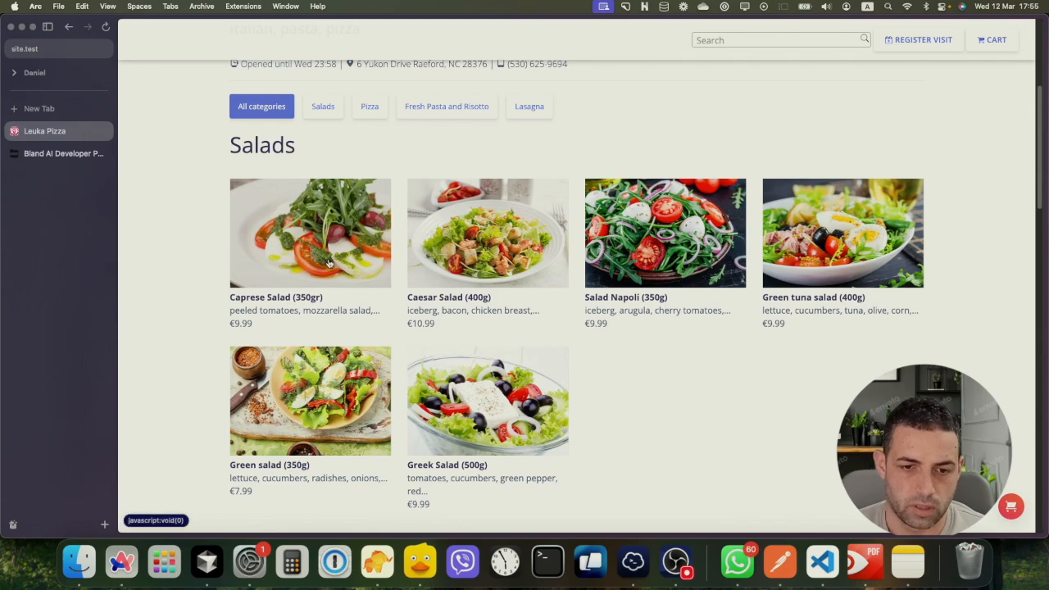
Review the Caprese Salad details and its €9.99 price, then close them
click(327, 261)
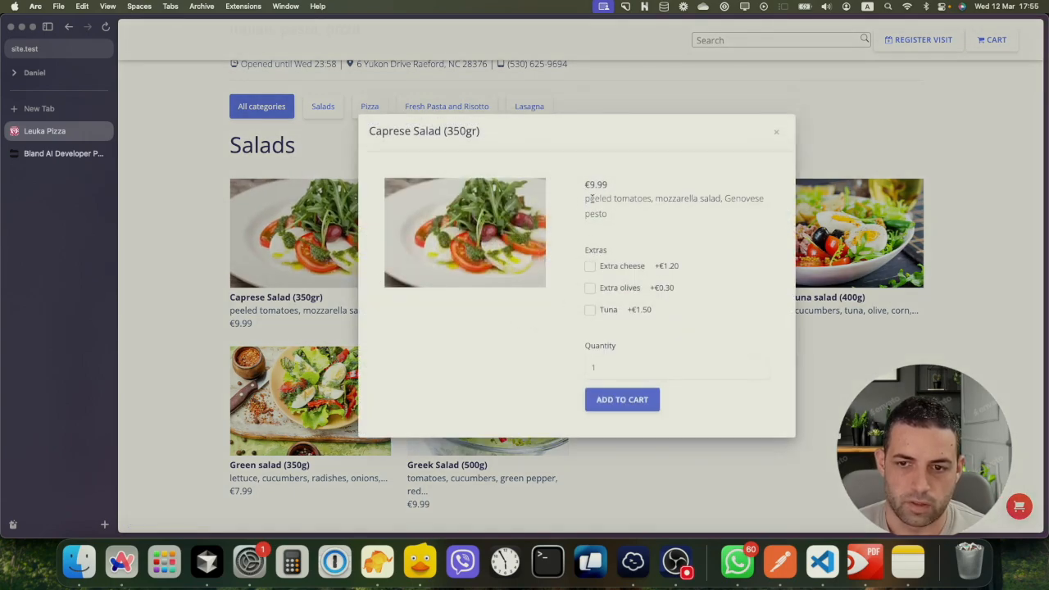
drag(585, 184, 610, 192)
click(621, 223)
click(774, 133)
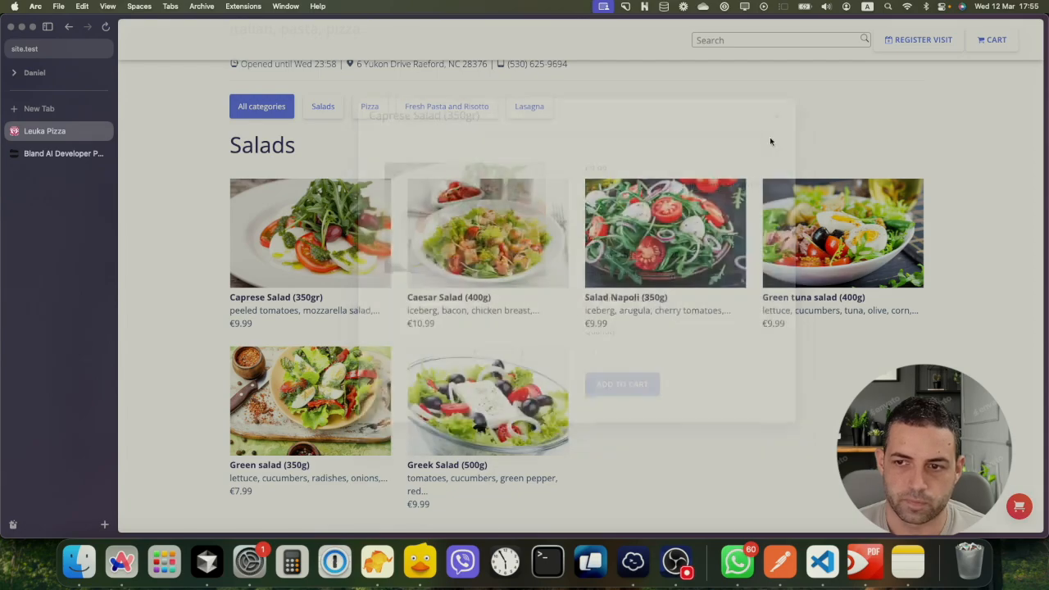
scroll(594, 318, down, 10)
scroll(595, 318, up, 3)
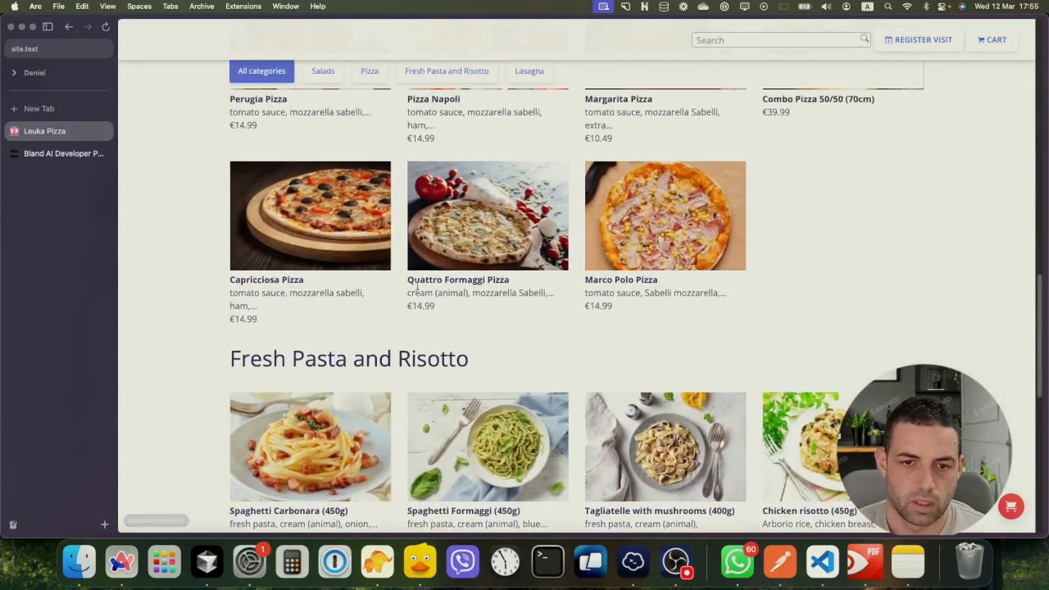
Pick Small size and Hand-tosset crust for Marco Polo Pizza, then go to the Bland AI dashboard
click(669, 326)
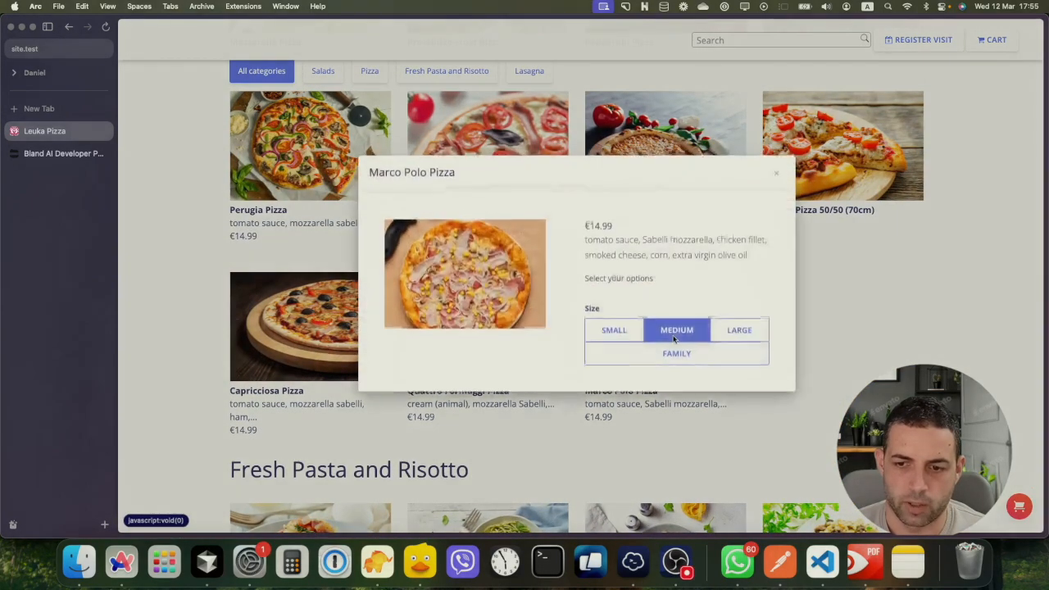
click(624, 323)
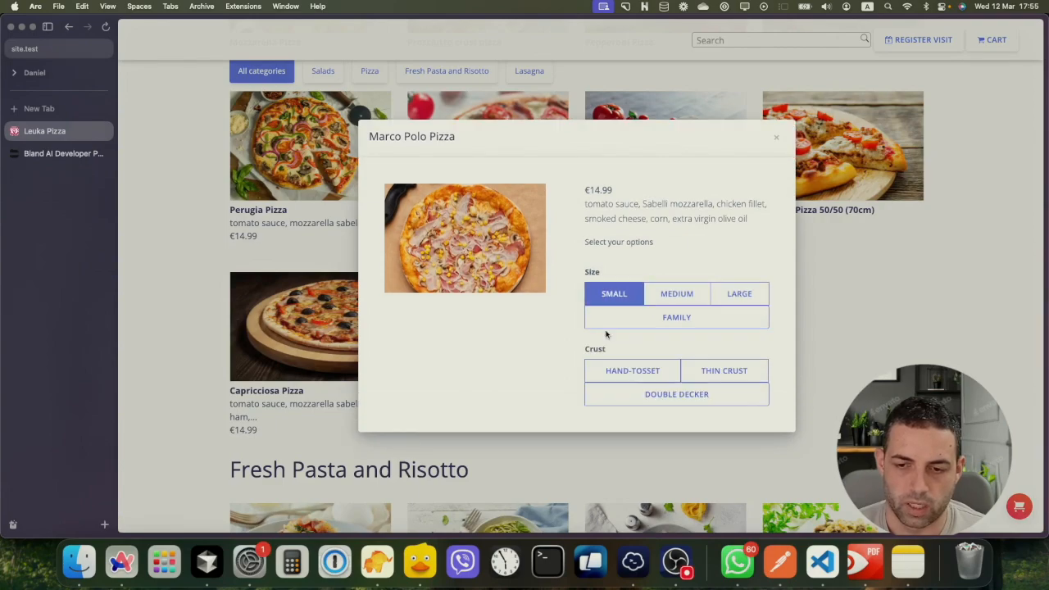
click(631, 367)
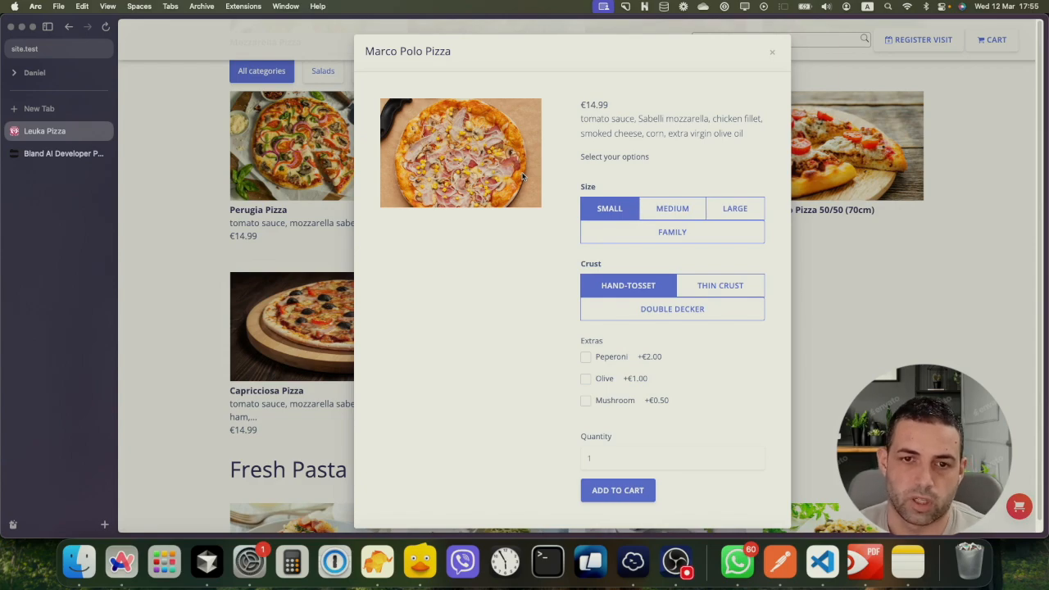
click(808, 238)
scroll(758, 322, up, 6)
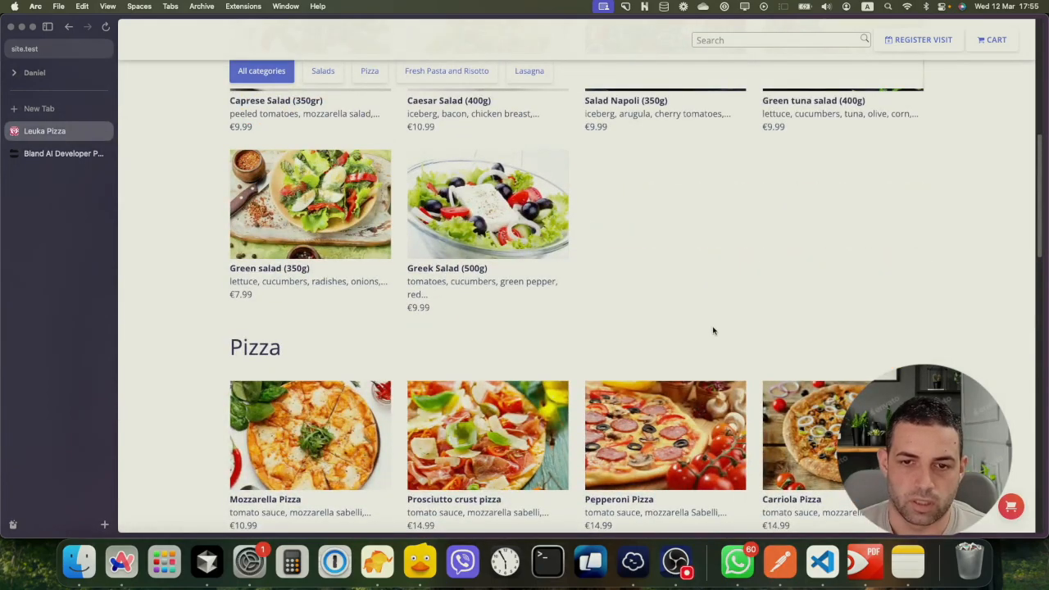
scroll(713, 329, down, 1)
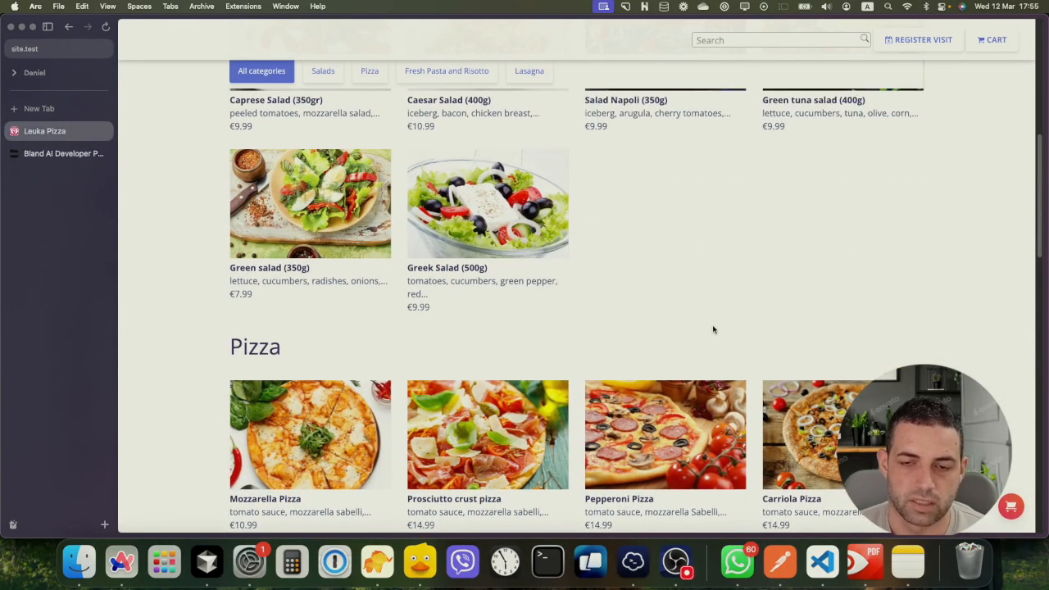
scroll(713, 329, up, 6)
scroll(713, 331, up, 1)
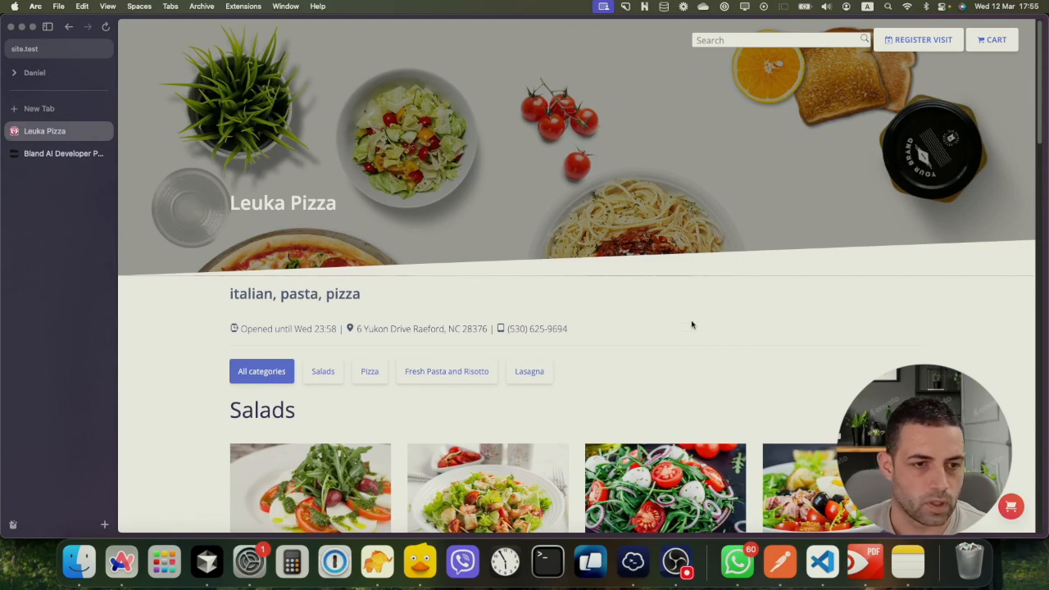
click(69, 155)
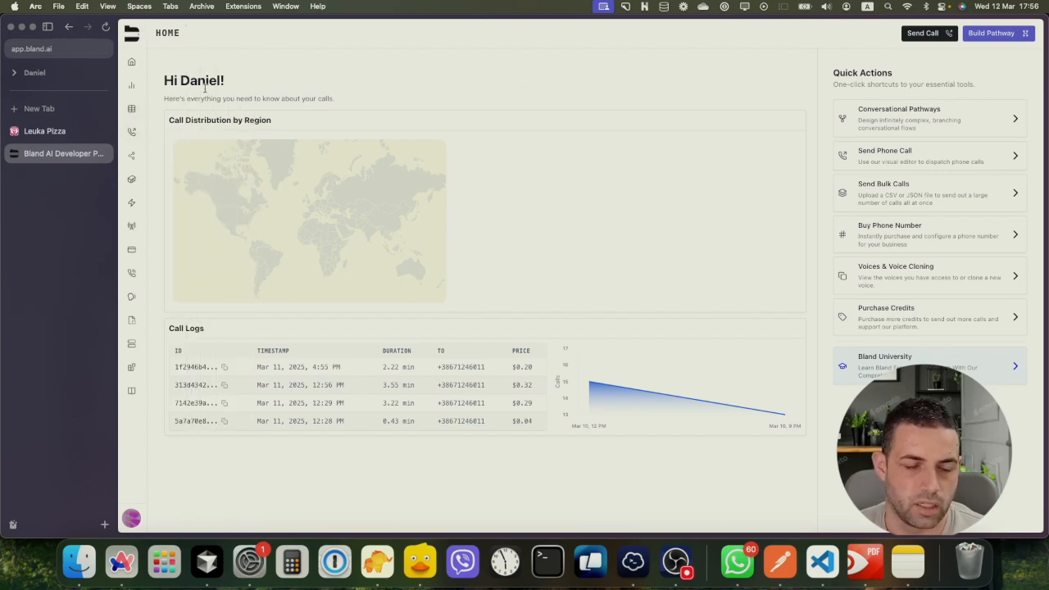
Create a new pathway from scratch in Conversational Pathways
mouse_move(142, 133)
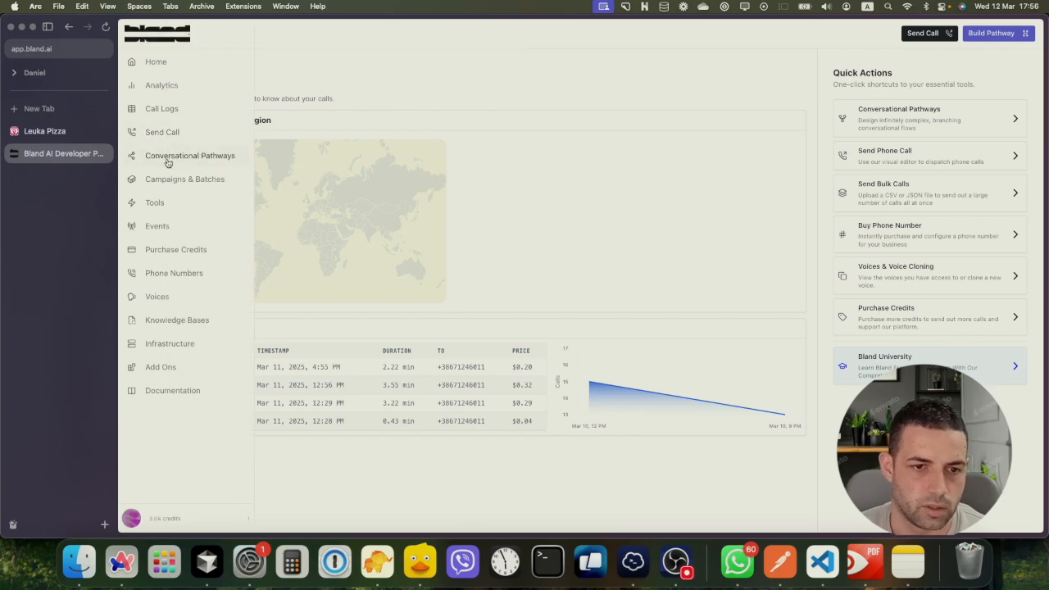
click(167, 162)
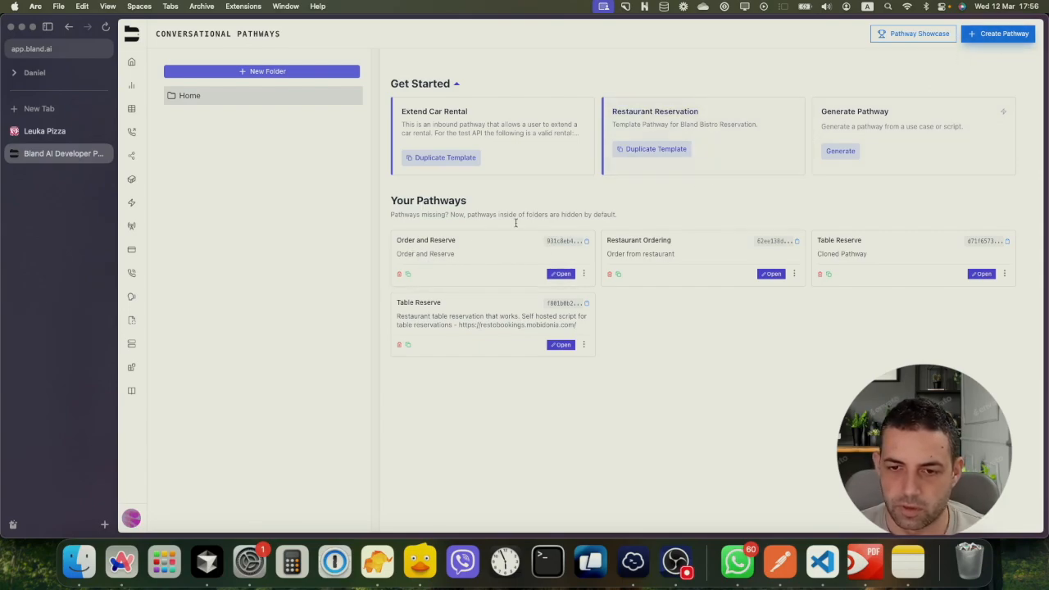
click(996, 37)
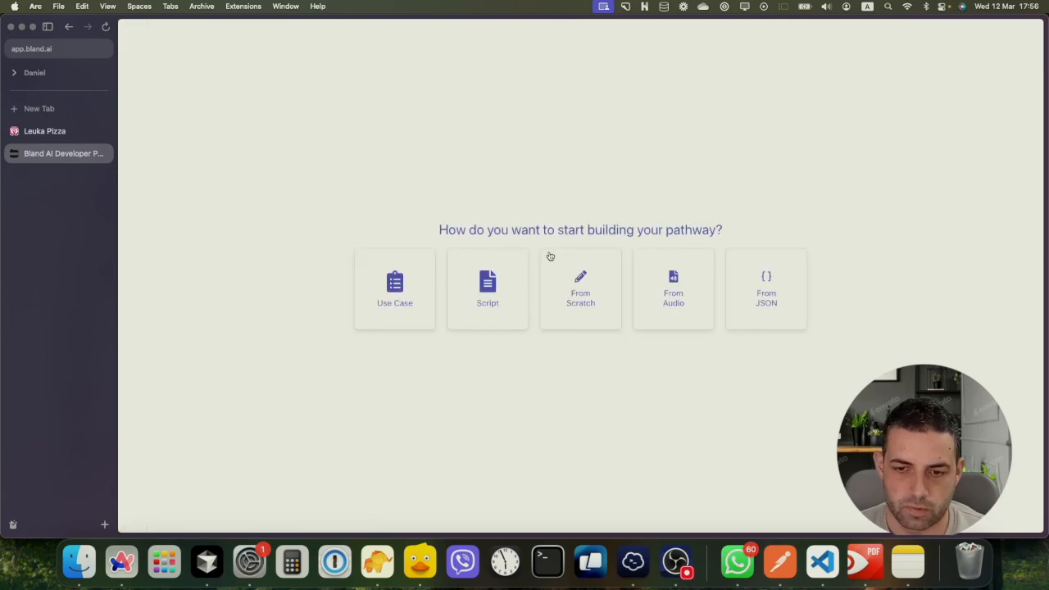
click(577, 289)
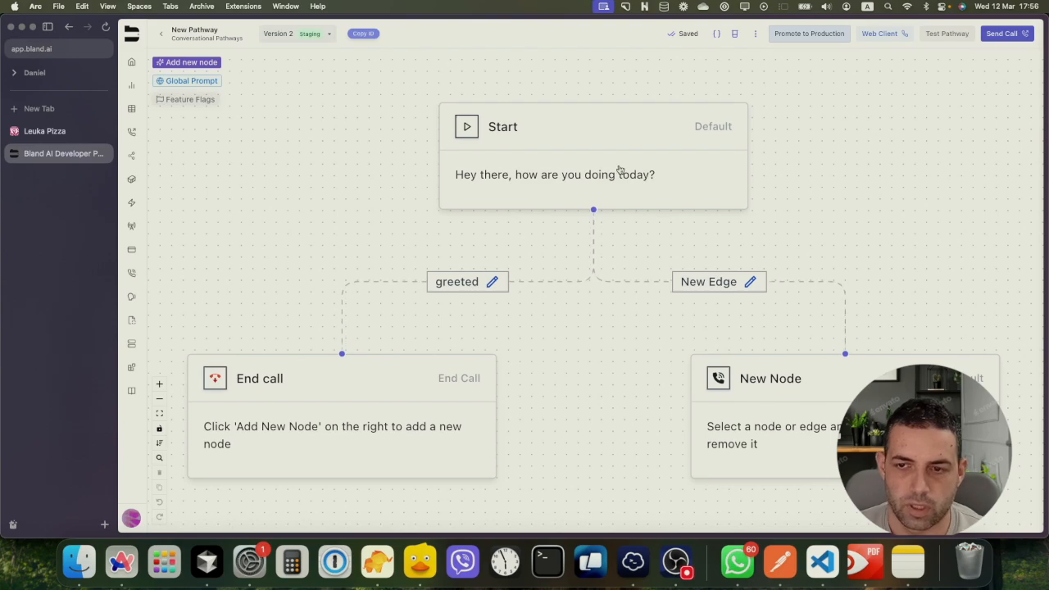
Delete the End call node and its edge, then open the Start node for editing
scroll(620, 170, down, 2)
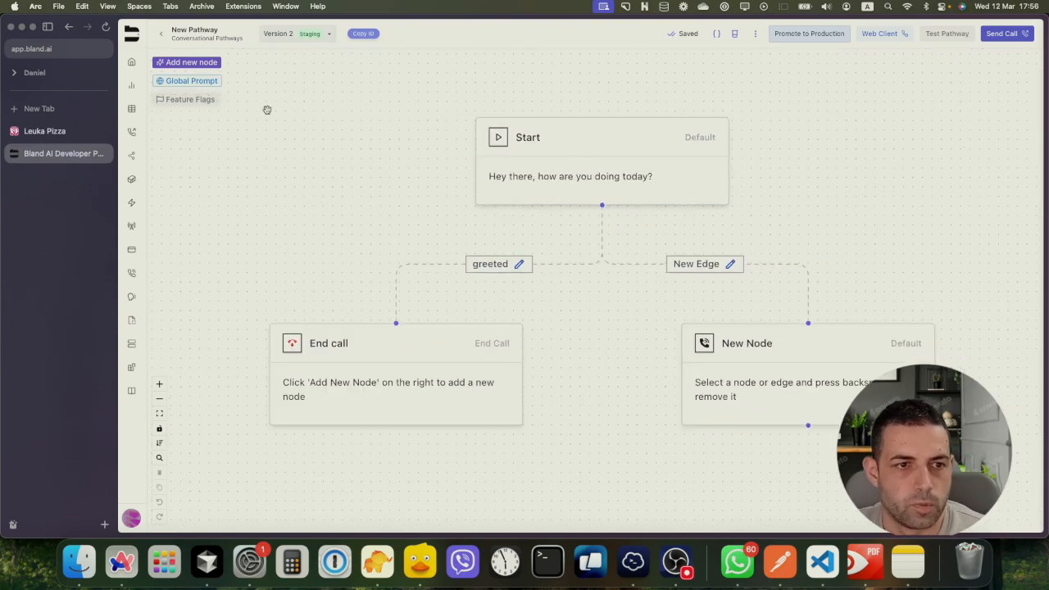
click(201, 64)
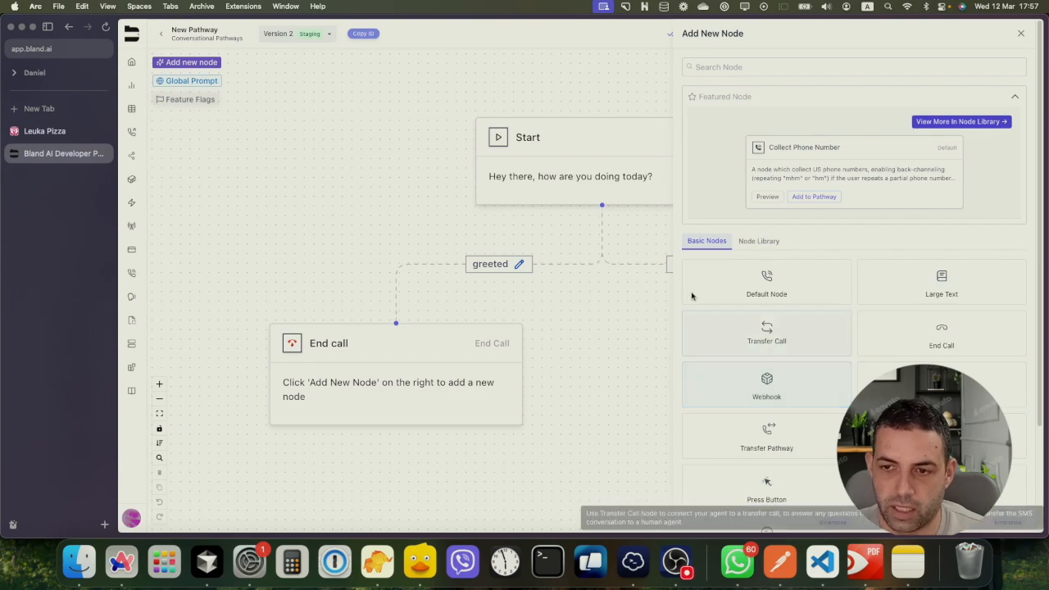
click(498, 203)
click(467, 307)
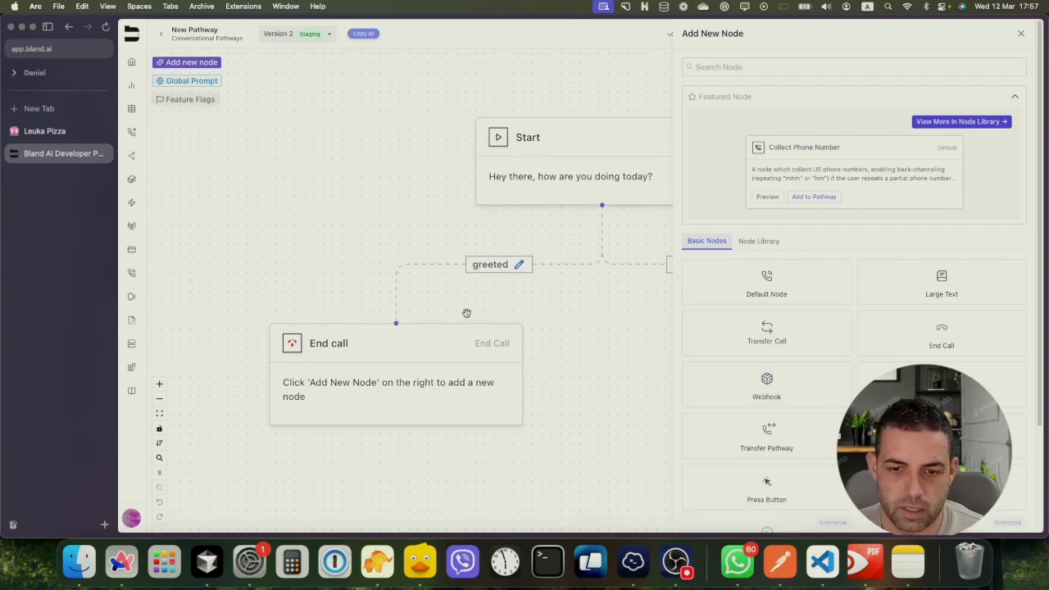
click(462, 347)
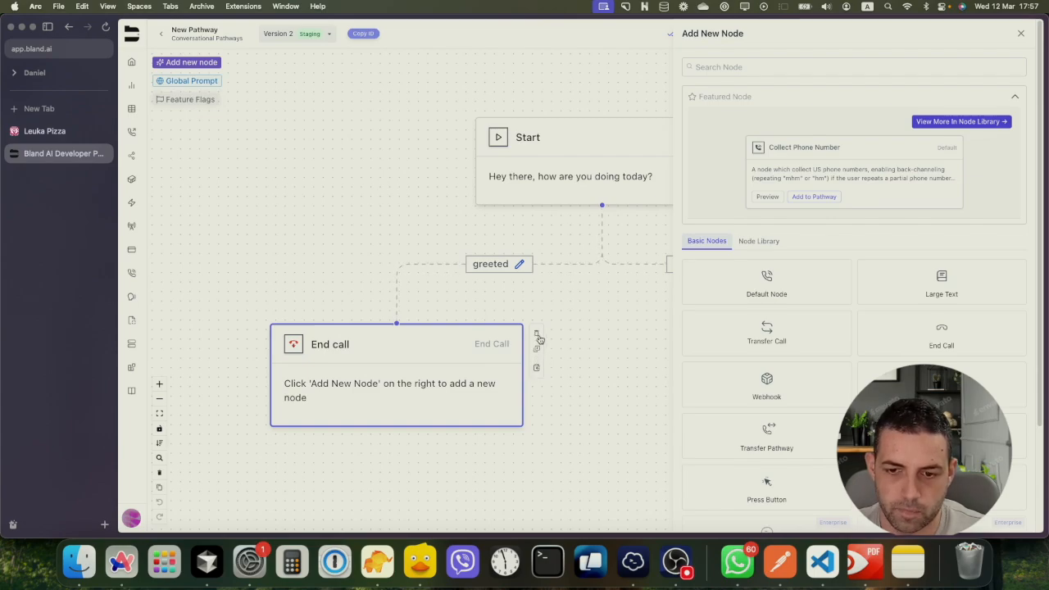
click(537, 335)
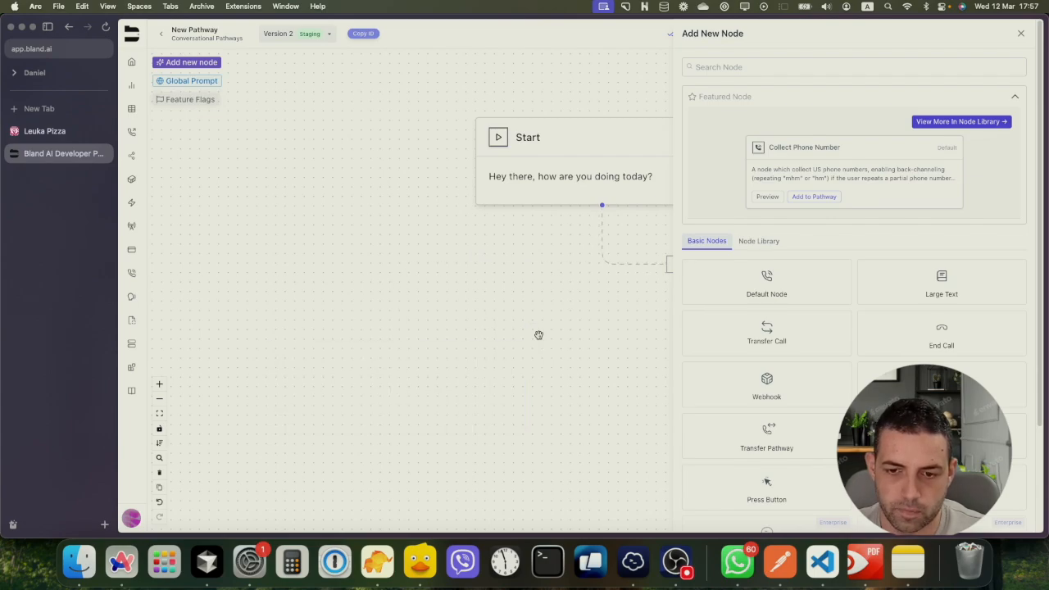
click(1019, 33)
click(611, 144)
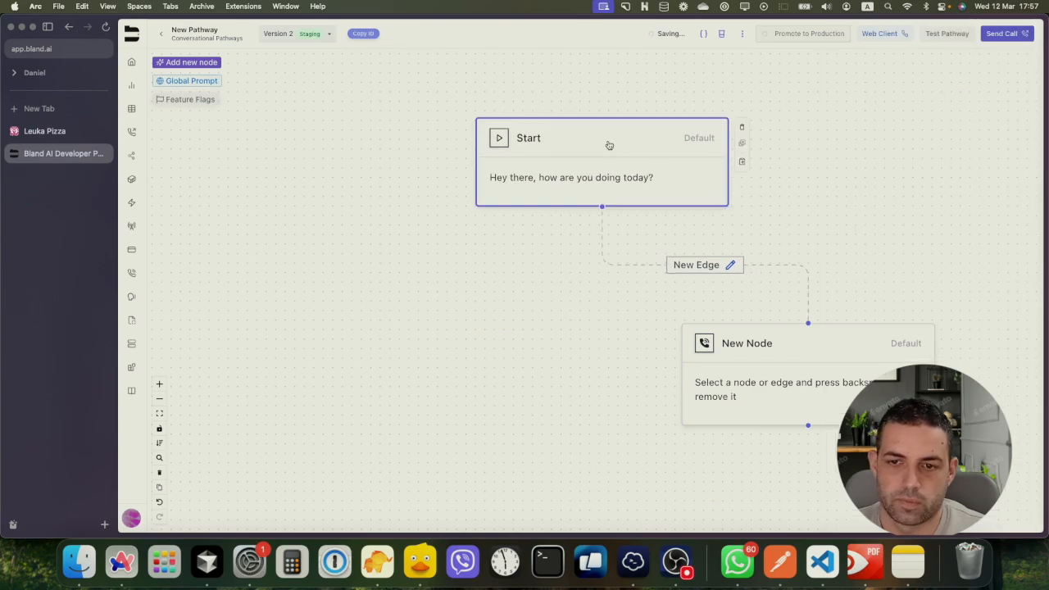
double_click(608, 145)
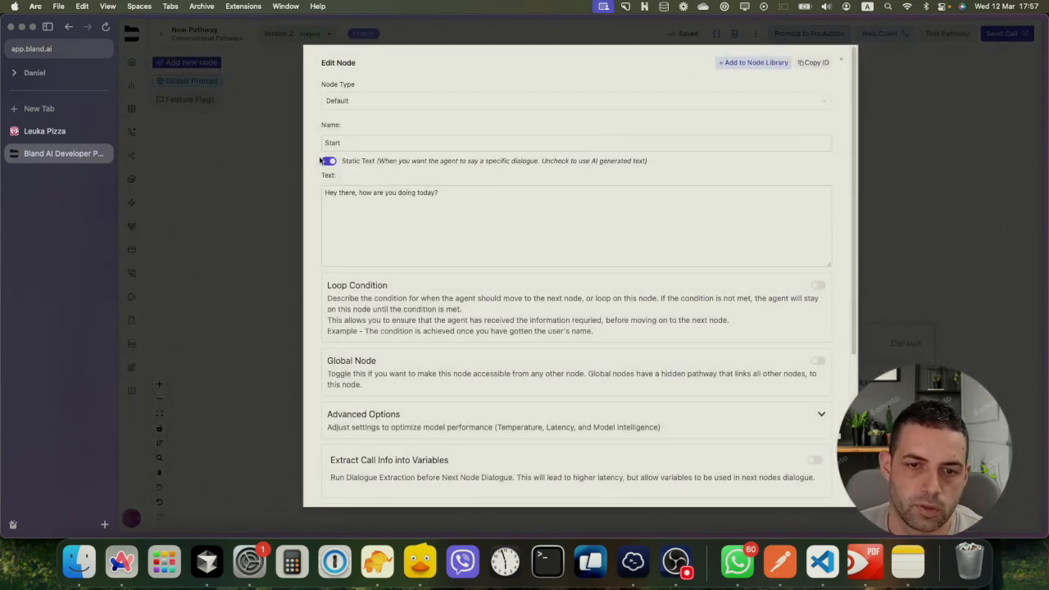
Keep the Start node type as Default and select 'how are you doing today?' in its greeting
click(344, 107)
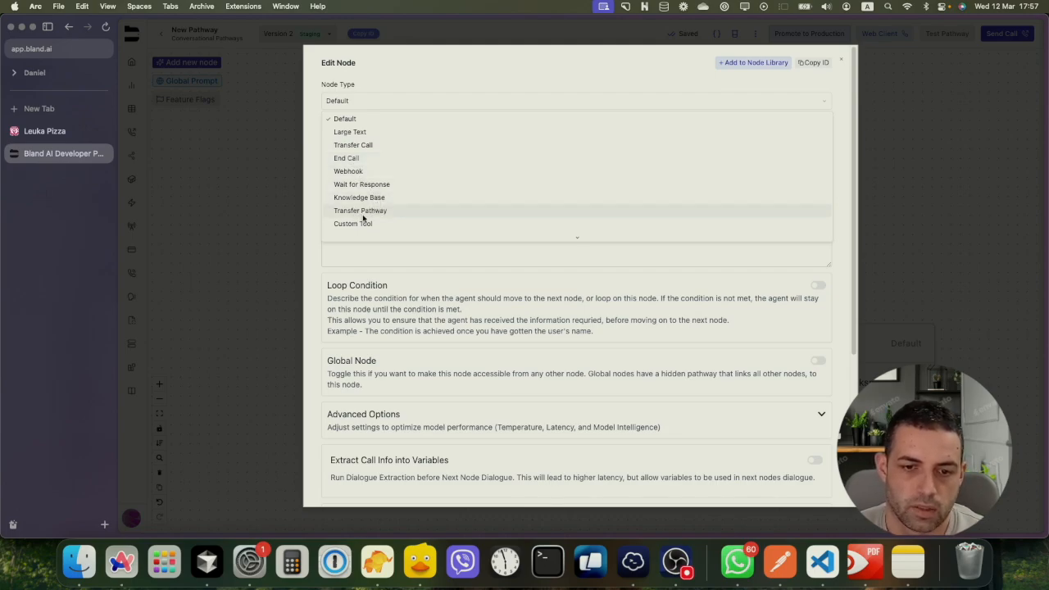
scroll(396, 236, down, 3)
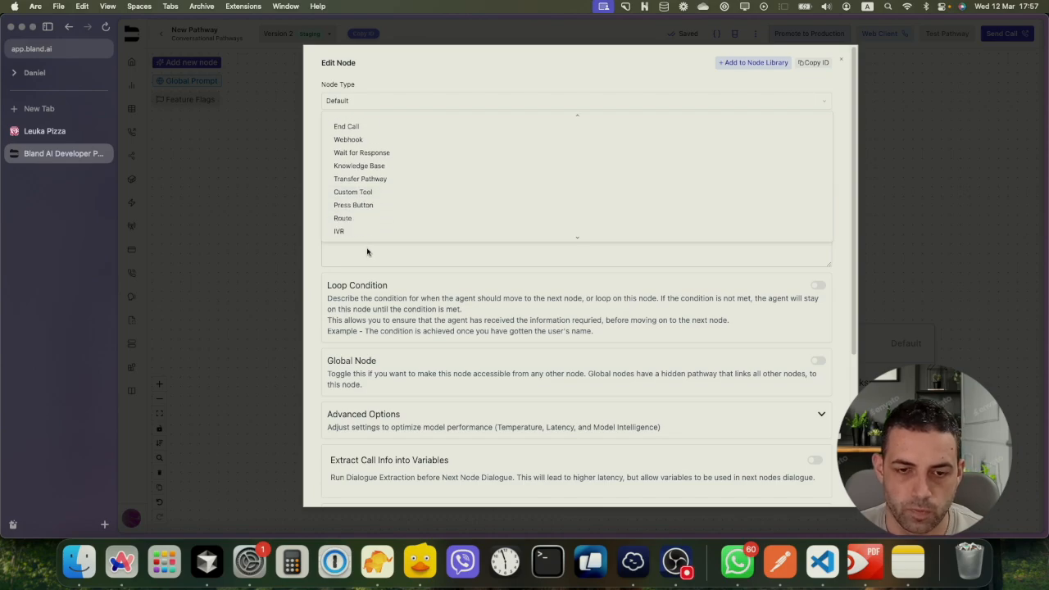
click(373, 94)
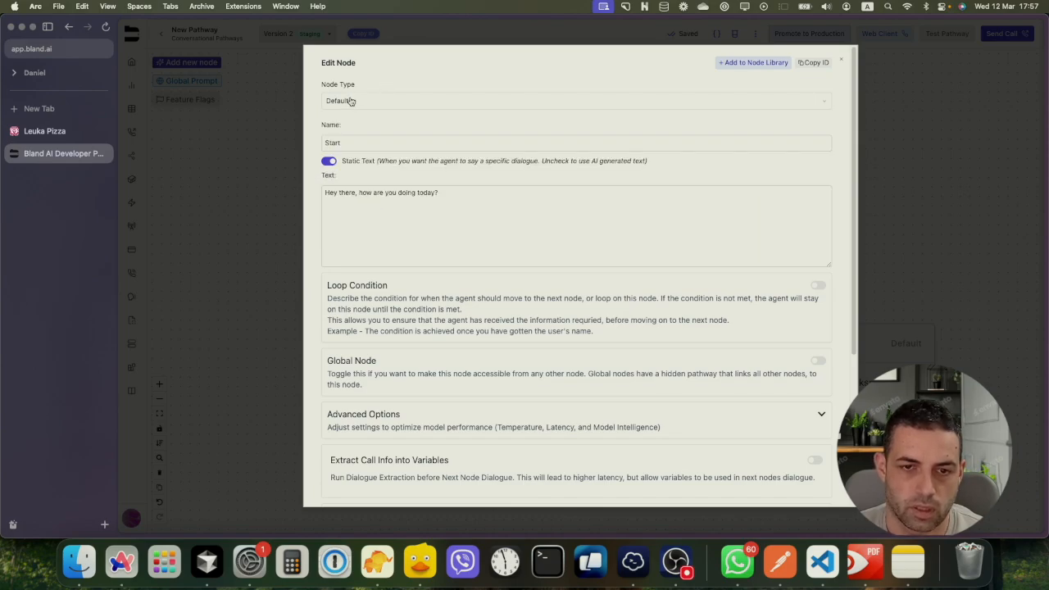
drag(346, 143, 323, 143)
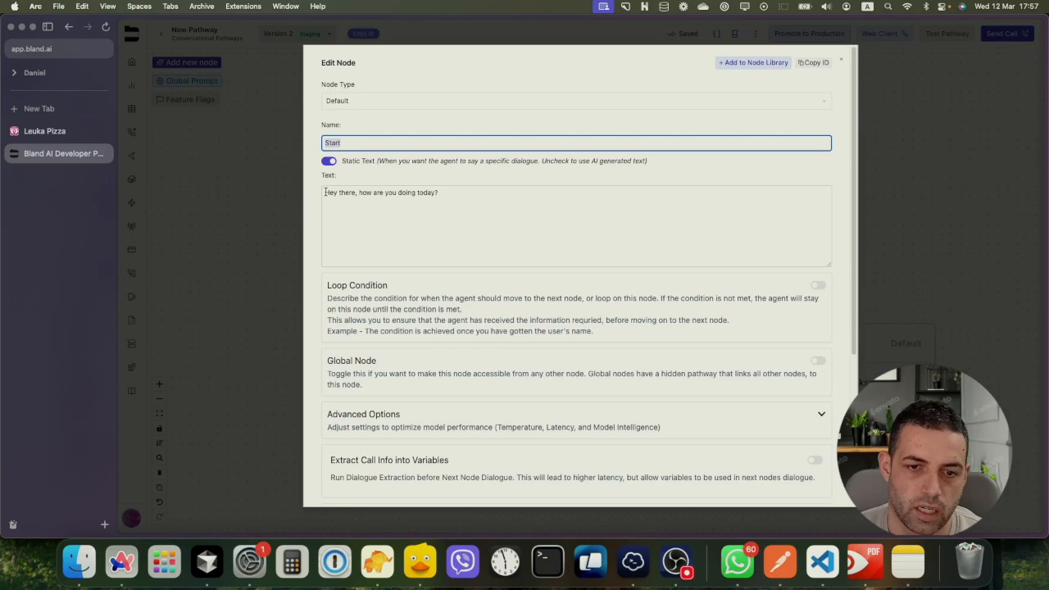
mouse_move(325, 193)
mouse_down()
mouse_move(431, 197)
mouse_move(333, 189)
mouse_up()
click(443, 194)
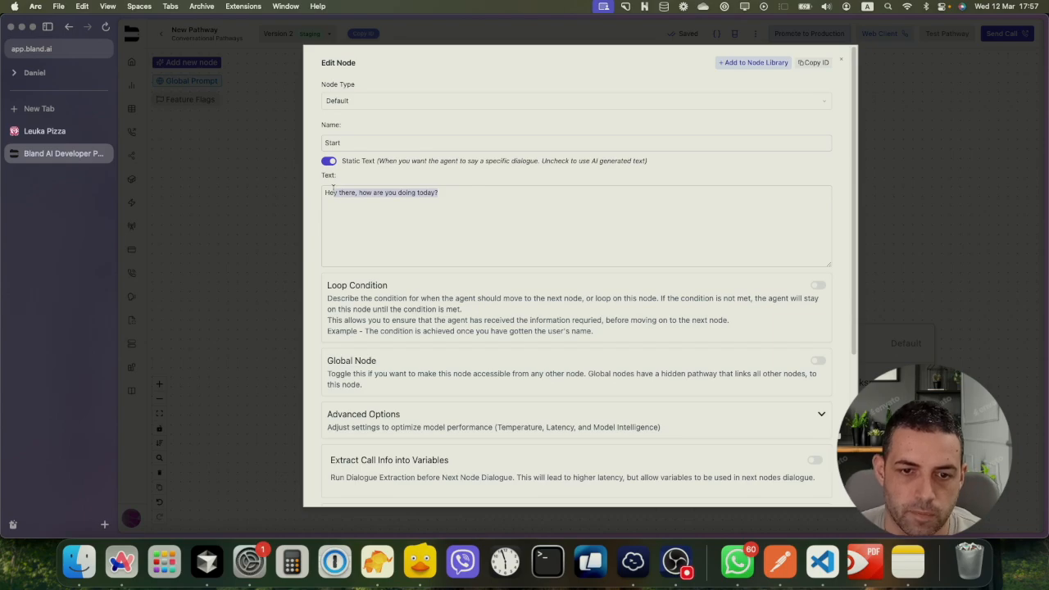
click(348, 195)
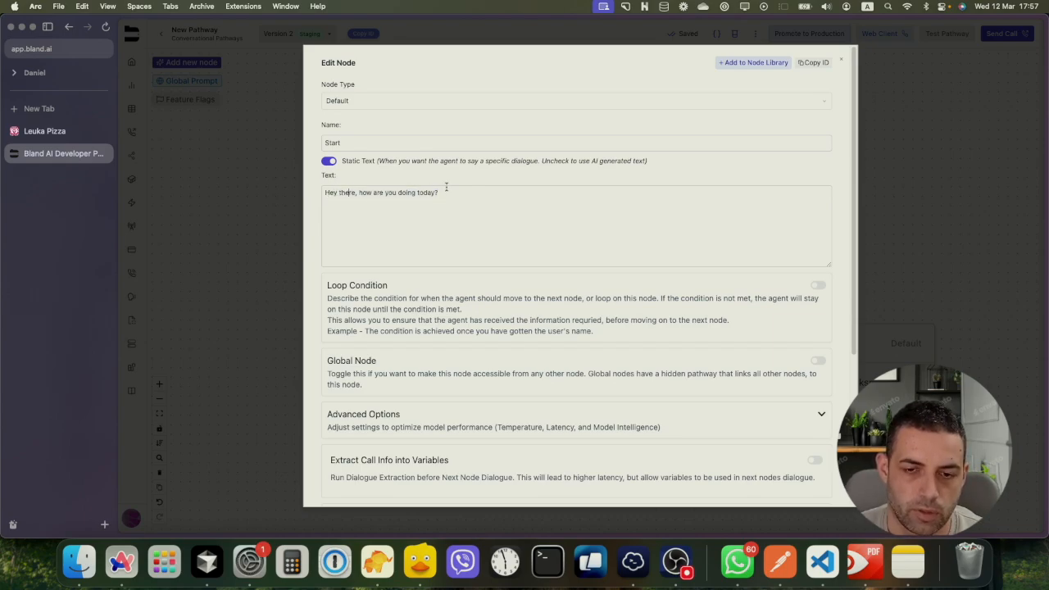
drag(445, 187, 310, 190)
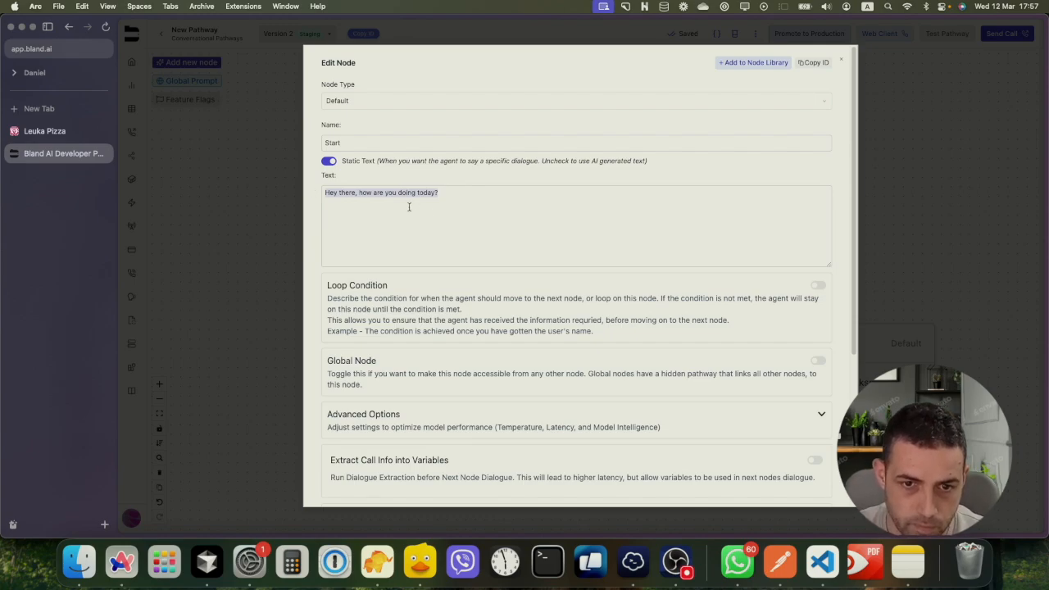
click(386, 193)
drag(361, 193, 474, 196)
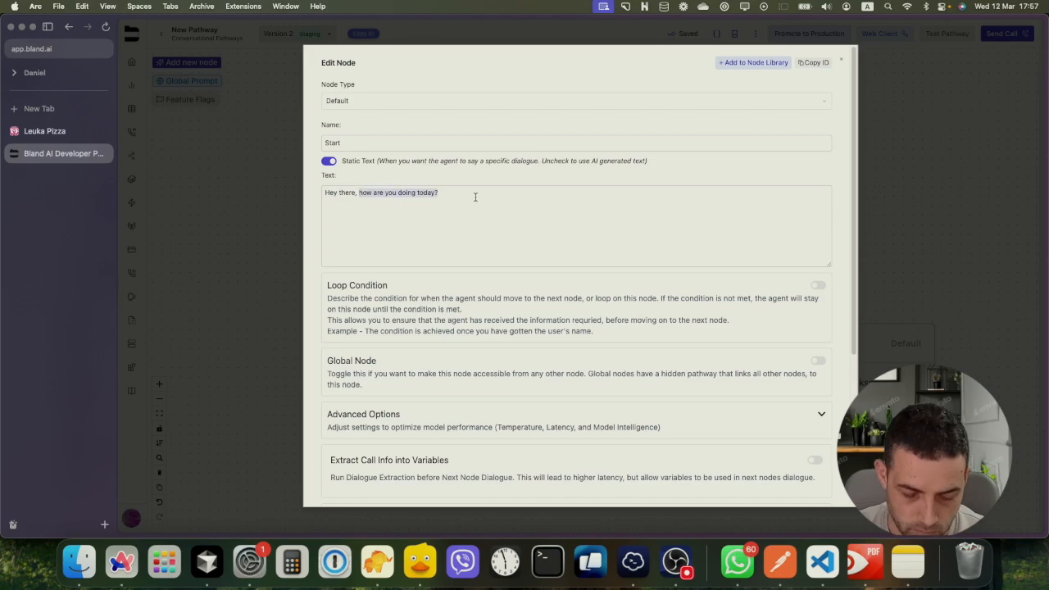
text(this is Ana from)
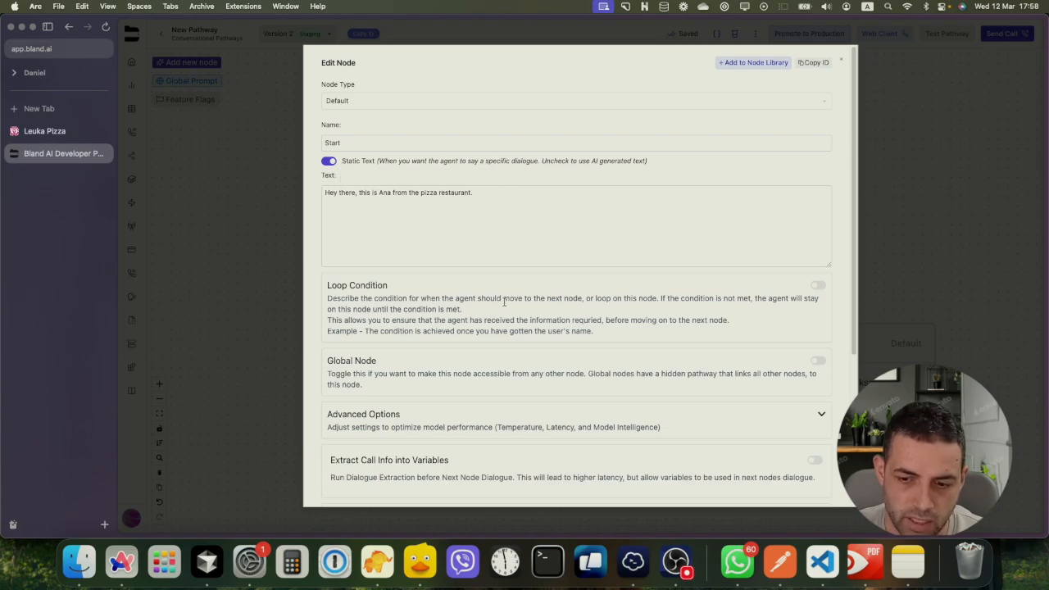
click(666, 559)
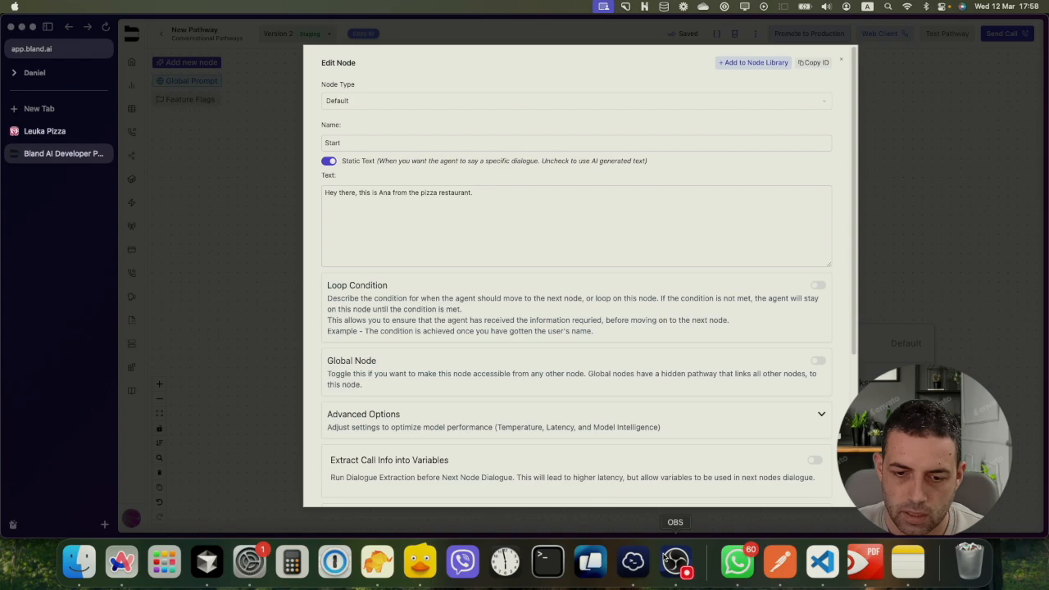
click(246, 465)
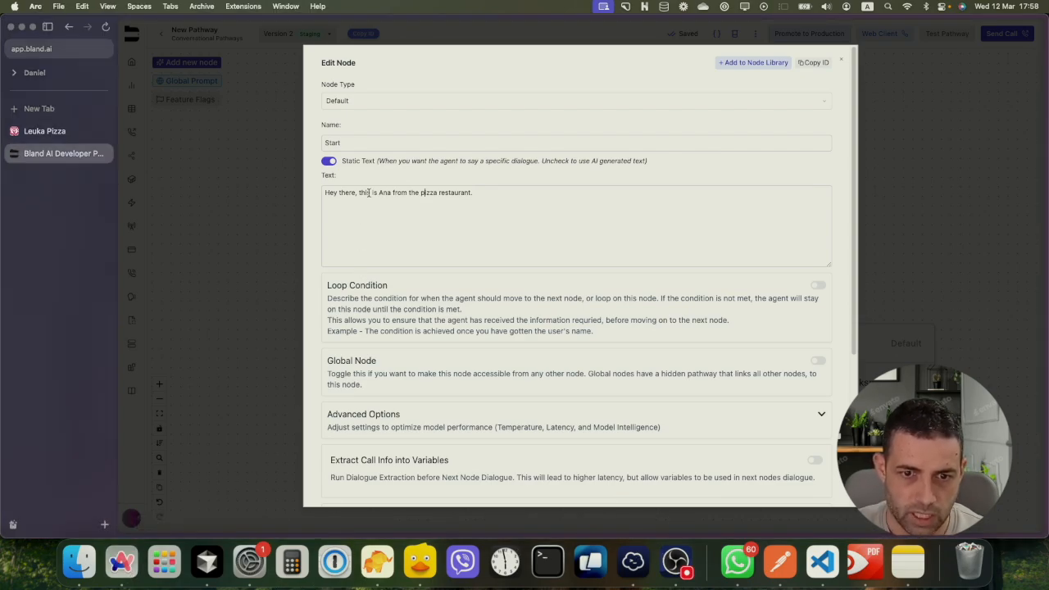
Copy the greeting into the AI prompt box, then switch the Start node back to static text
click(328, 162)
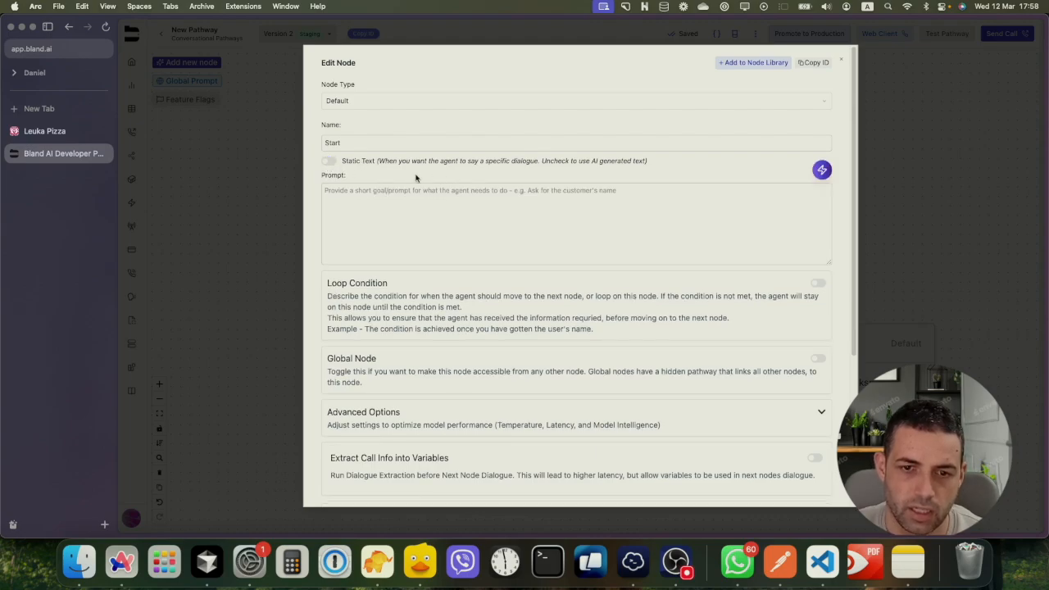
click(378, 198)
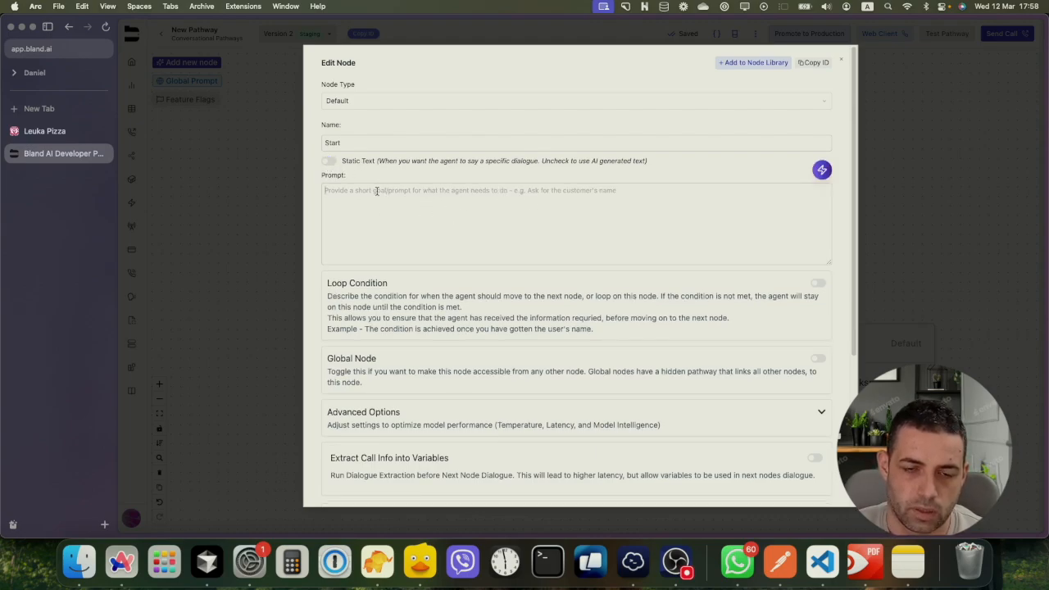
click(329, 162)
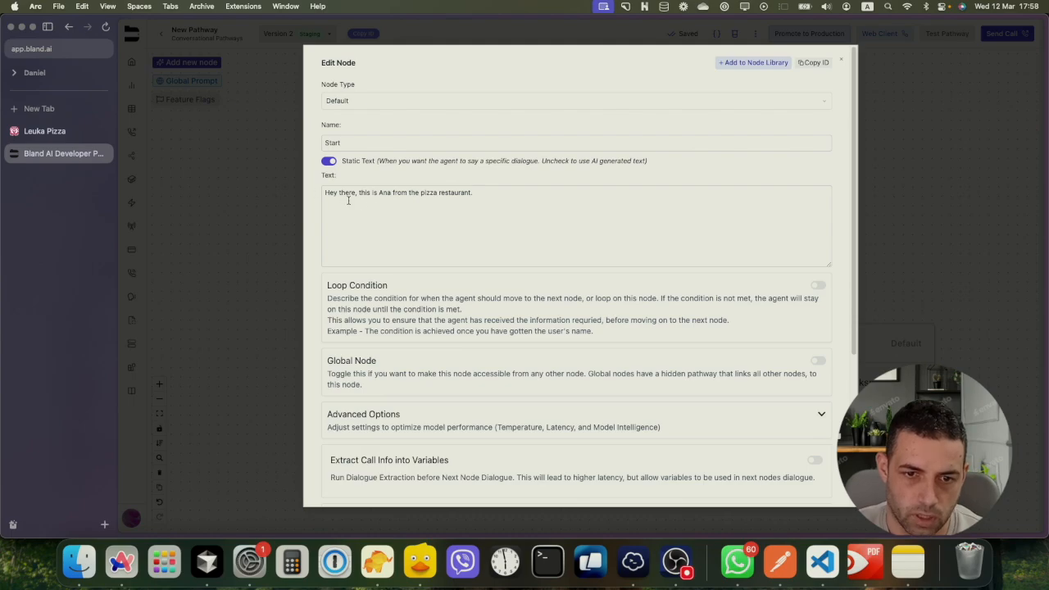
drag(348, 201, 348, 197)
key(super+a)
key(super+c)
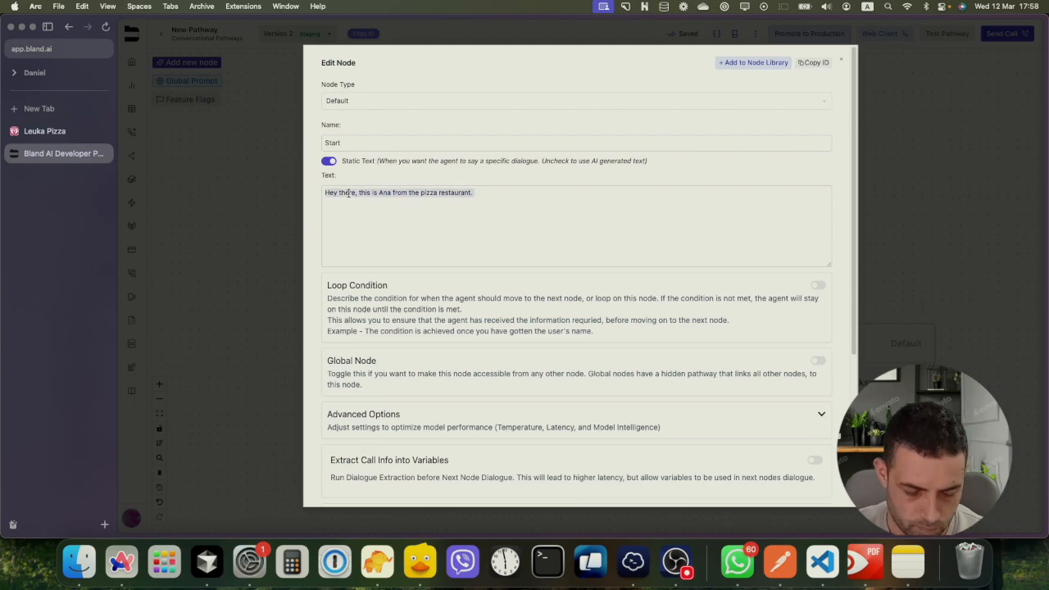
click(328, 161)
click(342, 193)
key(super+v)
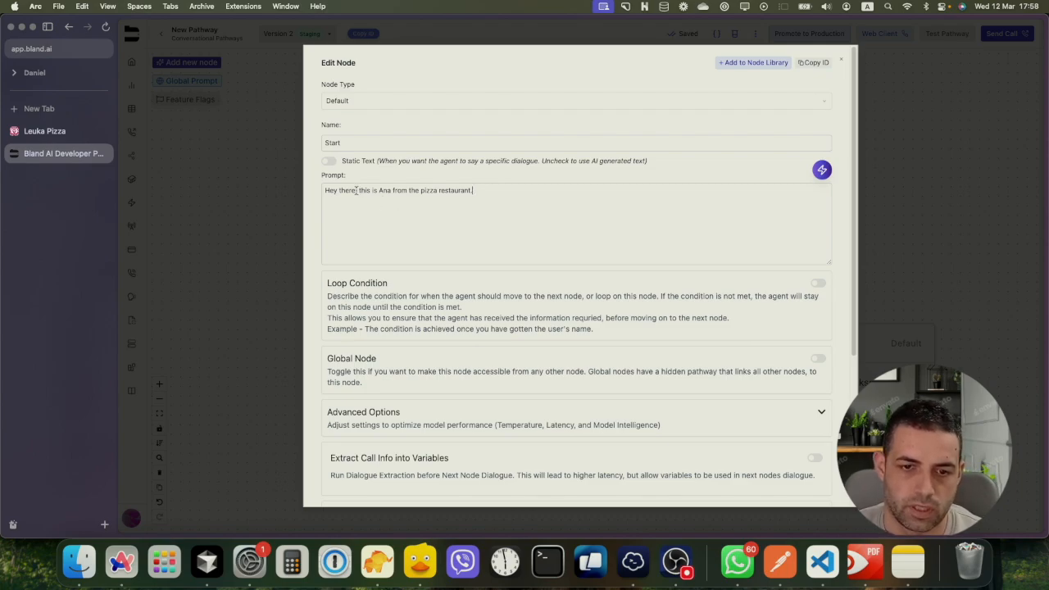
click(329, 161)
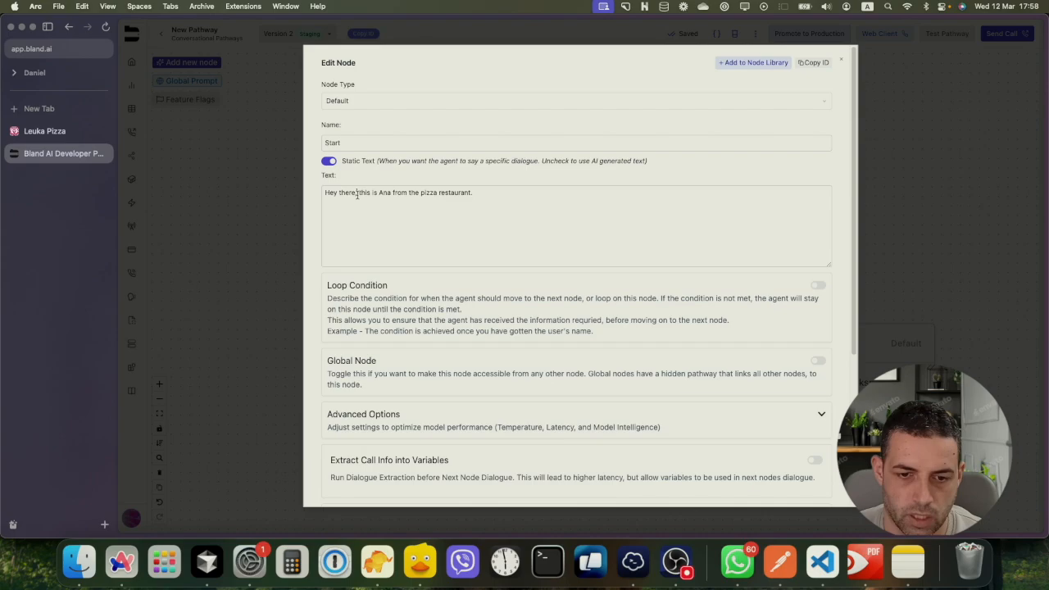
scroll(464, 246, down, 2)
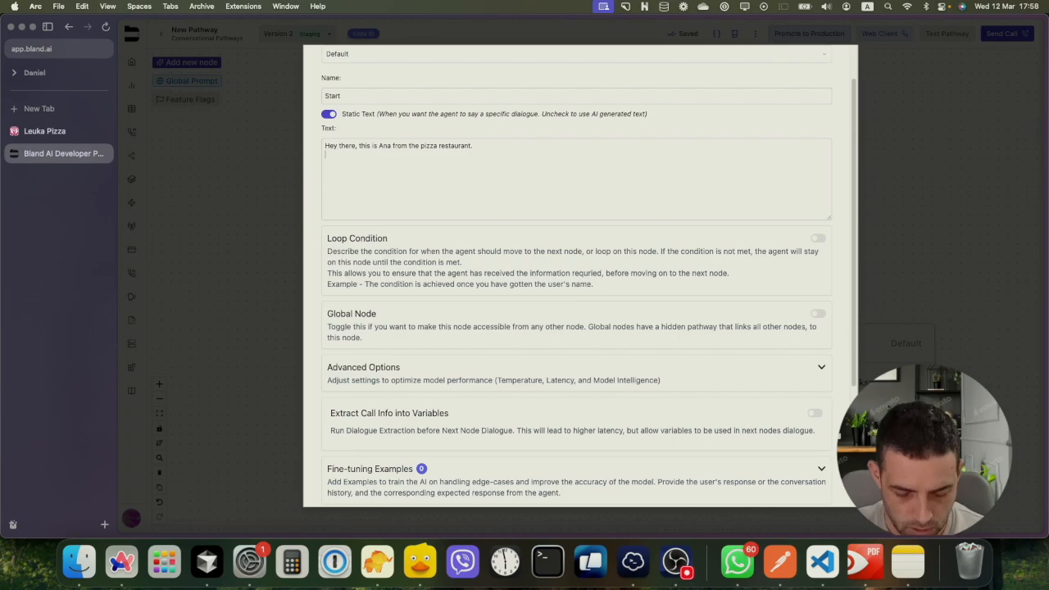
Add 'Ok, let get your order. Please tell me your name, and will it be a pickup or delivery.'
key(Return)
text(Ok)
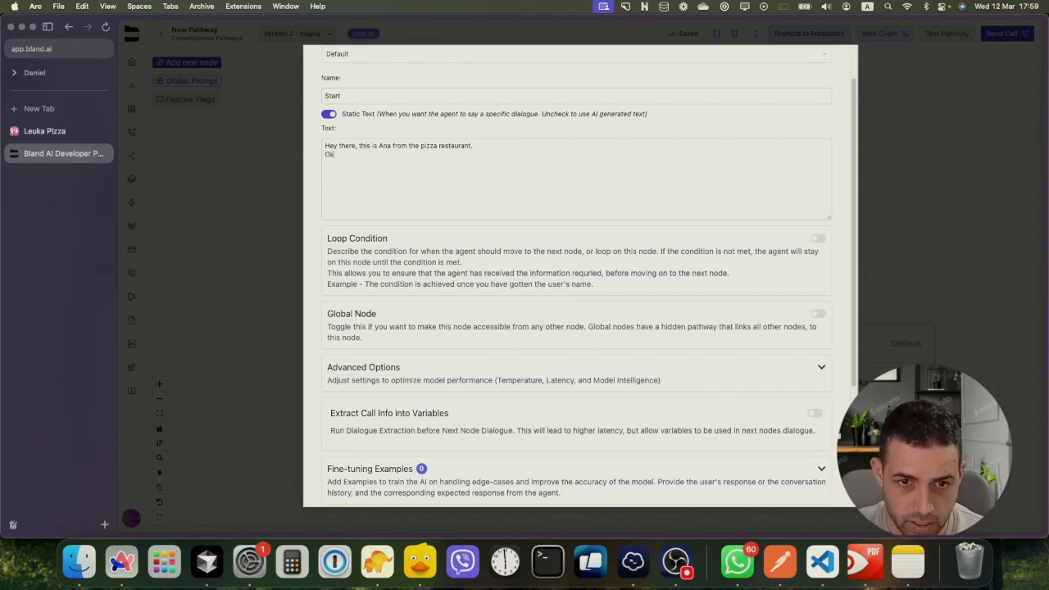
text(, let)
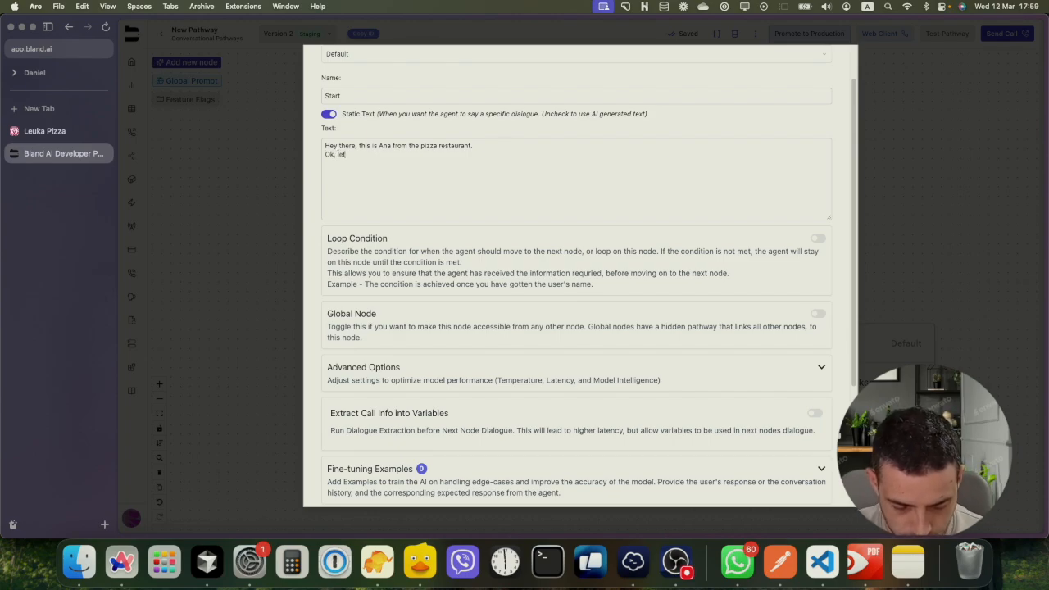
text( get your in)
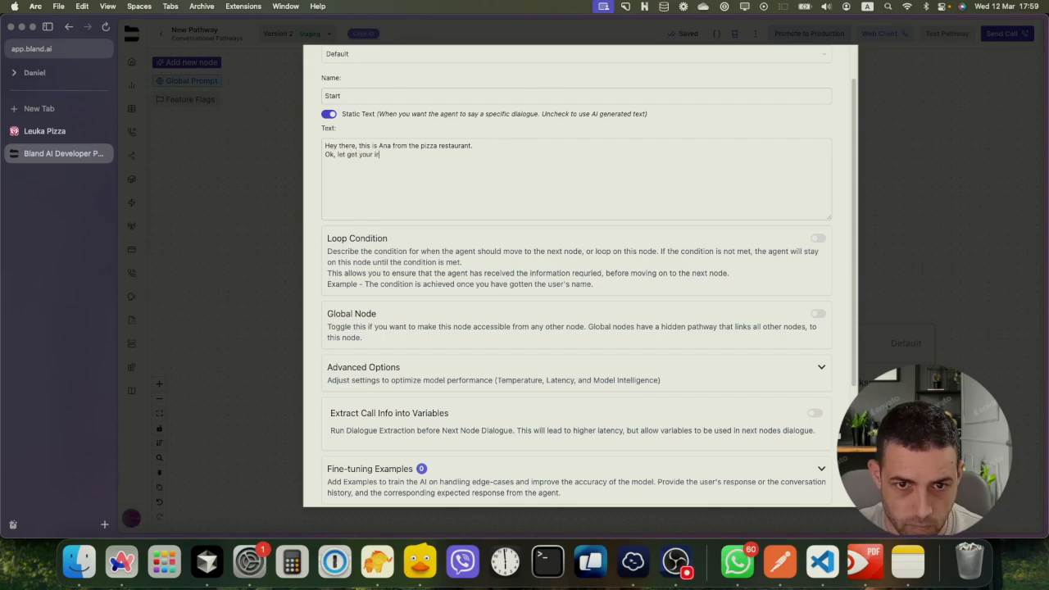
key(BackSpace)
text(order. )
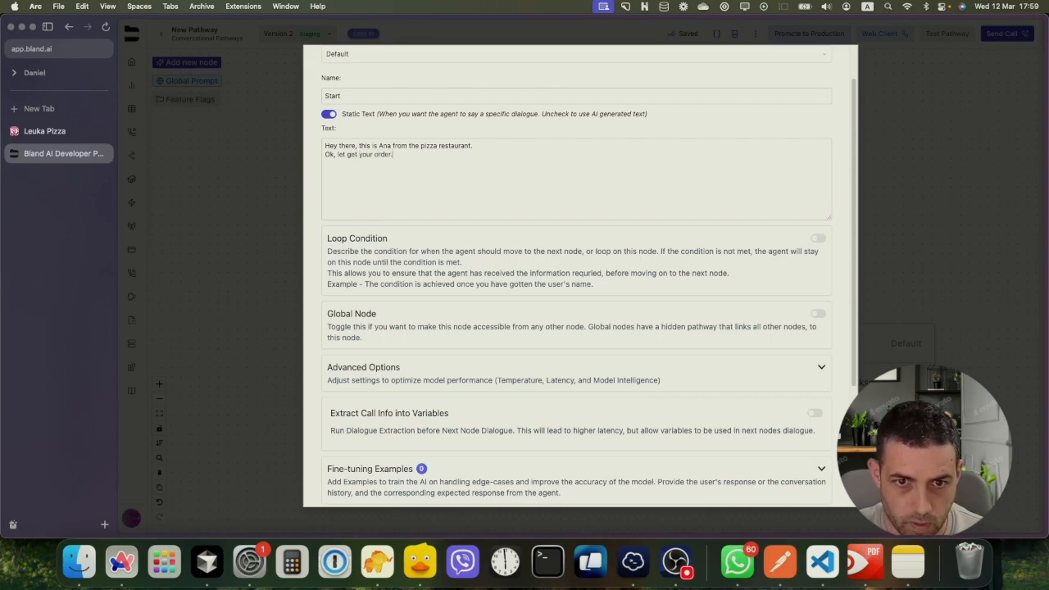
text(Please )
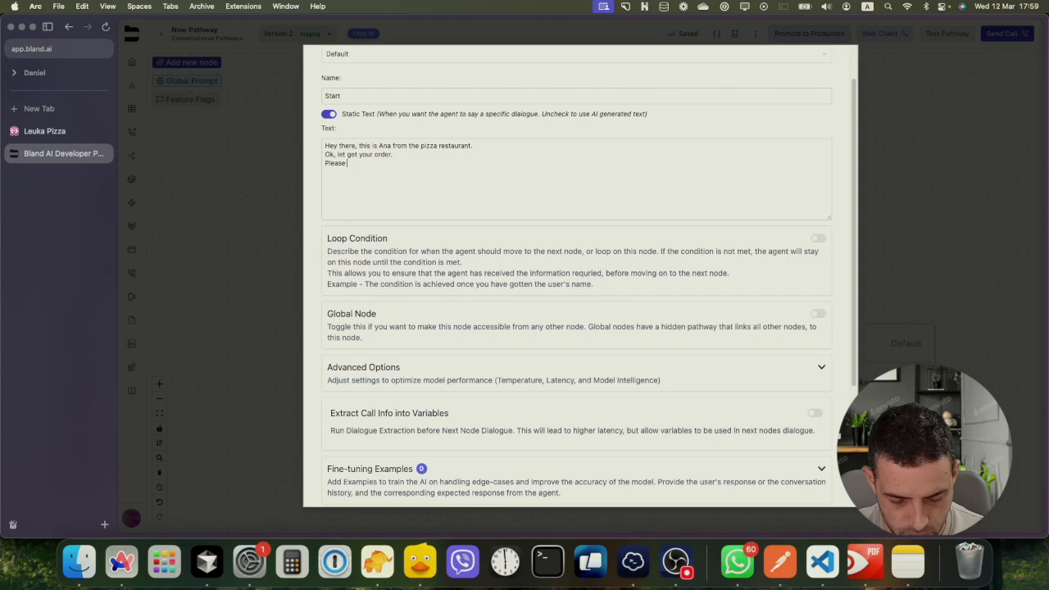
text(tell me )
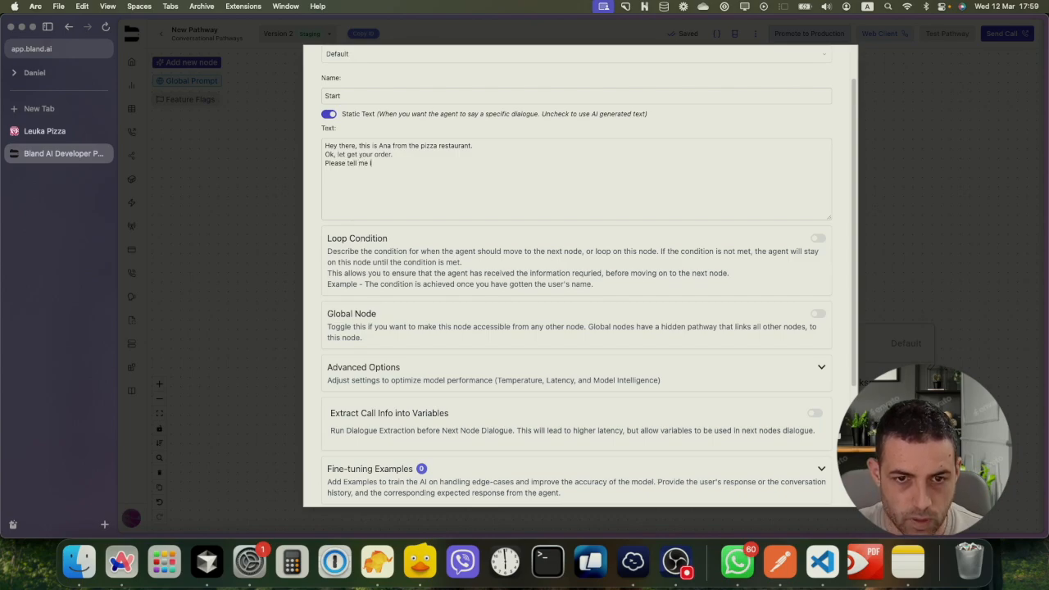
text(is it)
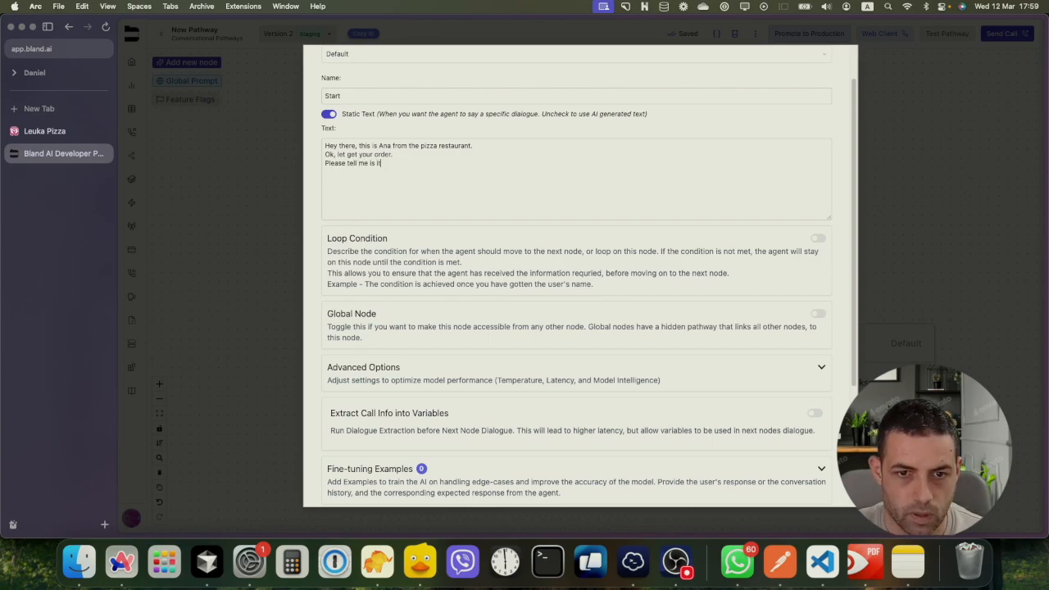
key(BackSpace)
key(BackSpace)
key(BackSpace)
key(BackSpace)
key(BackSpace)
text(you)
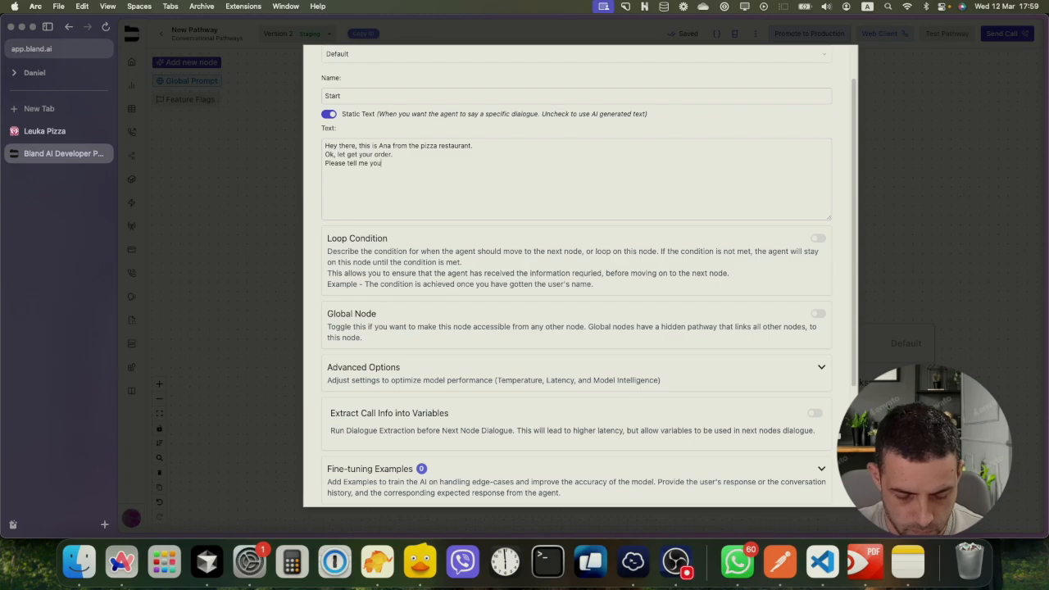
text(r name, )
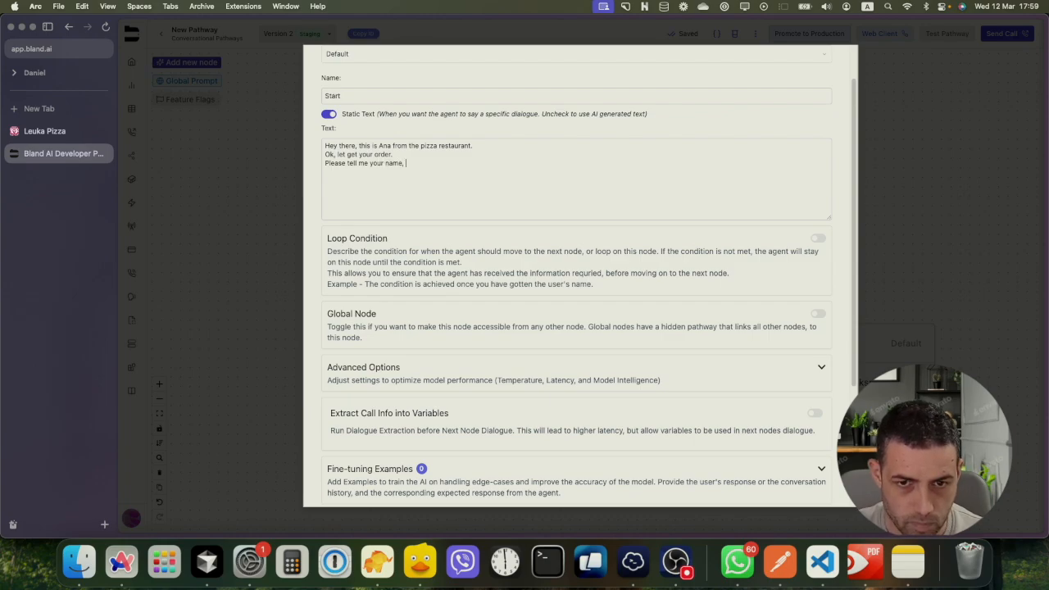
text(and is )
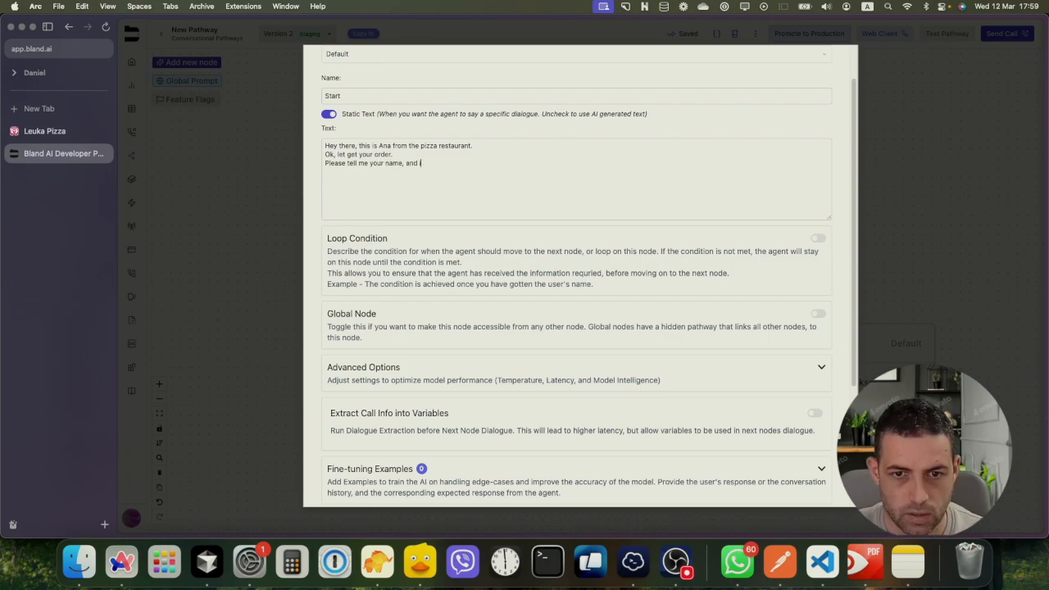
text(w)
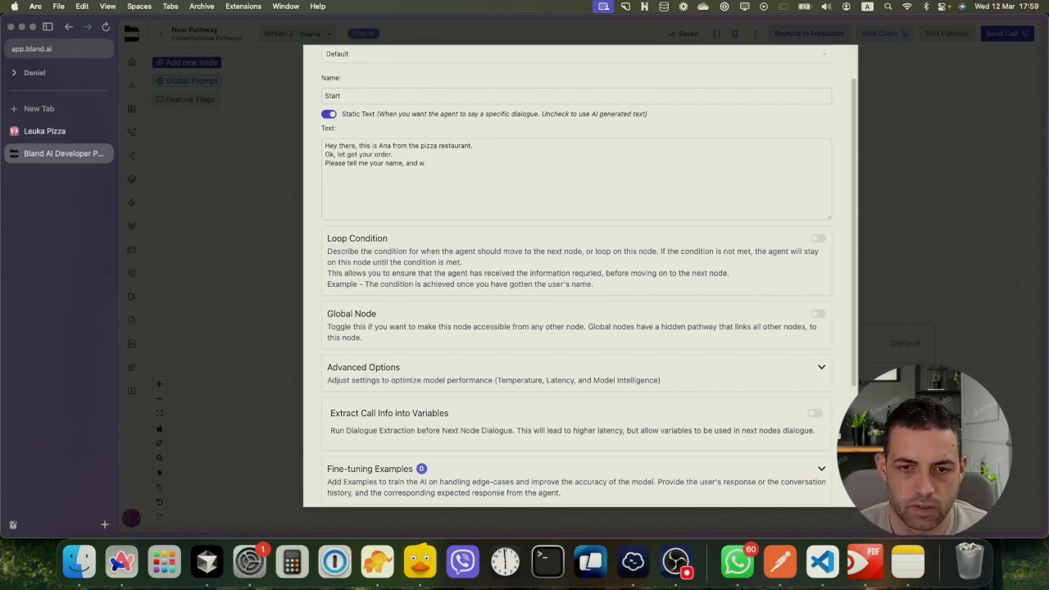
key(BackSpace)
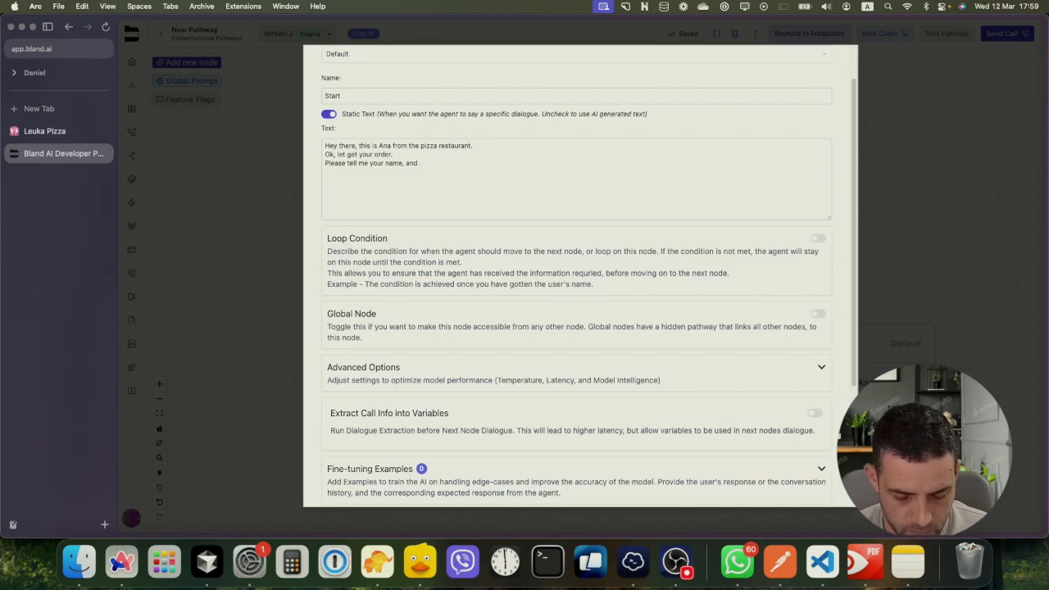
text(will)
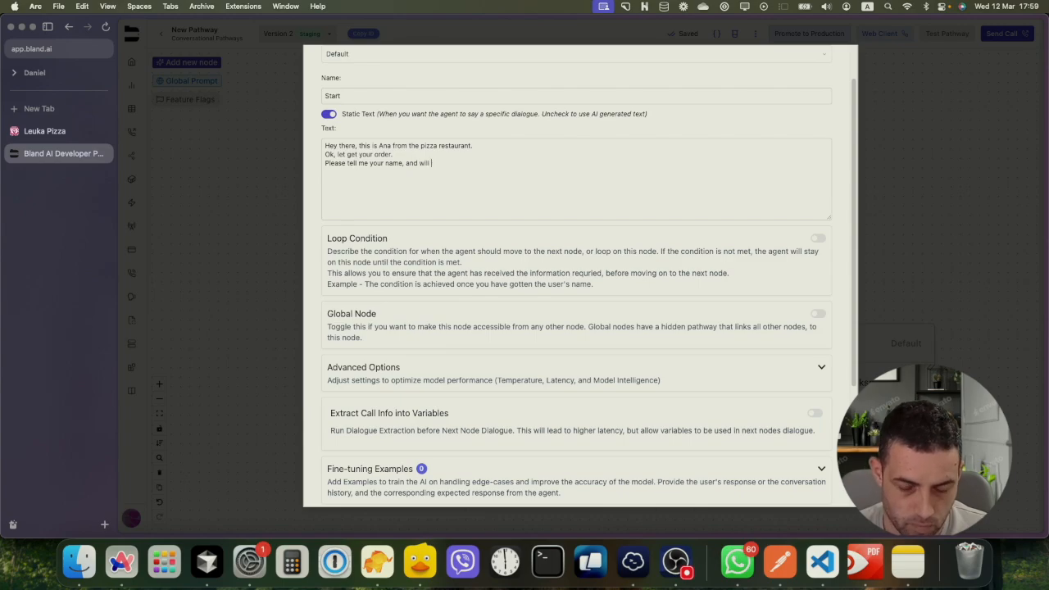
text( bit be a picku)
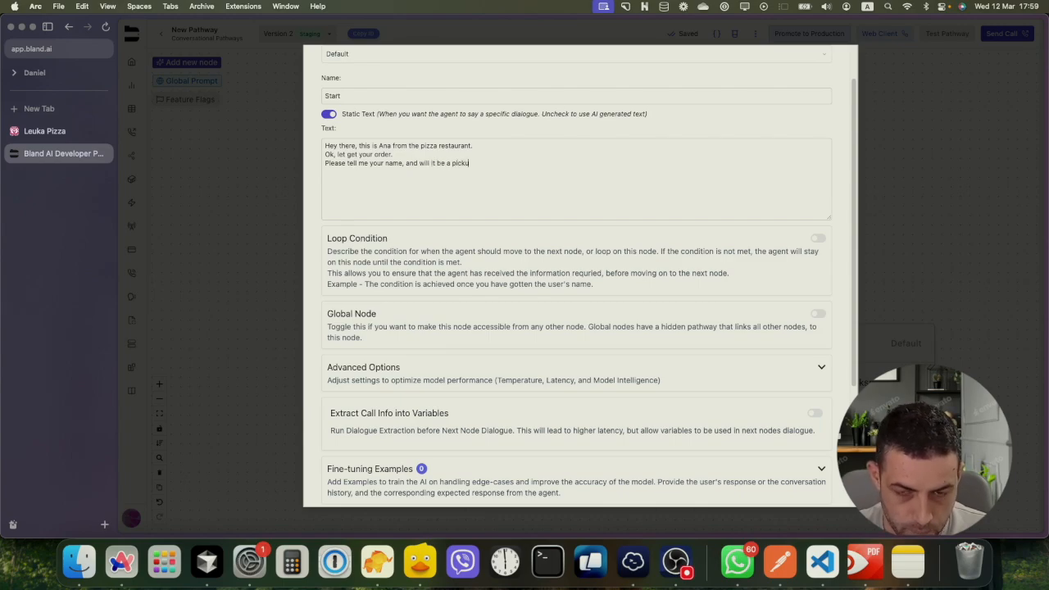
text(p or delivery.)
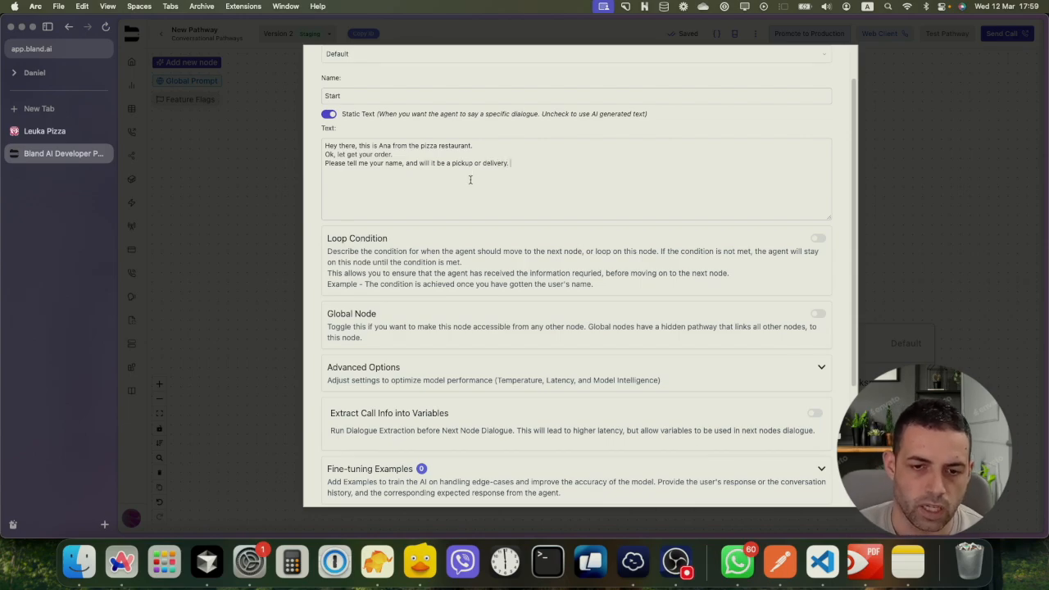
Turn on 'Extract Call Info into Variables' for the Start node
scroll(471, 180, down, 3)
scroll(471, 177, up, 4)
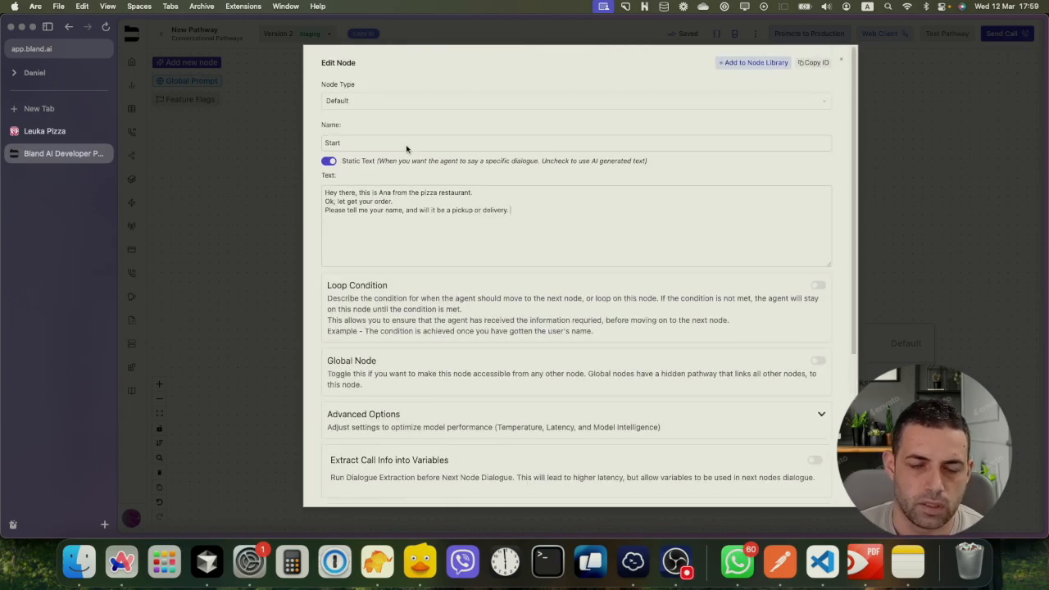
scroll(397, 233, down, 2)
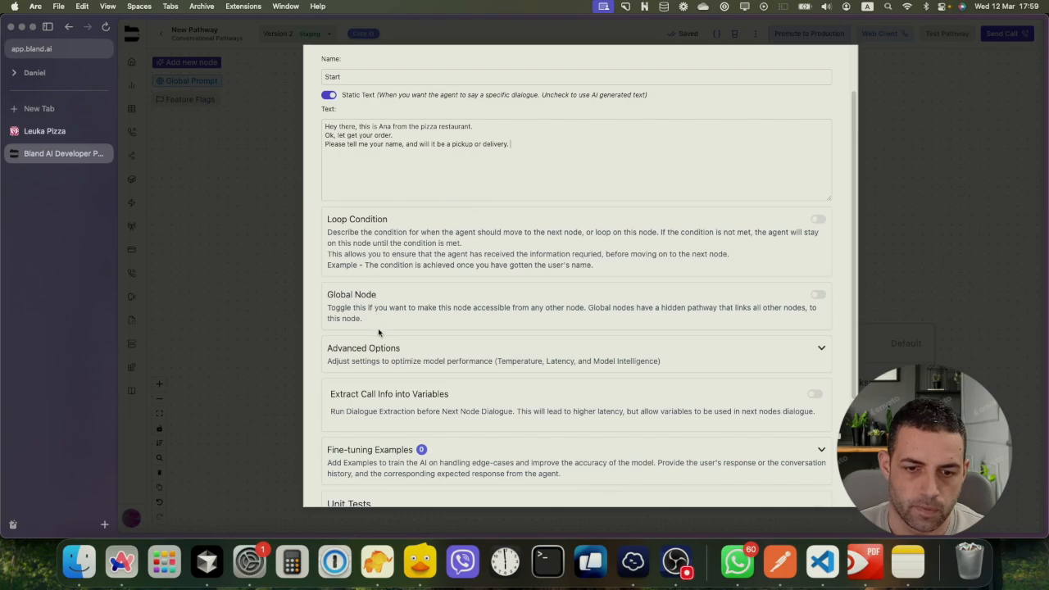
scroll(377, 332, down, 1)
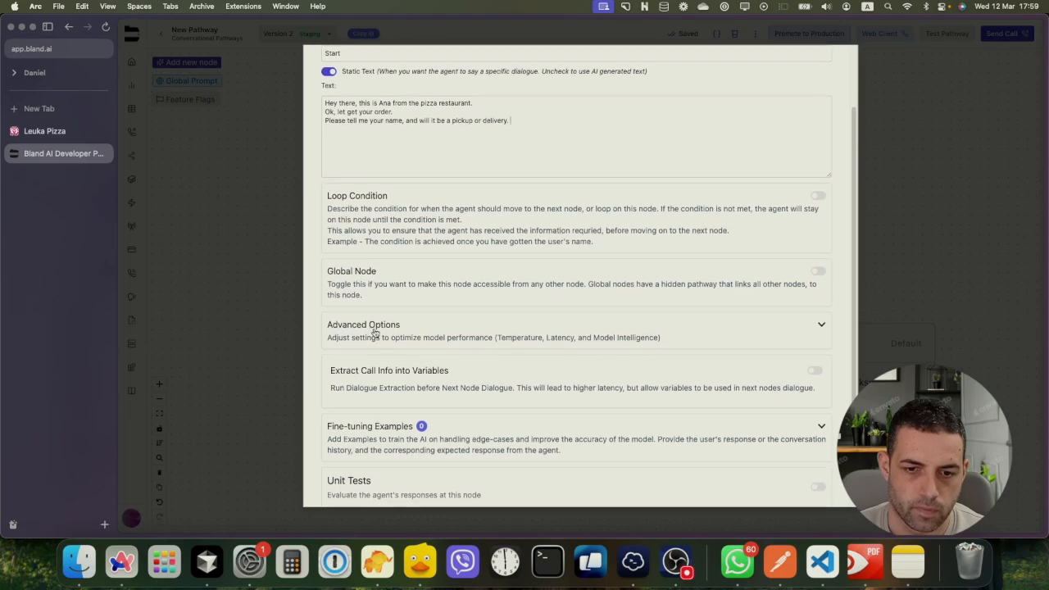
scroll(373, 332, down, 1)
scroll(376, 312, down, 1)
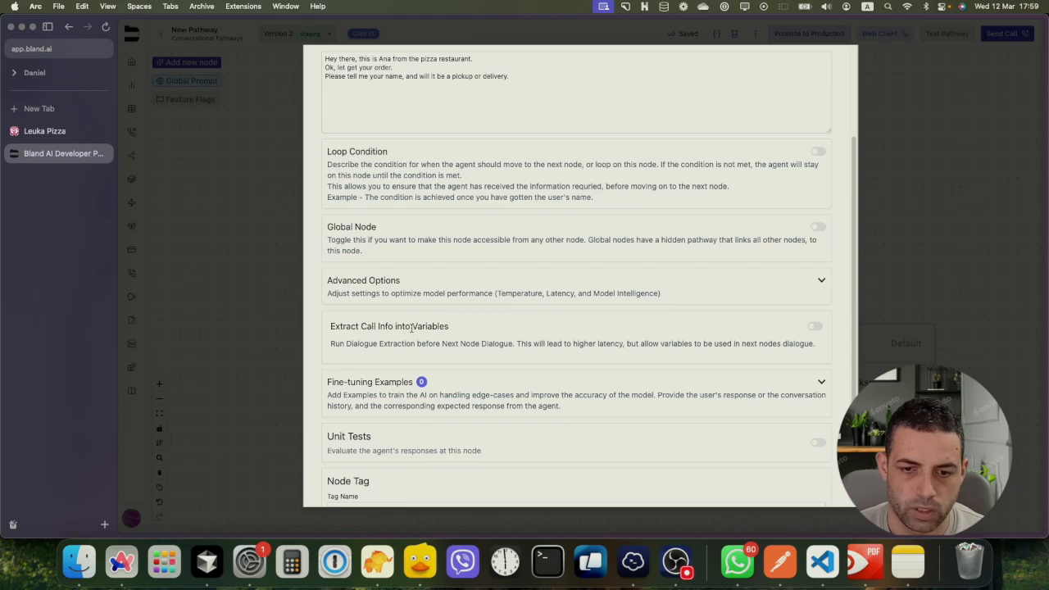
click(814, 326)
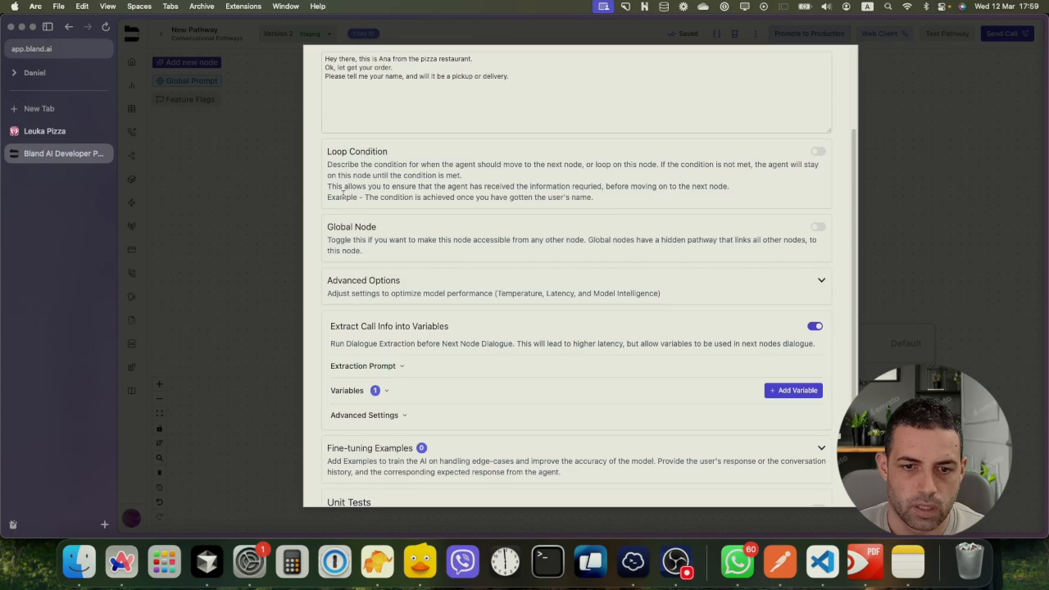
Enable a loop condition reading 'You need to ensure you have the user name, and the order type'
click(818, 153)
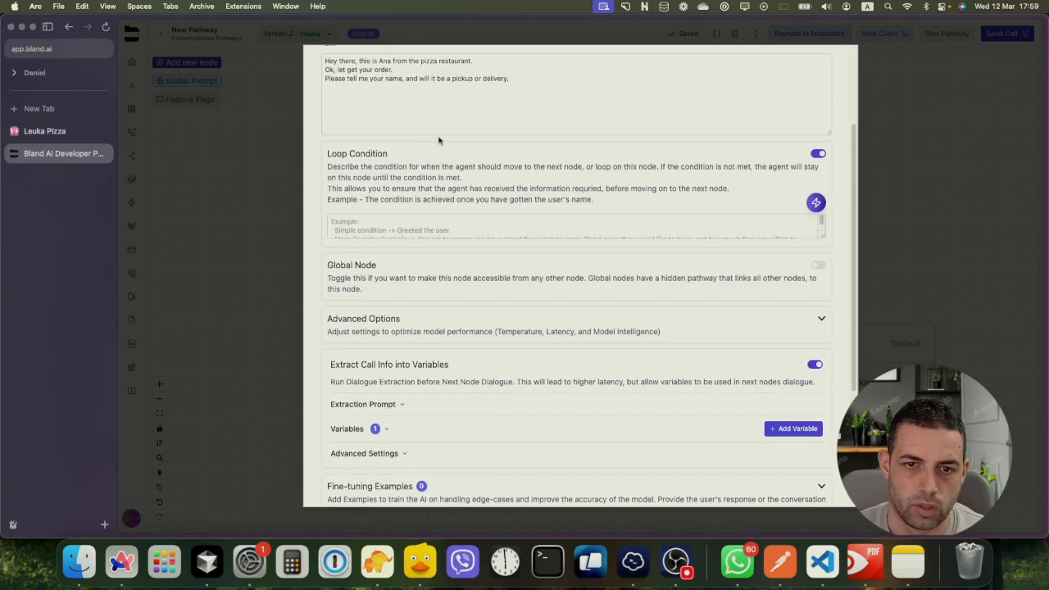
scroll(433, 133, up, 1)
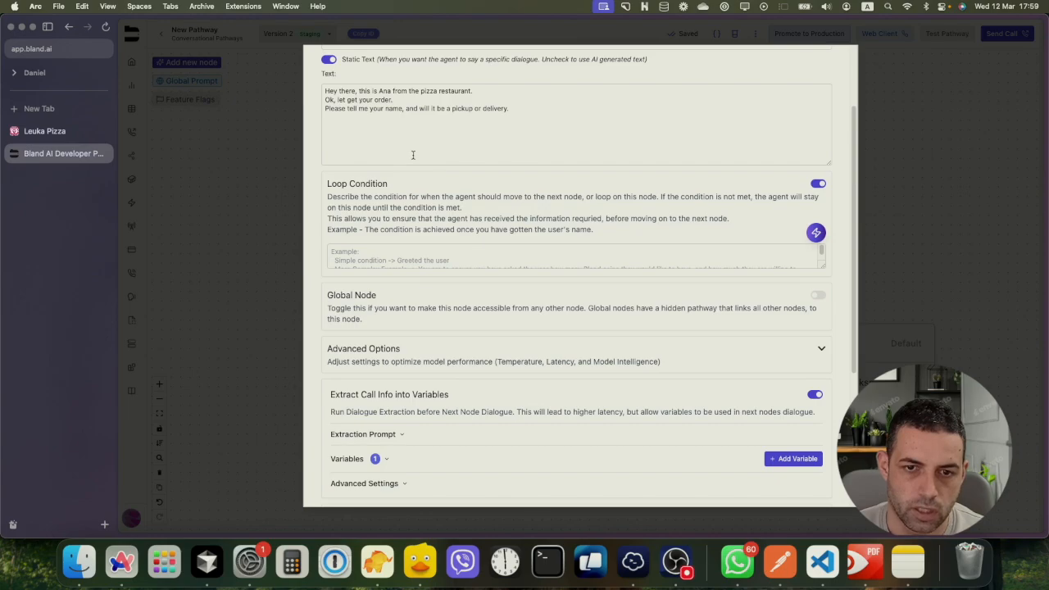
click(395, 252)
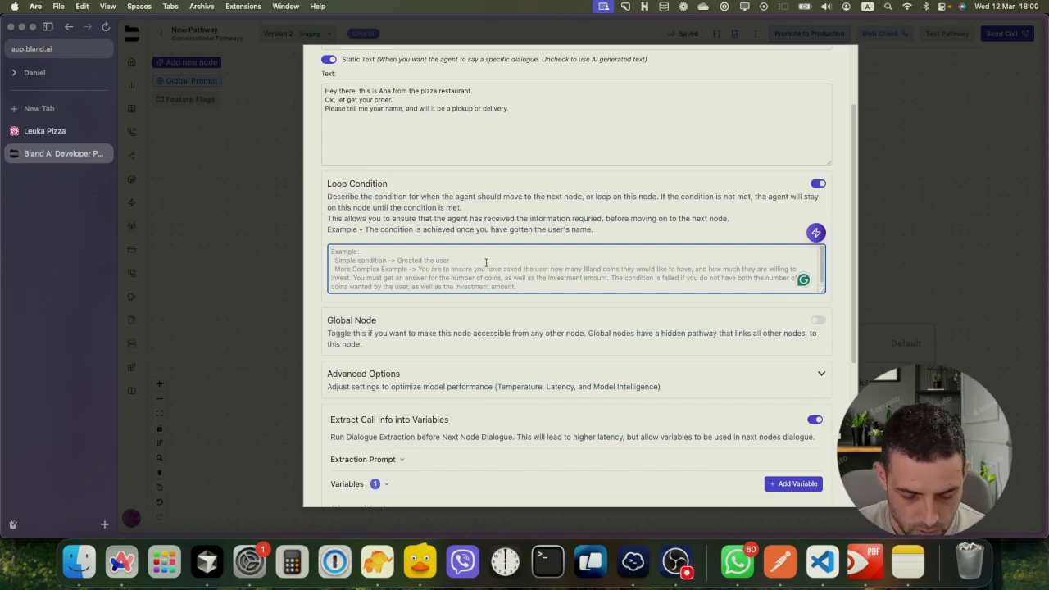
text(You nee)
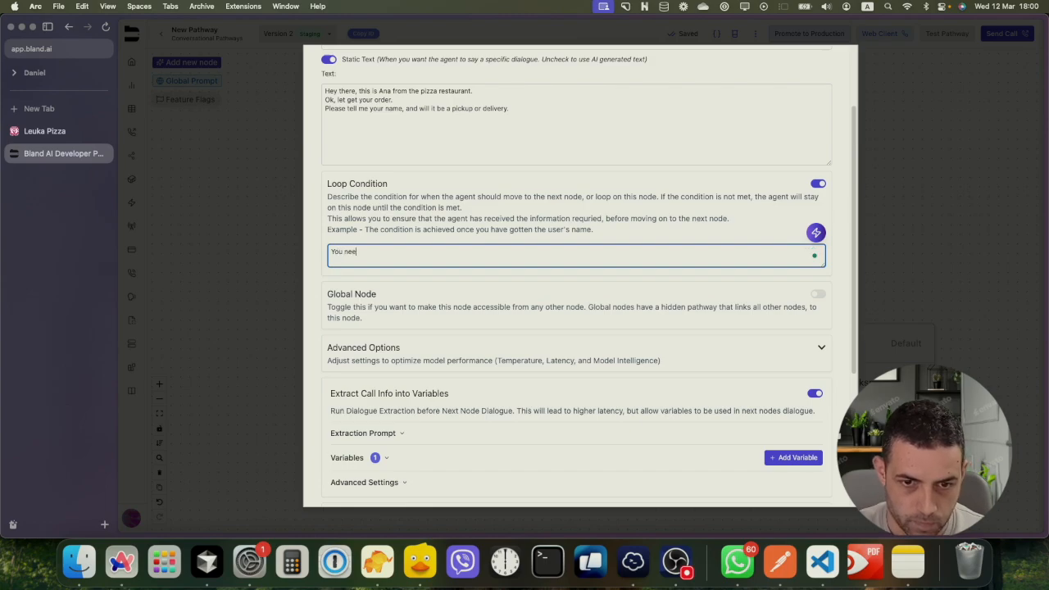
text(d to)
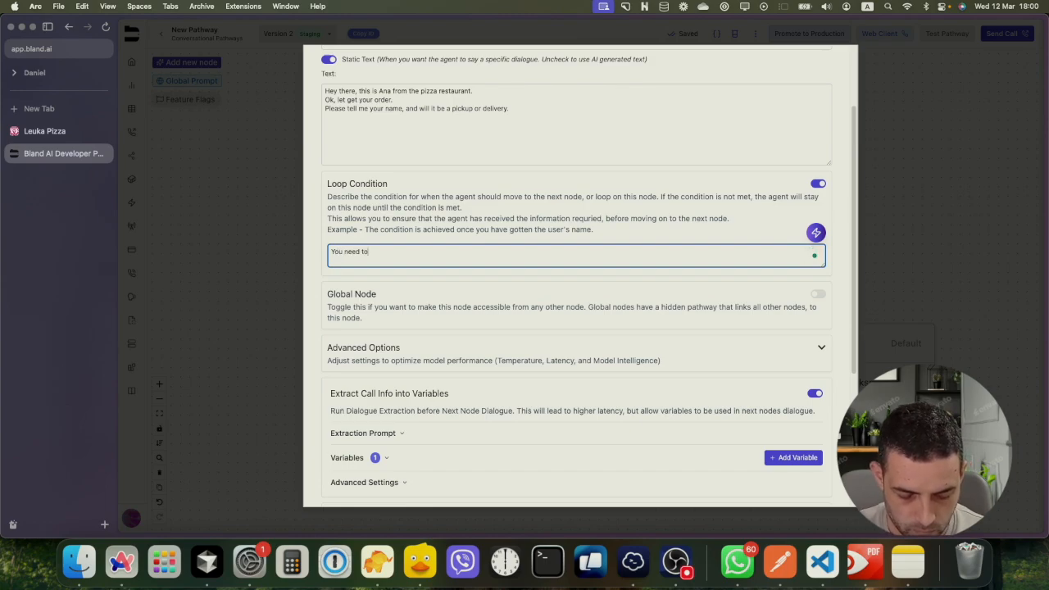
text( ensure you)
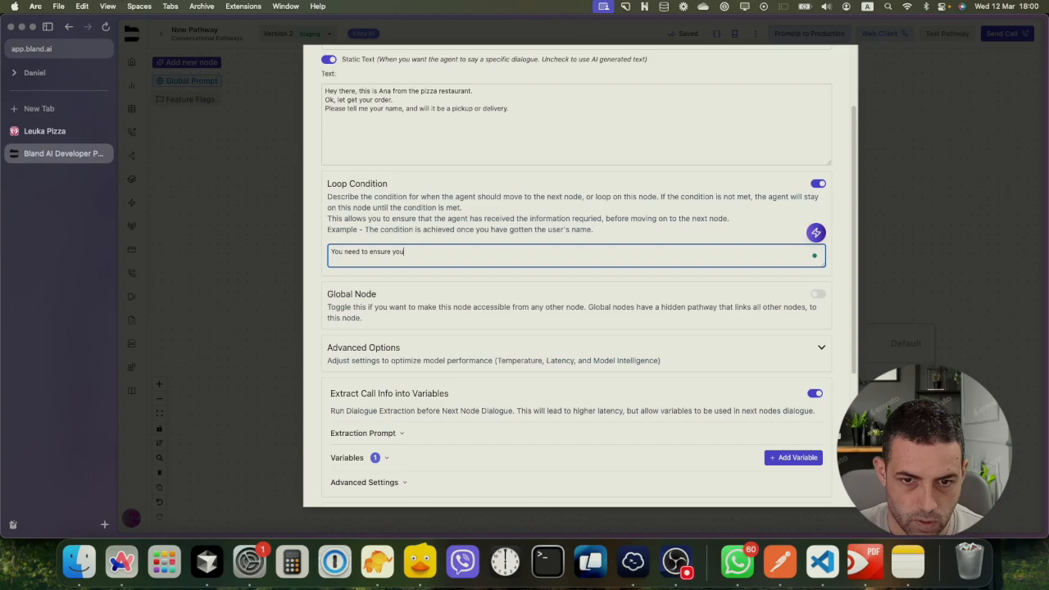
text( have the username)
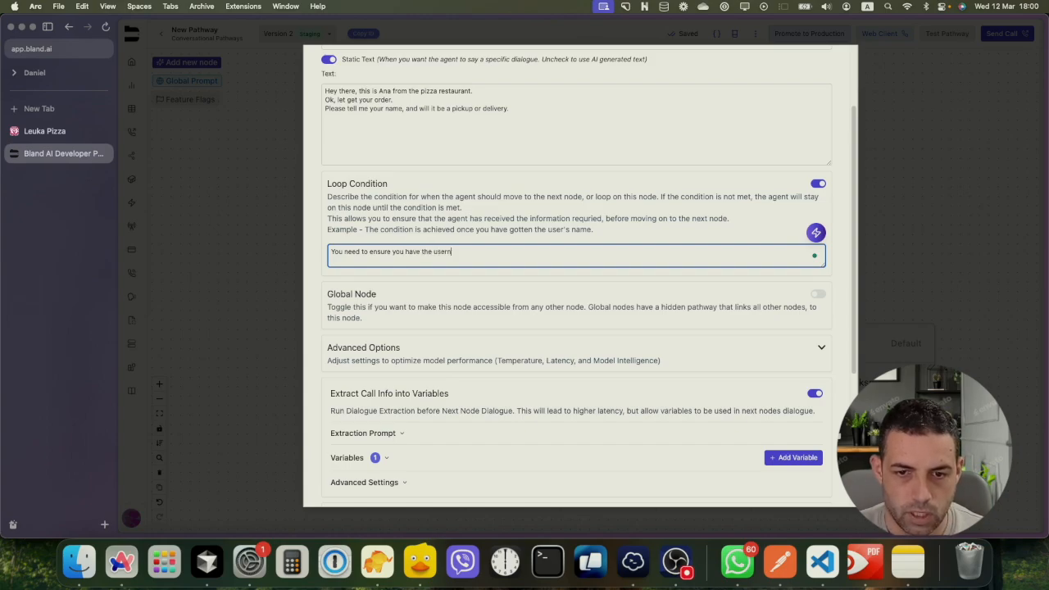
key(BackSpace)
key(BackSpace)
text(name.)
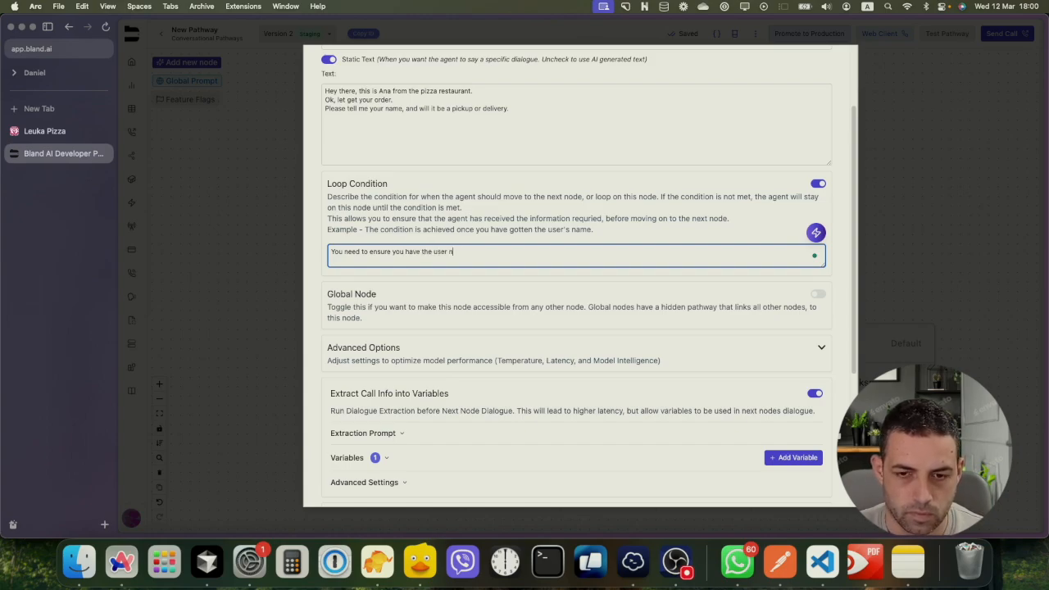
text( and the)
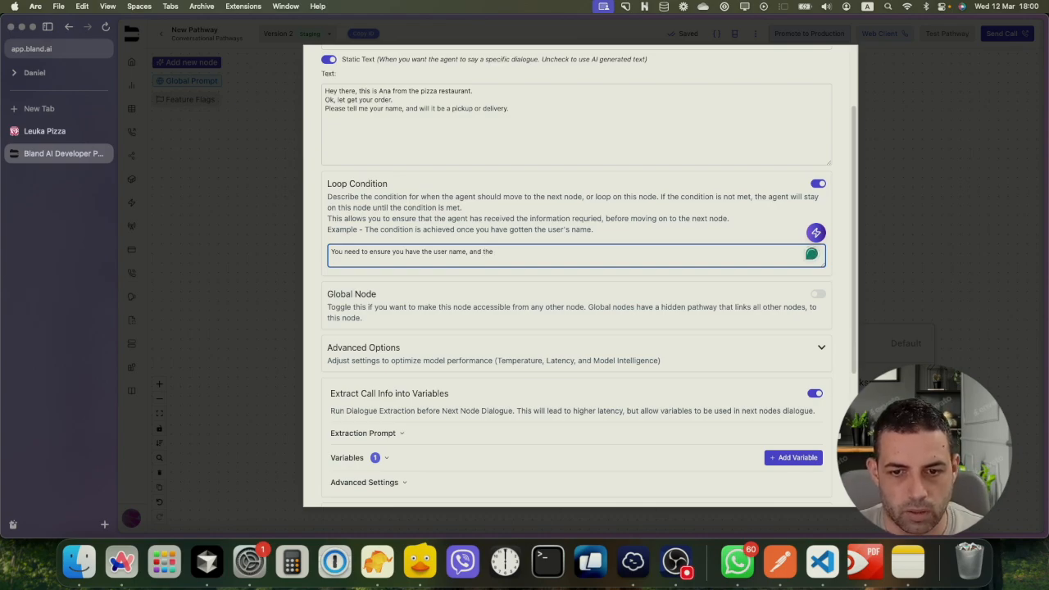
text( order type)
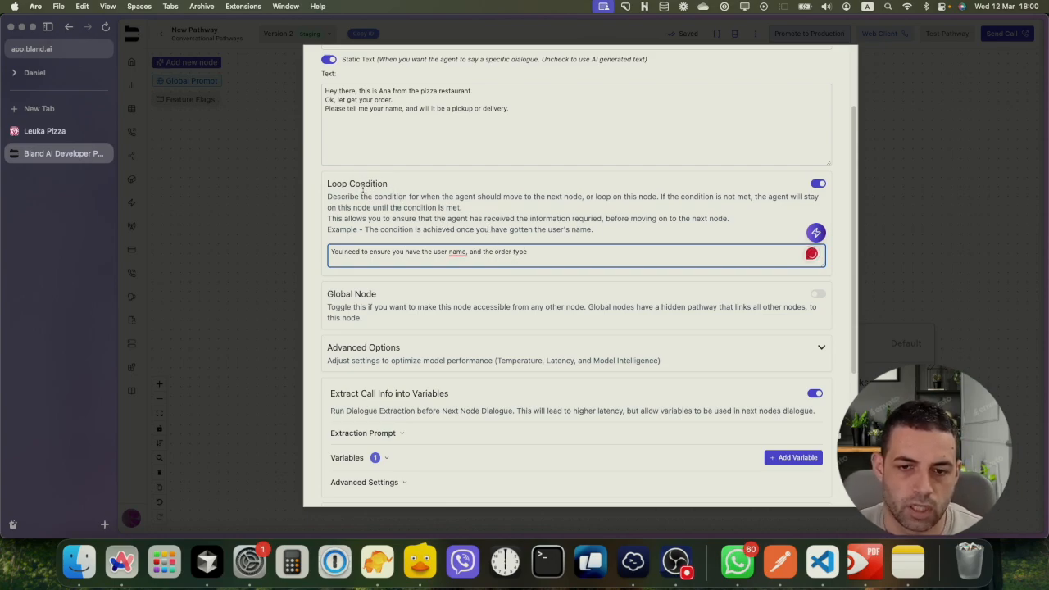
click(455, 251)
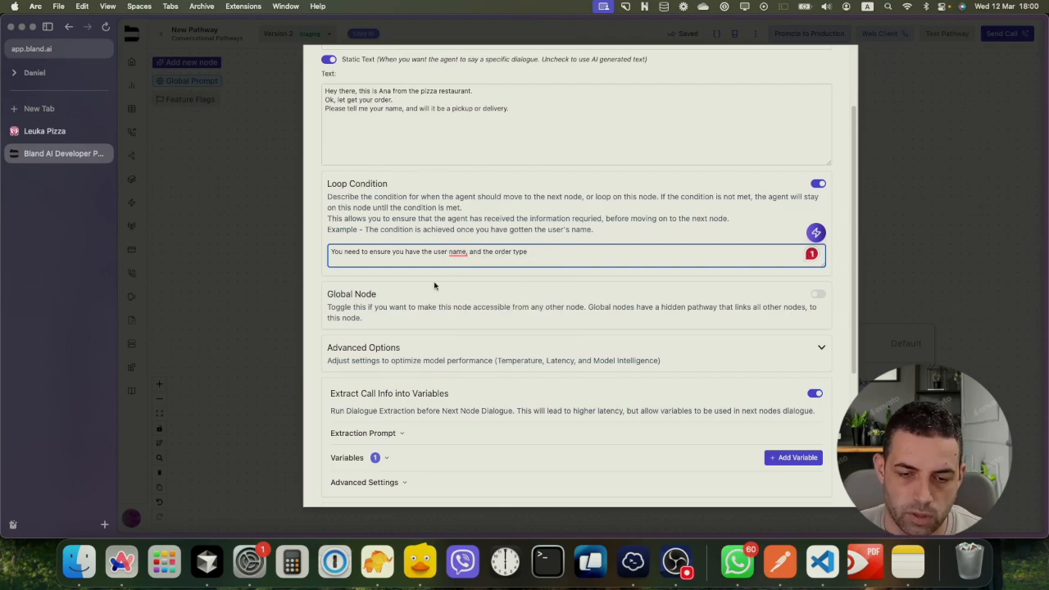
Add a String variable user_name described as 'Extract the user name'
scroll(386, 341, down, 5)
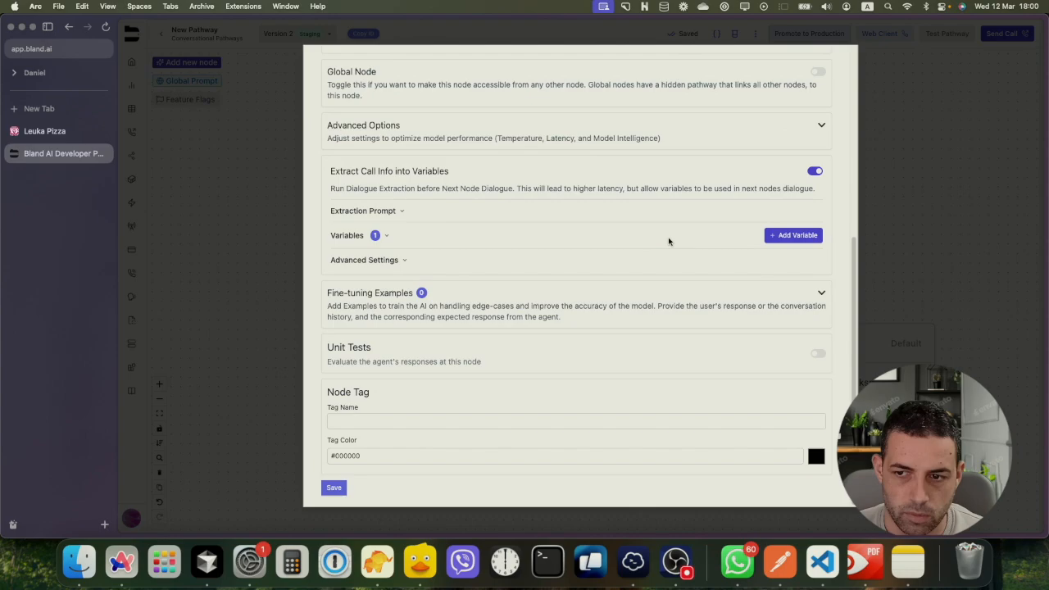
click(764, 238)
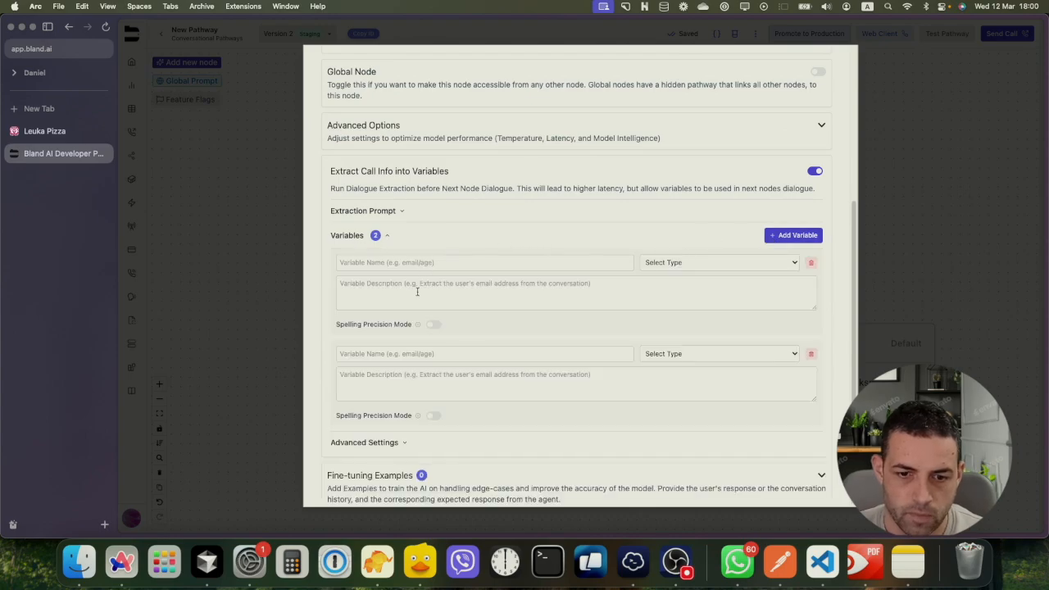
click(370, 263)
text(us)
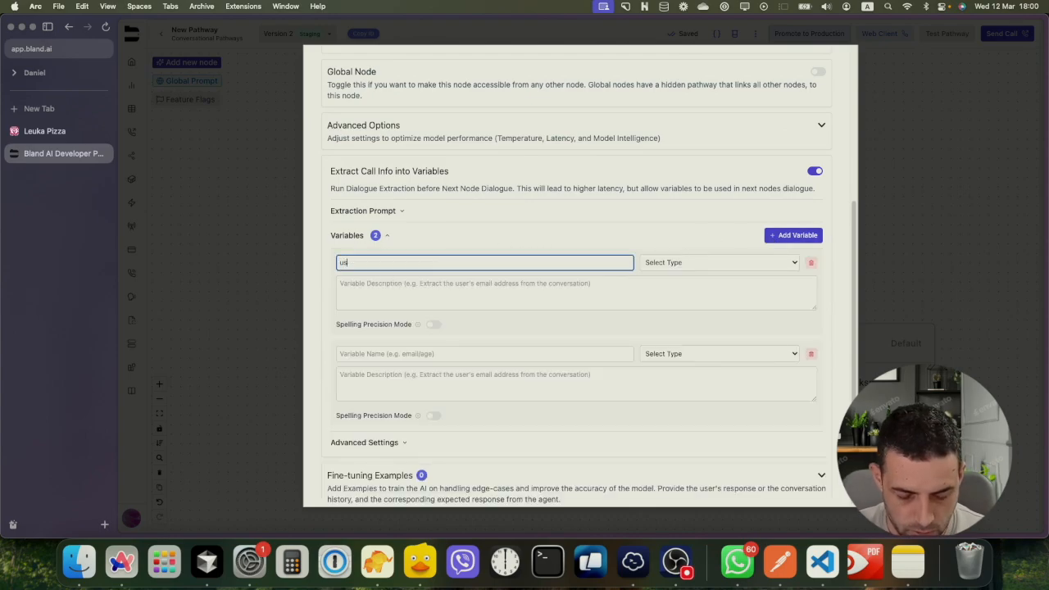
text(er_name)
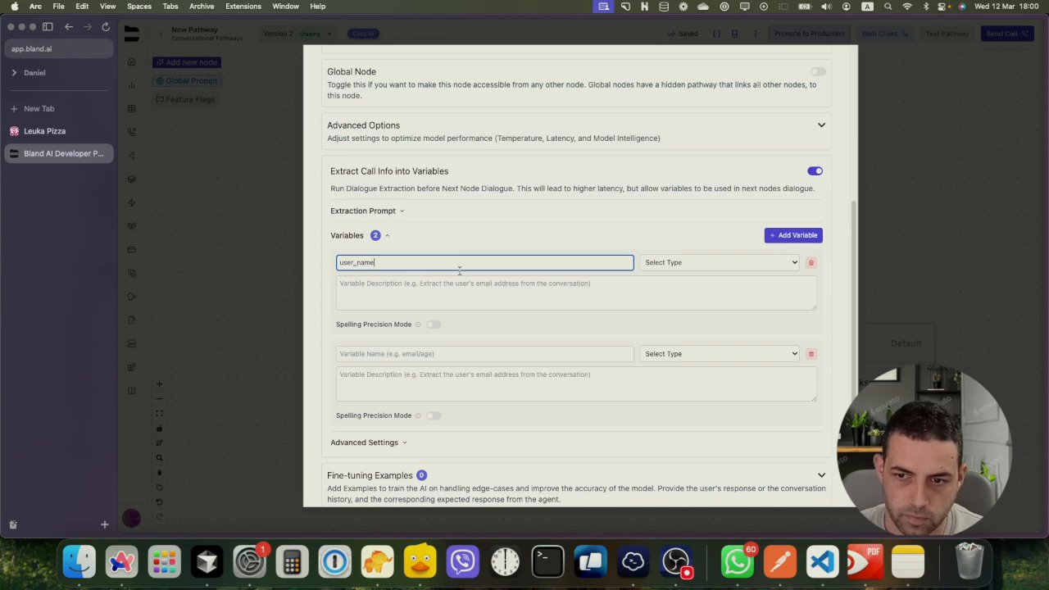
click(677, 269)
click(644, 280)
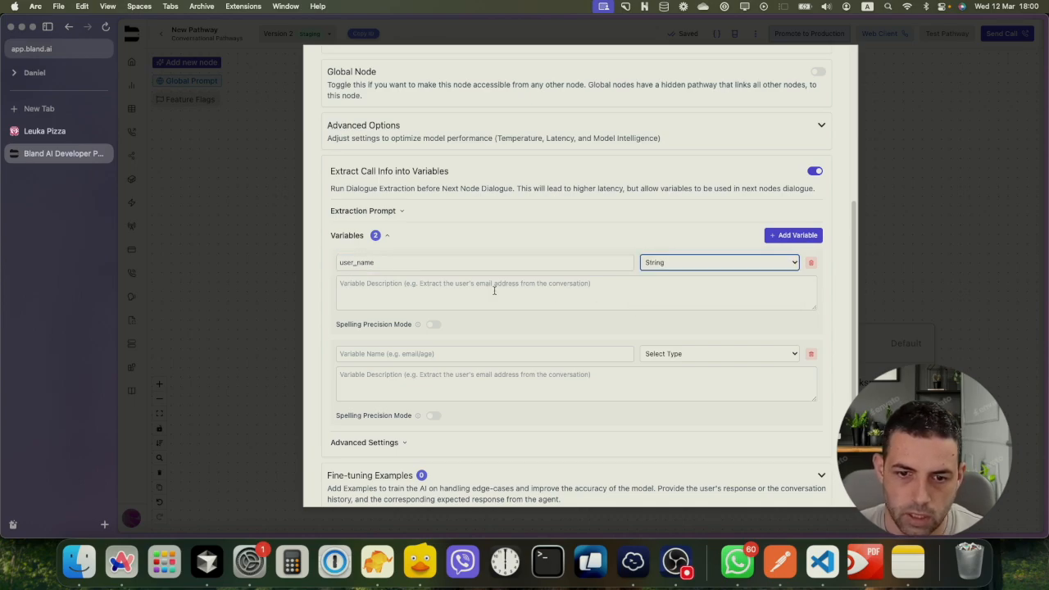
click(492, 287)
text(Ex)
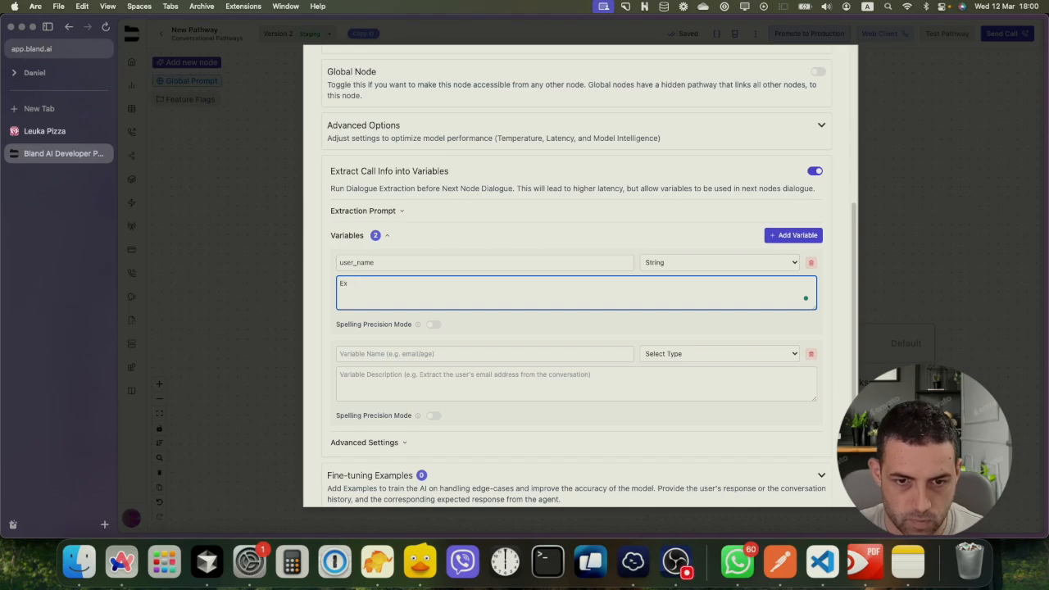
text(tract the )
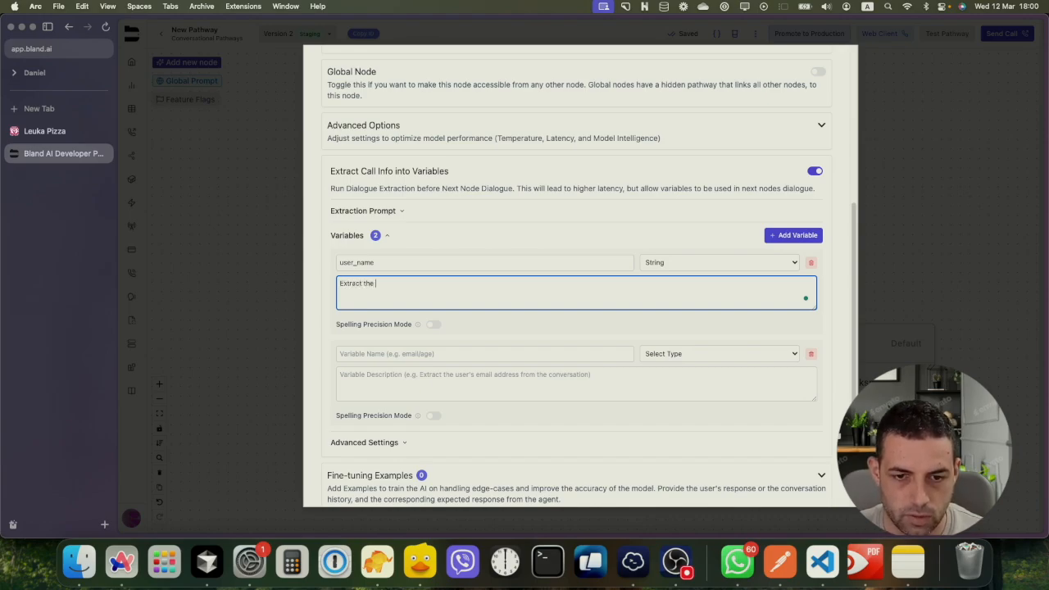
text(user name)
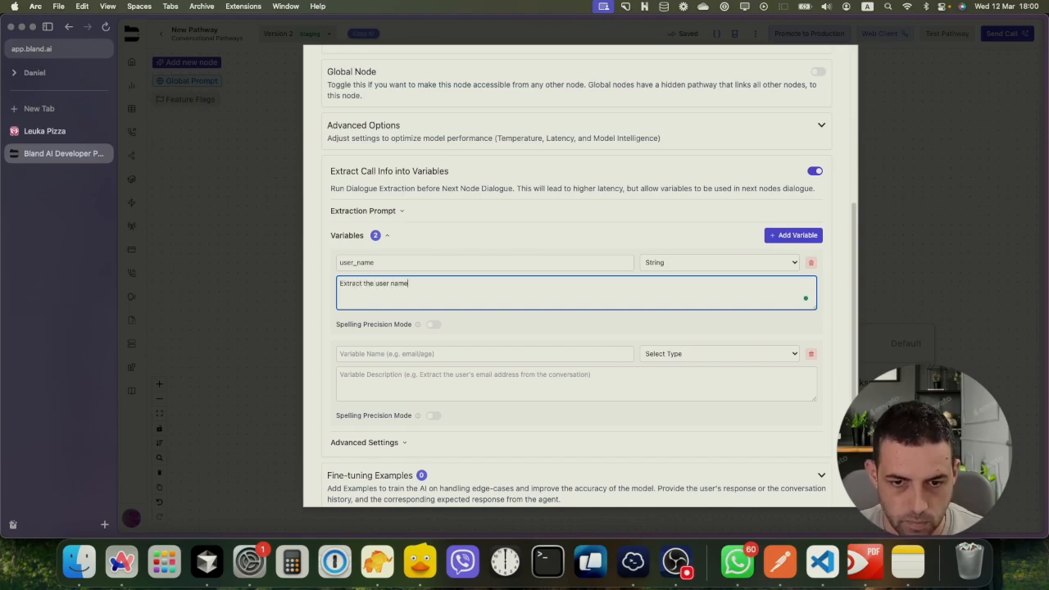
Add a Boolean variable is_delivery and start its 'Determine ... delivery' description
click(426, 354)
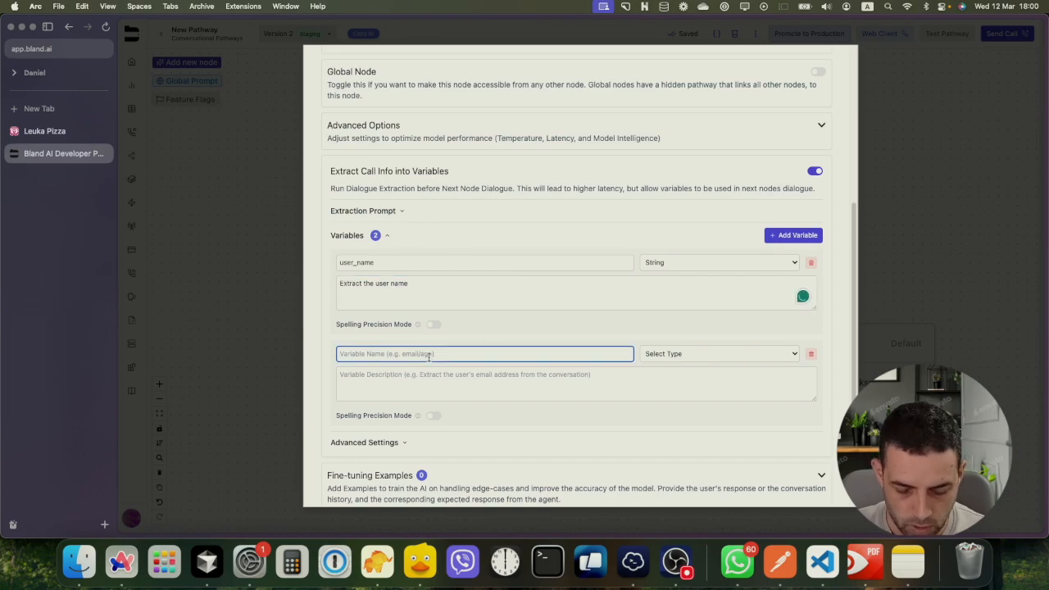
text(c)
text(r)
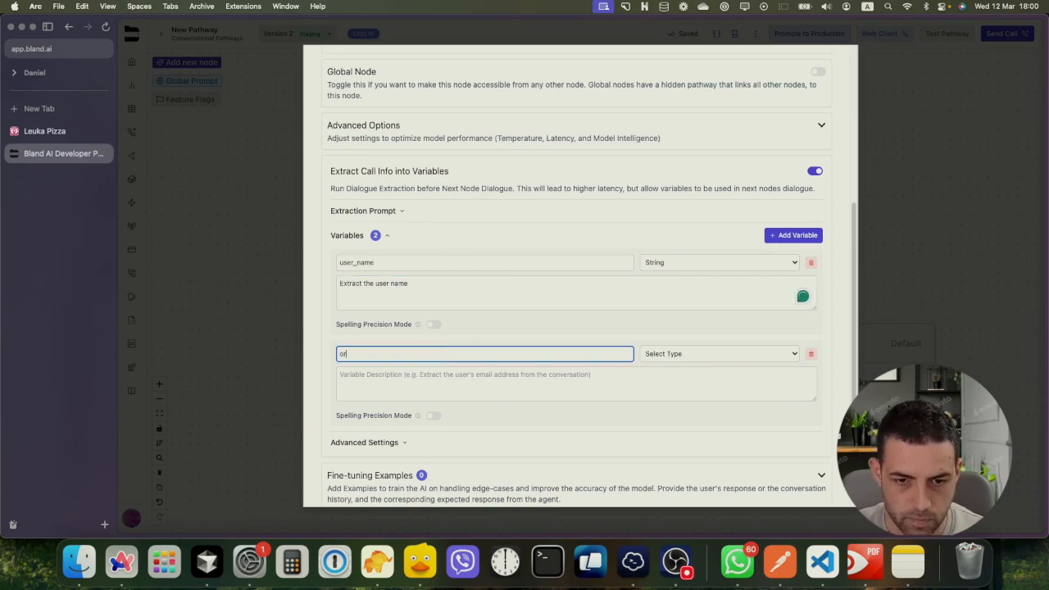
text(der)
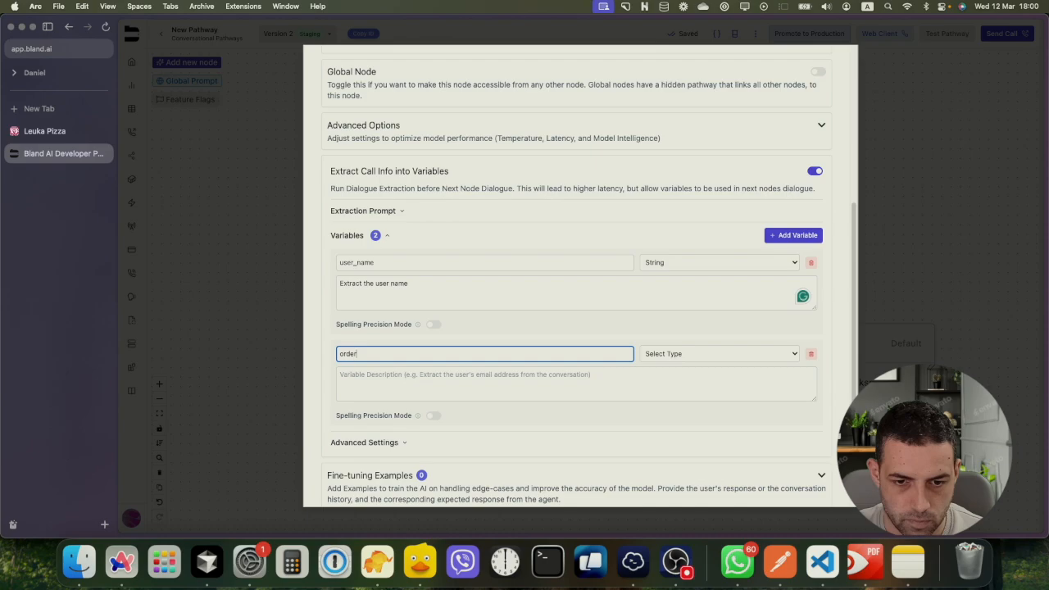
key(BackSpace)
key(BackSpace)
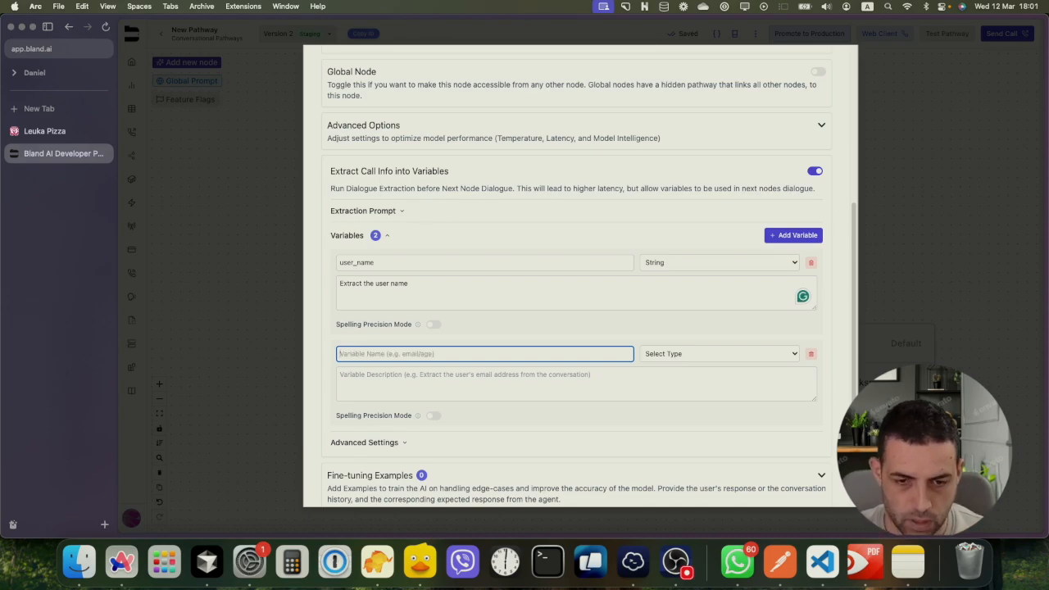
text(is)
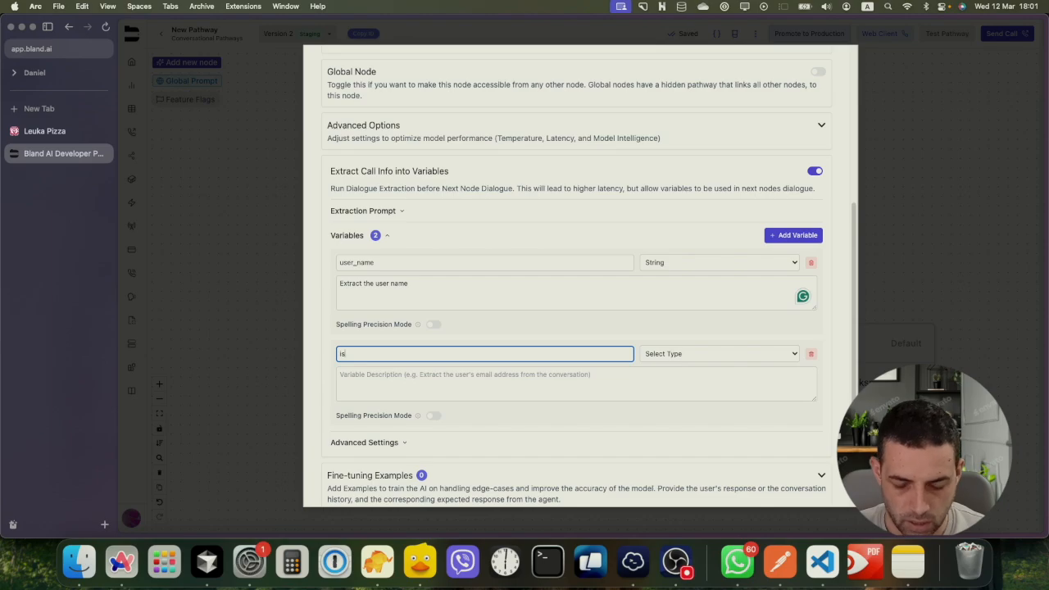
text(_celivery)
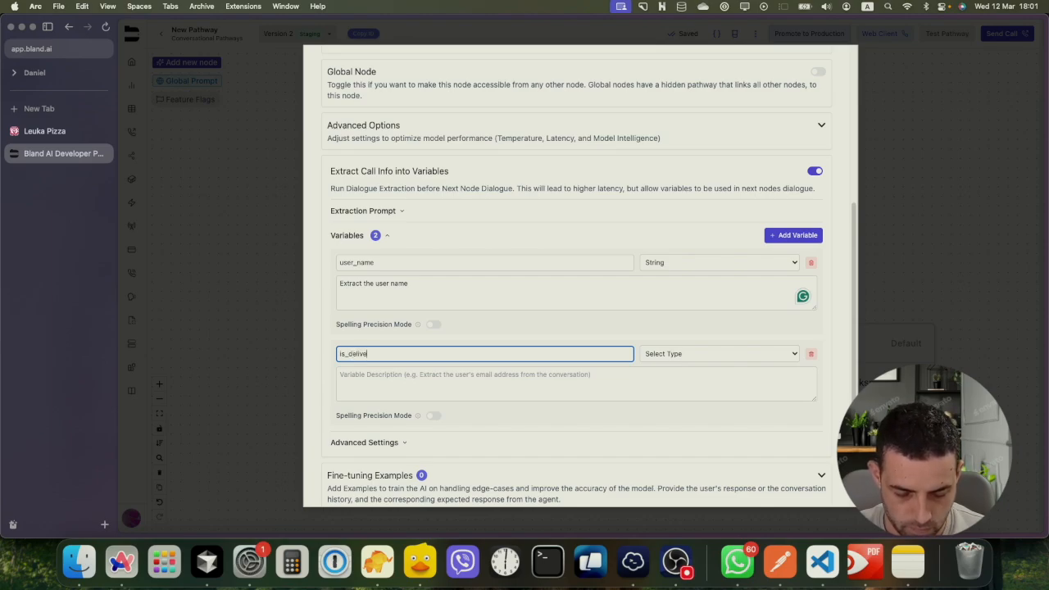
click(656, 354)
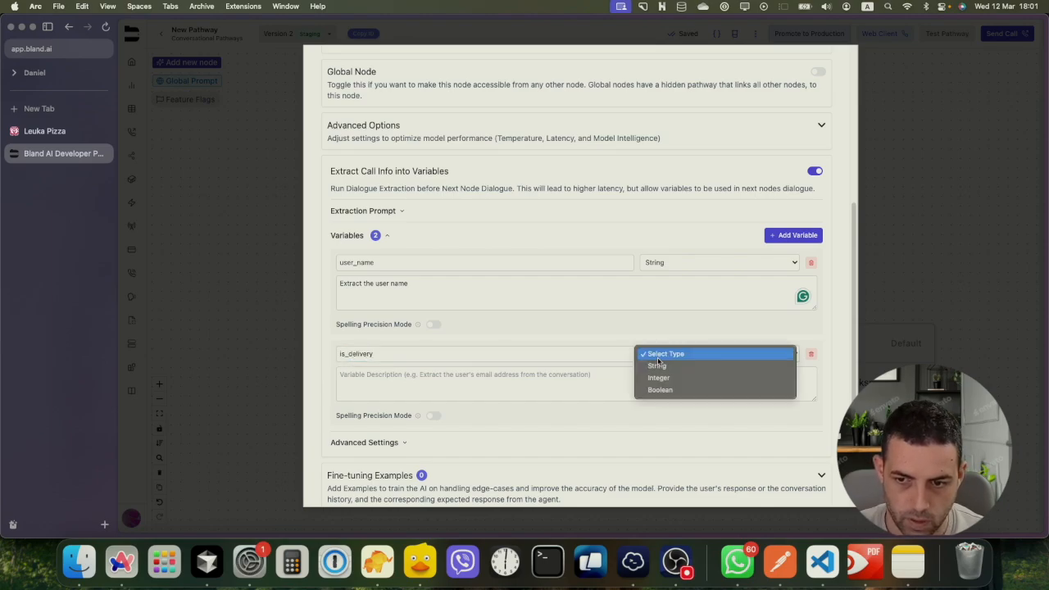
click(560, 390)
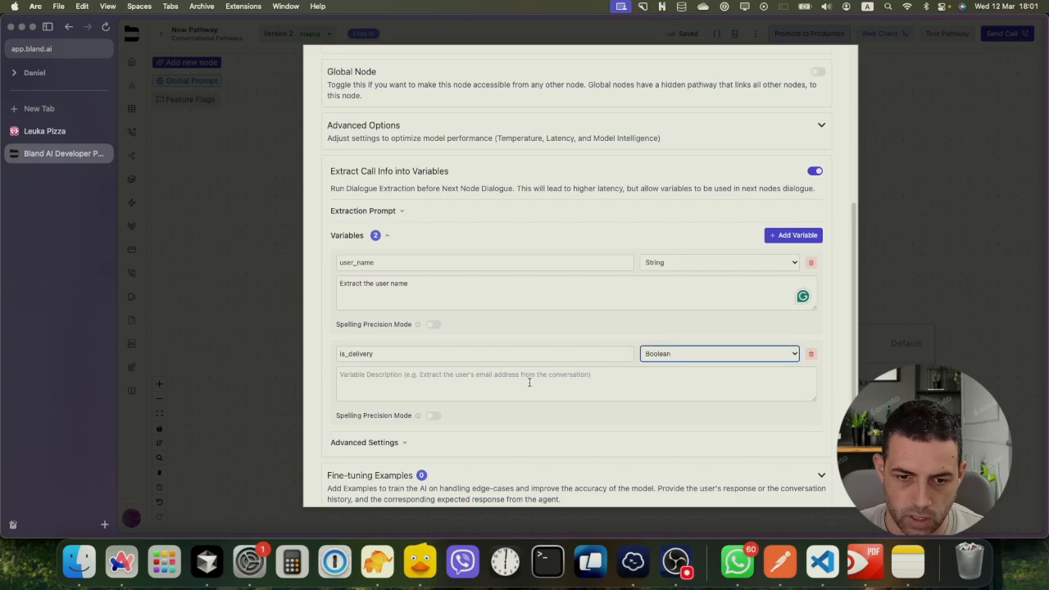
click(529, 379)
text(Determin)
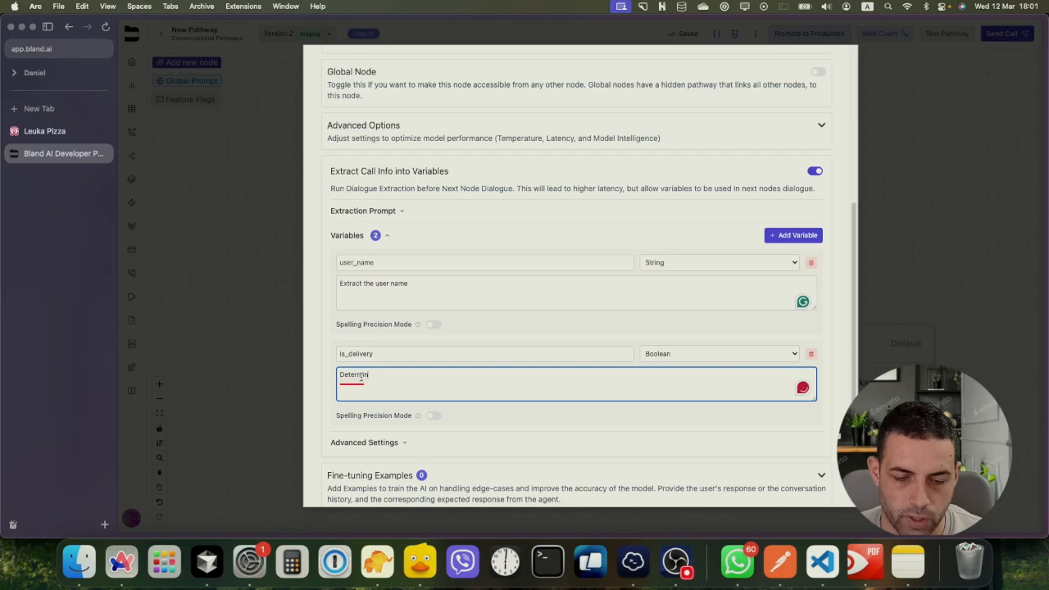
mouse_move(365, 380)
click(363, 404)
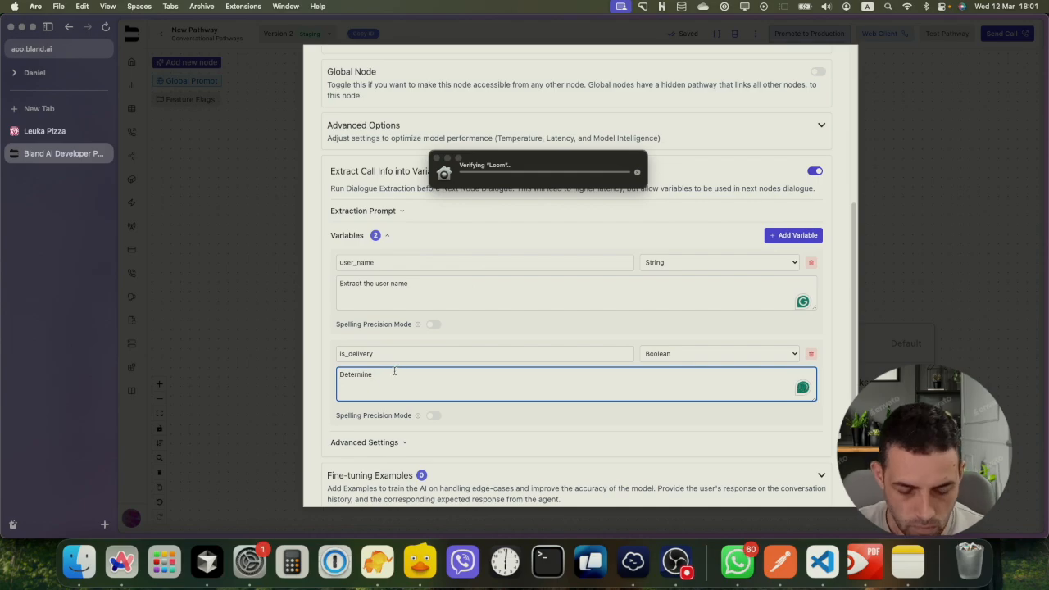
text(the)
key(BackSpace)
key(BackSpace)
key(BackSpace)
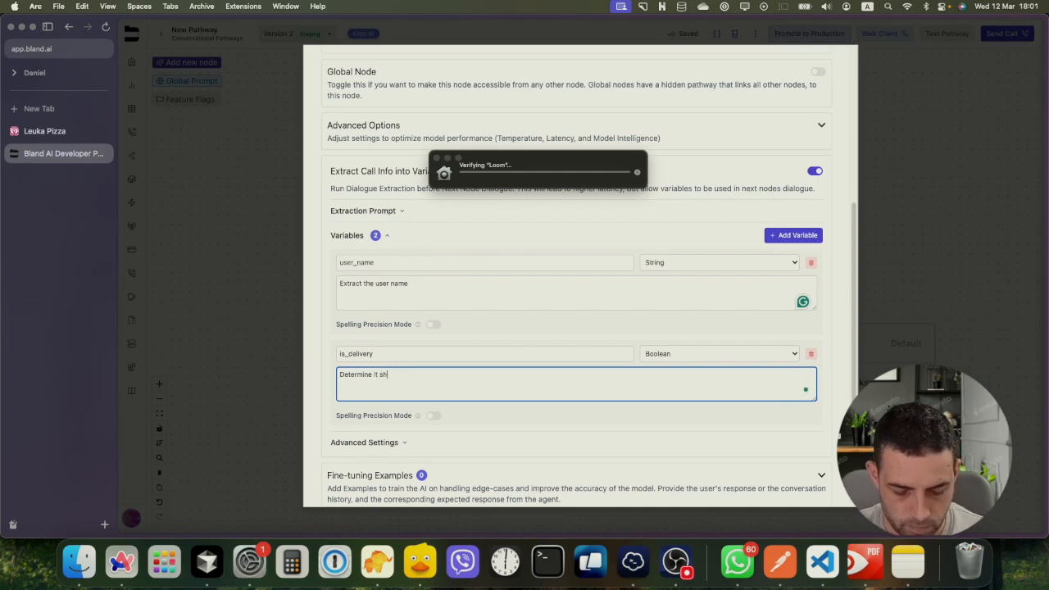
text(der)
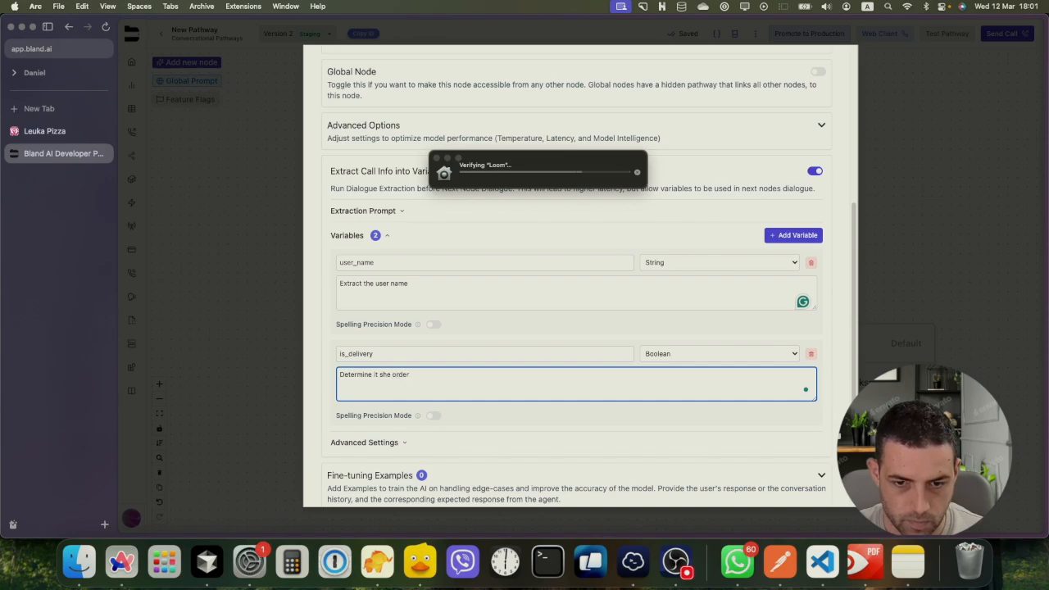
text( delivery)
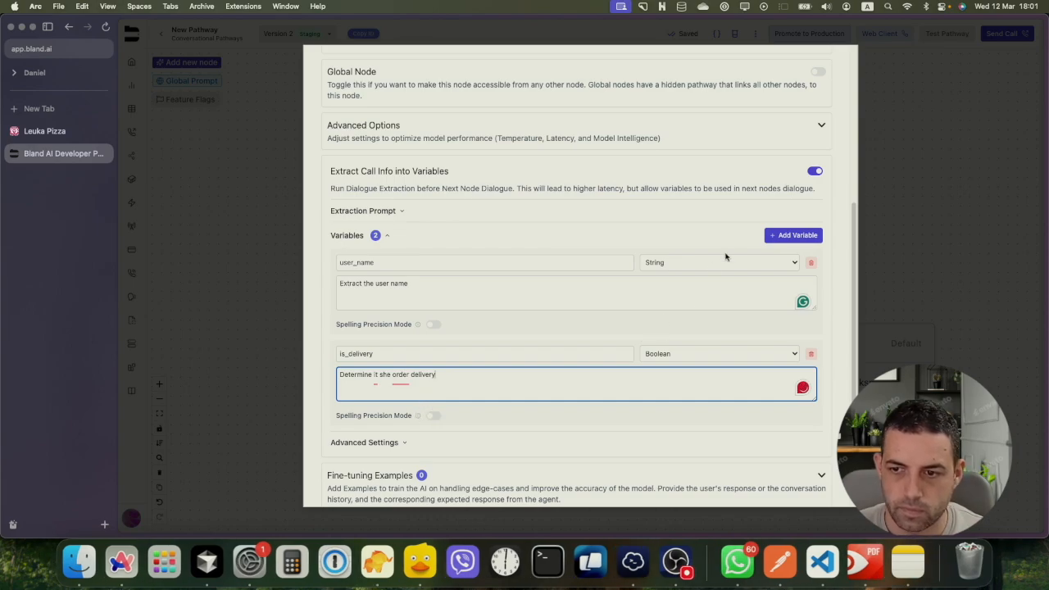
Add a Boolean variable is_pickup described as 'Determine if the order is pickup'
click(782, 237)
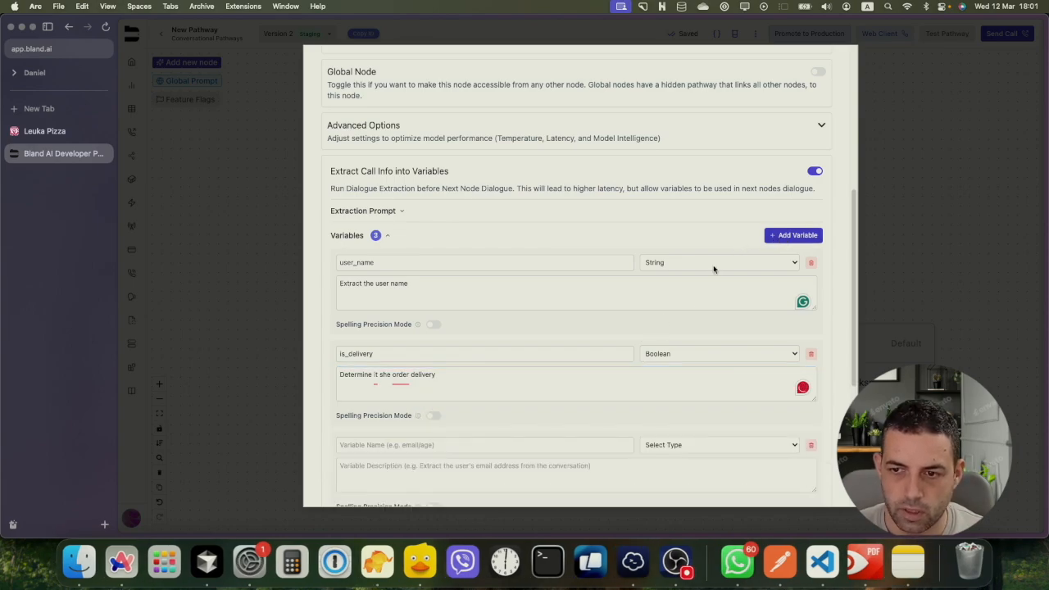
click(399, 444)
text(is)
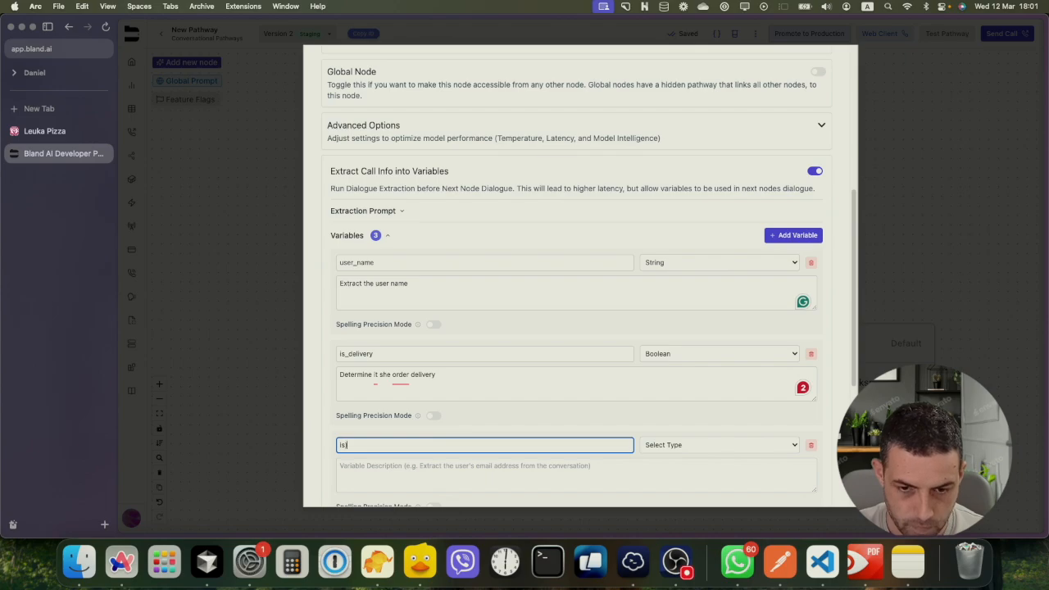
text(_p)
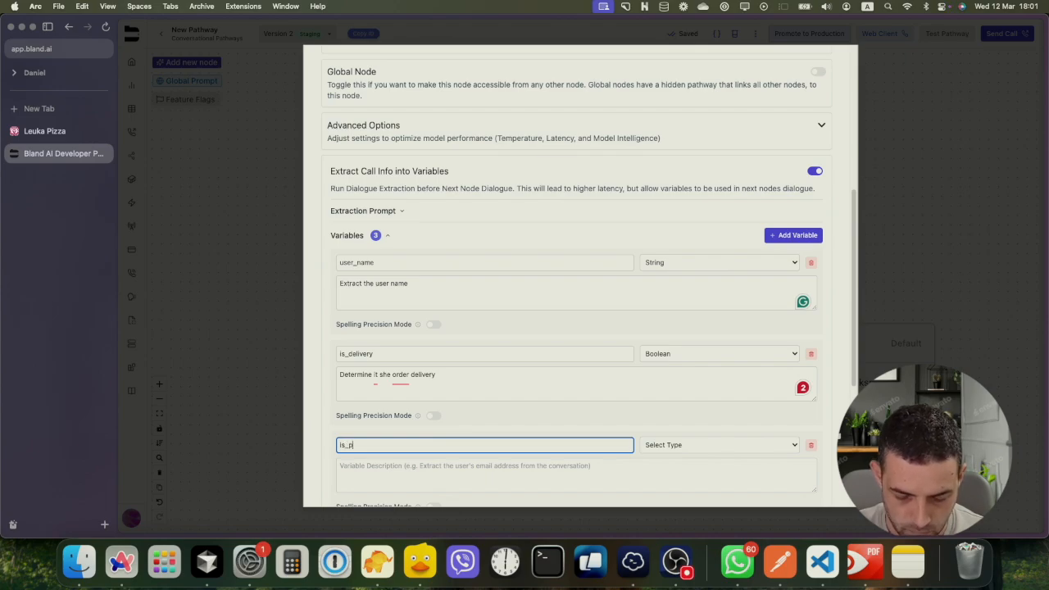
text(ickup)
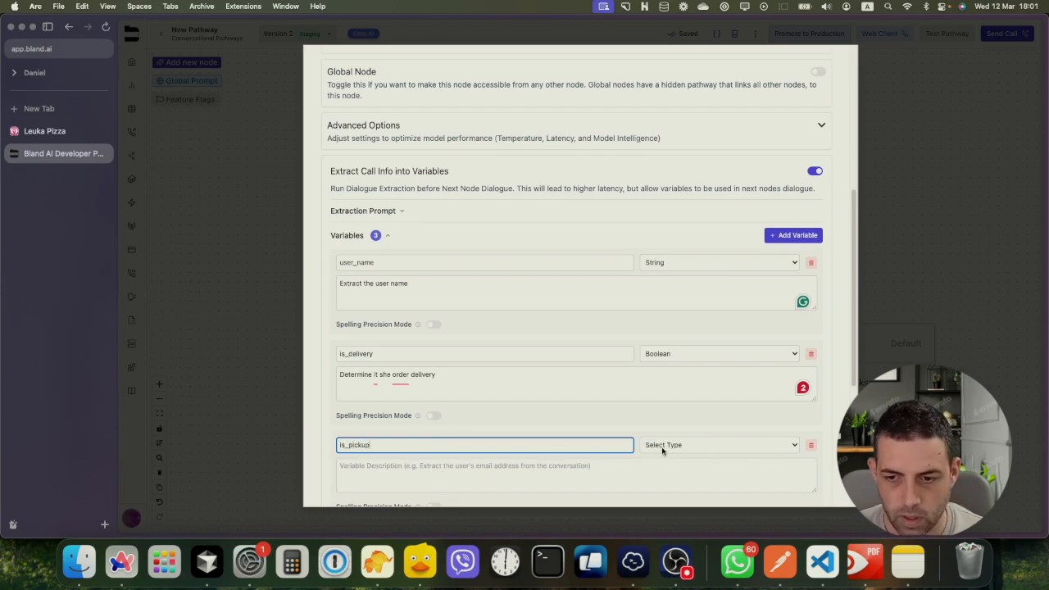
click(661, 446)
click(661, 480)
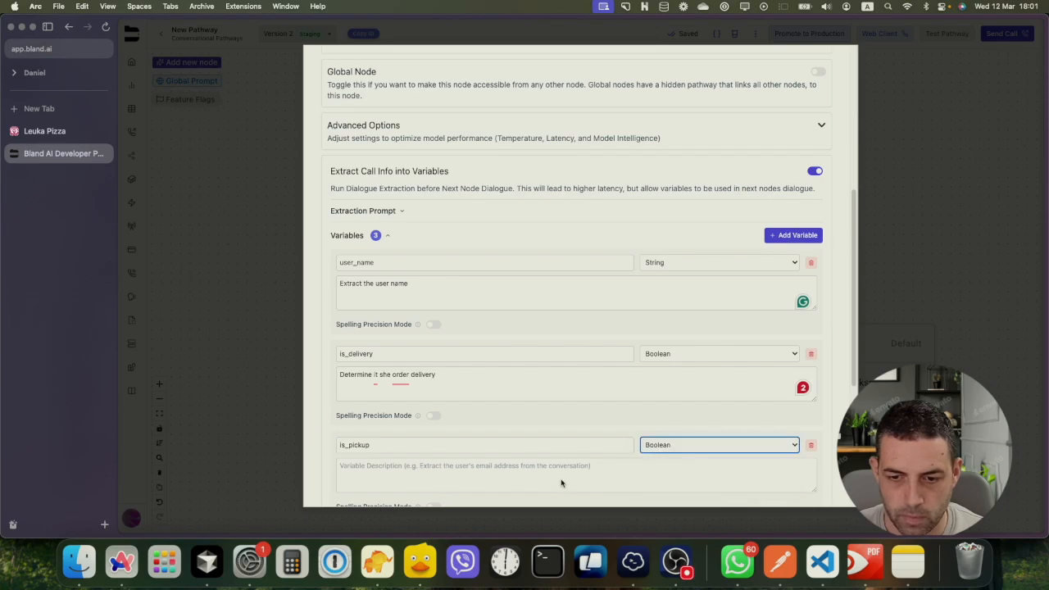
click(562, 483)
text(De)
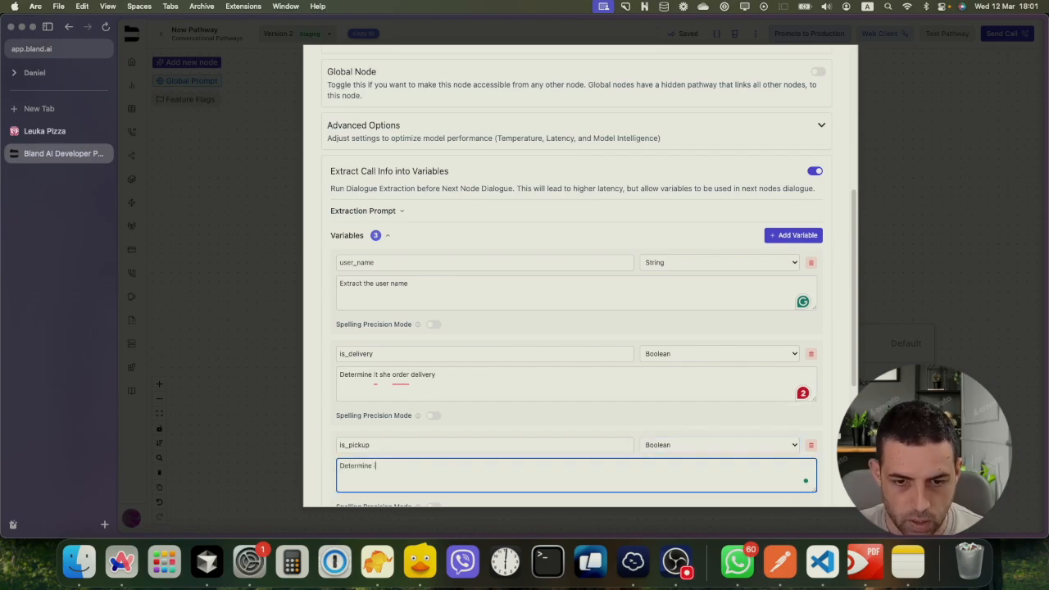
text(termine if the)
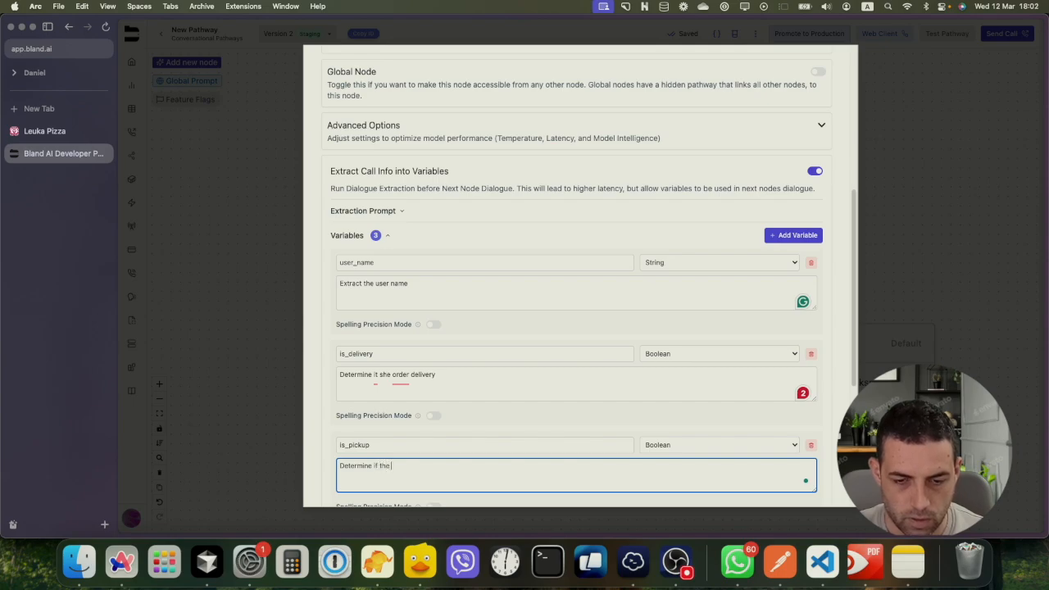
text( the order is pickup)
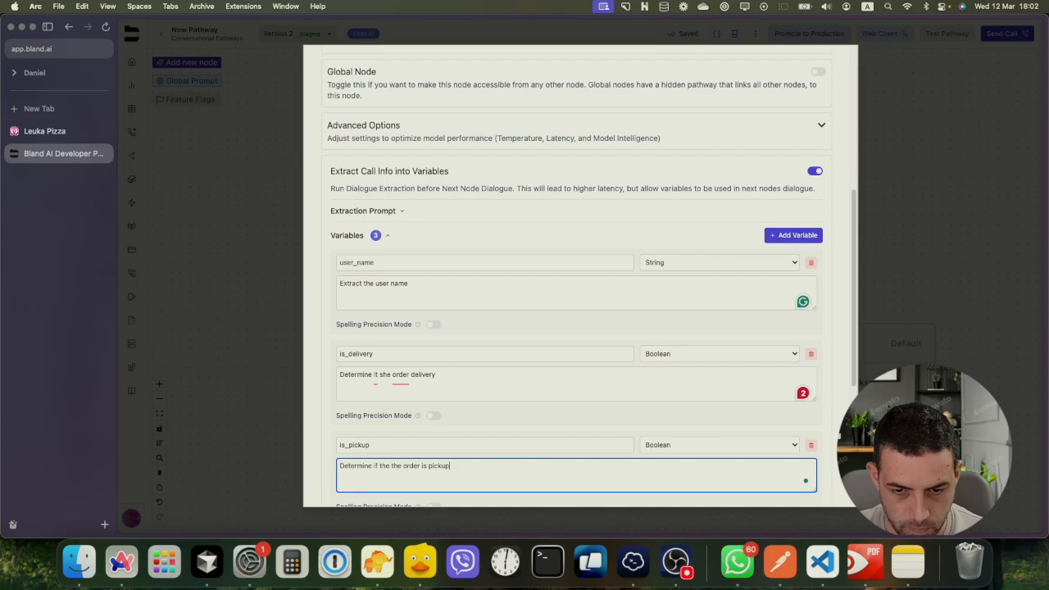
text( order)
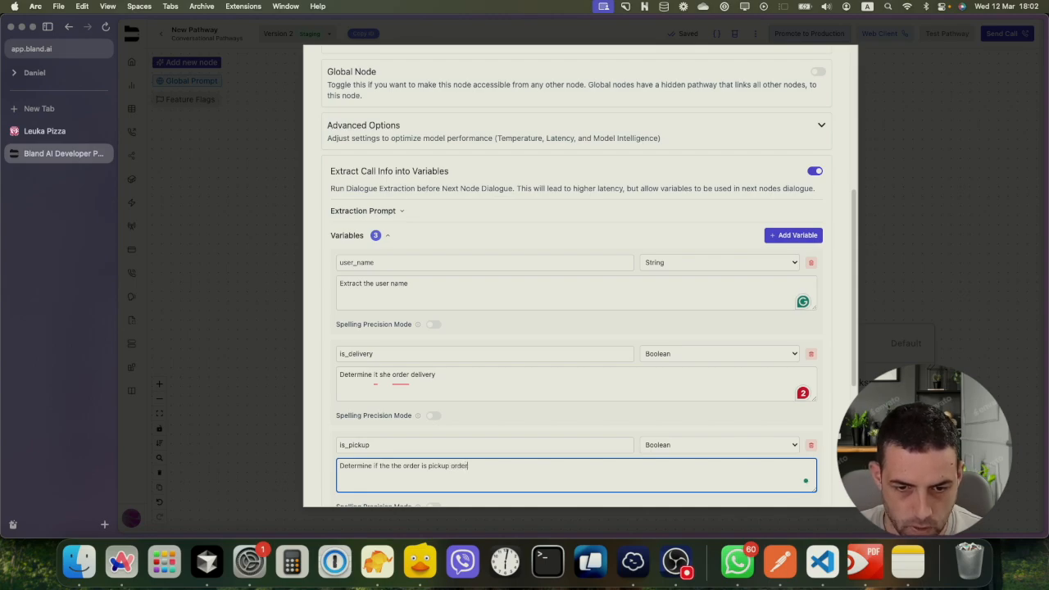
Reword is_delivery's description to 'Determine if the order is delivery'
drag(375, 374, 391, 375)
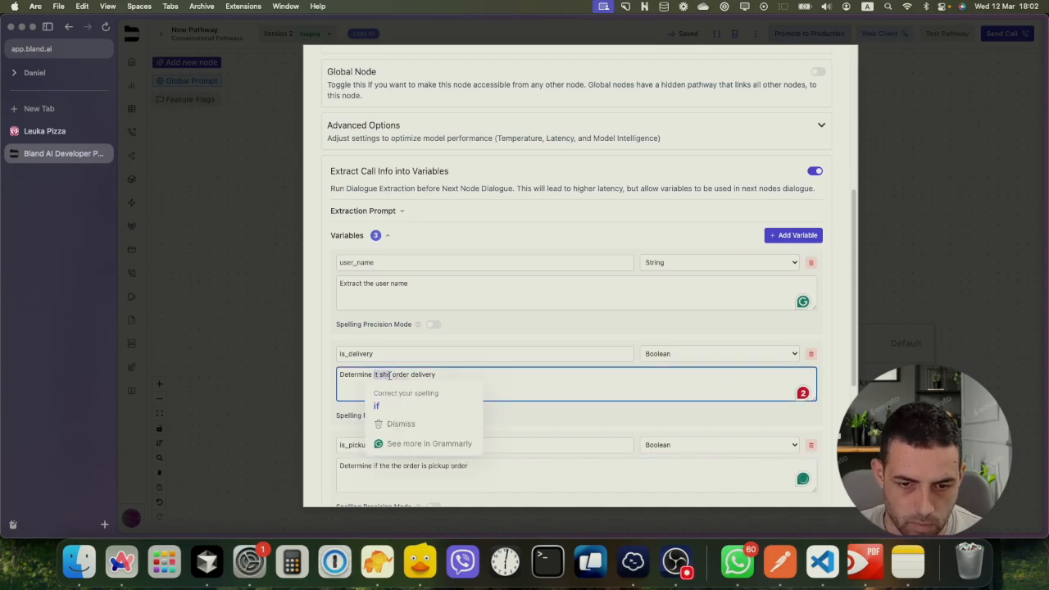
text(if the)
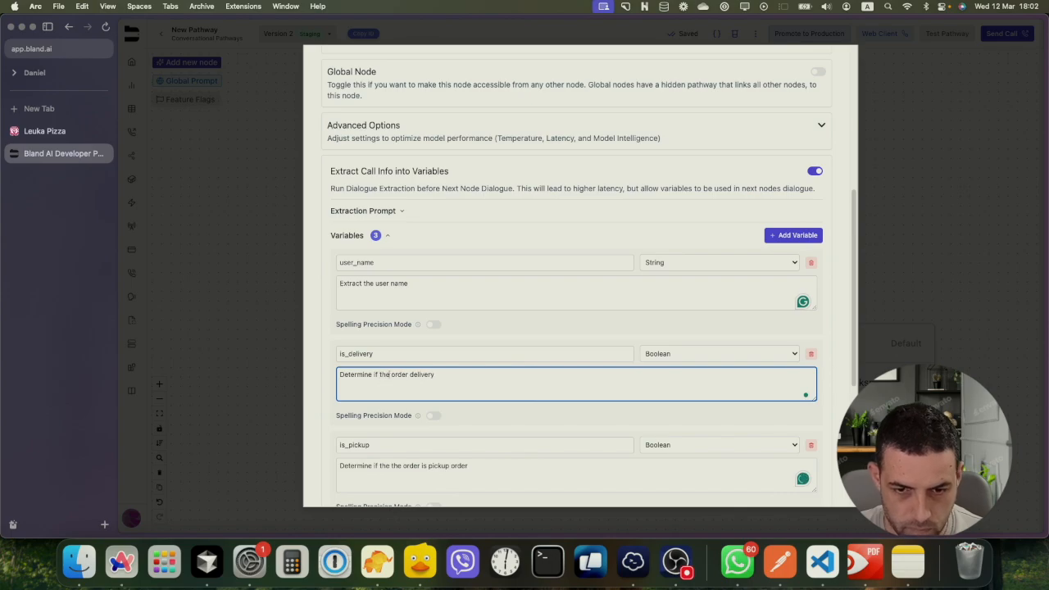
click(412, 375)
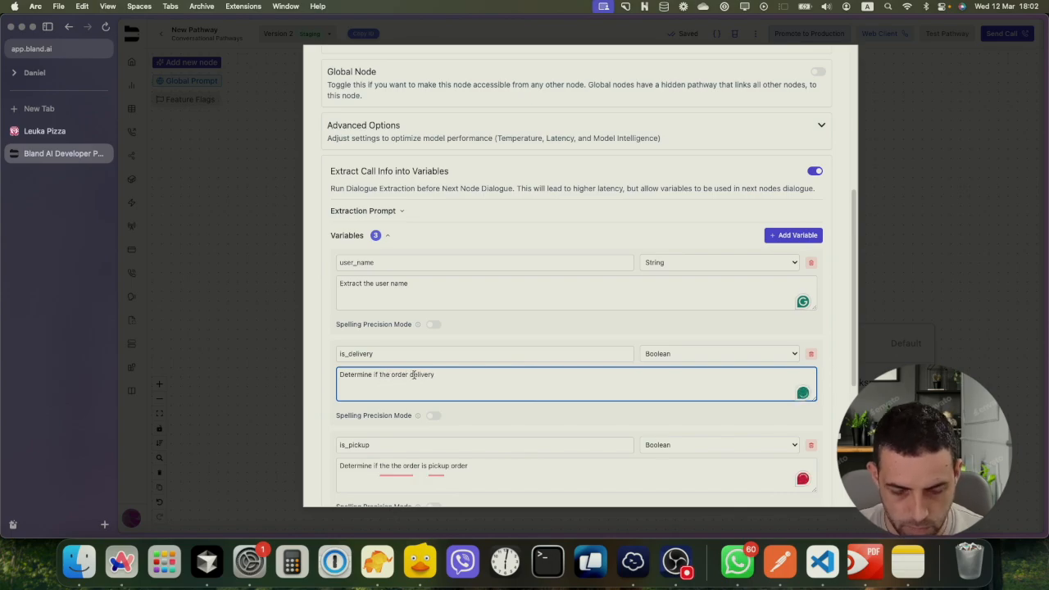
text(is)
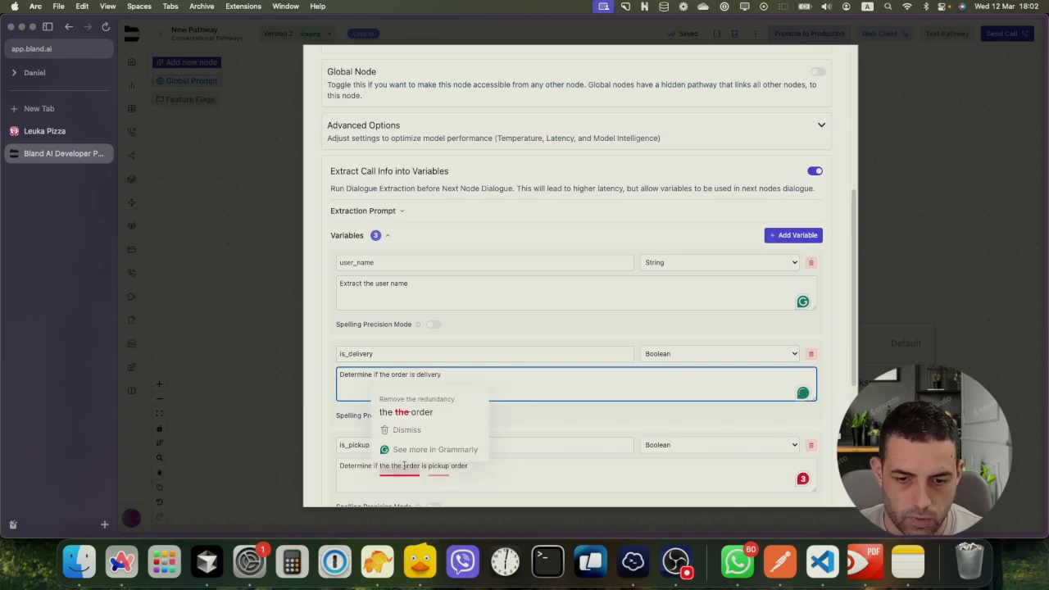
click(470, 470)
scroll(483, 467, down, 5)
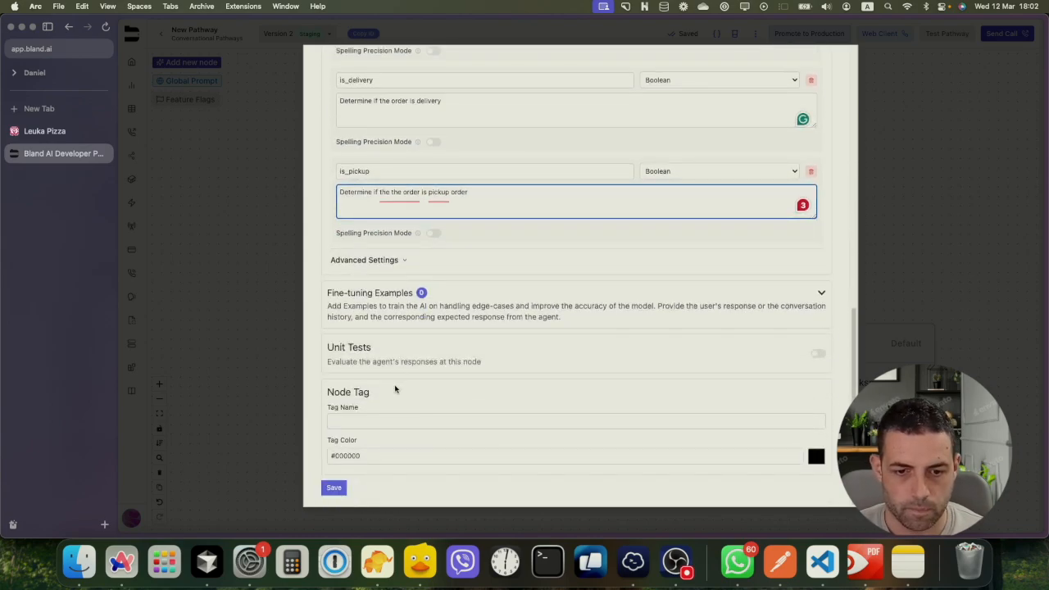
scroll(397, 365, up, 5)
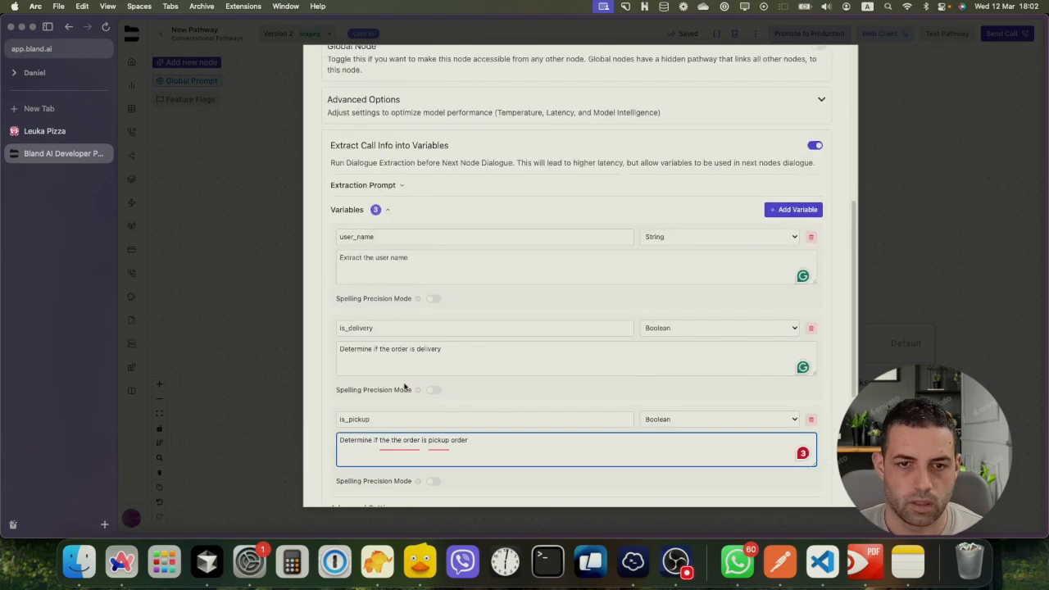
scroll(403, 386, up, 4)
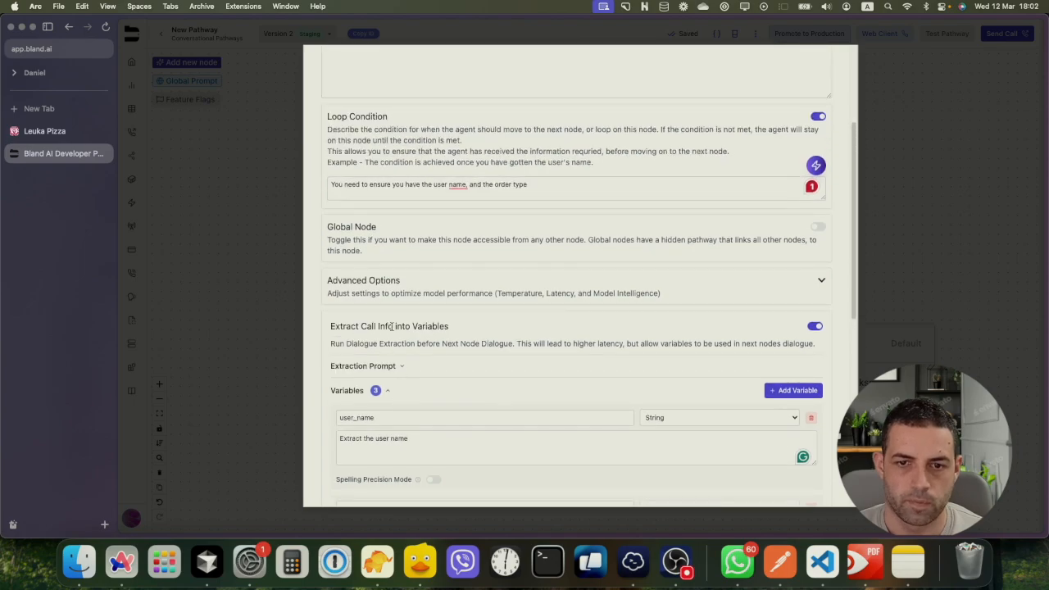
scroll(392, 326, up, 4)
scroll(367, 253, down, 15)
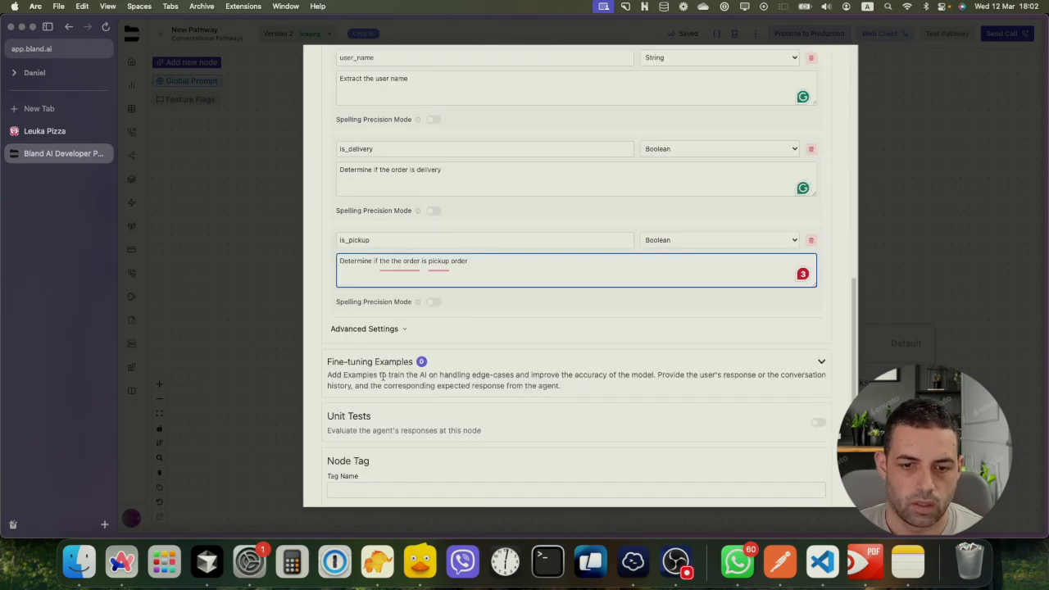
Save the Start node settings, delete the placeholder New Node, and move Start left
click(333, 487)
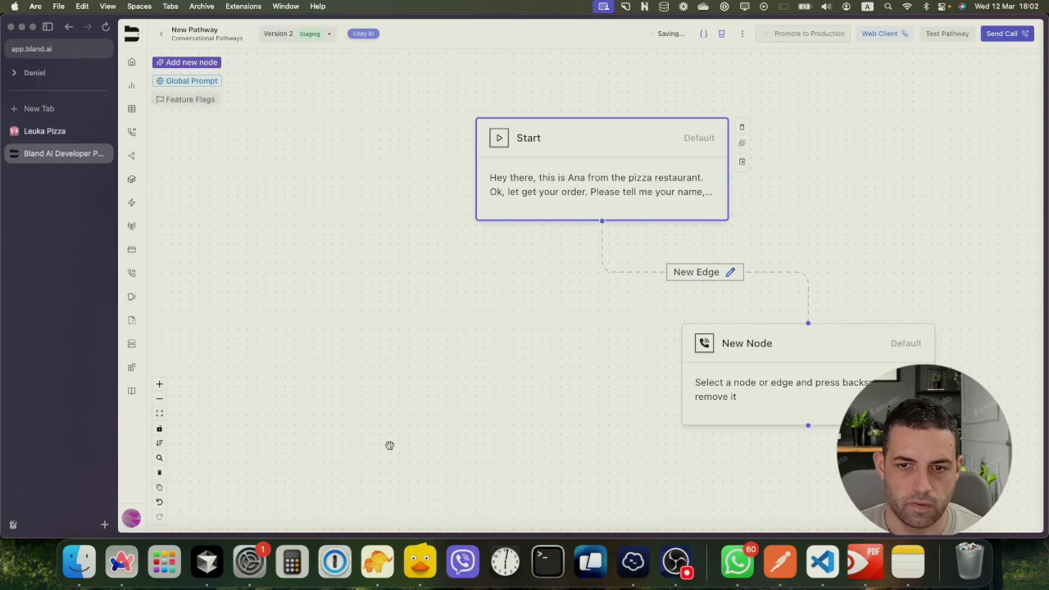
click(674, 271)
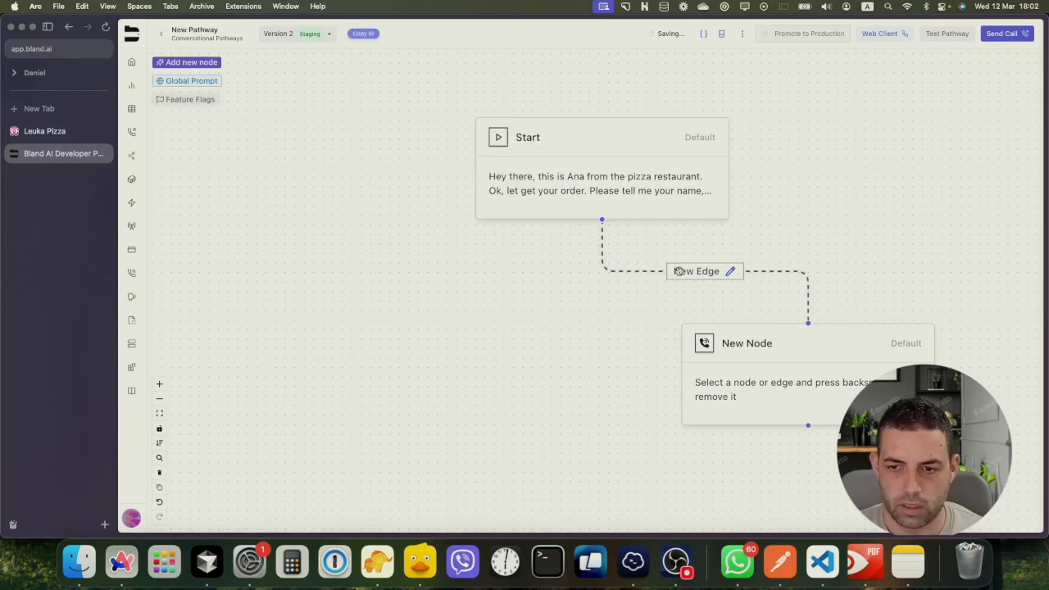
click(750, 336)
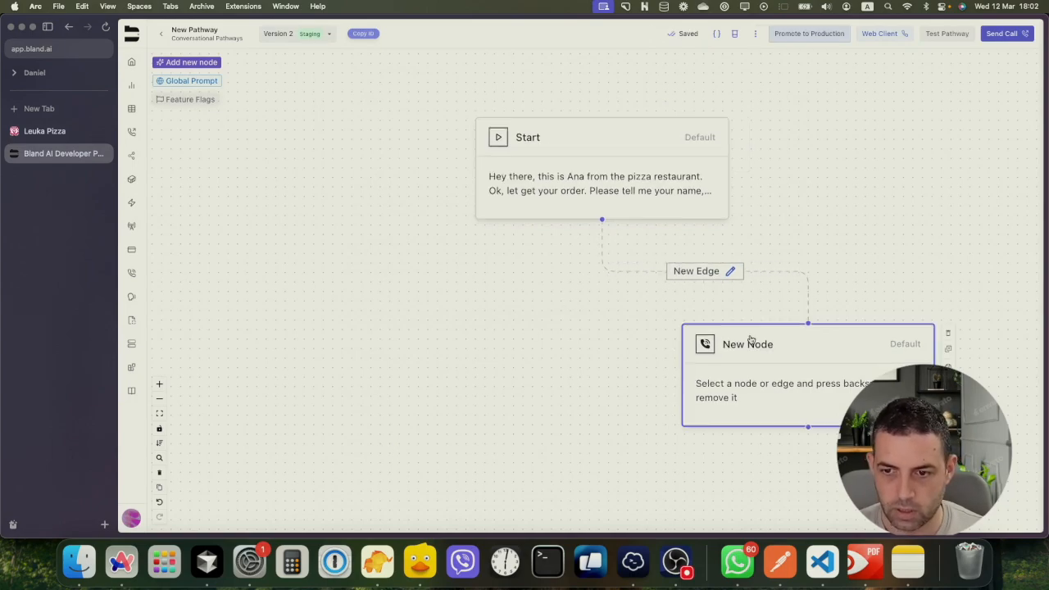
key(BackSpace)
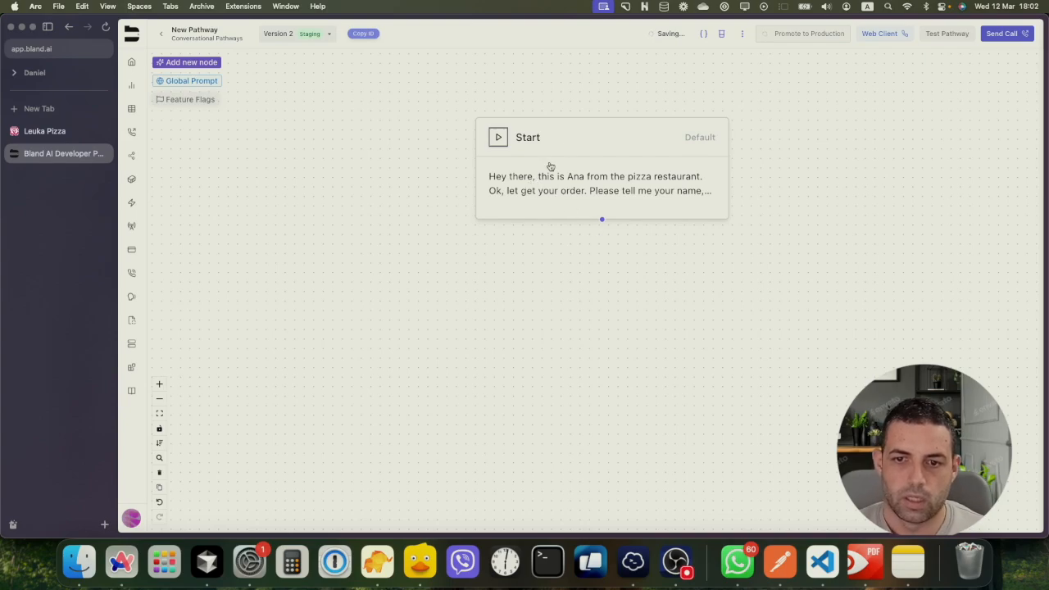
drag(567, 147, 472, 146)
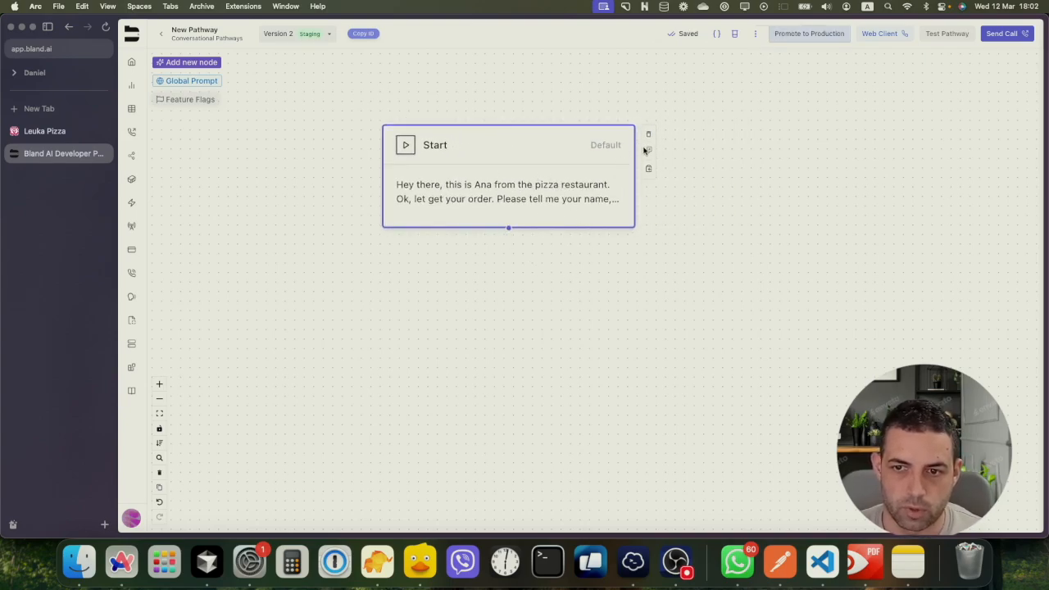
Add a default node below Start and connect Start to it
click(594, 243)
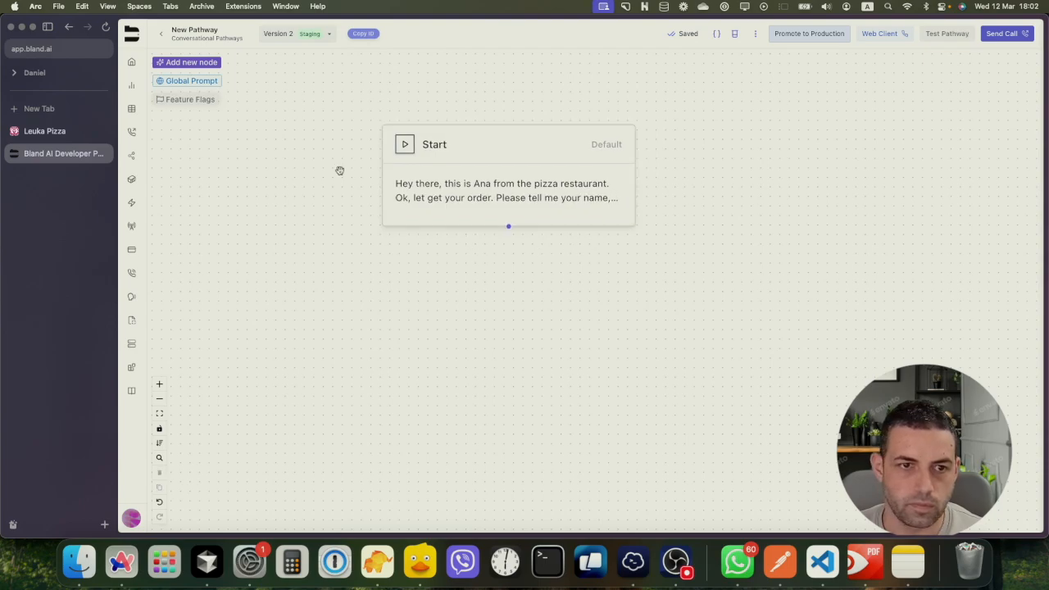
click(186, 65)
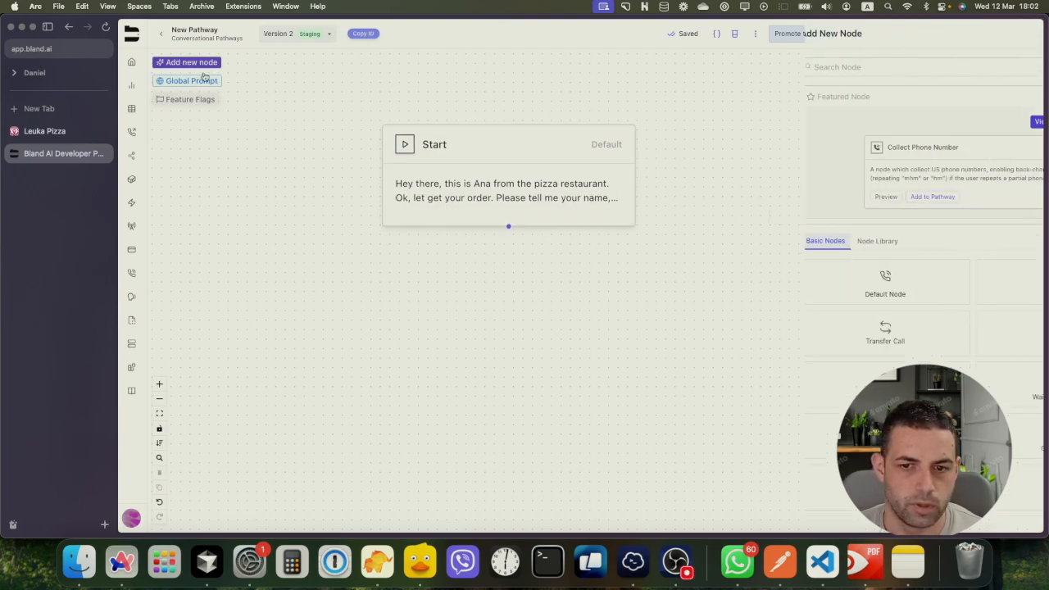
click(765, 280)
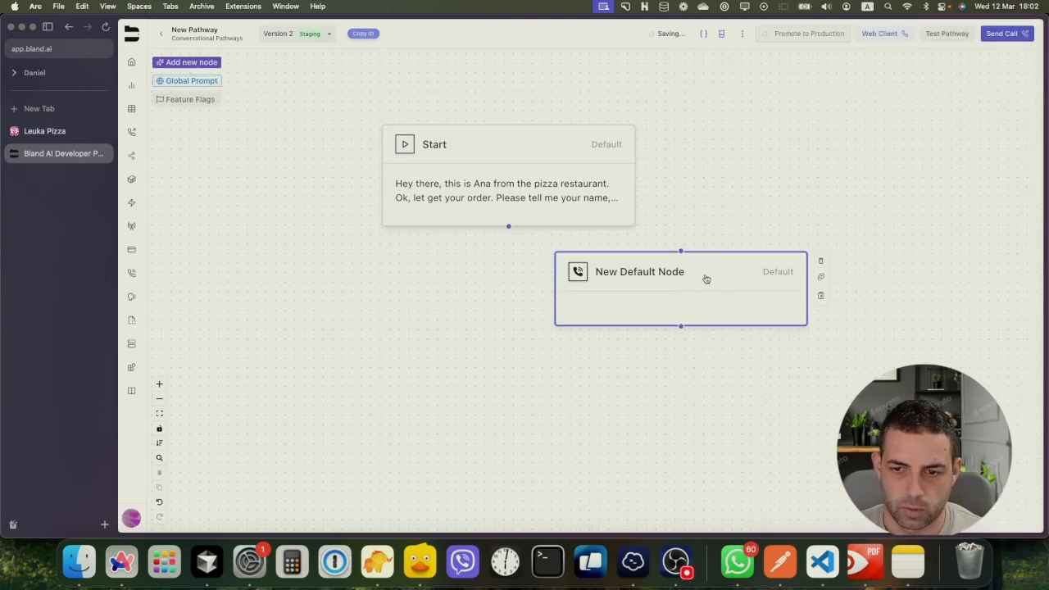
drag(704, 279, 542, 349)
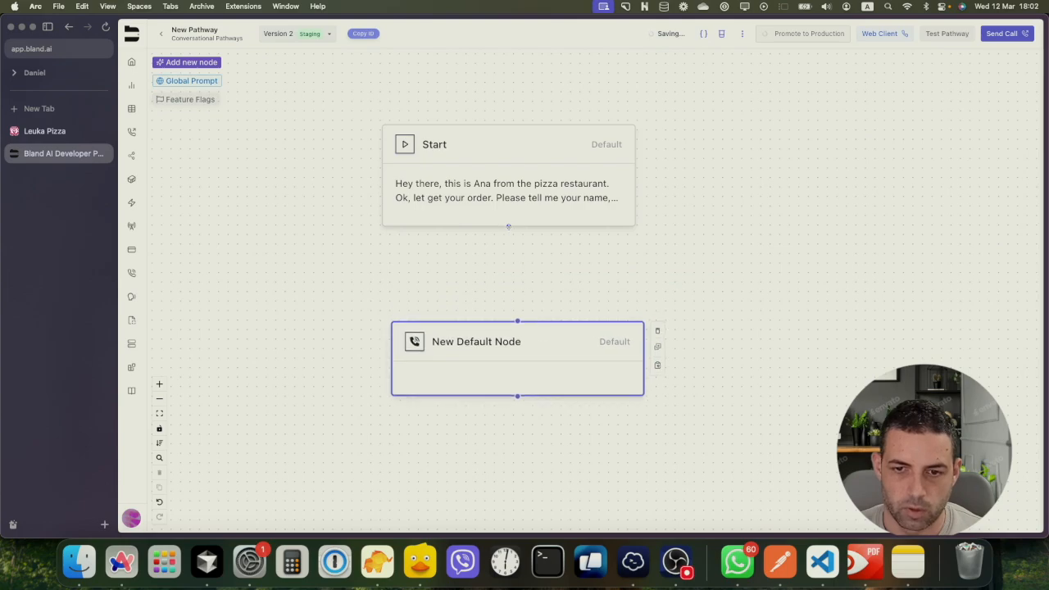
drag(508, 226, 380, 332)
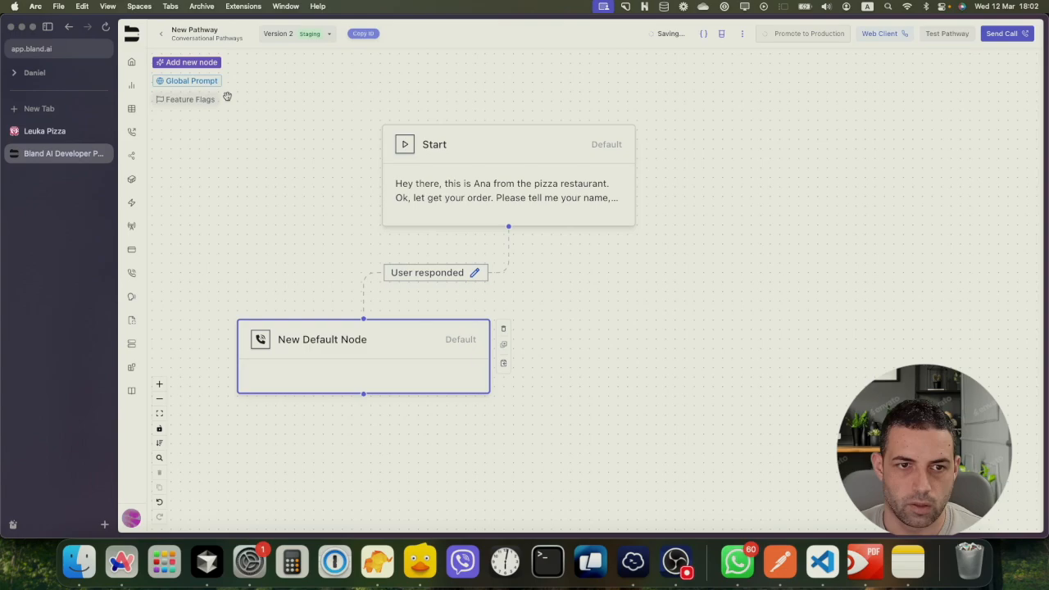
Add a second default node and open the left node's settings
click(174, 63)
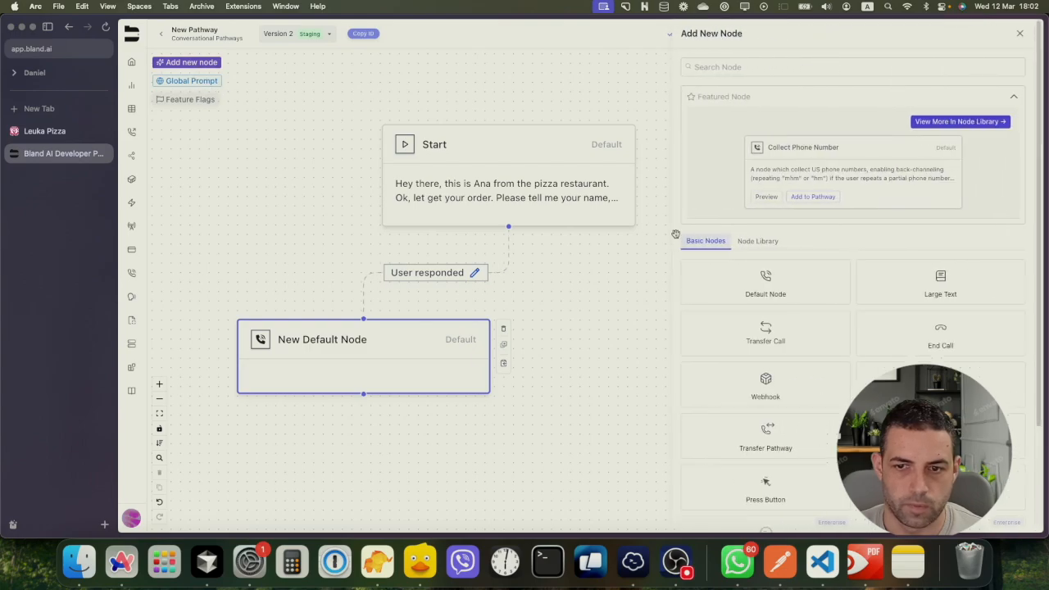
click(744, 287)
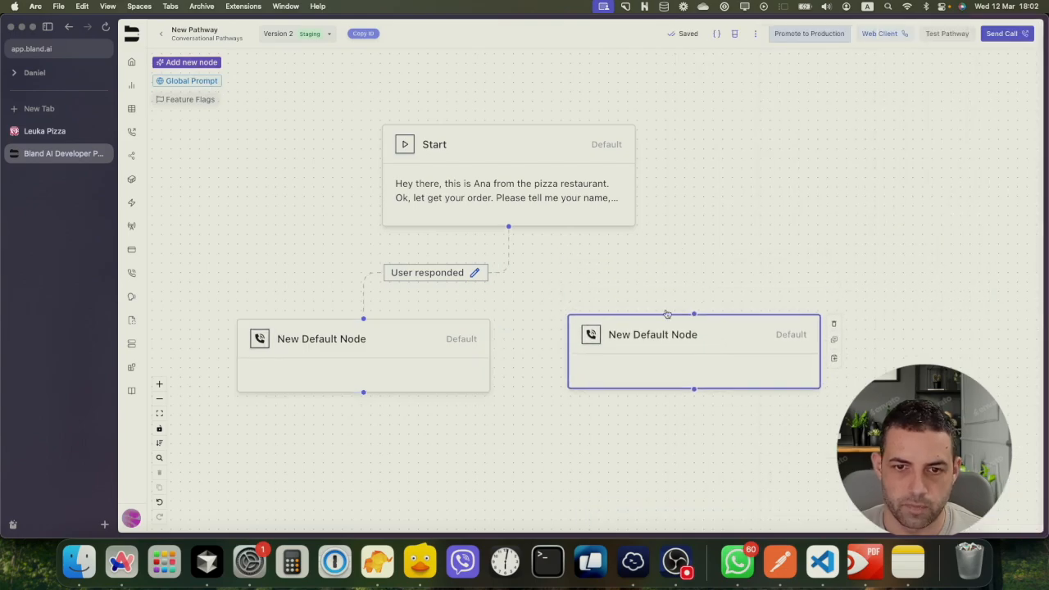
click(321, 342)
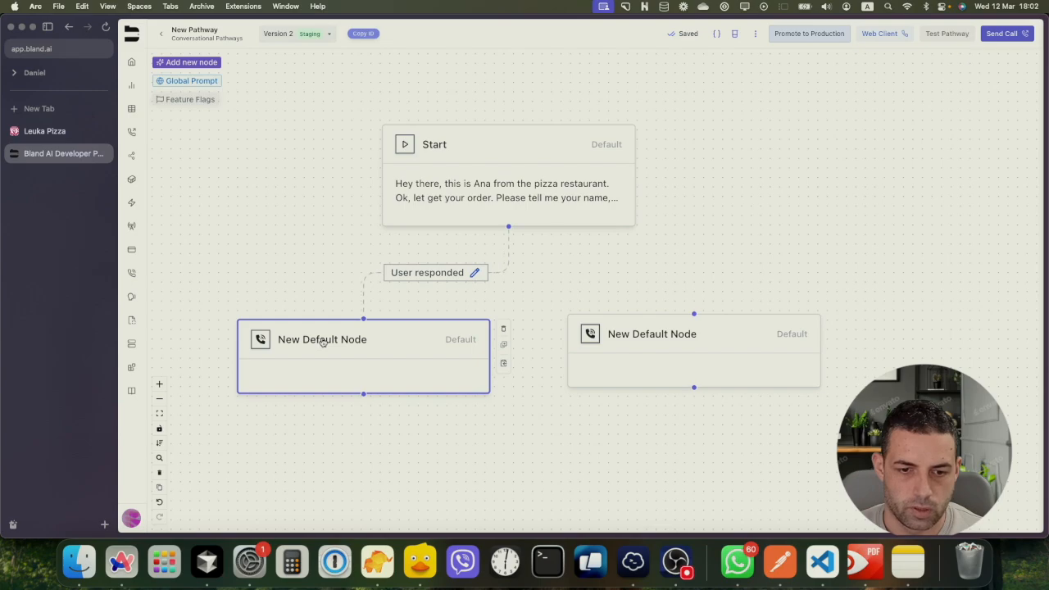
double_click(321, 343)
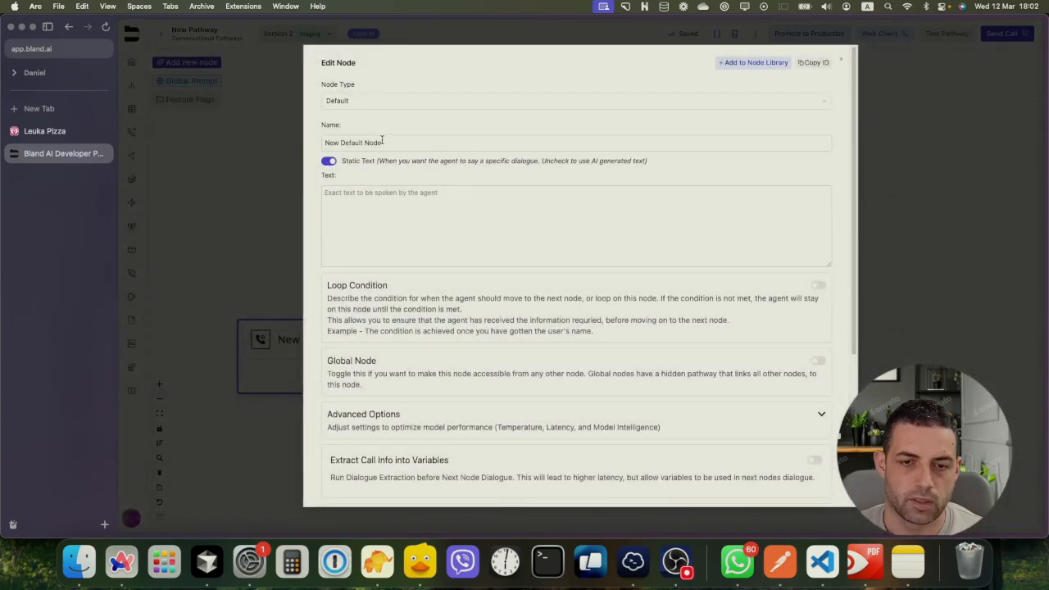
Replace the left node's name with 'Pickup order' and save the node
drag(382, 142, 302, 145)
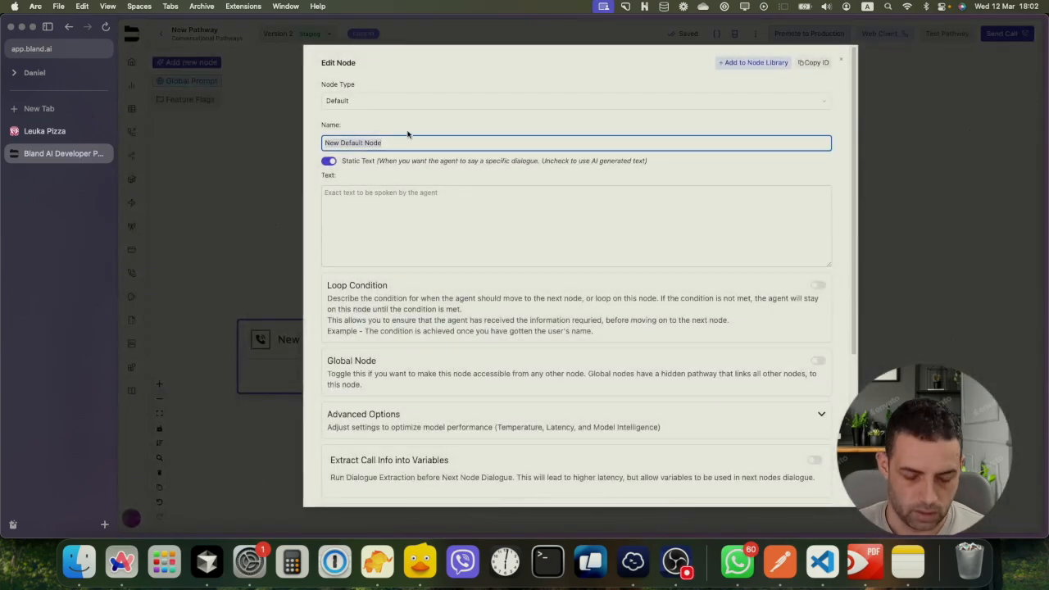
text(T)
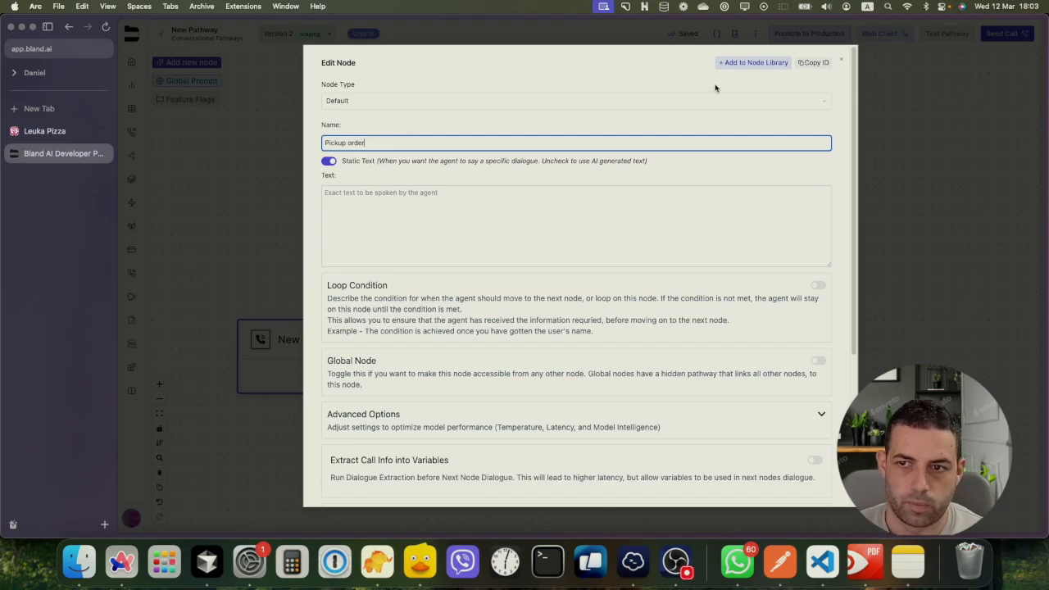
scroll(491, 327, down, 5)
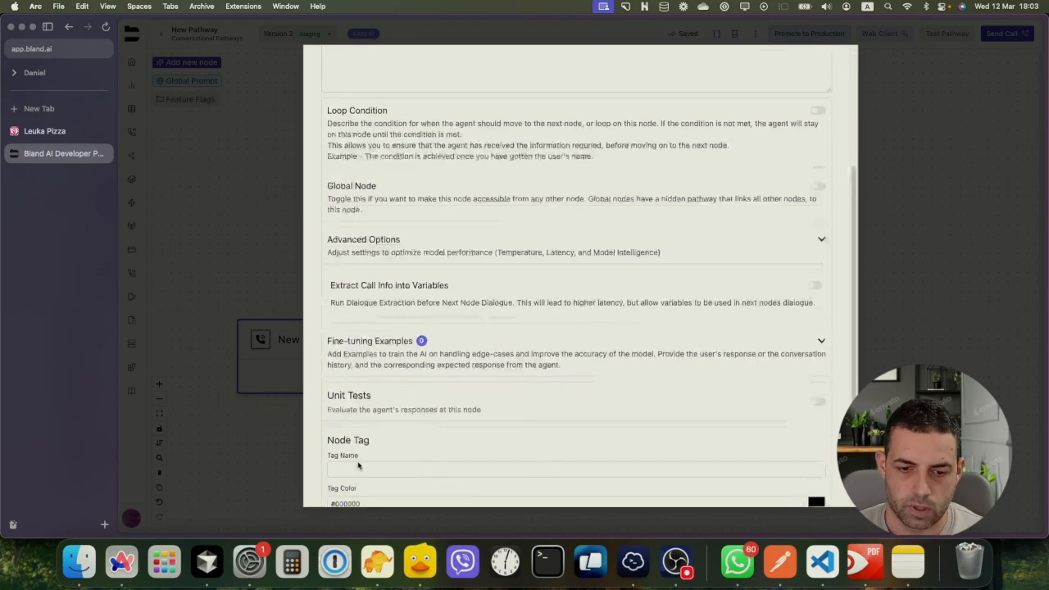
click(334, 492)
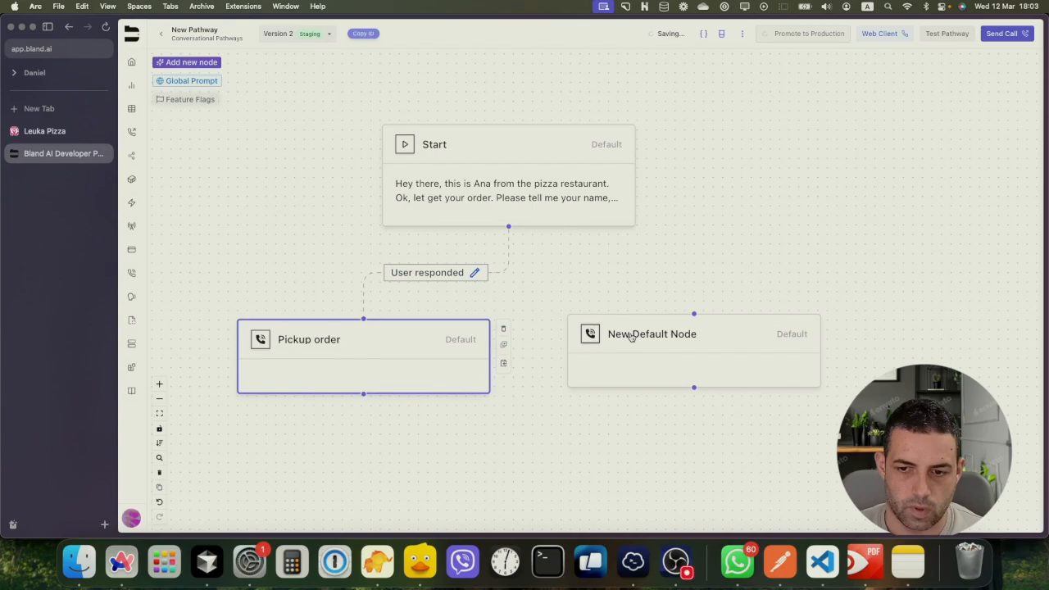
Rename the other New Default Node to 'Delivery order' and save it
double_click(630, 336)
drag(384, 143, 323, 144)
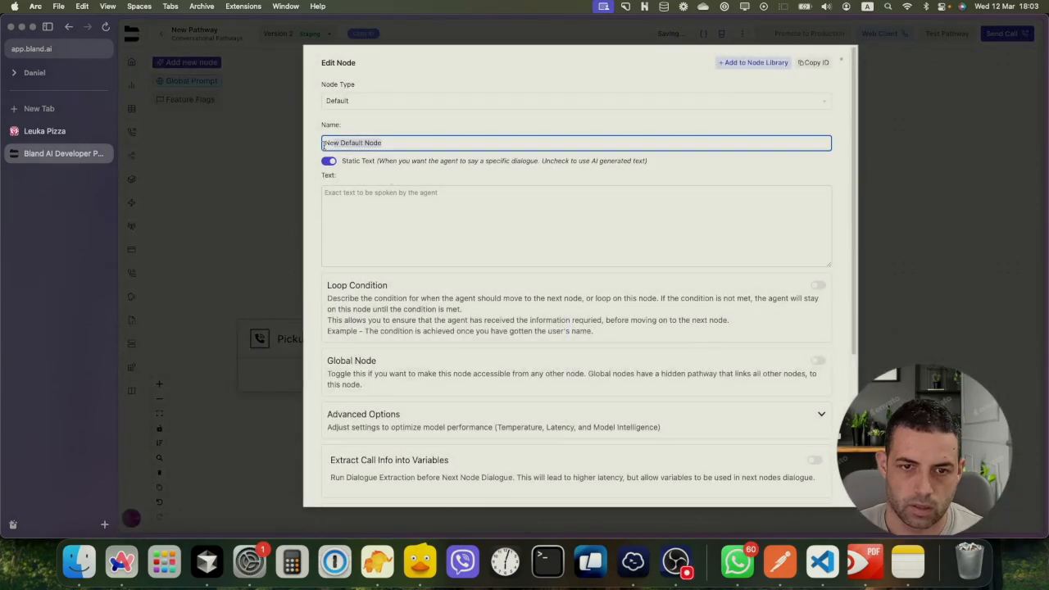
text(Delivery order)
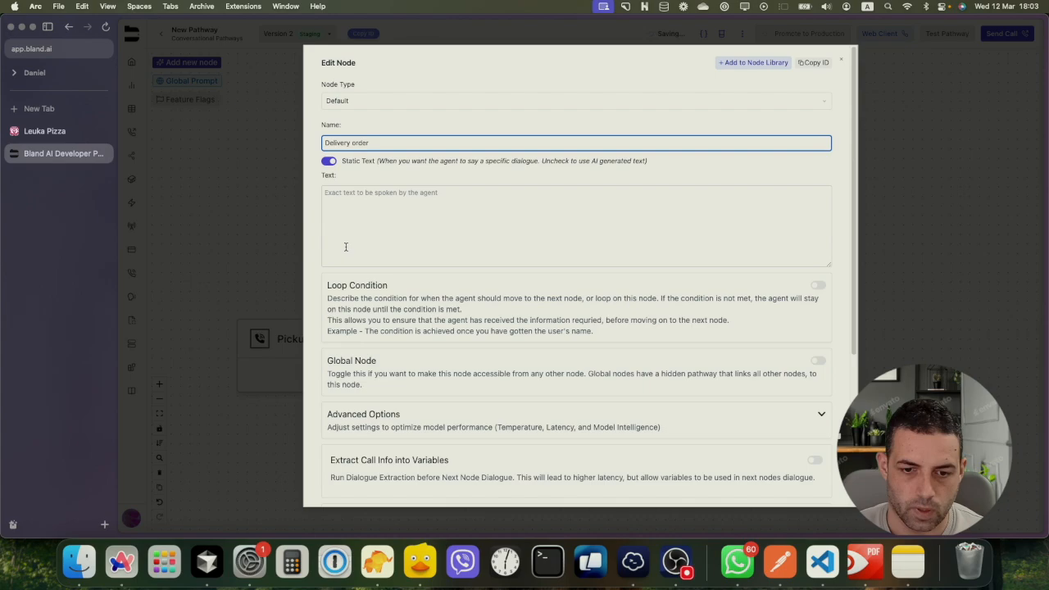
scroll(374, 391, down, 5)
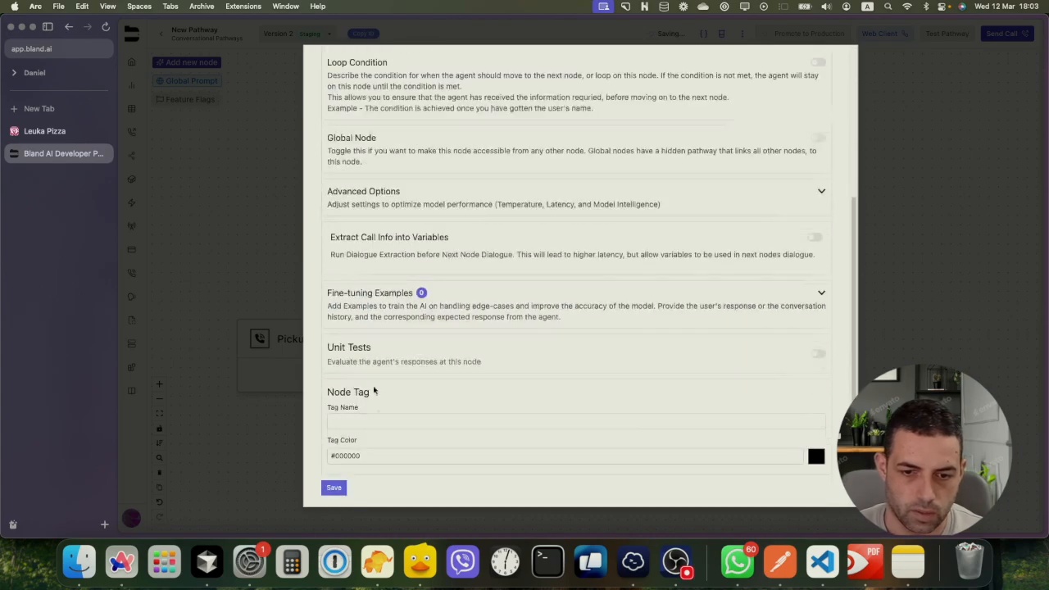
click(334, 487)
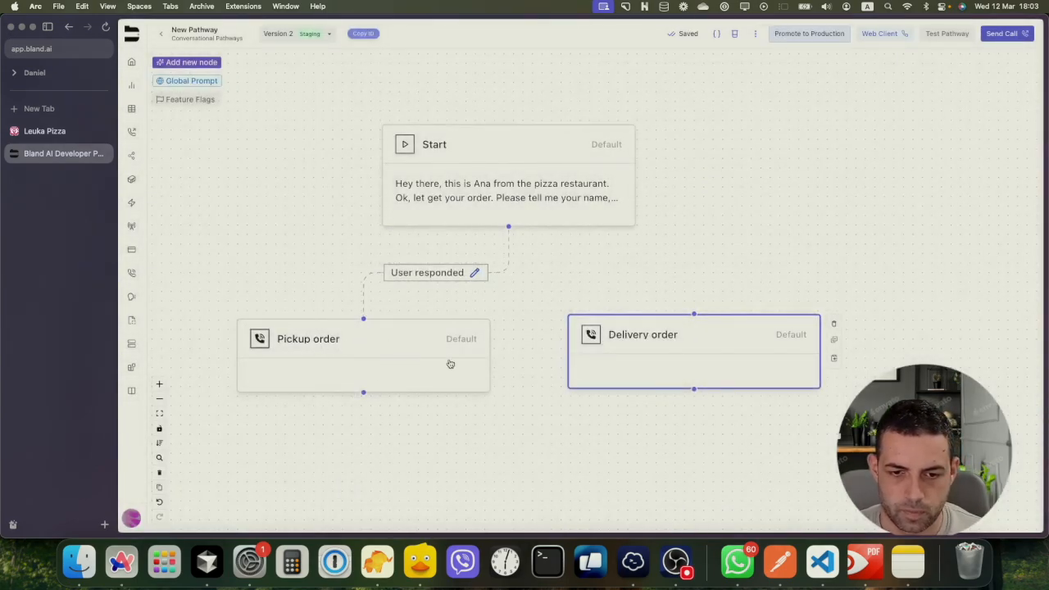
Link Start to Delivery order with a User responded branch
drag(603, 344, 603, 355)
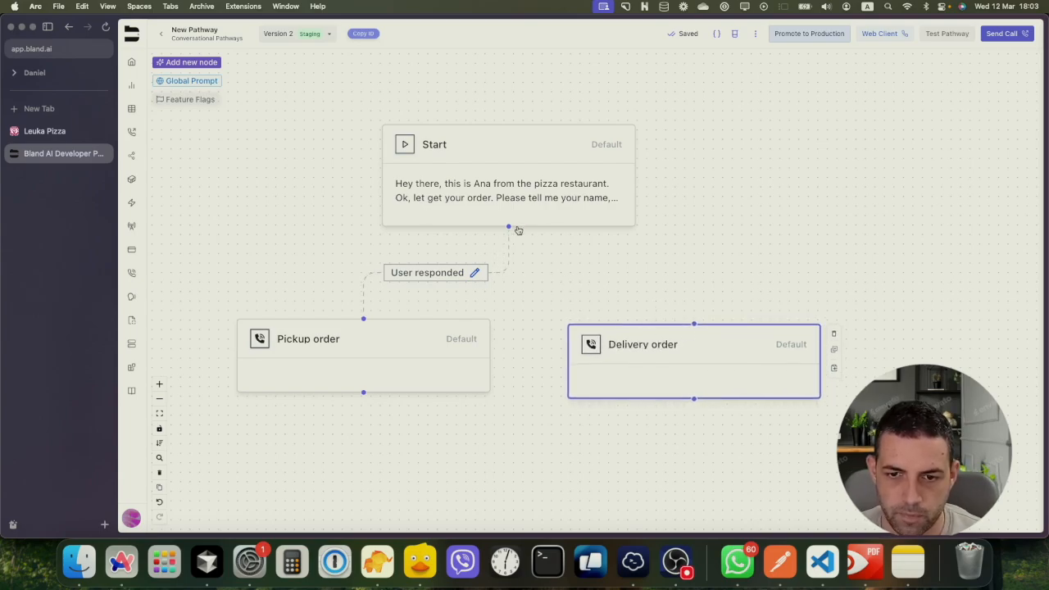
drag(508, 226, 694, 324)
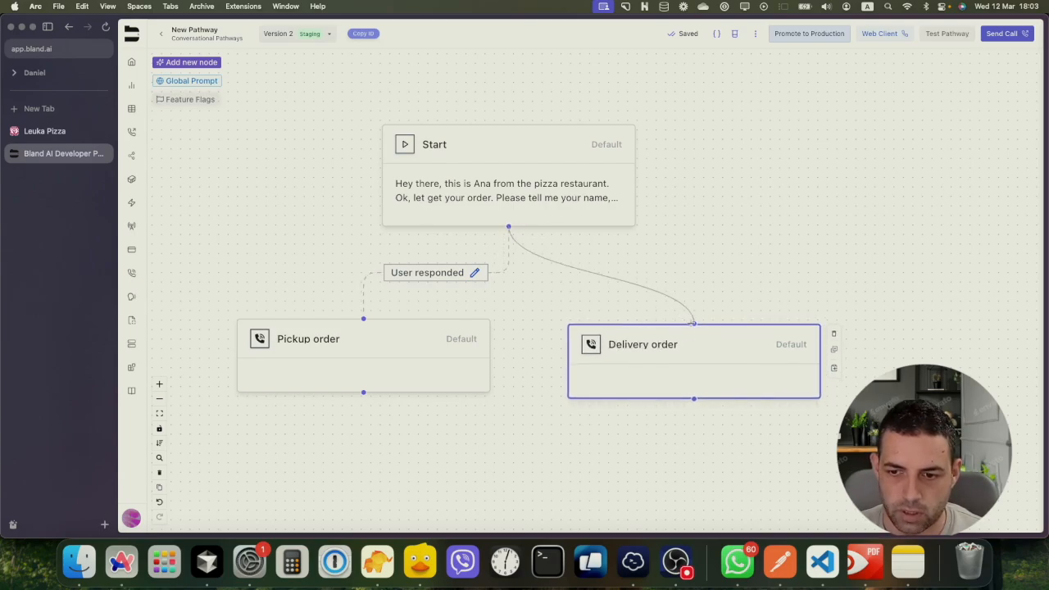
click(474, 272)
click(537, 249)
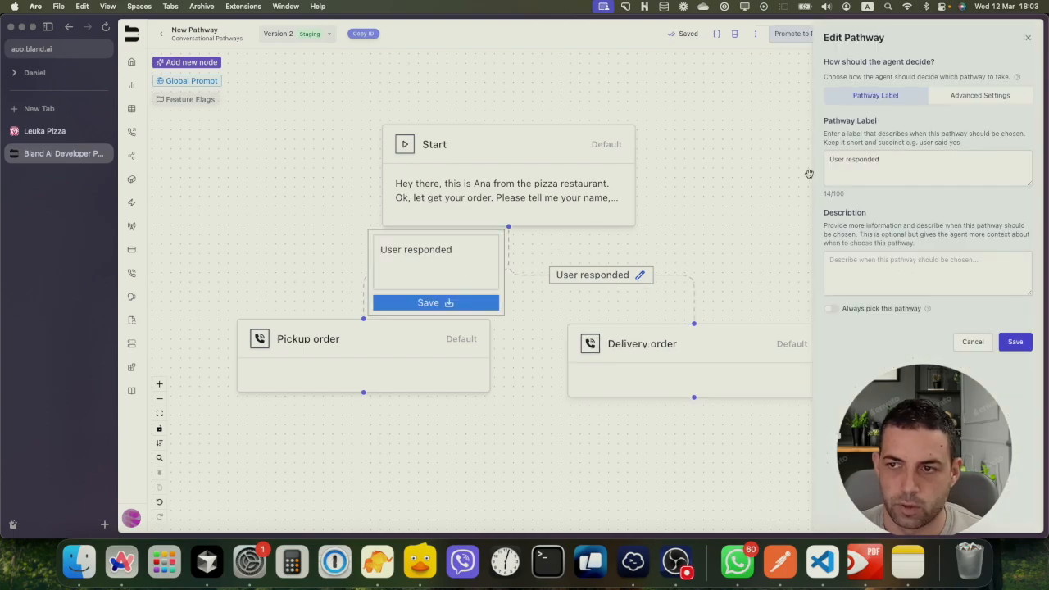
click(991, 97)
click(1008, 122)
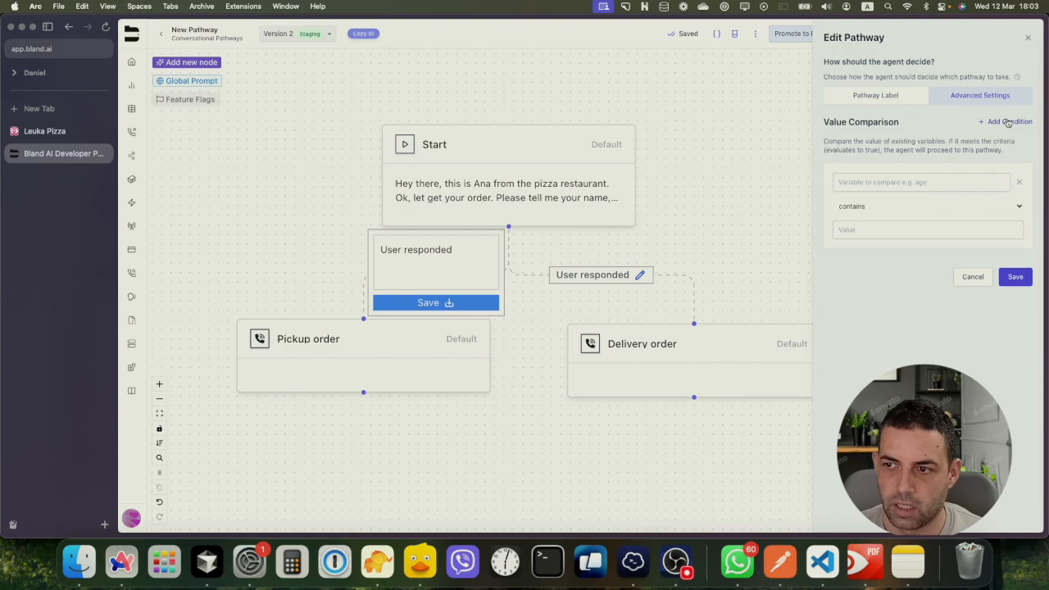
click(888, 182)
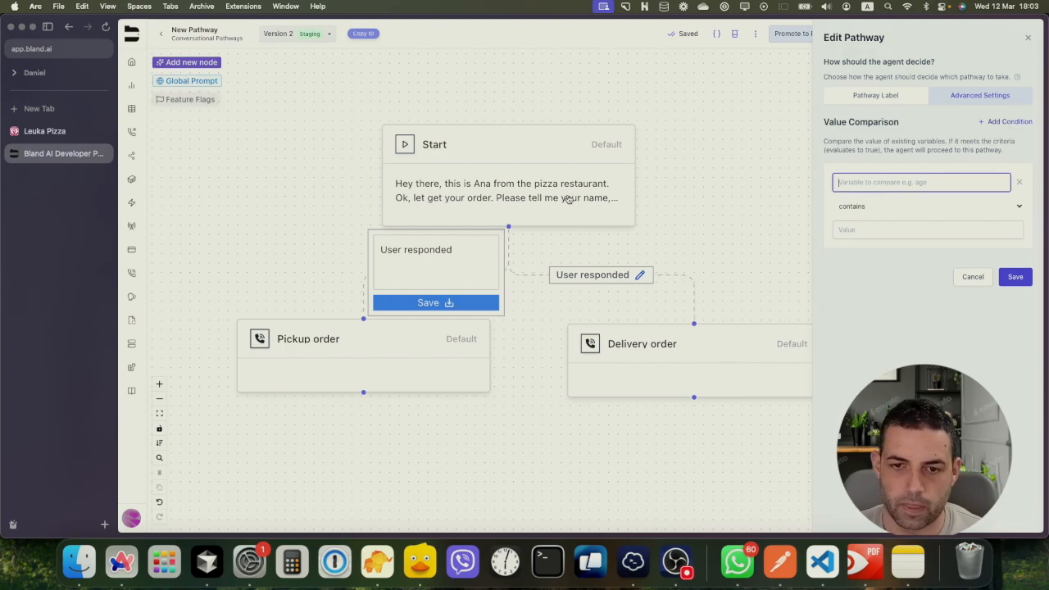
click(535, 195)
double_click(532, 193)
scroll(421, 327, down, 5)
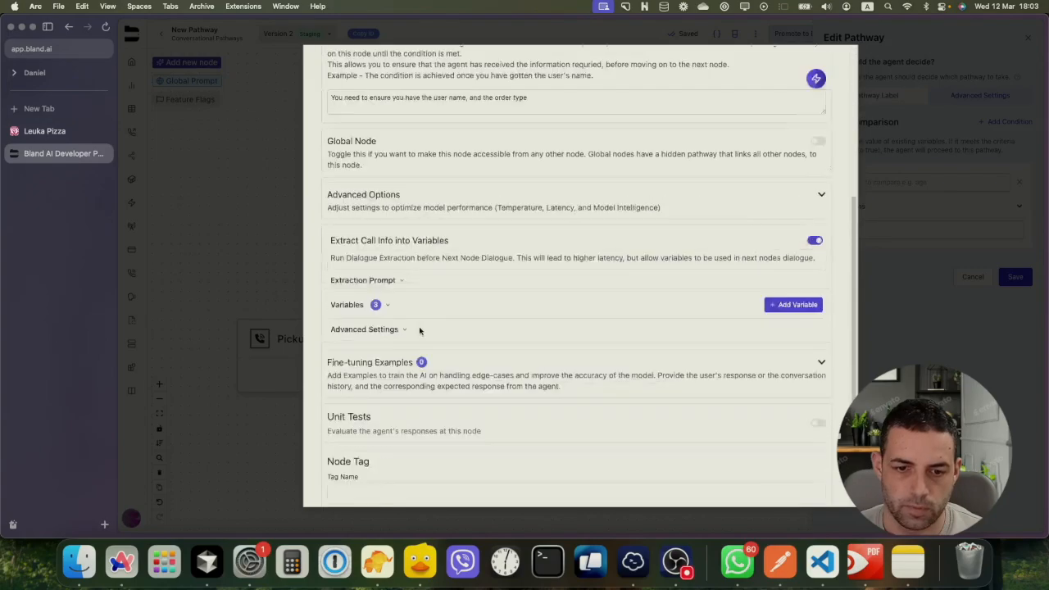
click(385, 236)
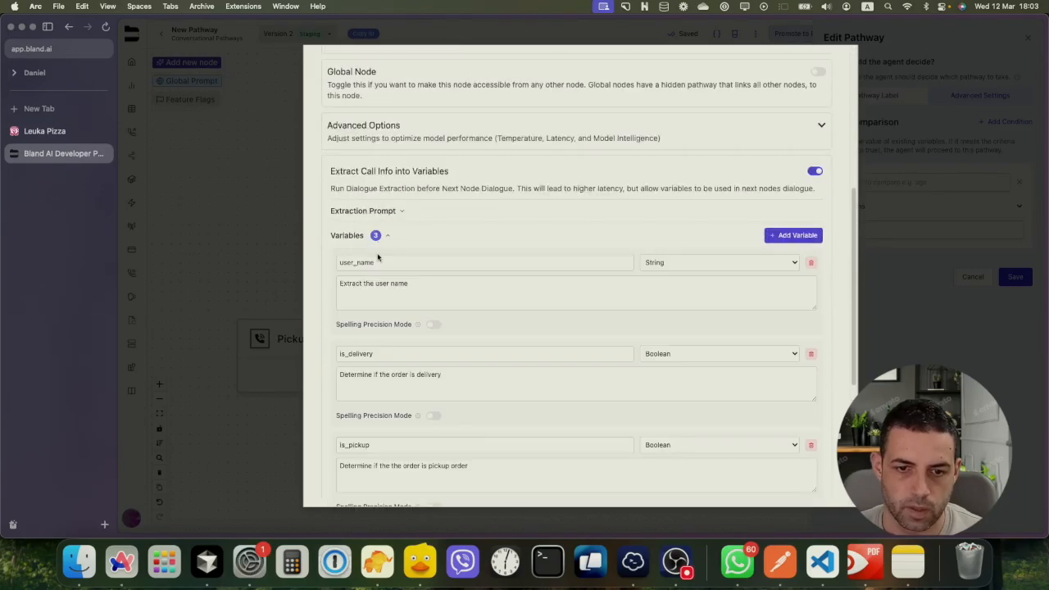
click(361, 351)
double_click(360, 351)
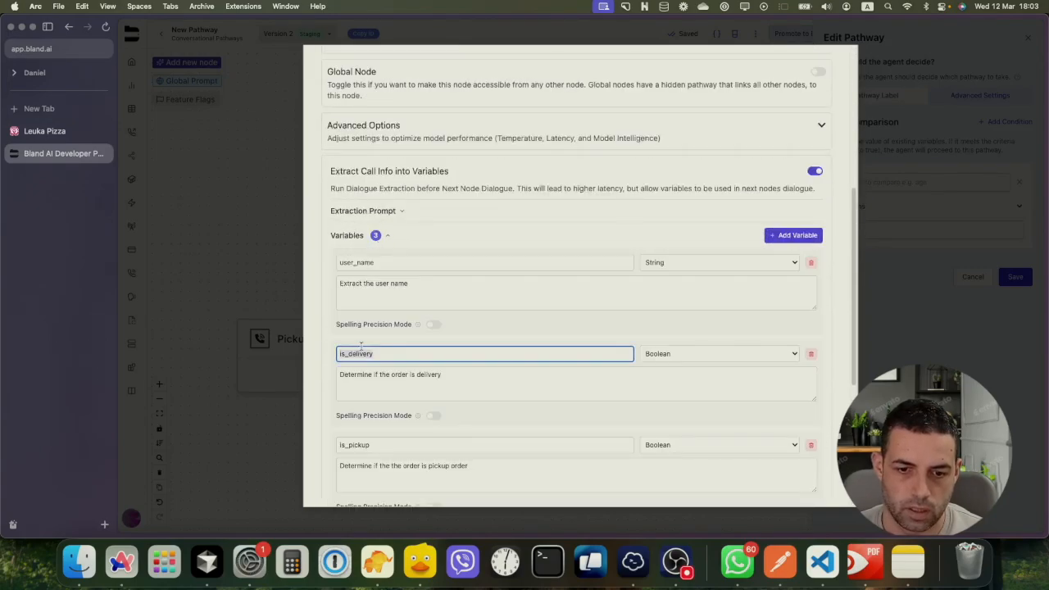
click(283, 301)
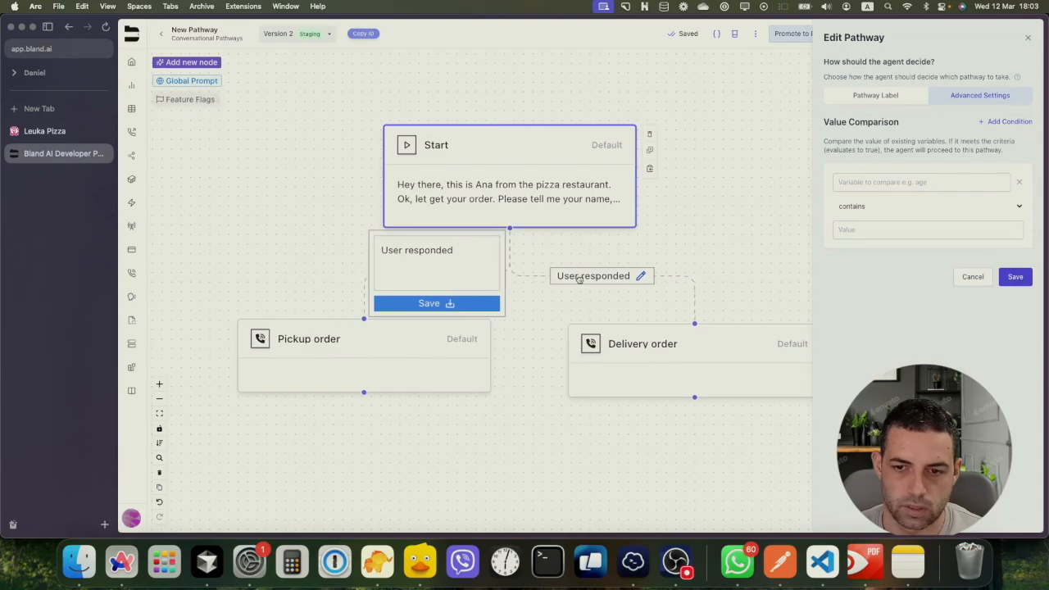
click(1026, 278)
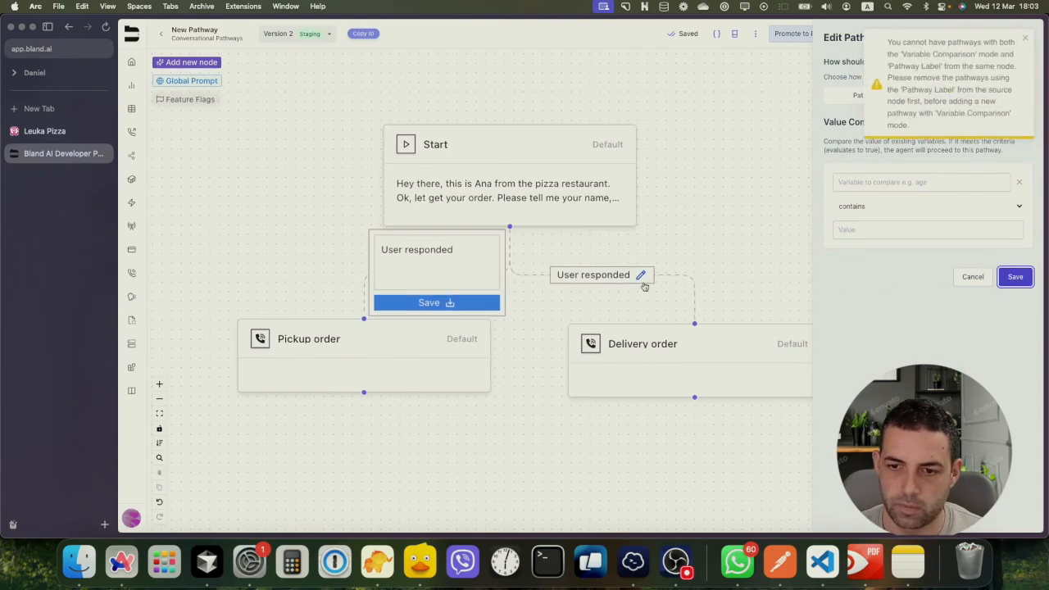
click(1023, 41)
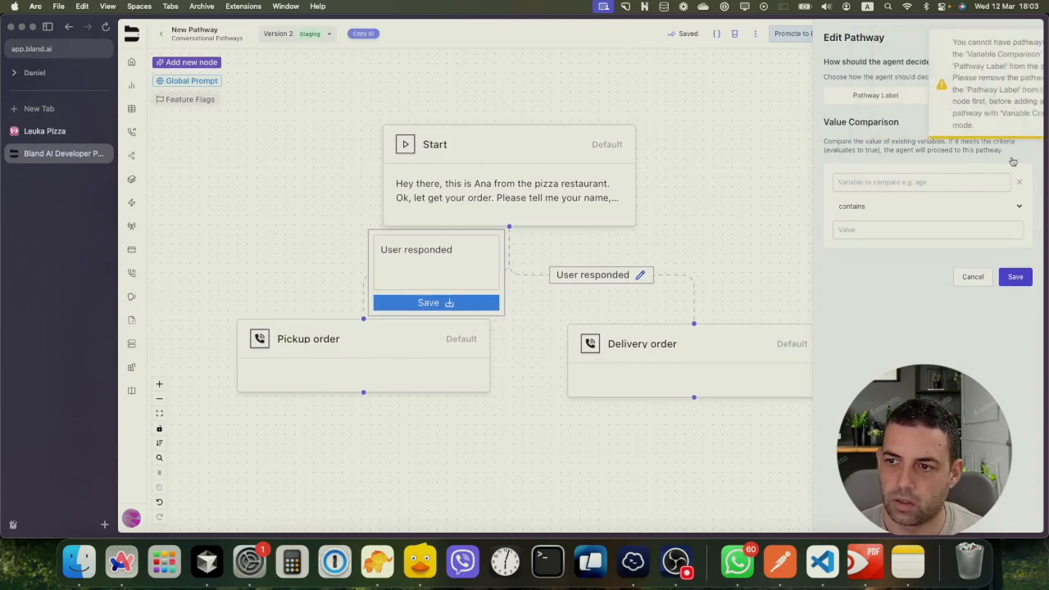
click(907, 101)
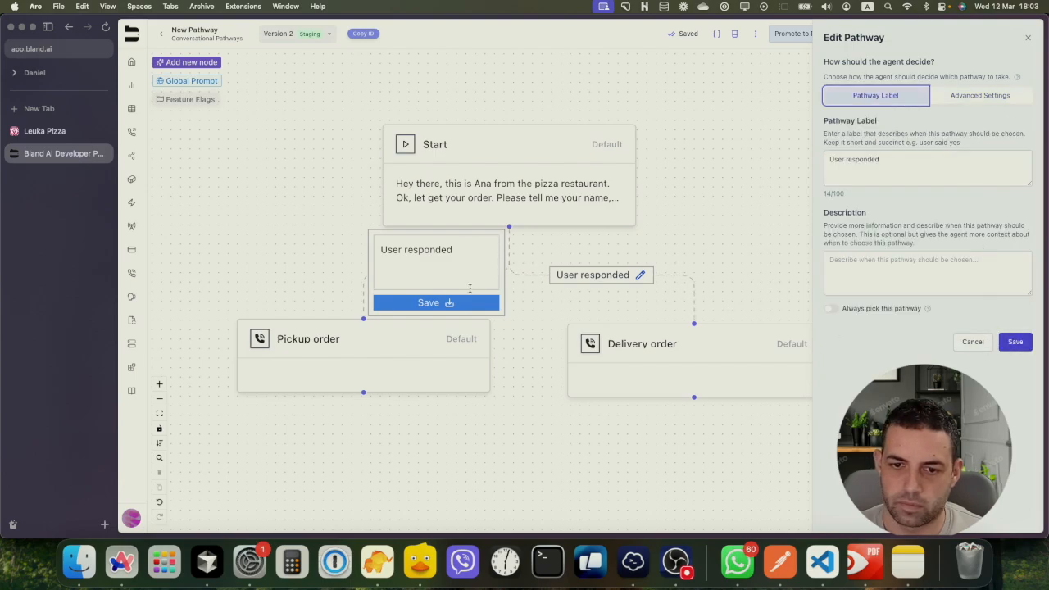
click(452, 305)
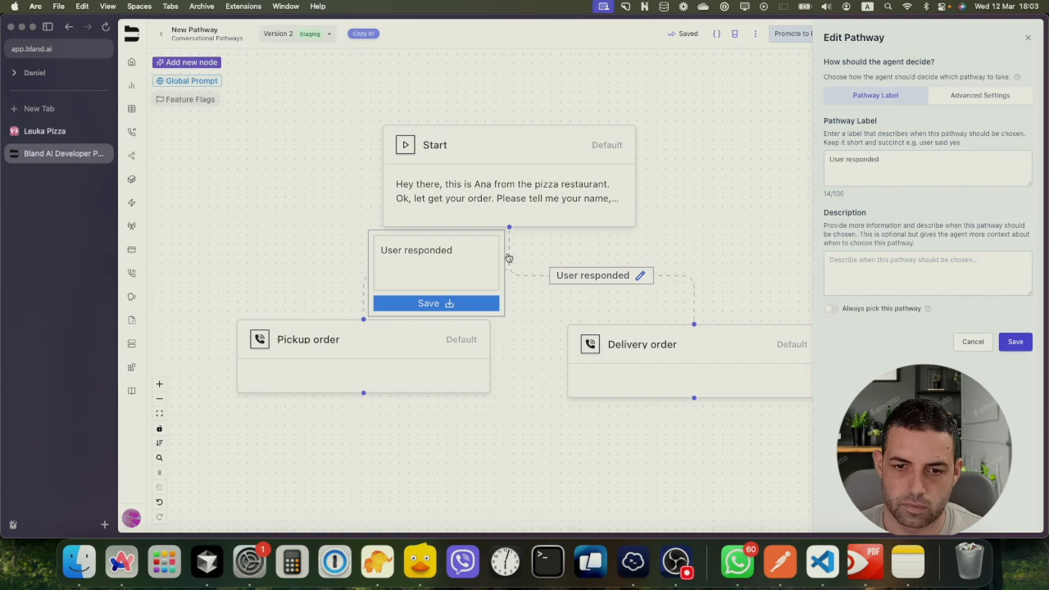
click(429, 305)
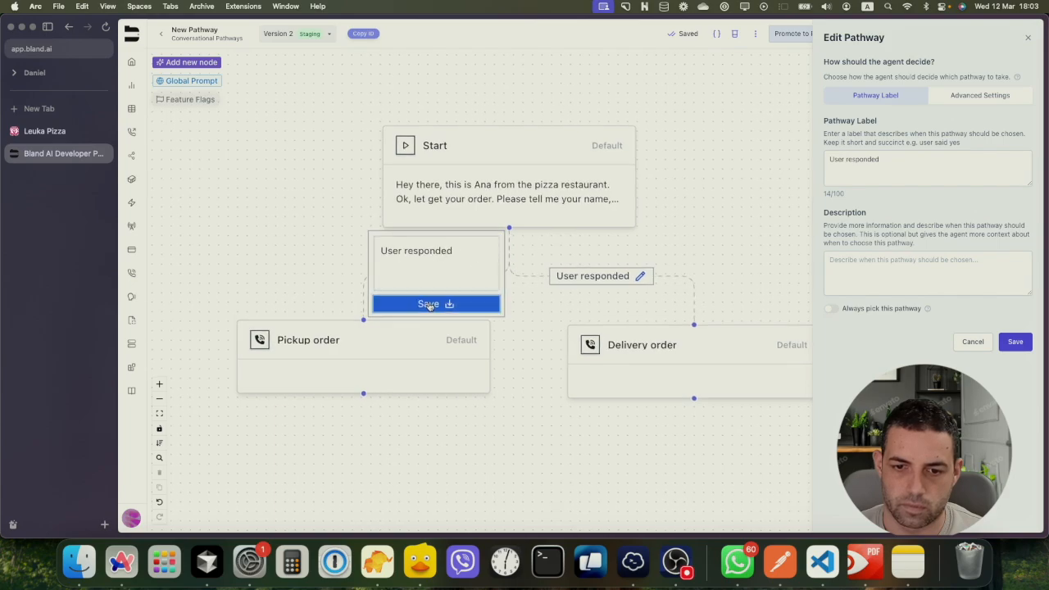
click(972, 341)
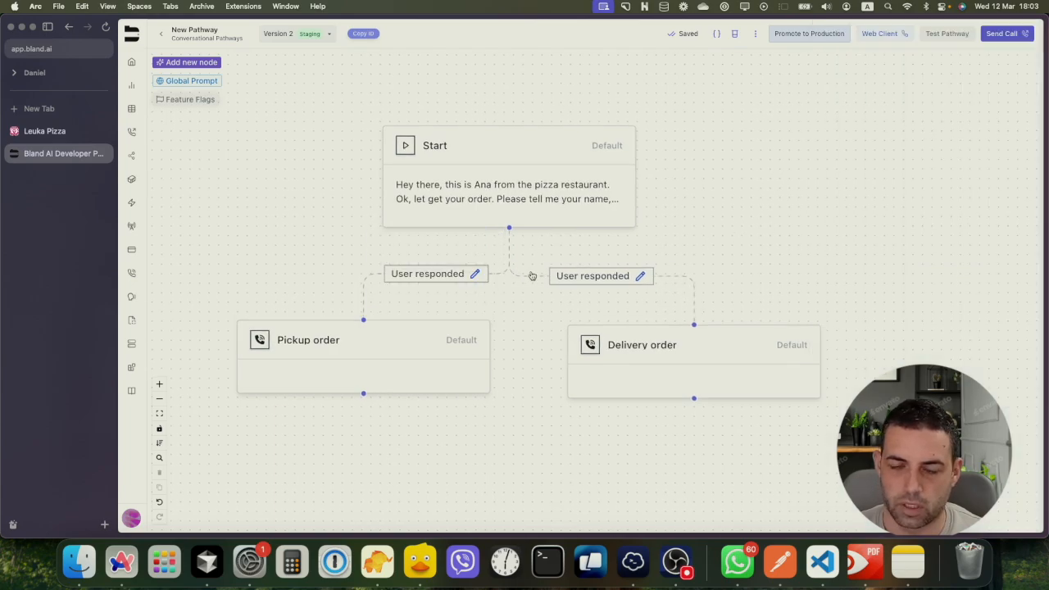
Delete both existing branches and reconnect Start to Delivery order
key(BackSpace)
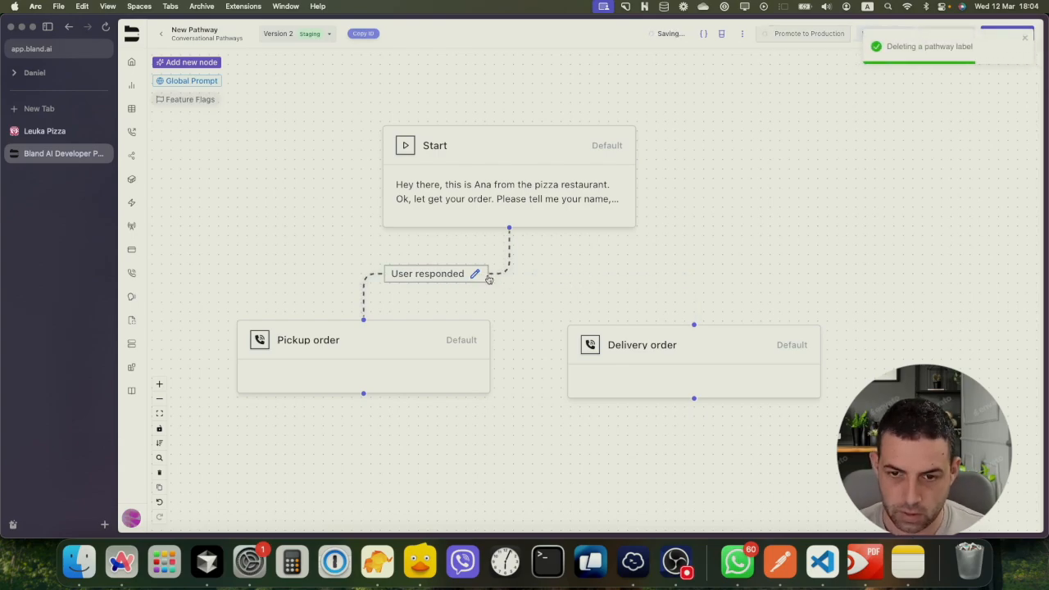
key(BackSpace)
drag(509, 228, 693, 324)
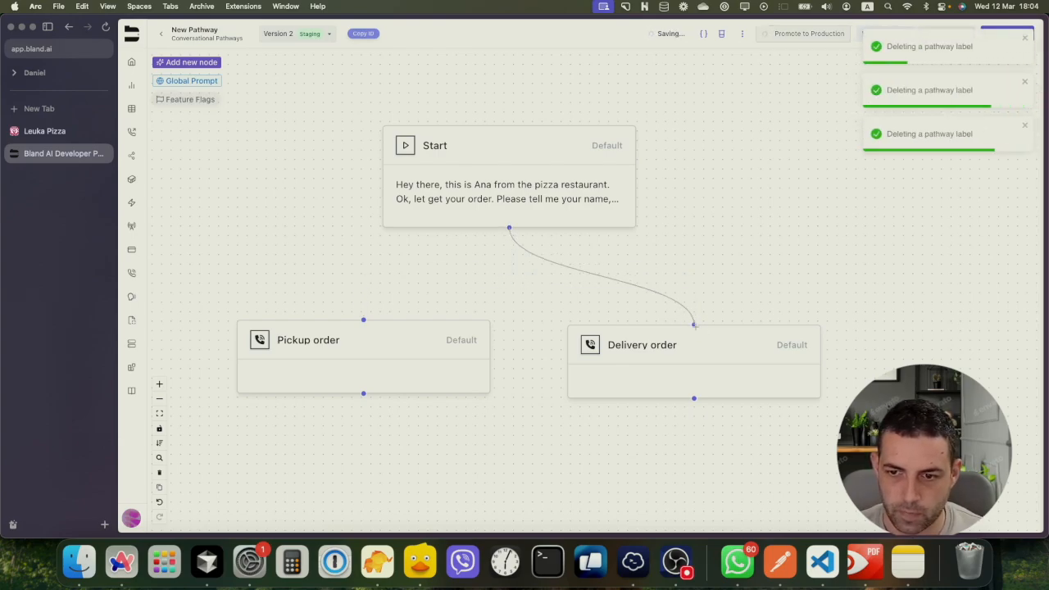
click(639, 276)
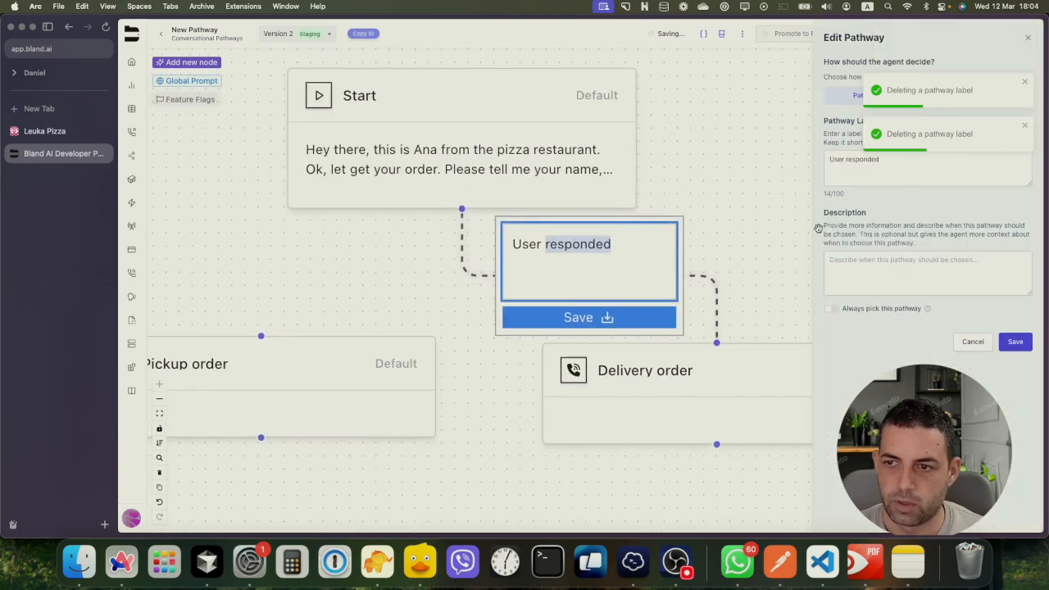
Give the Start-to-Delivery order branch the condition is_delivery is TRUE
click(954, 131)
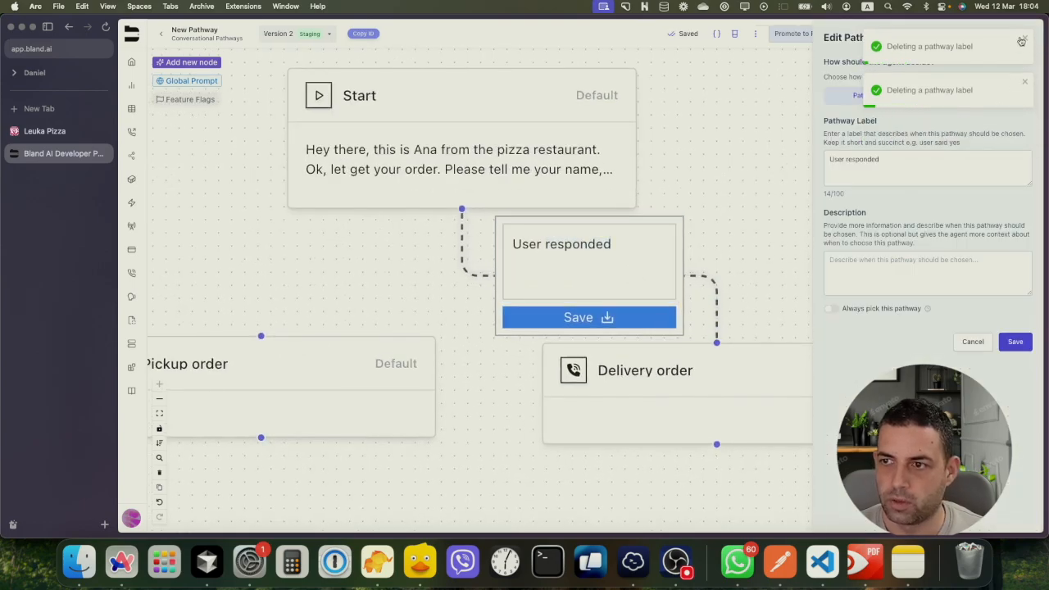
click(1001, 97)
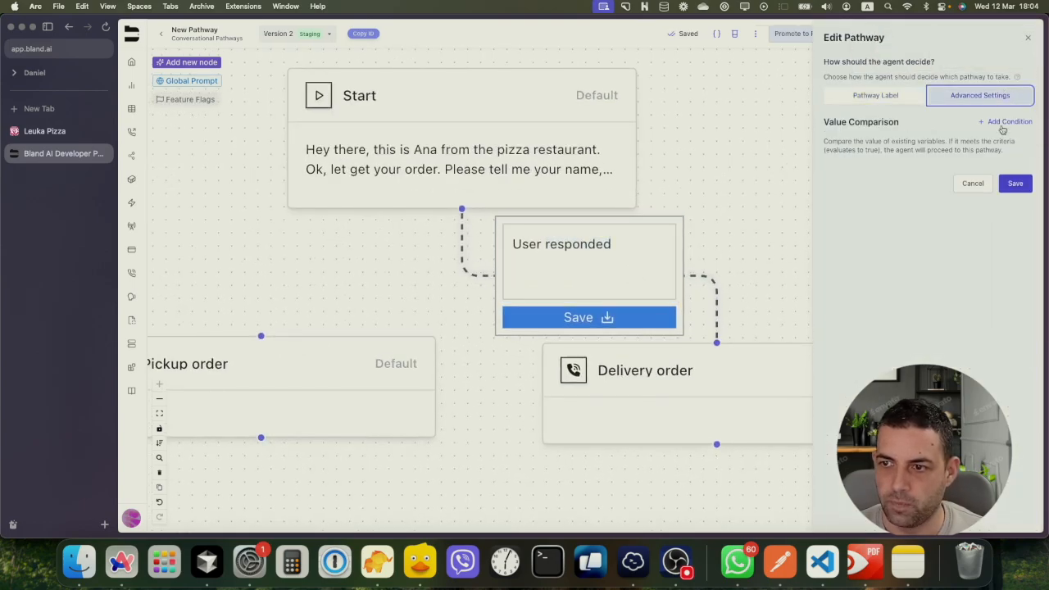
click(1005, 121)
click(893, 182)
text(is_delivery)
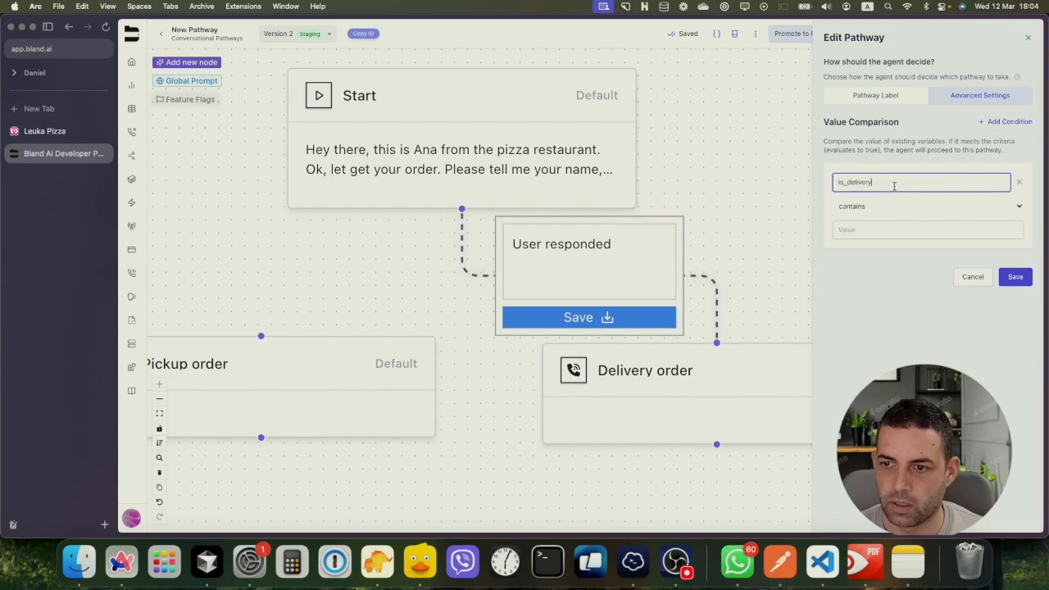
click(1016, 205)
click(879, 274)
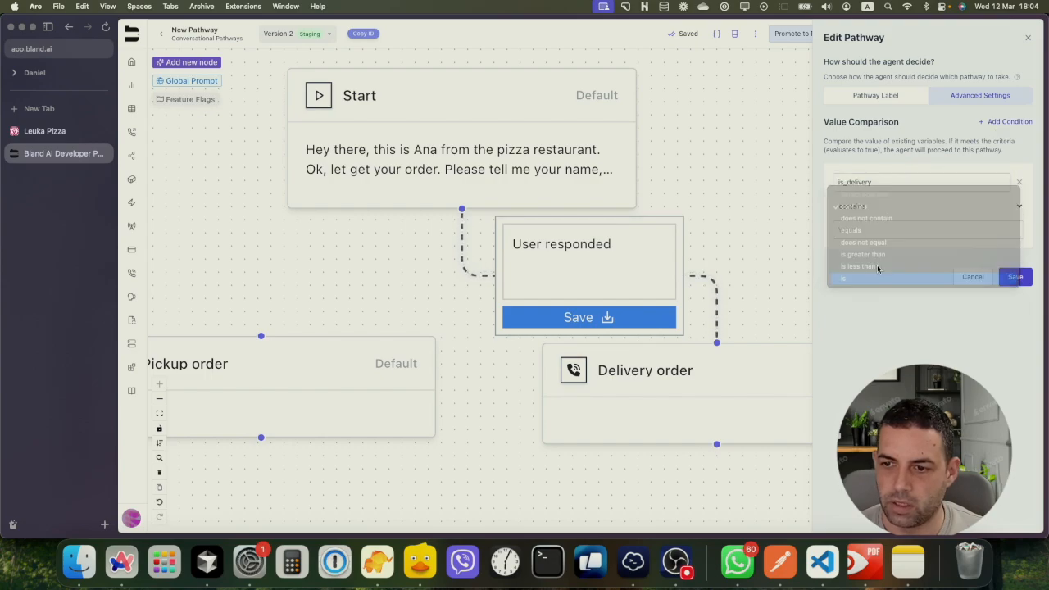
click(901, 229)
click(901, 251)
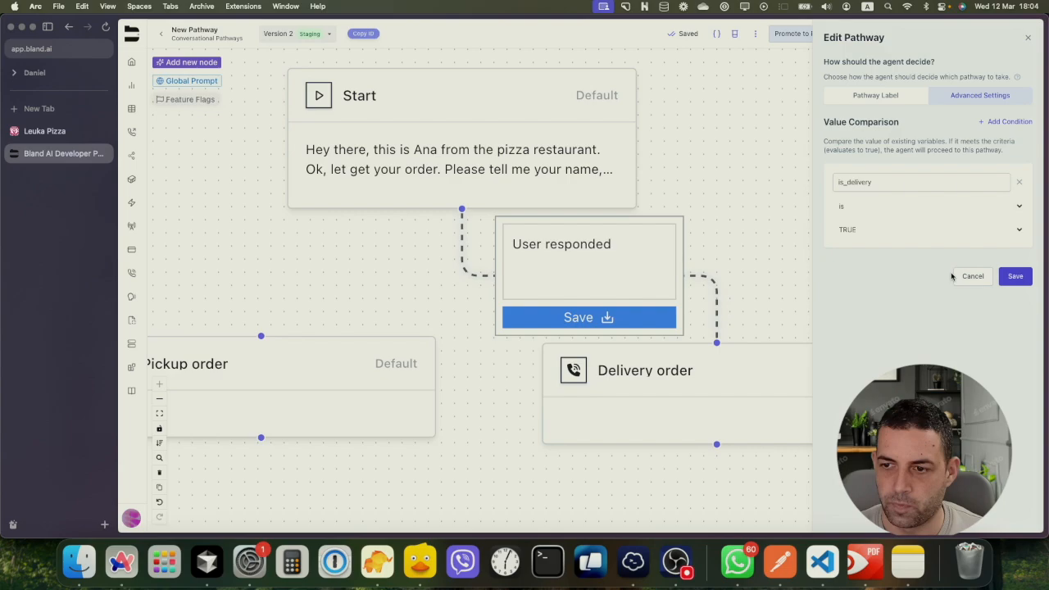
click(1016, 278)
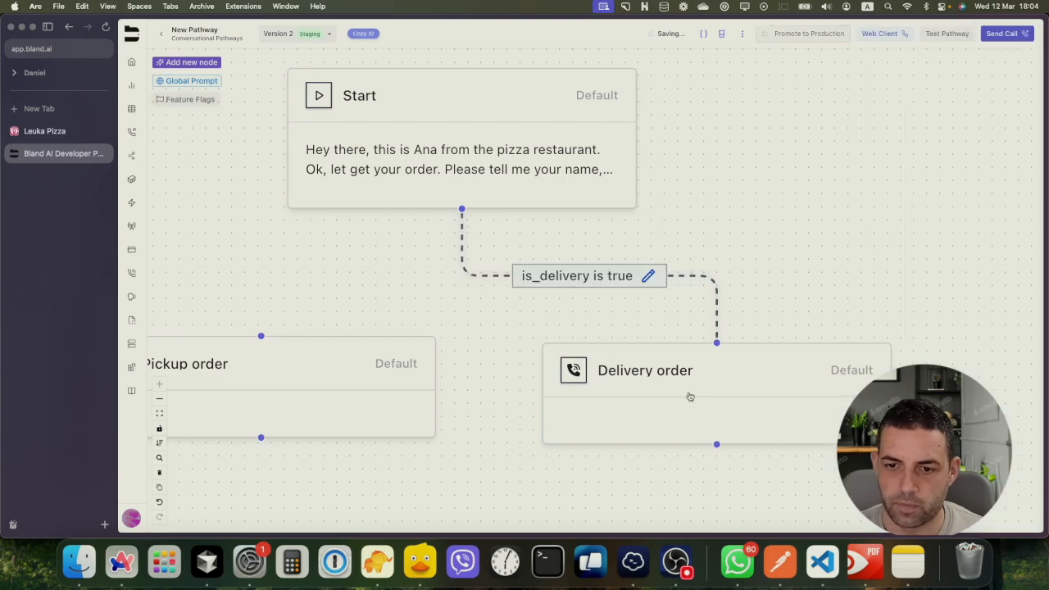
Connect Pickup order and Start, and copy the is_pickup variable name from Start
drag(392, 259, 430, 263)
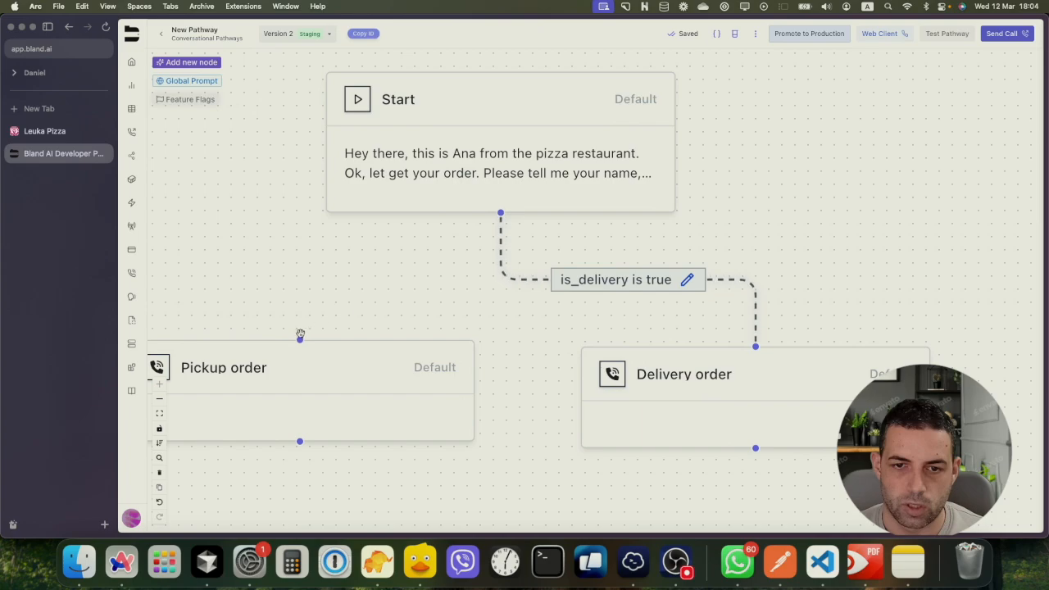
drag(303, 338, 500, 214)
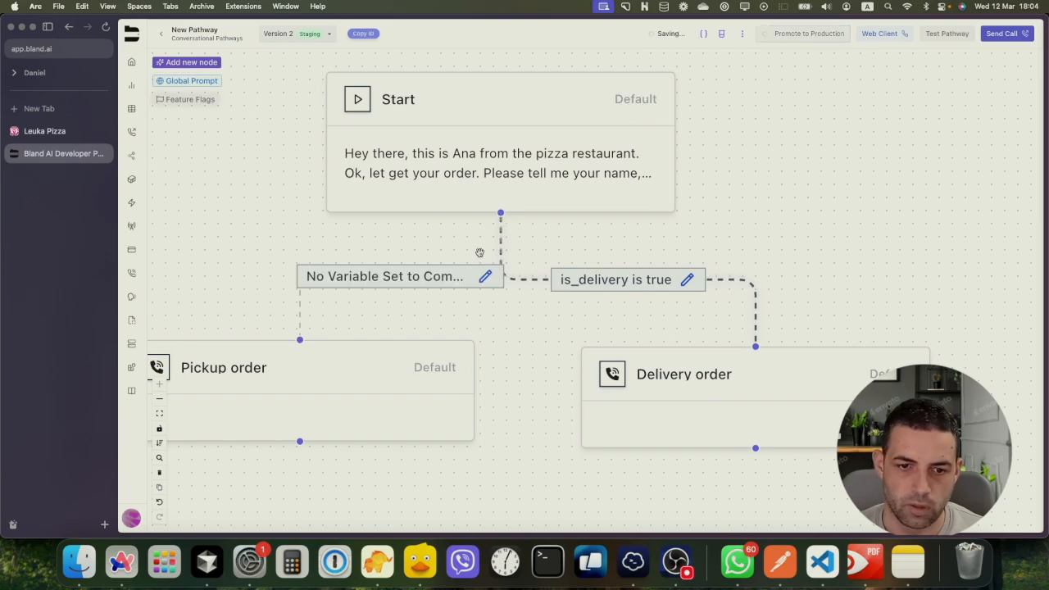
click(450, 175)
double_click(450, 174)
scroll(426, 300, down, 10)
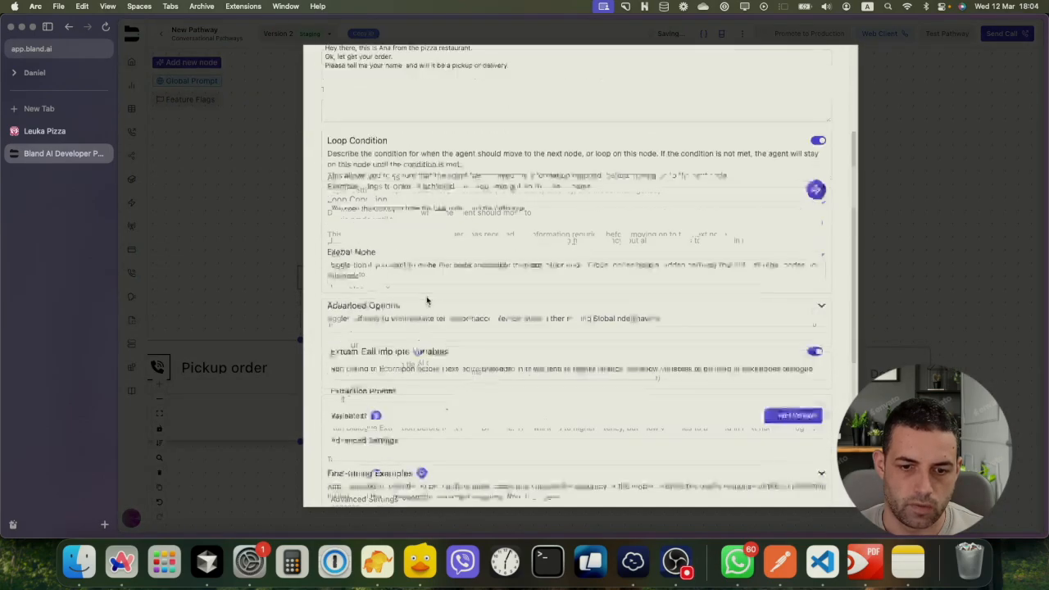
click(387, 236)
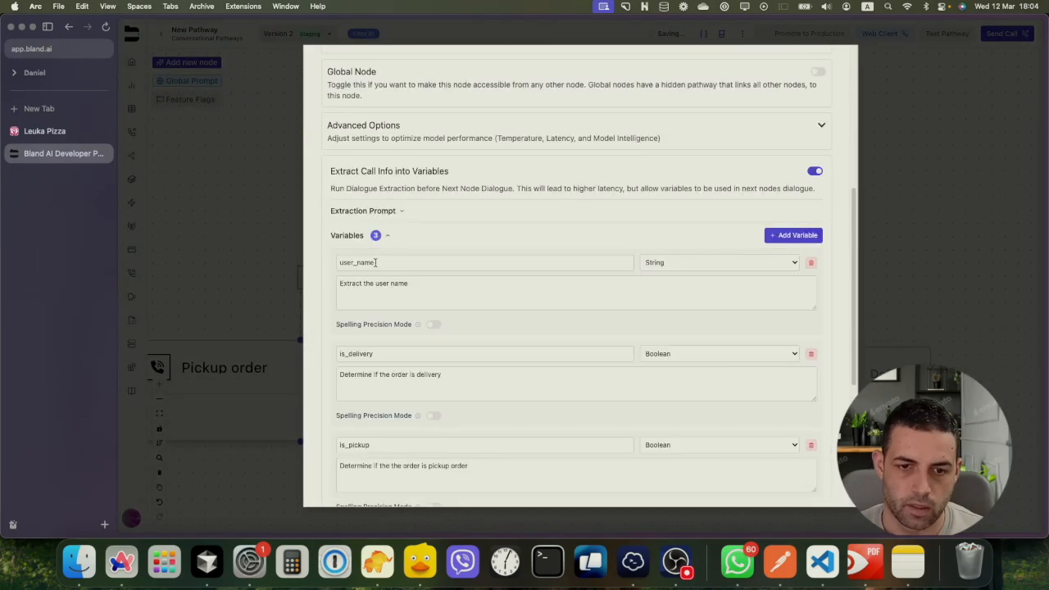
click(356, 444)
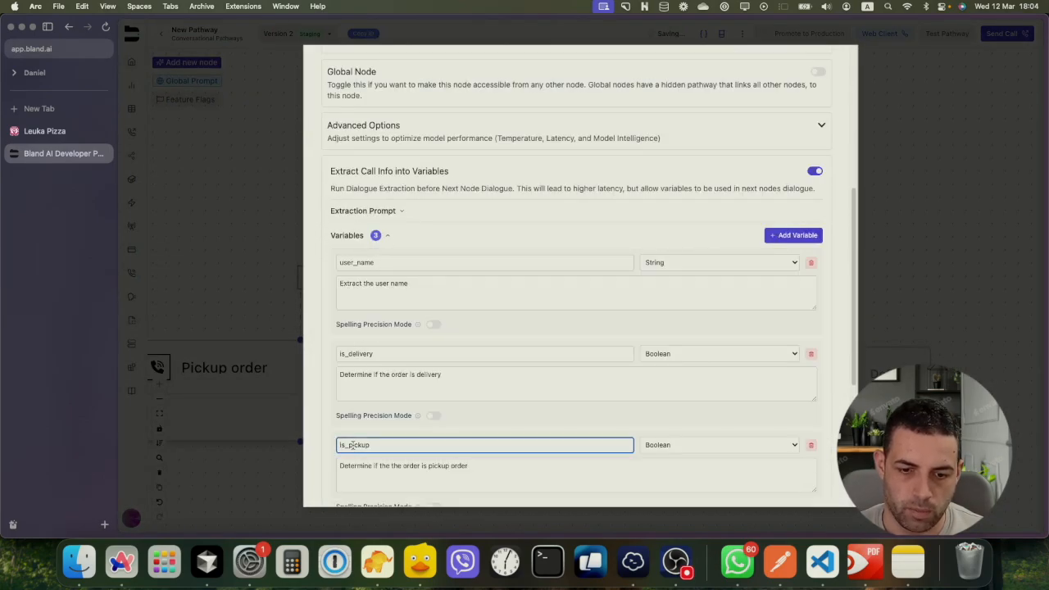
double_click(357, 444)
key(super+c)
click(275, 297)
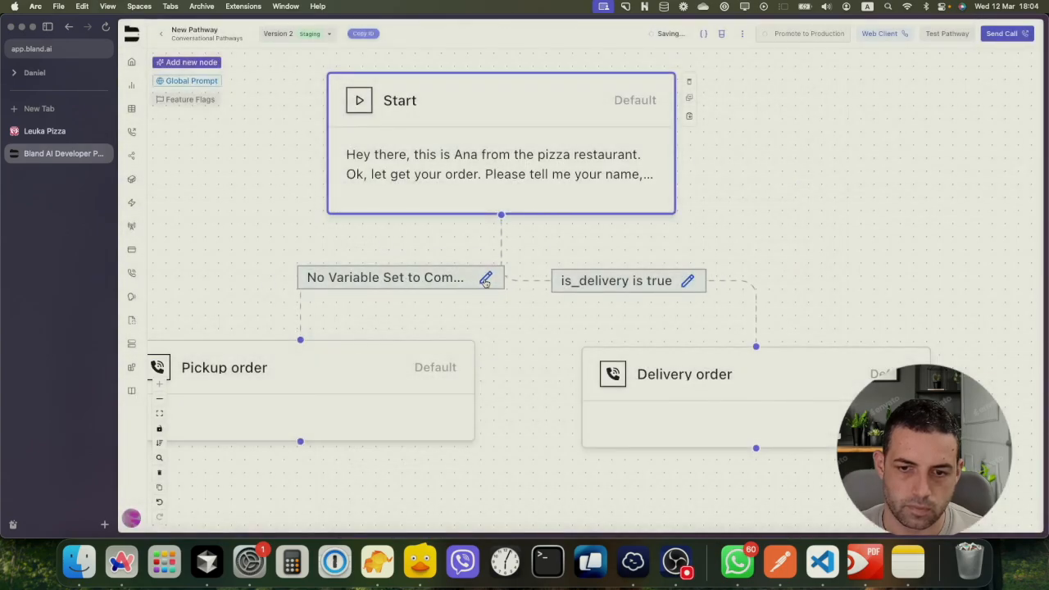
Give the pickup path the condition is_pickup is TRUE
click(485, 279)
click(876, 183)
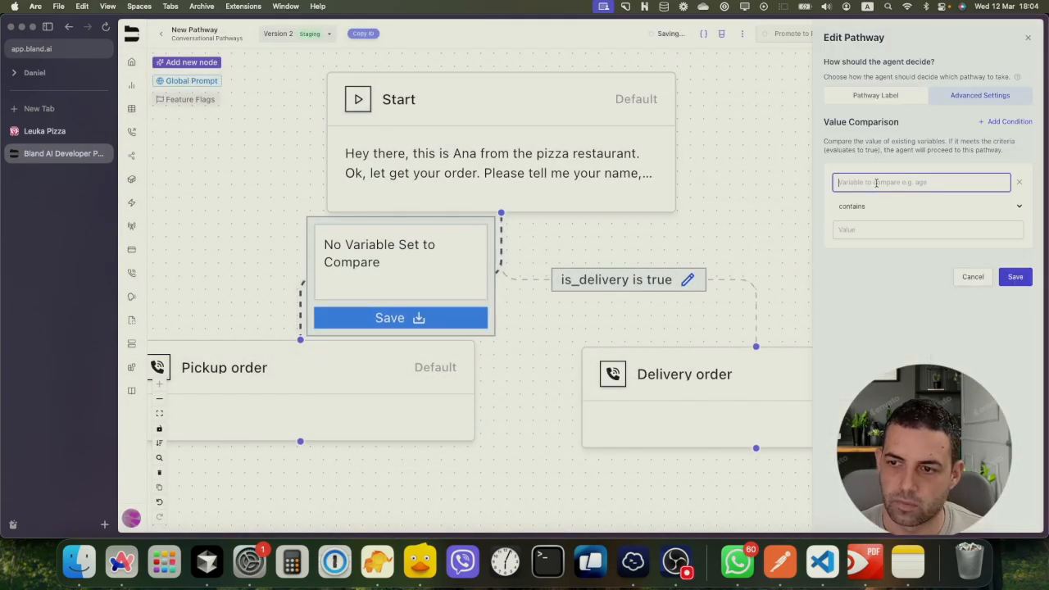
key(super+v)
click(866, 229)
click(990, 200)
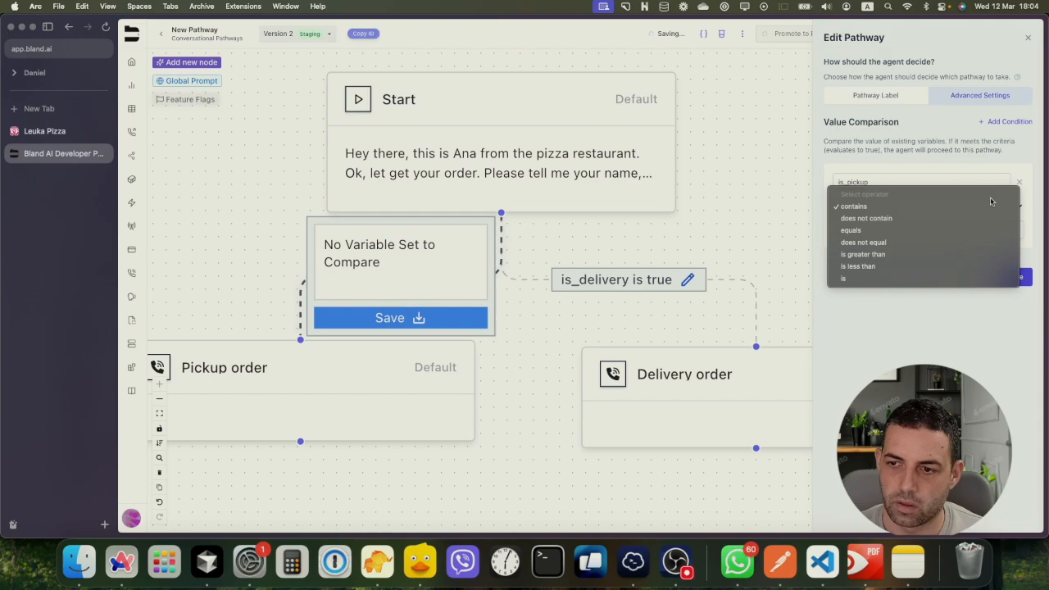
click(878, 279)
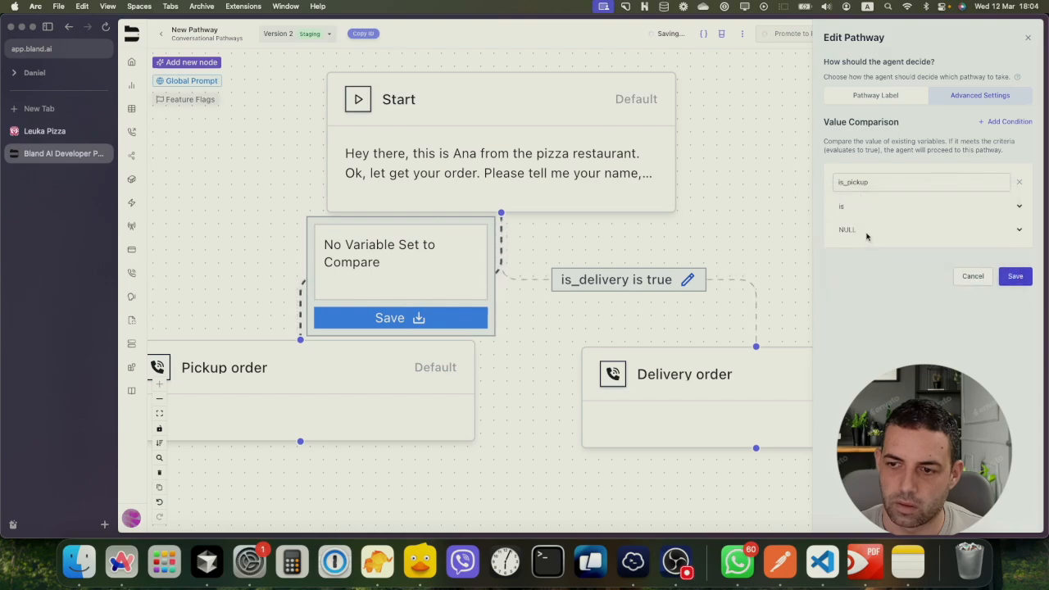
click(866, 236)
click(851, 251)
click(1014, 279)
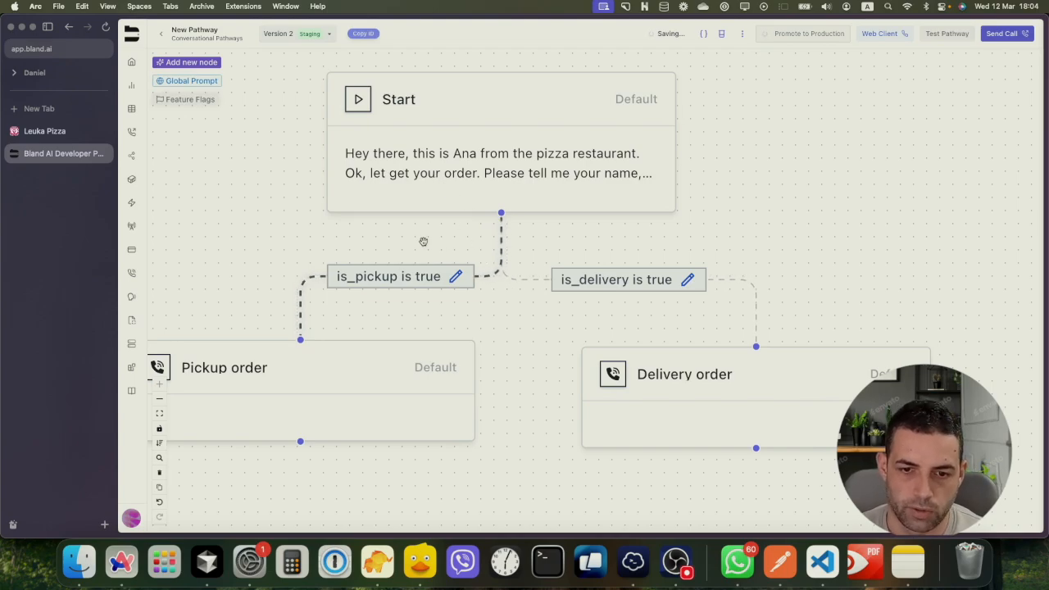
Bring all three nodes into view and open Pickup order's node settings
scroll(494, 314, down, 1)
drag(511, 335, 557, 290)
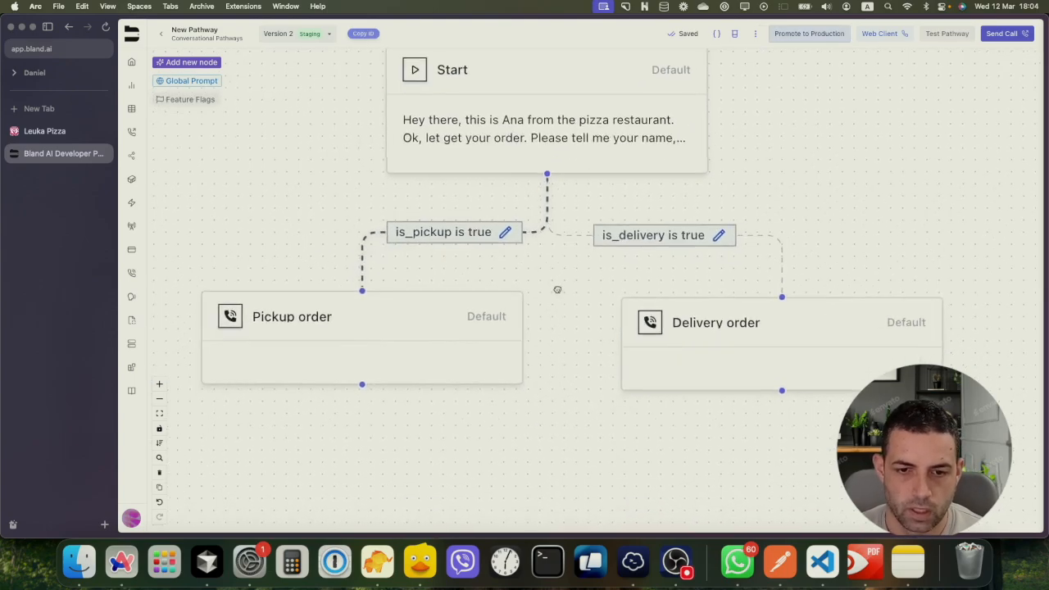
double_click(288, 319)
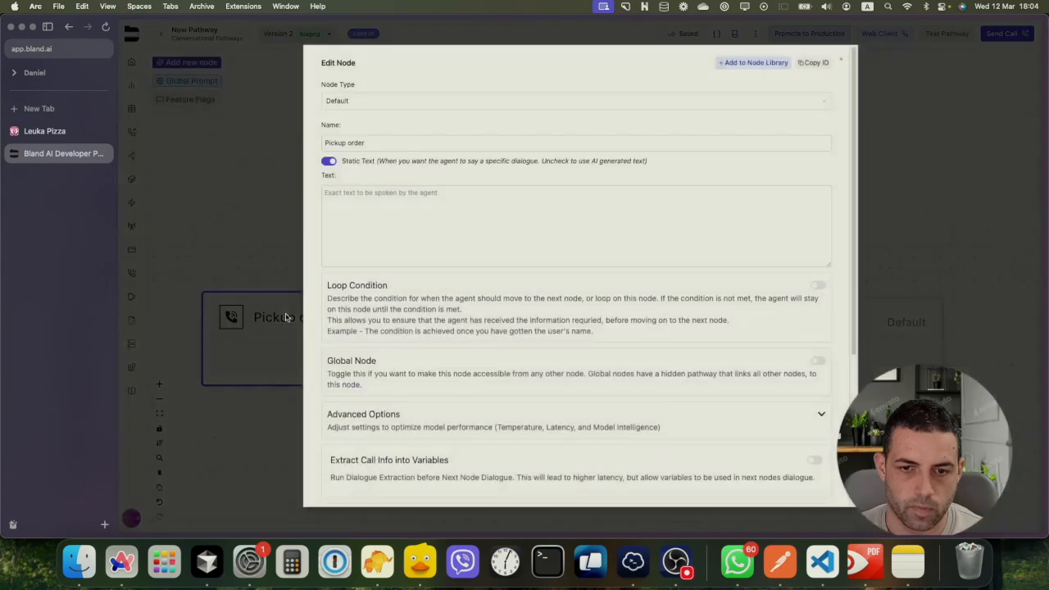
Enter Pickup order's static text 'Great, please tell me the the expected pickup time.'
click(342, 201)
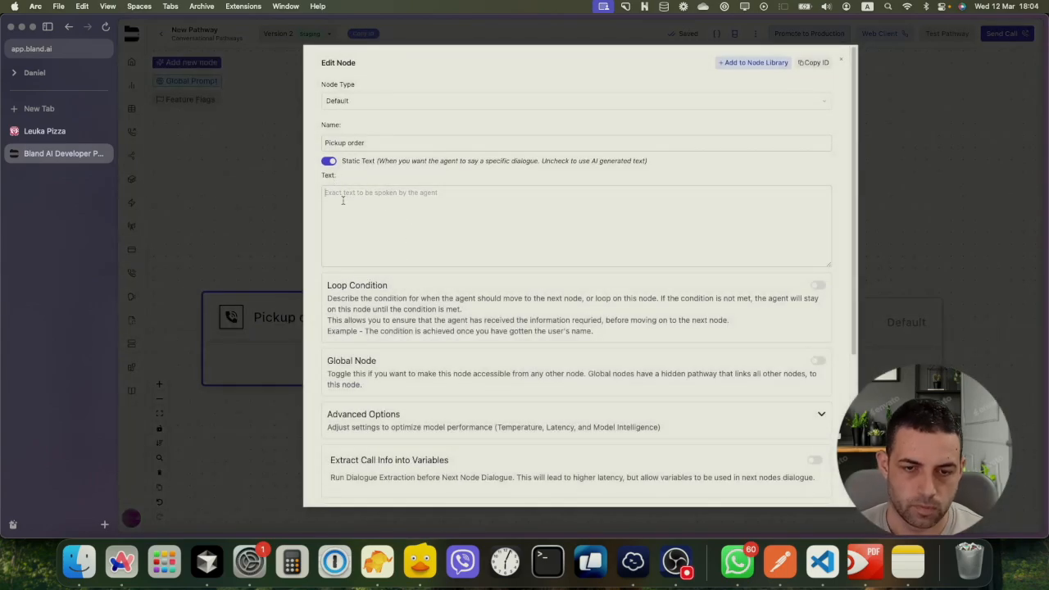
text(Gre)
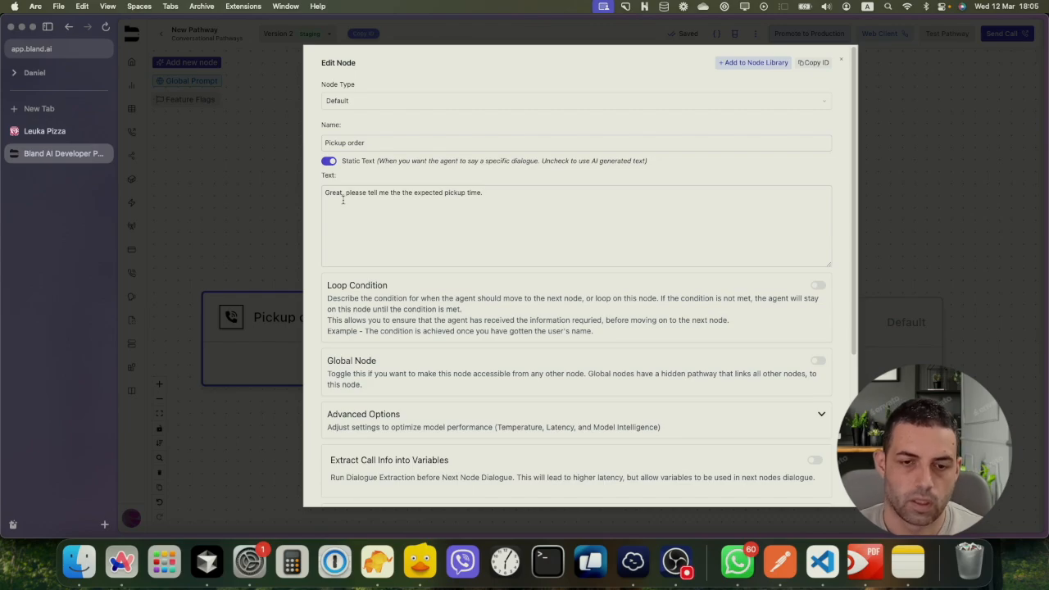
scroll(386, 284, down, 1)
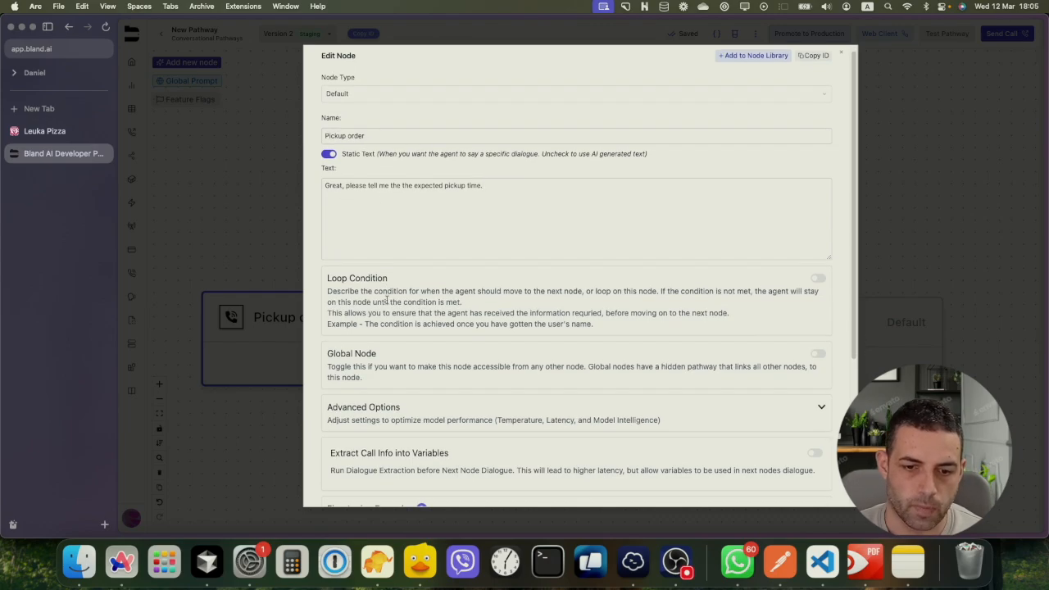
scroll(400, 381, down, 3)
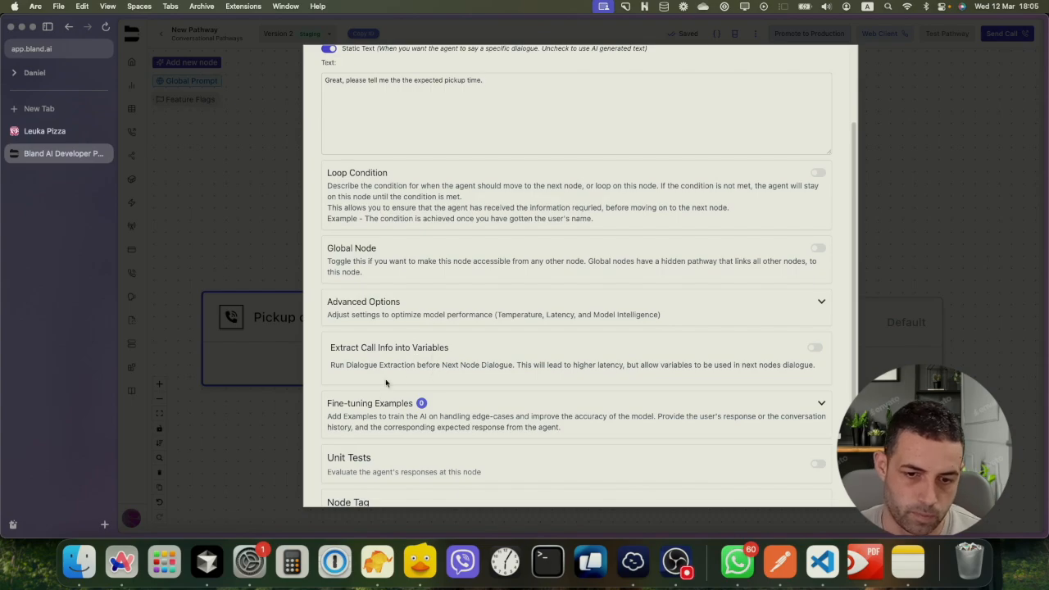
Add String variable order_time, described 'Extract the desired time', to Pickup order and save
click(814, 347)
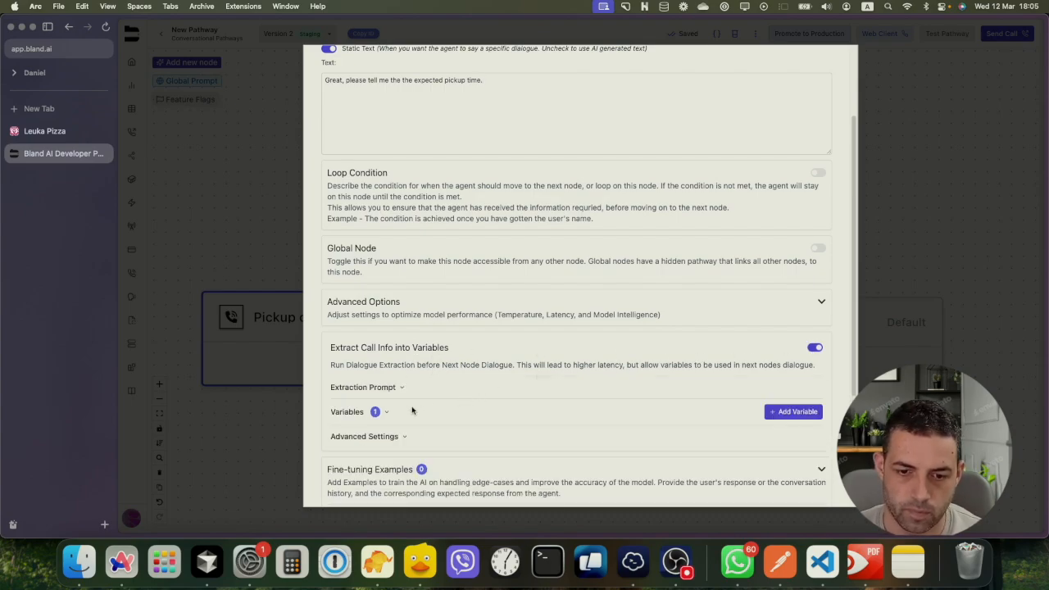
click(386, 412)
scroll(402, 410, down, 3)
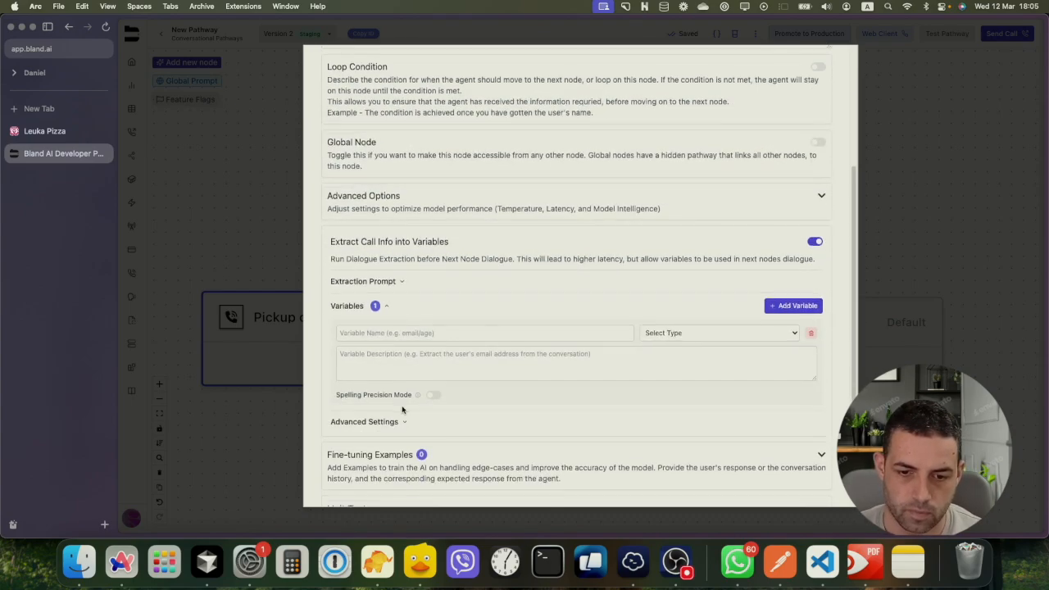
click(370, 334)
text(cr)
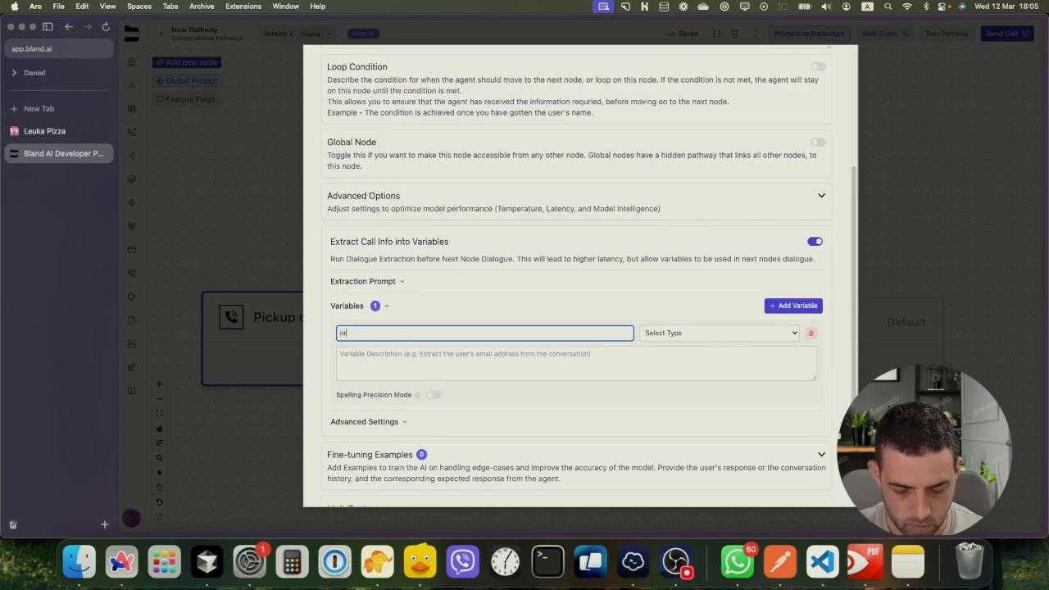
text(der_time)
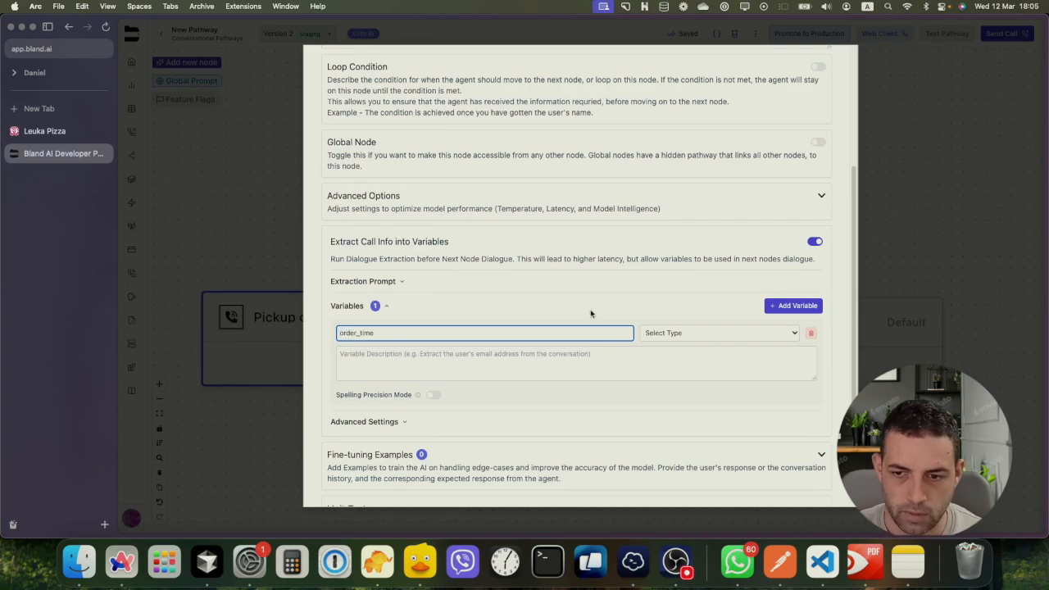
click(700, 333)
click(686, 343)
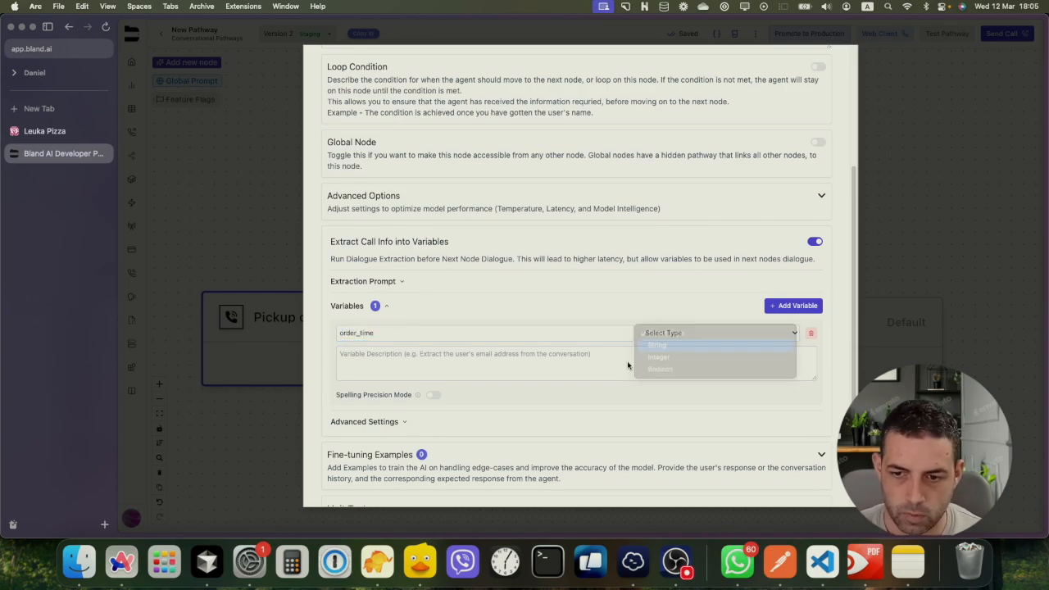
click(461, 362)
text(Extrac)
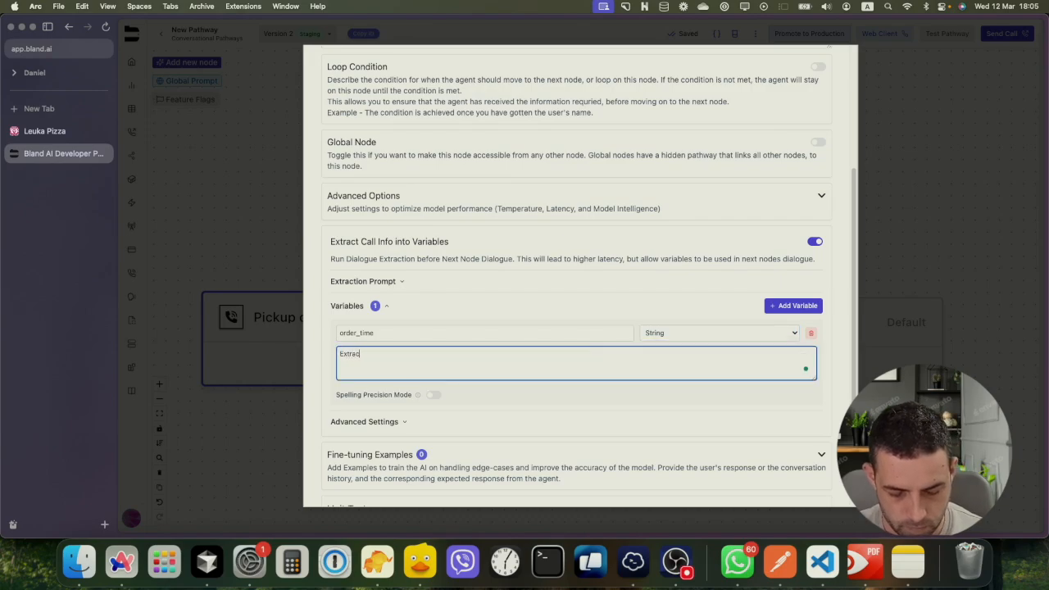
text(t the)
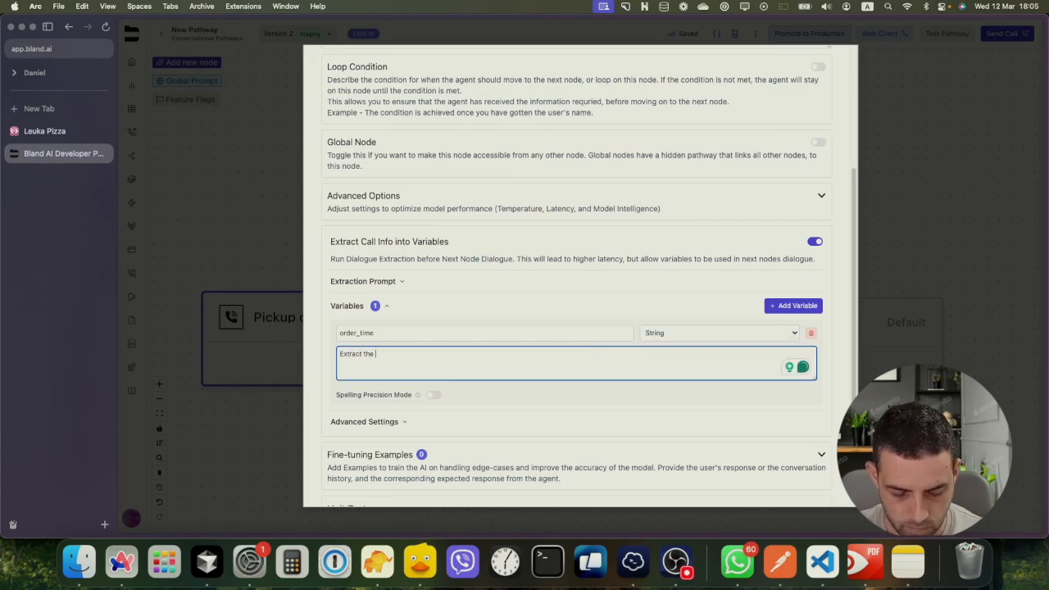
text( desired )
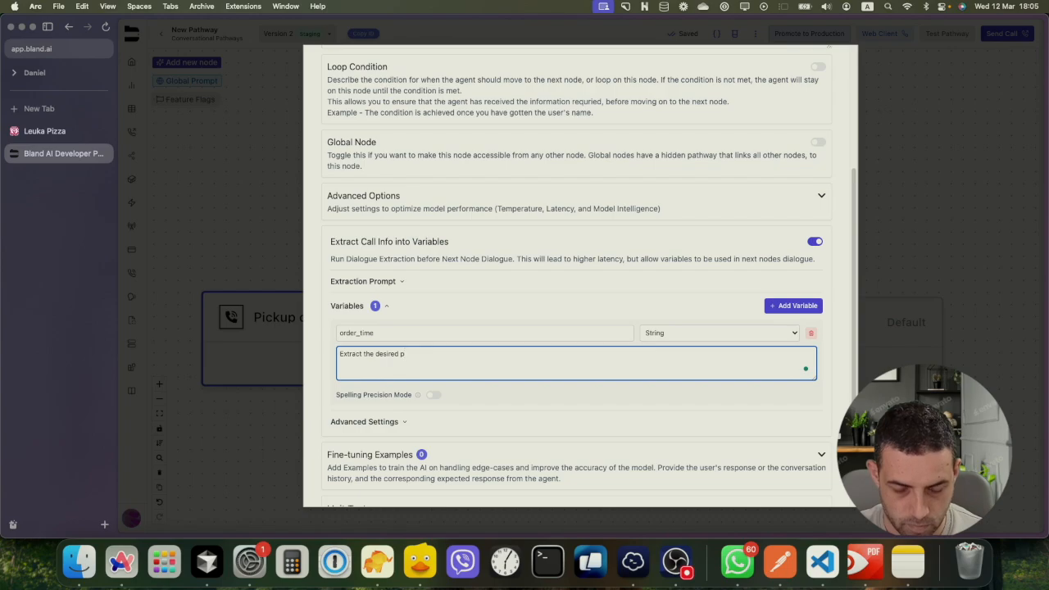
text(time)
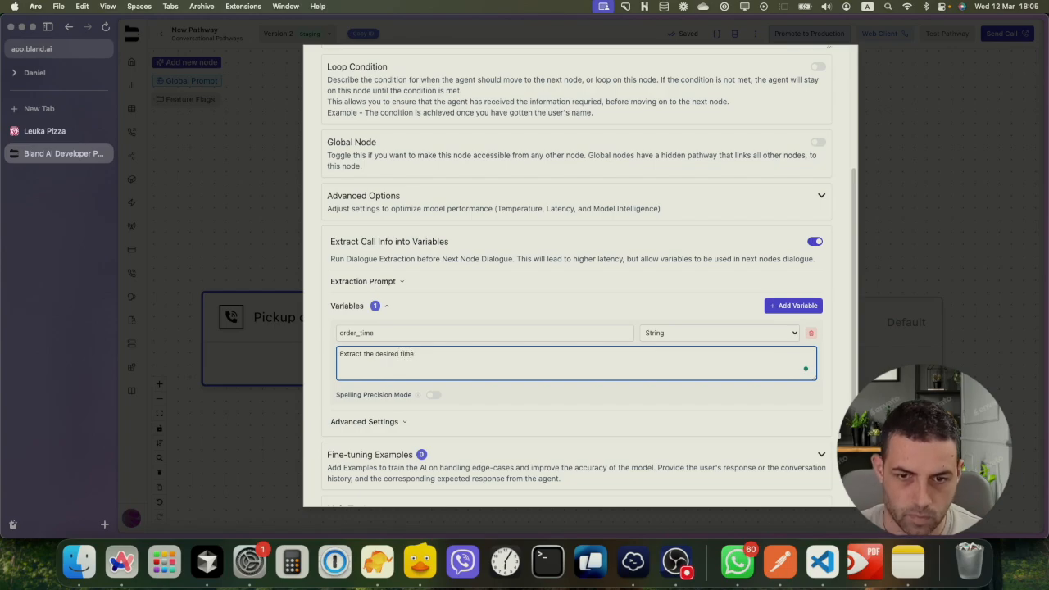
scroll(527, 349, down, 5)
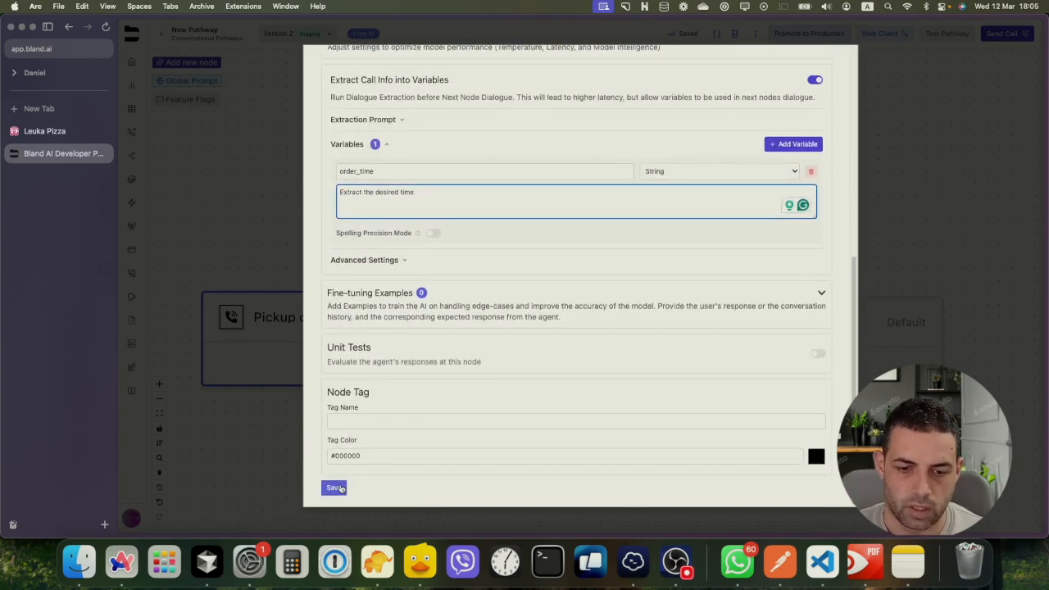
click(339, 489)
Enter Delivery order's static text 'Great, please tell me your address and desired delivery time,'
click(716, 324)
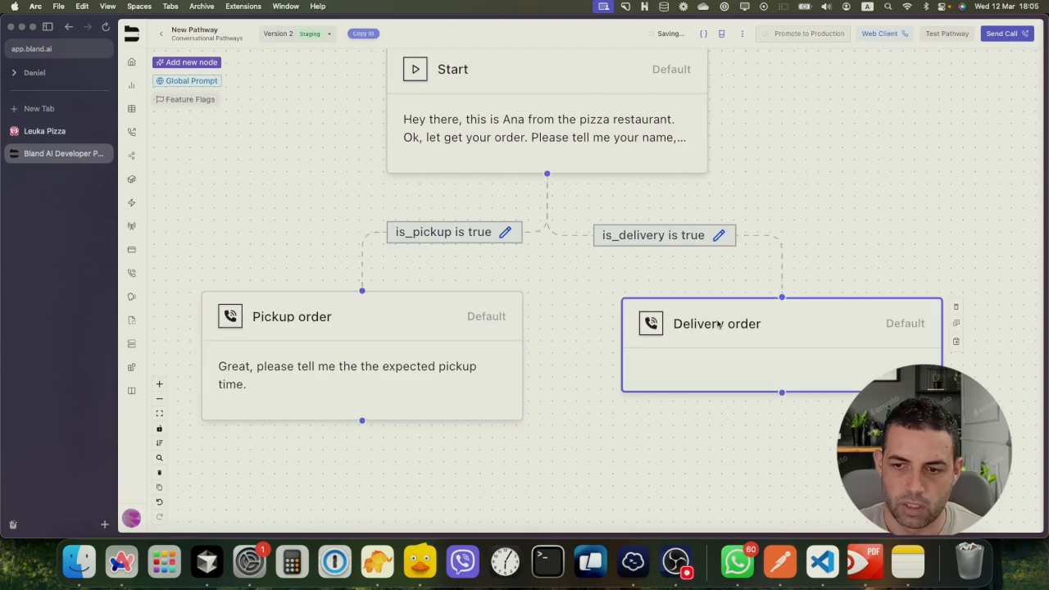
click(410, 198)
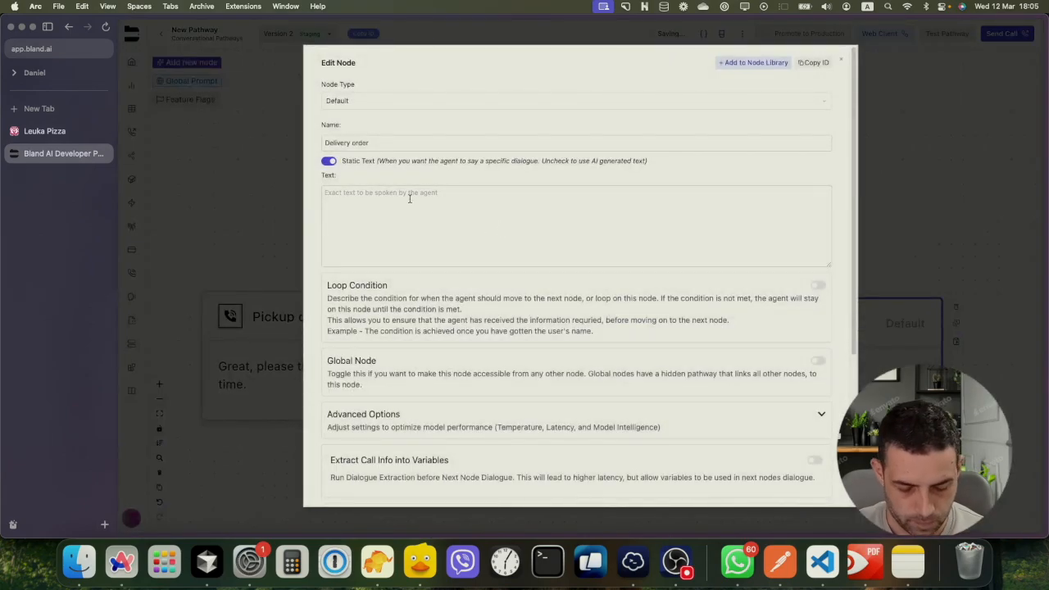
text(Great)
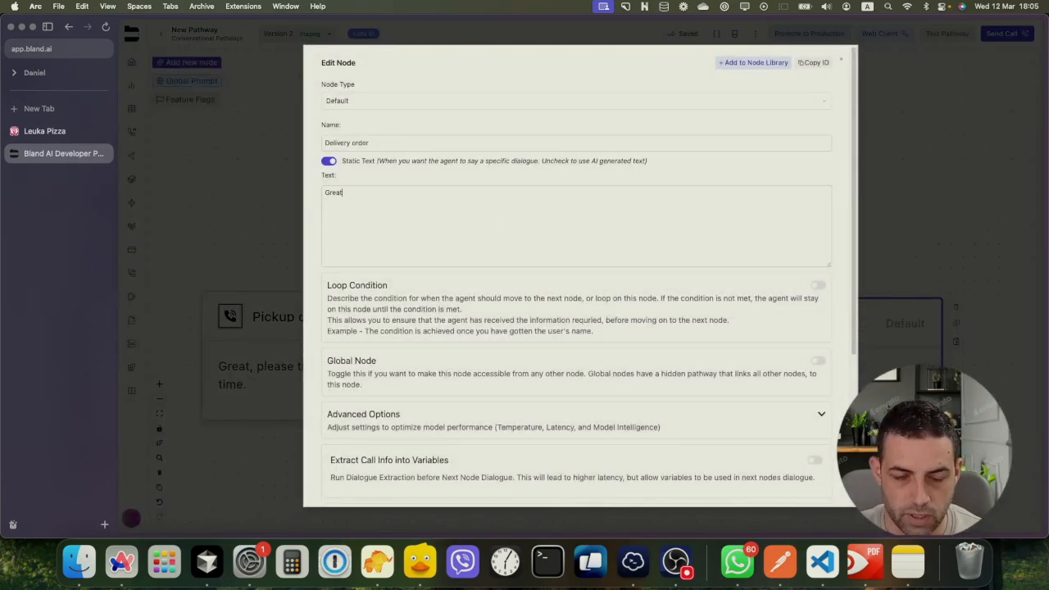
text(, pleas)
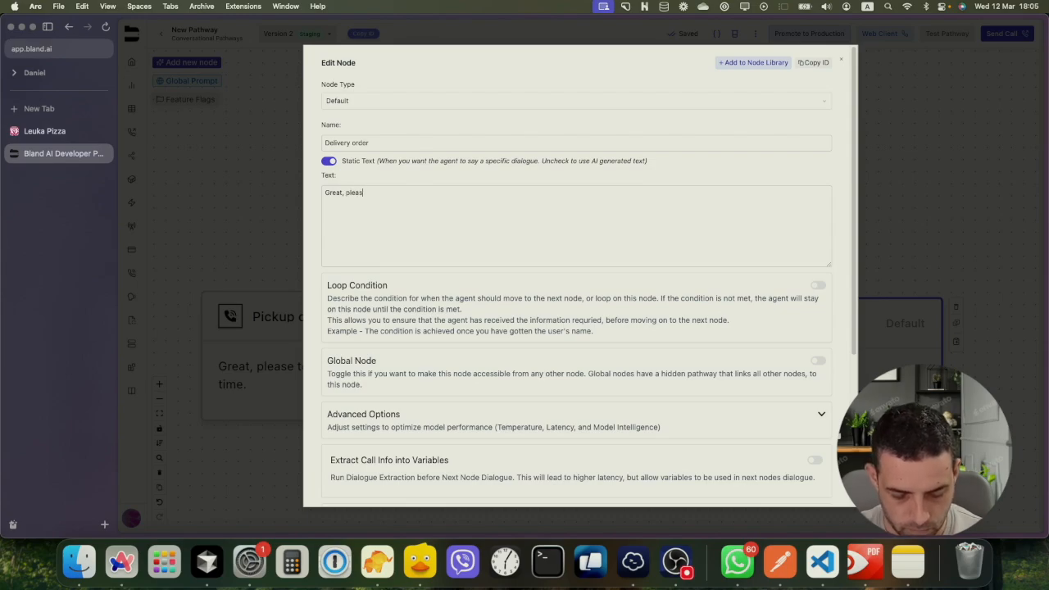
text(e tell me yo)
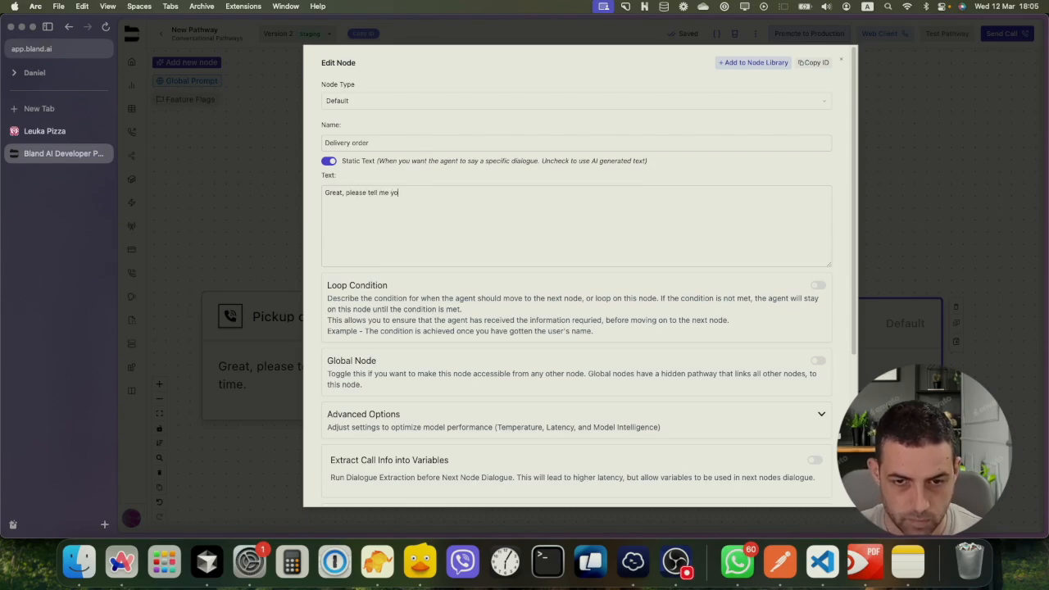
text(ur add)
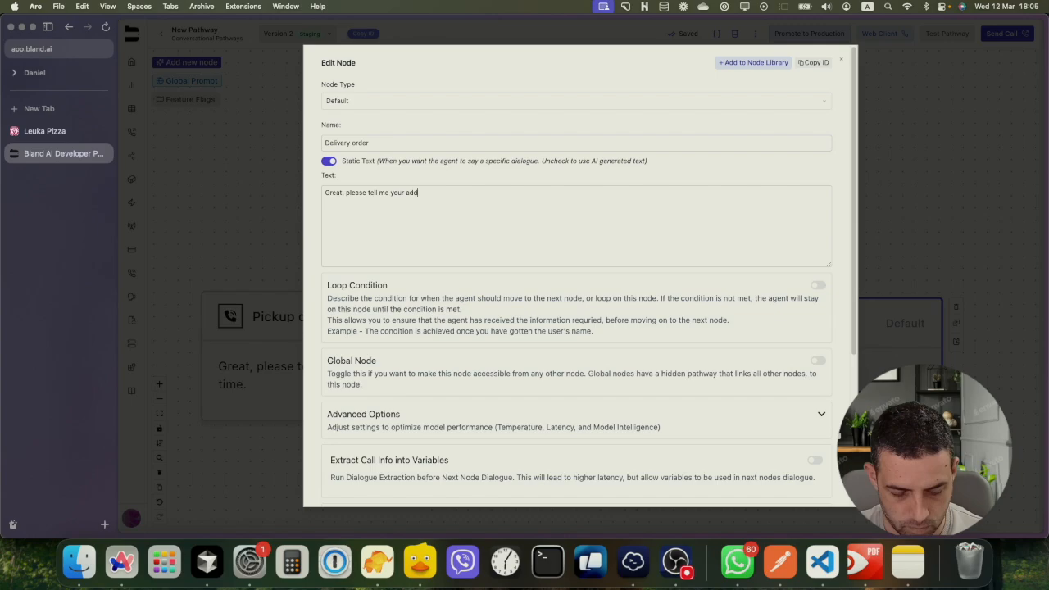
text(ress and)
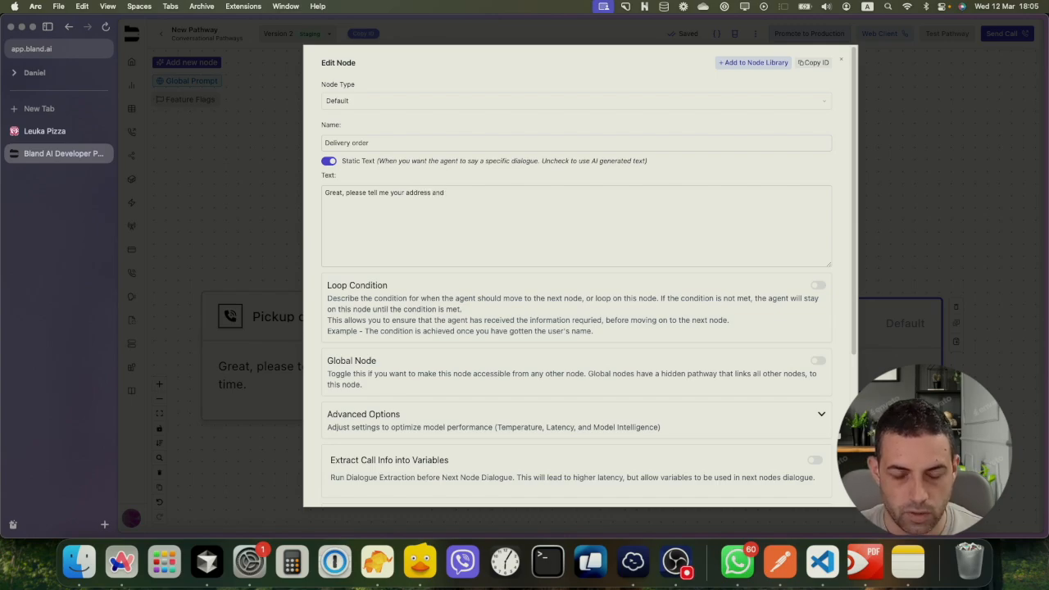
text( desire)
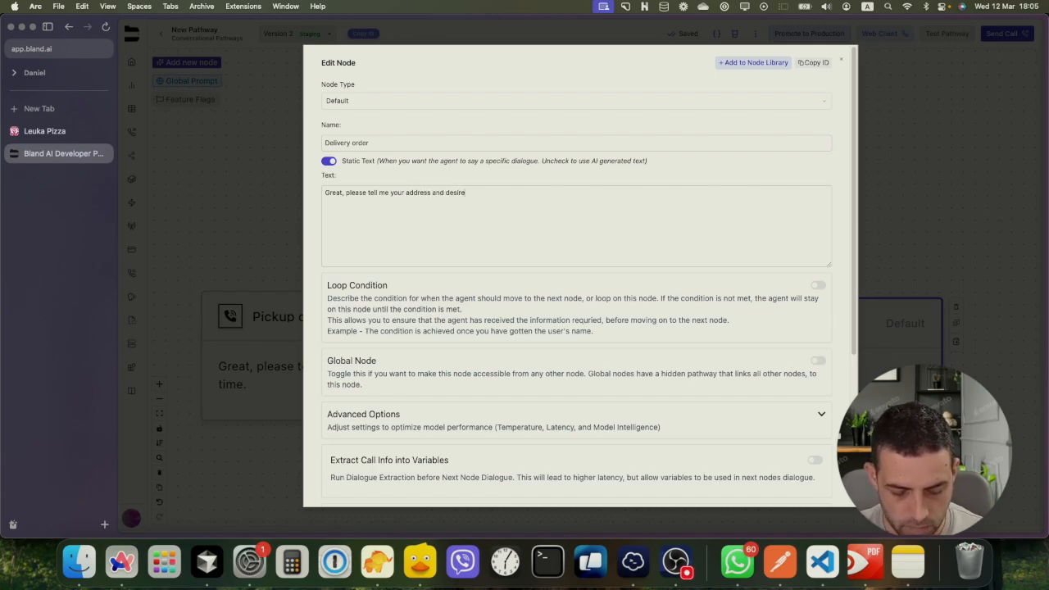
text(d de)
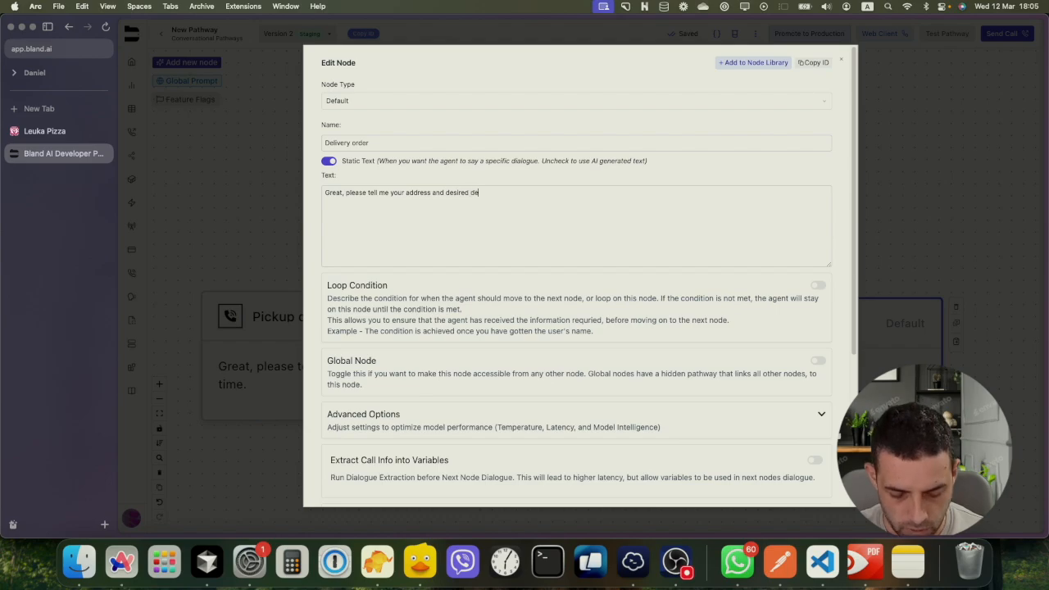
text(livery time,)
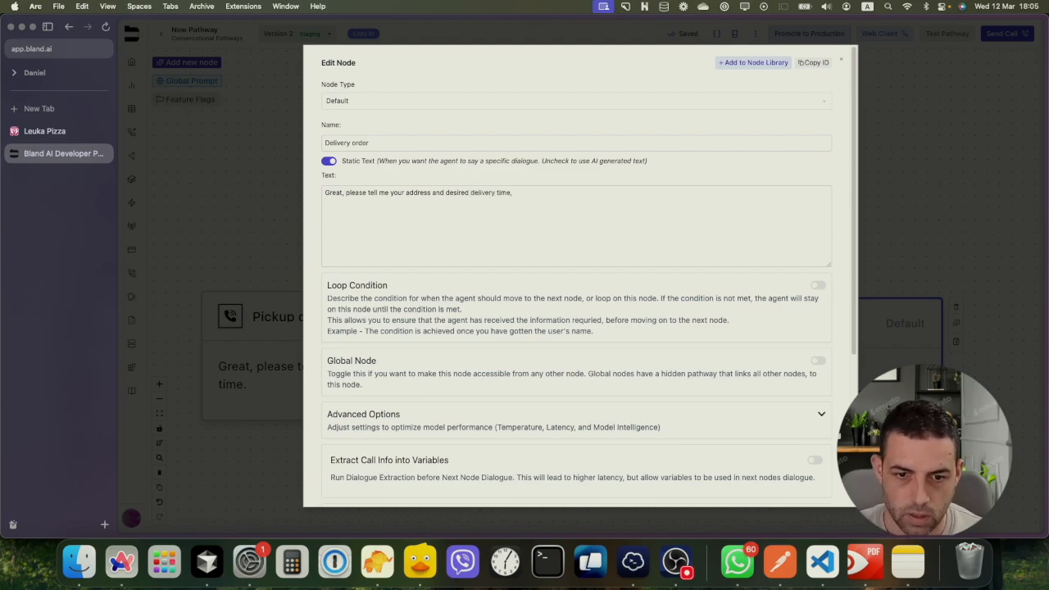
scroll(744, 423, down, 3)
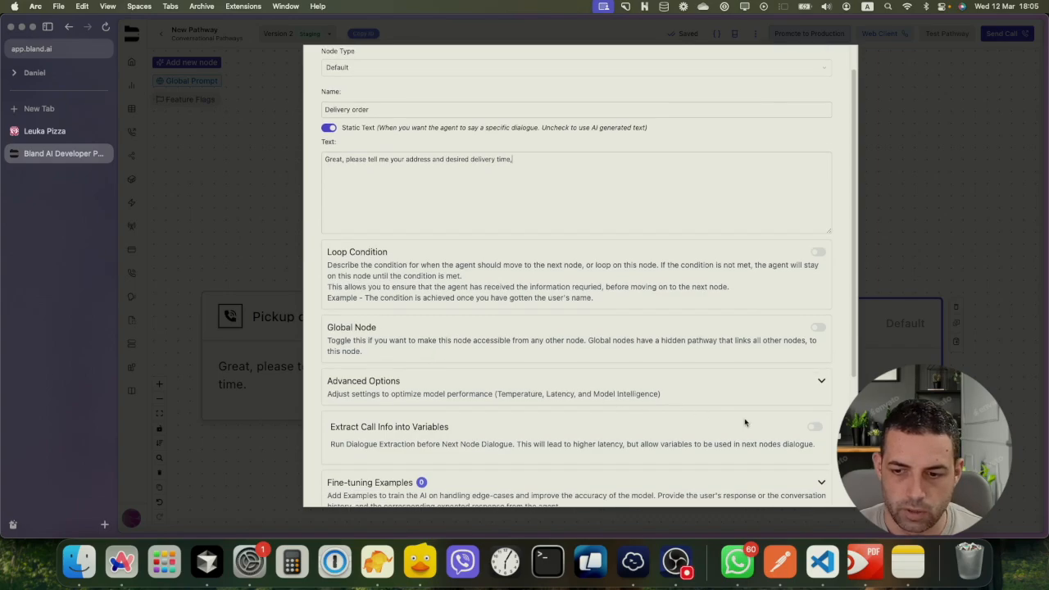
Enable variable extraction and add String variable order_time described 'Extract the delivery time'
click(814, 426)
scroll(589, 411, down, 5)
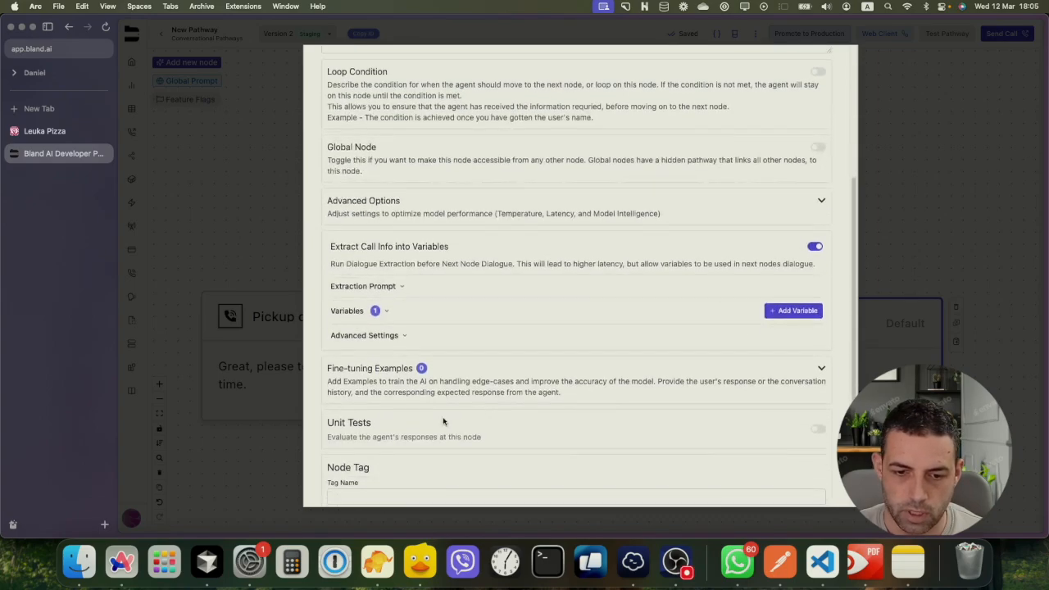
click(387, 312)
click(792, 310)
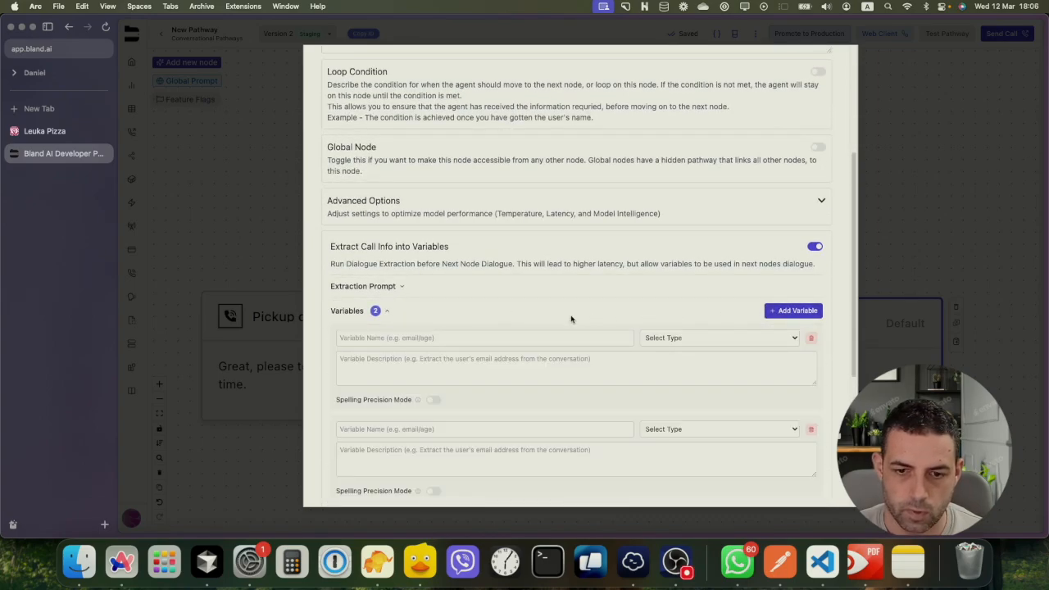
click(441, 339)
text(order_time)
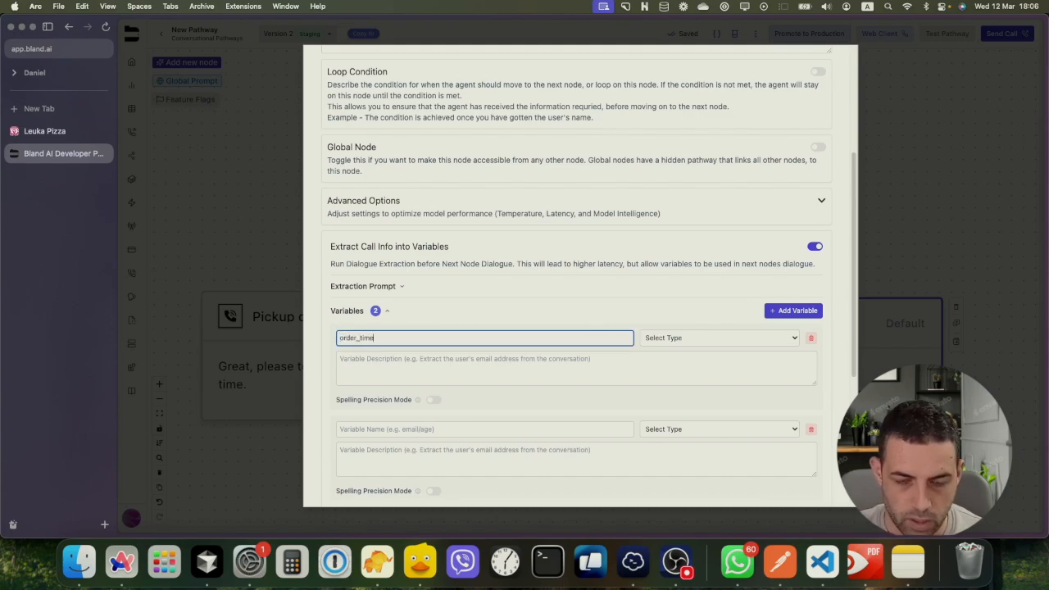
click(670, 341)
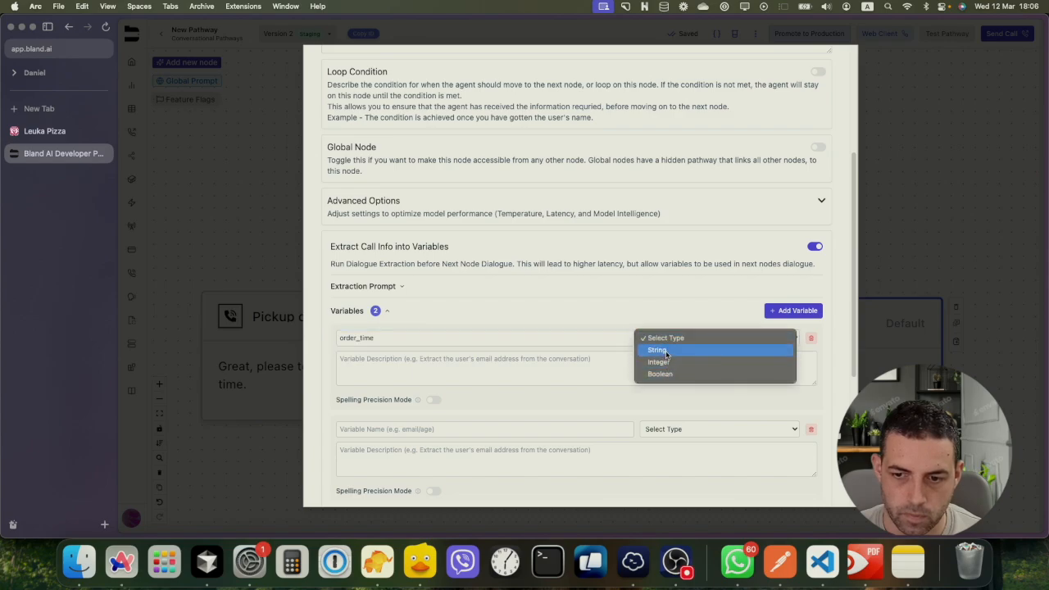
click(666, 351)
click(510, 363)
text(Ex)
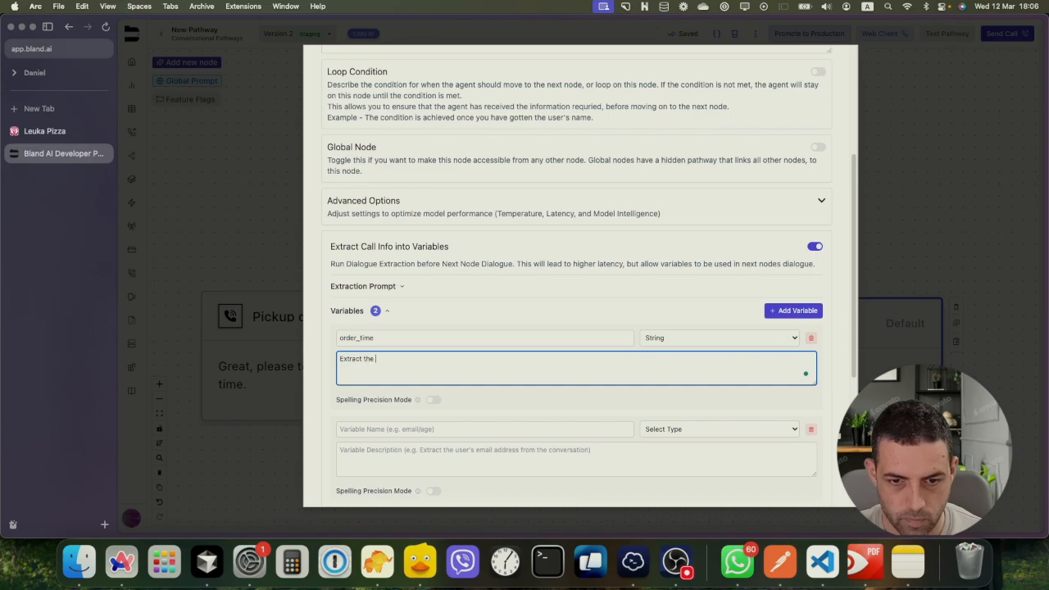
text(tract the delivery time)
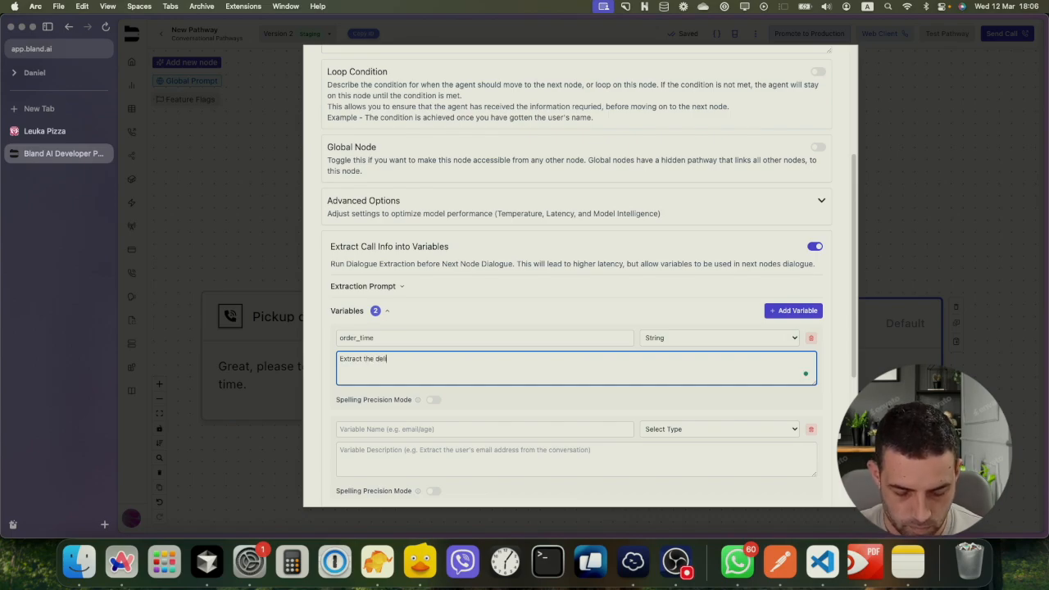
Add a second String variable address described 'The user address'
click(423, 430)
text(addre)
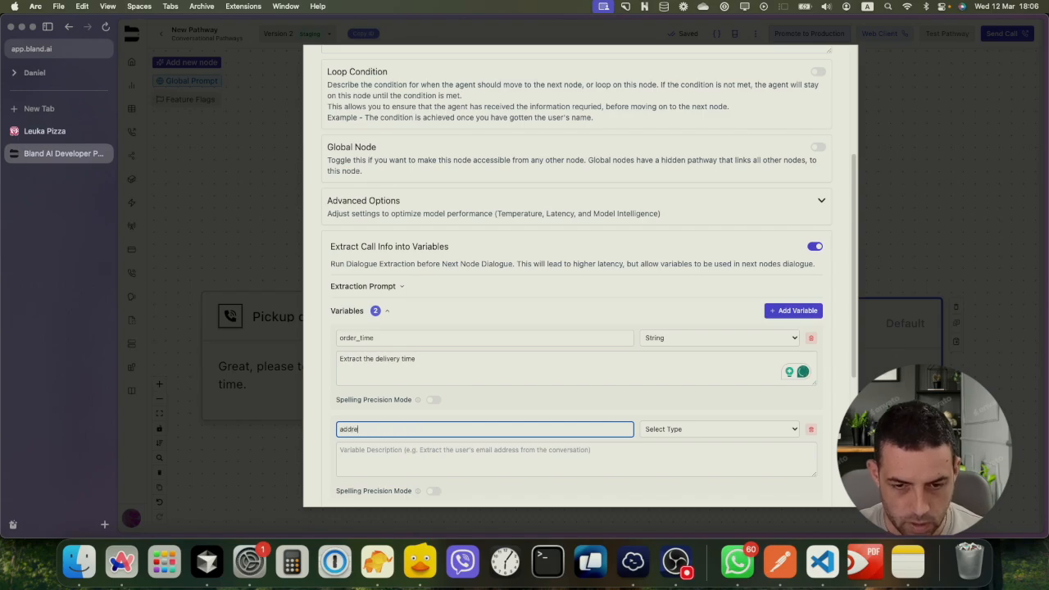
text(ss)
click(685, 428)
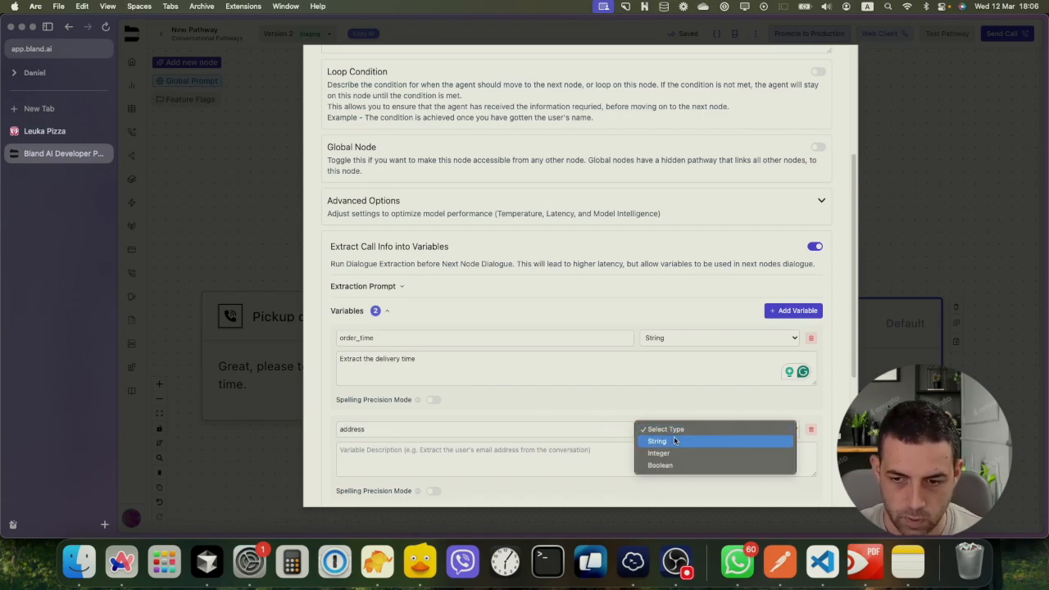
click(673, 437)
click(557, 457)
text(The user address)
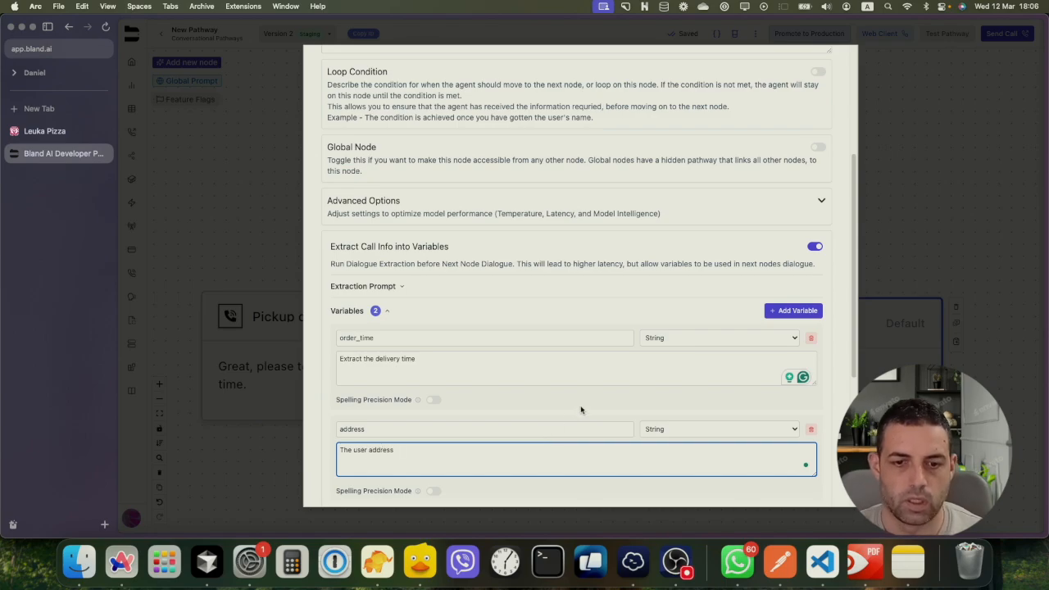
scroll(582, 405, down, 5)
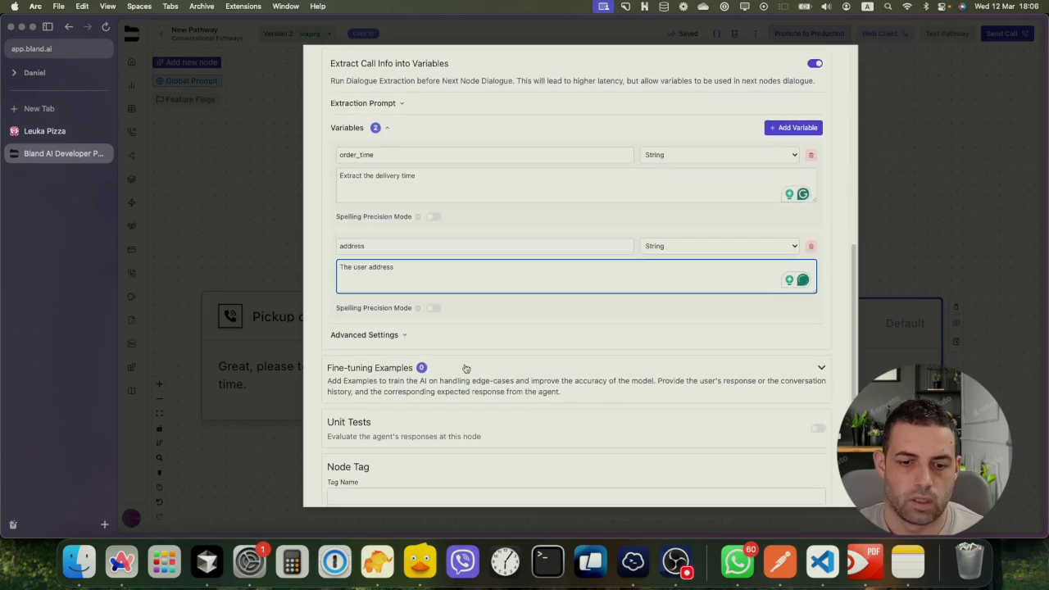
scroll(464, 368, down, 2)
Enable Delivery order's loop condition 'User needs to provider his address and time' and save
scroll(459, 365, up, 10)
scroll(459, 366, up, 3)
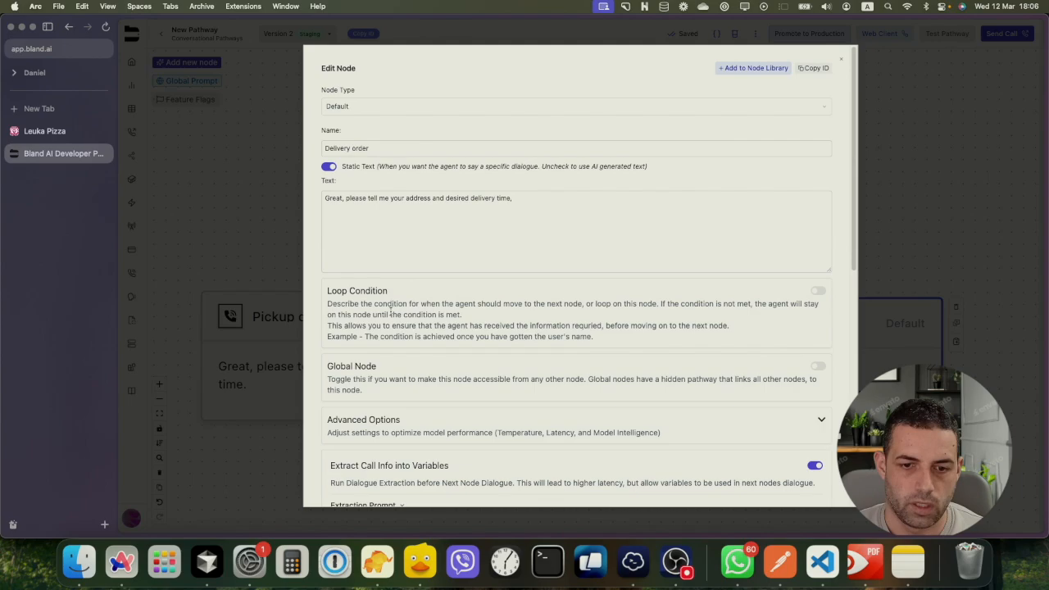
click(817, 290)
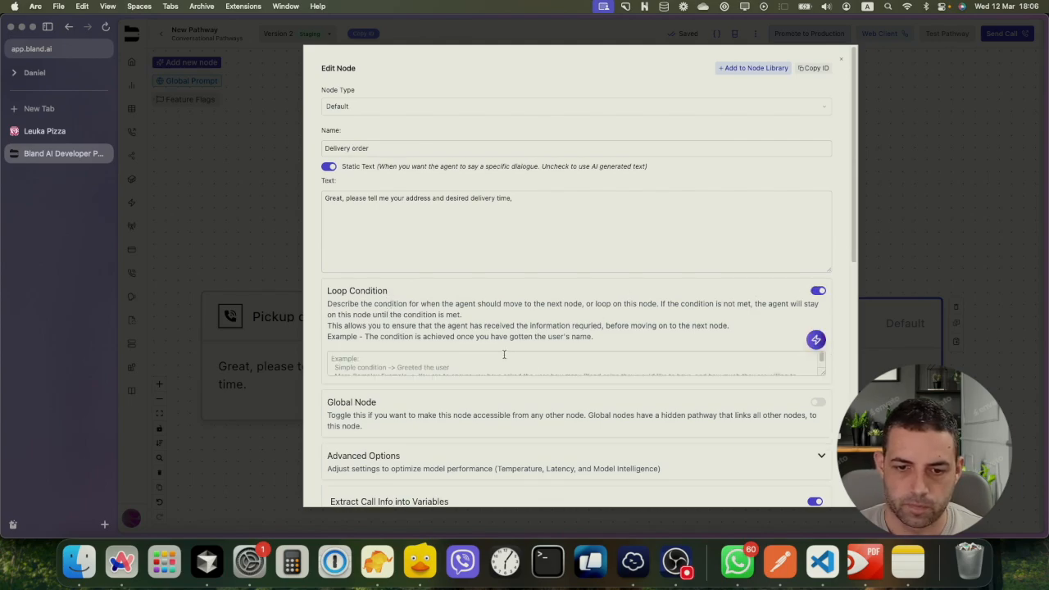
click(461, 365)
text(User n)
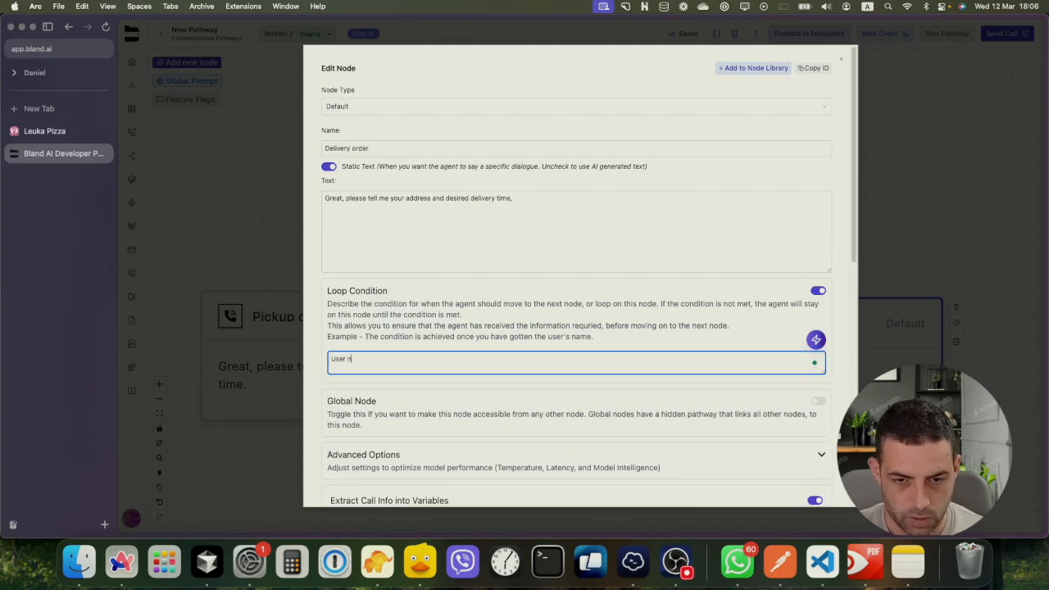
text(eeds to pr)
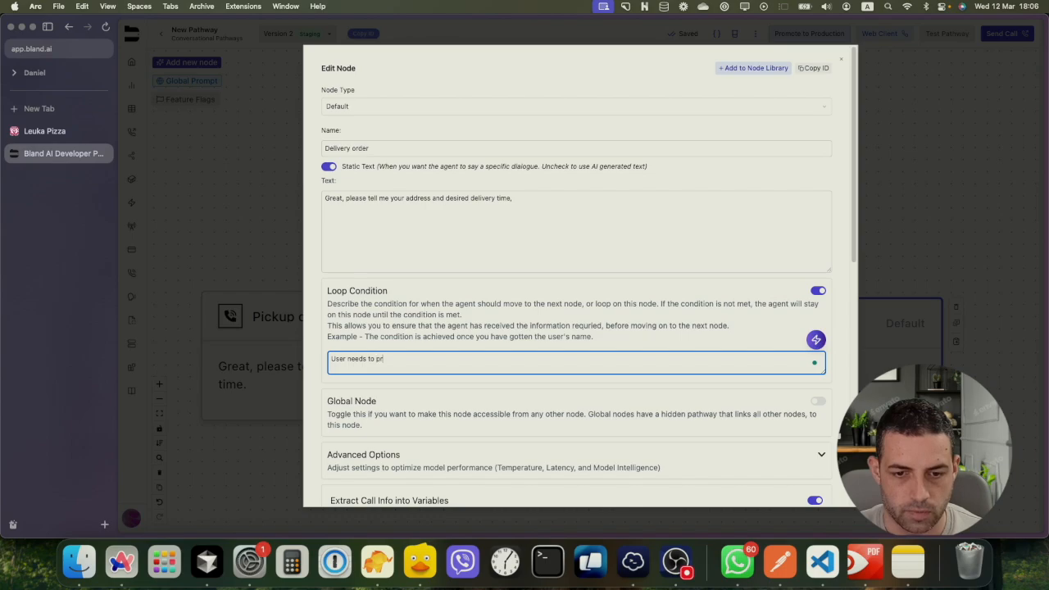
text(ovider hi)
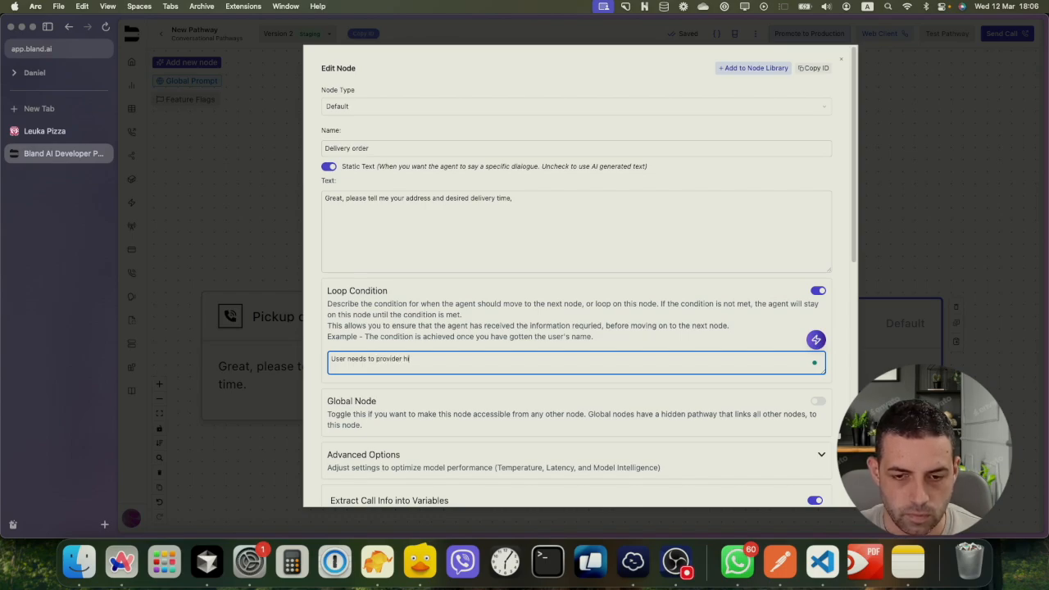
text(s addr)
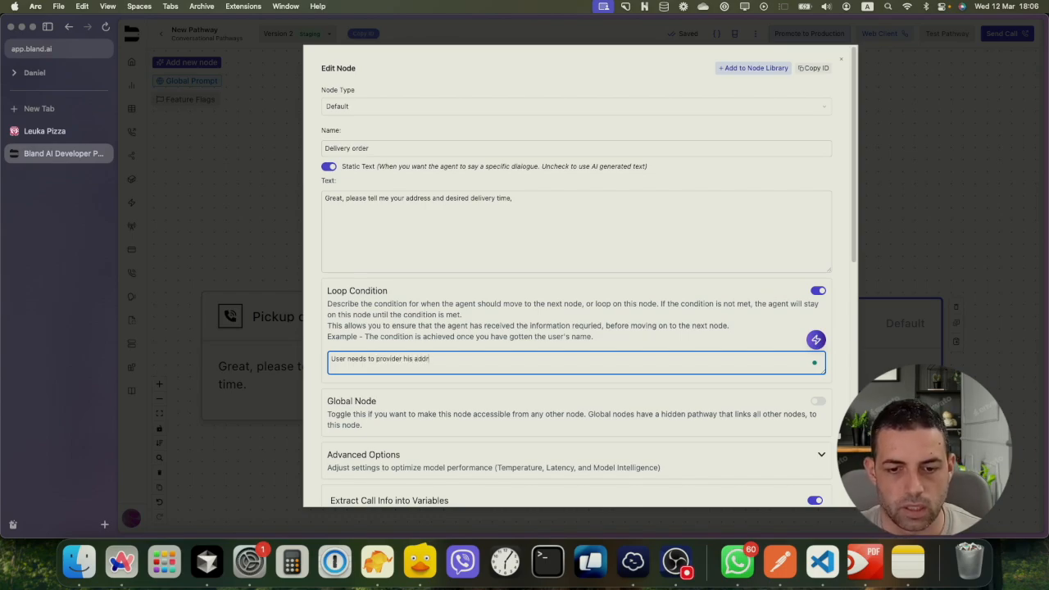
key(BackSpace)
key(BackSpace)
text(res)
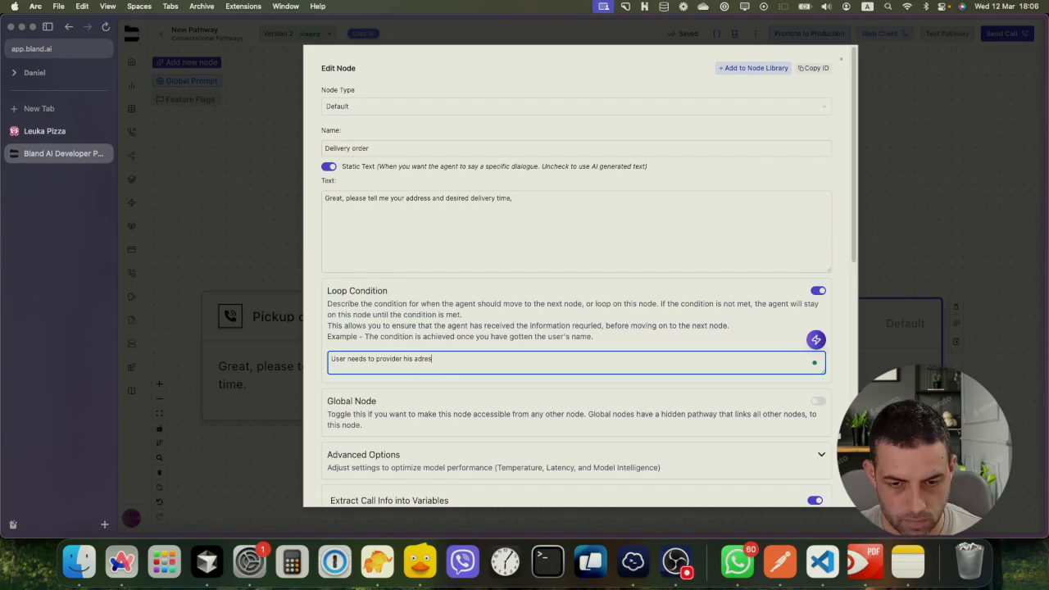
text(s adnd)
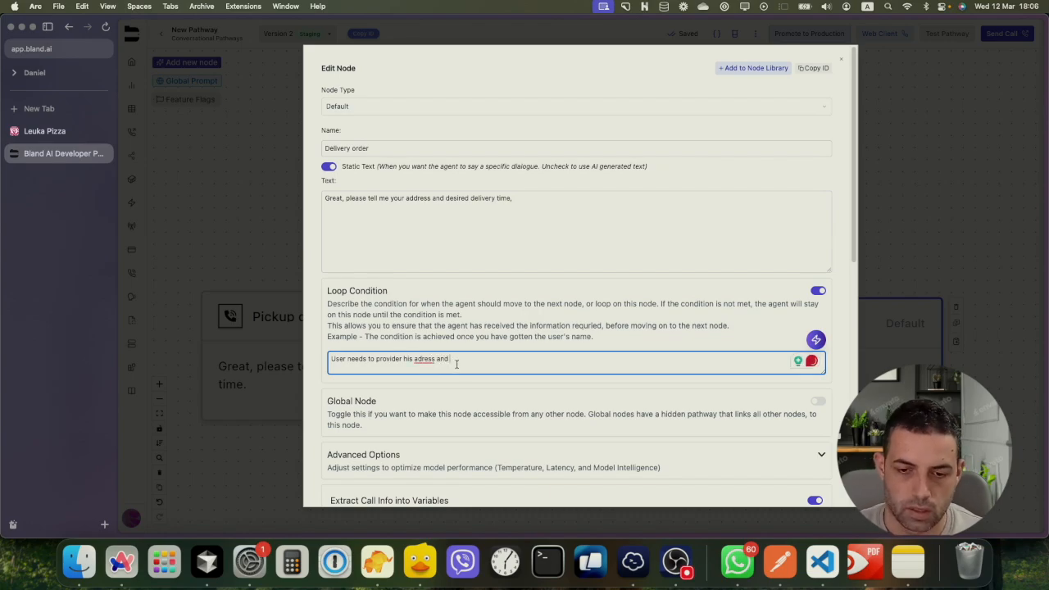
click(426, 361)
click(434, 391)
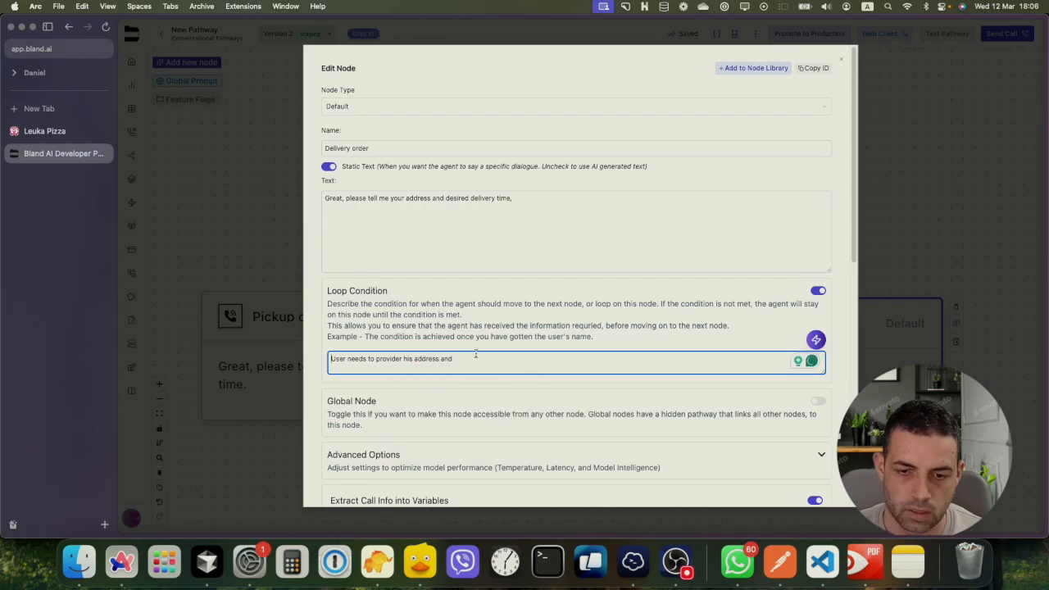
click(471, 361)
text(time.)
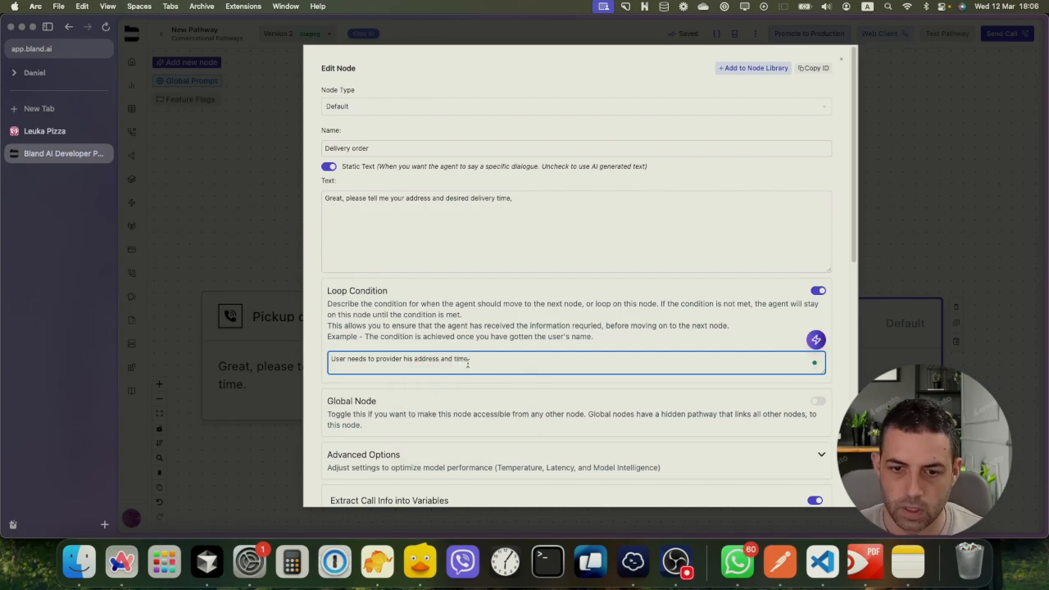
triple_click(467, 362)
key(cmd+c)
scroll(686, 377, down, 5)
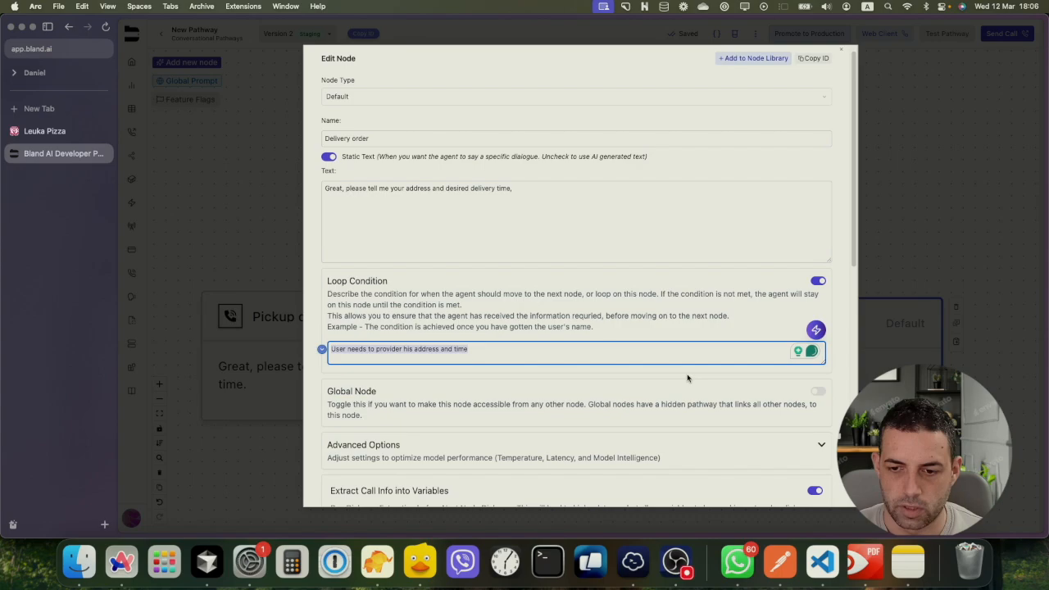
scroll(743, 409, down, 5)
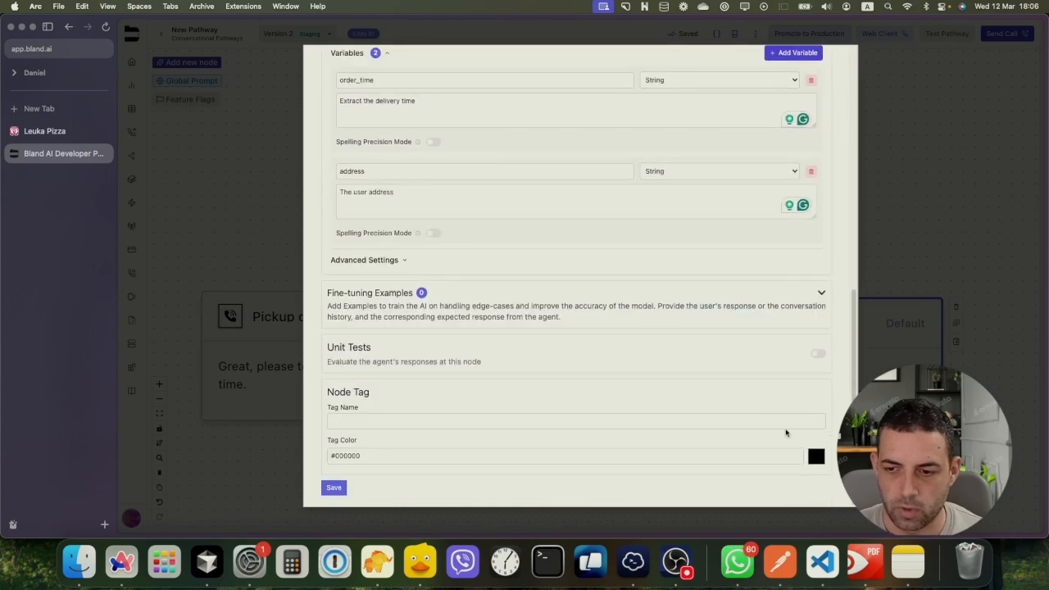
click(335, 488)
Enable a loop condition on the Pickup order node and paste in the delivery node's condition
double_click(299, 321)
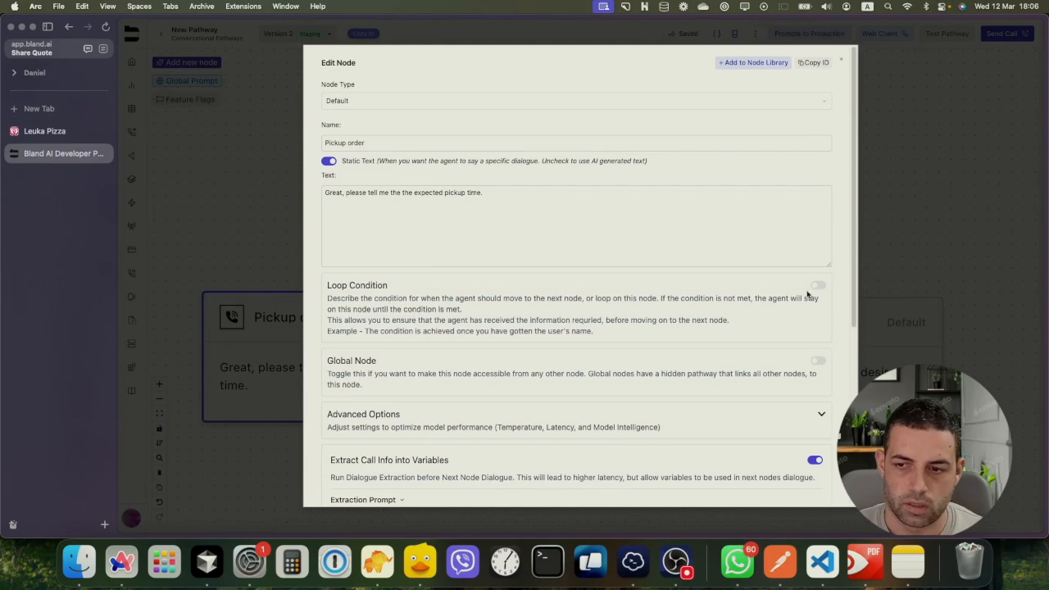
click(818, 285)
click(428, 364)
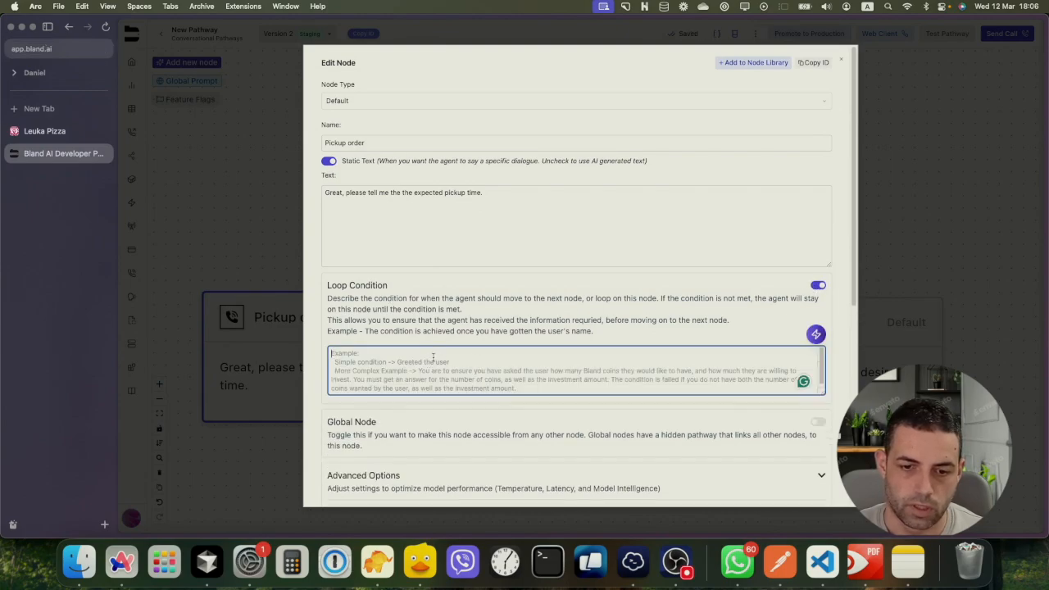
key(cmd+v)
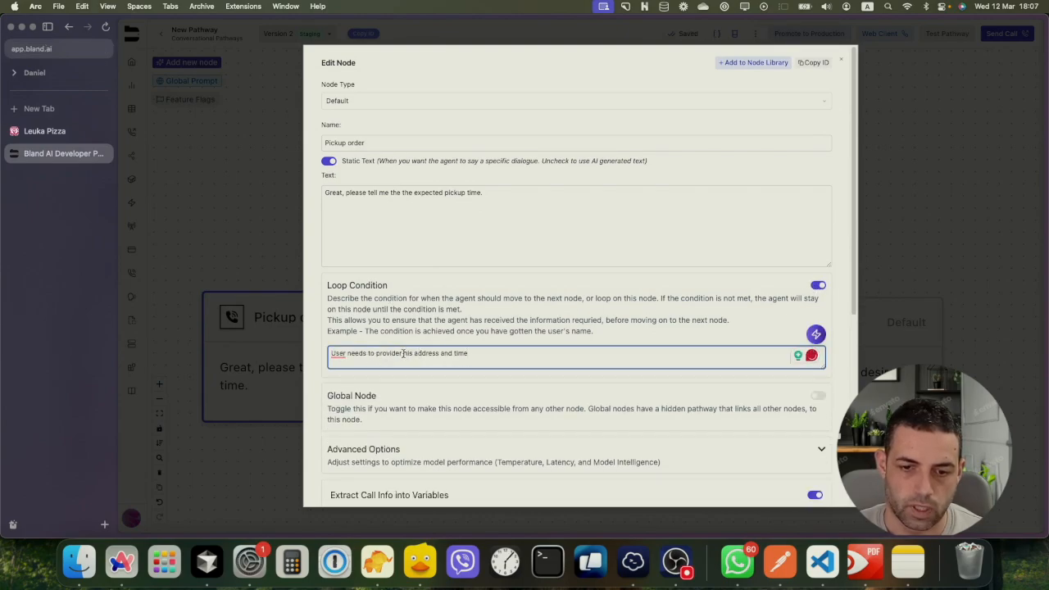
Remove 'his address and' from the condition, accept the 'The user' correction, and save
drag(402, 353, 450, 353)
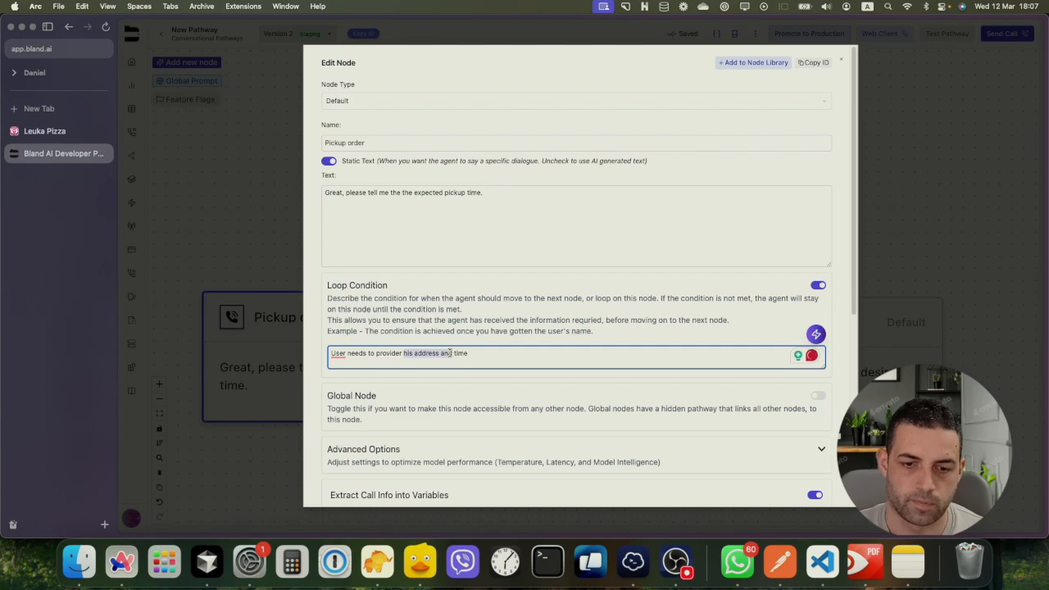
key(BackSpace)
mouse_move(344, 357)
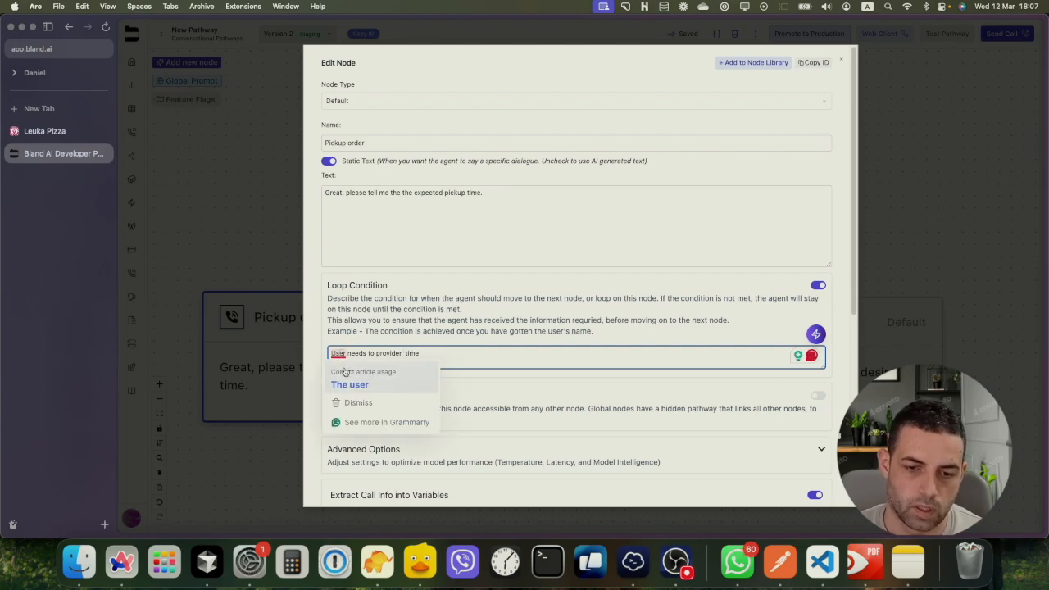
click(349, 384)
scroll(534, 356, down, 4)
click(332, 487)
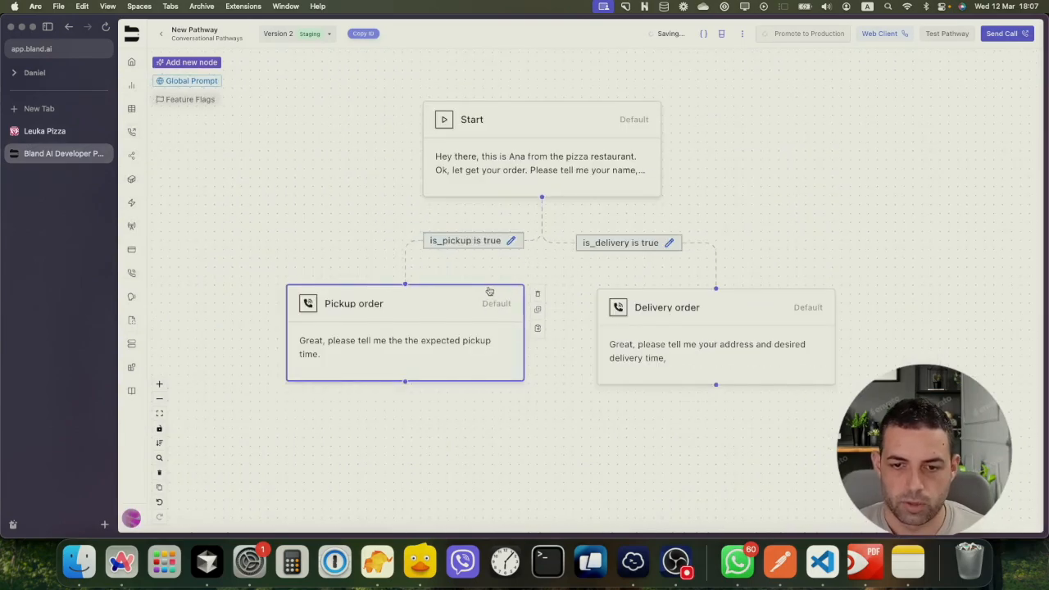
Nudge the Pickup order node left, then zoom out and pan the pathway view
drag(489, 290, 460, 293)
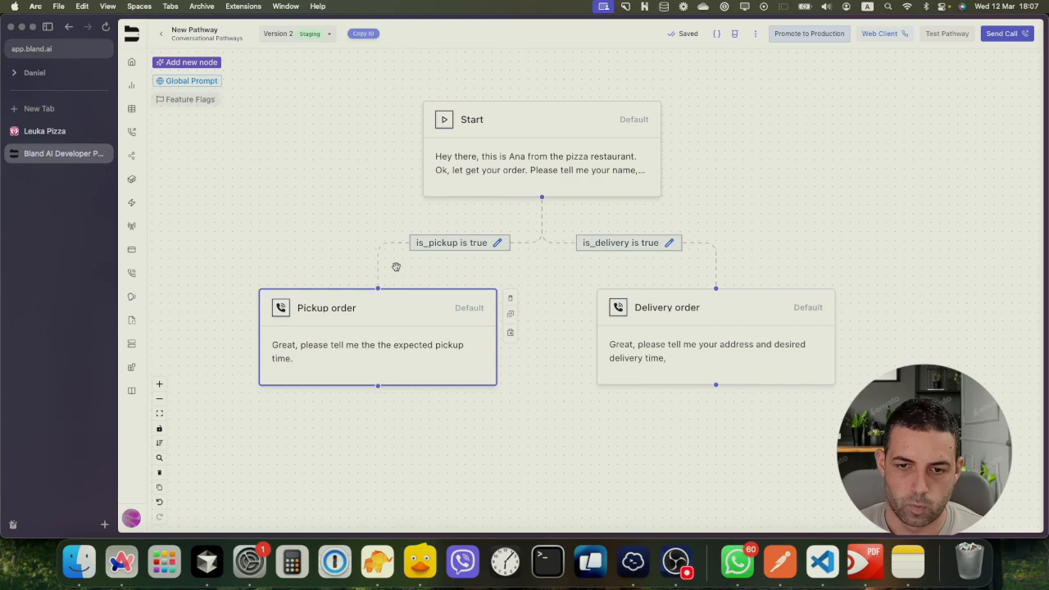
scroll(390, 264, down, 1)
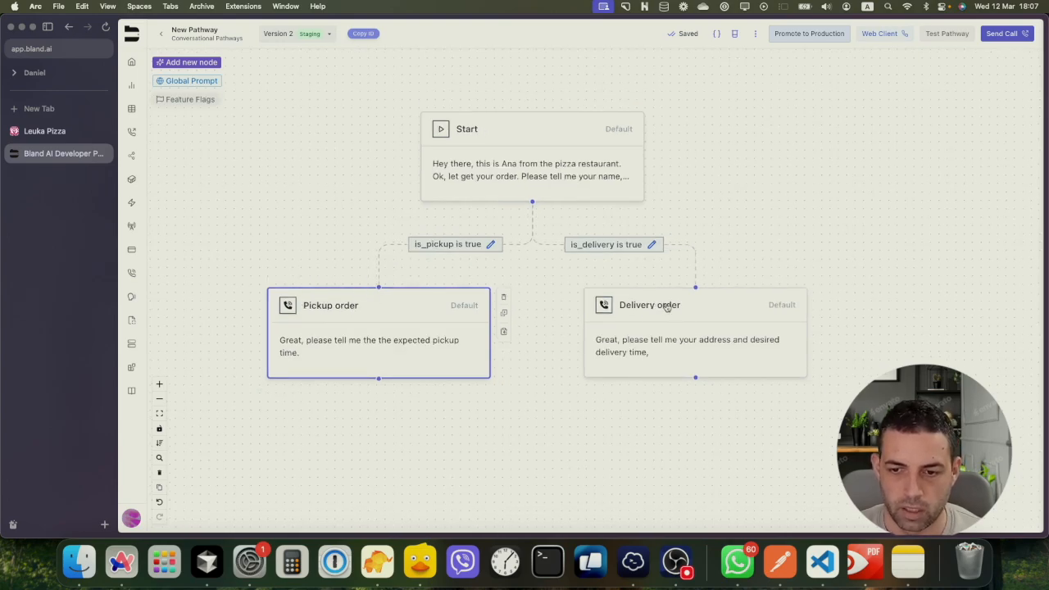
scroll(552, 336, down, 1)
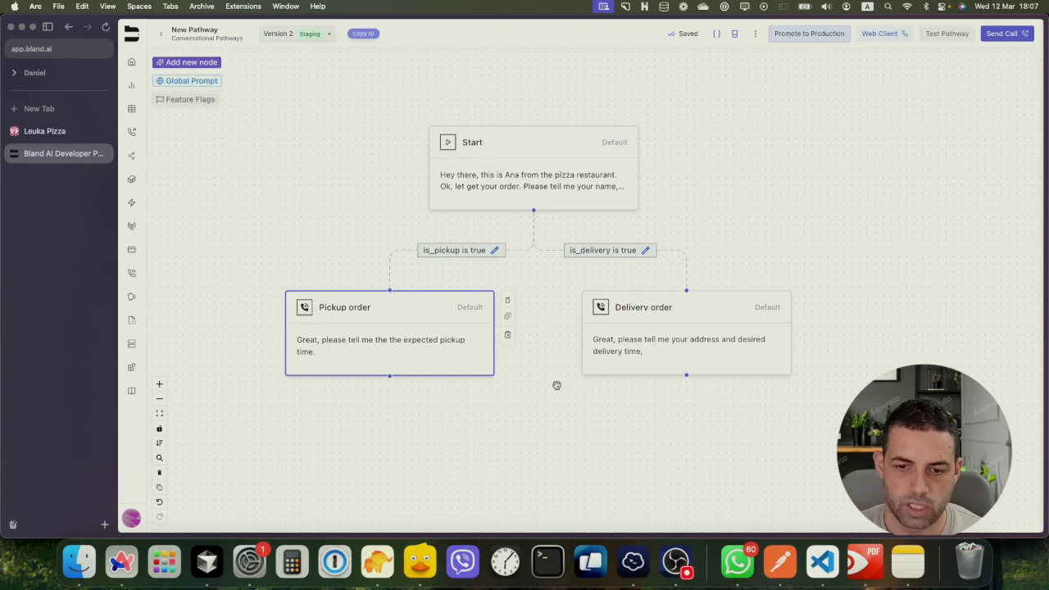
drag(555, 384, 528, 326)
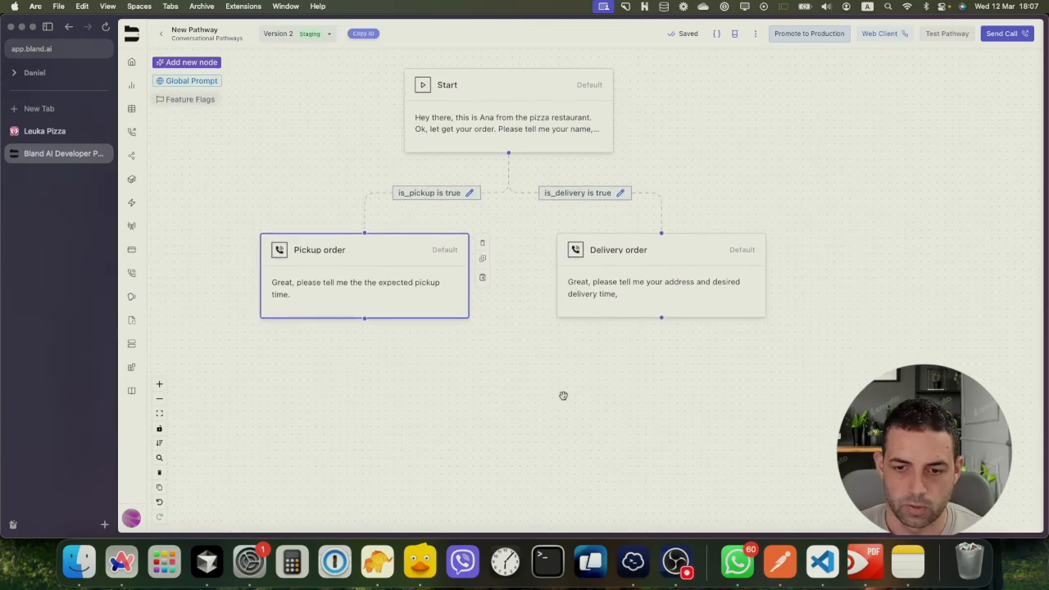
Add a Default Node and place it below the Pickup and Delivery order branches
click(178, 64)
click(774, 278)
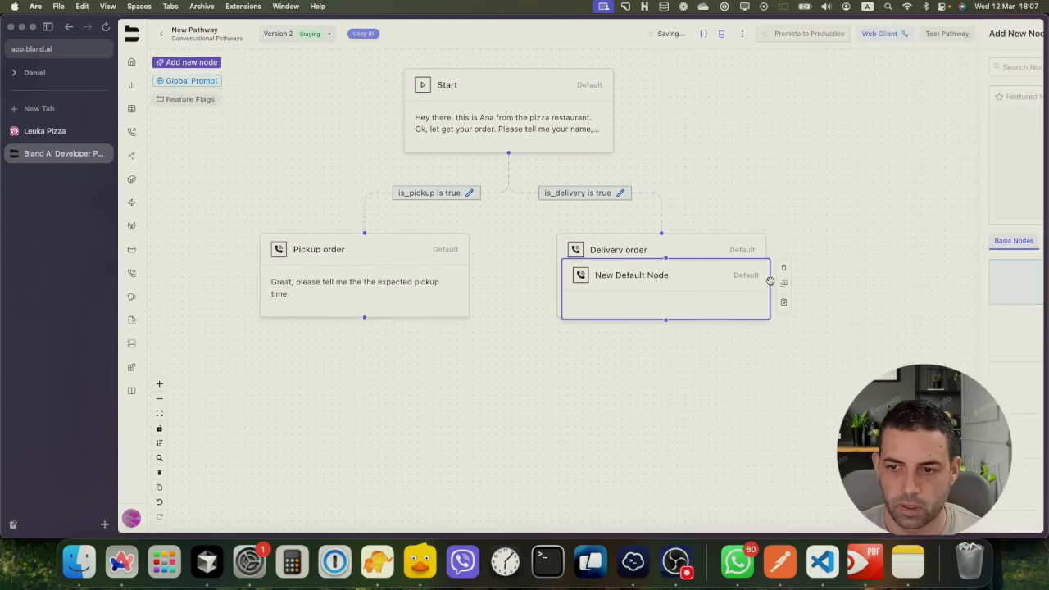
drag(645, 283, 494, 428)
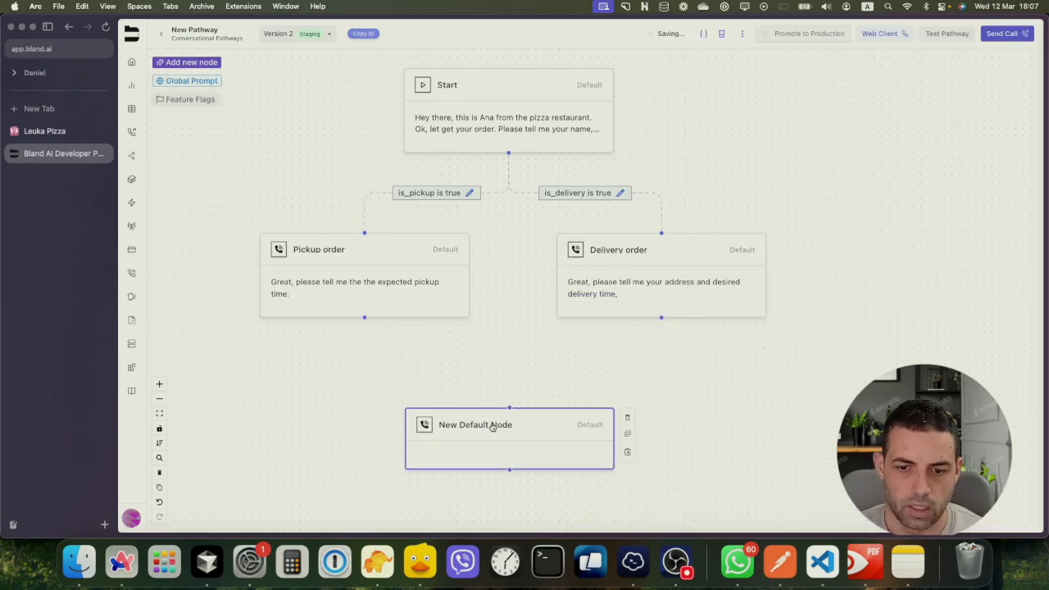
Rename the new node to 'AI Ordering from our menu', keep it Default, and save
click(497, 426)
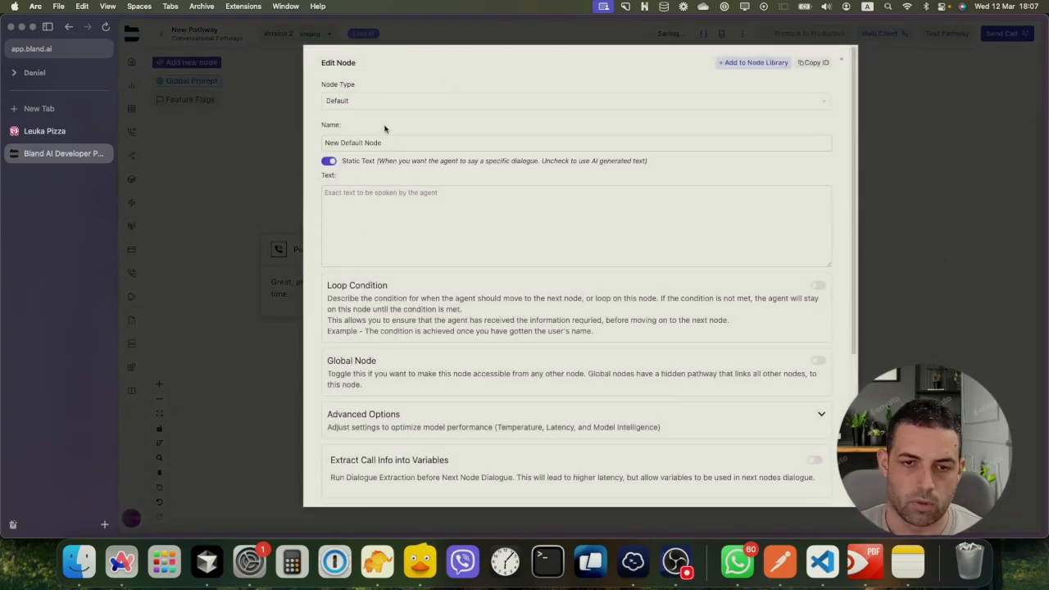
drag(400, 142, 317, 146)
text(AI)
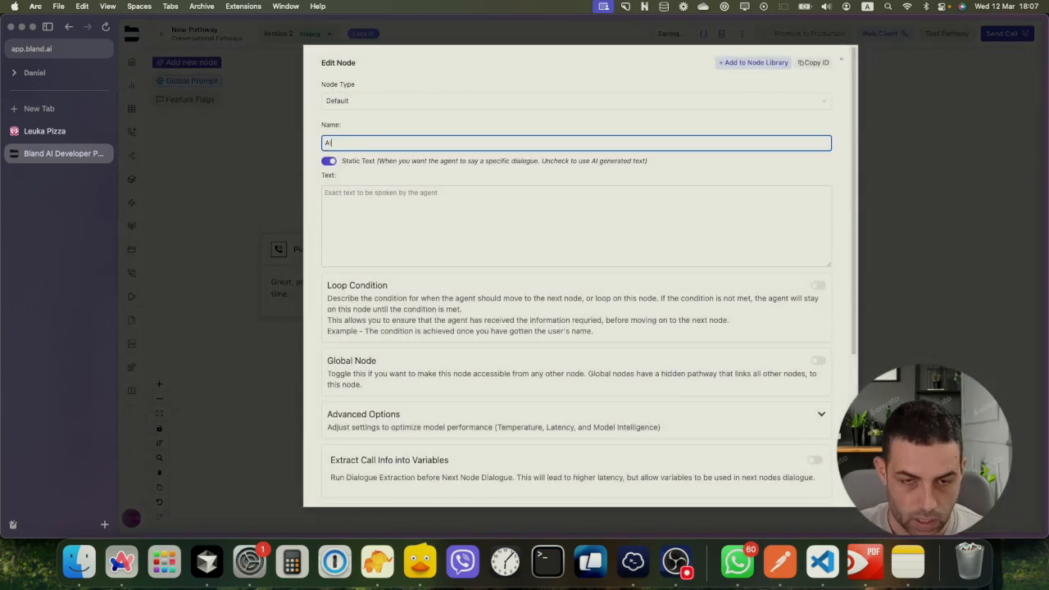
text( Orderin)
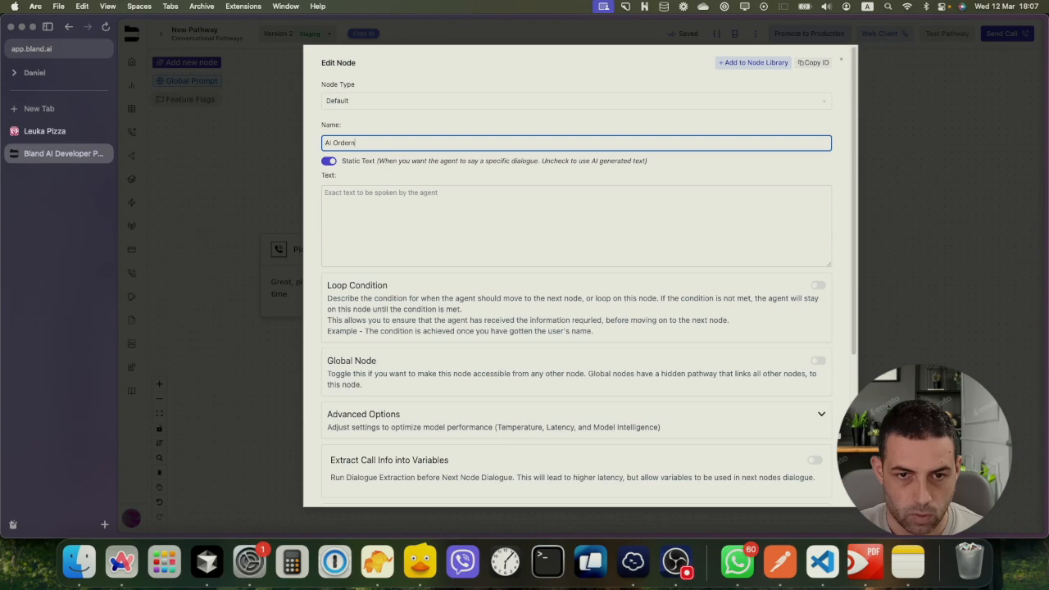
text(g from)
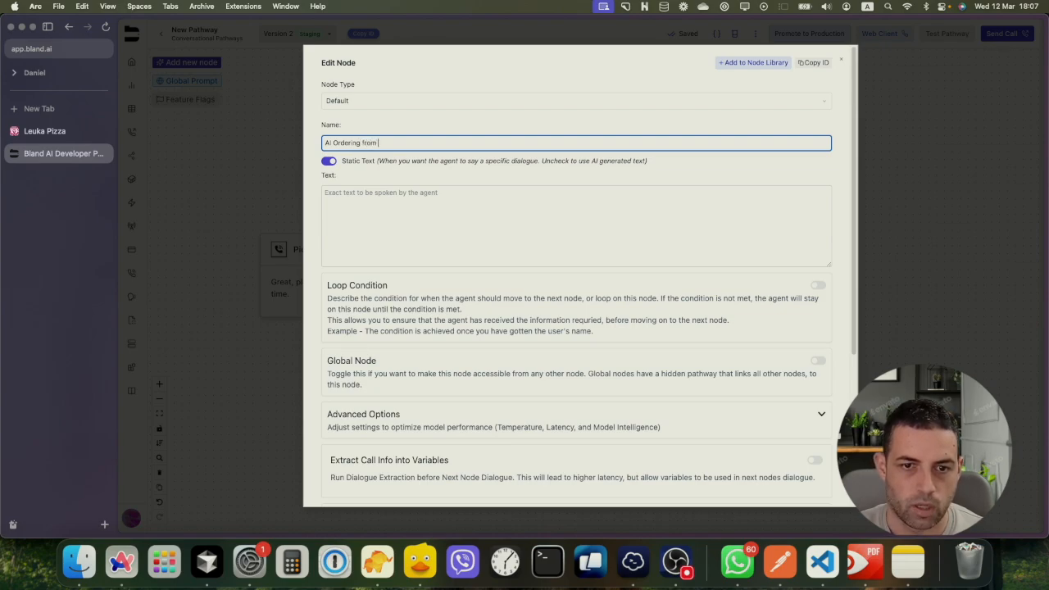
text( our m)
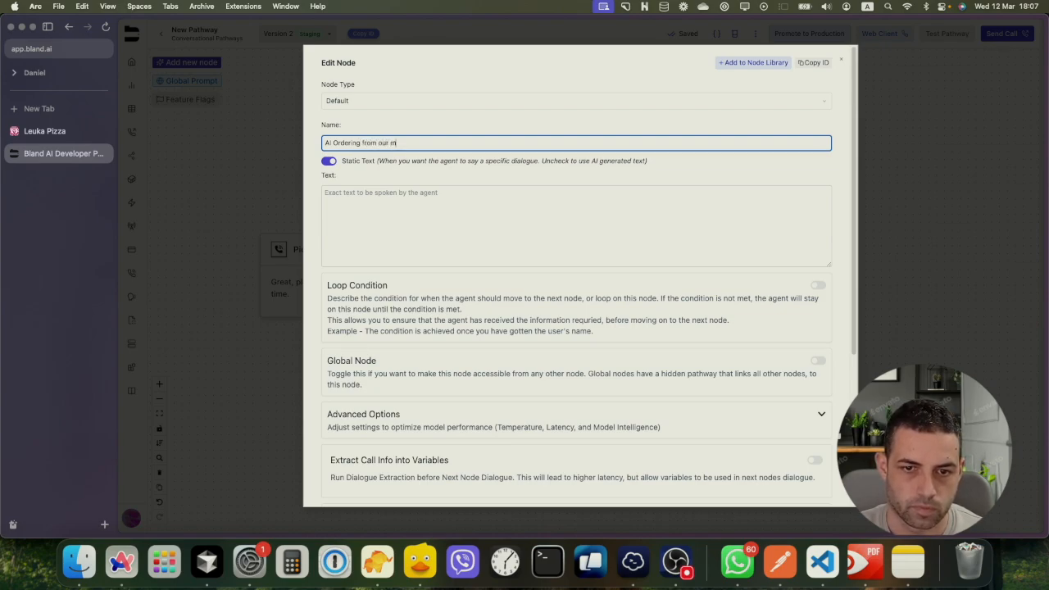
text(enu)
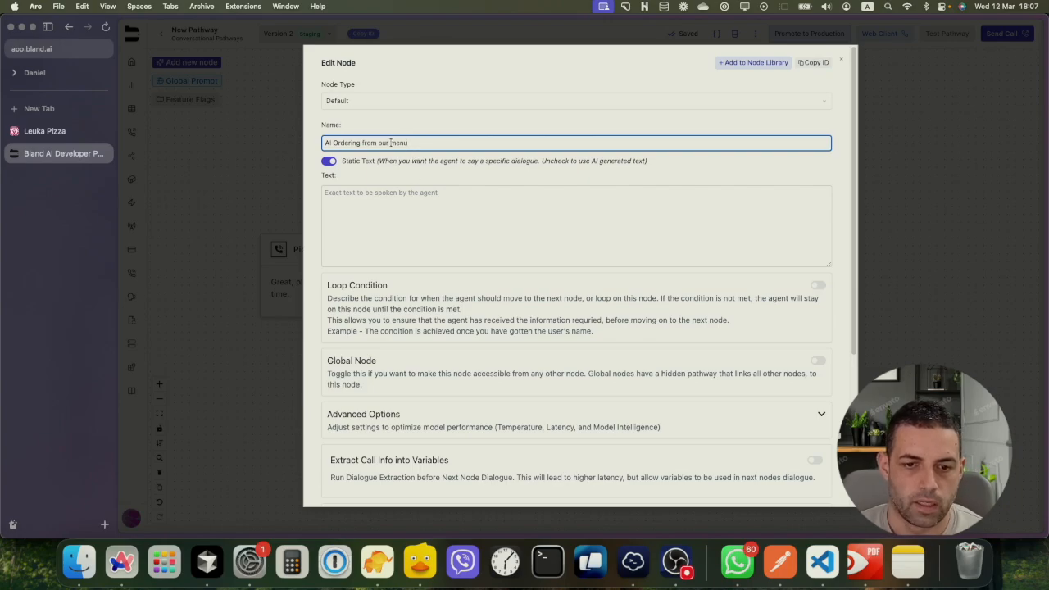
click(357, 102)
click(365, 102)
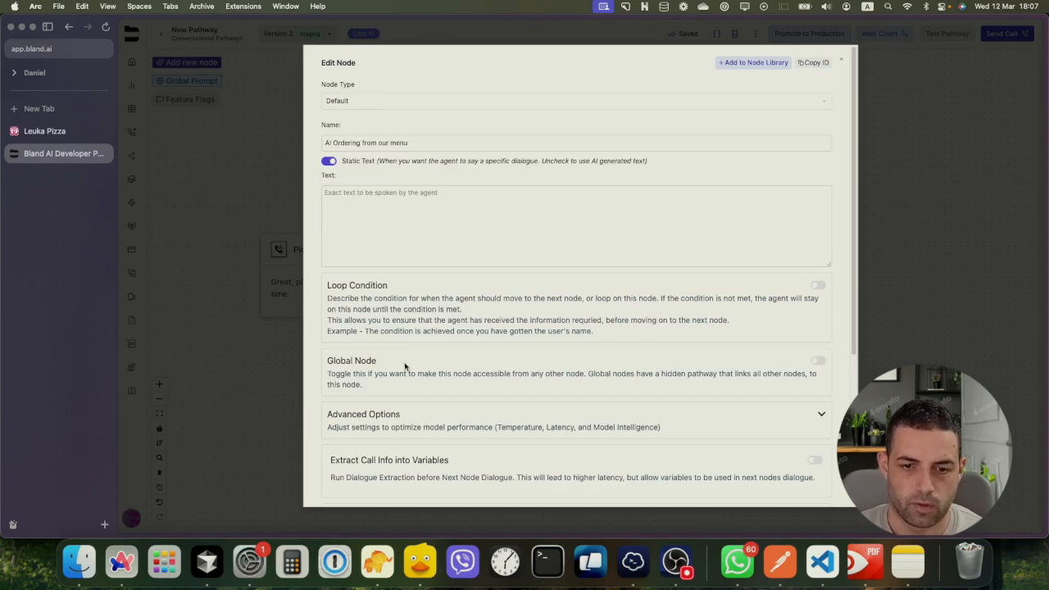
scroll(404, 366, down, 5)
click(331, 490)
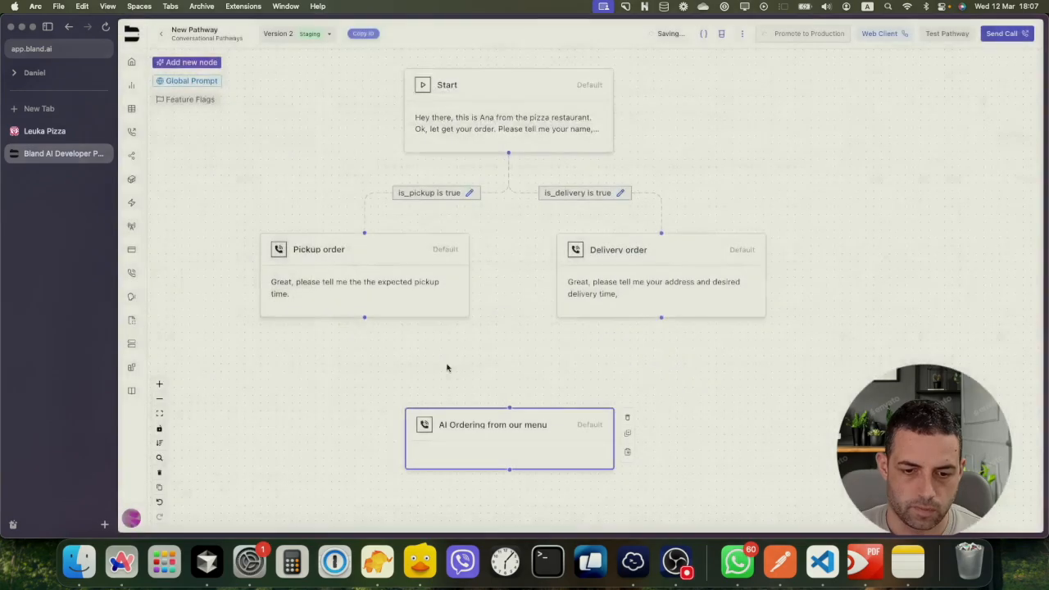
Change the 'AI Ordering from our menu' node type to Large Text and focus its plain text content box
click(483, 432)
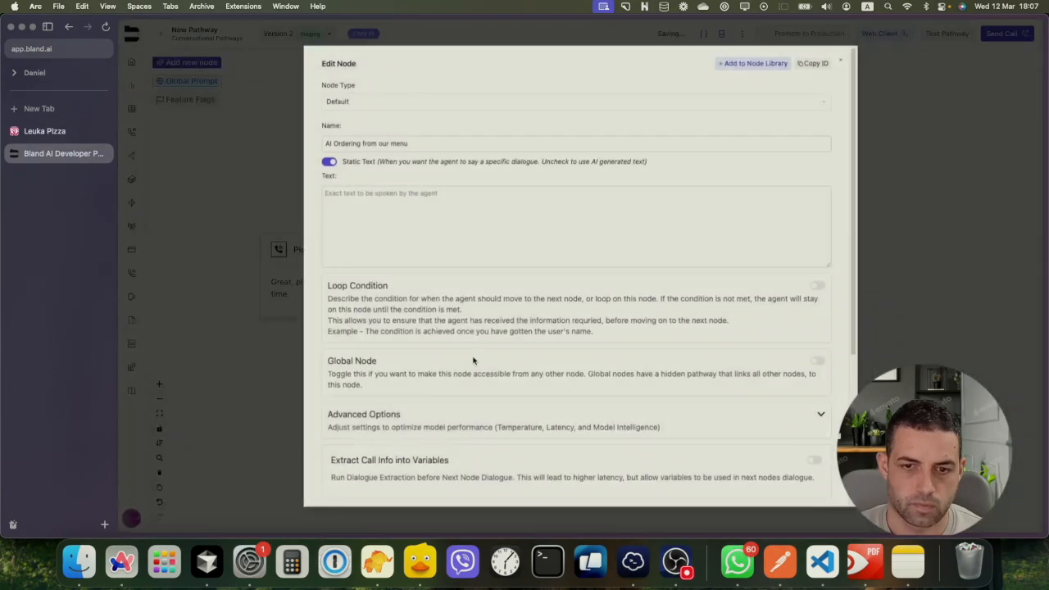
click(345, 103)
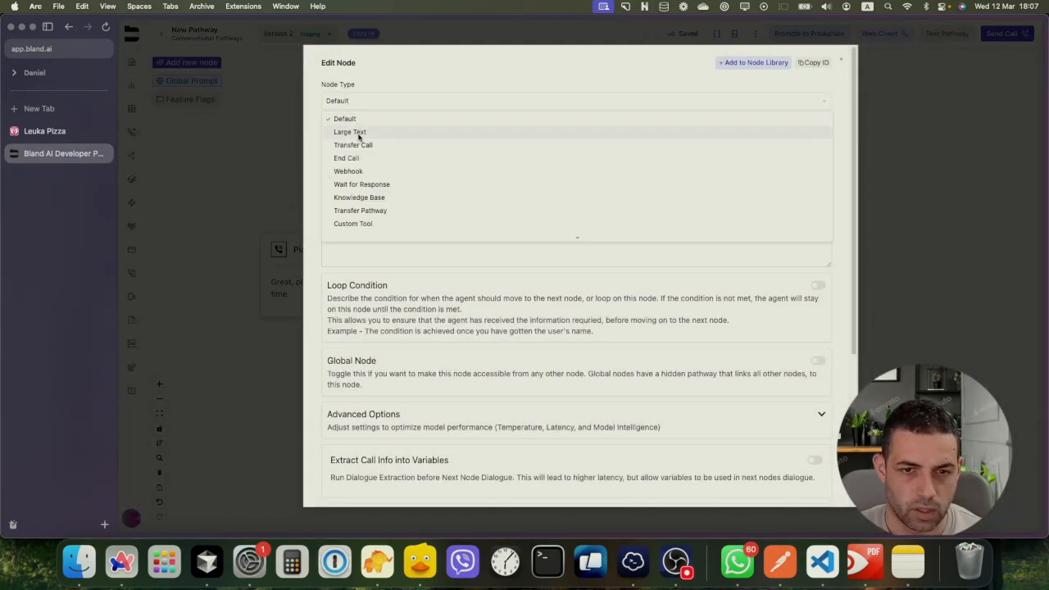
click(358, 134)
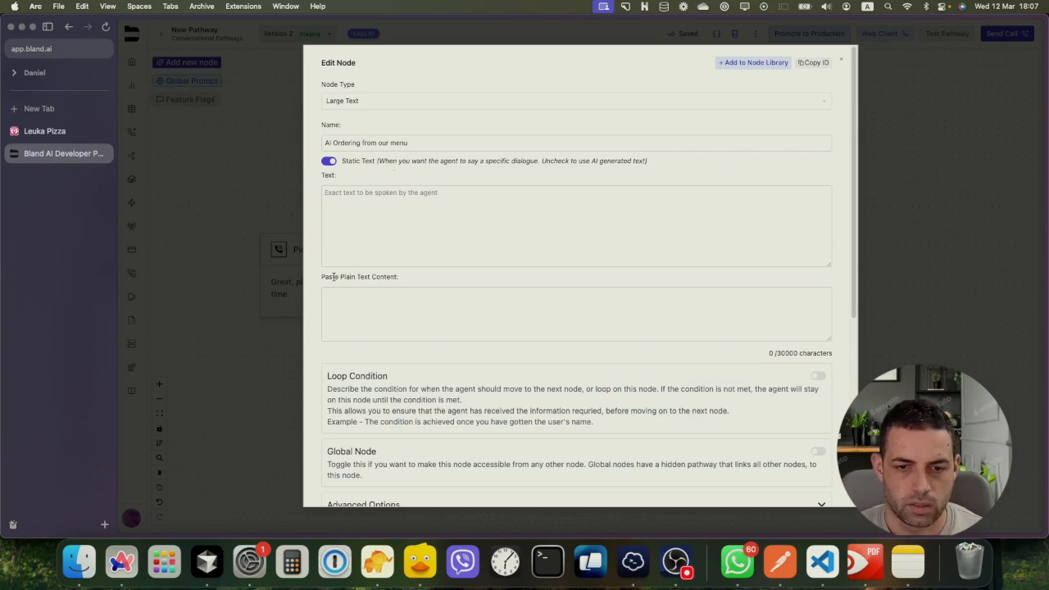
drag(332, 276, 372, 277)
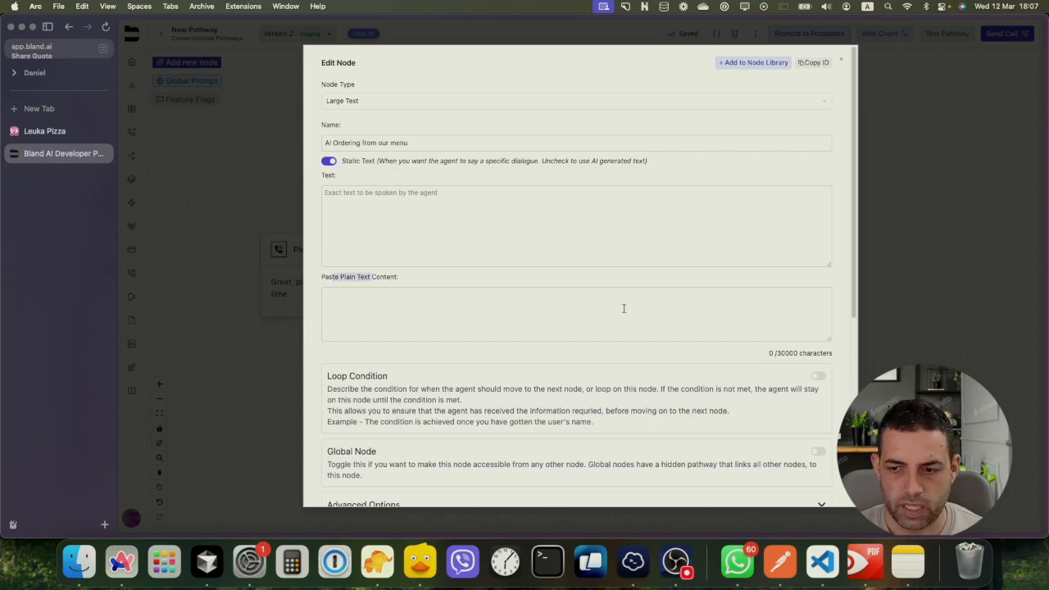
click(778, 353)
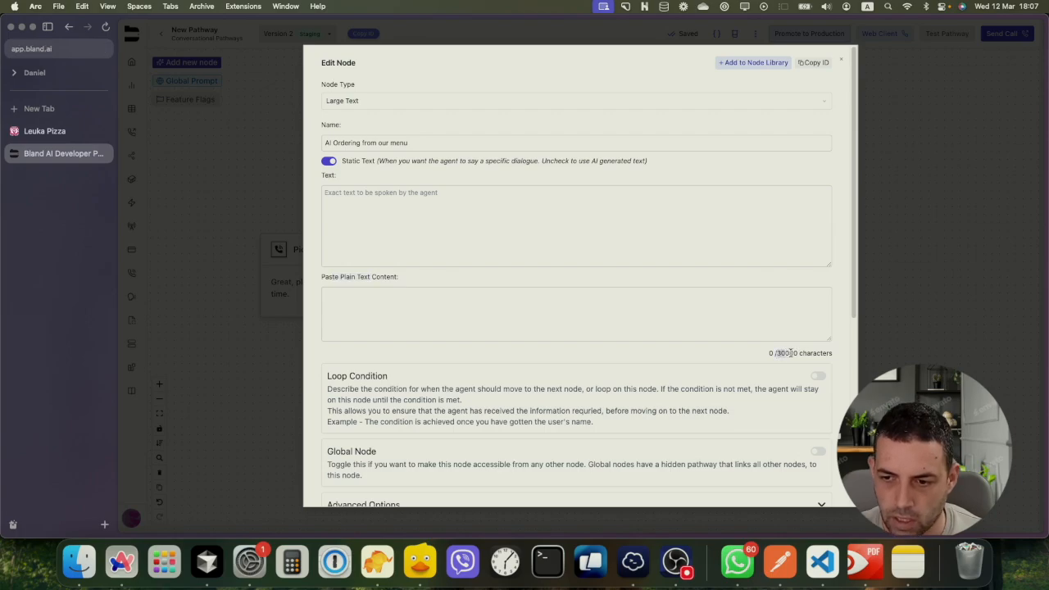
click(405, 322)
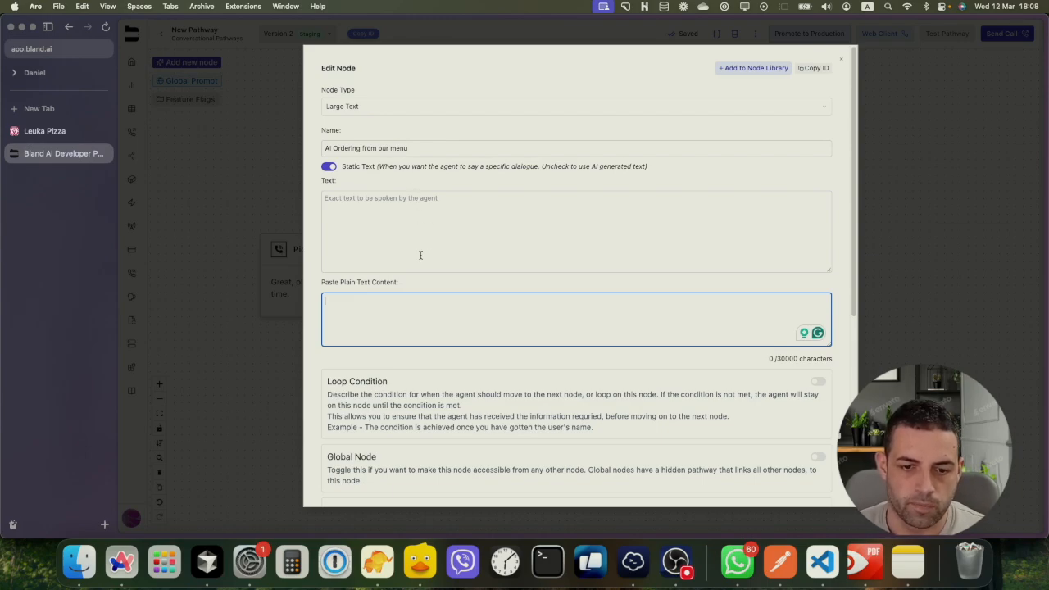
scroll(421, 254, down, 2)
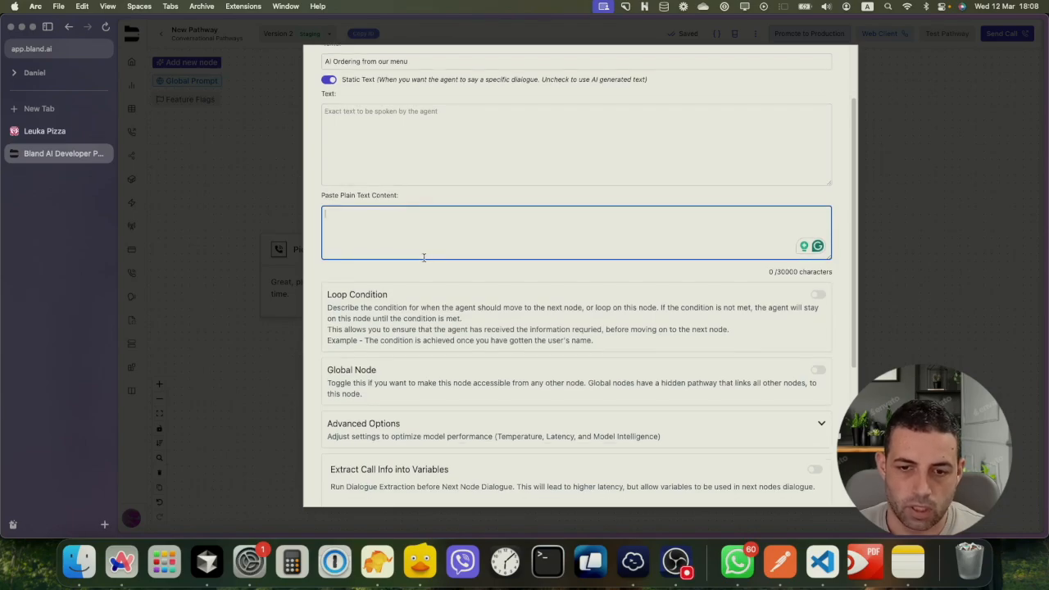
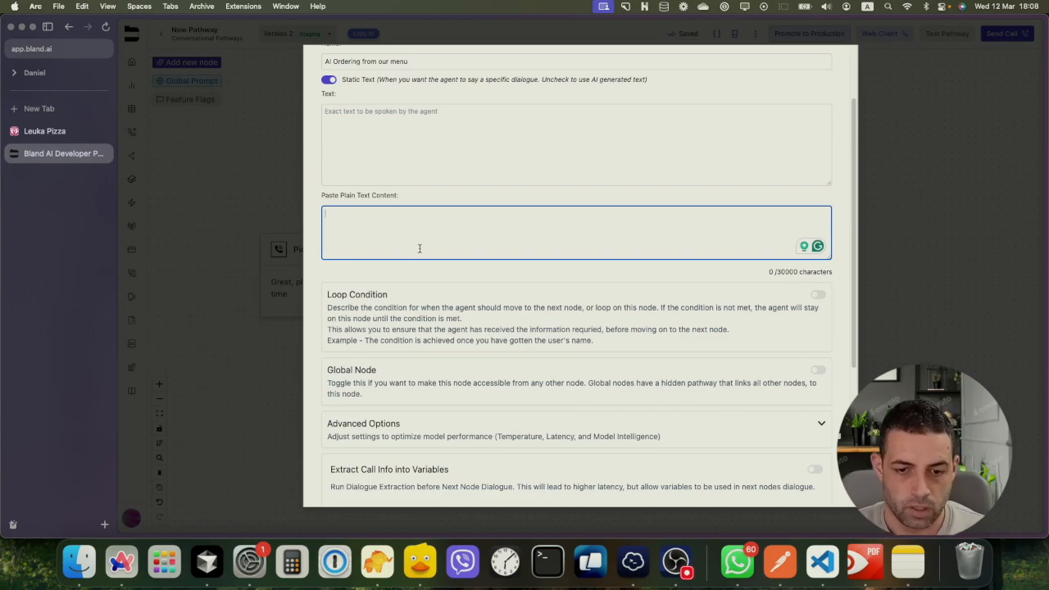
Turn off Static Text on the 'AI Ordering from our menu' node to reveal an empty Prompt field
scroll(422, 236, up, 2)
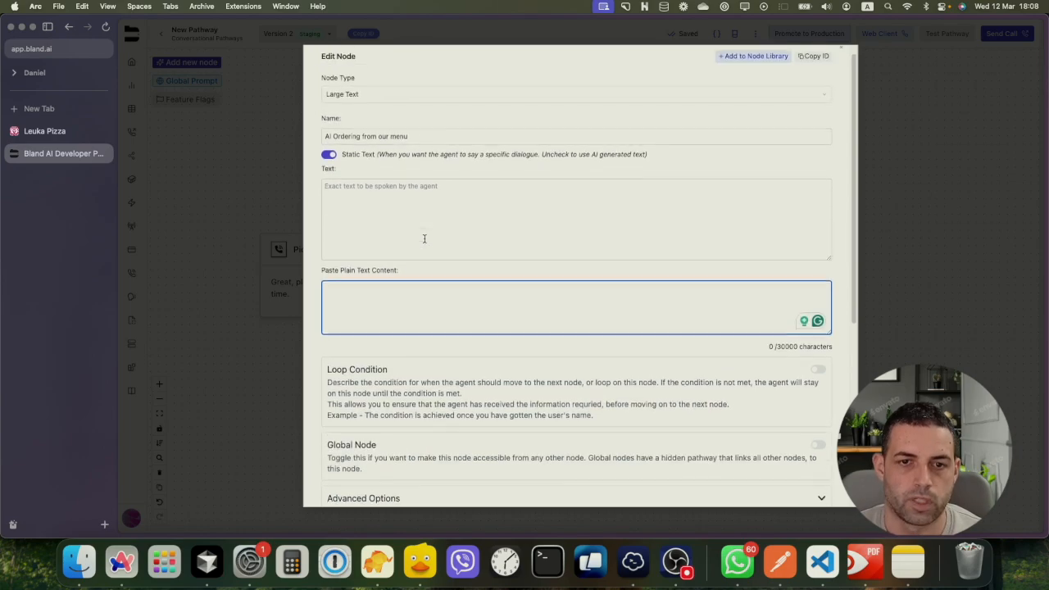
click(353, 196)
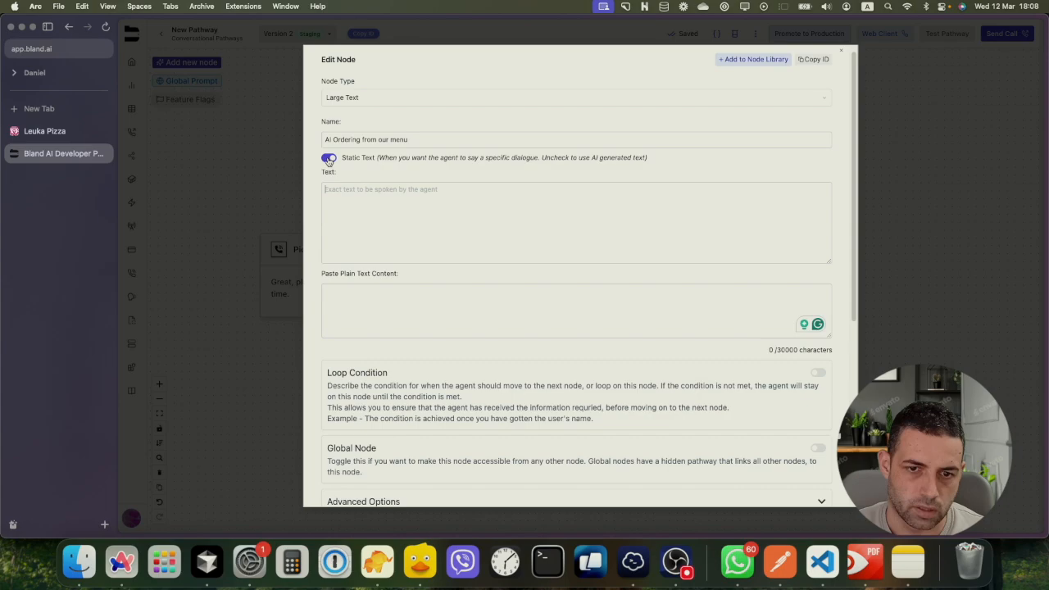
click(329, 160)
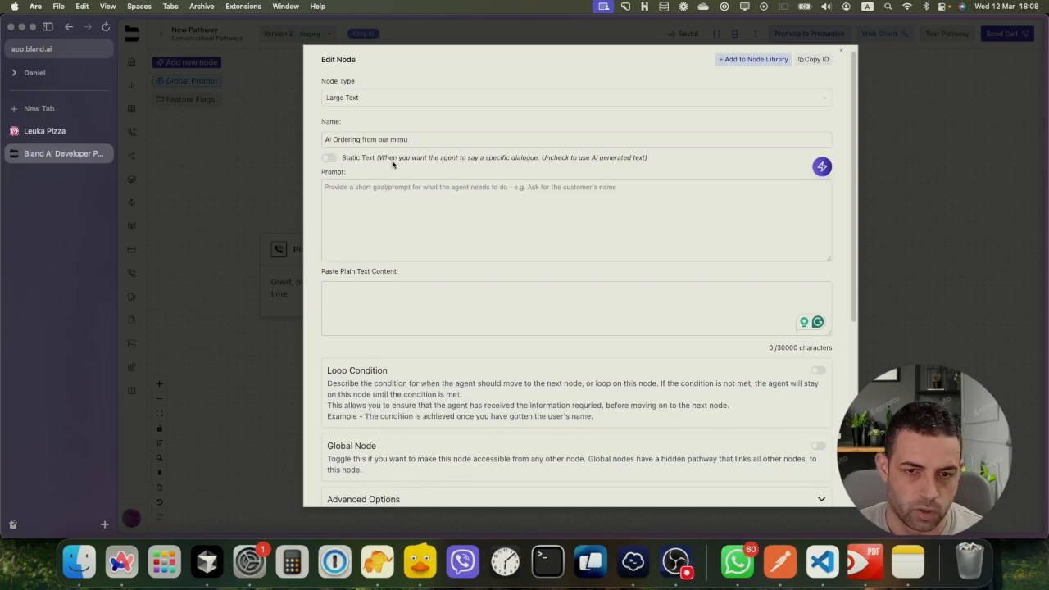
scroll(473, 241, up, 1)
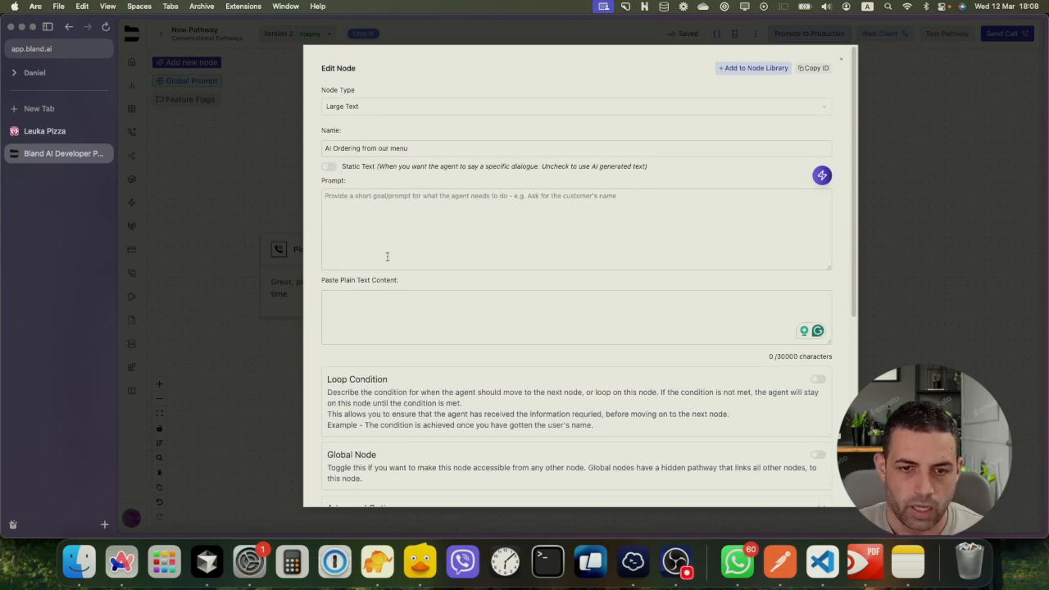
click(374, 302)
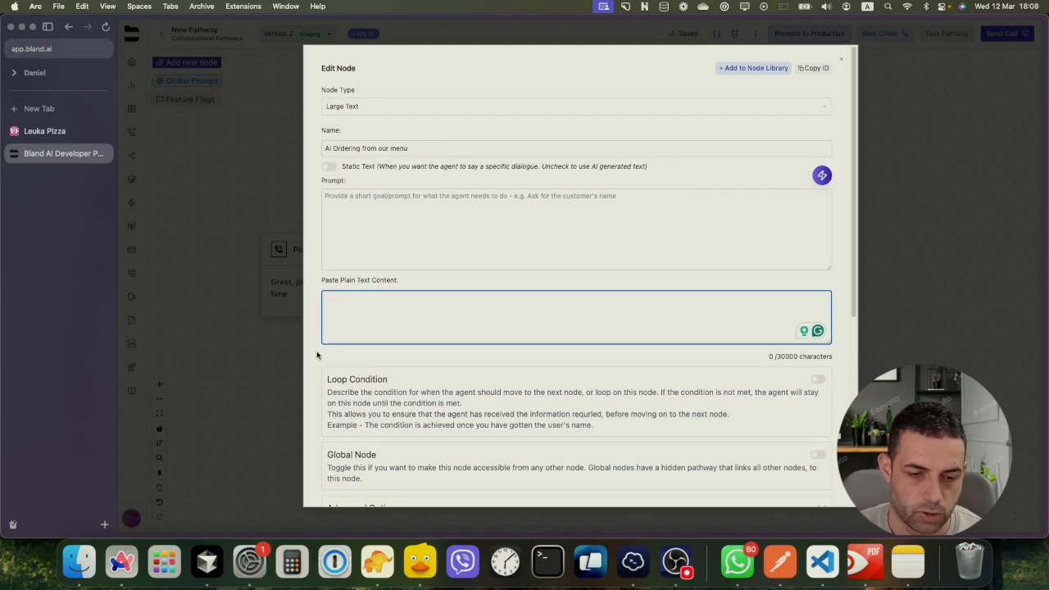
Scroll the Leuka Pizza menu from Caprese Salad down to the Lasagna dishes, then return to Postman
click(72, 133)
scroll(248, 175, down, 5)
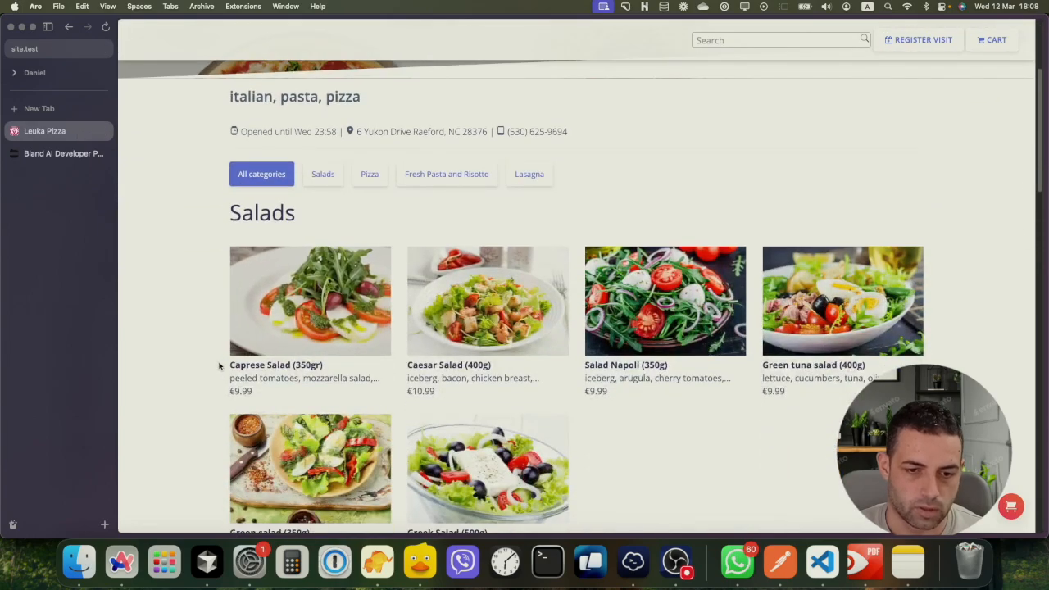
drag(219, 366, 269, 398)
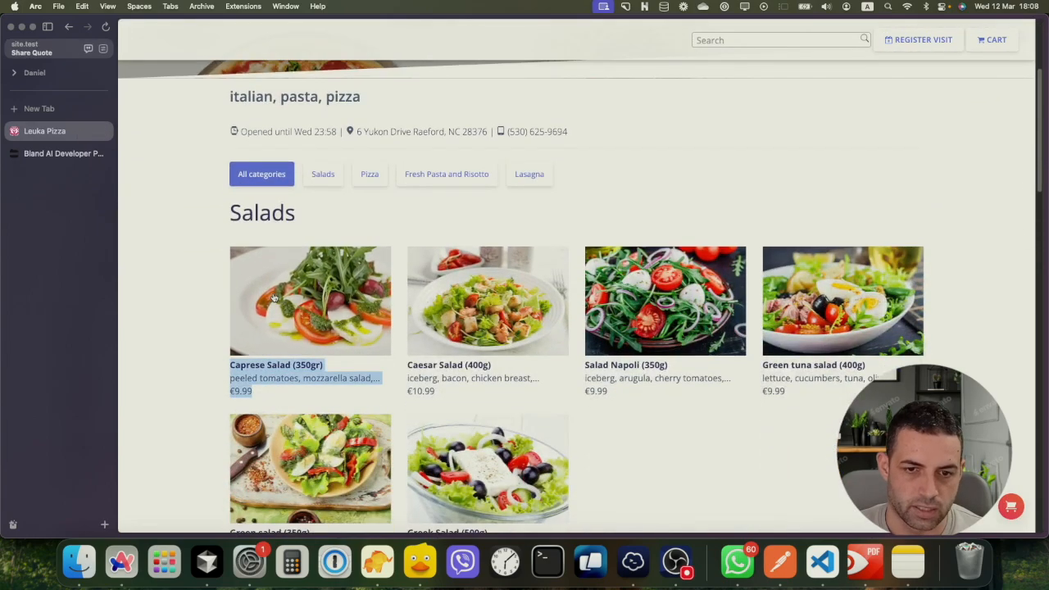
scroll(401, 288, down, 6)
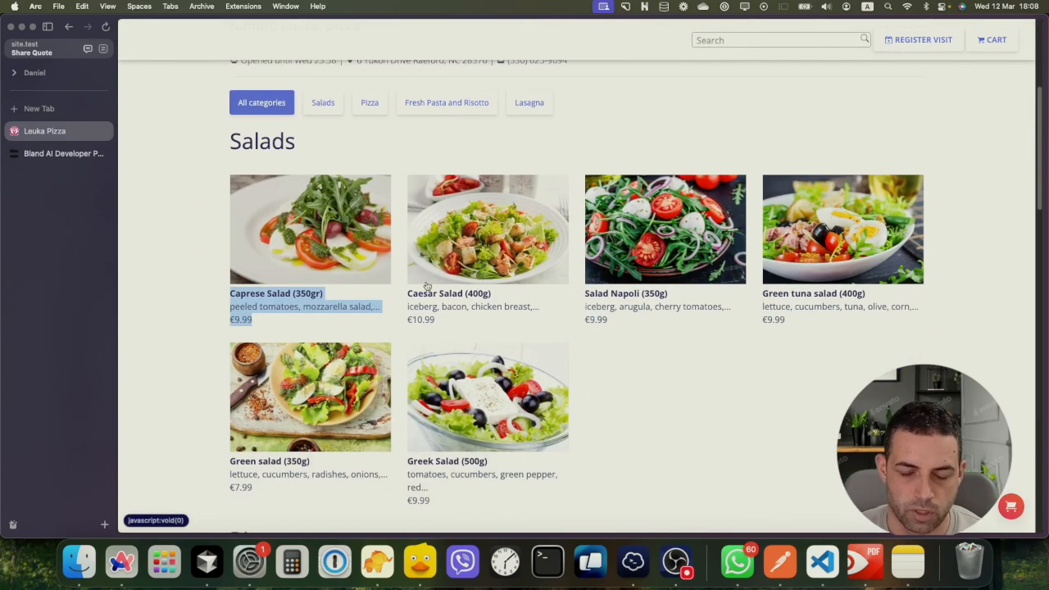
scroll(426, 285, down, 15)
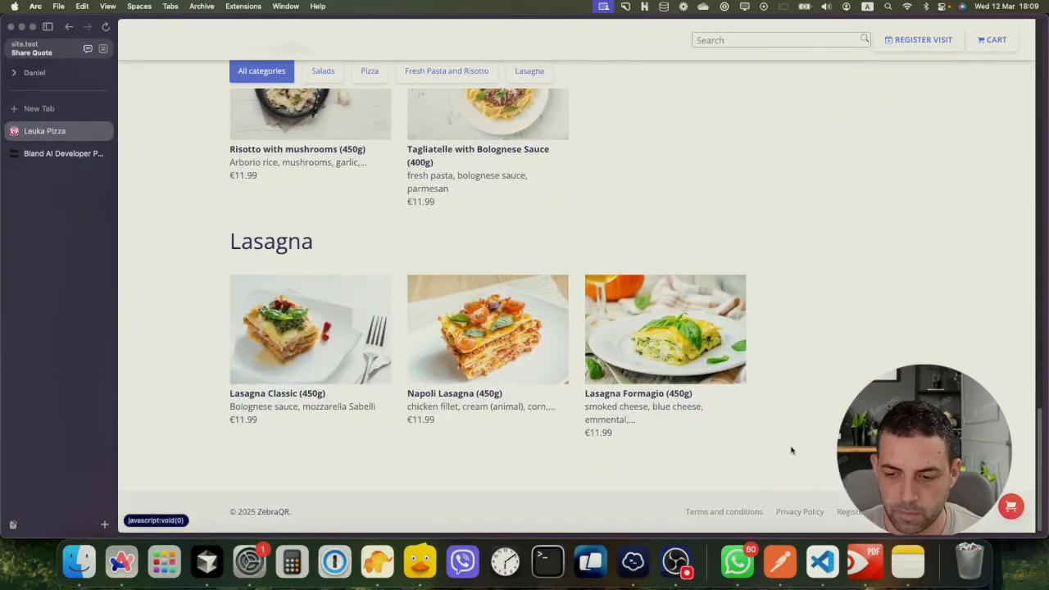
click(785, 560)
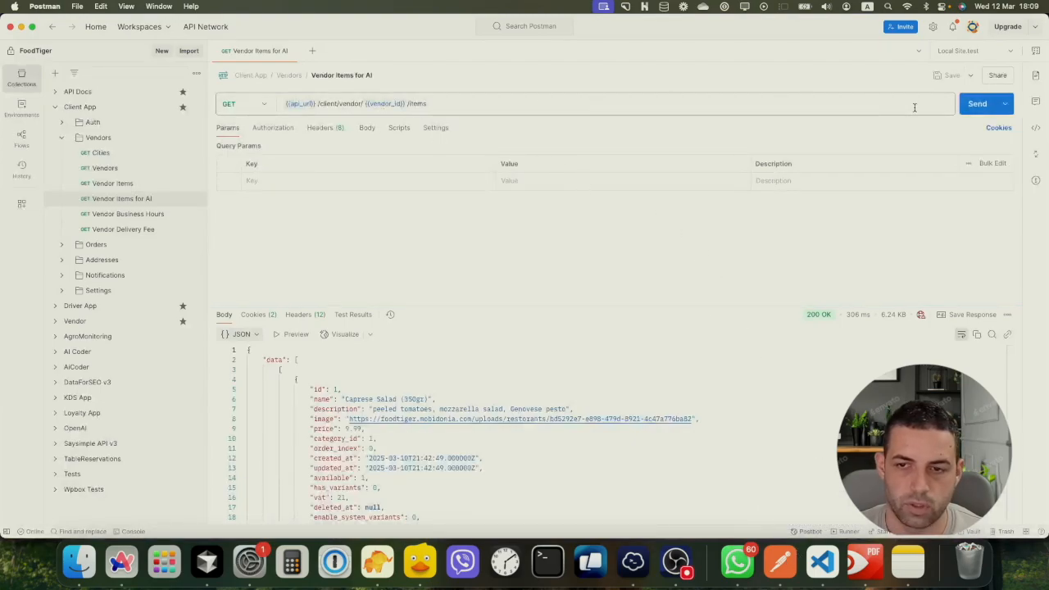
Resend the Vendor Items for AI request, collapse the top response items and re-expand Caprese Salad
click(977, 105)
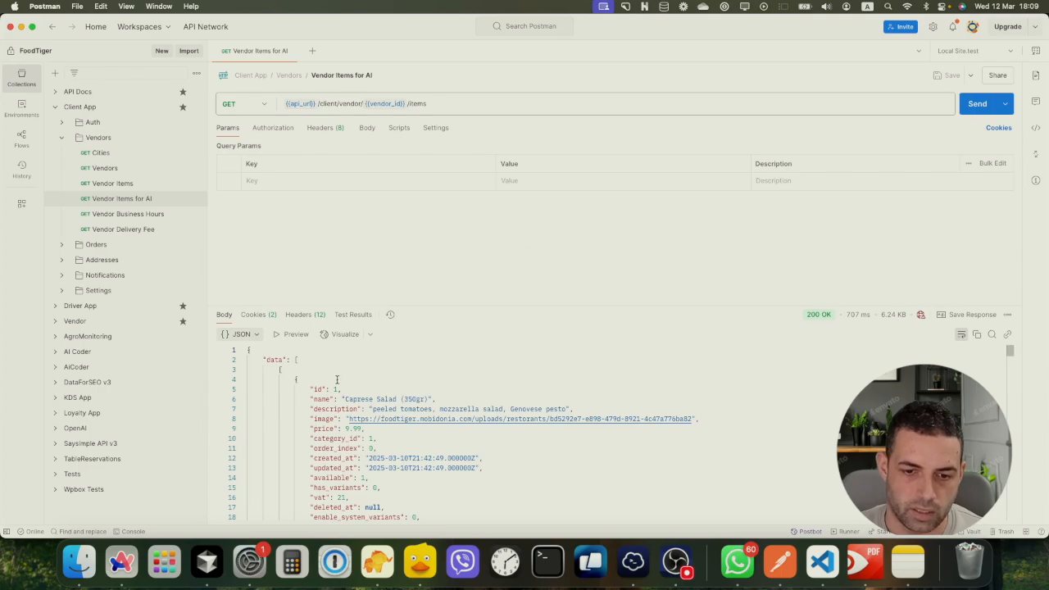
scroll(337, 380, down, 3)
scroll(337, 380, up, 3)
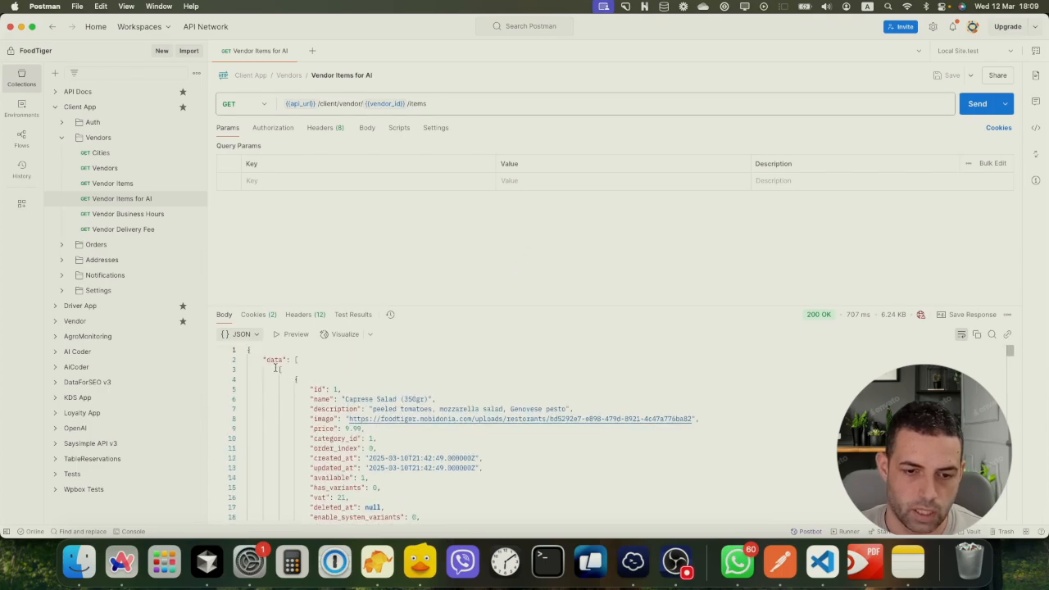
click(242, 370)
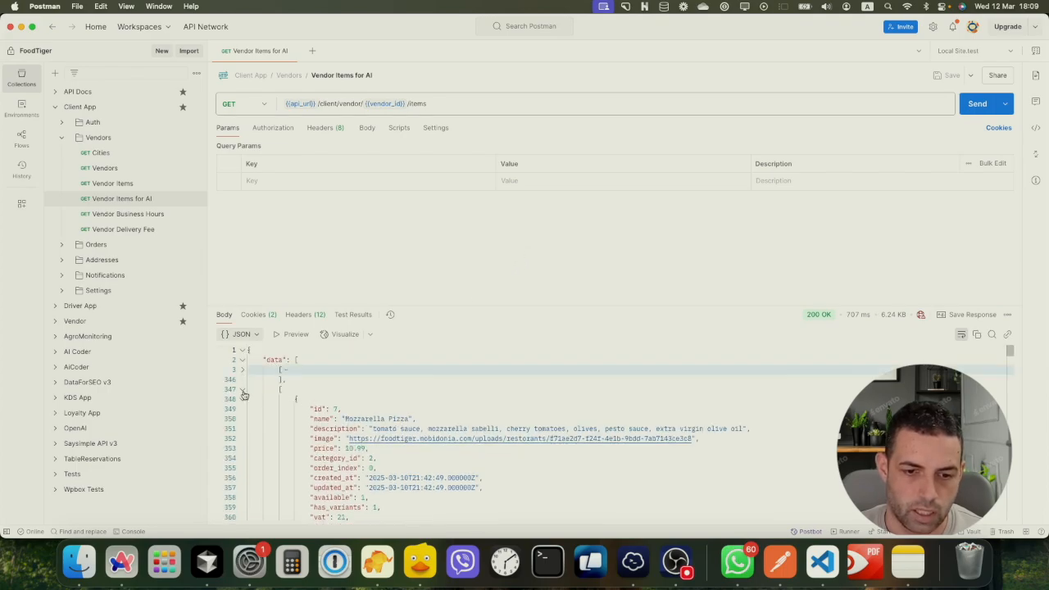
click(242, 390)
click(241, 409)
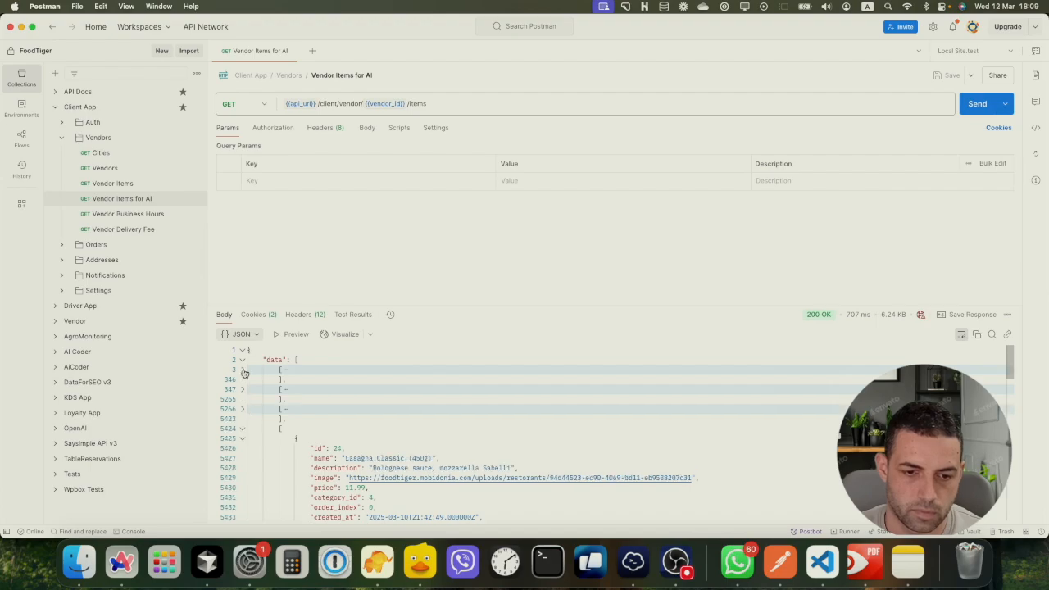
click(243, 370)
Look through the Caprese Salad fields, highlighting its image URL, category_id and deleted_at
scroll(320, 393, down, 2)
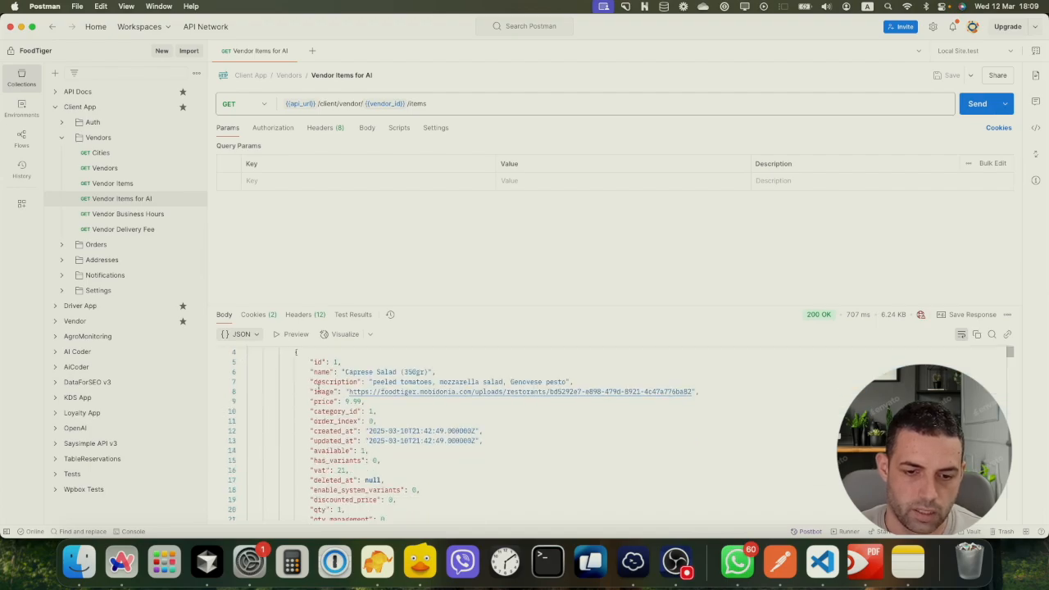
scroll(318, 396, down, 2)
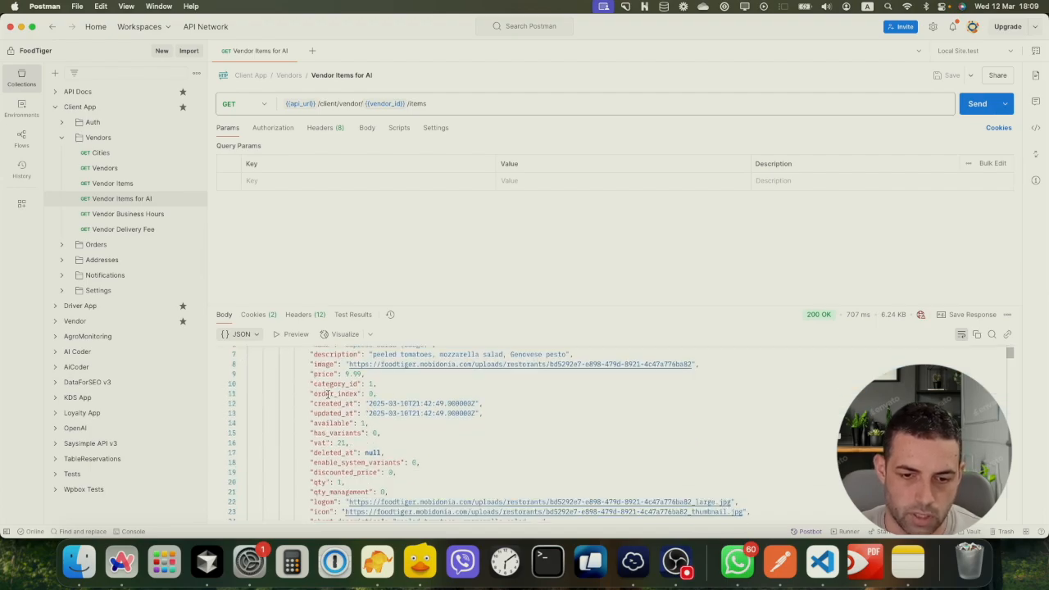
scroll(344, 430, down, 10)
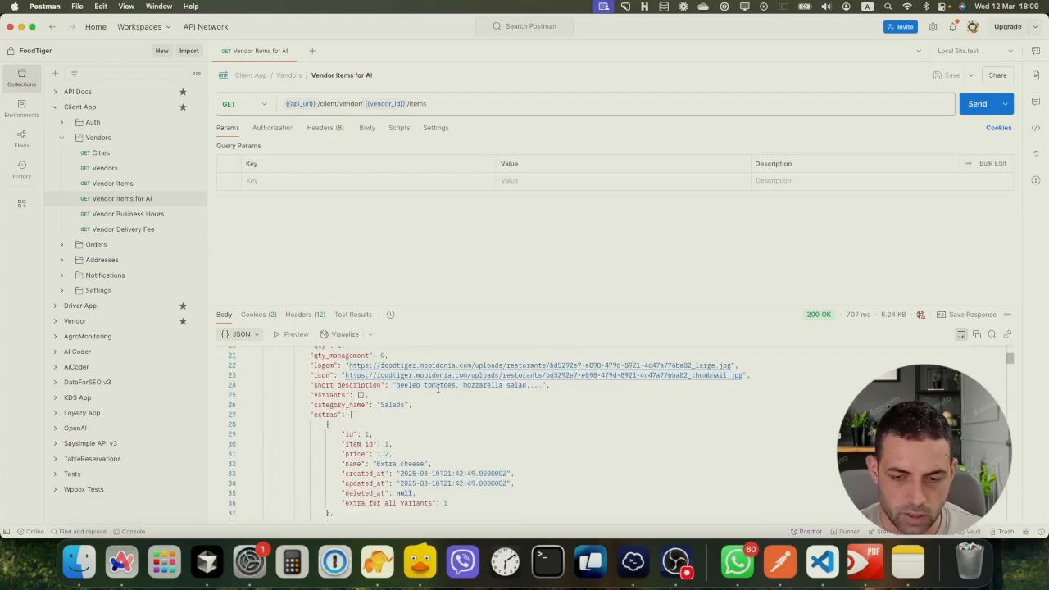
scroll(438, 388, up, 14)
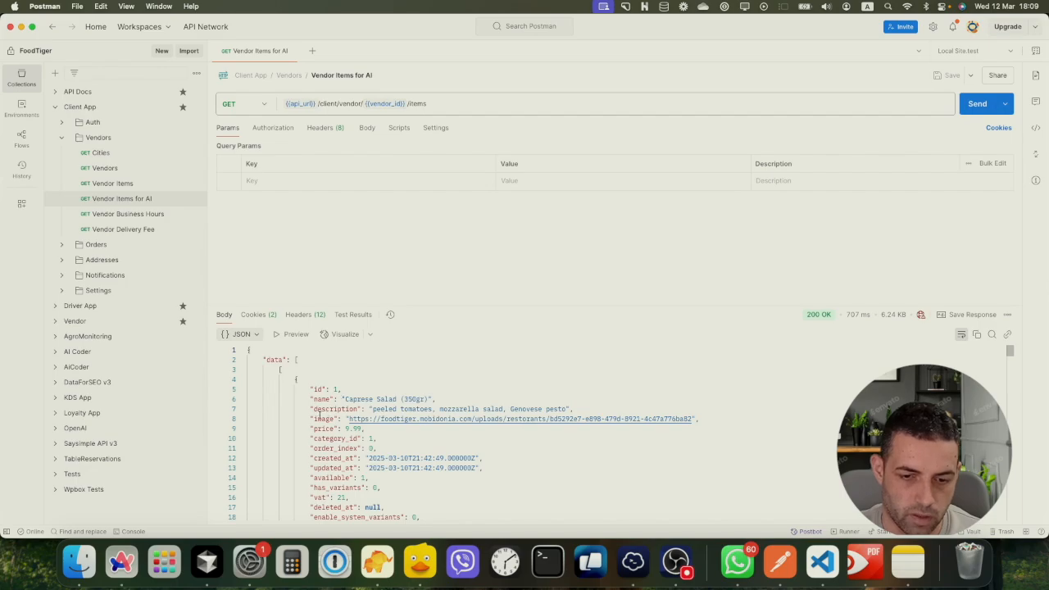
drag(319, 419, 703, 419)
click(703, 419)
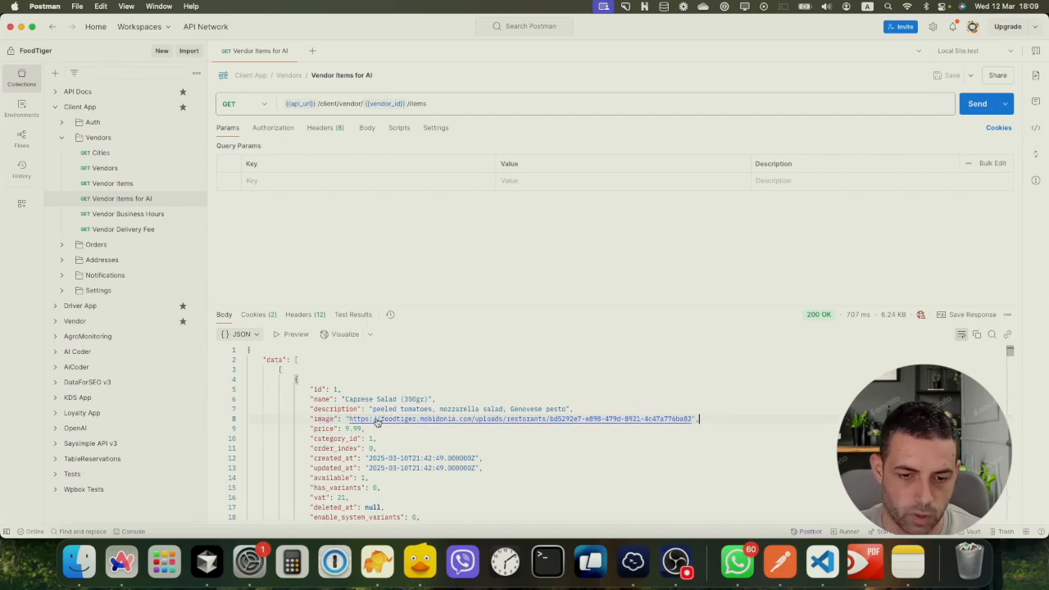
scroll(366, 422, down, 3)
drag(311, 383, 378, 384)
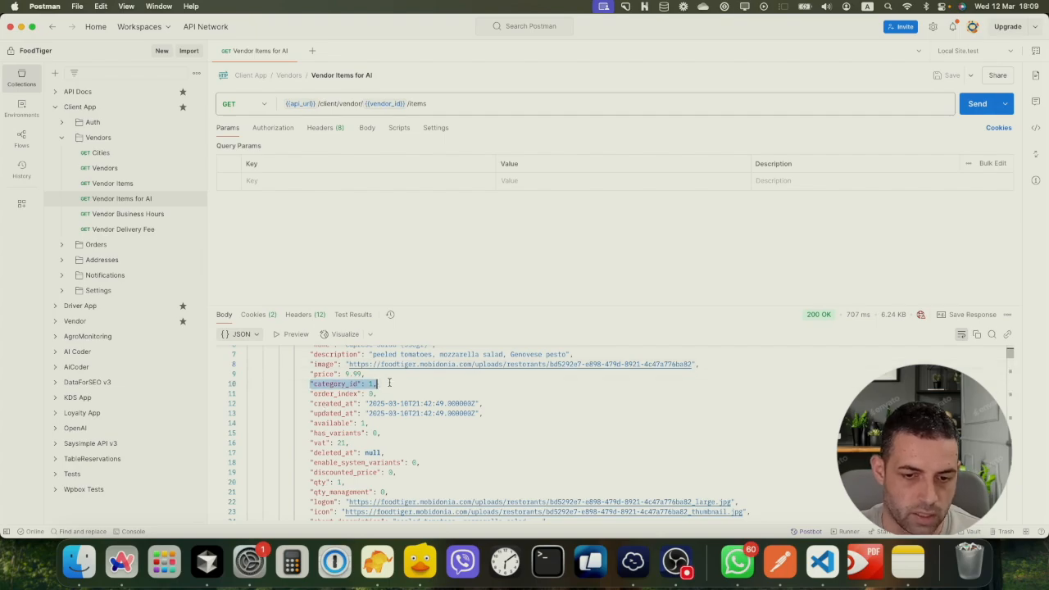
scroll(357, 383, down, 3)
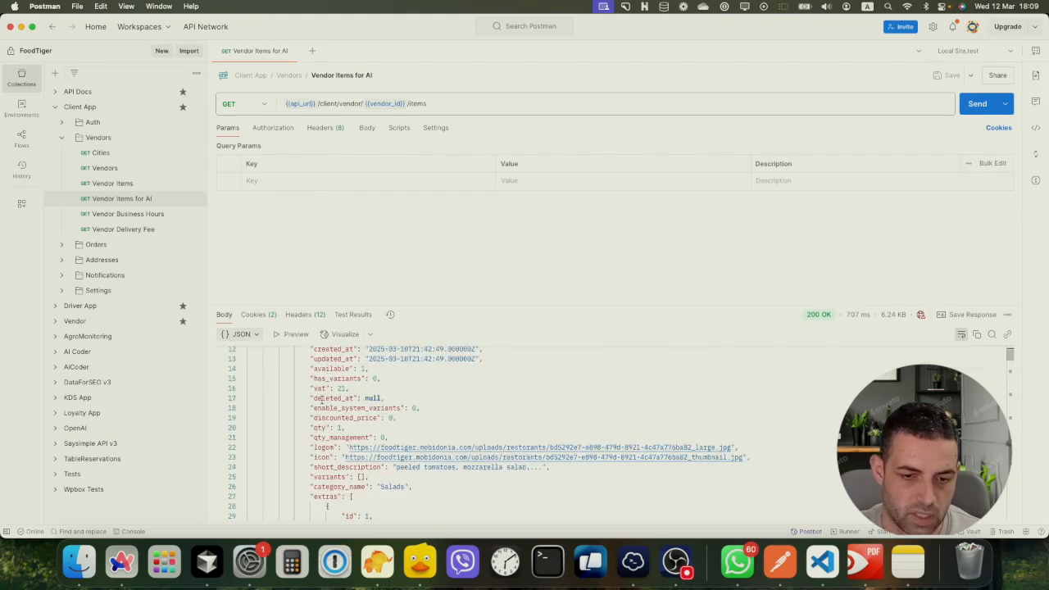
drag(321, 398, 339, 399)
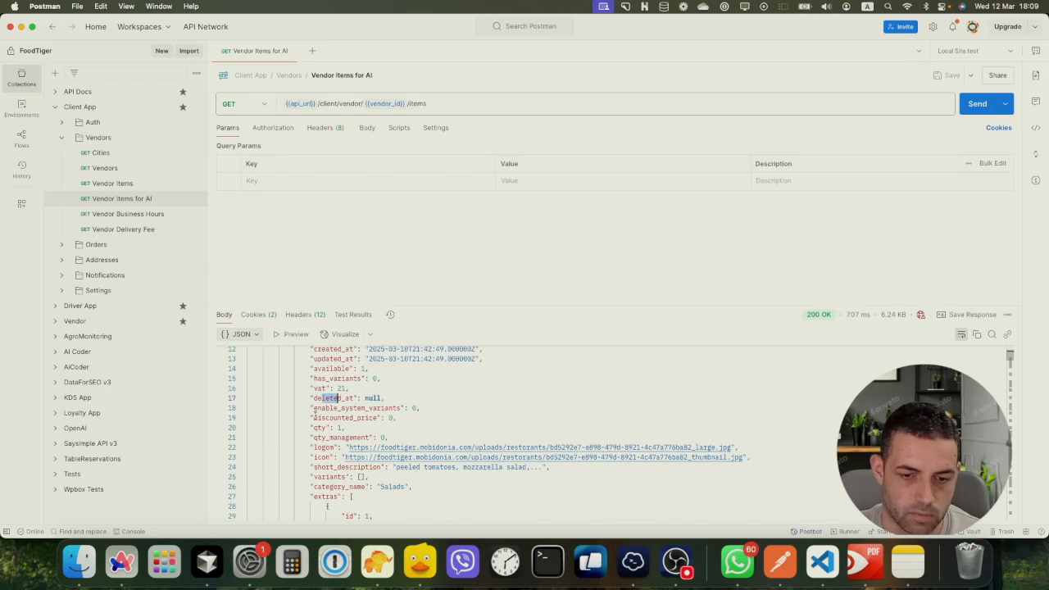
scroll(318, 427, down, 1)
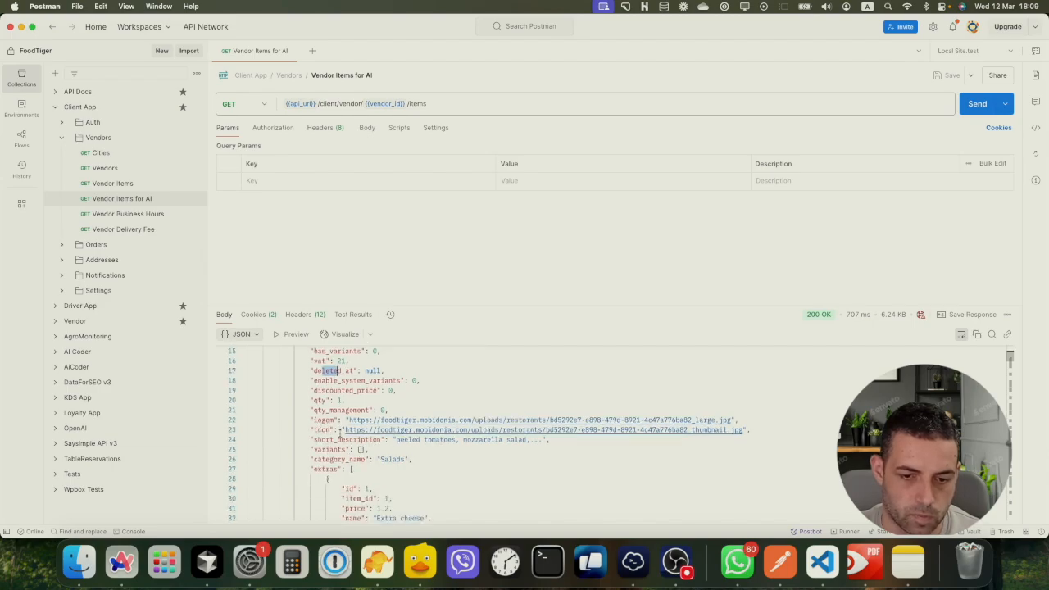
scroll(339, 433, down, 1)
scroll(331, 430, down, 5)
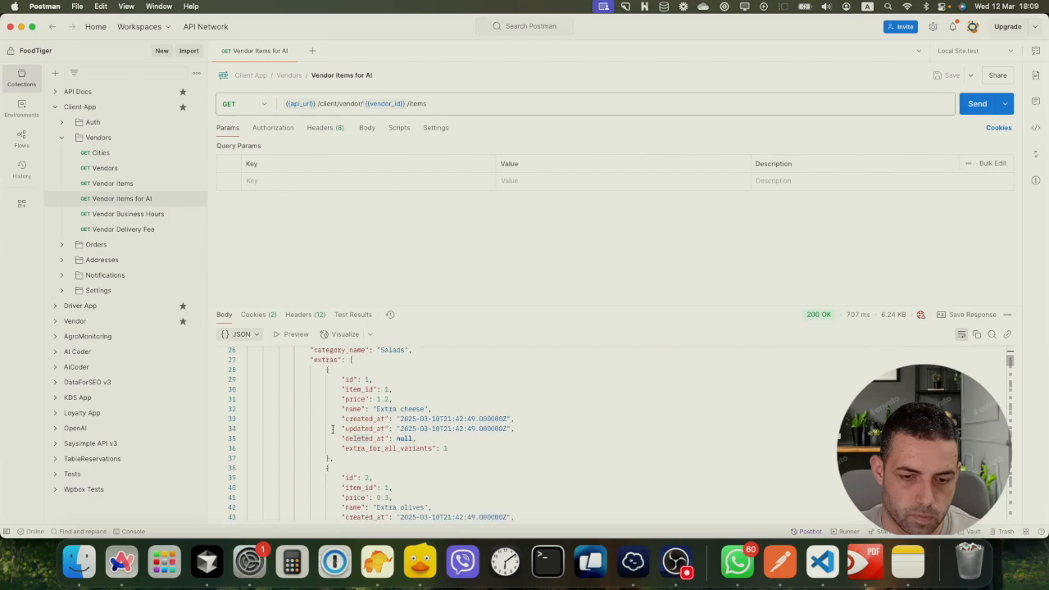
scroll(343, 426, up, 6)
scroll(344, 423, up, 2)
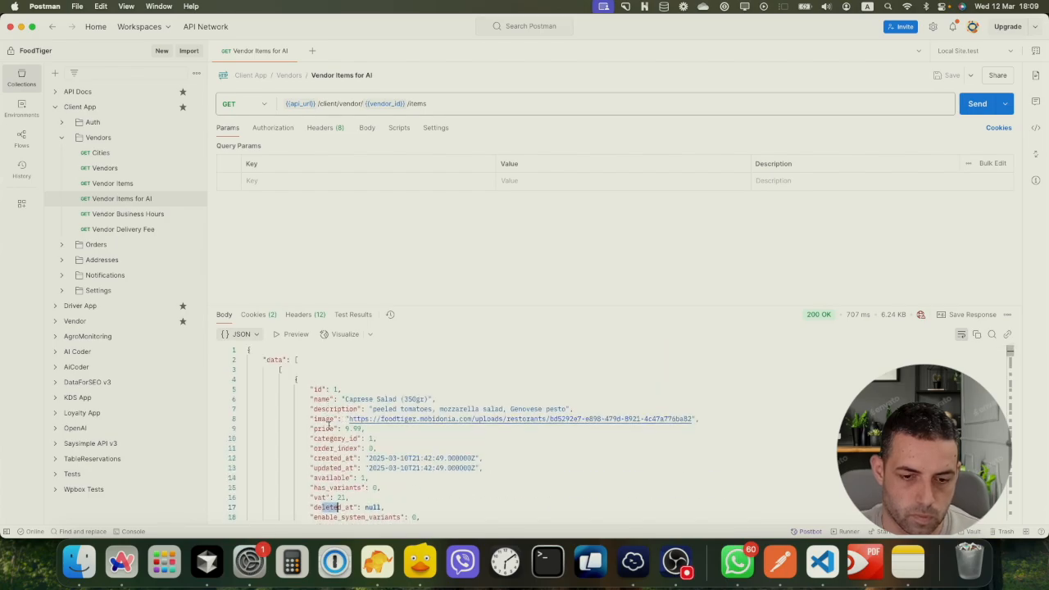
scroll(331, 425, down, 1)
scroll(387, 434, down, 1)
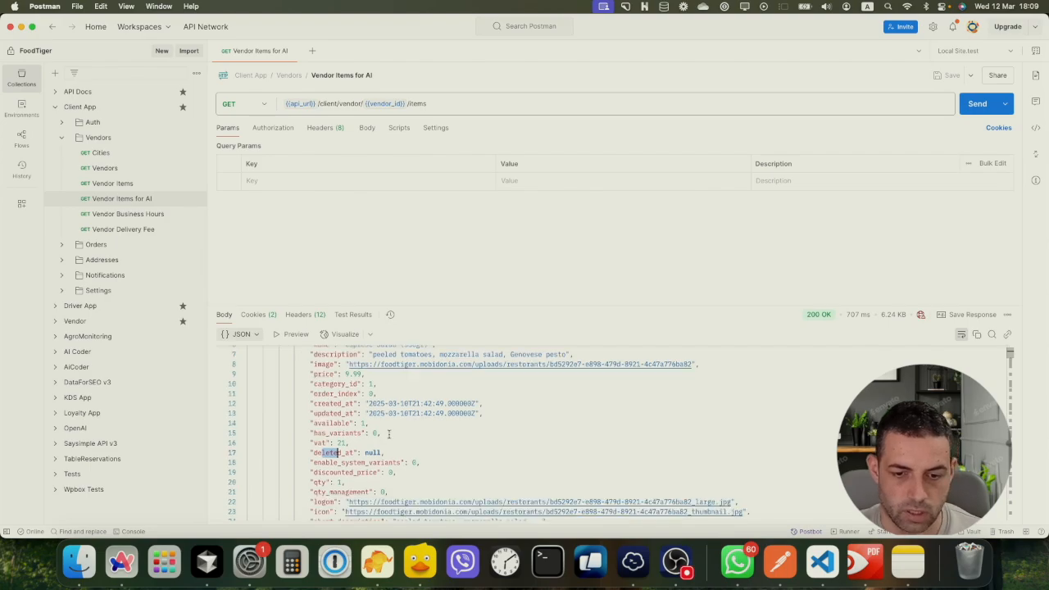
scroll(398, 392, up, 2)
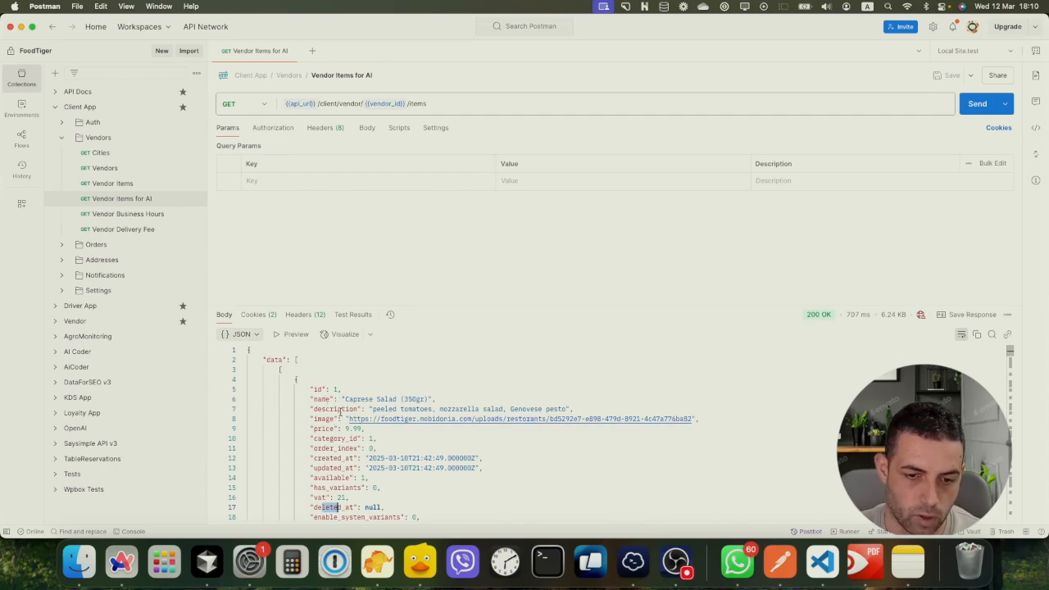
scroll(312, 399, down, 2)
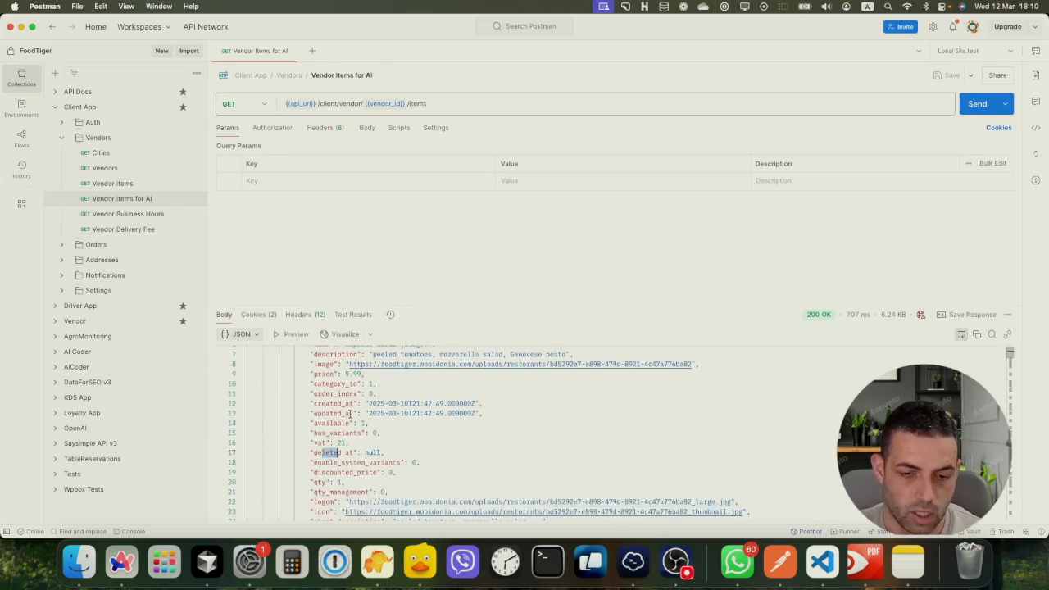
scroll(349, 407, up, 2)
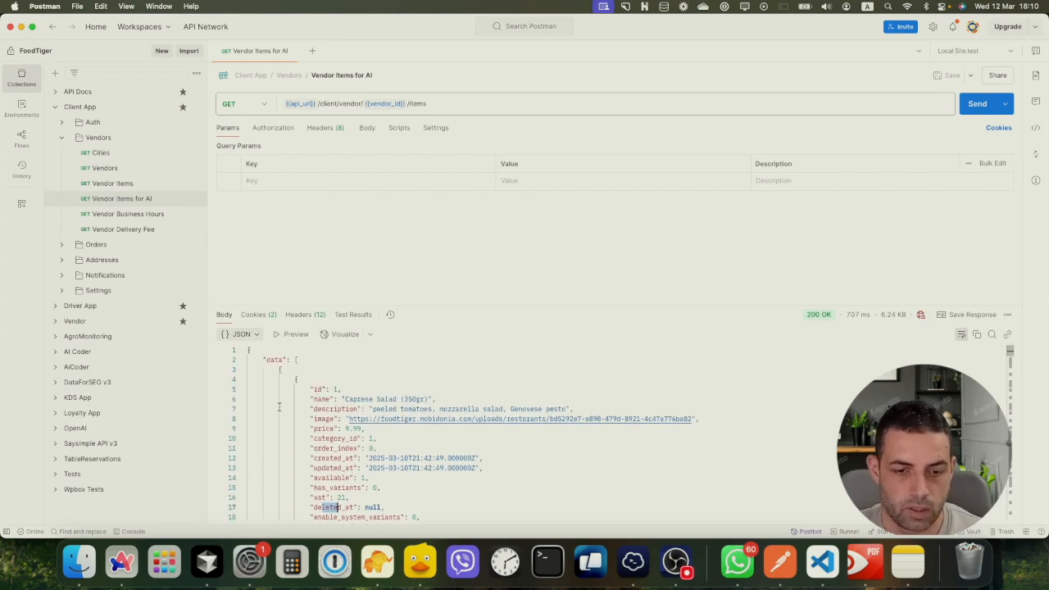
Collapse the Caprese and Caesar Salad items, then re-expand the first menu item's fields
click(242, 379)
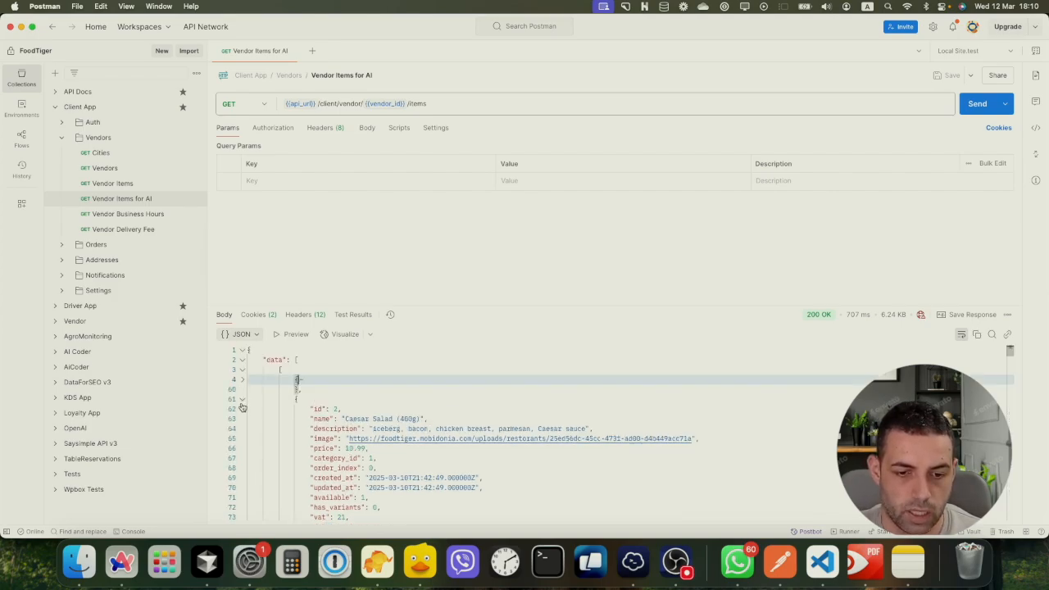
click(243, 399)
click(242, 418)
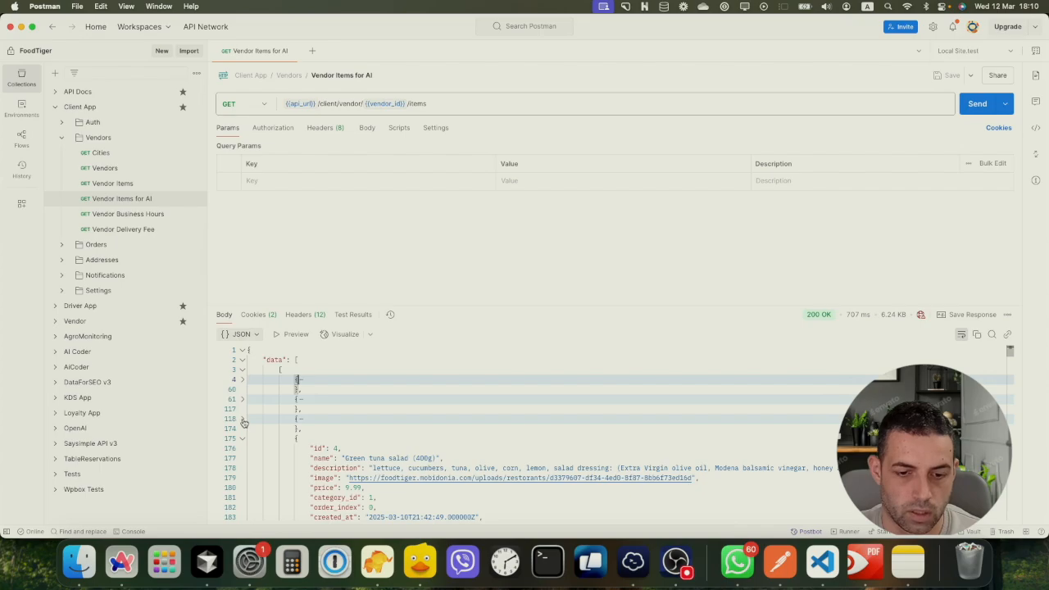
click(243, 380)
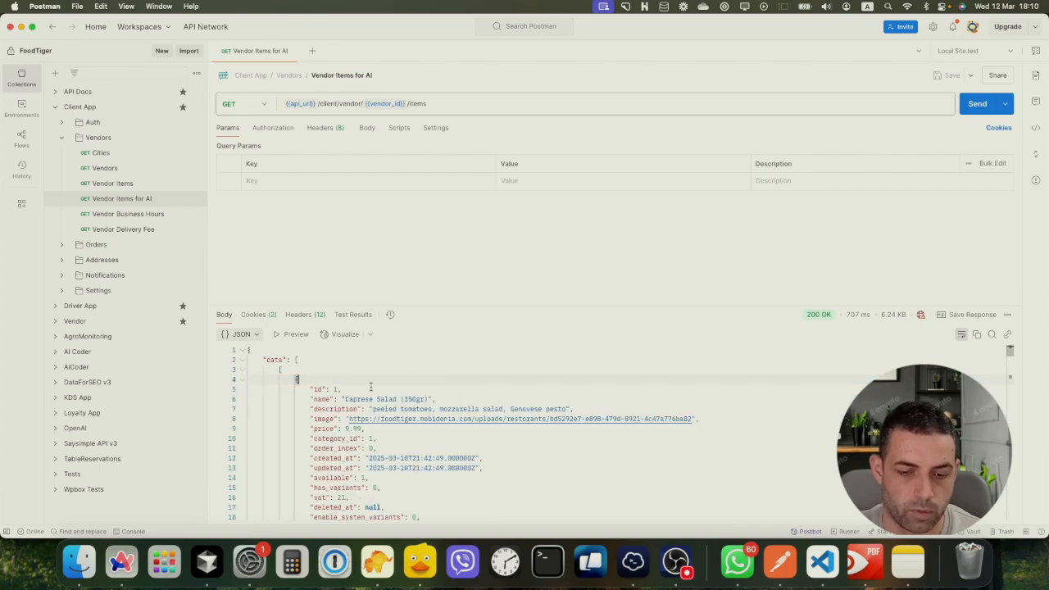
scroll(360, 389, down, 2)
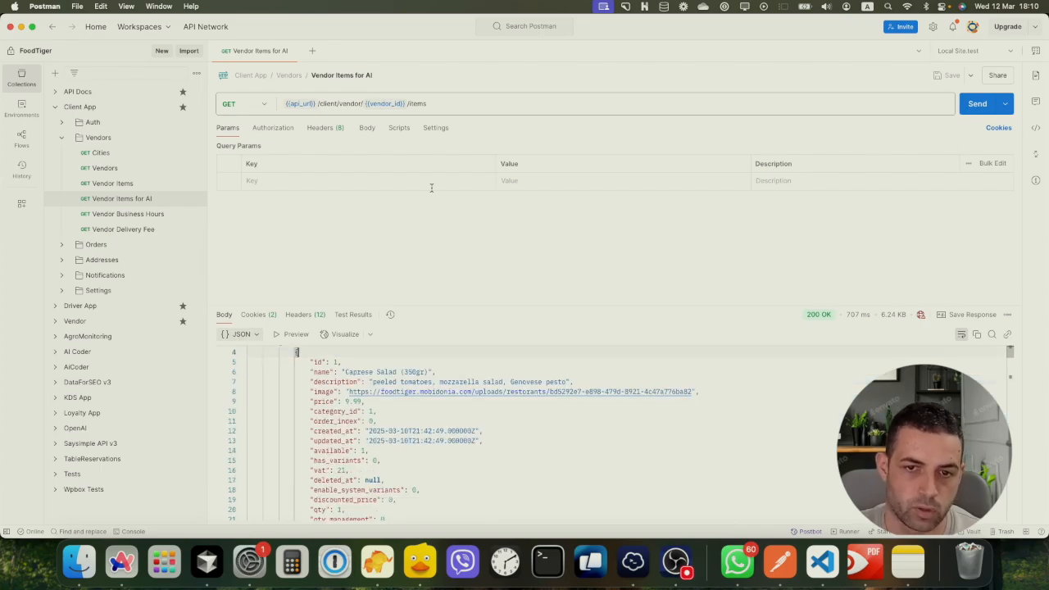
click(446, 104)
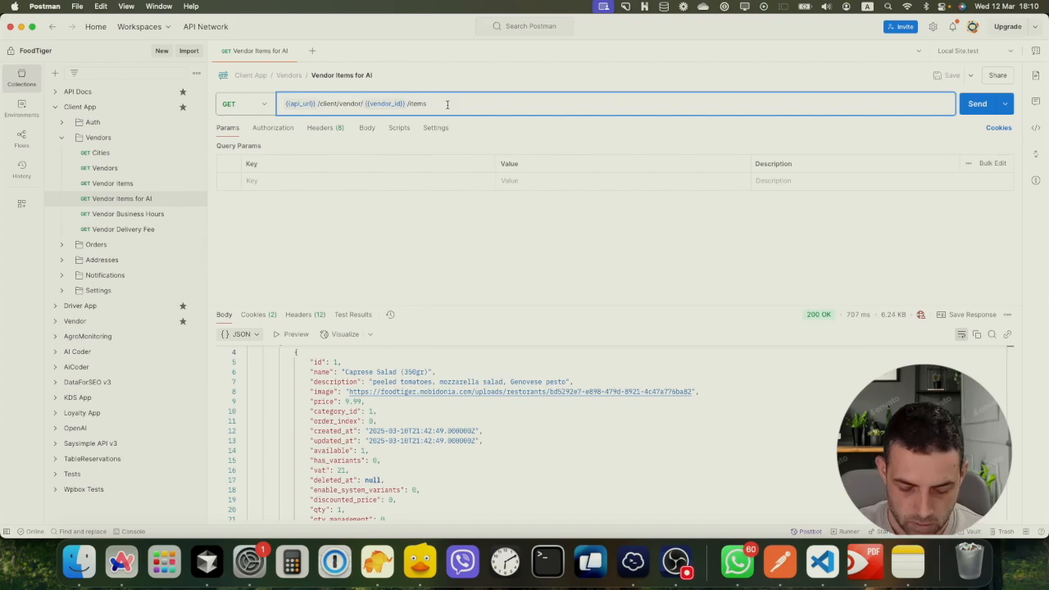
Send the request to the items_ai endpoint and check Caprese Salad's name and 9.99 price
text(.)
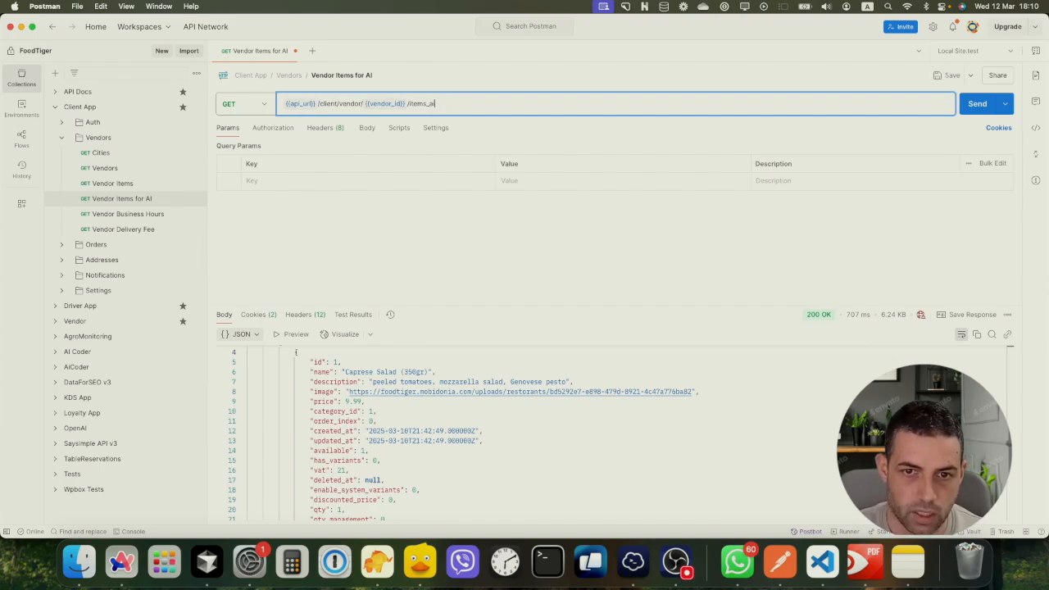
text(ai)
key(Return)
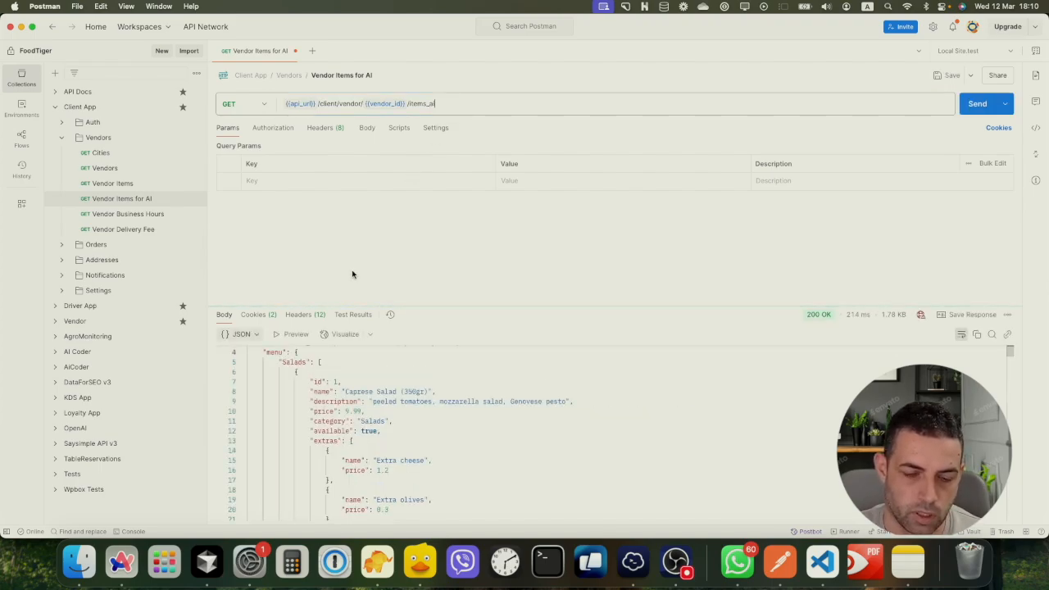
scroll(333, 354, up, 2)
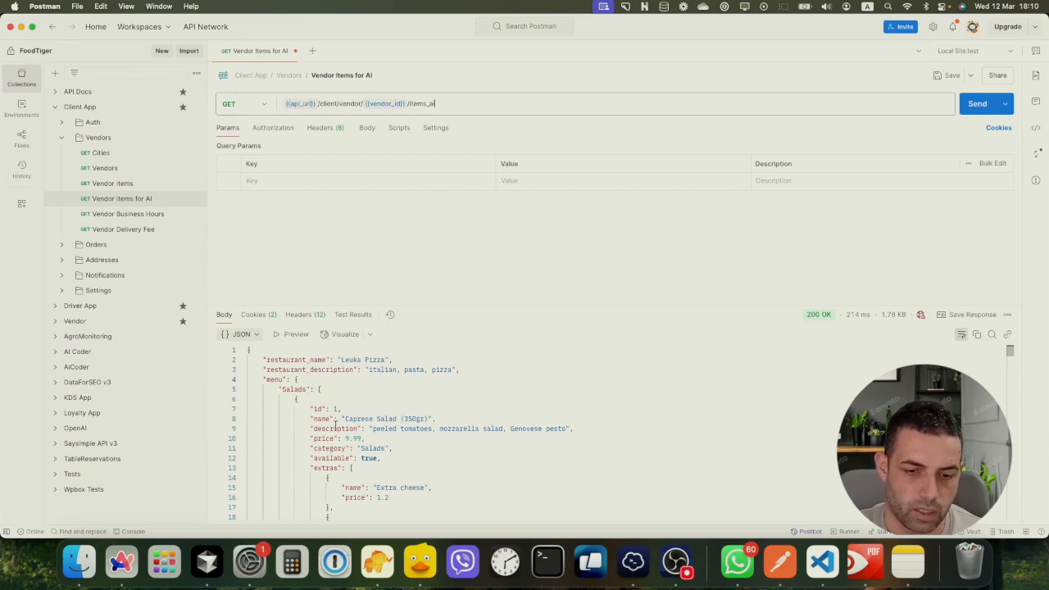
scroll(340, 414, down, 3)
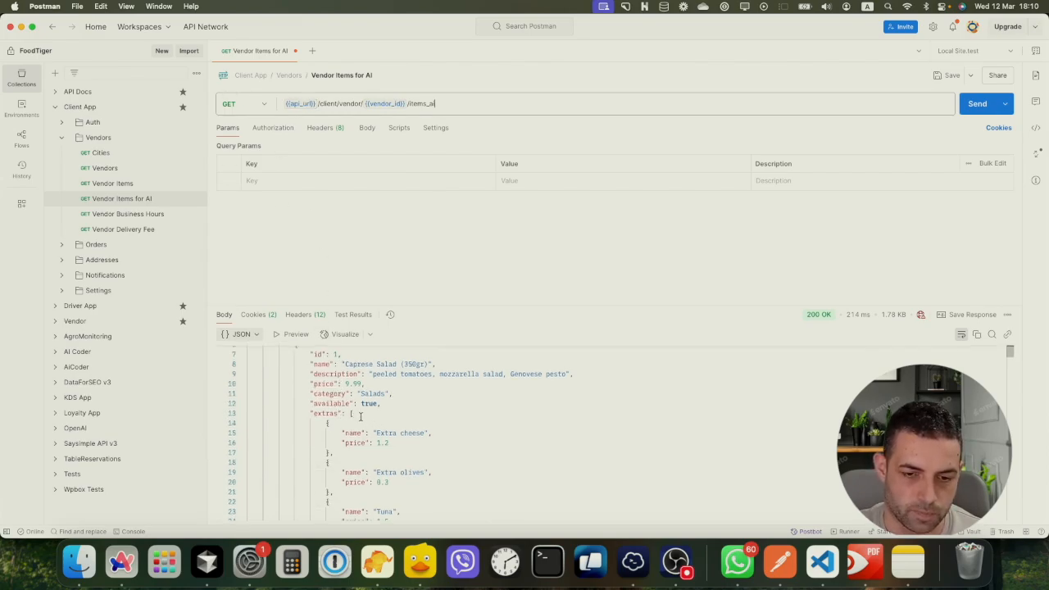
scroll(359, 416, up, 3)
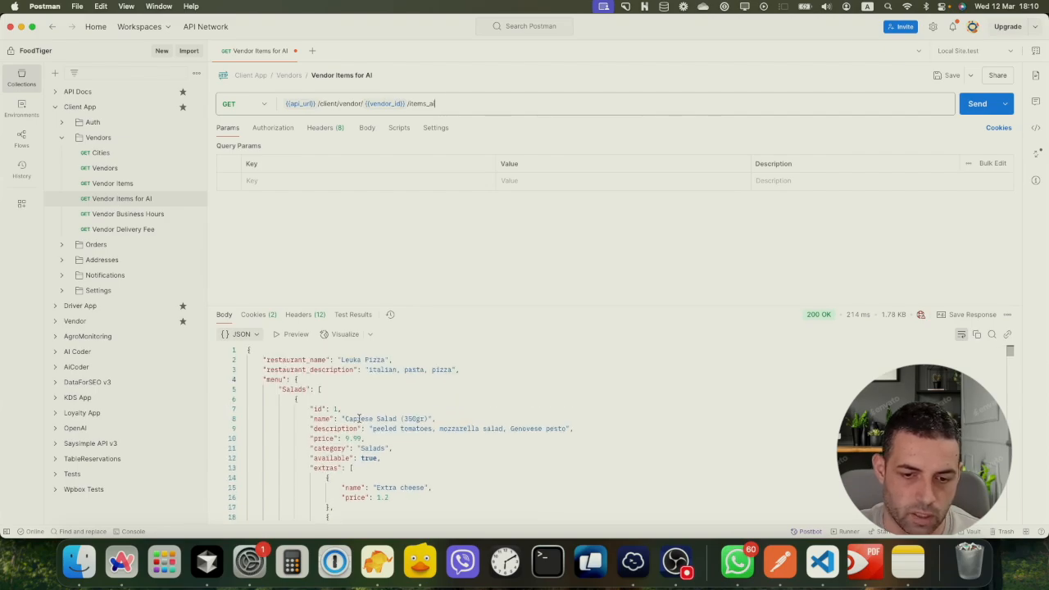
double_click(348, 420)
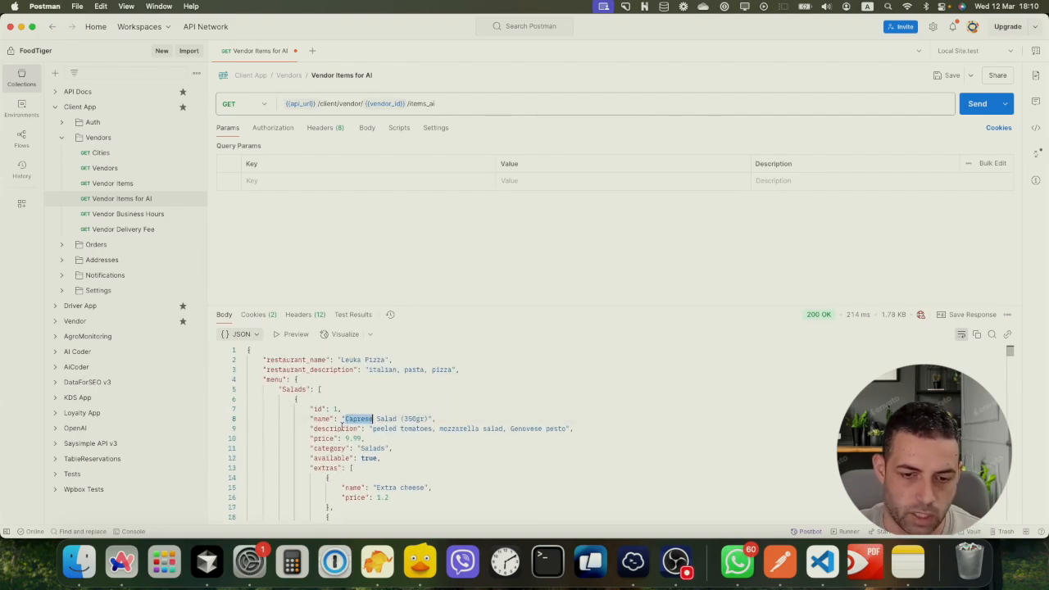
drag(345, 438, 361, 439)
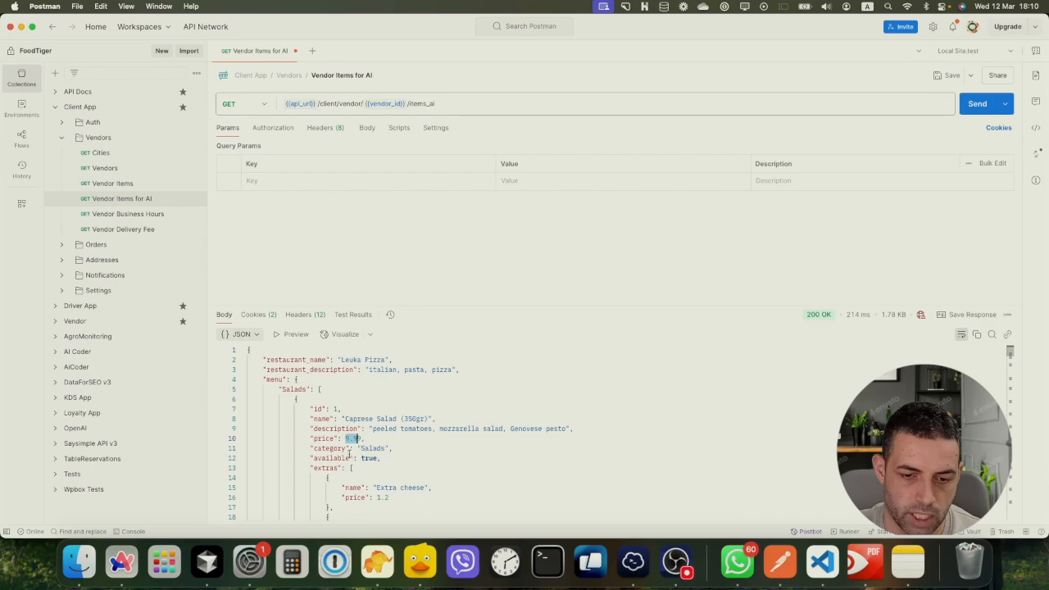
Scroll through the menu response and copy the entire JSON body
scroll(354, 456, down, 1)
scroll(314, 445, down, 2)
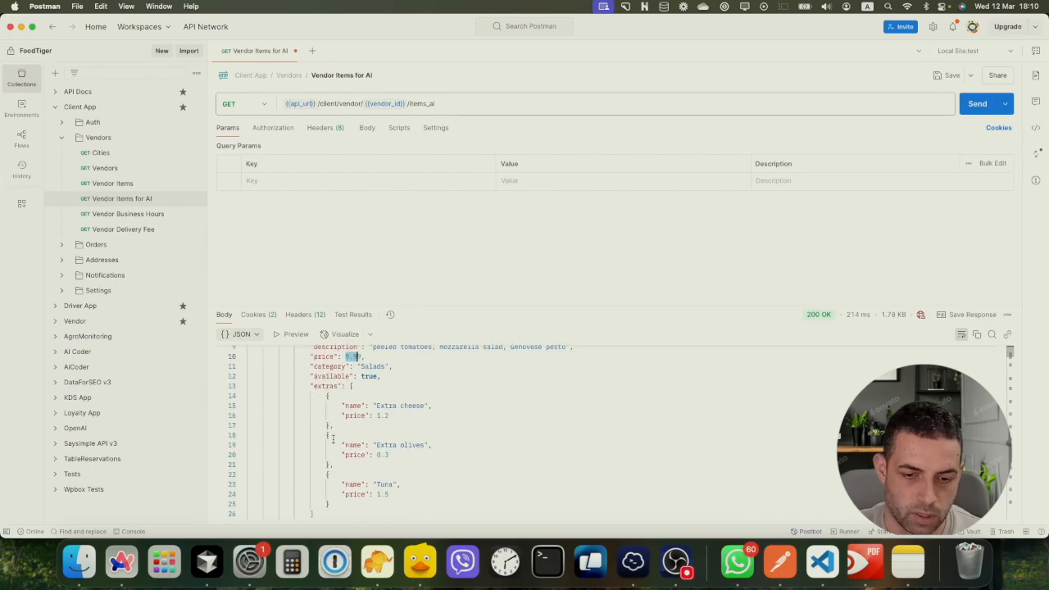
scroll(354, 407, down, 1)
scroll(412, 427, down, 20)
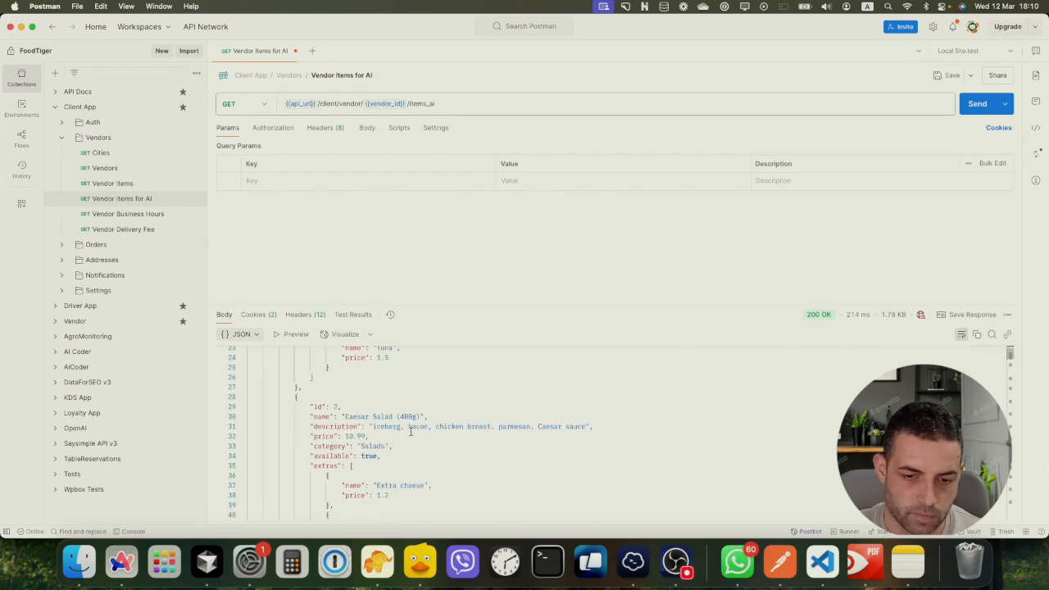
scroll(355, 442, down, 6)
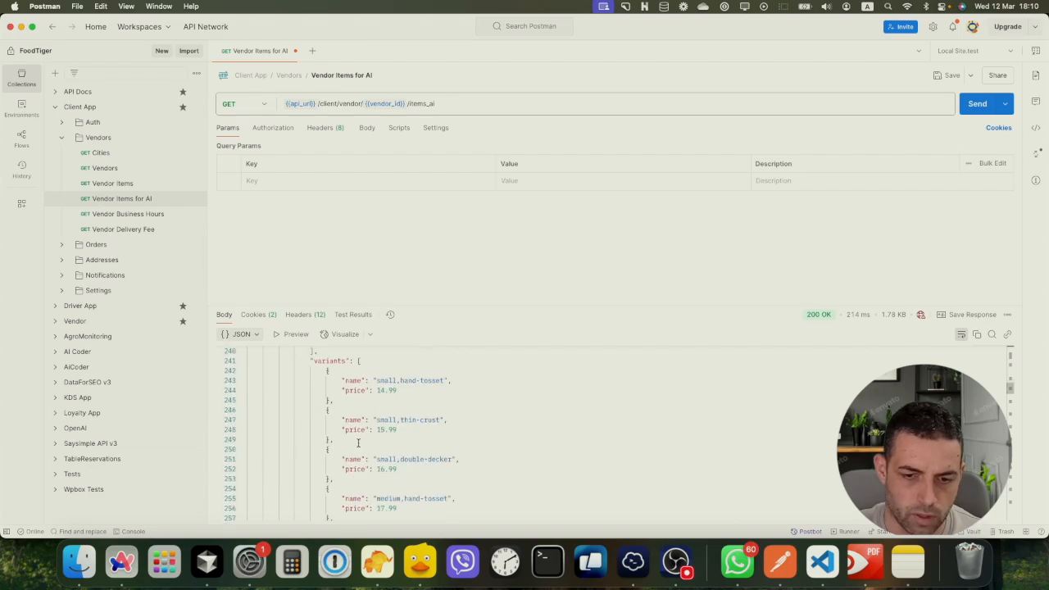
scroll(374, 407, up, 2)
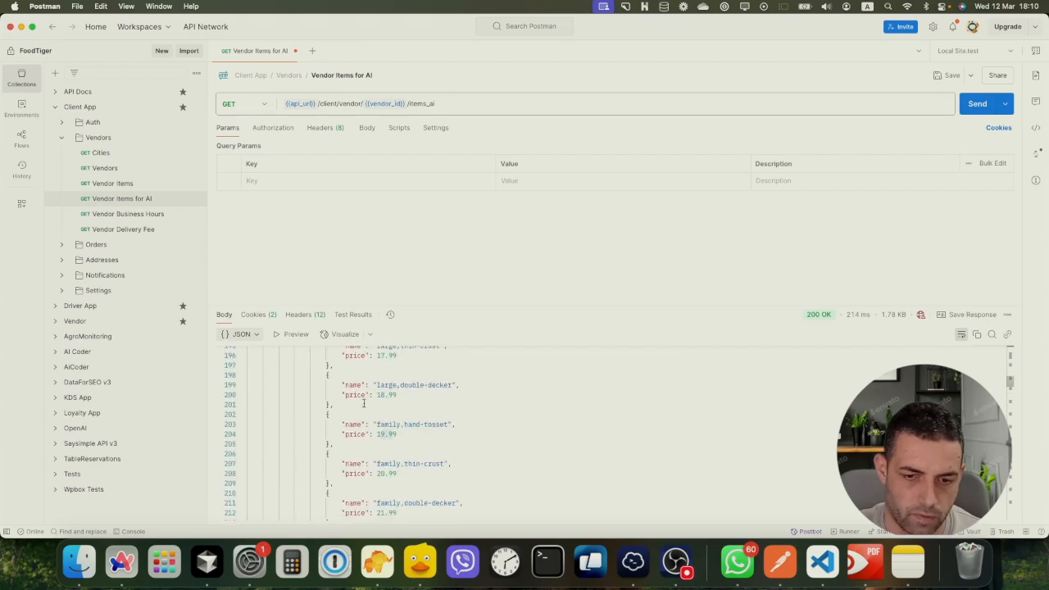
scroll(373, 404, up, 10)
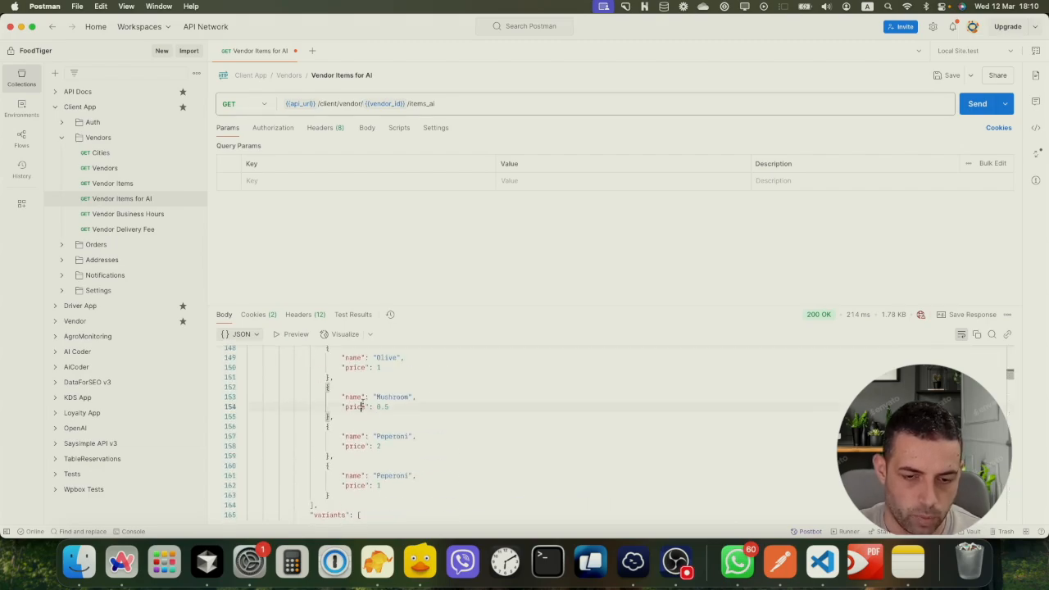
key(super+a)
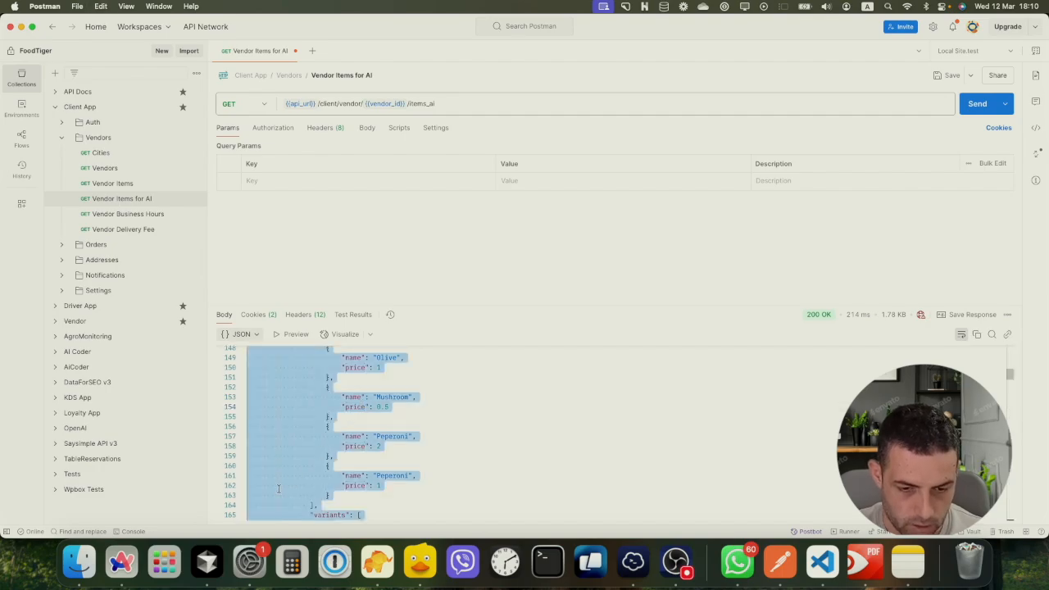
click(122, 563)
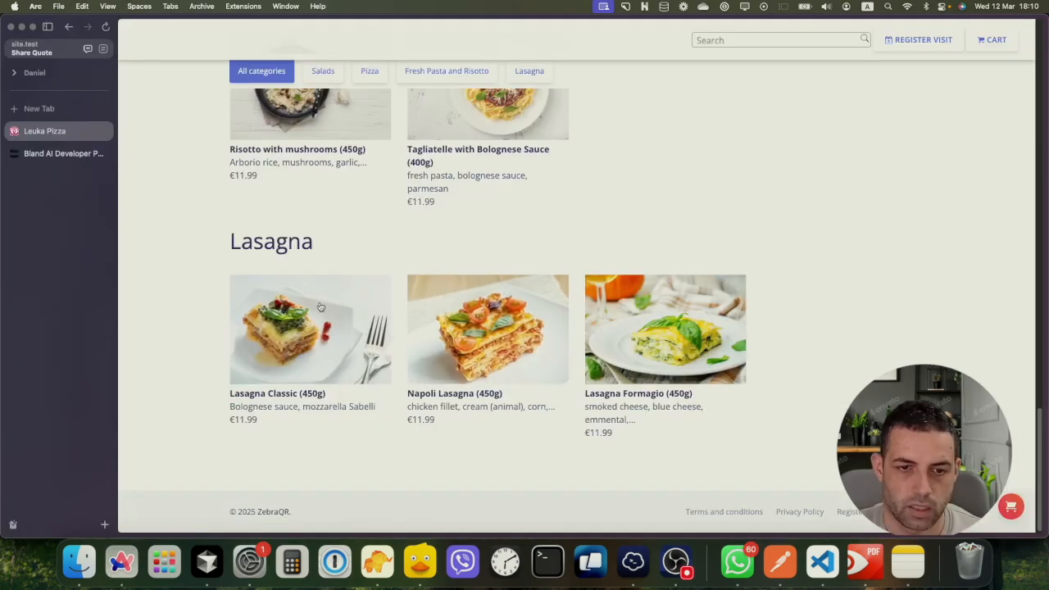
Paste the menu JSON into the node's plain text content, then clear it for exceeding 30000 characters
click(64, 154)
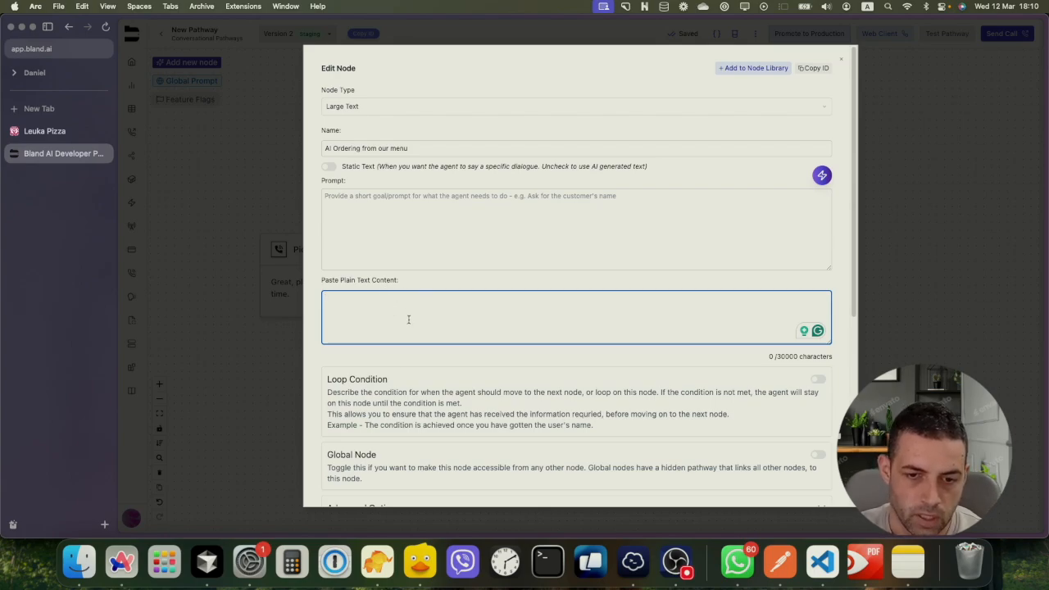
key(super+v)
scroll(412, 318, up, 10)
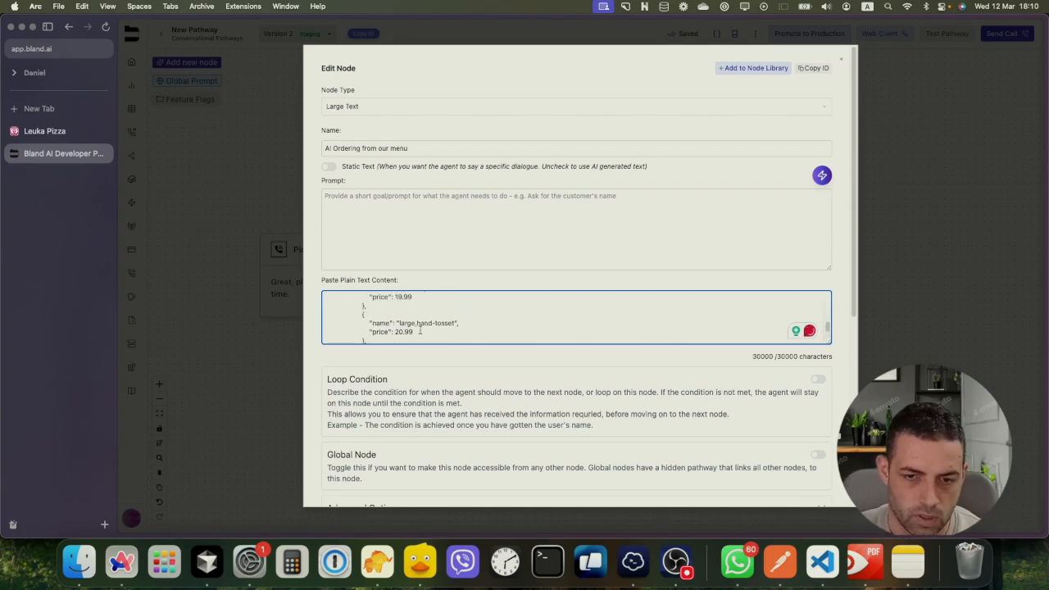
scroll(421, 329, up, 2)
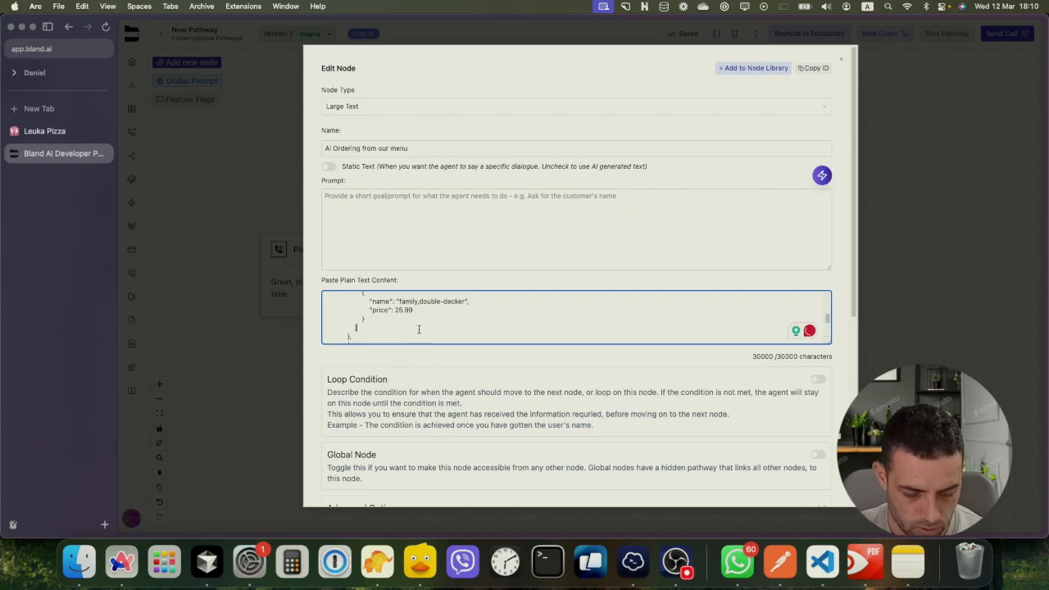
key(super+a)
key(BackSpace)
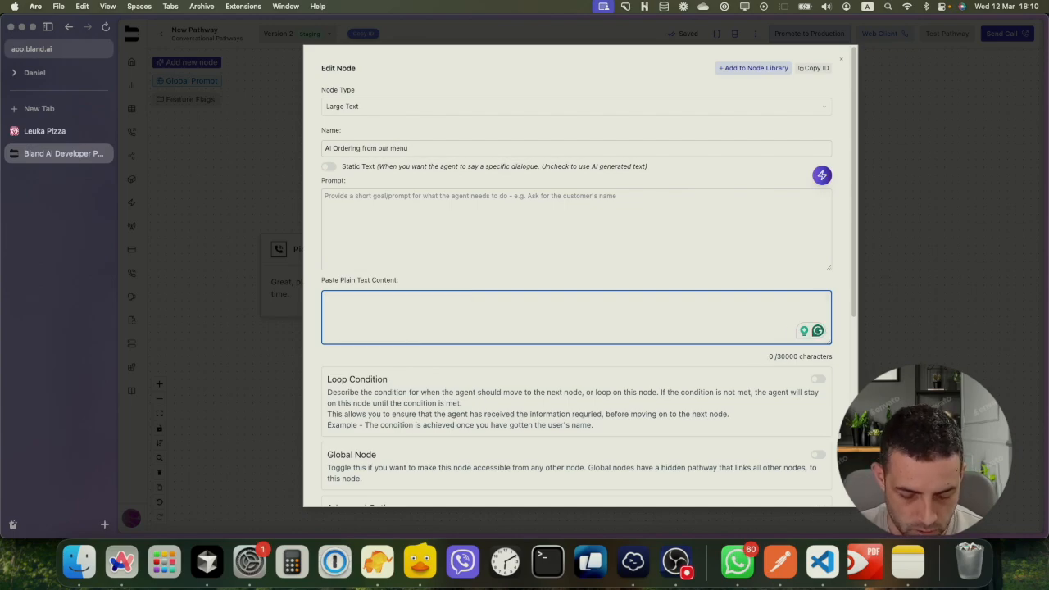
Dismiss the system search and start a new browser tab
key(super+space)
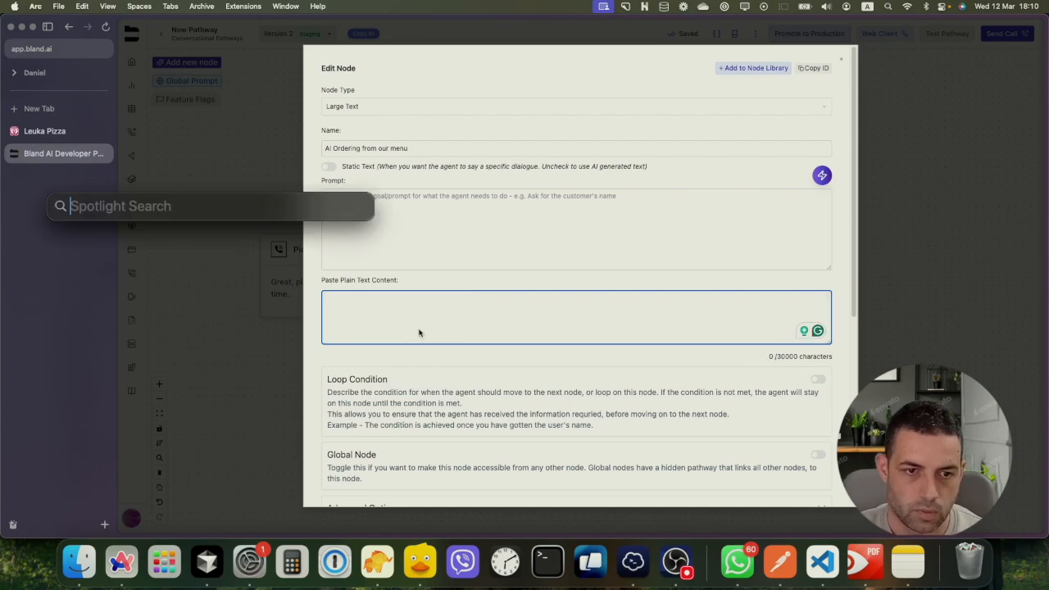
key(Escape)
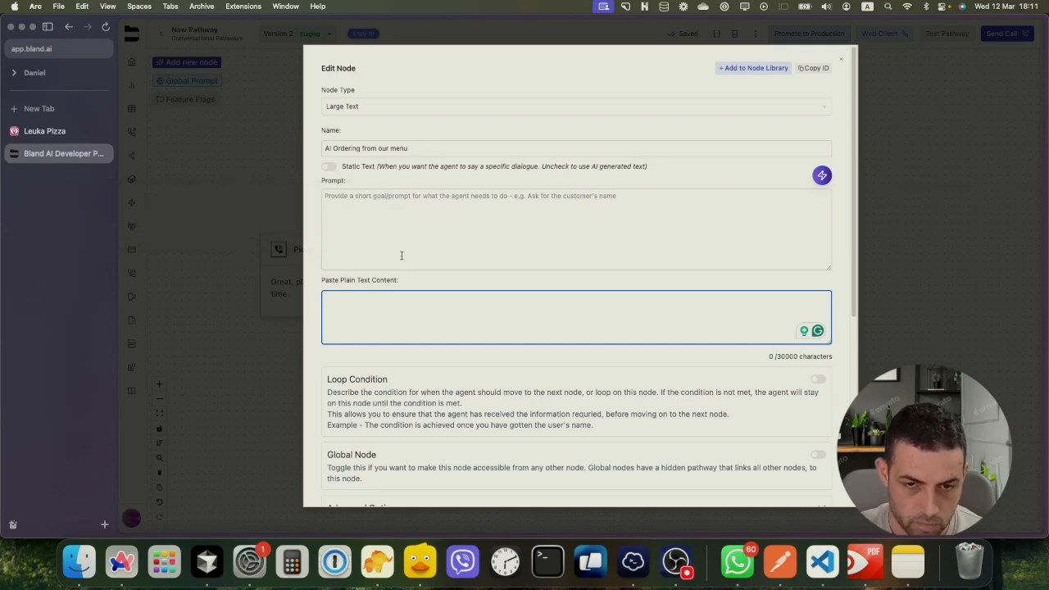
key(super+space)
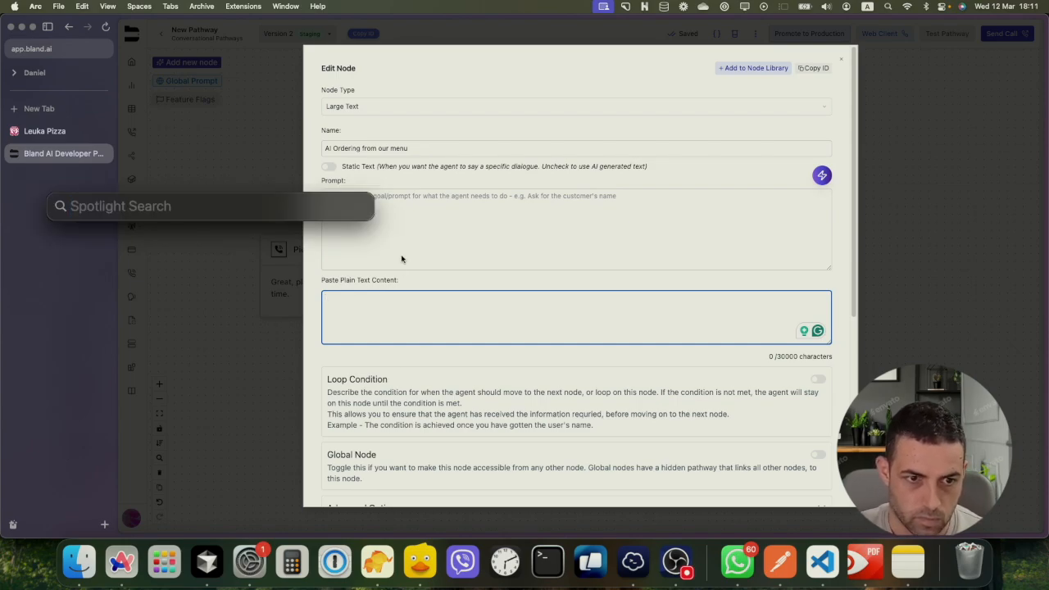
click(58, 264)
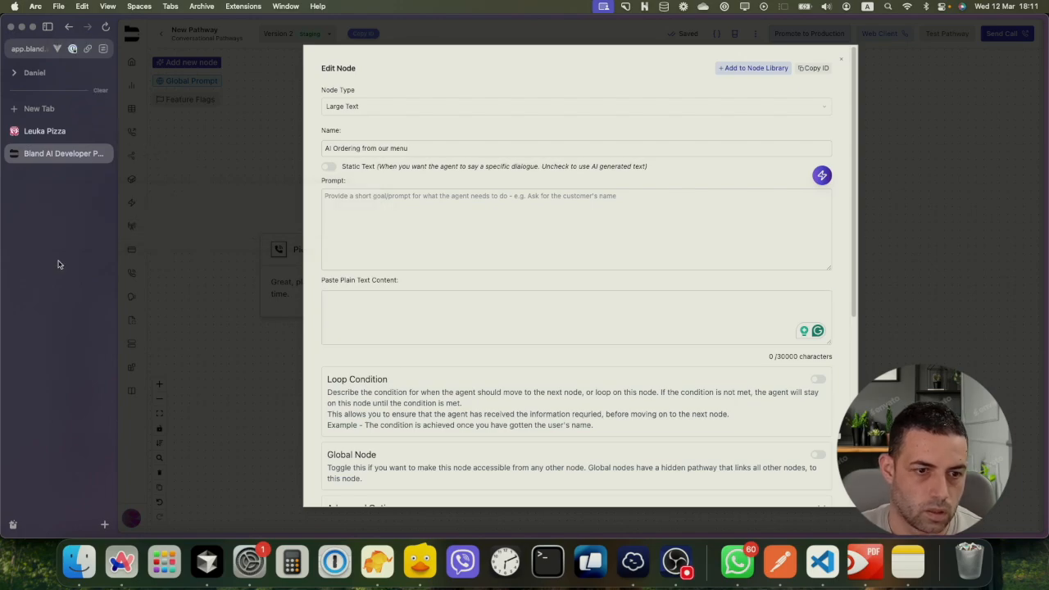
key(super+t)
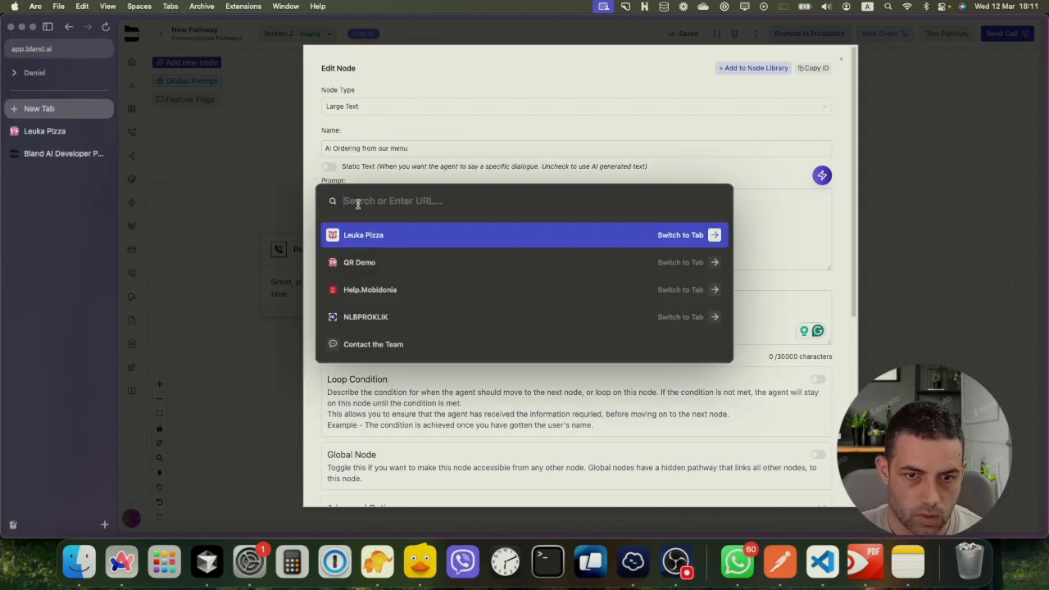
Minify the menu JSON on jsonformatter.org's JSON Minify page and select the 12933-character output
text(min)
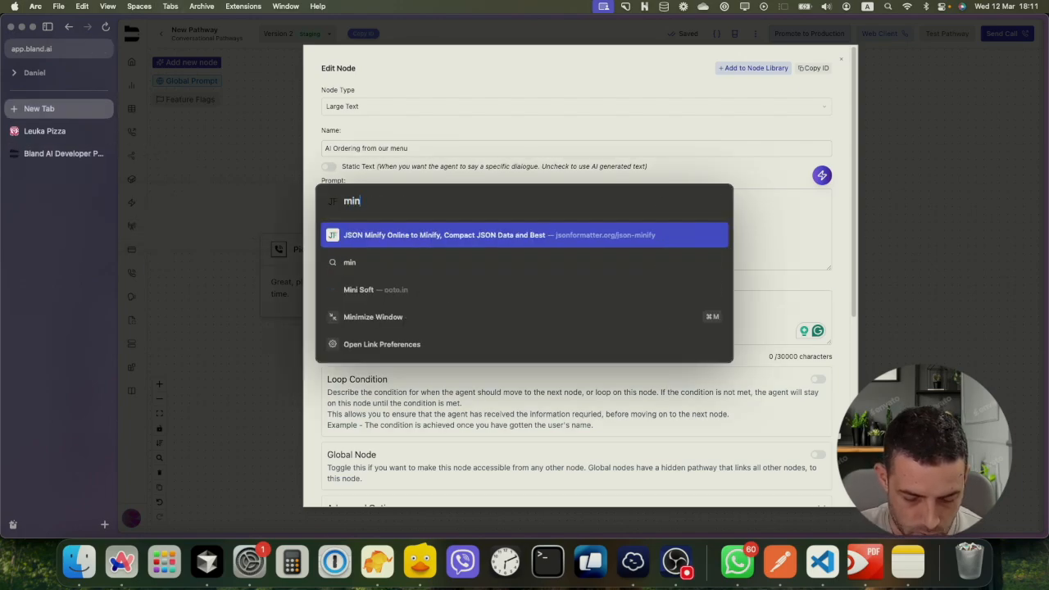
key(Return)
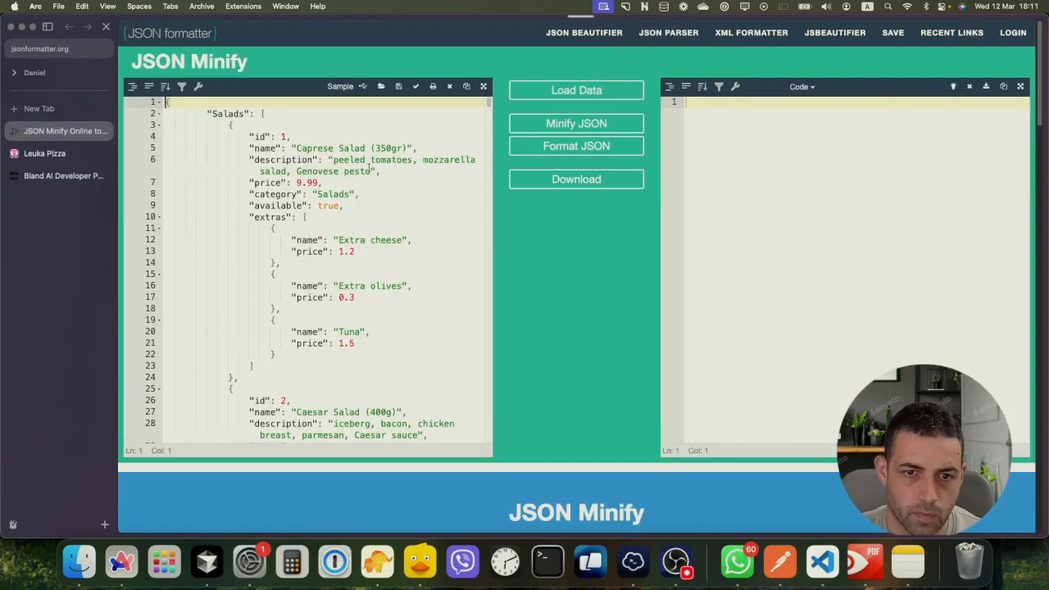
click(336, 180)
key(super+a)
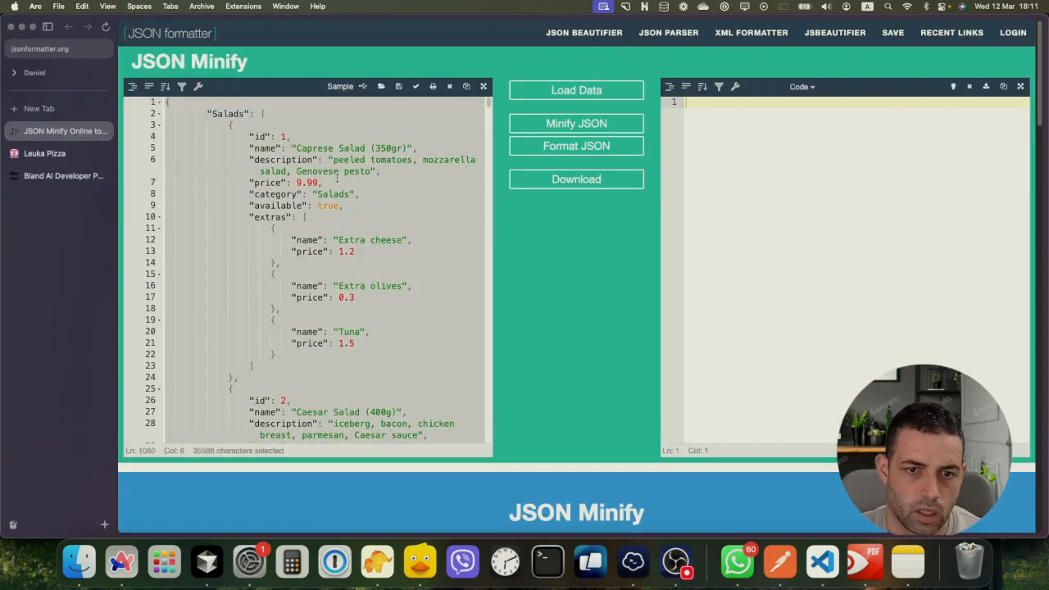
key(super+v)
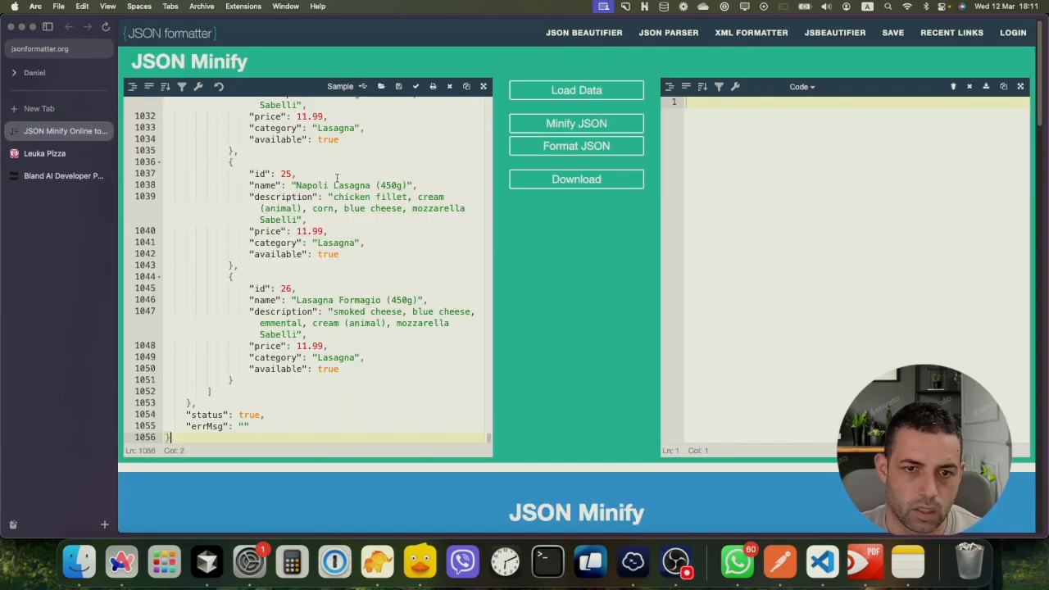
click(565, 129)
click(806, 148)
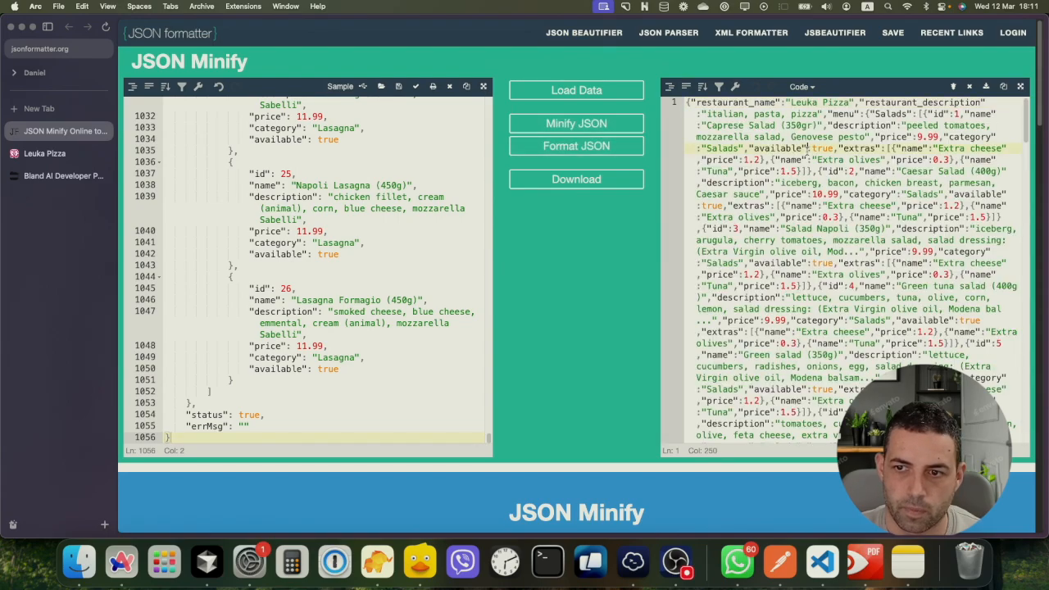
key(super+a)
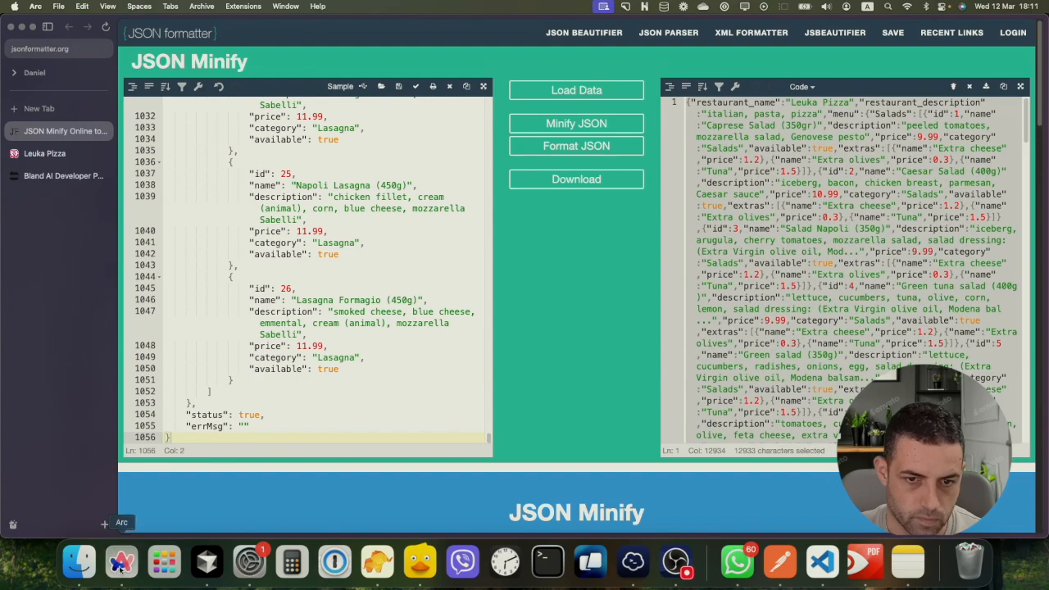
click(61, 175)
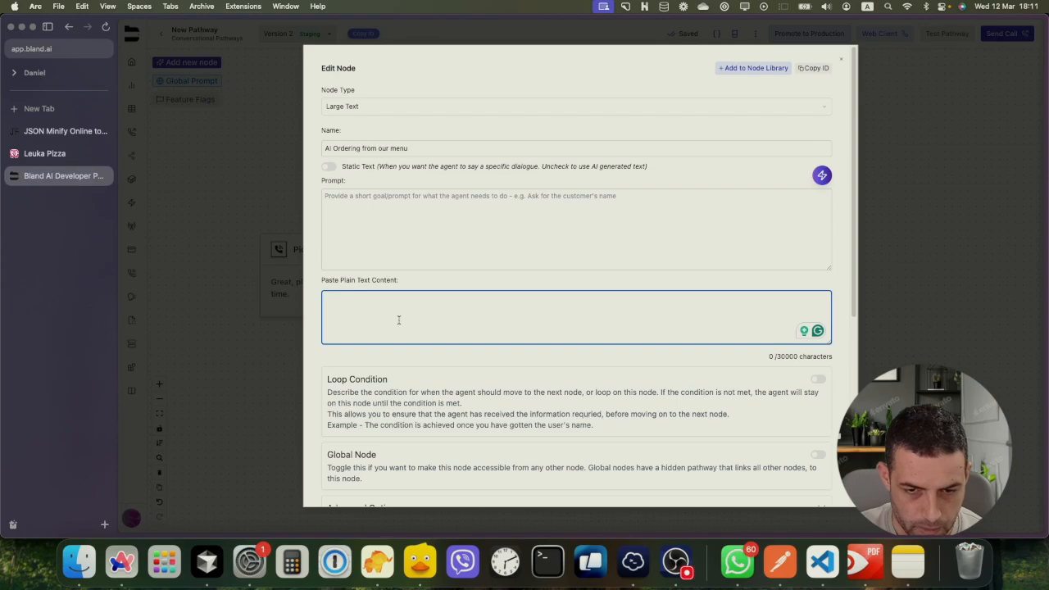
Write a note that some items have variants ('If so, ask what kind of variant they need.'), then paste the menu JSON without status/errMsg
text(T)
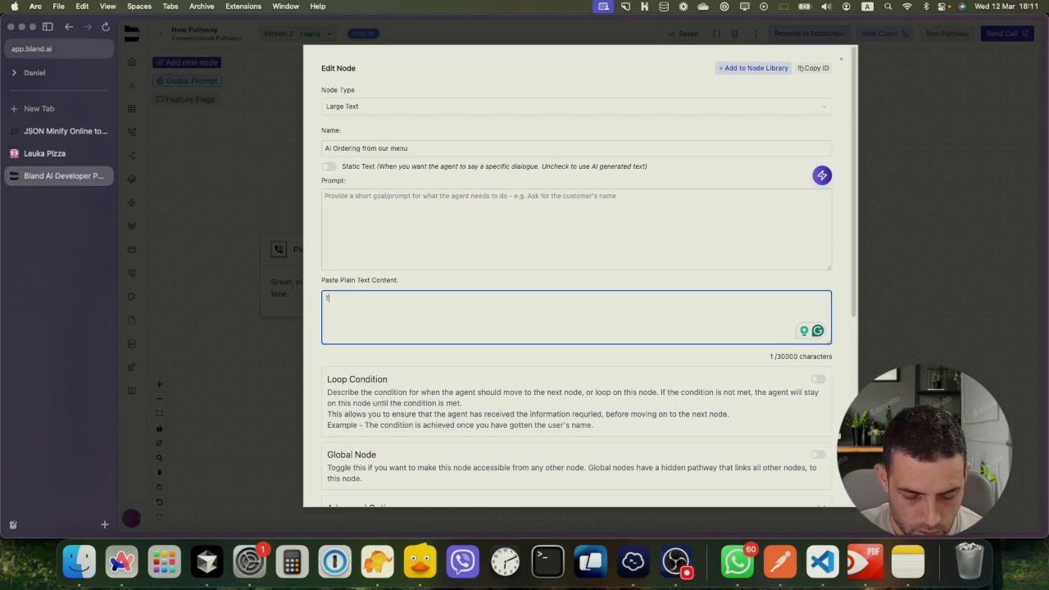
text(his is ou)
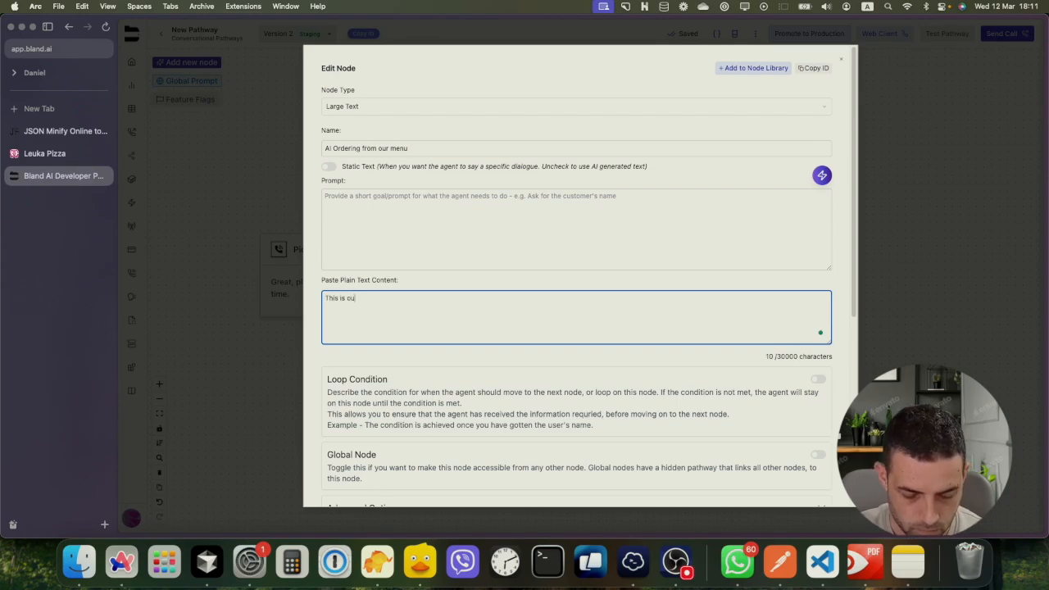
text(r menu. Ple)
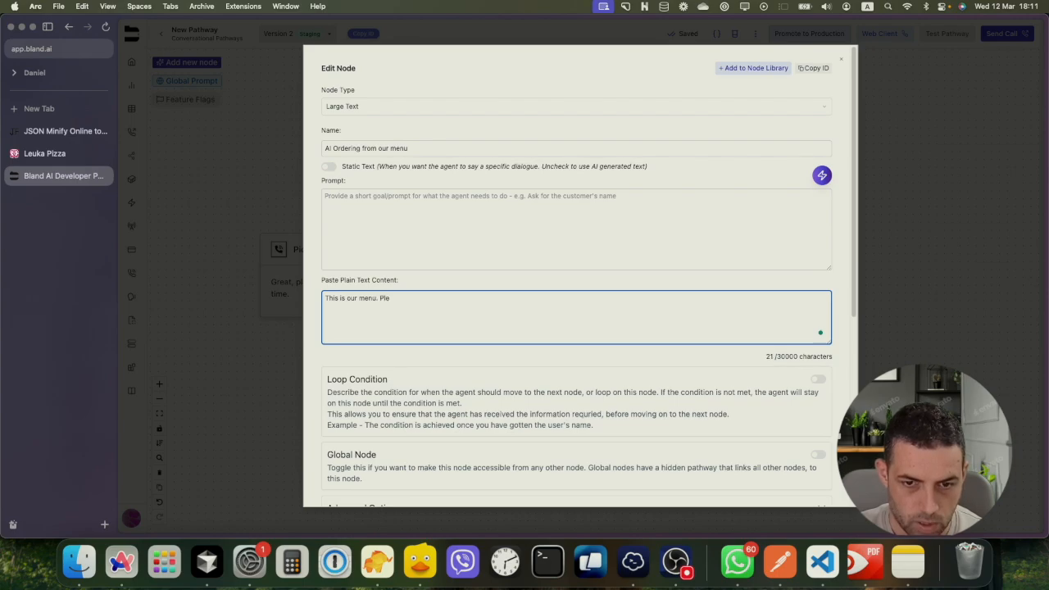
text(ase no)
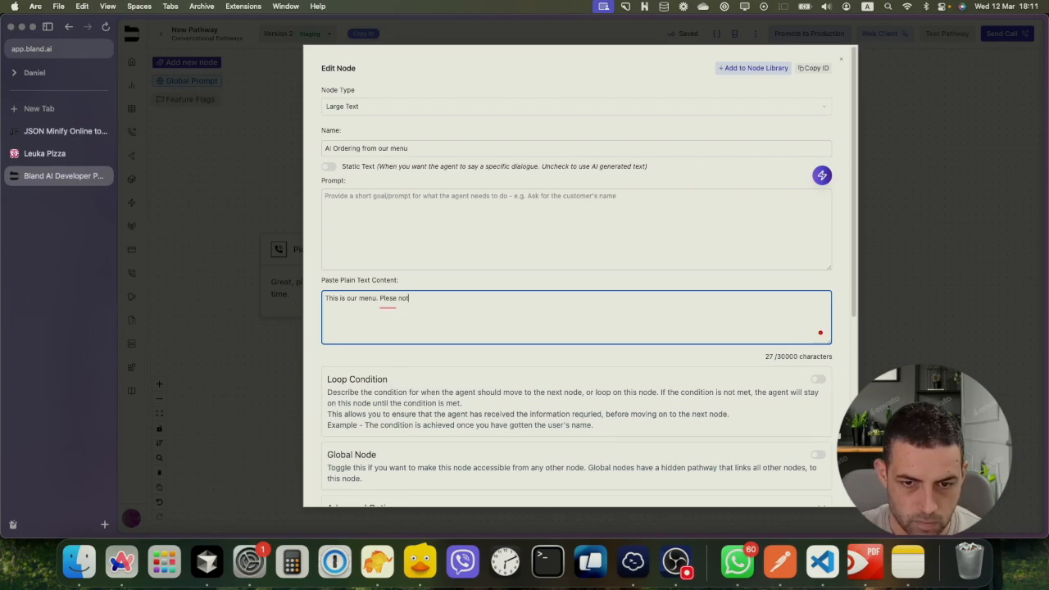
text(te that there are exras,)
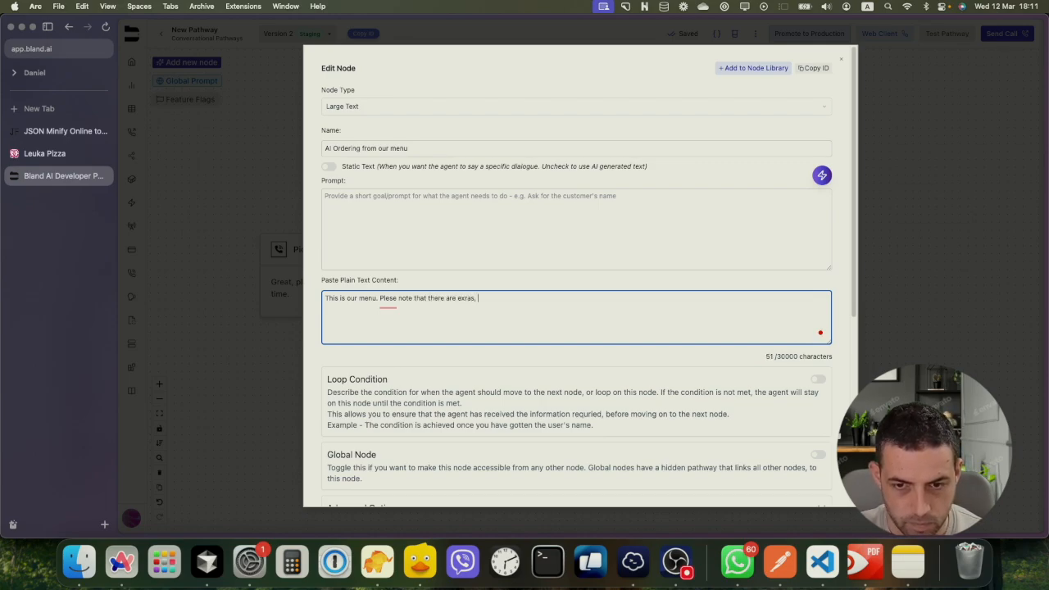
text( and)
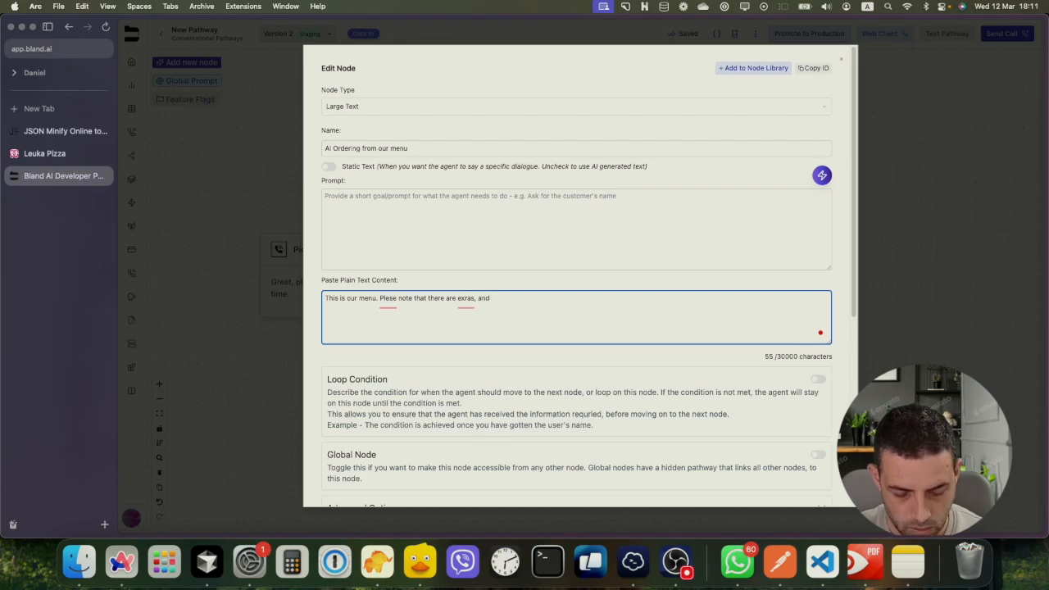
text( some items m)
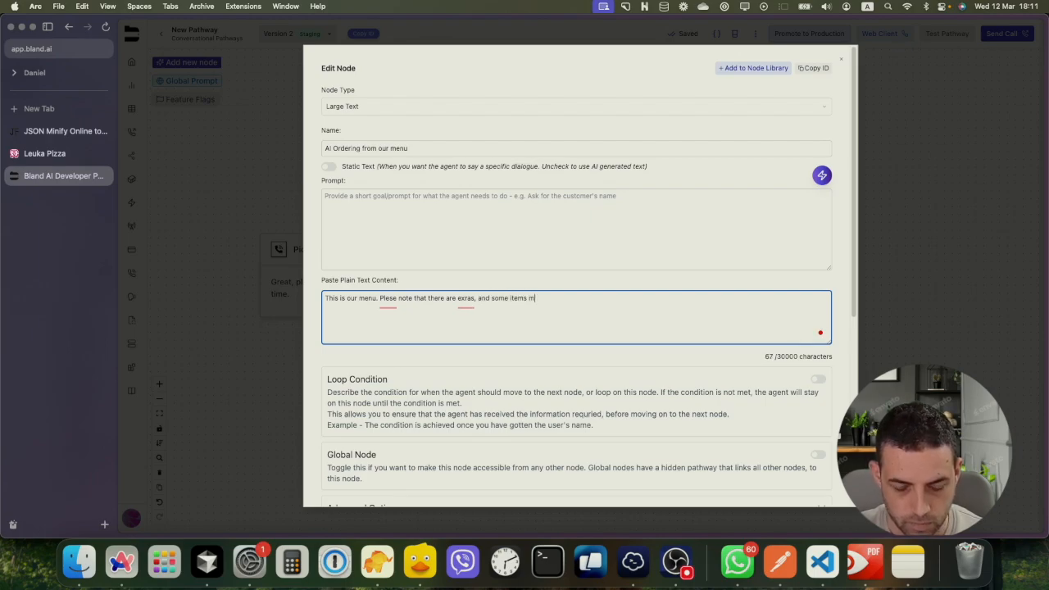
text(ay have variants ar)
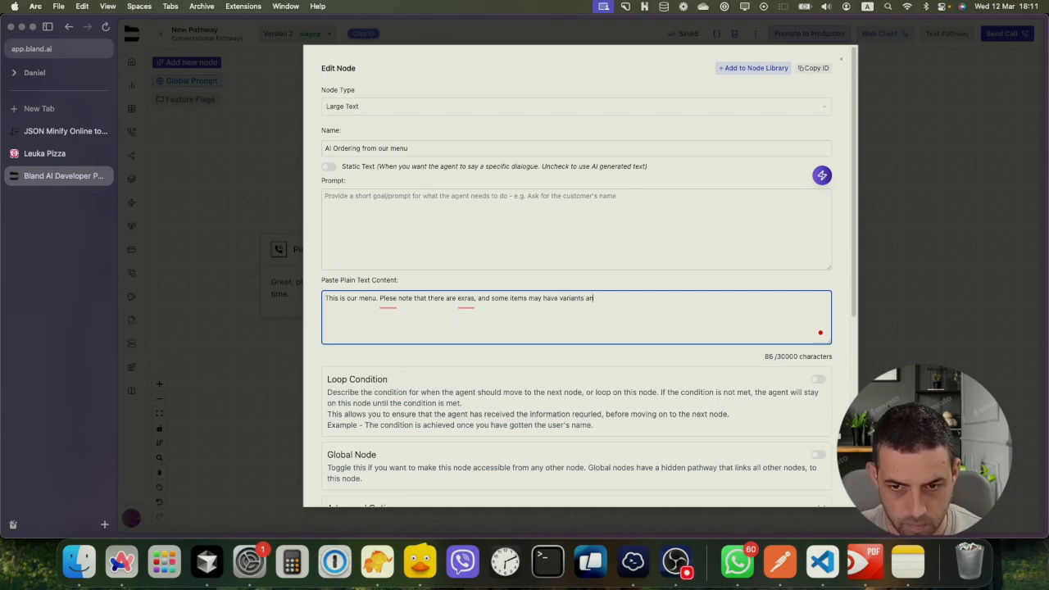
text(options. Ask)
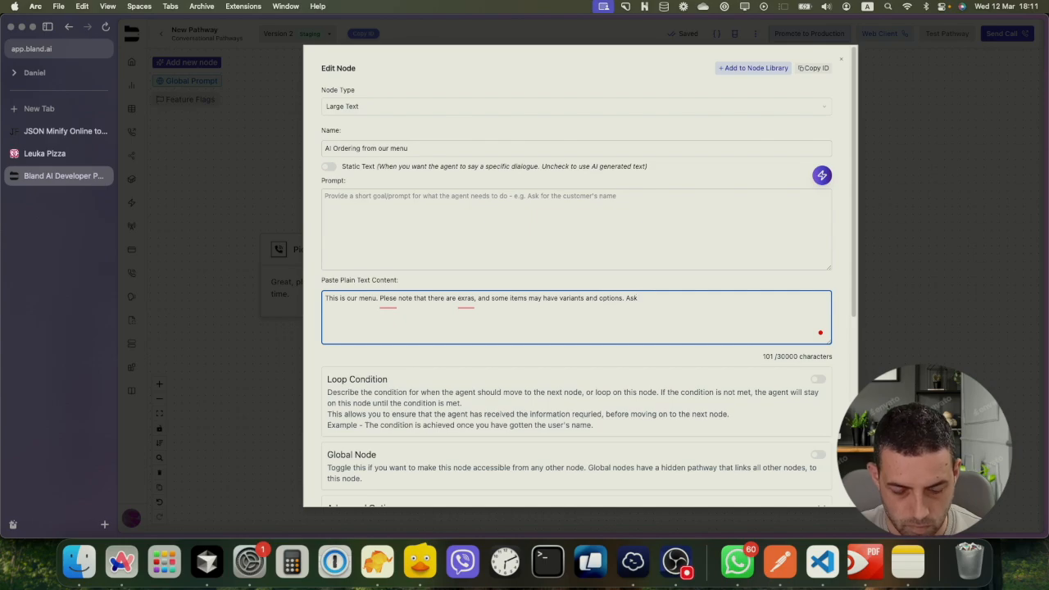
key(BackSpace)
key(BackSpace)
key(BackSpace)
key(BackSpace)
text(If so, )
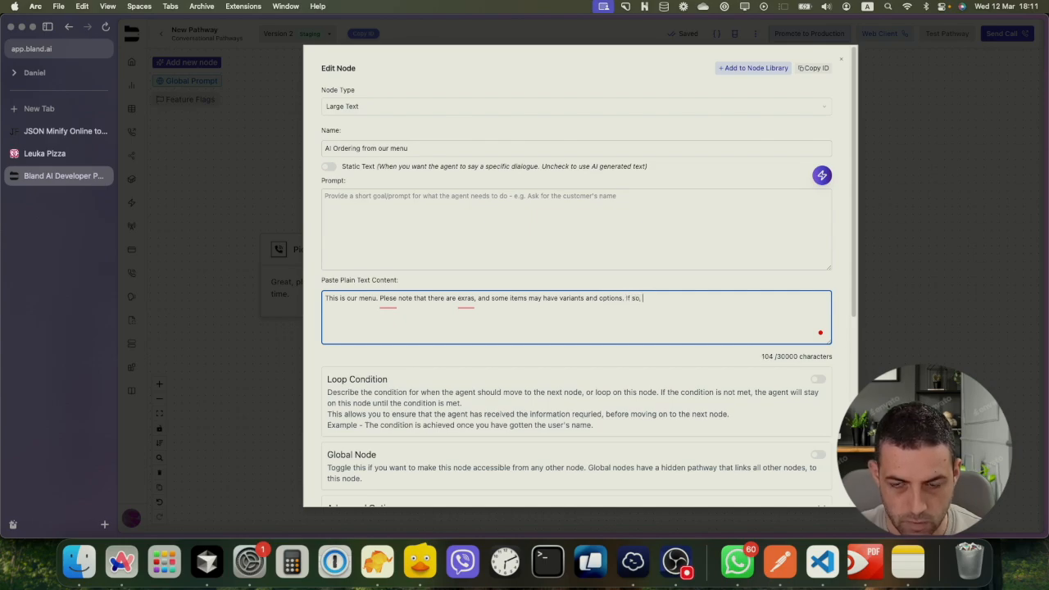
text(ask what )
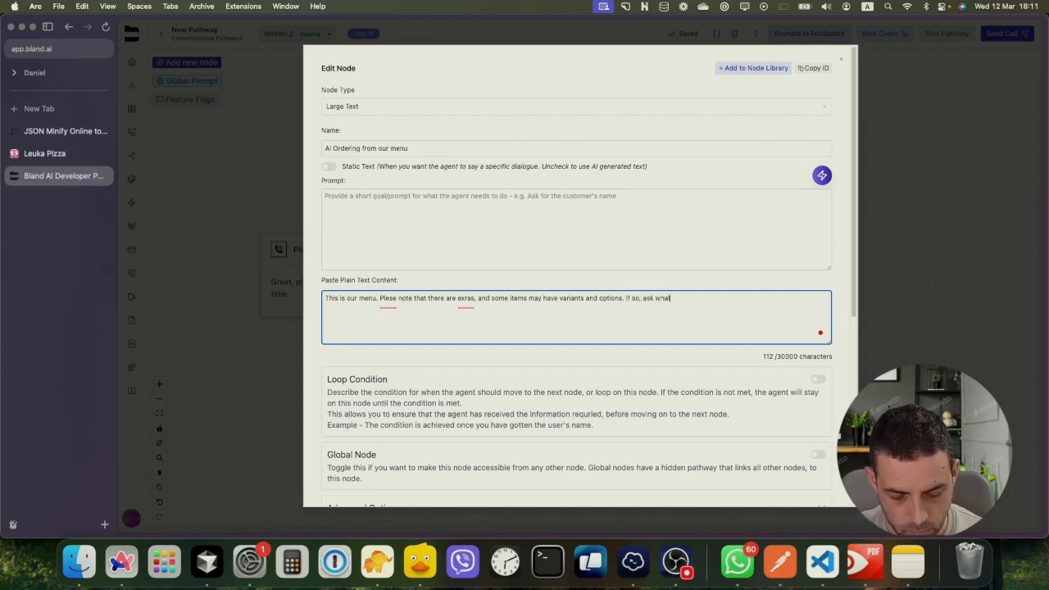
text(kind of)
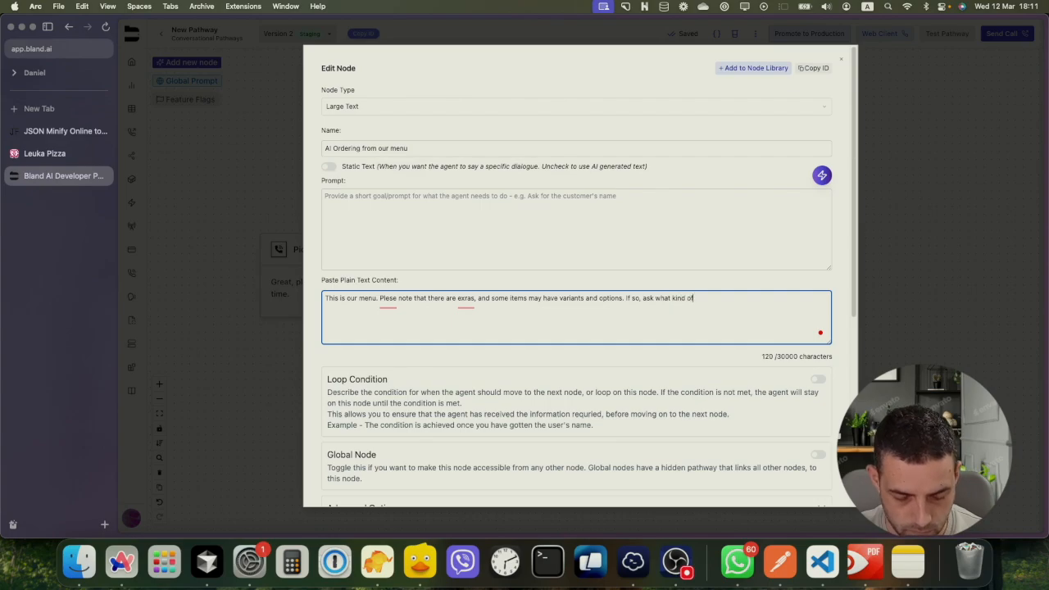
text( variant they )
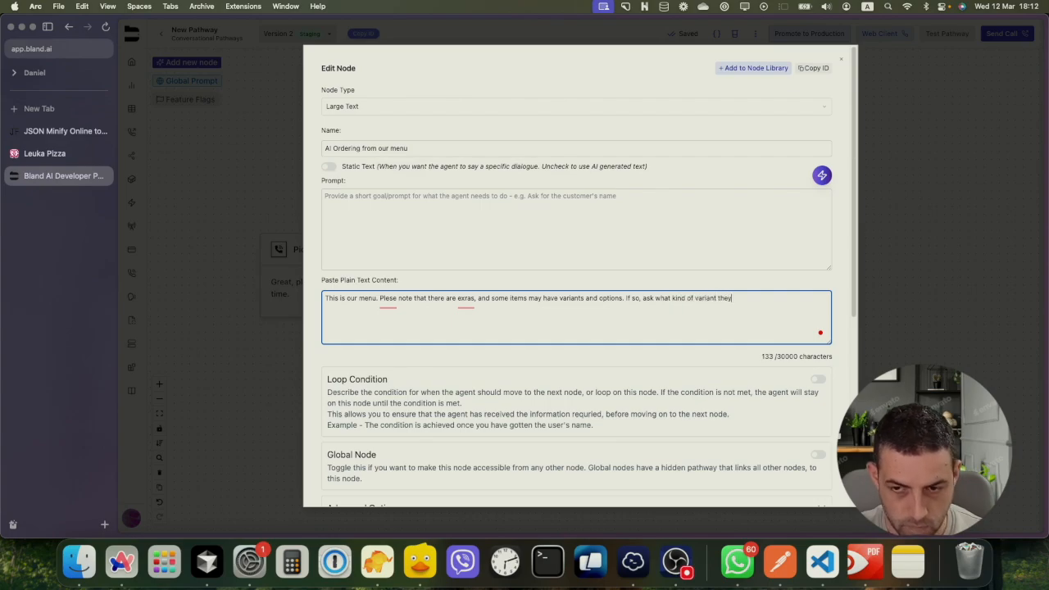
text(need.)
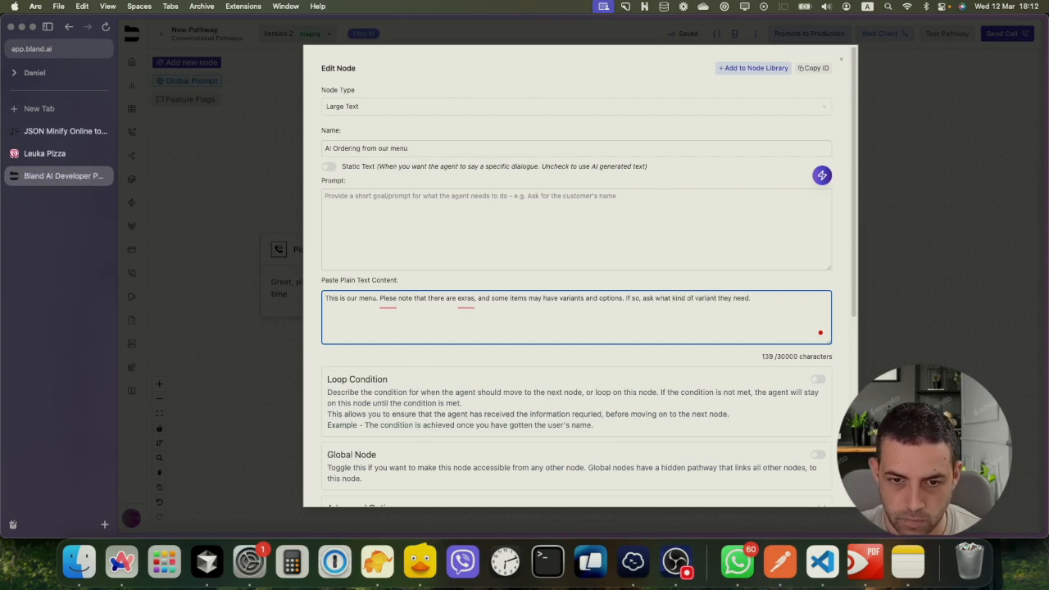
key(super+v)
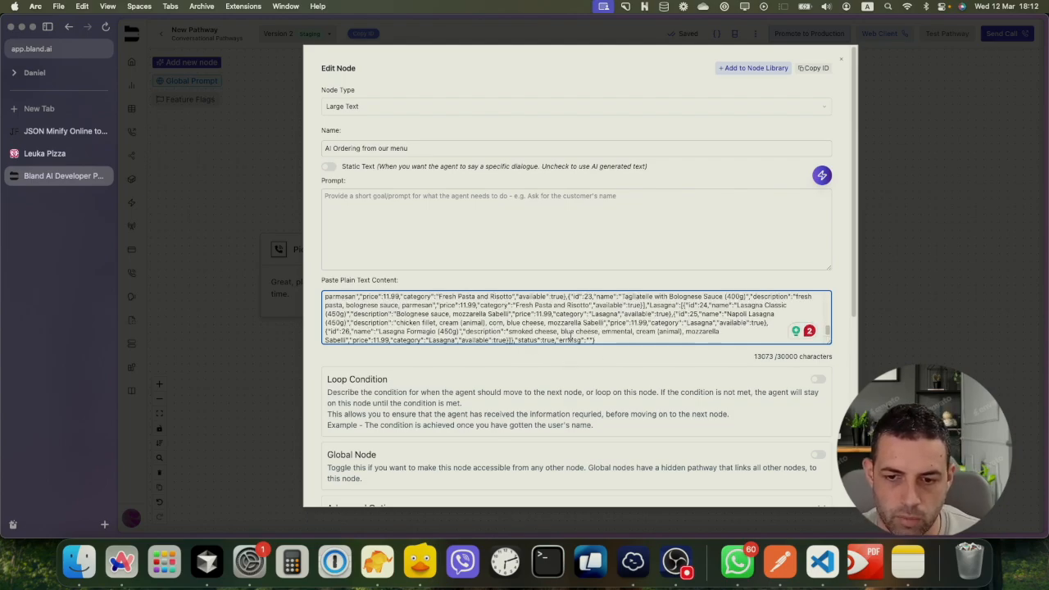
drag(515, 339, 591, 336)
key(BackSpace)
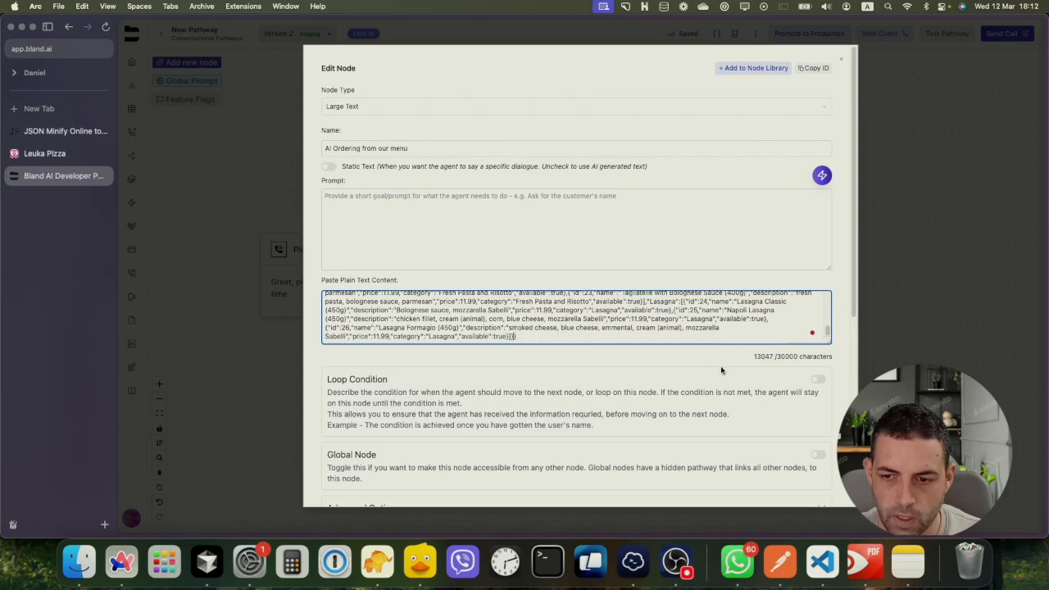
Enter 'Please take the user order' as the ordering node's prompt
click(754, 356)
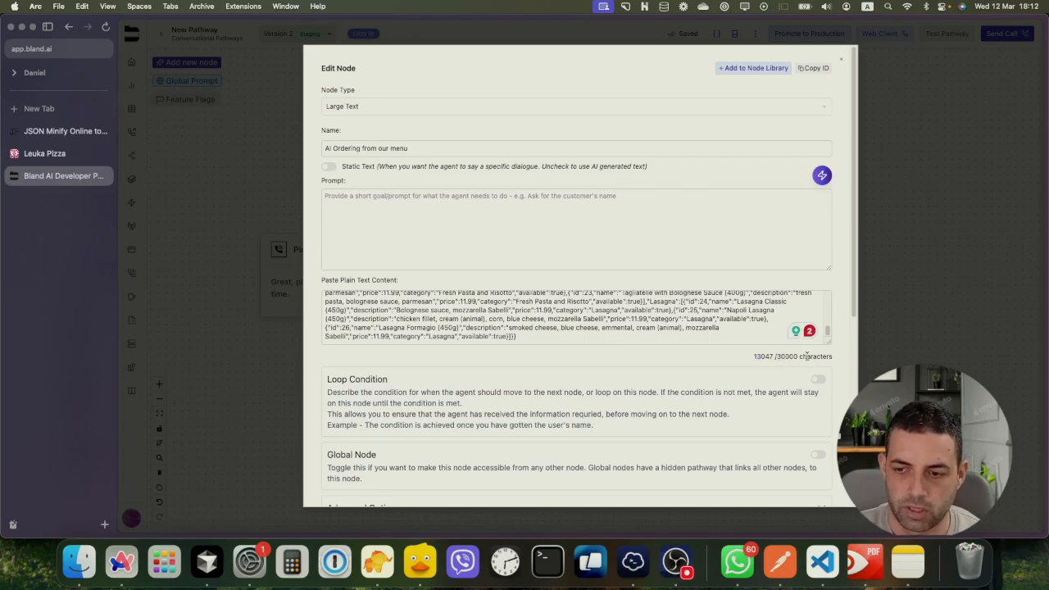
double_click(807, 356)
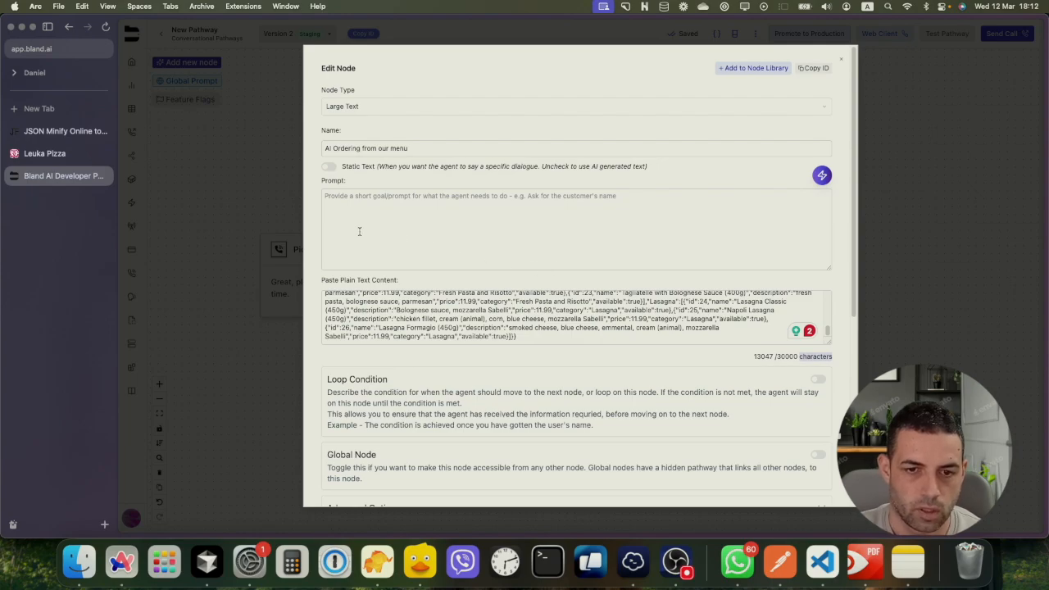
click(344, 206)
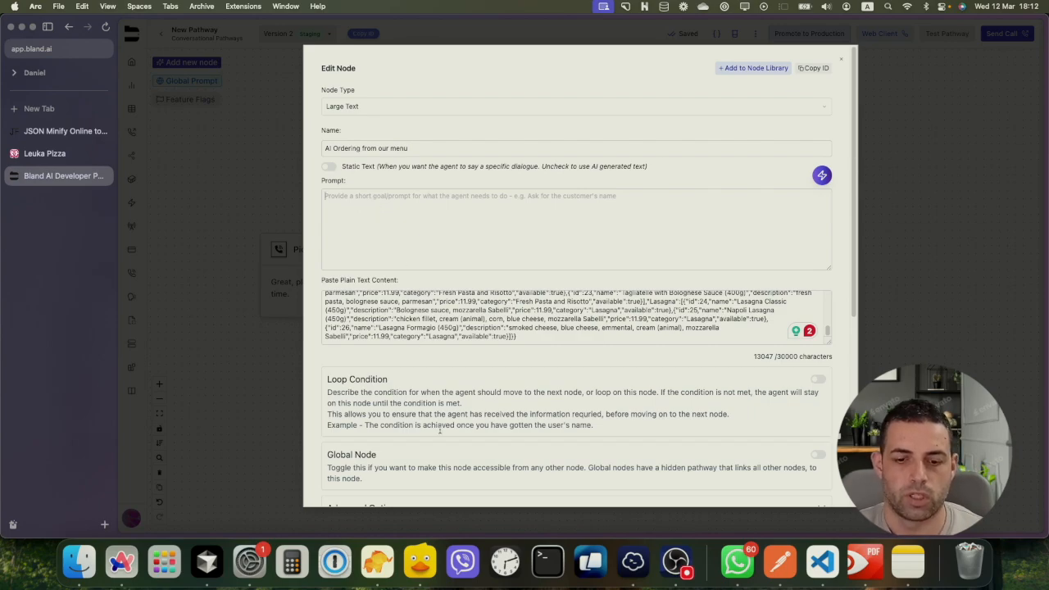
click(684, 569)
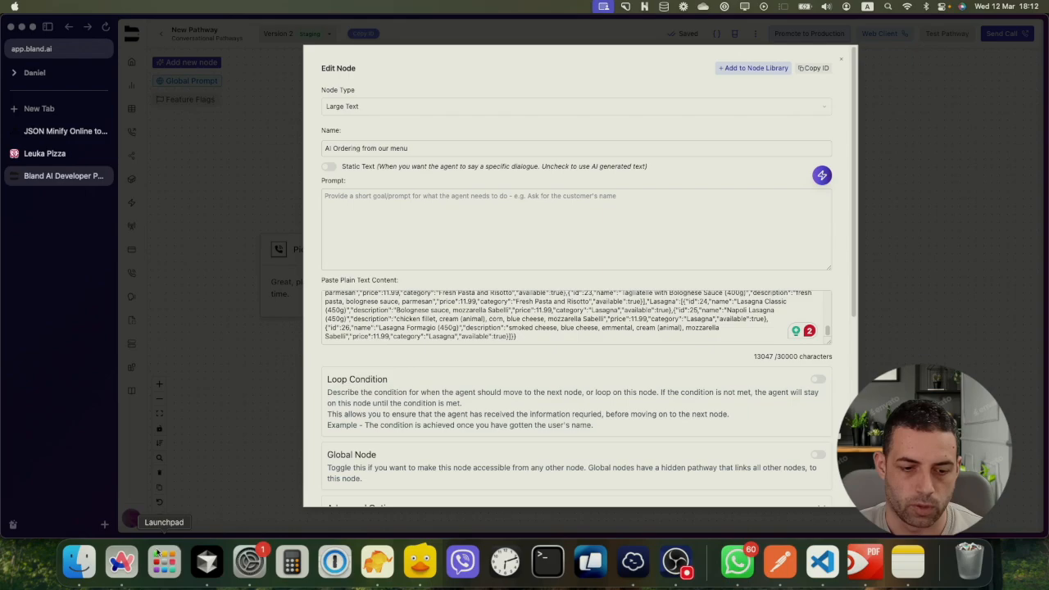
click(127, 566)
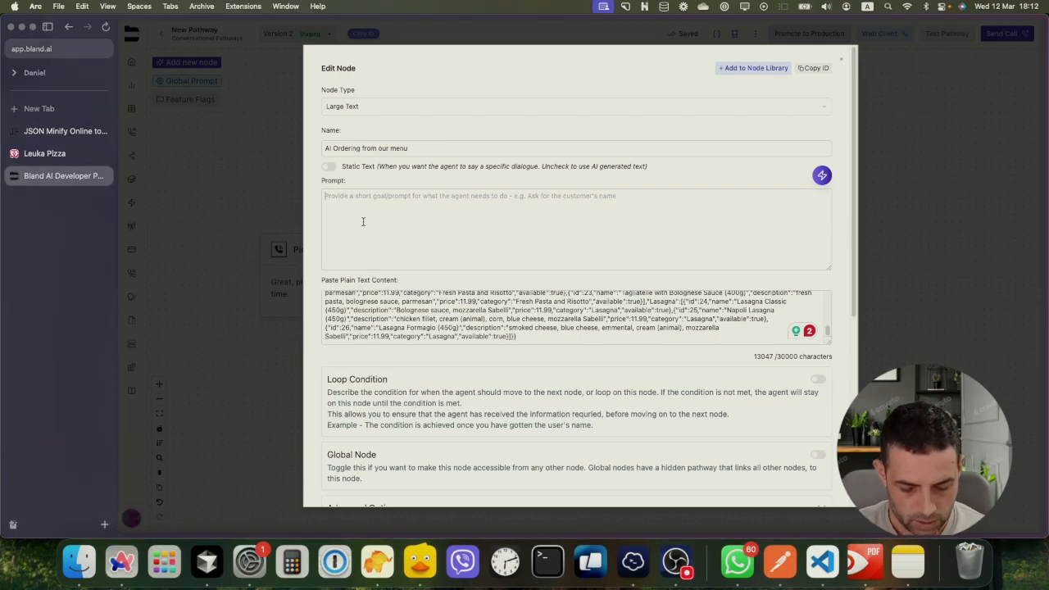
text(Yo)
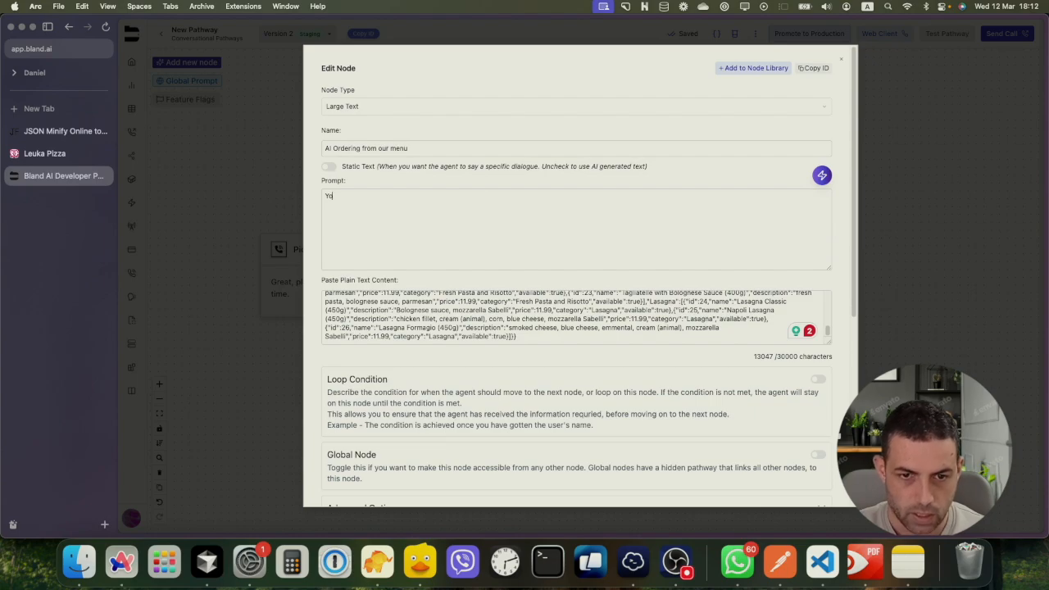
key(BackSpace)
key(BackSpace)
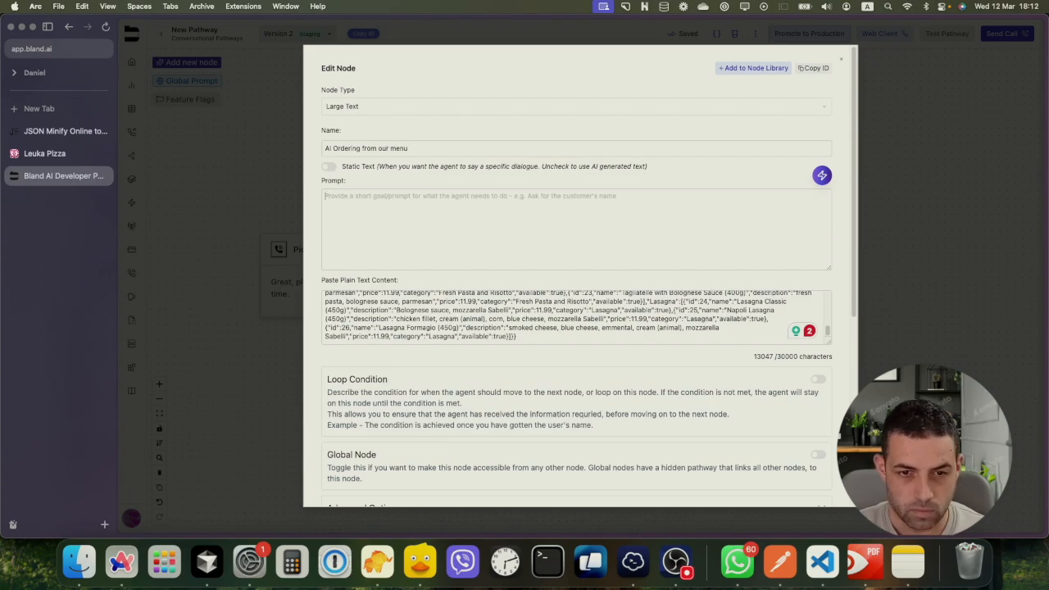
text(Pl)
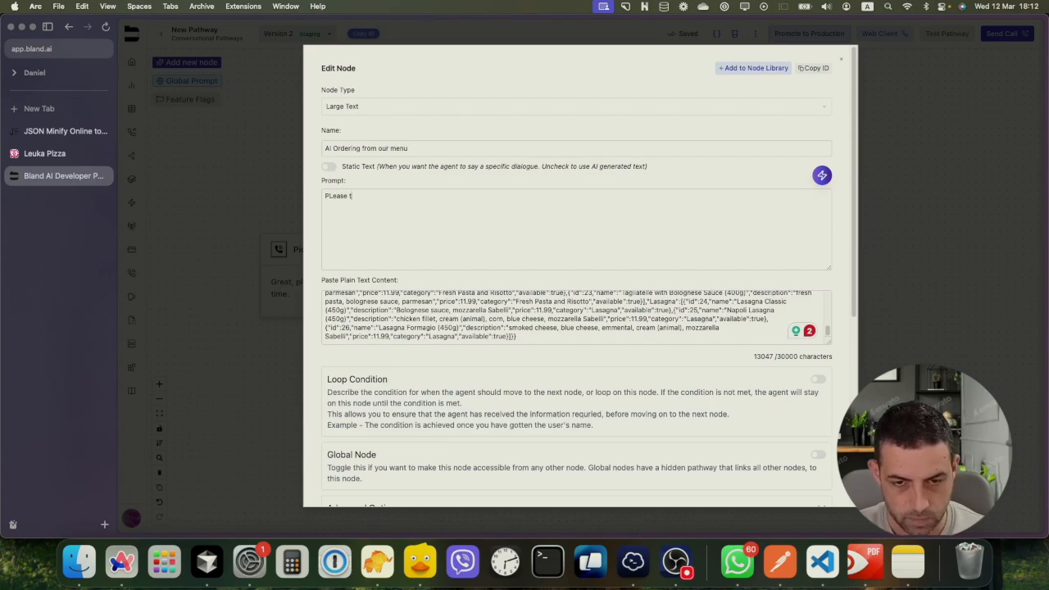
text(ease take the)
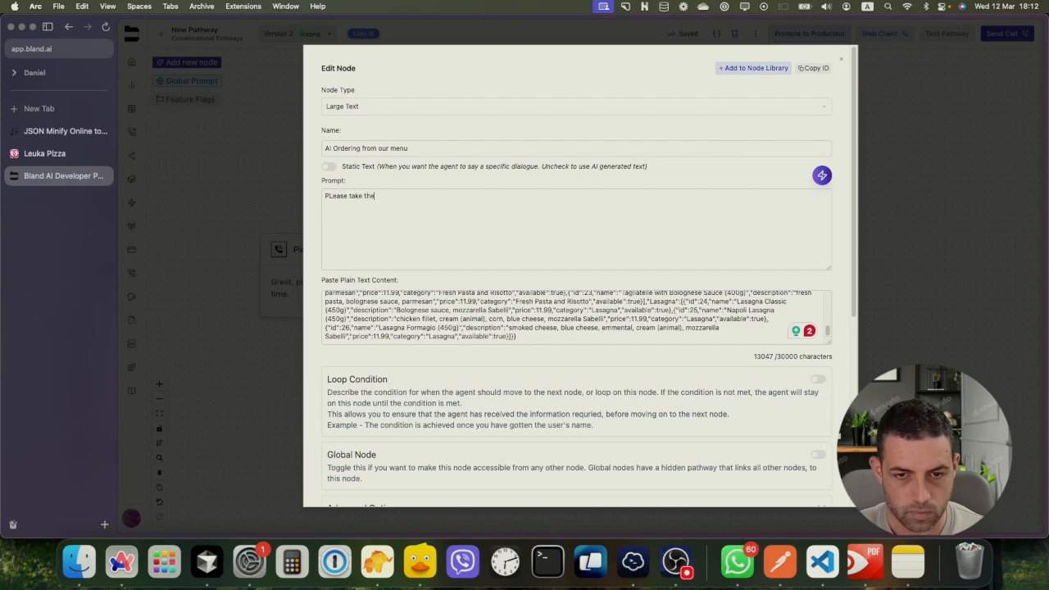
text( user )
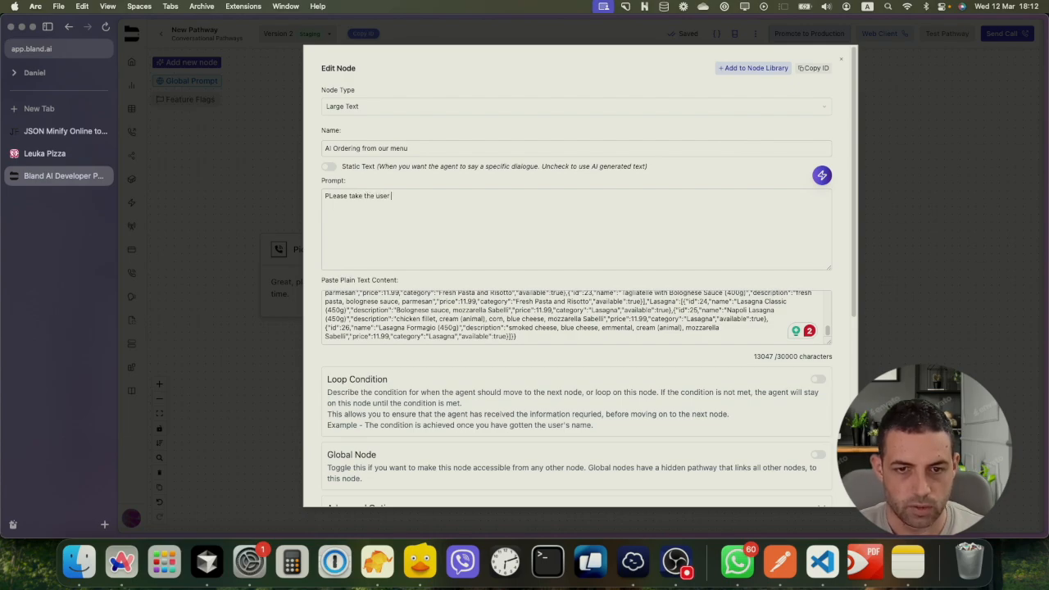
text(order.)
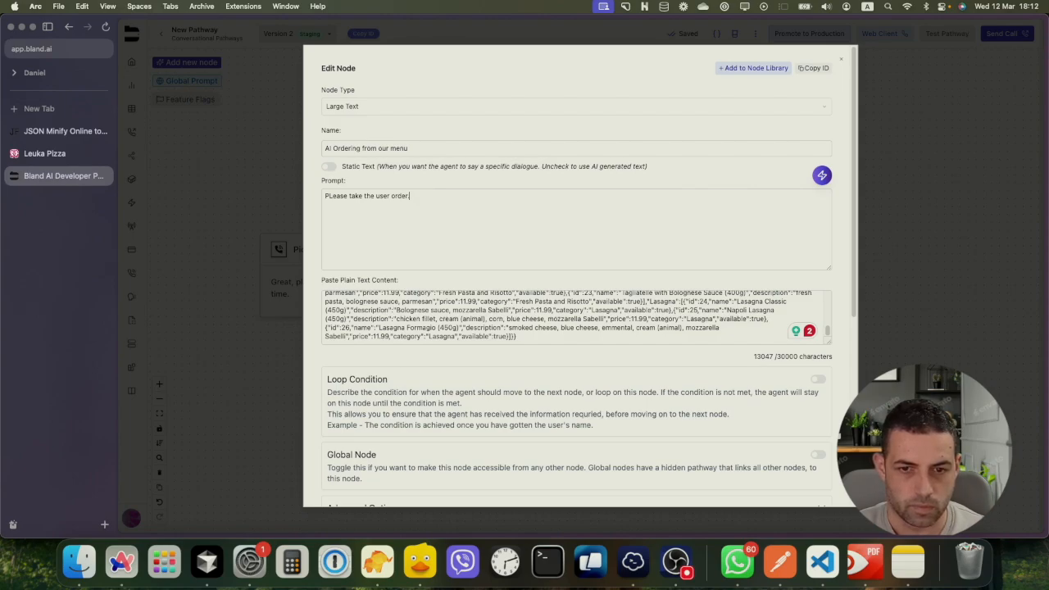
scroll(384, 306, down, 1)
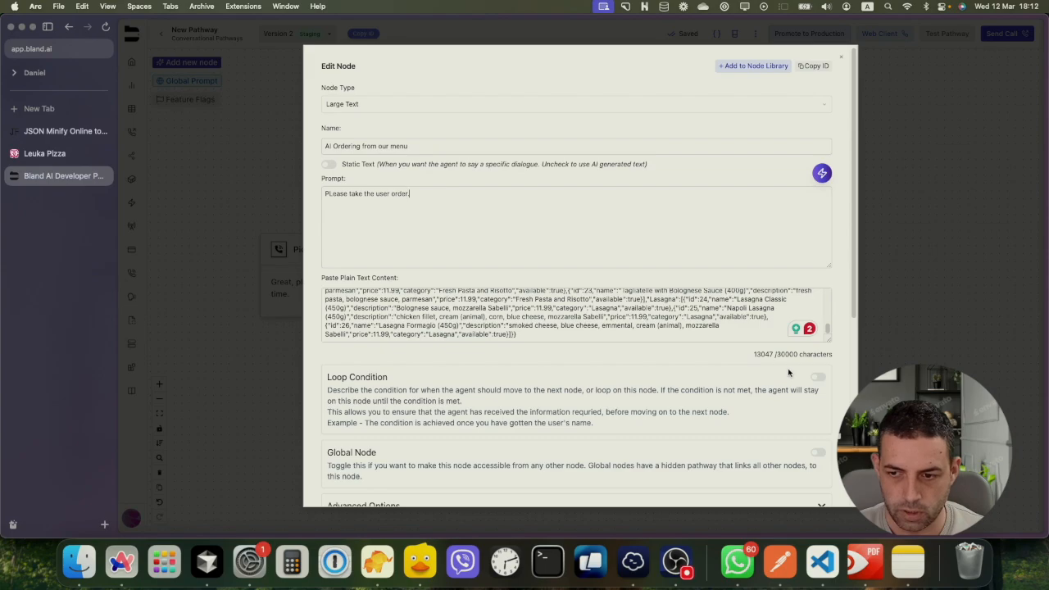
Enable Loop Condition: 'You need to ensure that the user has finished his order and confirmed that it is ok.'
click(817, 378)
scroll(487, 403, down, 2)
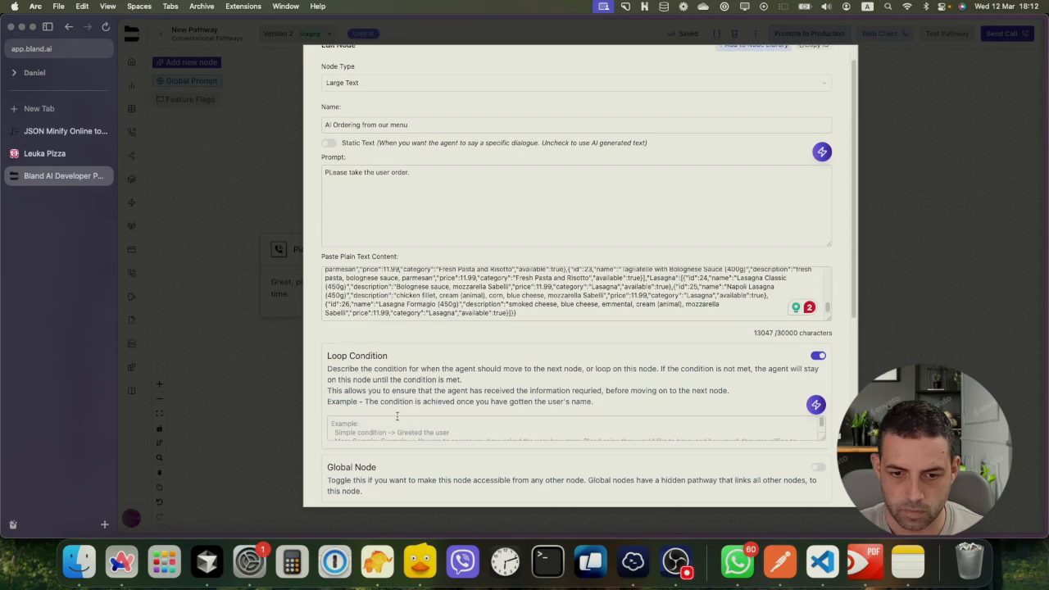
click(385, 421)
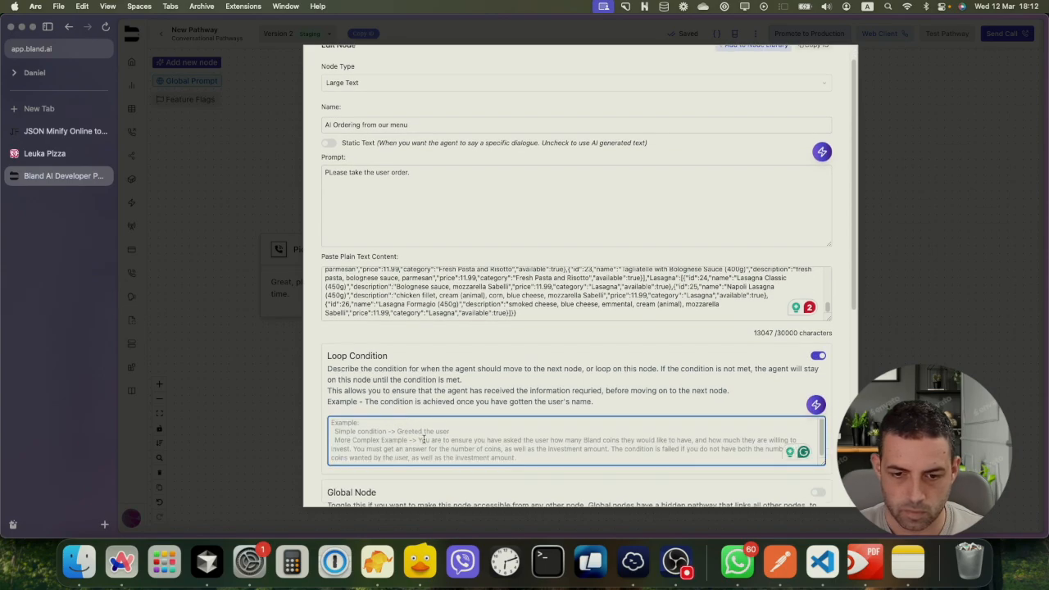
text(You need to)
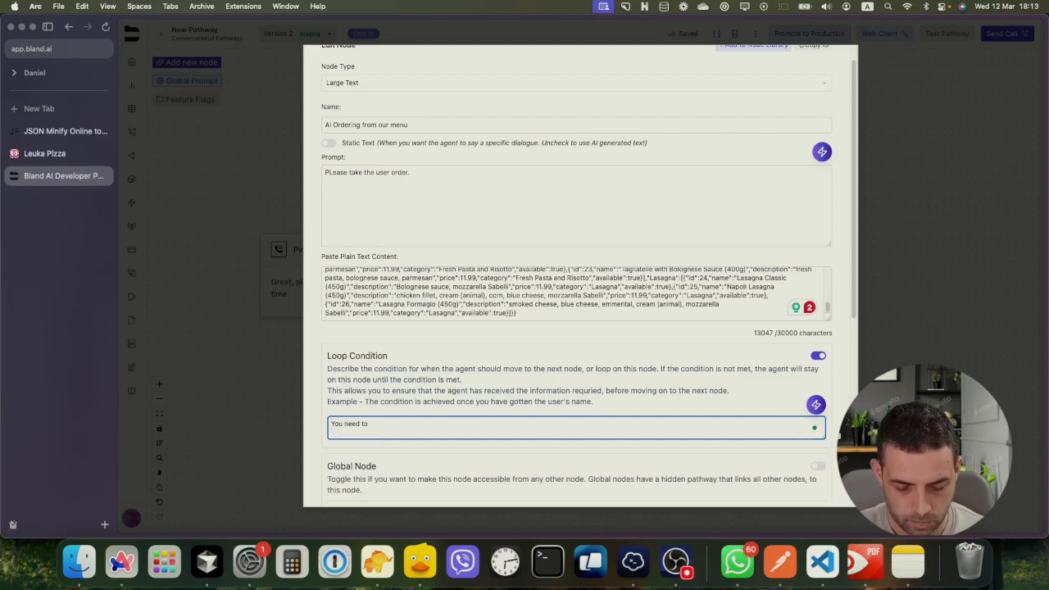
text( ens)
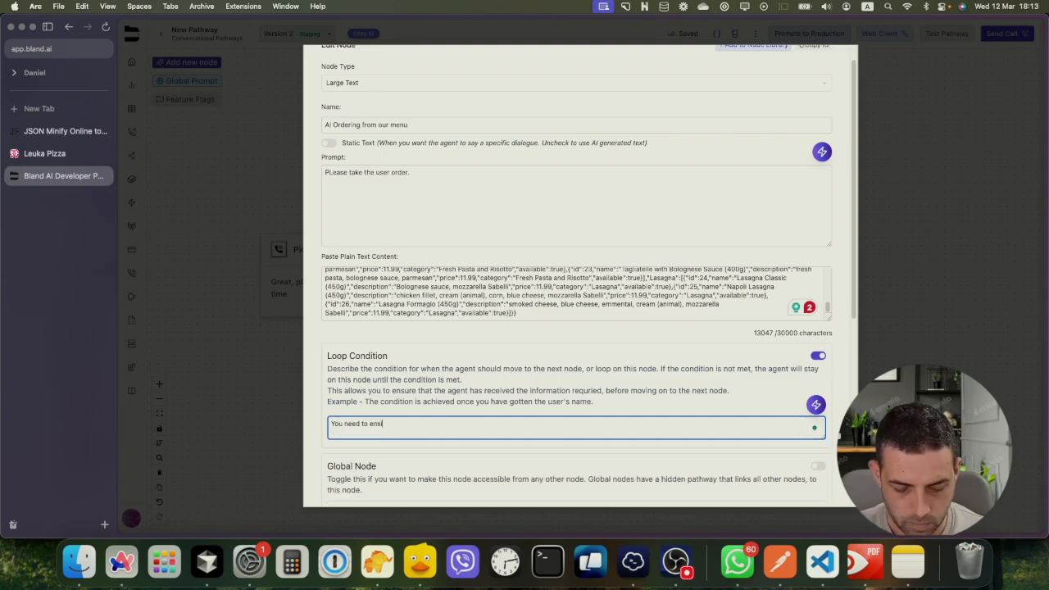
text(ure tha)
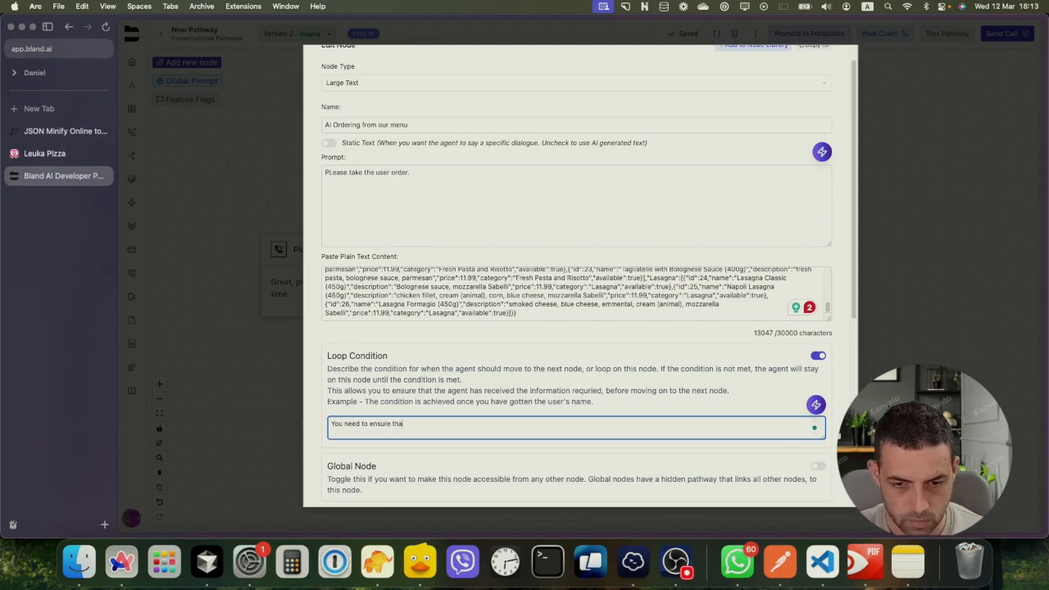
text(t )
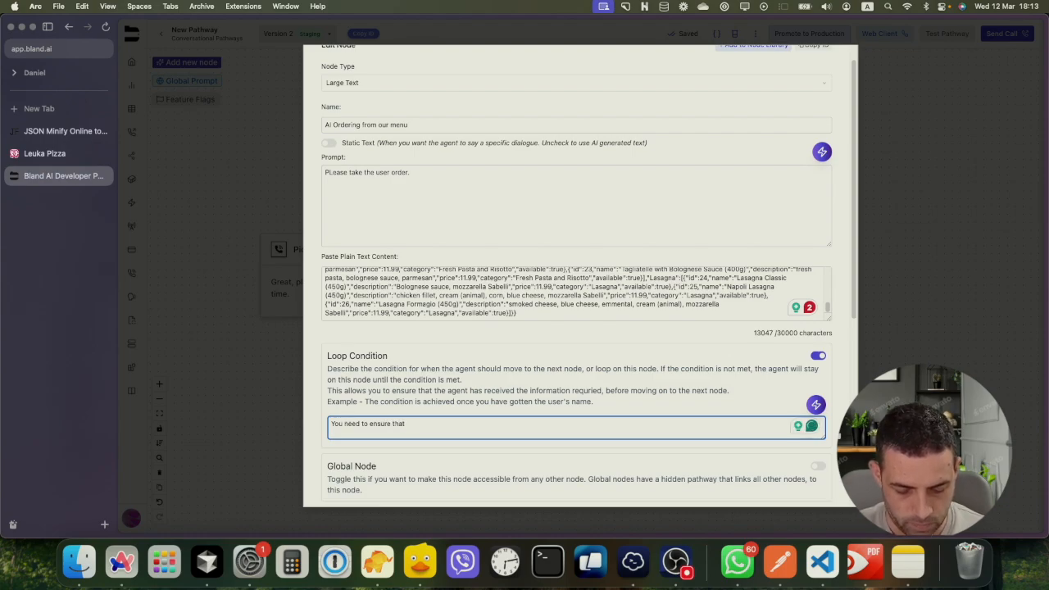
text(the user)
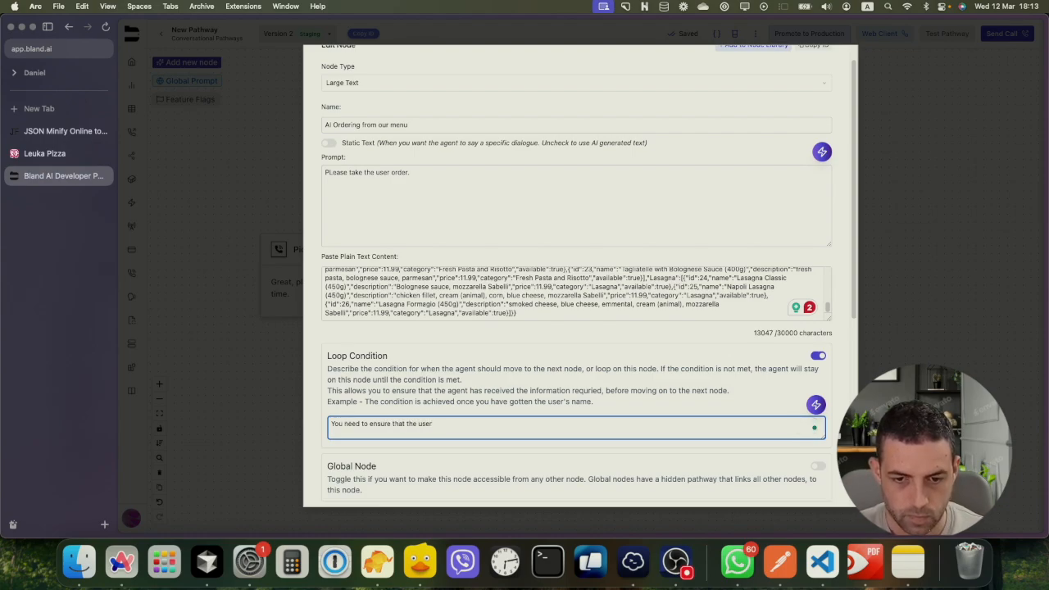
text( has finishe)
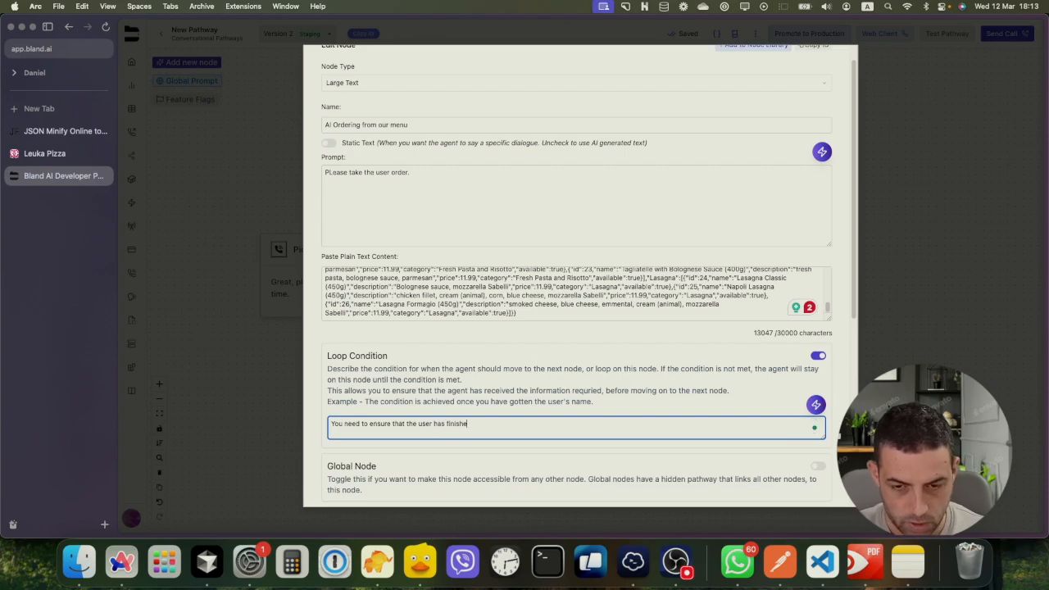
text(d his )
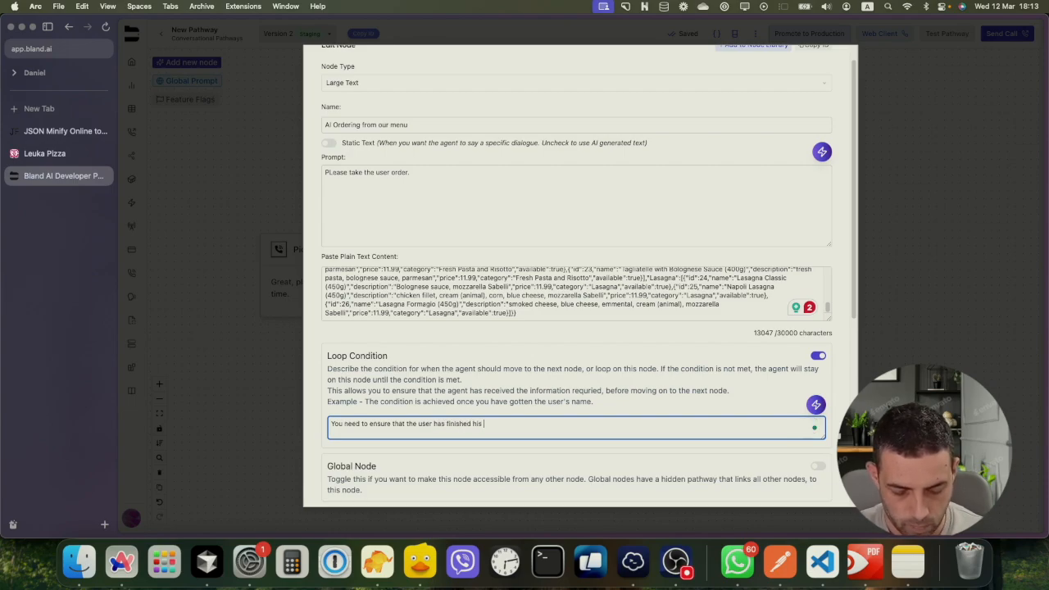
text(order and co)
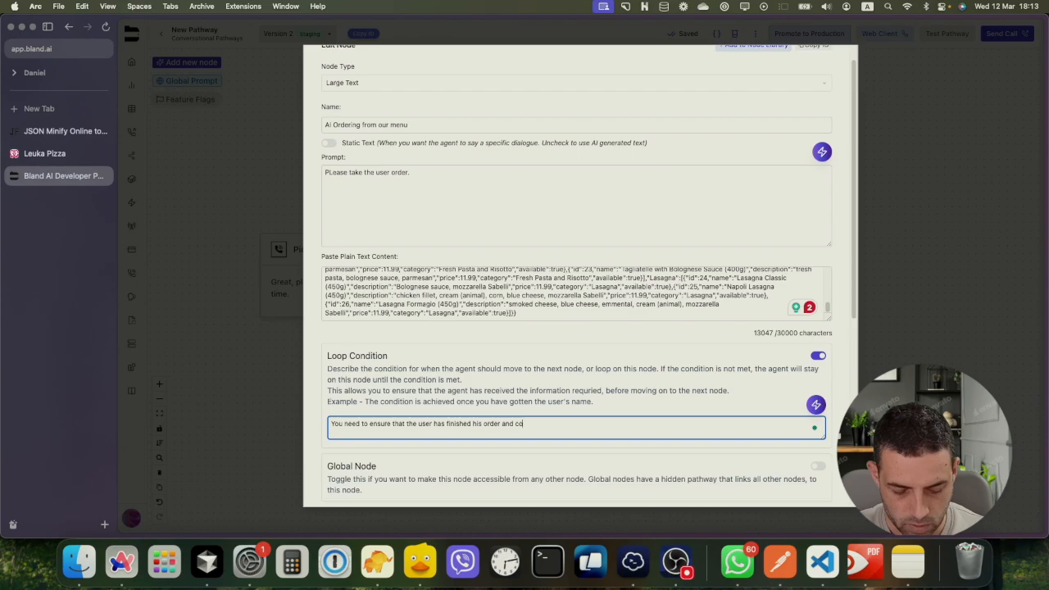
text(nf)
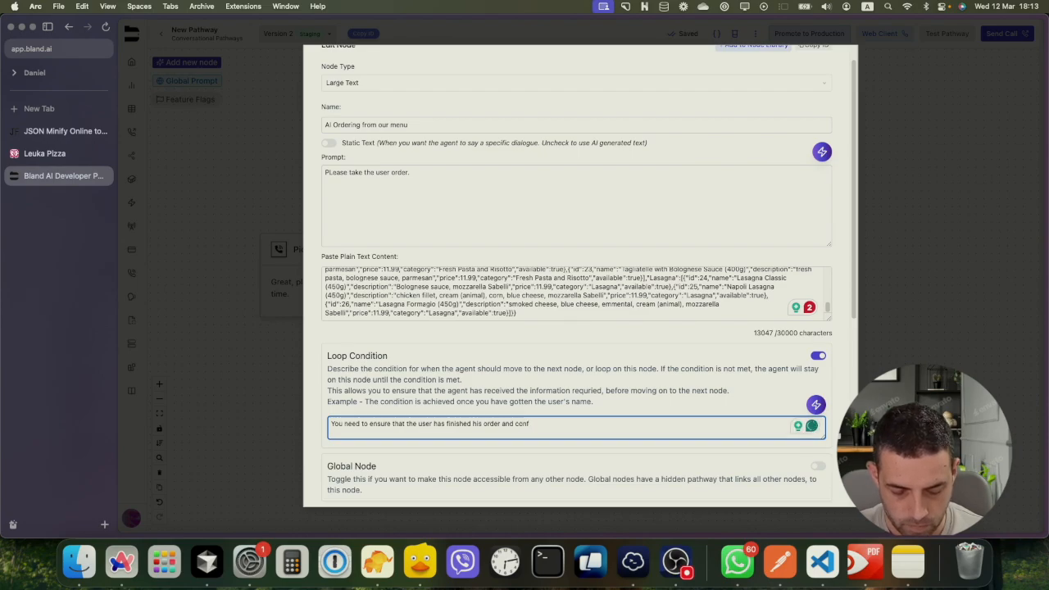
text(irmed that it is ok.)
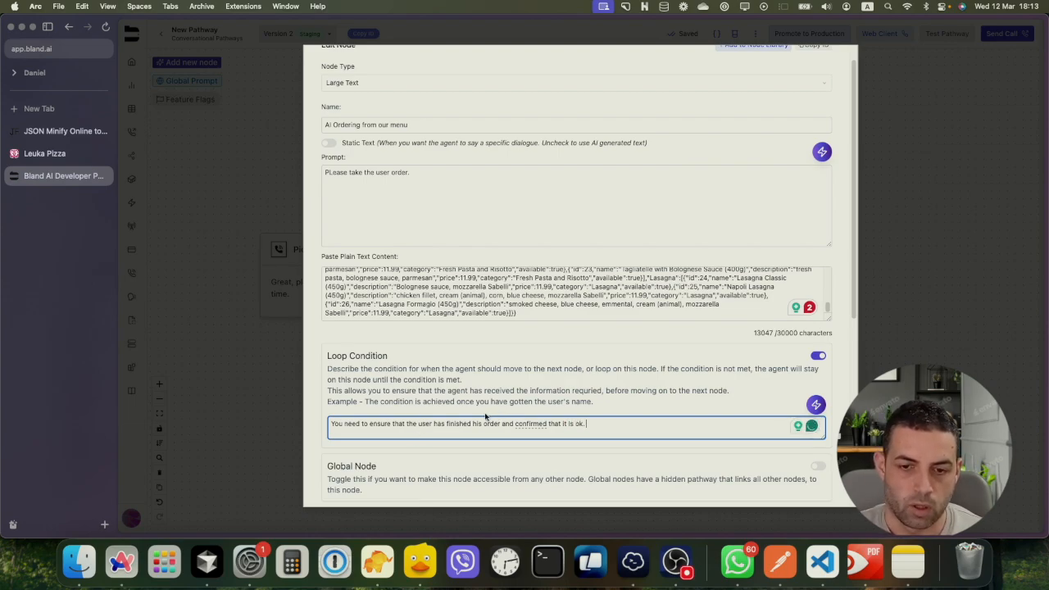
scroll(335, 412, down, 1)
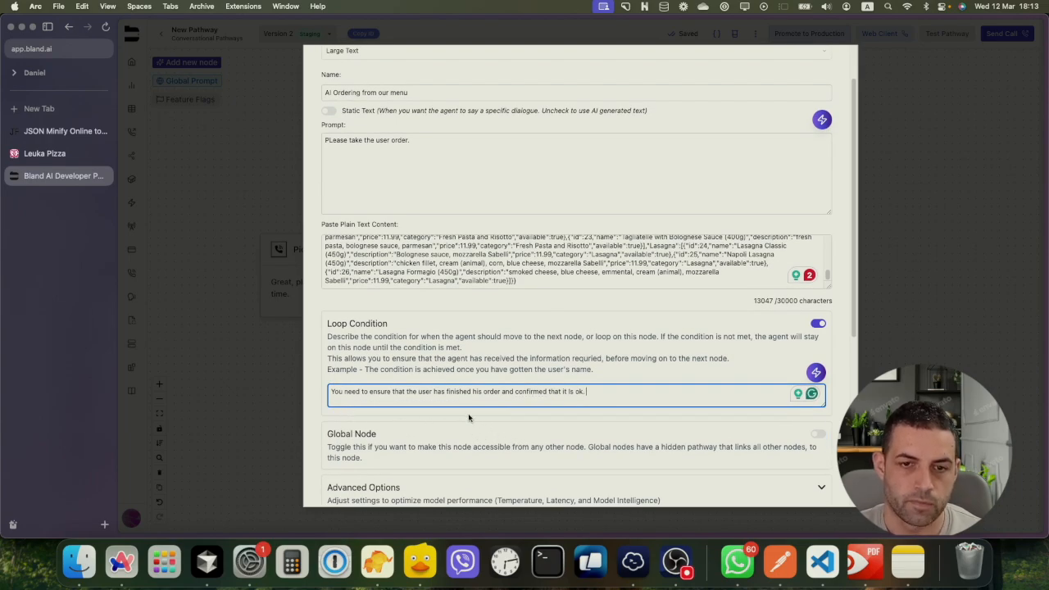
scroll(467, 418, up, 2)
Append 'Ask him about the different items. And you may suggest some items' to the prompt
click(427, 196)
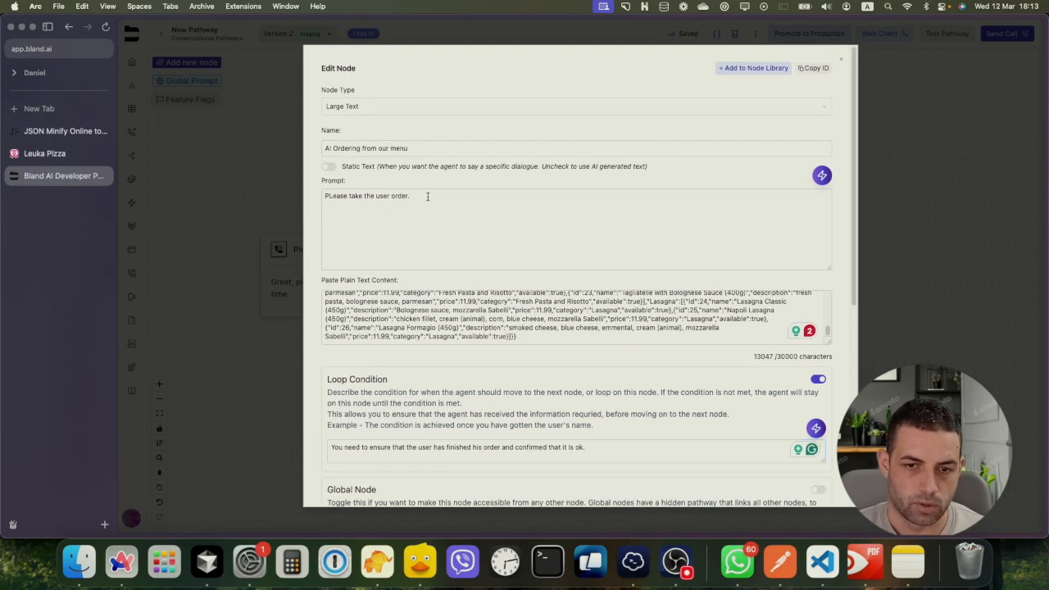
text(ASK hi)
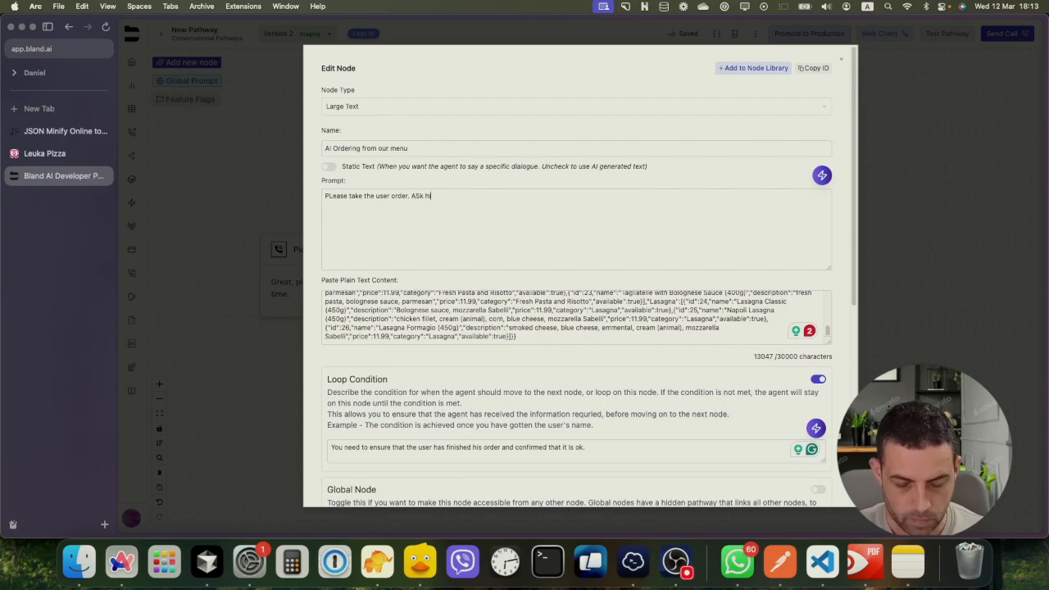
text(m about th)
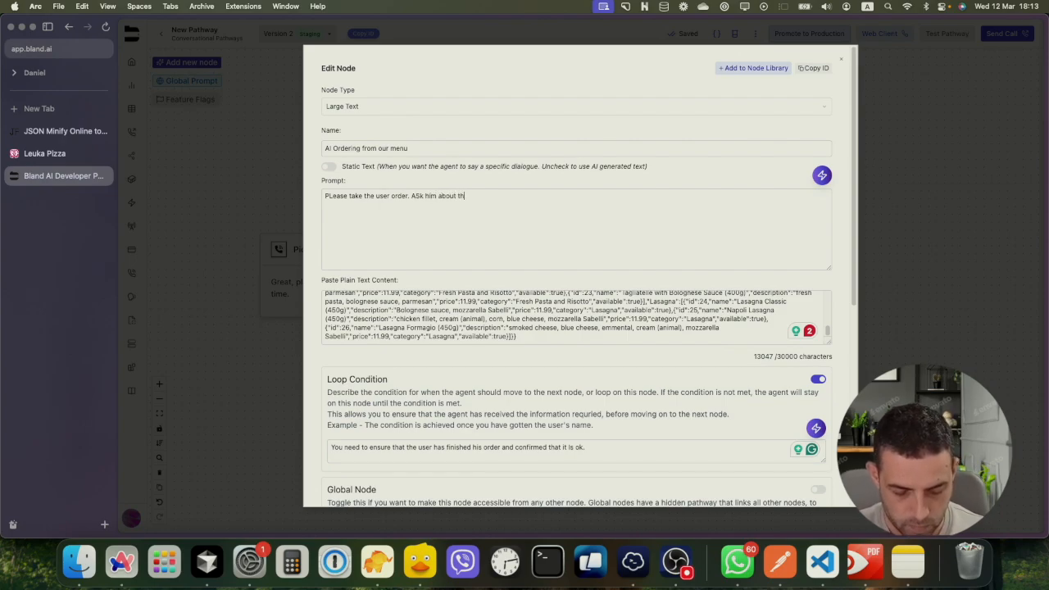
text(e different )
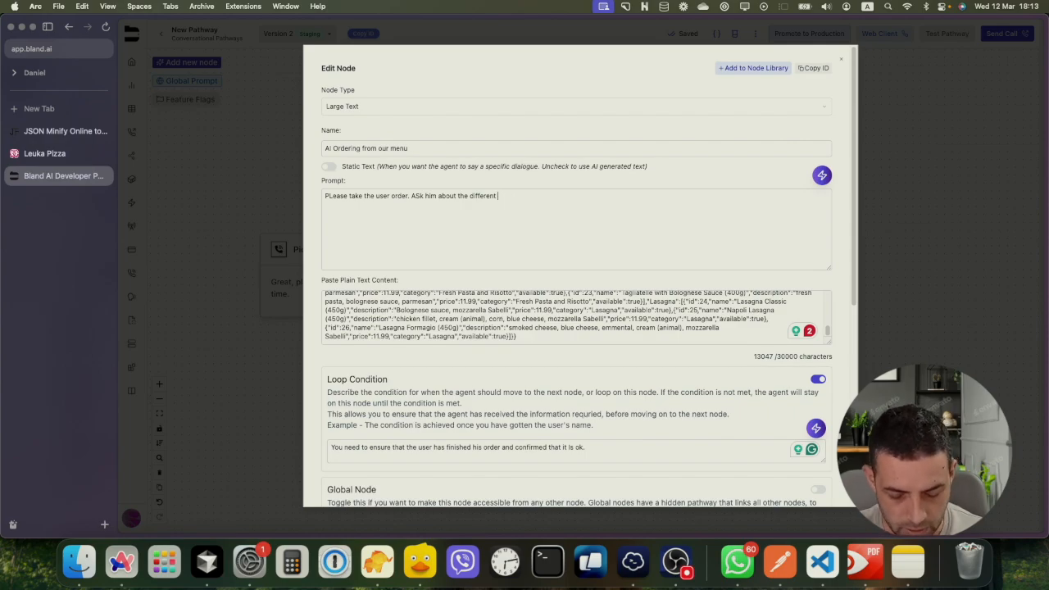
text(options items.)
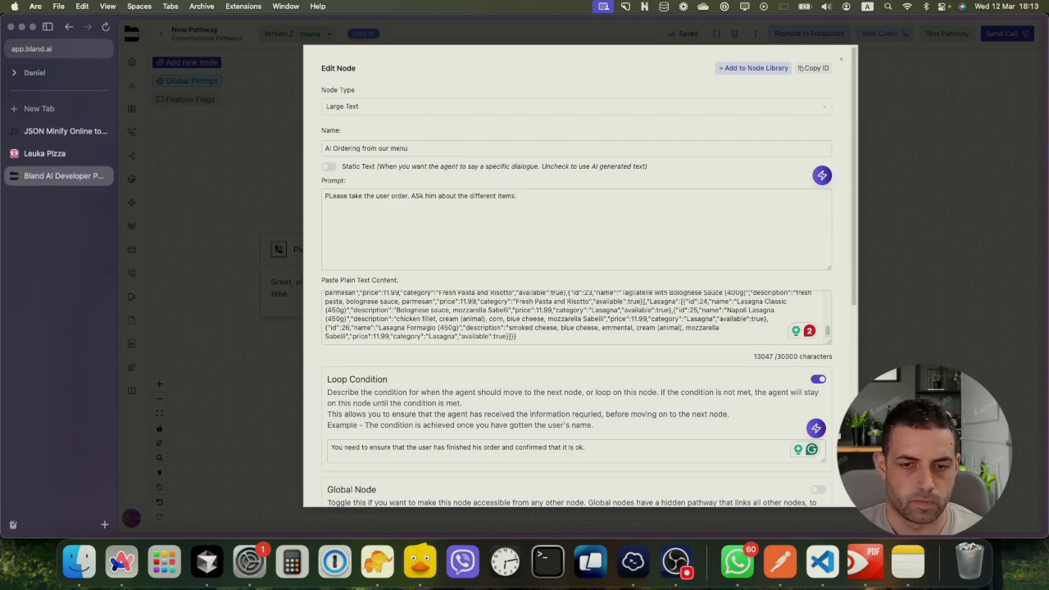
text(And)
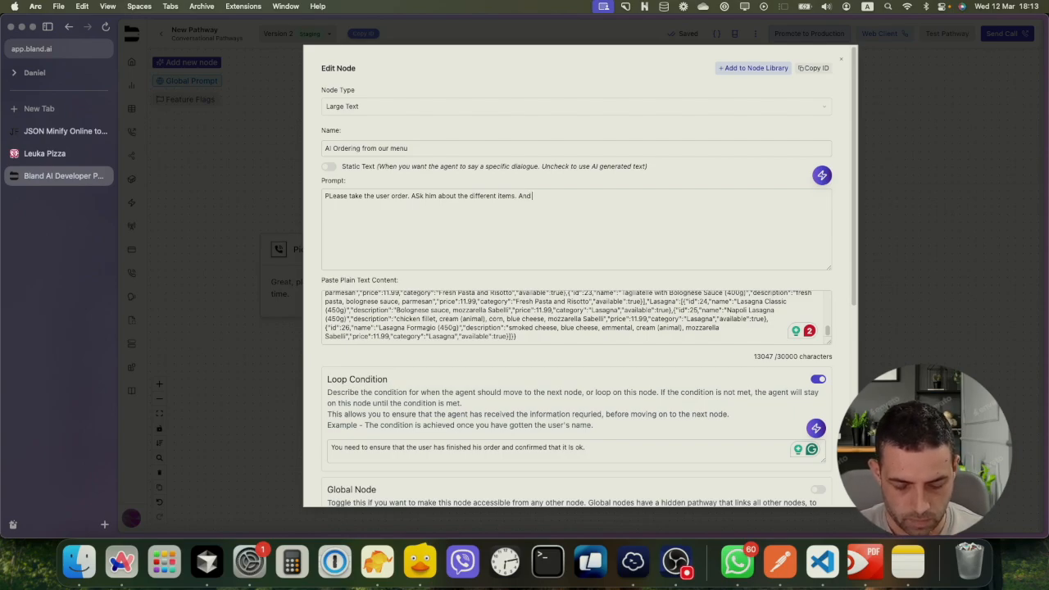
text( you may suggest some)
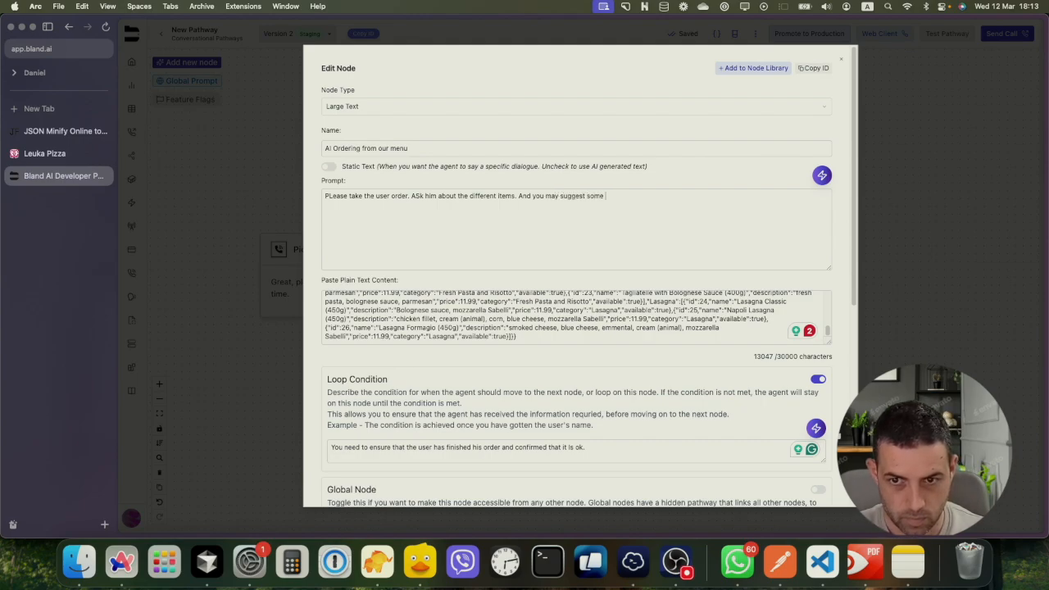
text(tem.s)
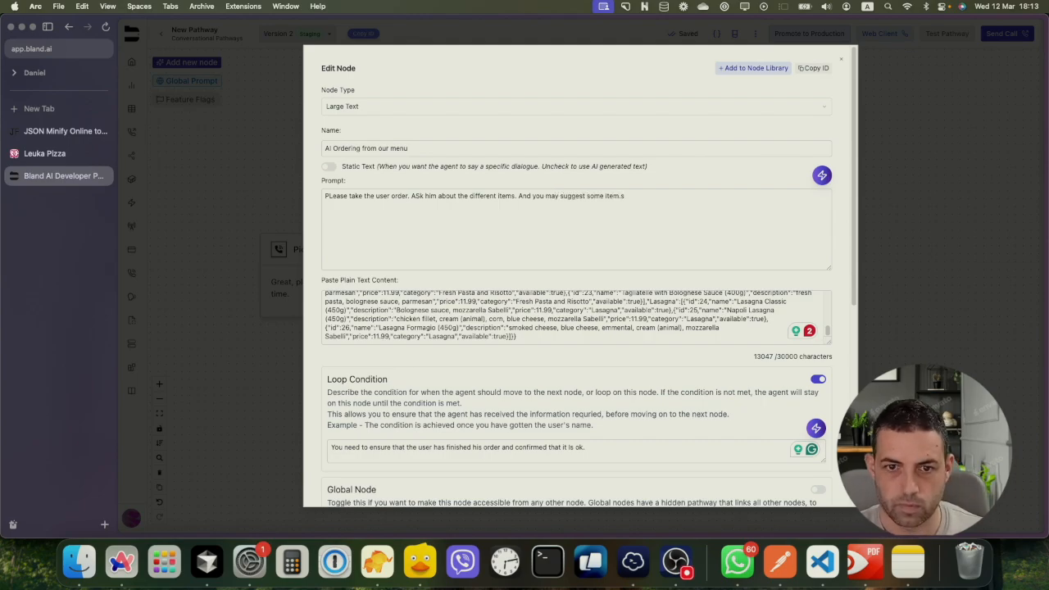
scroll(423, 209, down, 4)
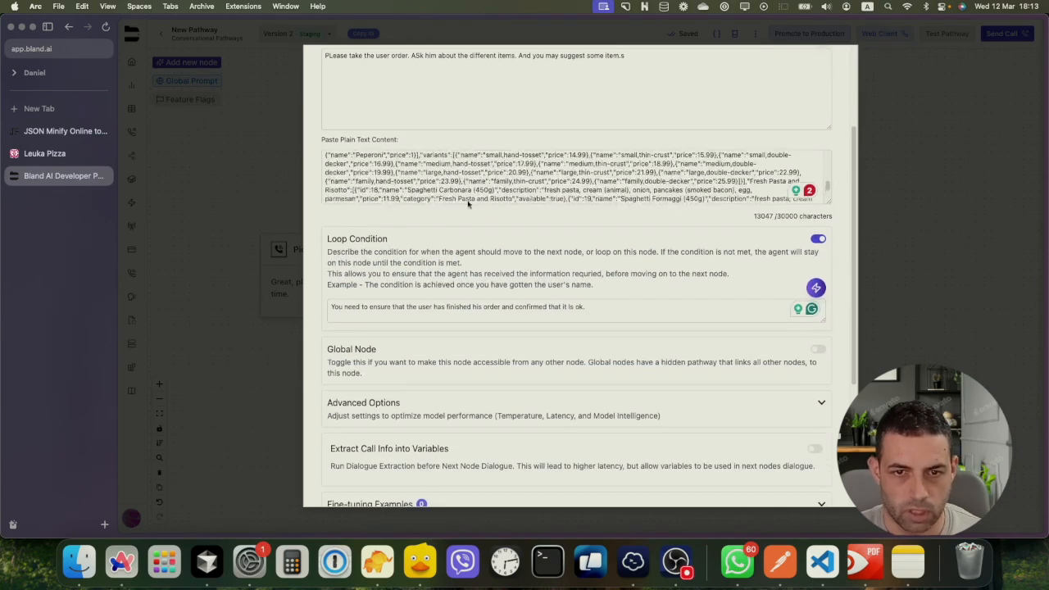
scroll(413, 242, down, 2)
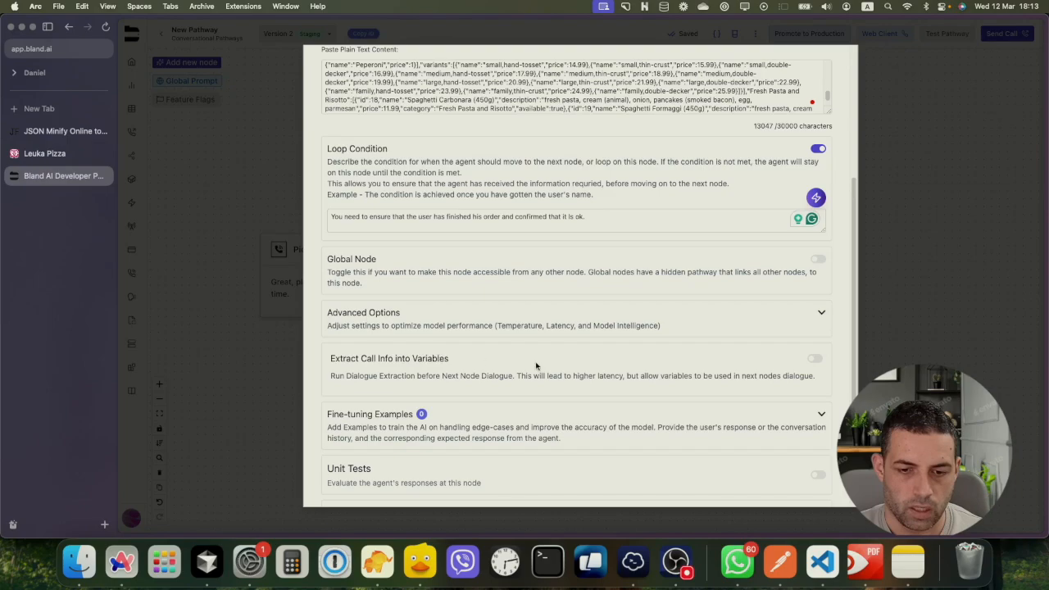
Extract call info into a String variable user_order, described as 'Extract the user order'
click(814, 358)
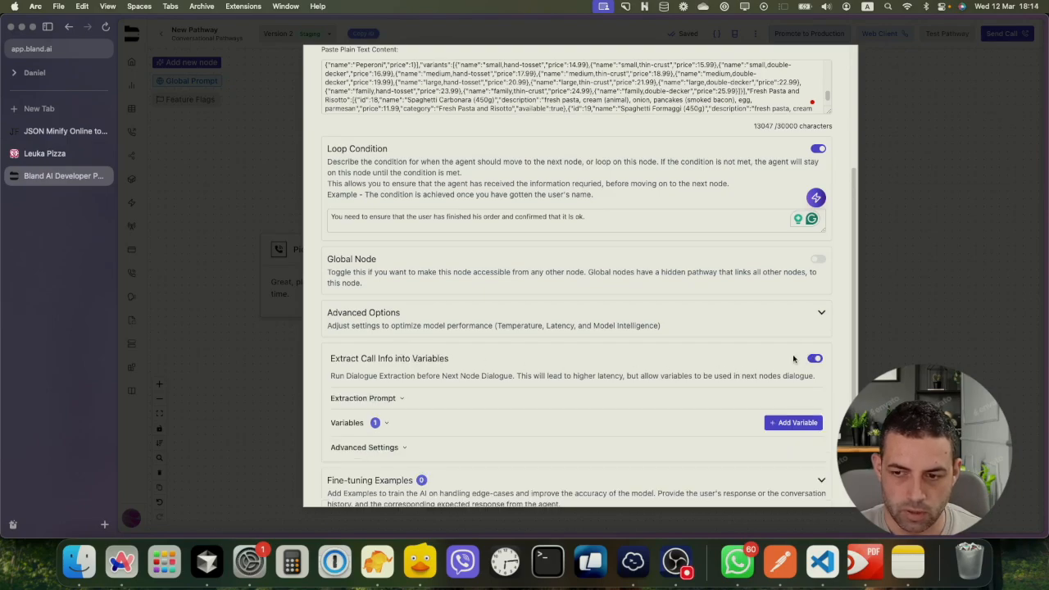
click(382, 425)
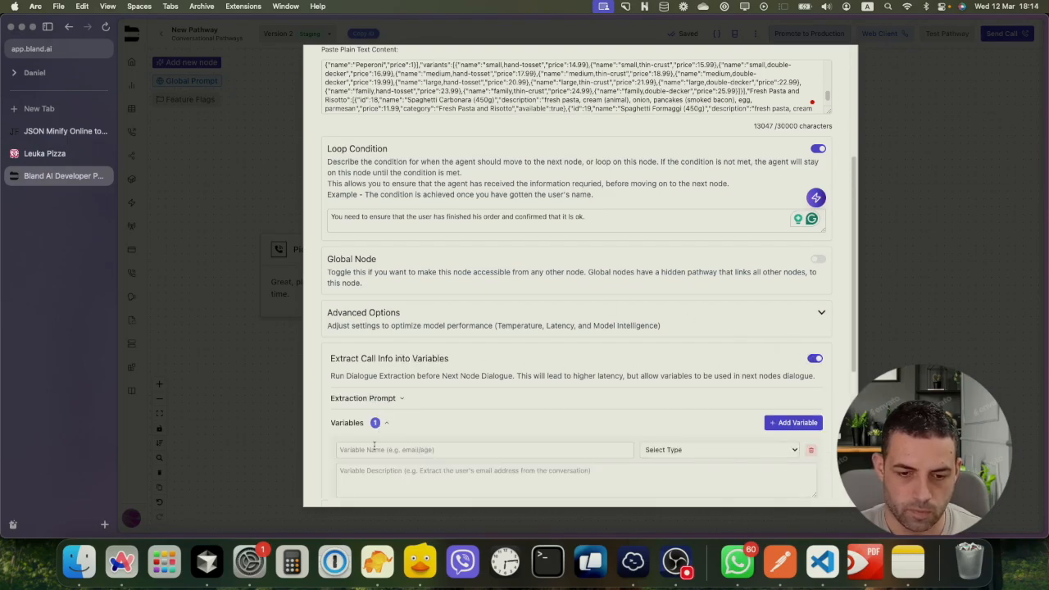
click(372, 450)
text(user_)
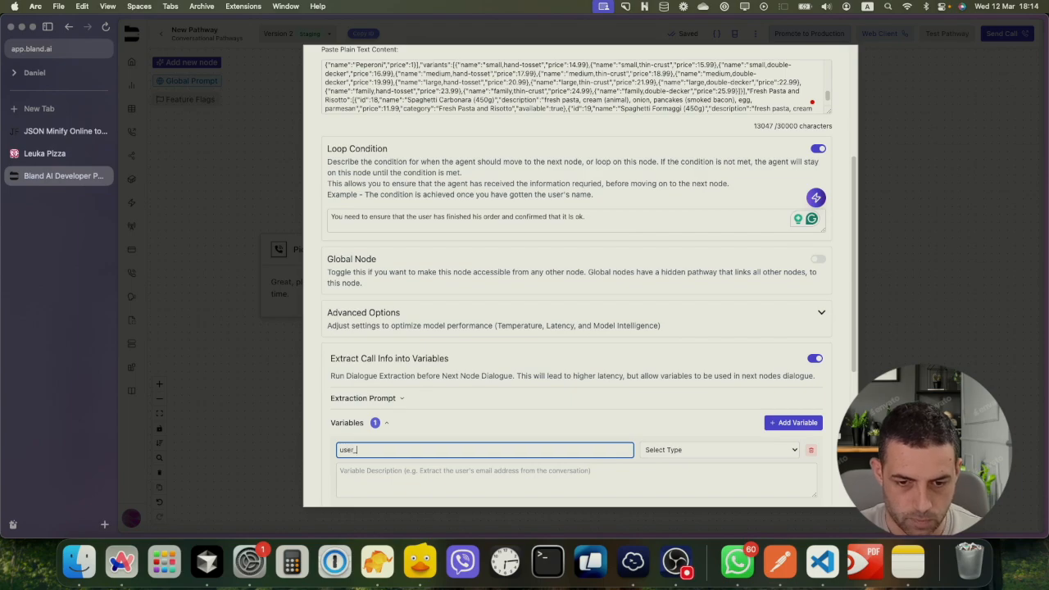
text(order)
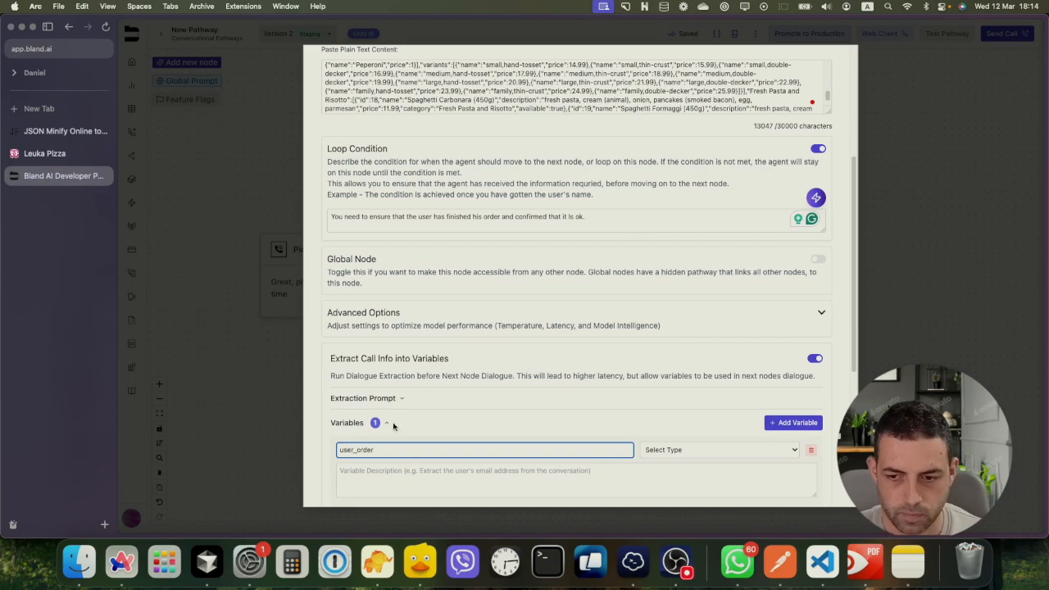
click(670, 449)
click(671, 463)
scroll(543, 471, down, 3)
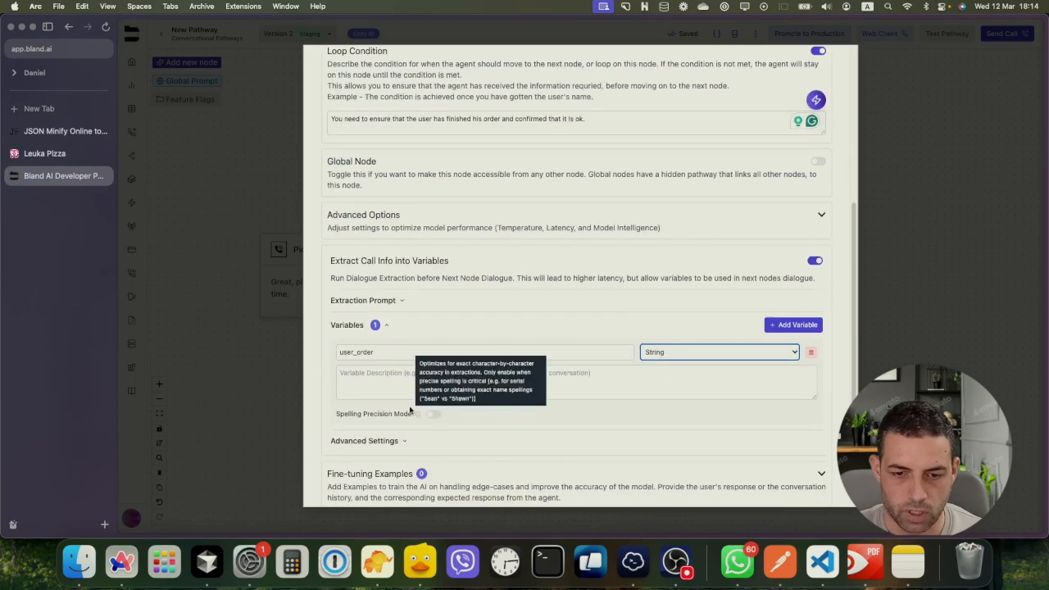
click(390, 380)
text(Extr)
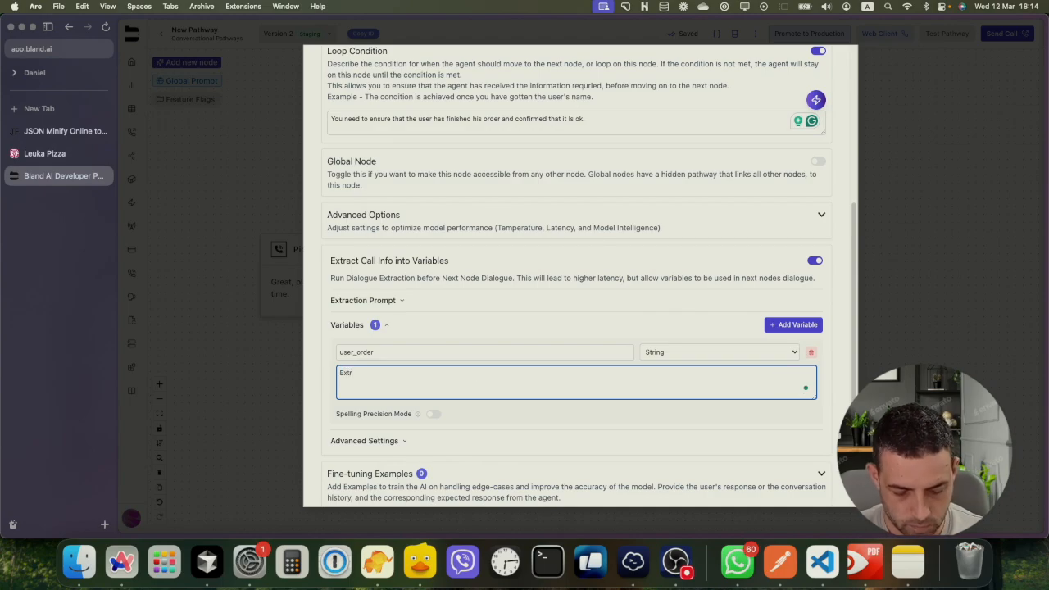
text(act the user order)
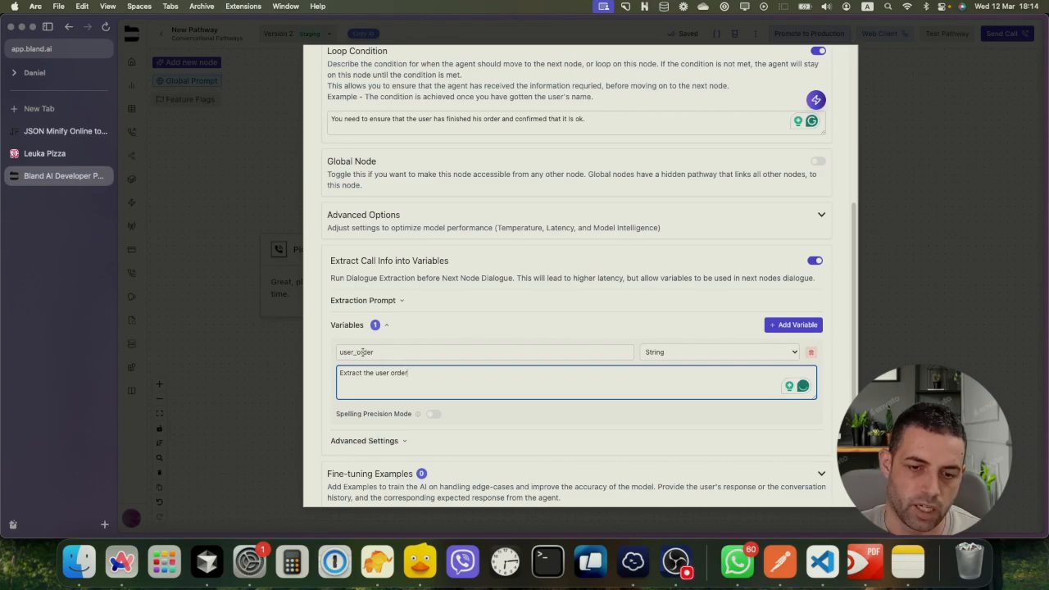
scroll(362, 351, down, 5)
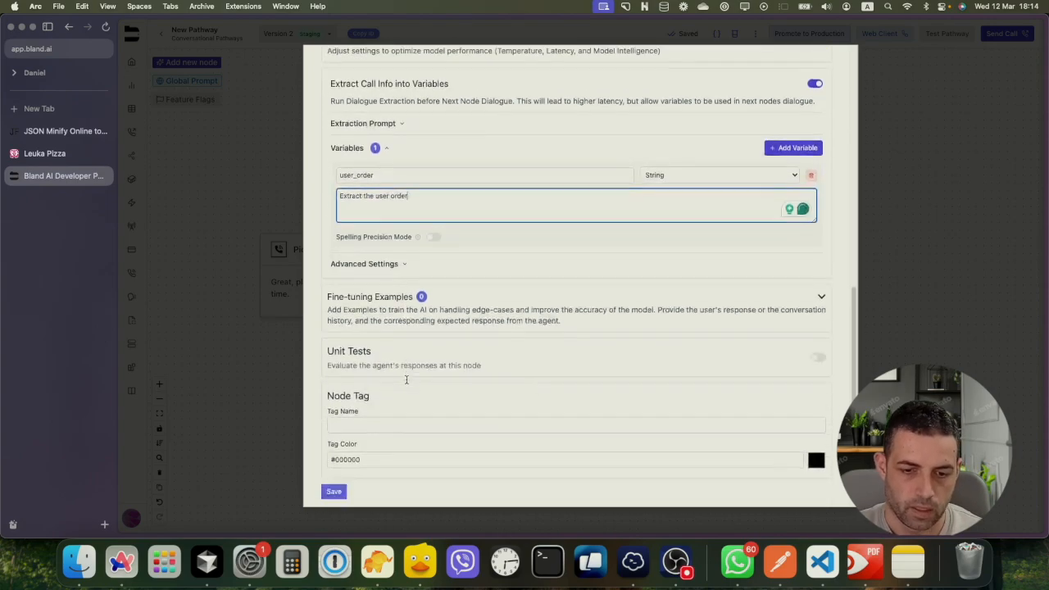
click(334, 491)
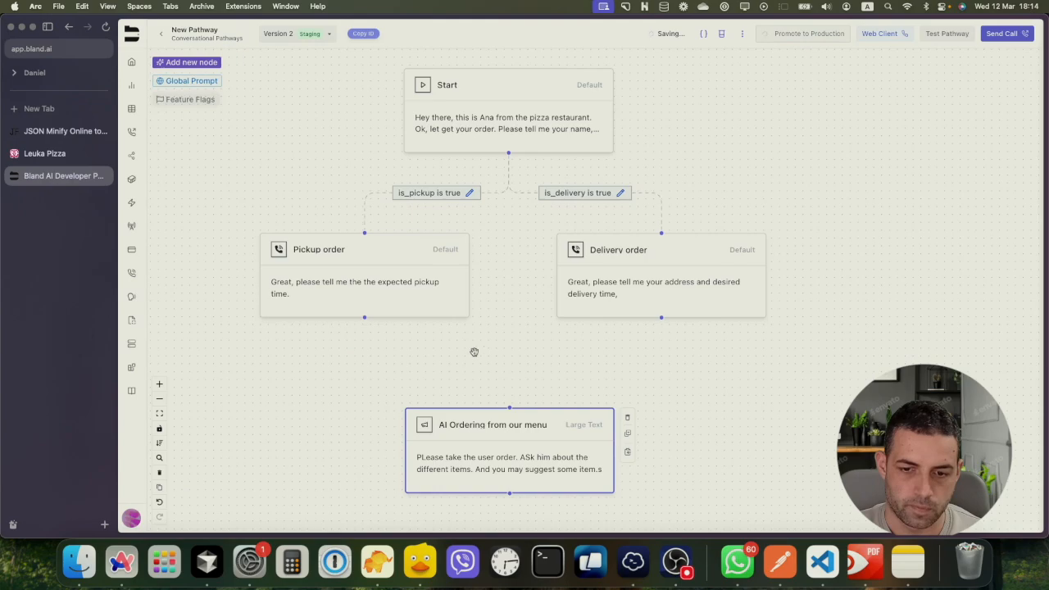
drag(367, 320, 508, 407)
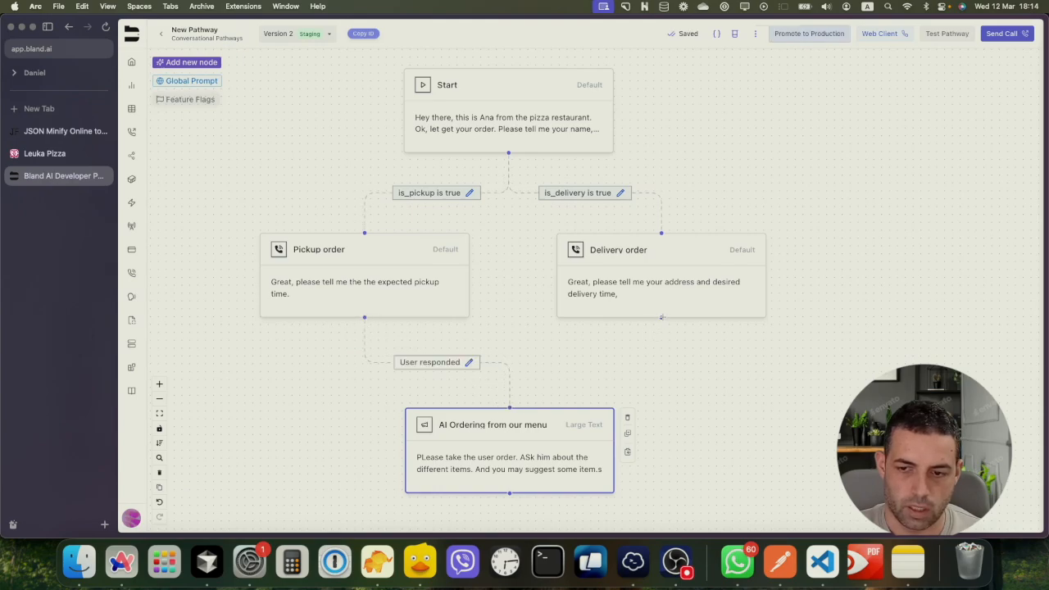
drag(662, 317, 509, 407)
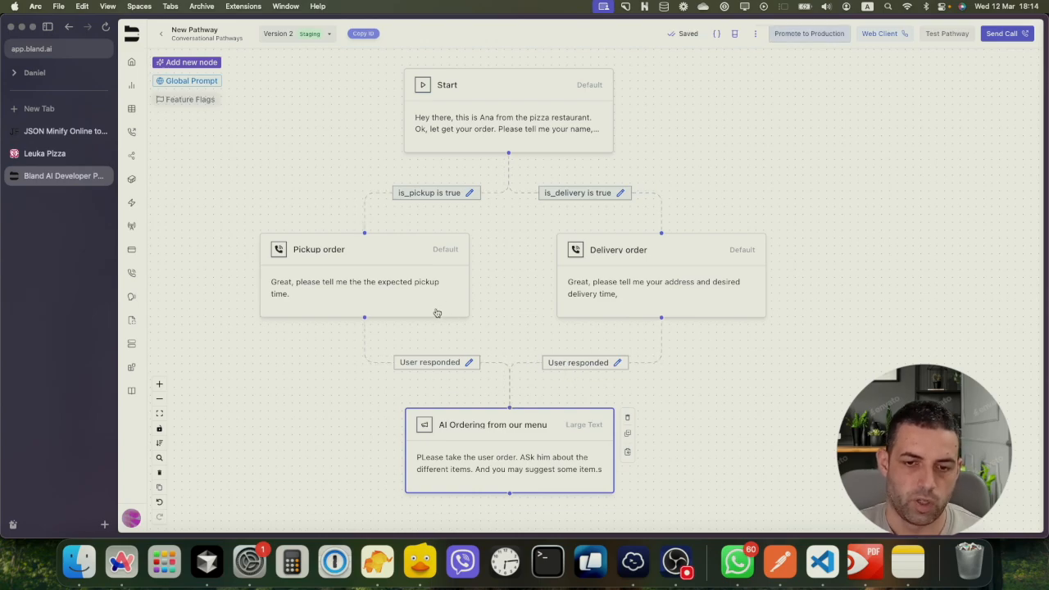
double_click(390, 277)
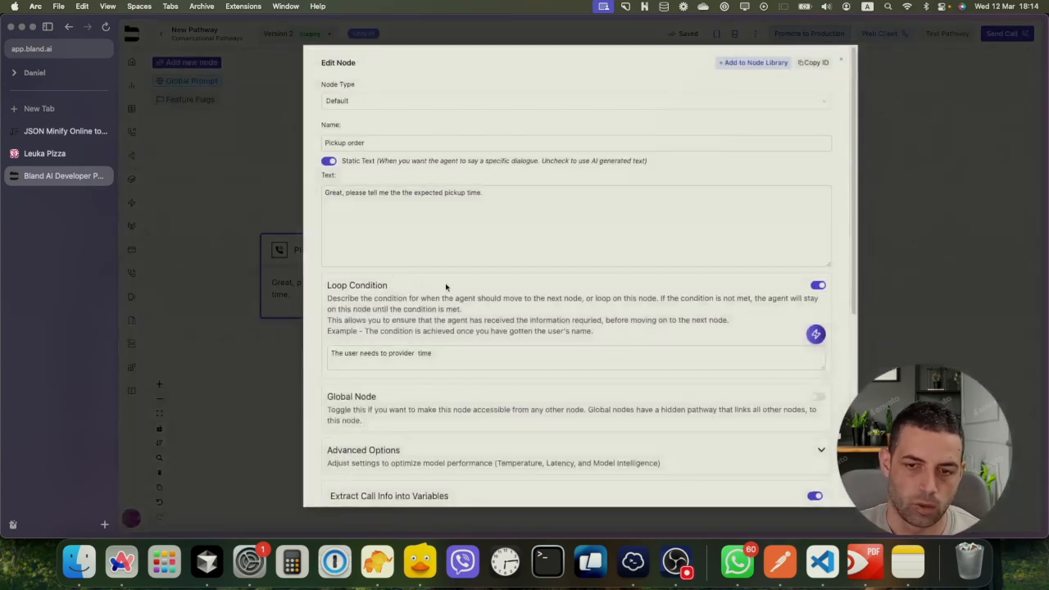
click(881, 252)
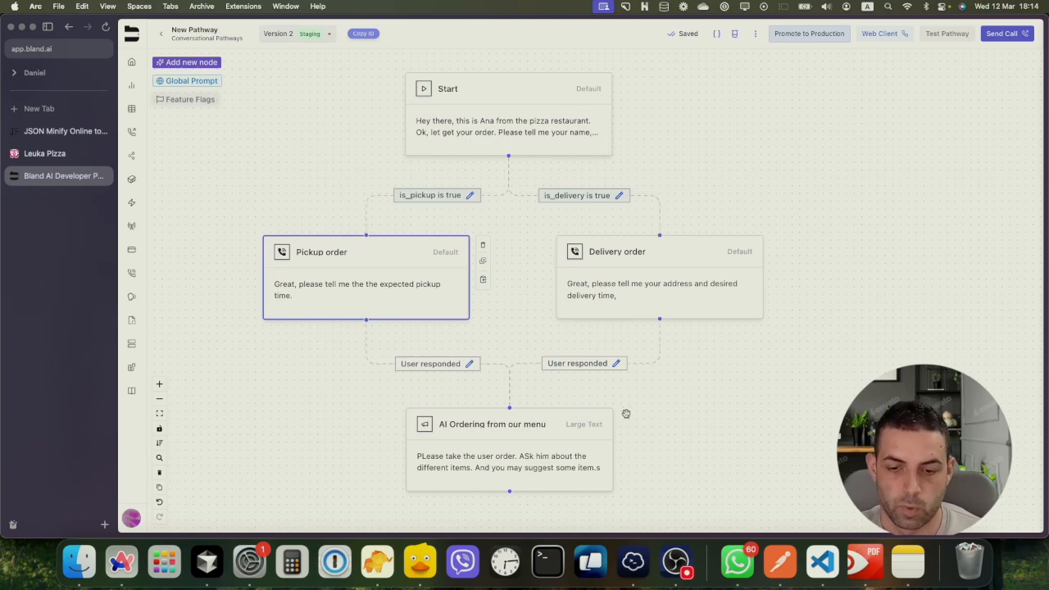
drag(667, 428, 671, 364)
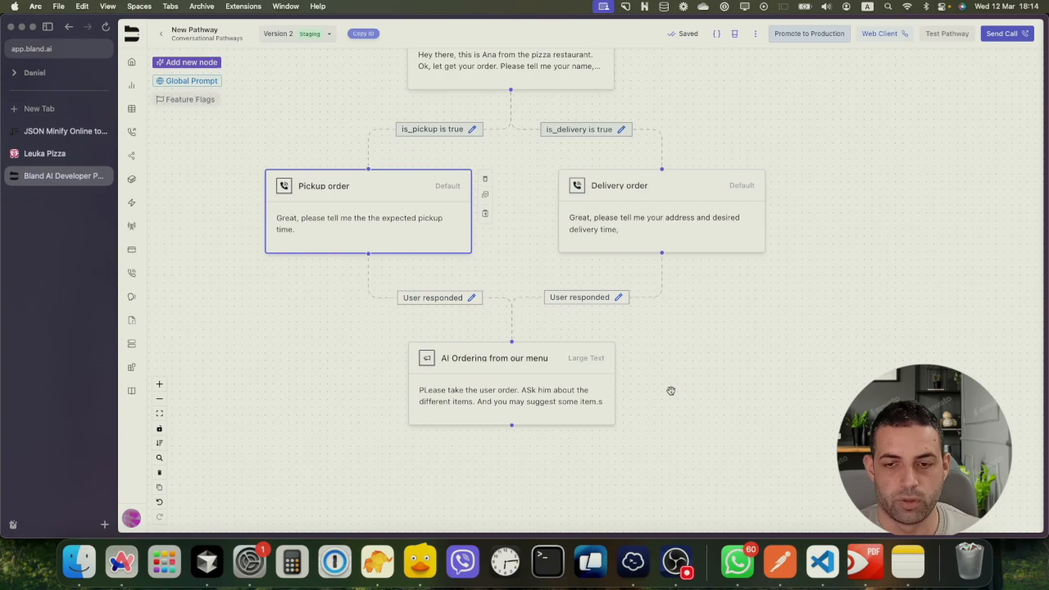
drag(679, 376, 704, 276)
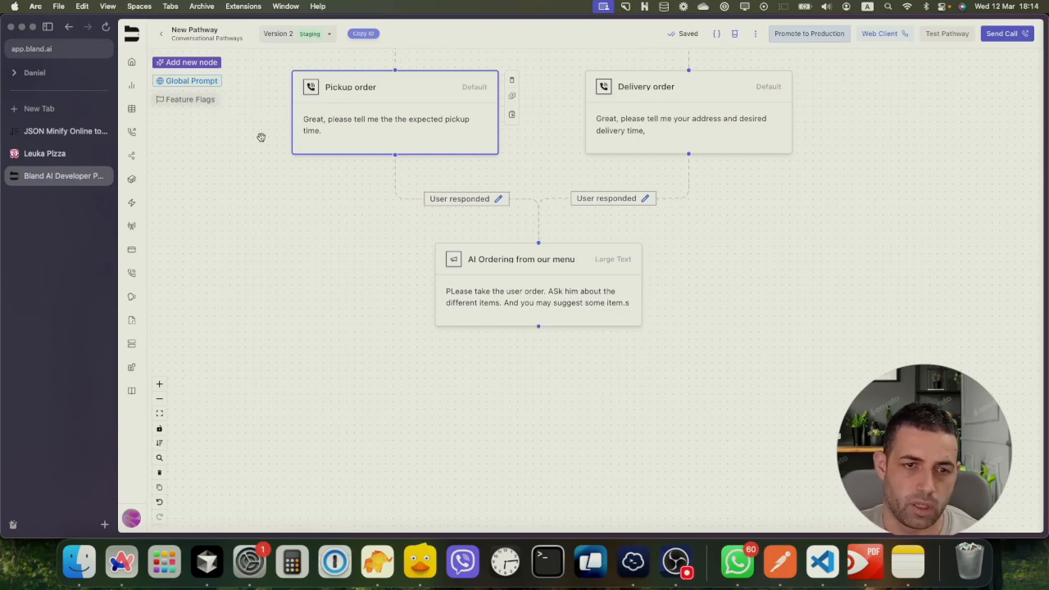
Add a webhook node under 'AI Ordering from our menu' and connect it with a User responded edge
click(188, 62)
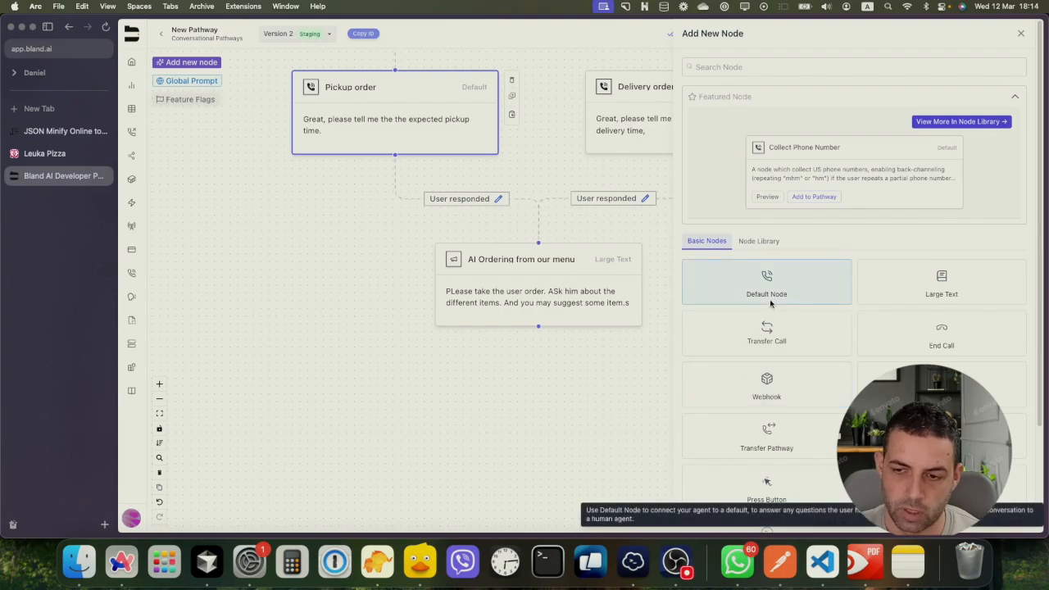
click(766, 383)
drag(664, 309, 657, 334)
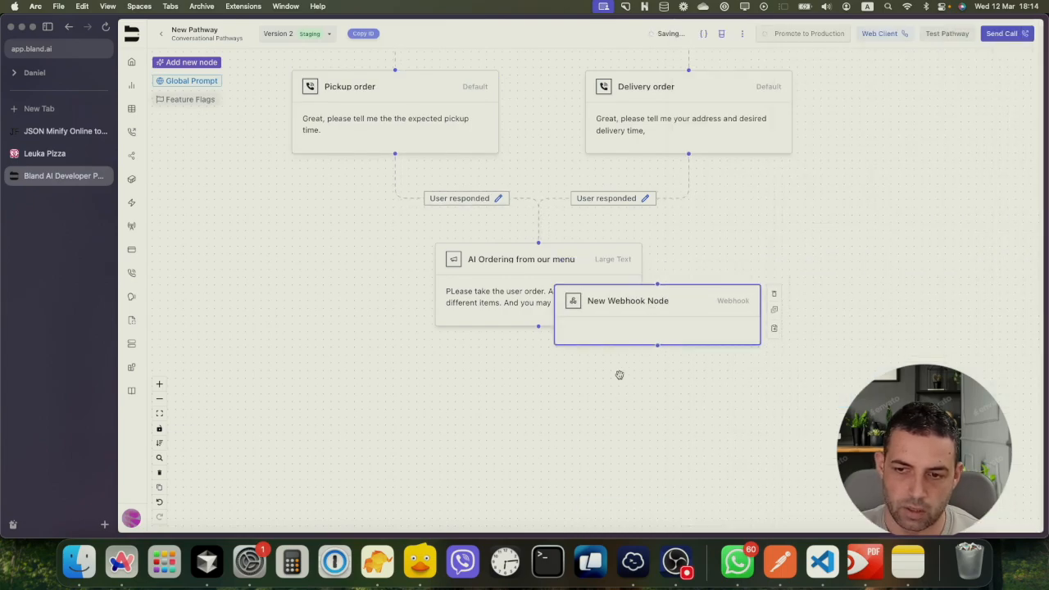
drag(620, 374, 545, 410)
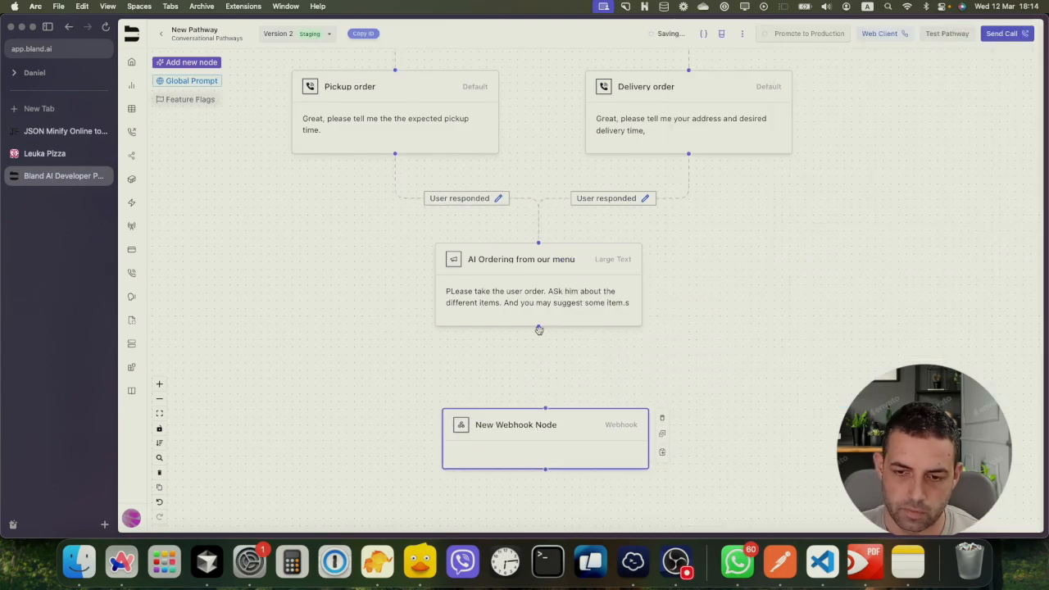
drag(539, 329, 546, 407)
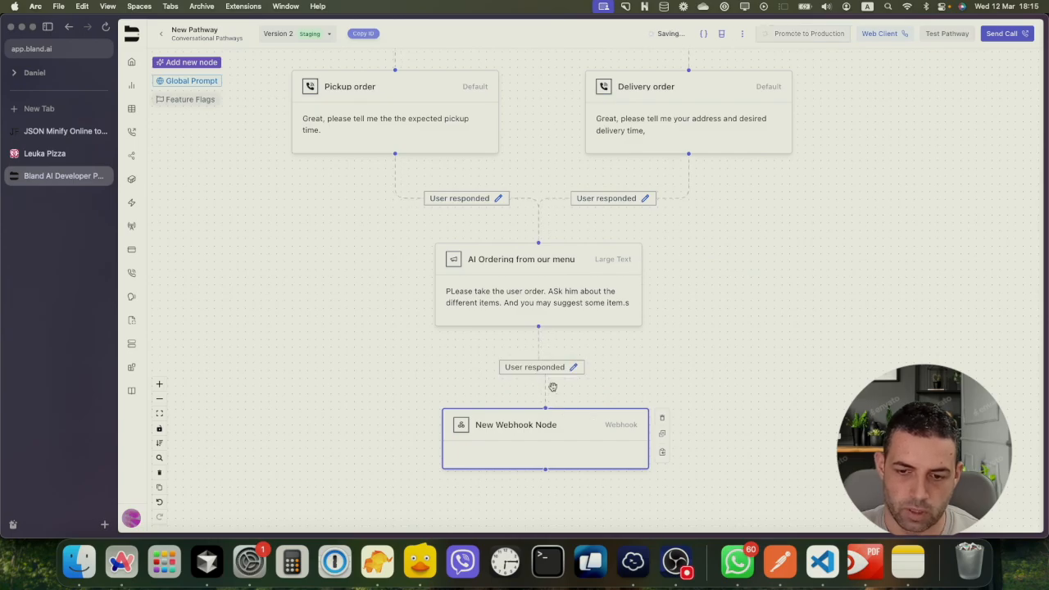
click(553, 424)
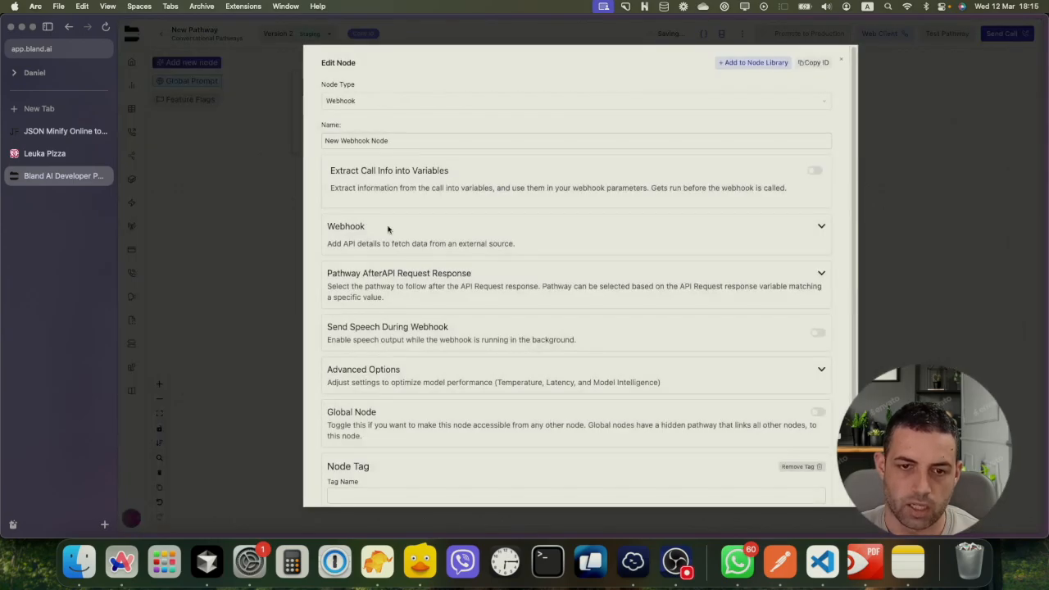
click(267, 225)
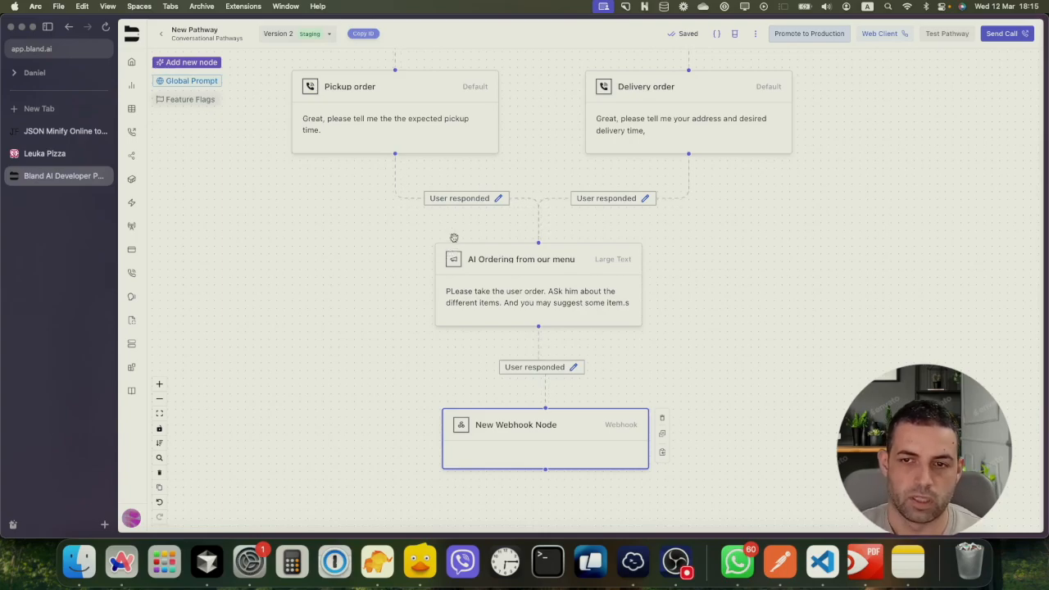
Generate a new empty webhook on Webhook.cool and copy its URL back to Bland AI
key(super+t)
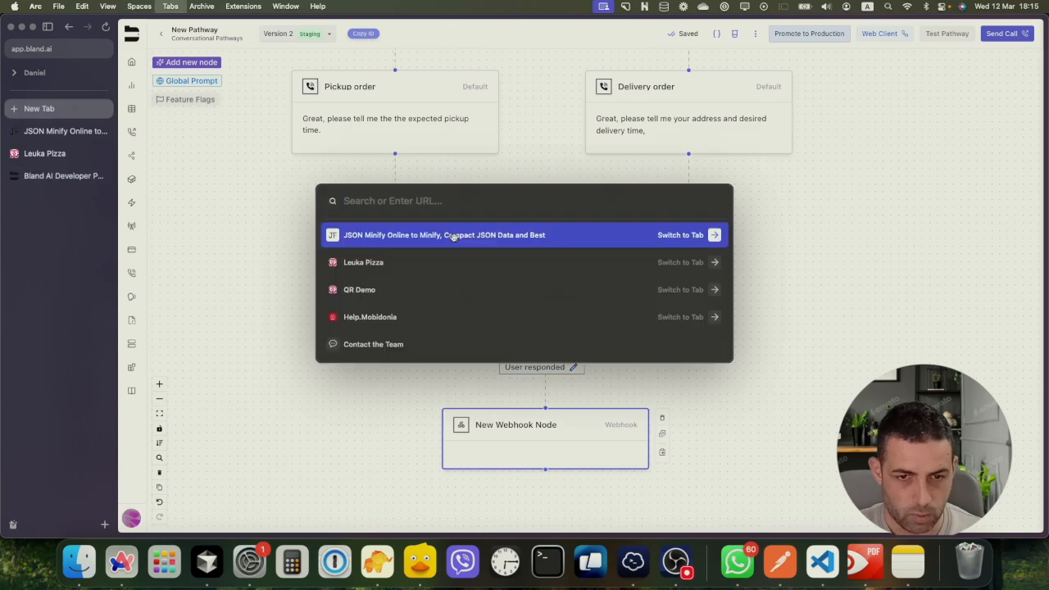
text(coo)
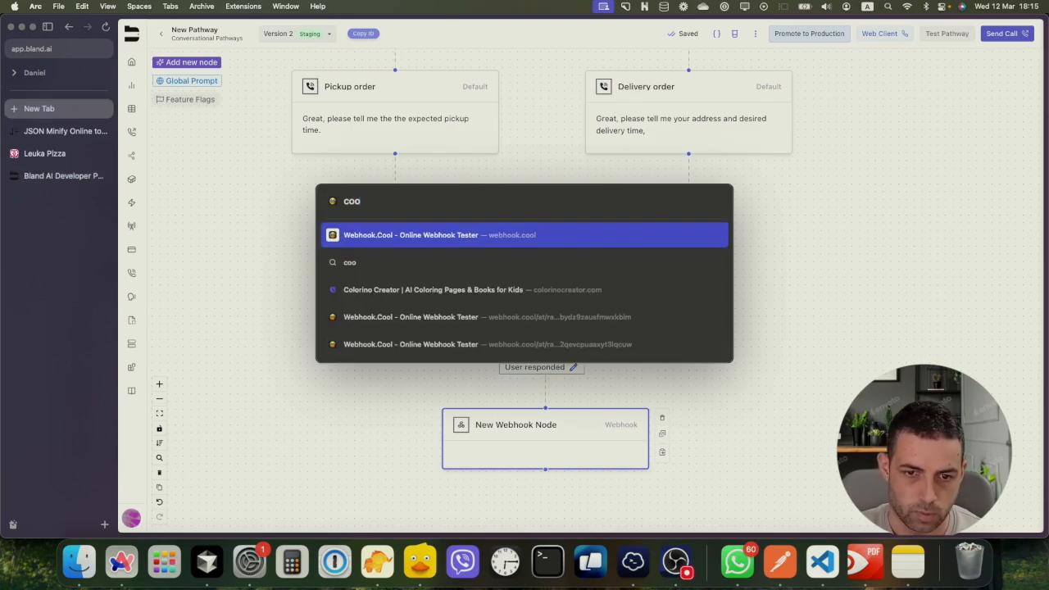
click(460, 238)
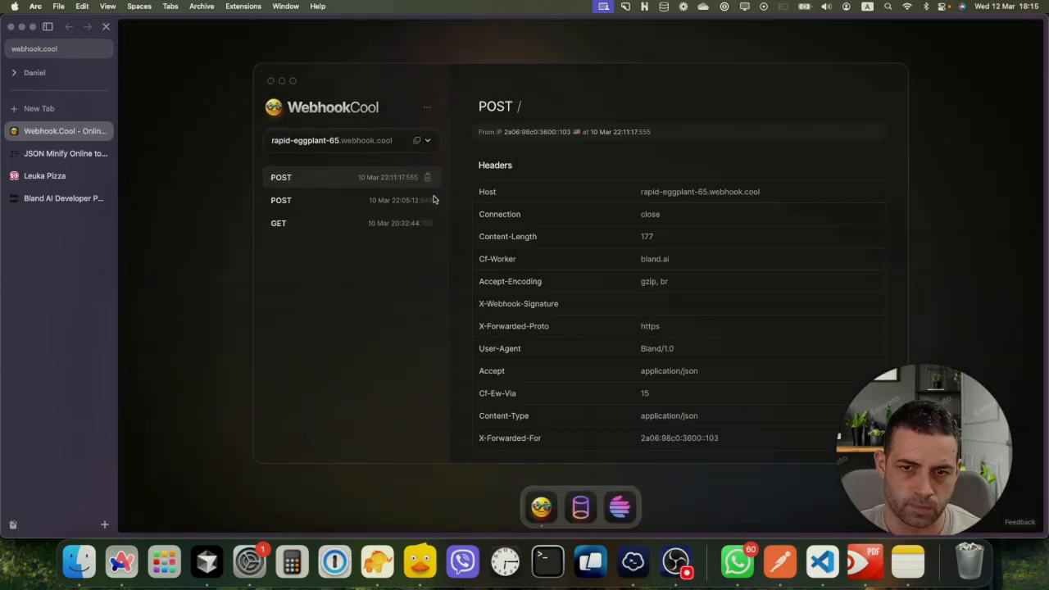
click(418, 143)
click(315, 237)
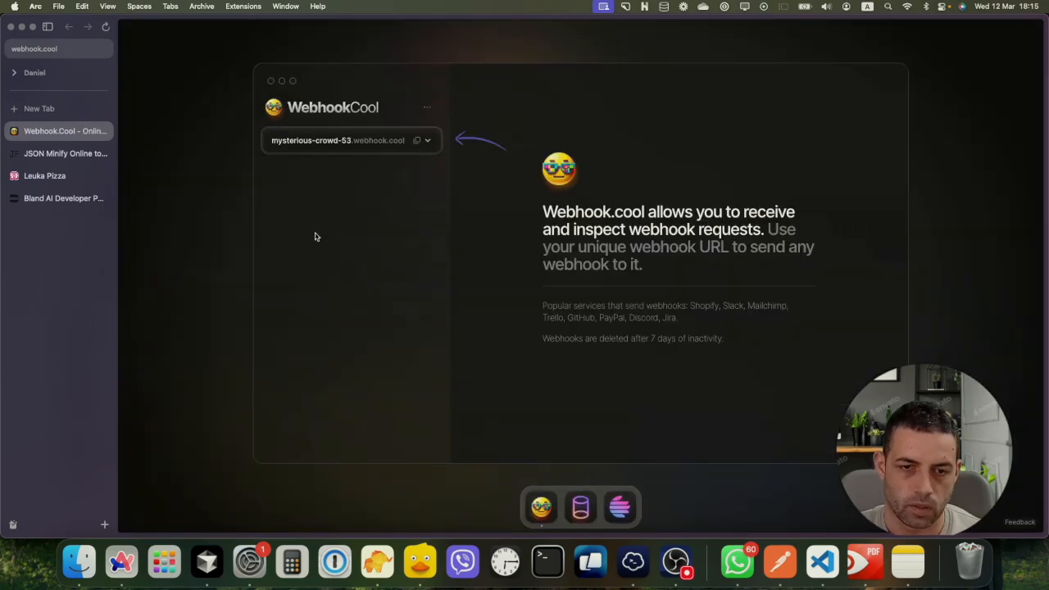
click(415, 141)
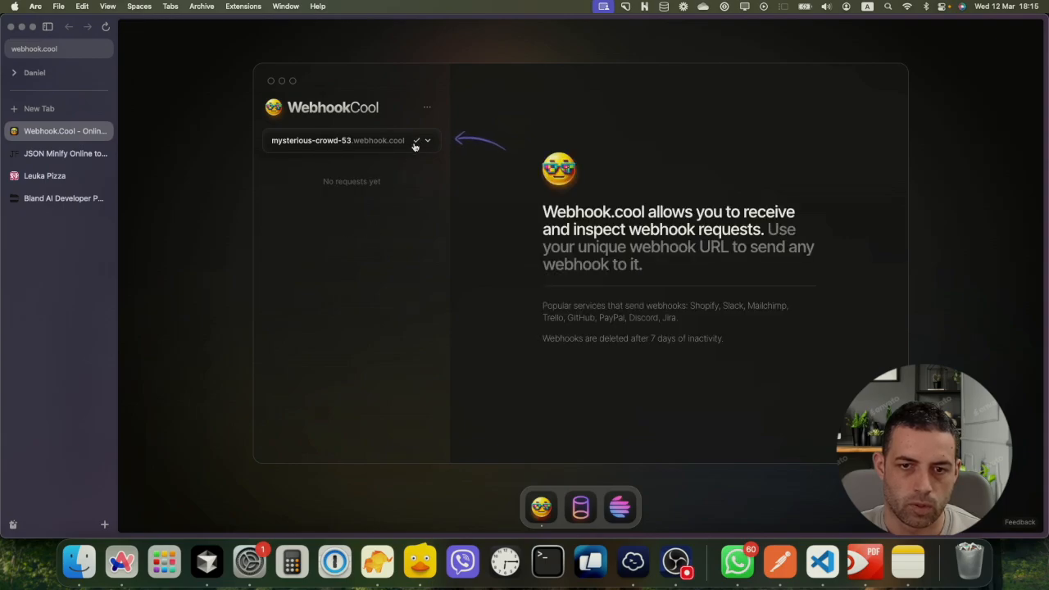
click(65, 204)
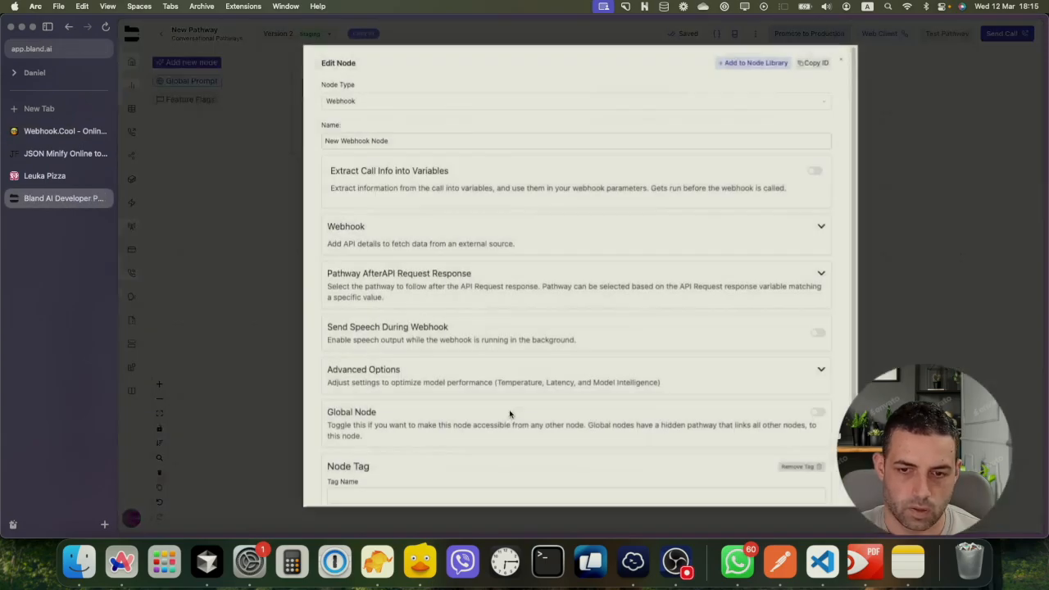
Paste the copied Webhook.cool URL into the webhook node's request URL and save the node
click(507, 425)
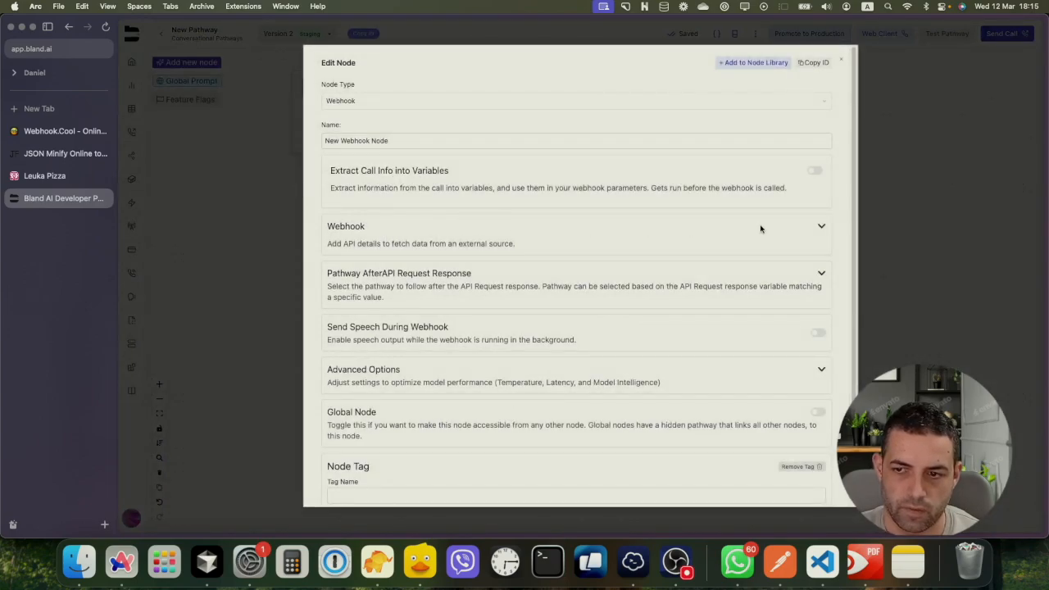
click(821, 226)
click(394, 258)
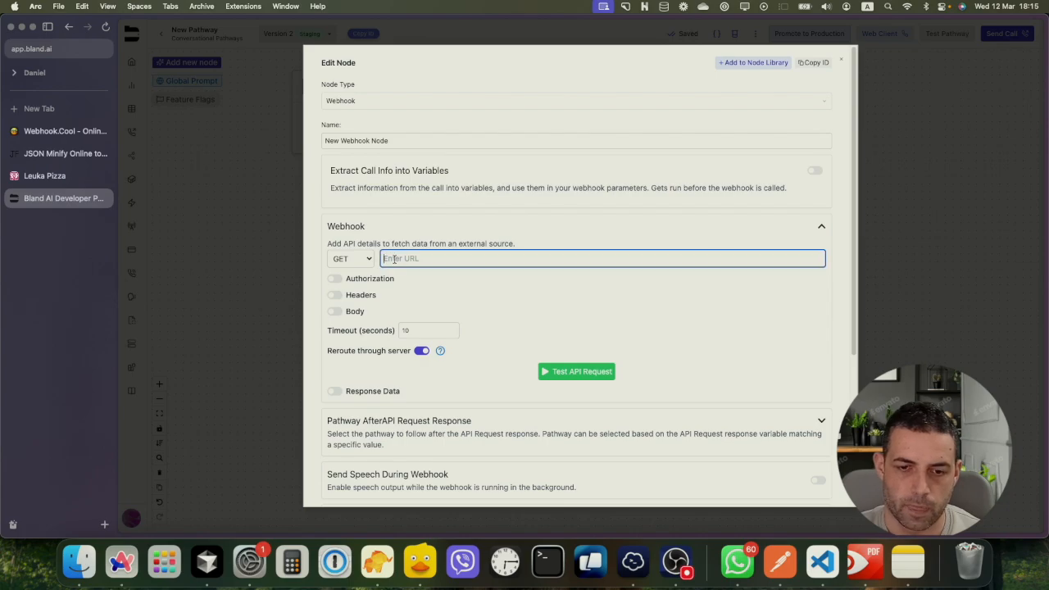
key(super+v)
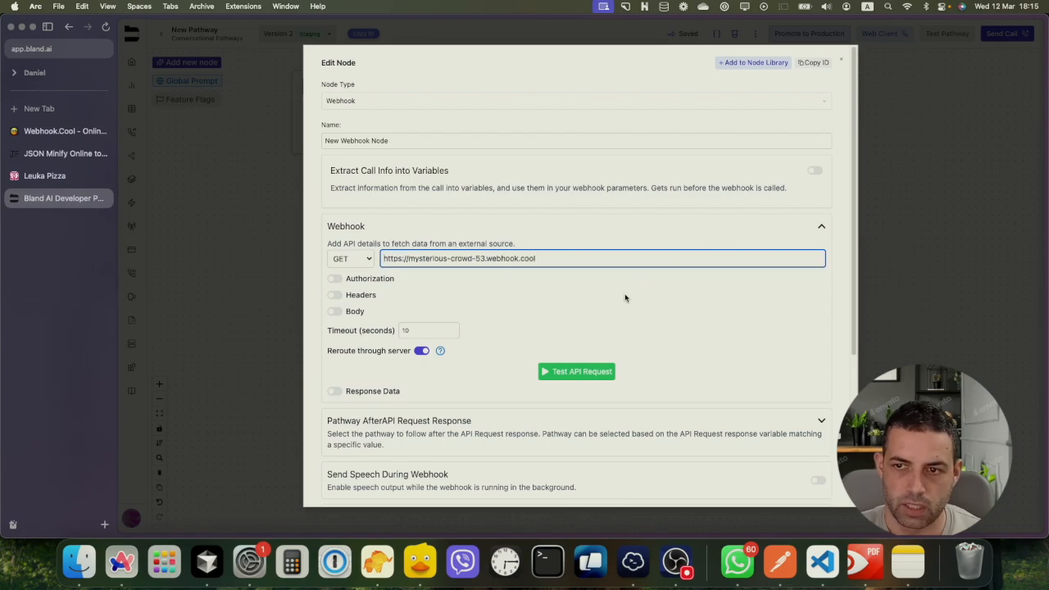
scroll(625, 295, down, 5)
click(339, 489)
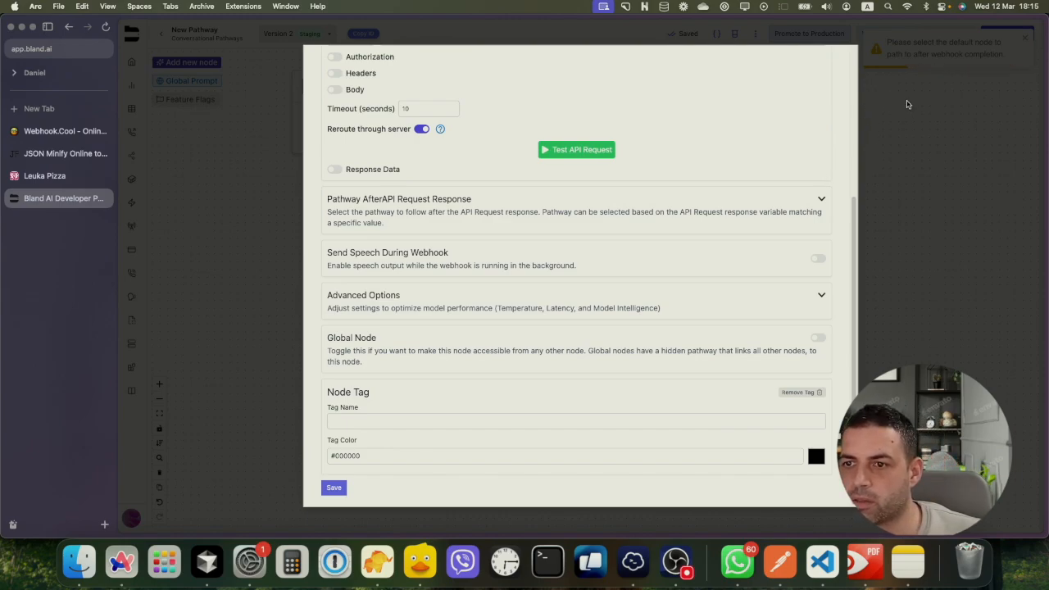
click(926, 65)
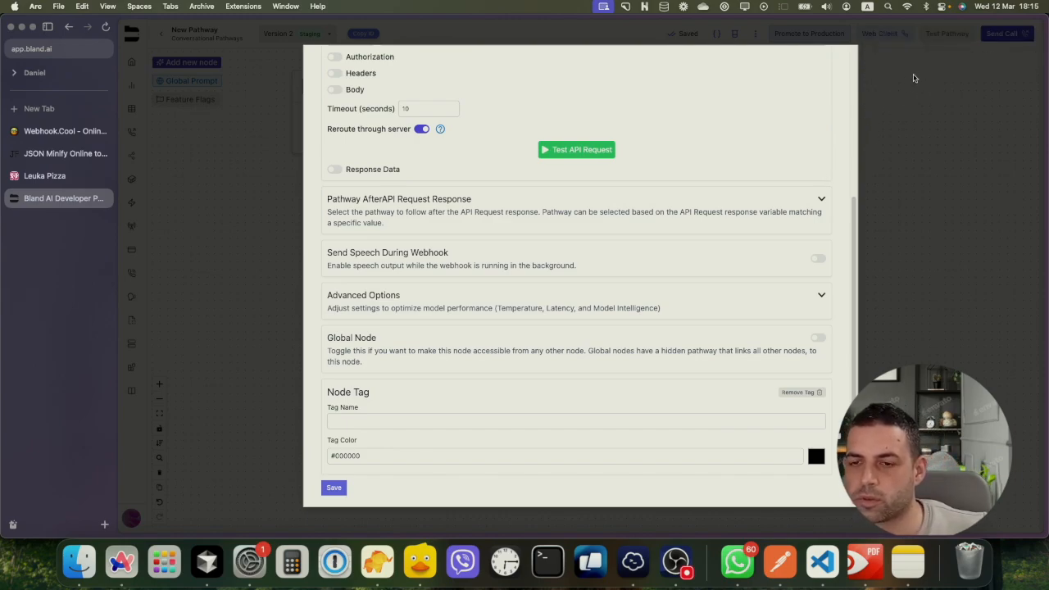
click(897, 162)
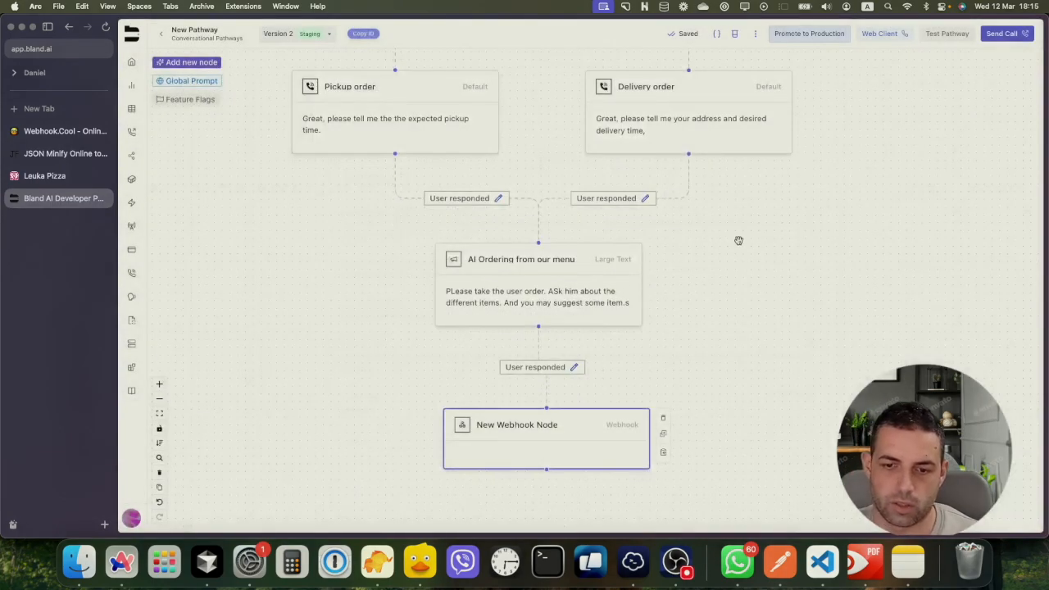
Place an End Call node below the webhook node, leaving it unconnected
scroll(651, 314, down, 2)
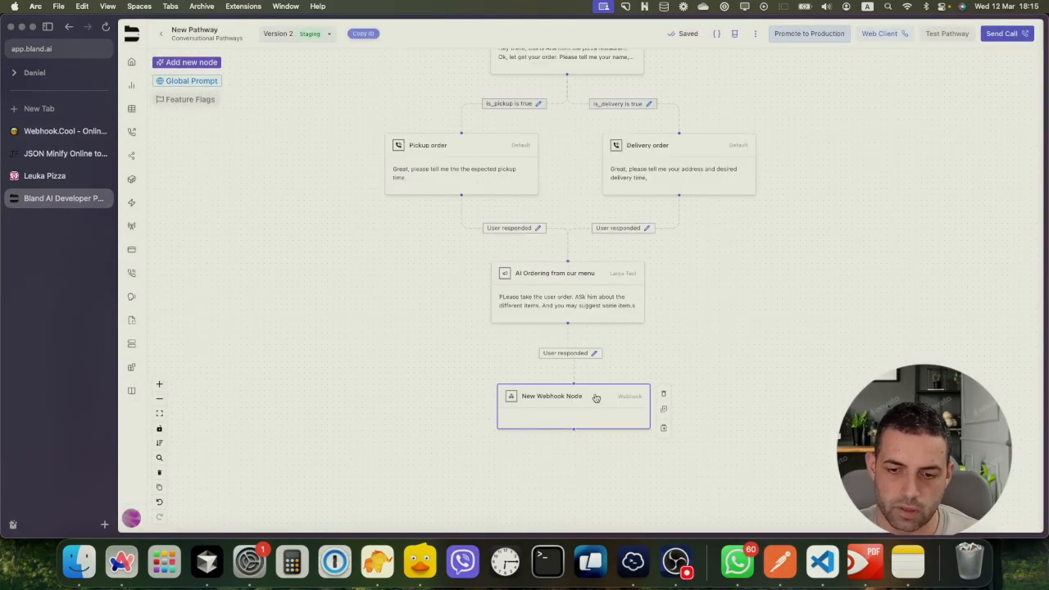
drag(674, 381, 577, 293)
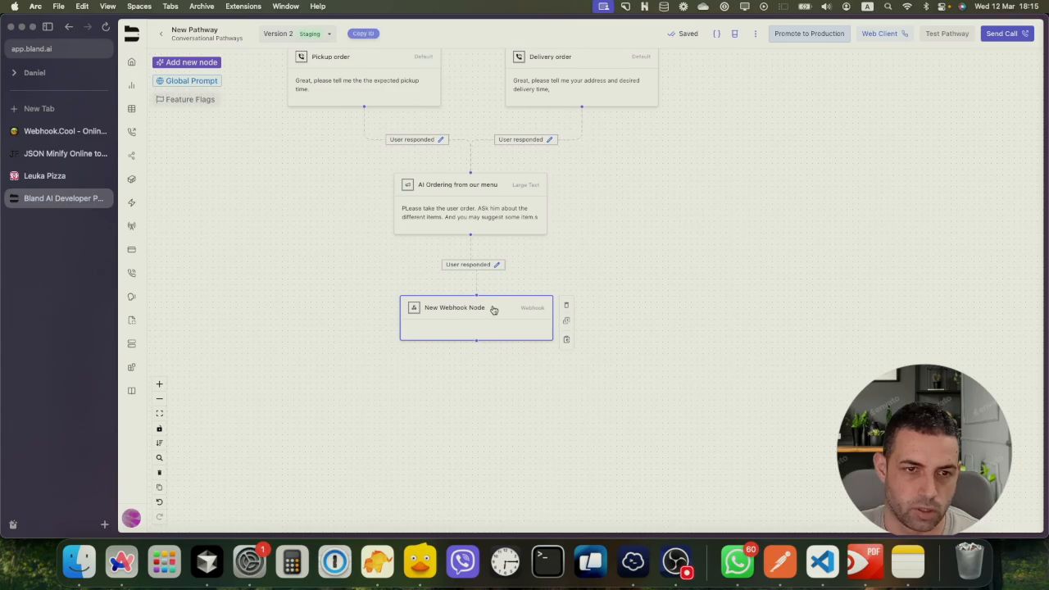
click(187, 64)
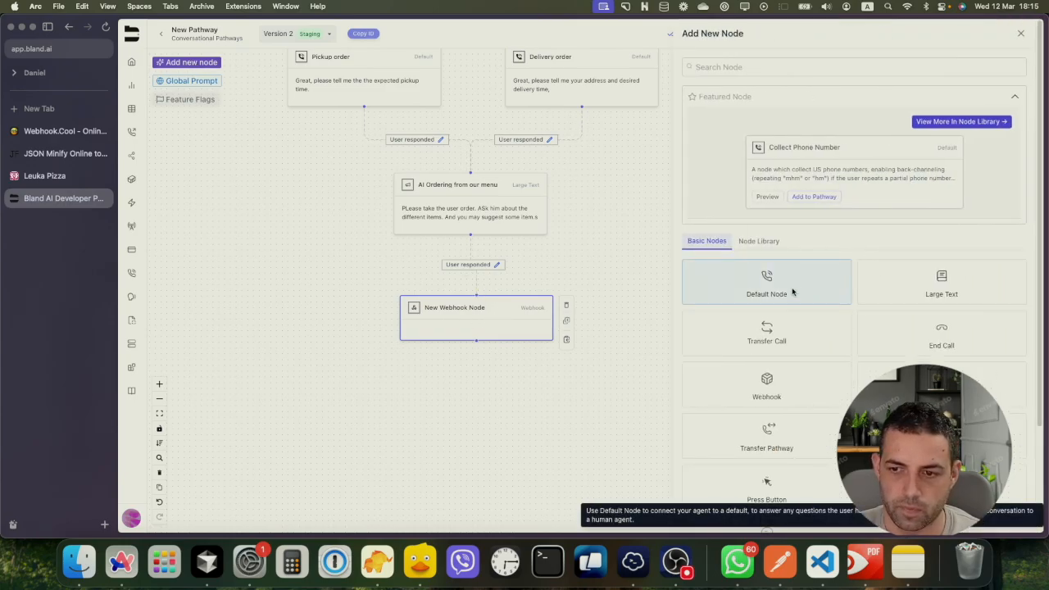
click(950, 332)
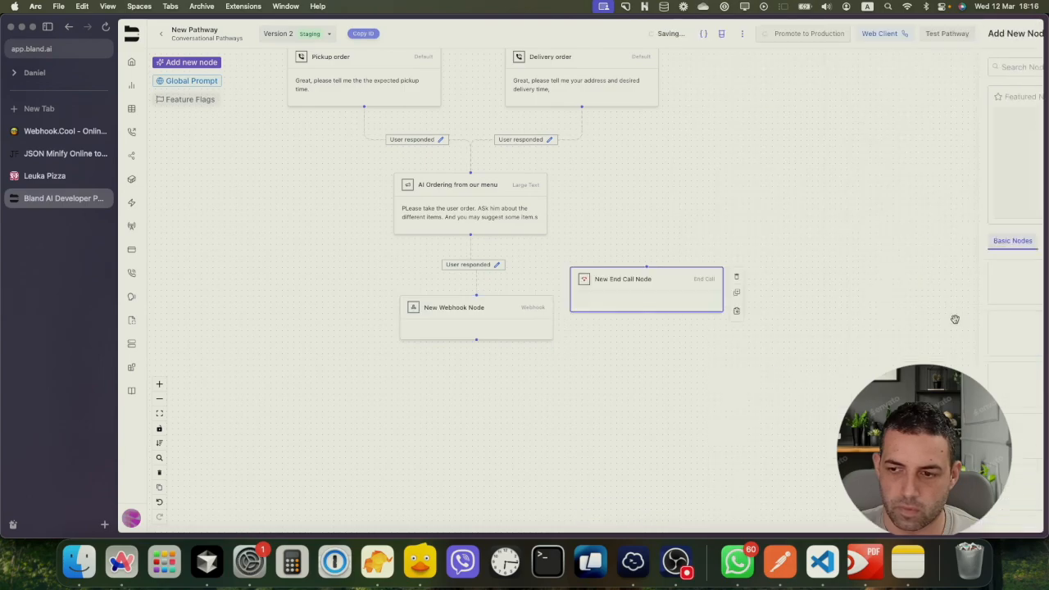
drag(669, 286, 497, 424)
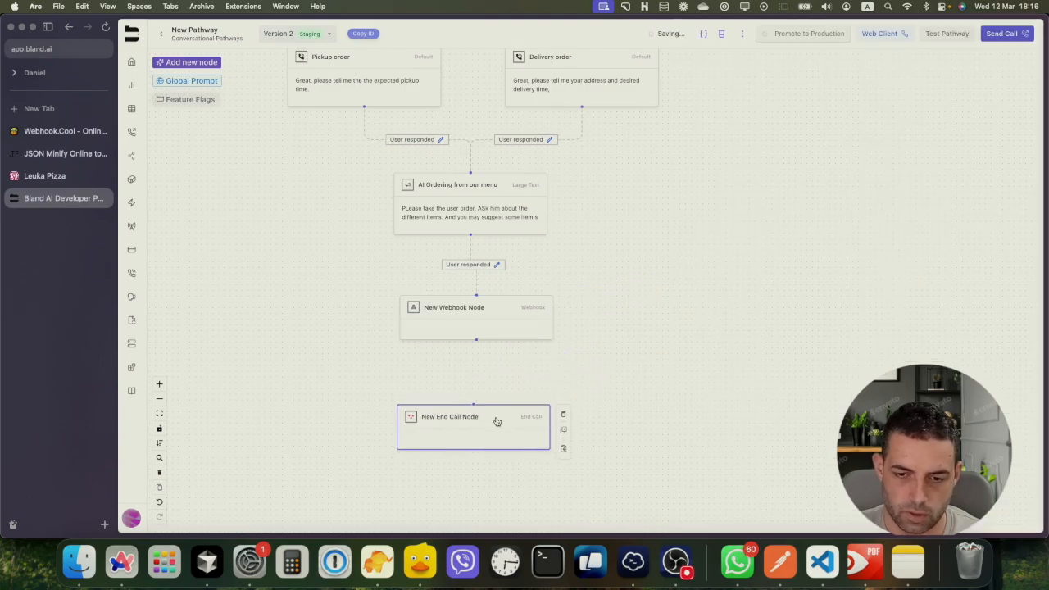
drag(475, 338, 473, 405)
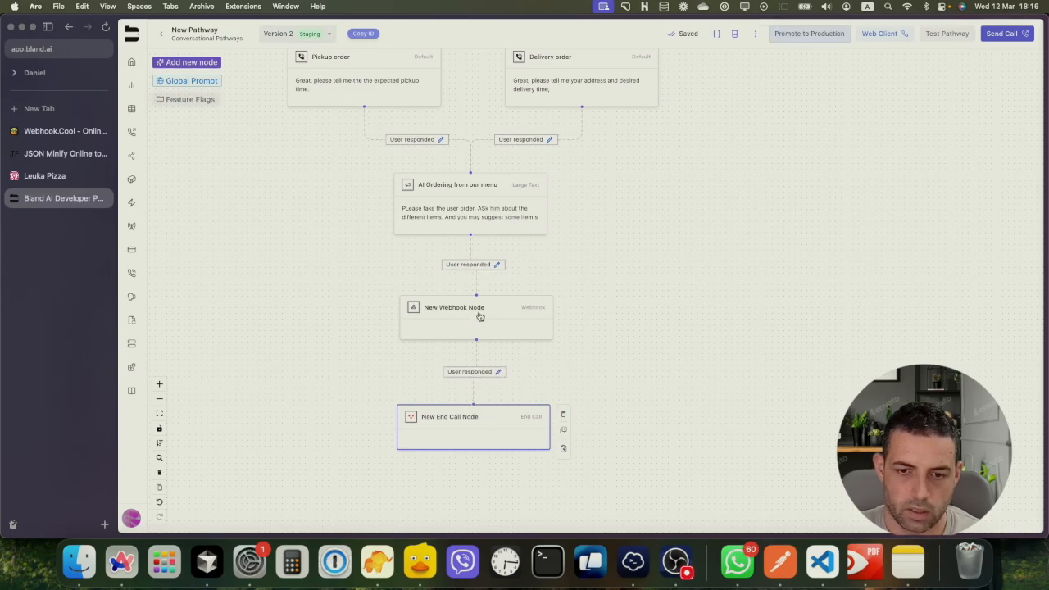
click(484, 373)
key(BackSpace)
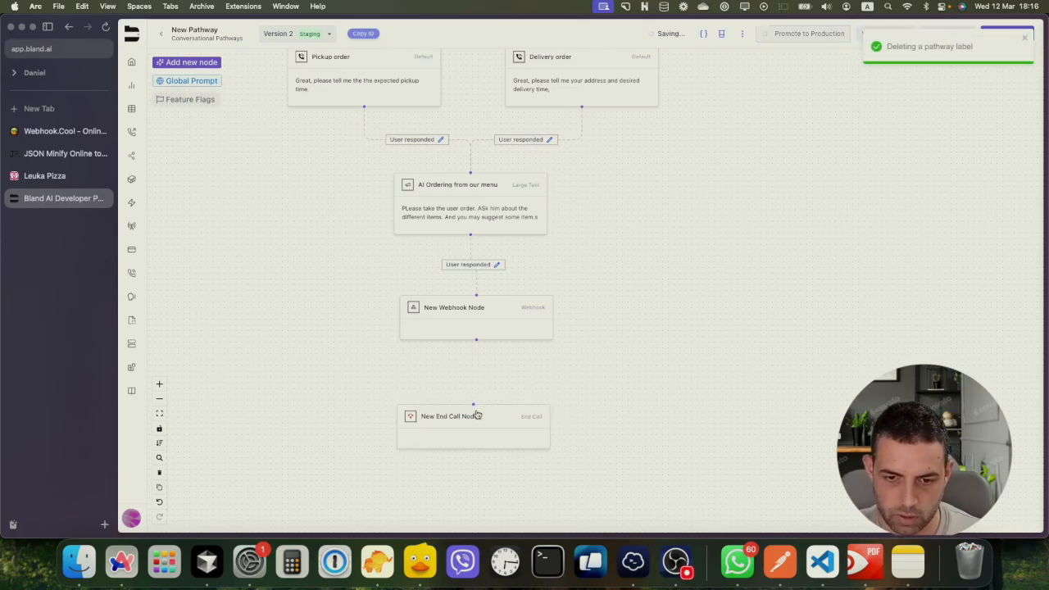
Rename the node to 'End Call Node' and save it
click(447, 418)
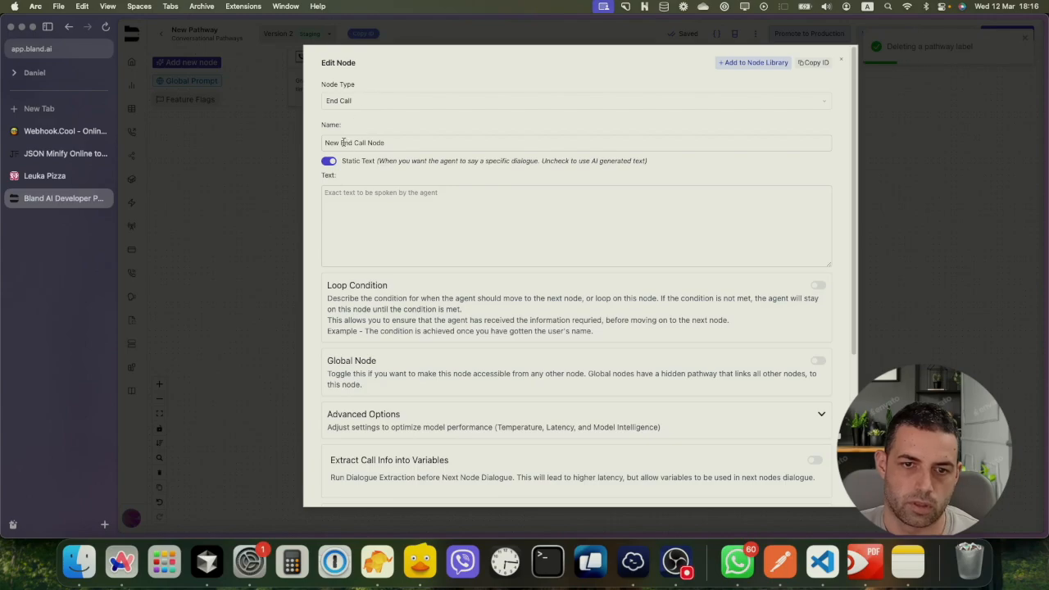
drag(339, 142, 301, 145)
key(BackSpace)
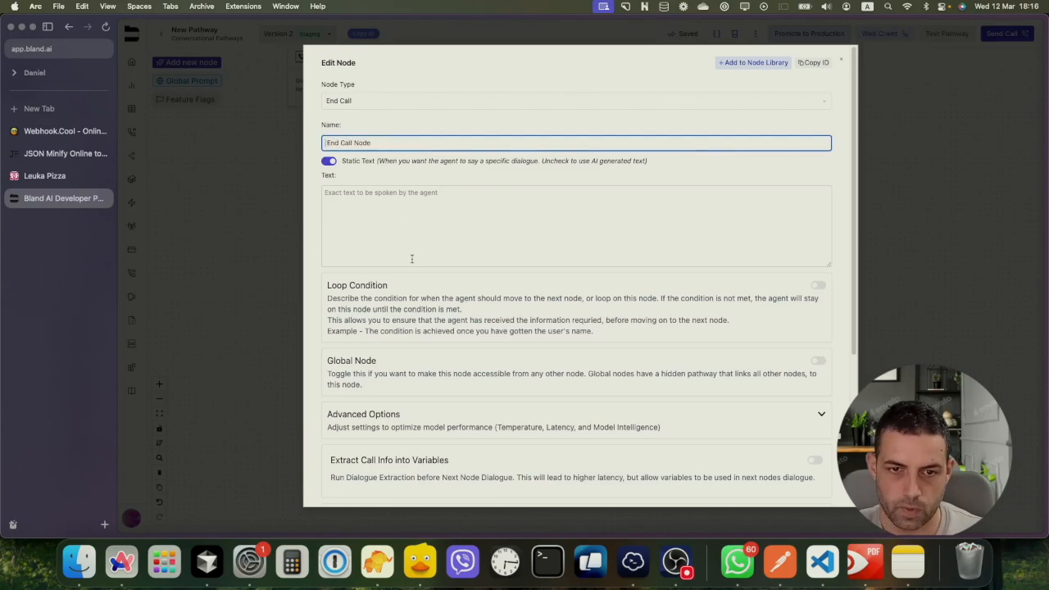
scroll(412, 259, down, 5)
click(337, 491)
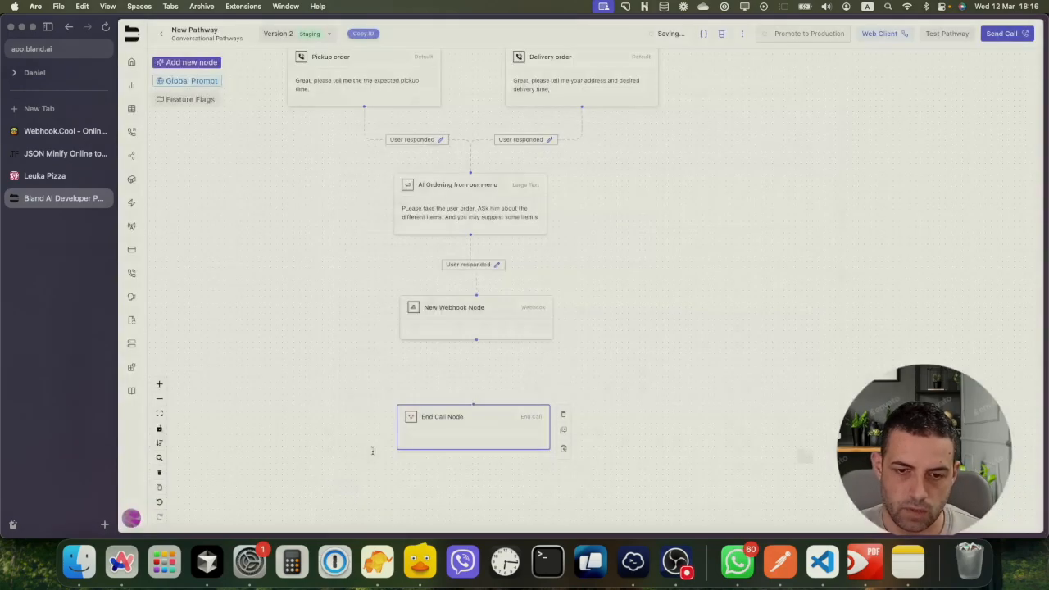
click(465, 311)
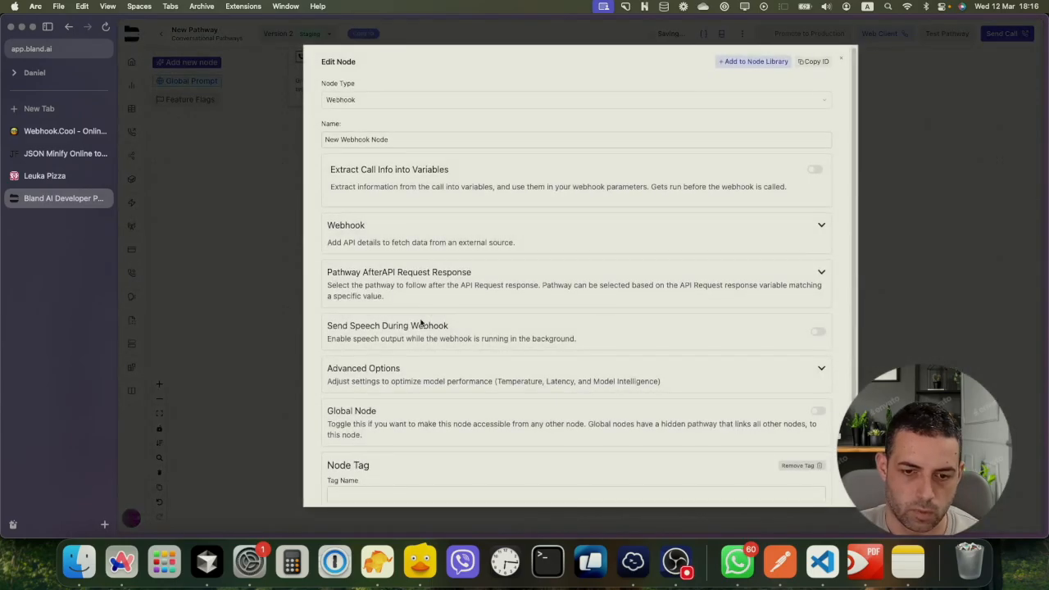
Review the post-request pathway variable options without changing them
scroll(421, 322, down, 2)
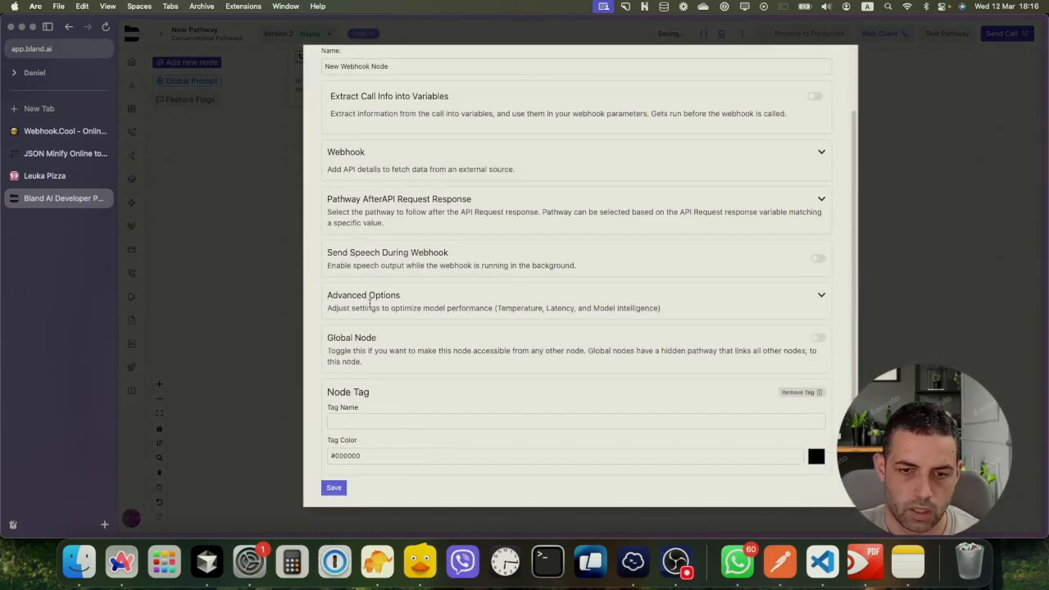
click(820, 200)
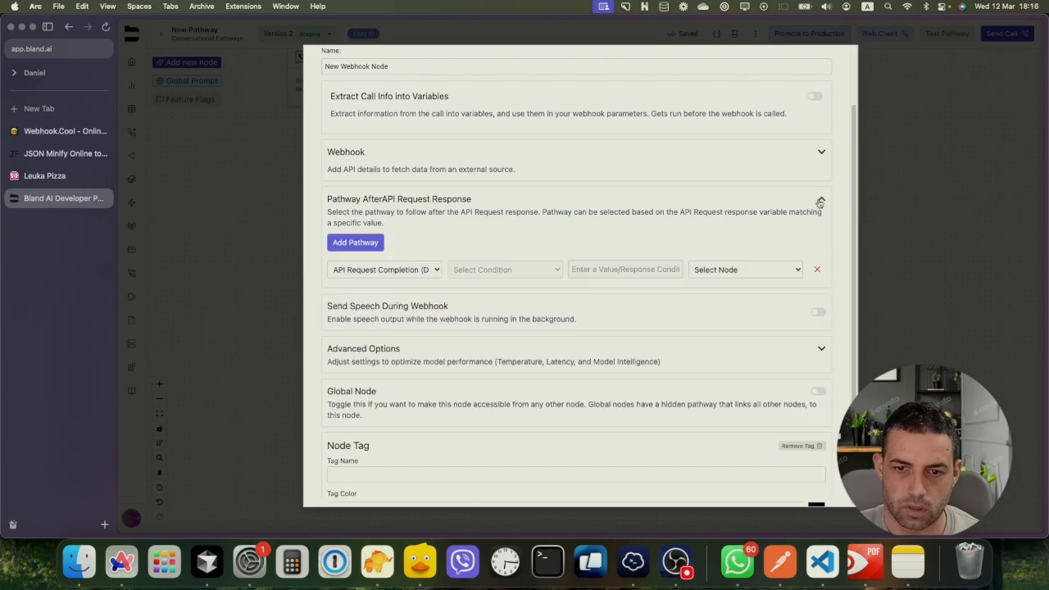
click(415, 273)
click(407, 249)
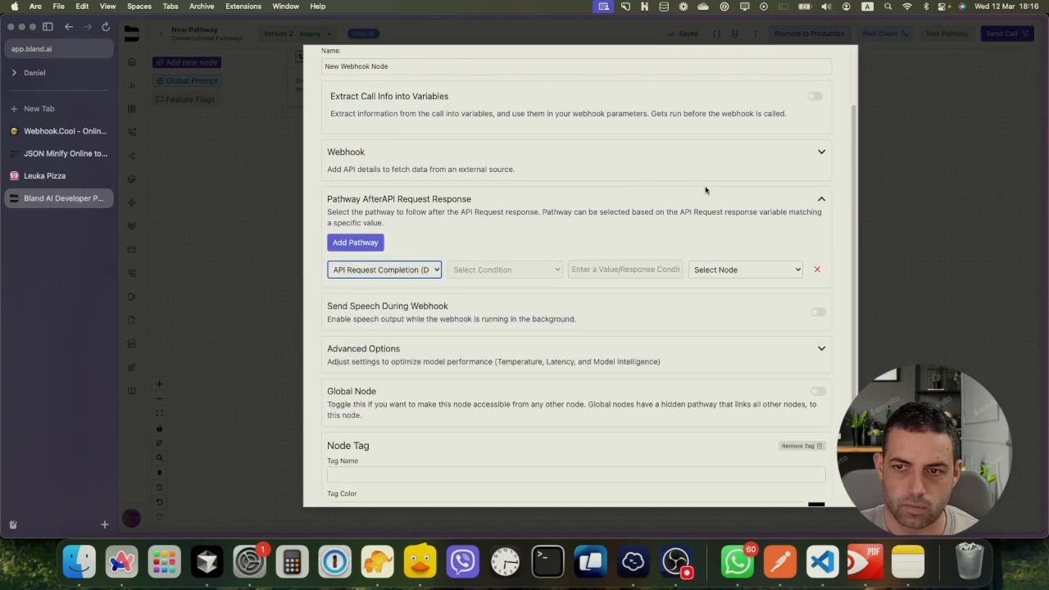
scroll(704, 190, up, 2)
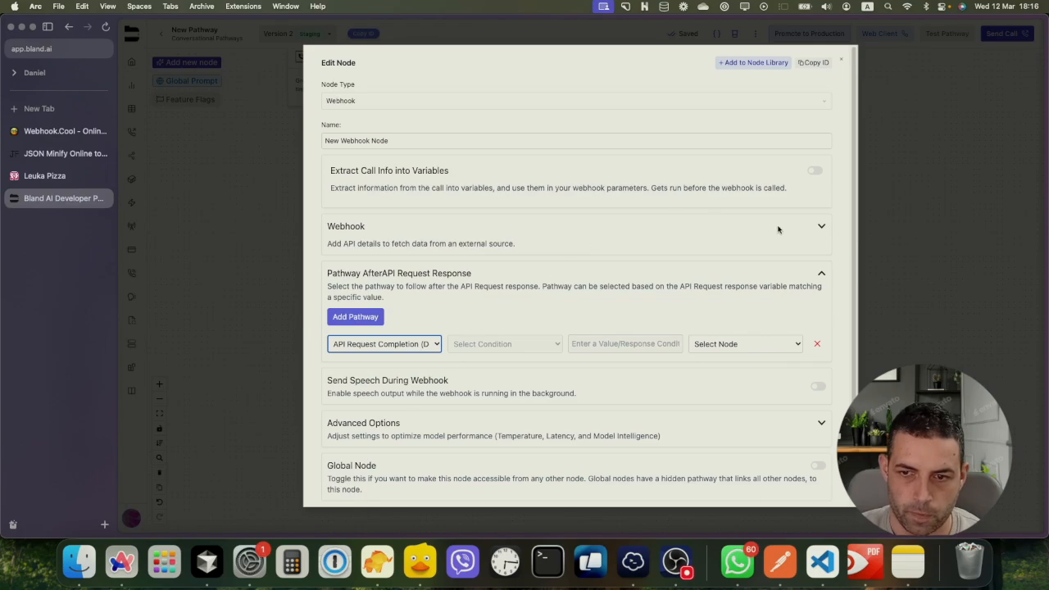
click(821, 226)
scroll(351, 350, down, 1)
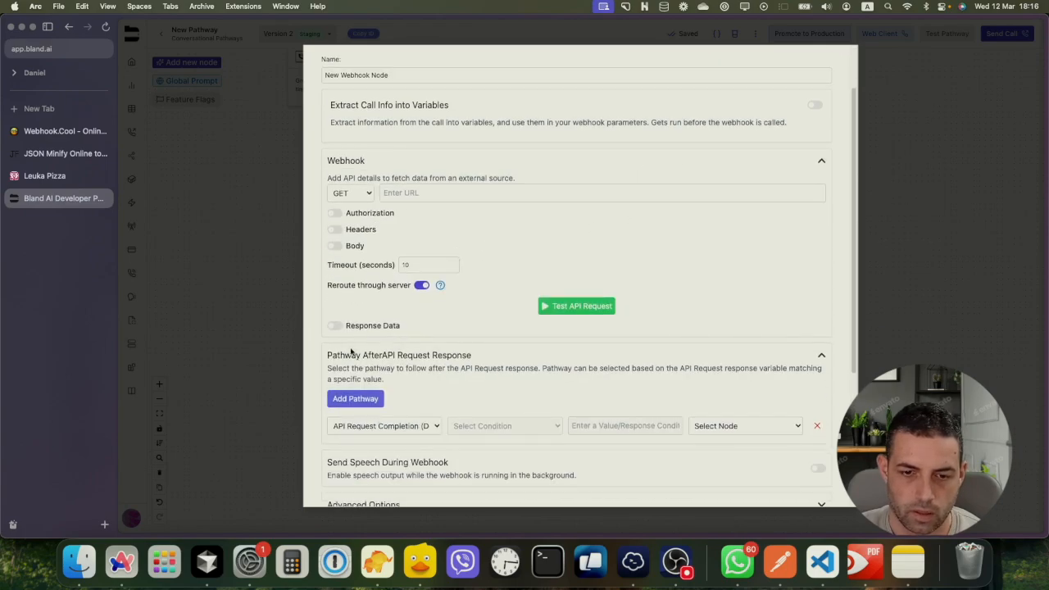
Extract response variable status from data.status, described as 'It is always 1'
click(334, 328)
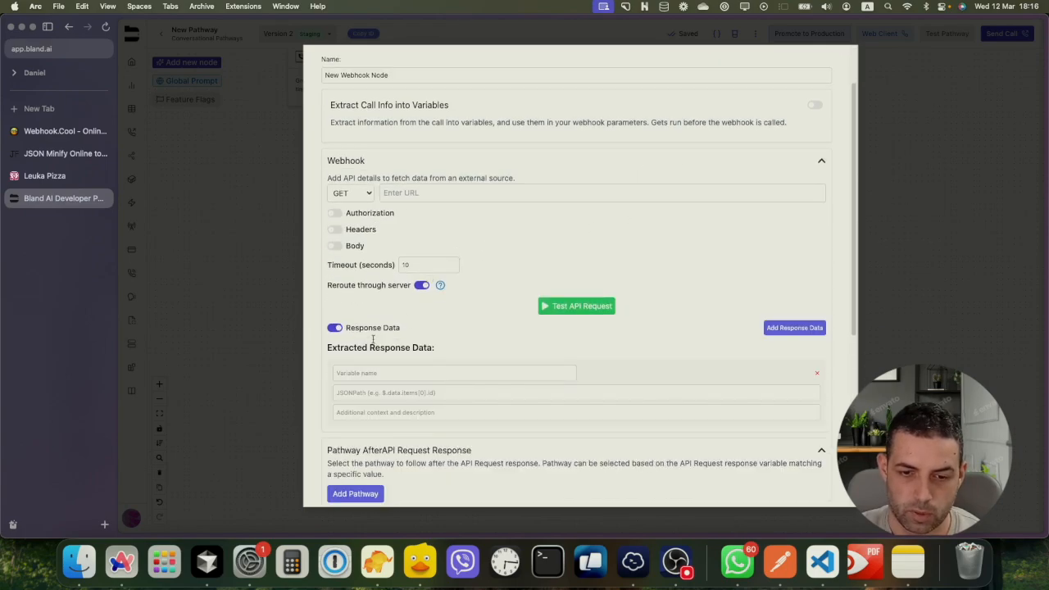
click(348, 373)
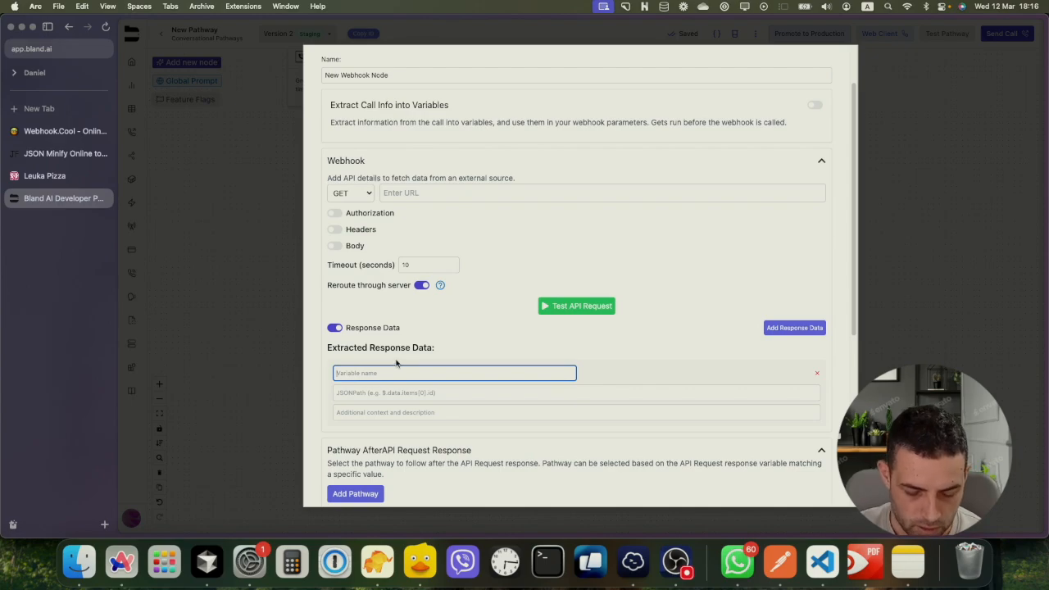
text(status)
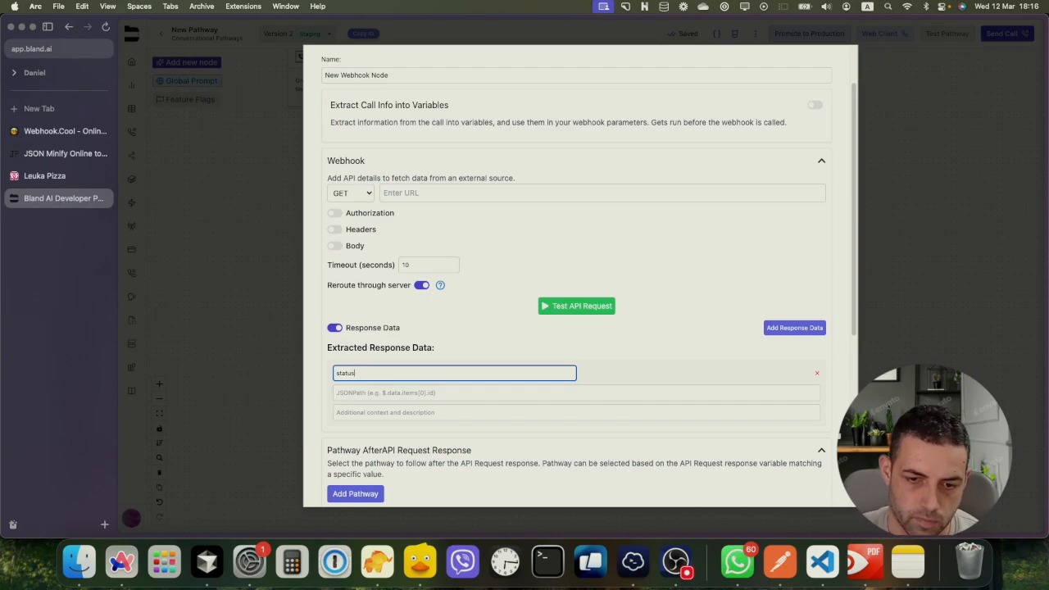
click(394, 391)
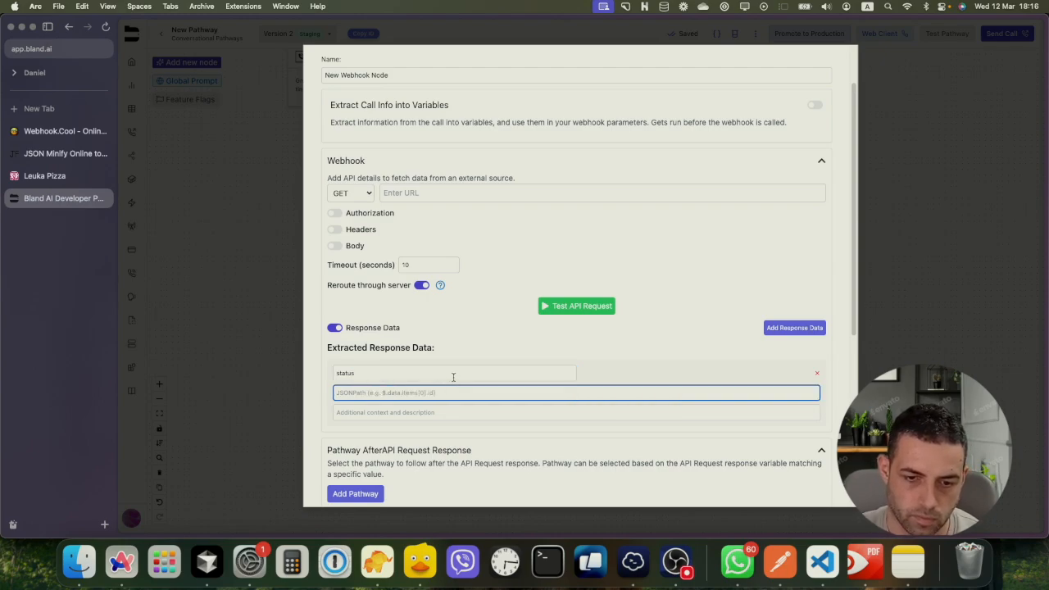
text(data.)
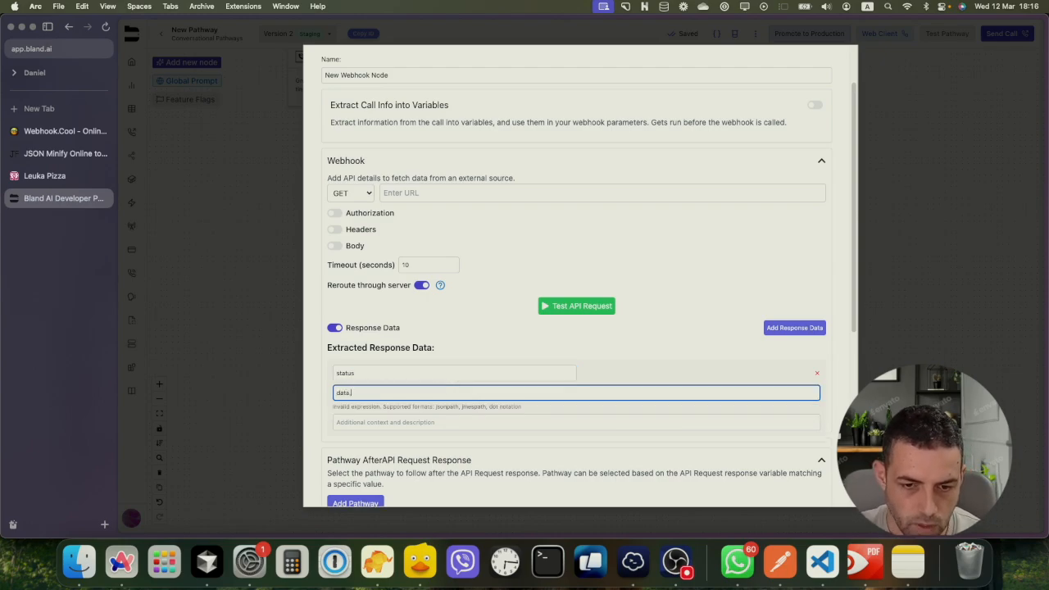
text(status)
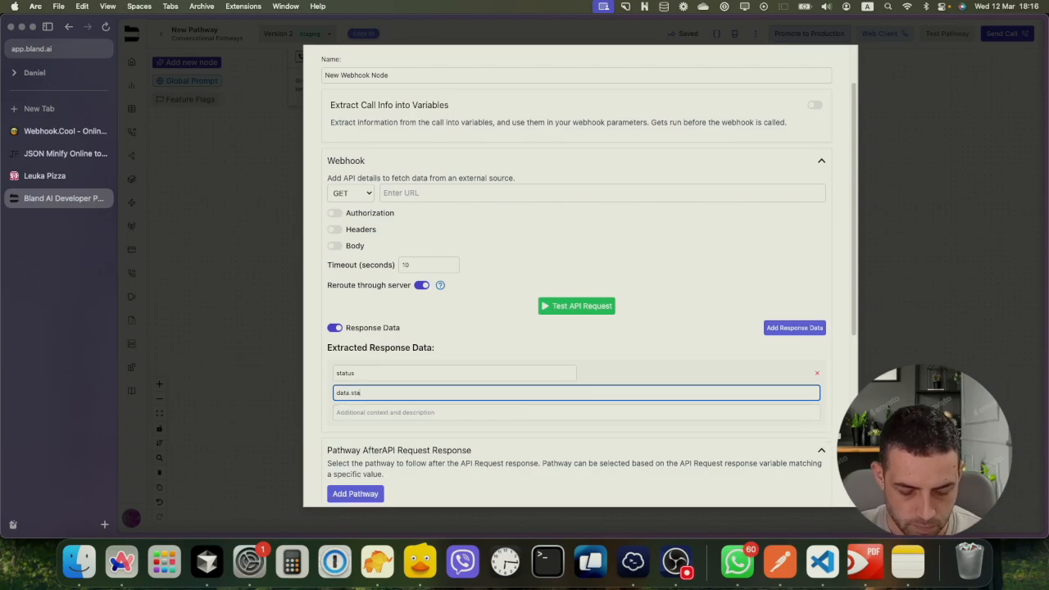
click(403, 412)
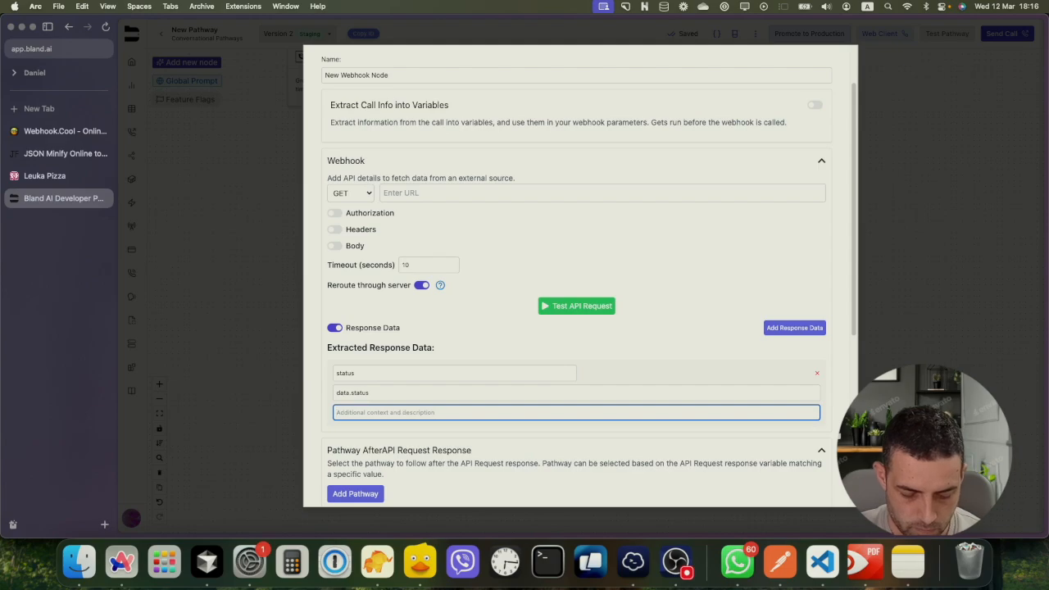
text(It i)
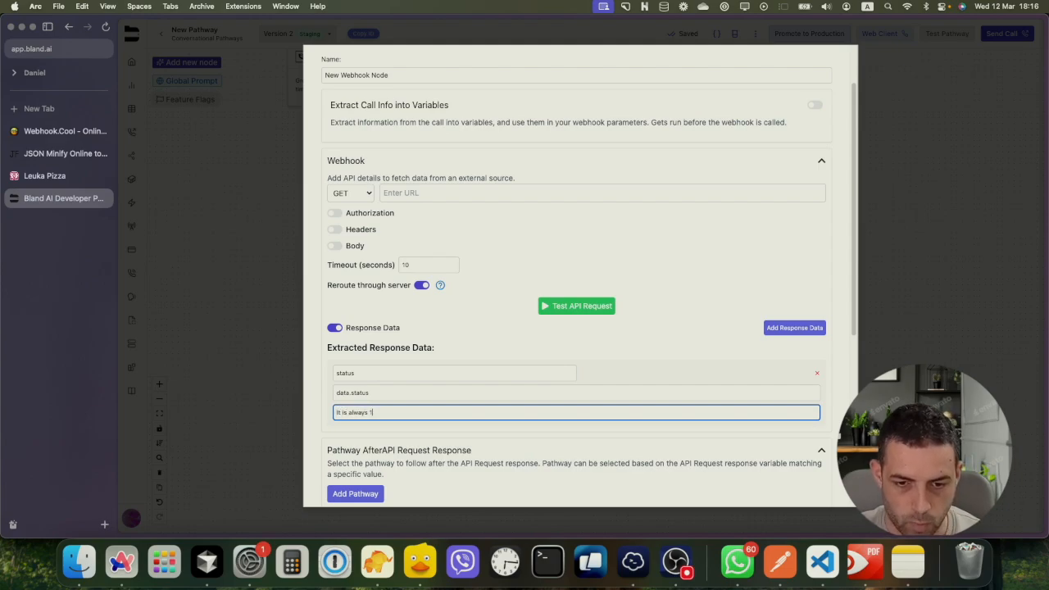
text(s always 1)
scroll(453, 397, down, 2)
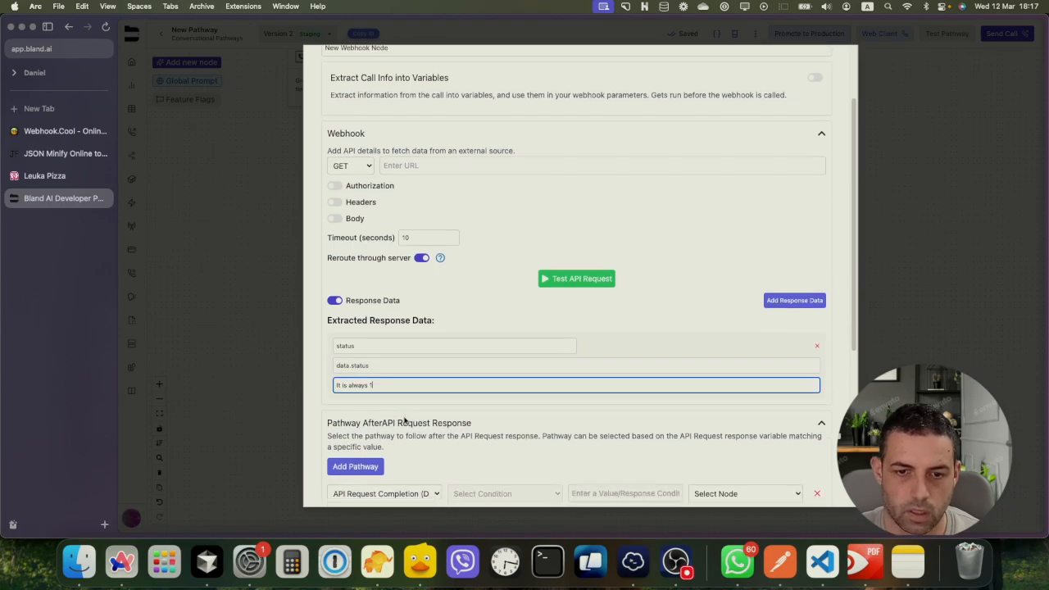
Paste the webhook.cool endpoint URL into the webhook URL field
click(394, 158)
scroll(395, 182, down, 5)
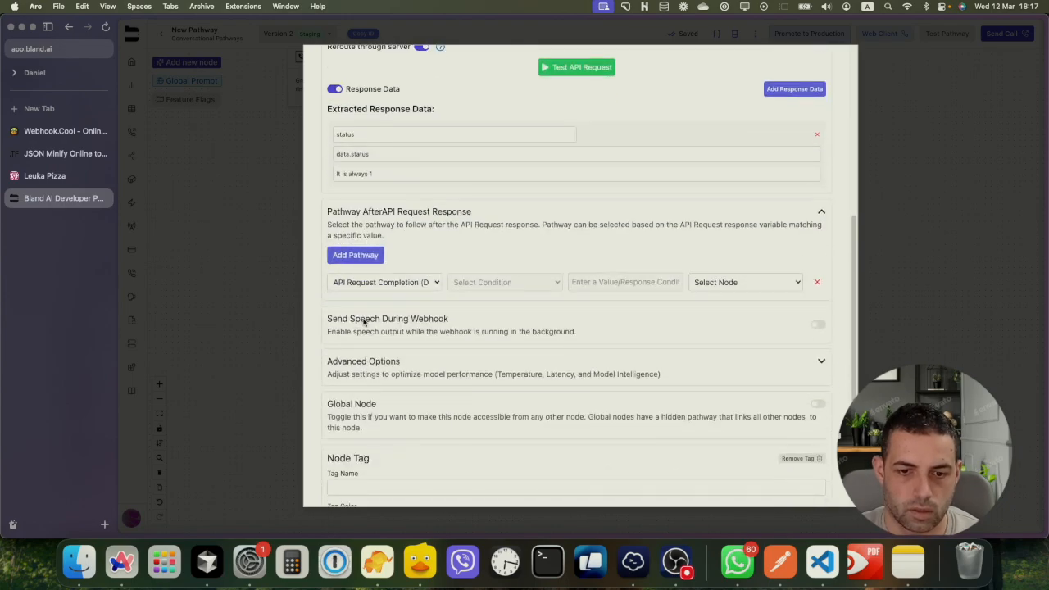
Route to End Call Node when status Equals 1, then save the webhook node
click(399, 281)
click(381, 295)
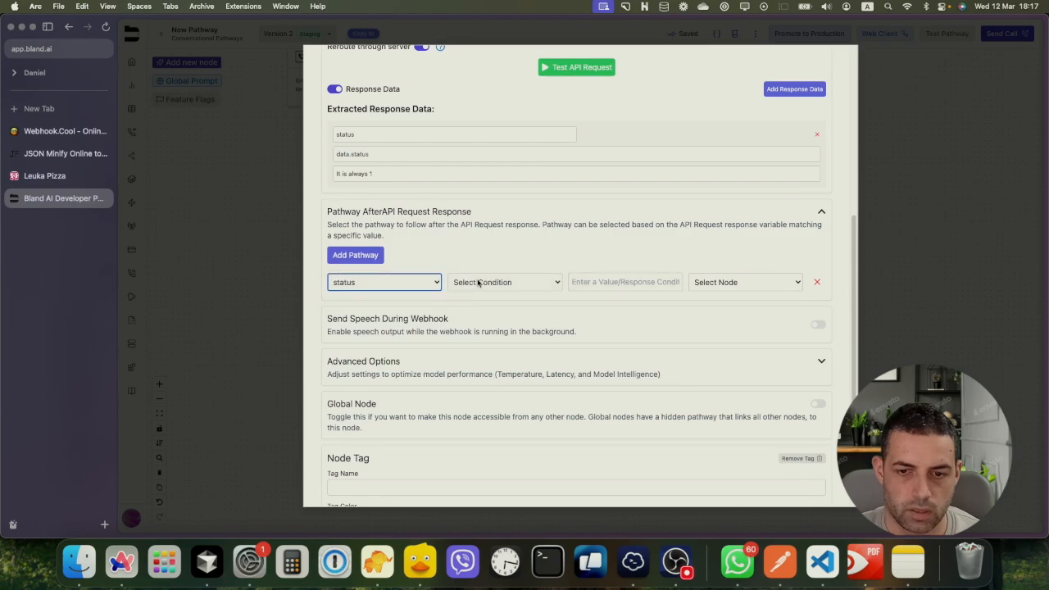
click(479, 282)
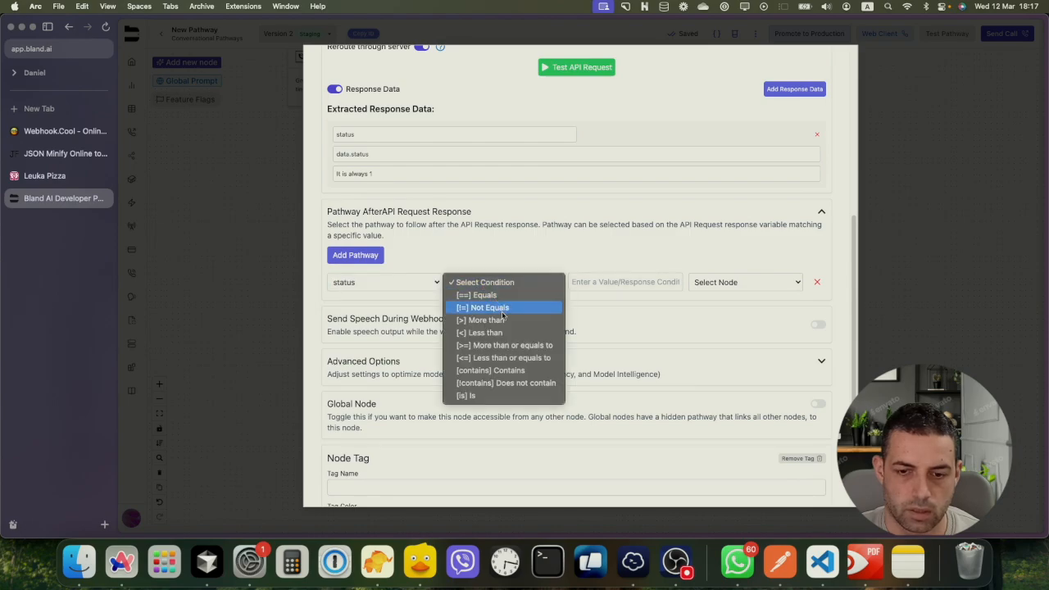
click(466, 395)
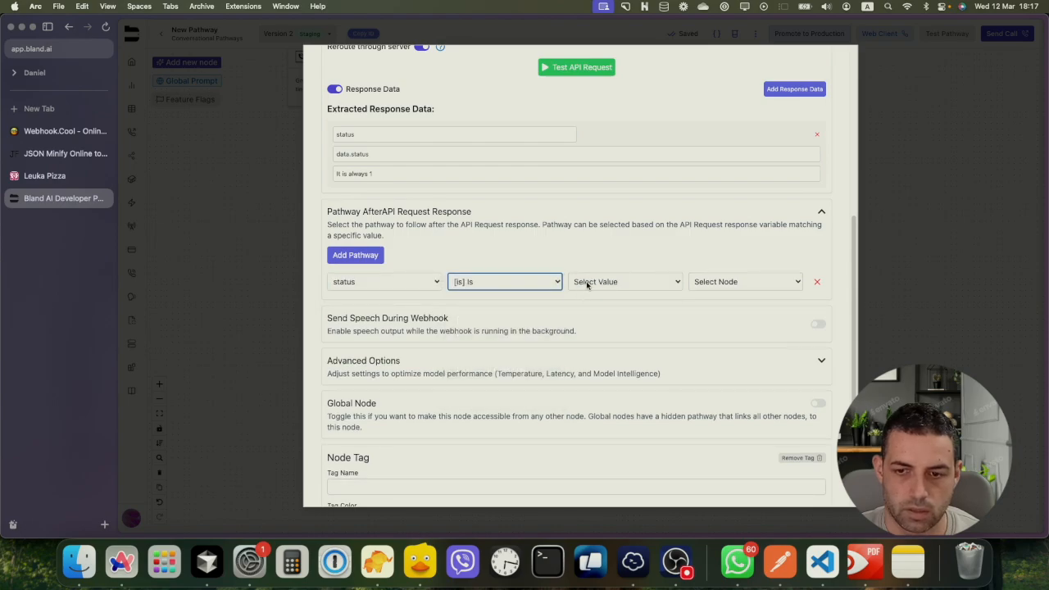
click(589, 283)
click(546, 282)
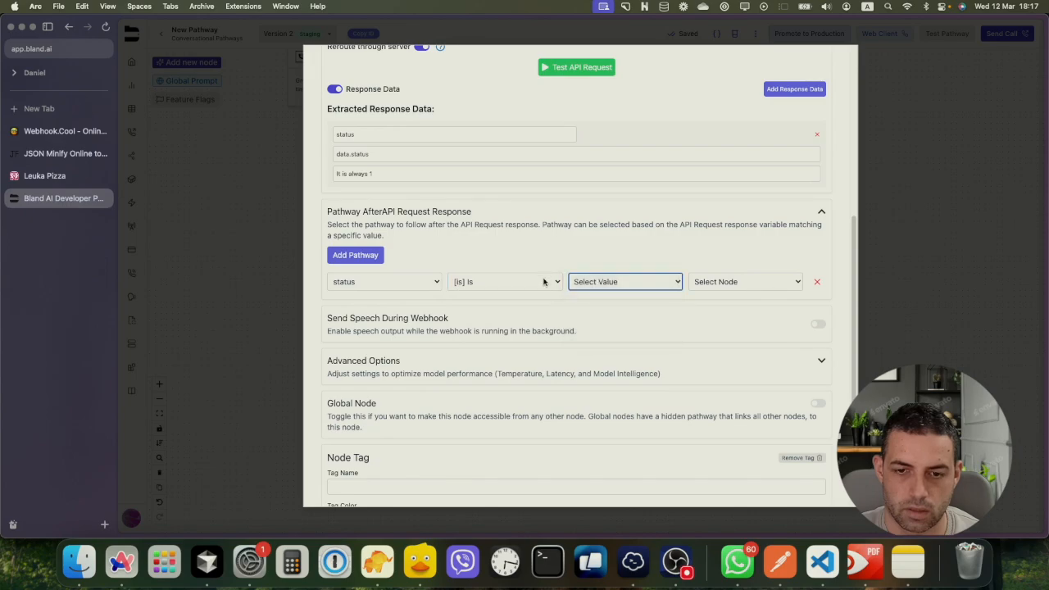
click(546, 282)
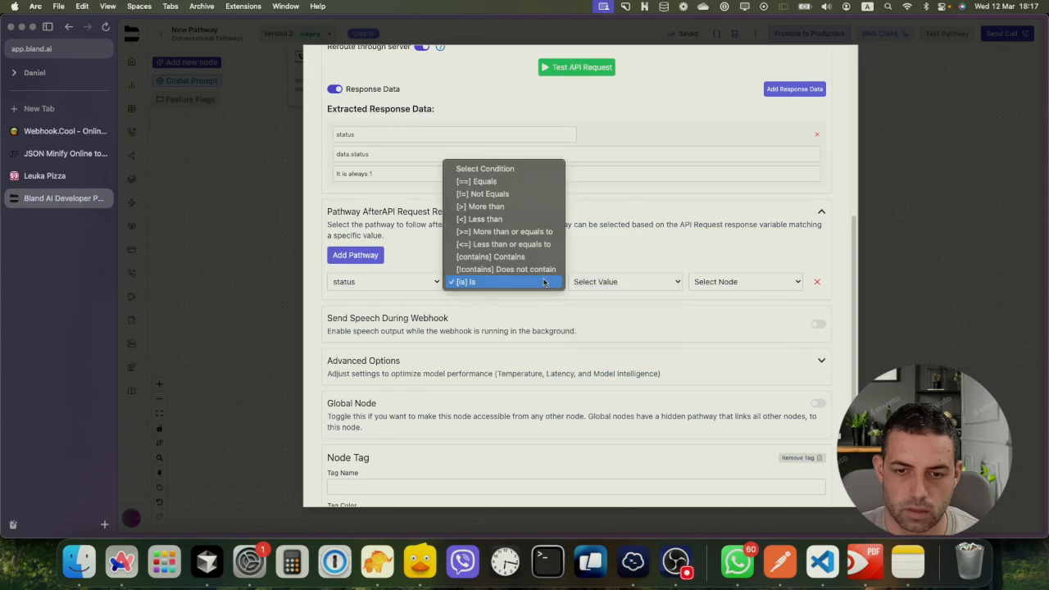
click(484, 181)
click(635, 284)
text(1)
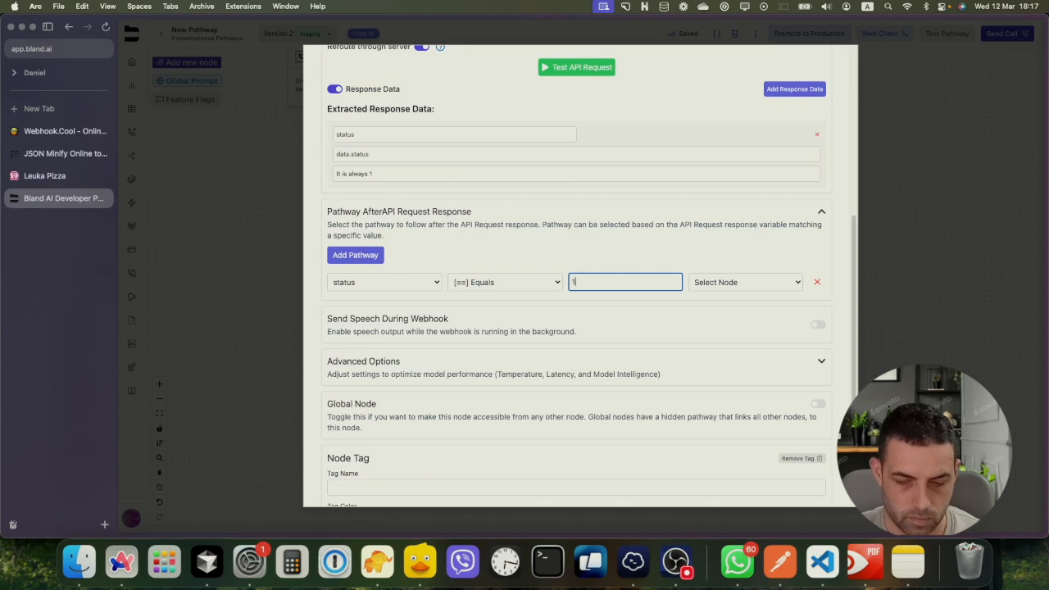
click(709, 284)
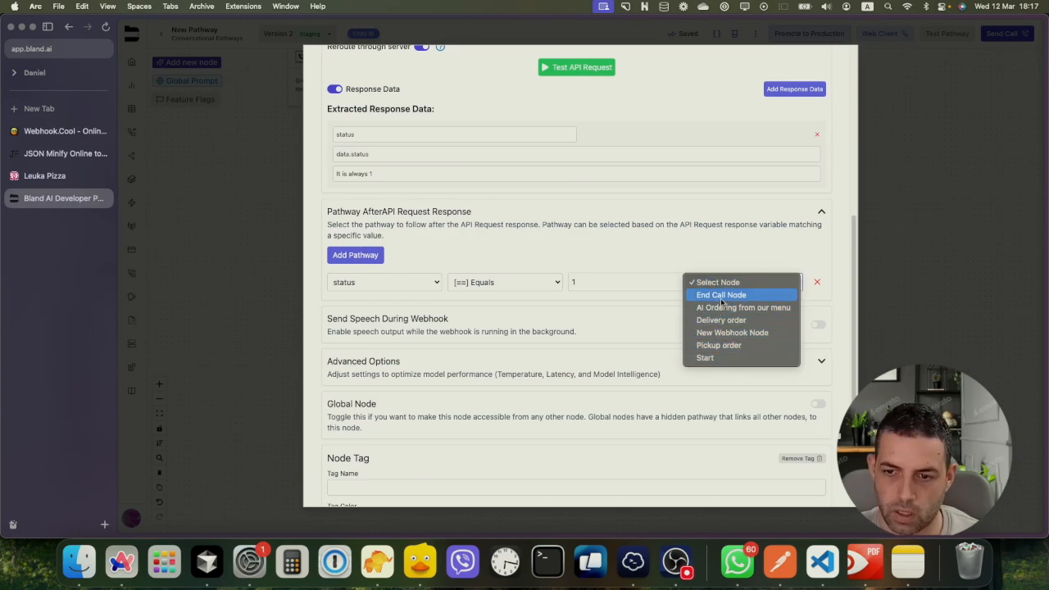
click(721, 301)
scroll(492, 369, down, 2)
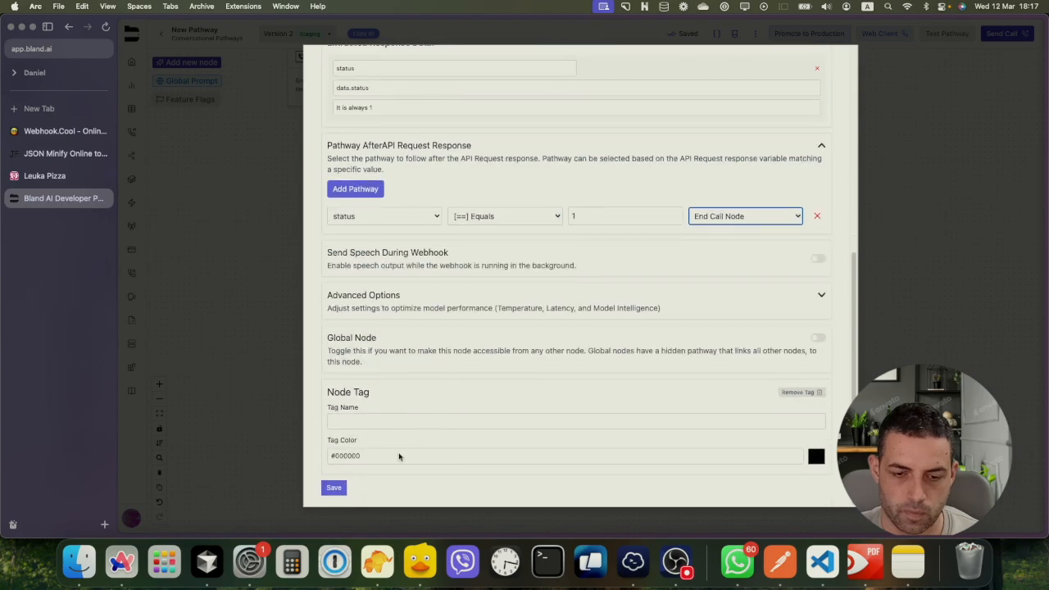
click(338, 488)
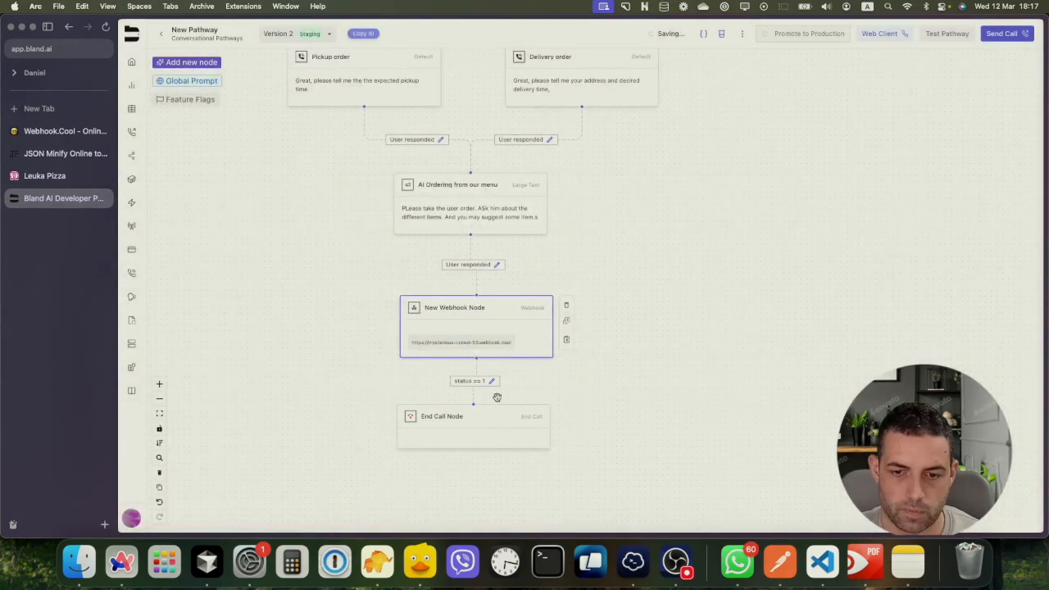
Nudge the End Call Node down and open the New Webhook Node's Edit Node dialog
drag(494, 414, 497, 452)
click(485, 322)
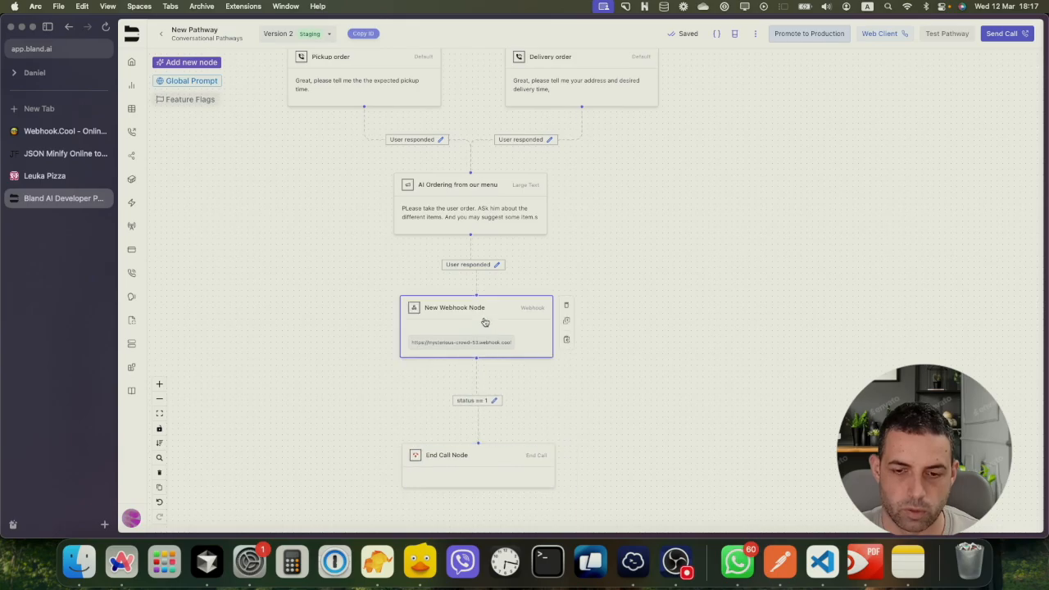
click(485, 322)
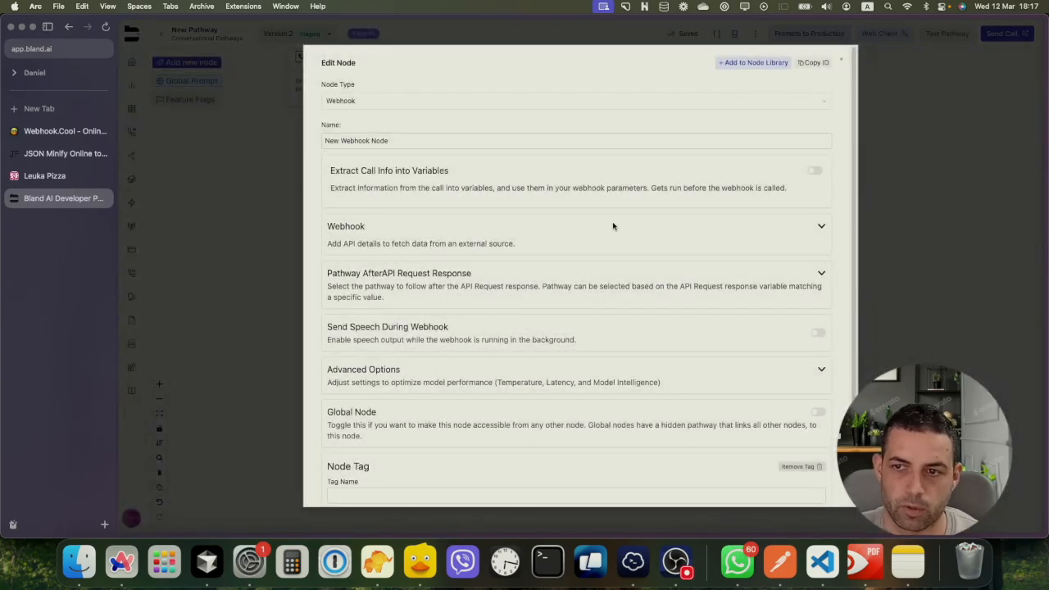
Switch the webhook method from GET to POST and enable the request Body
click(821, 226)
scroll(400, 358, down, 8)
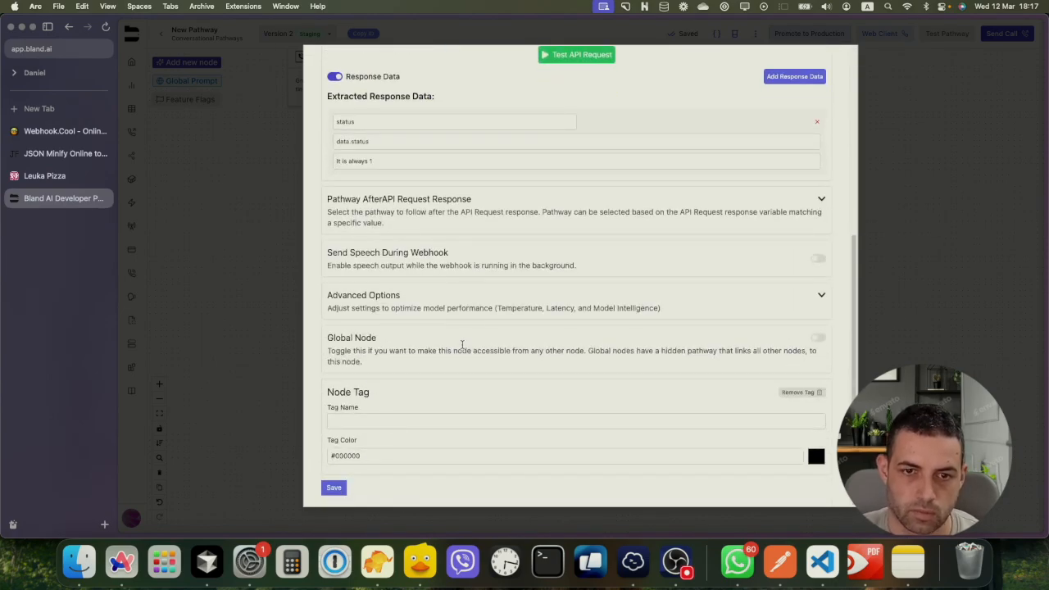
scroll(463, 345, up, 2)
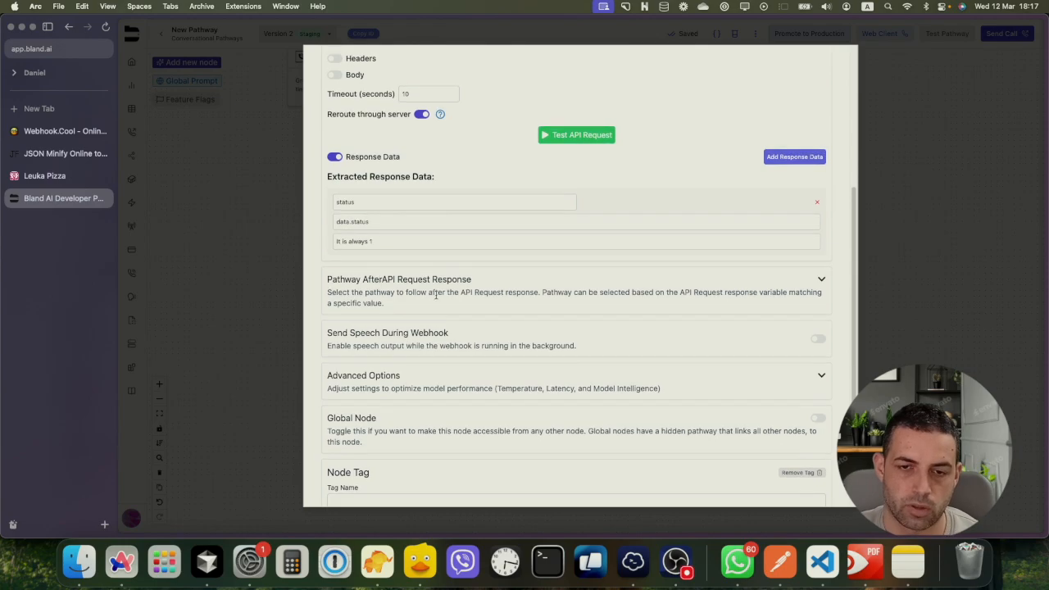
scroll(435, 295, up, 5)
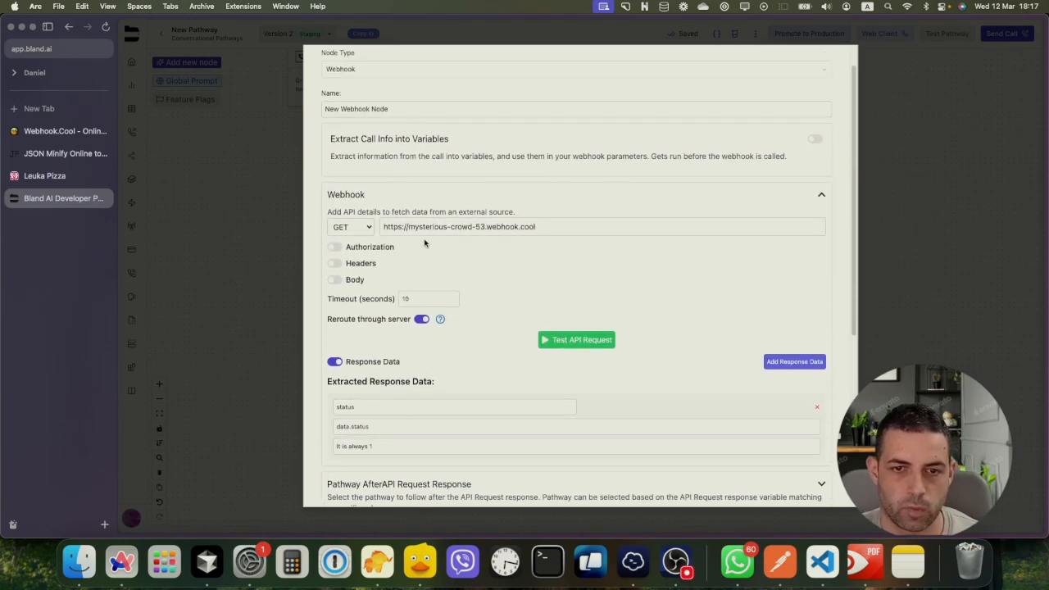
click(369, 232)
click(370, 240)
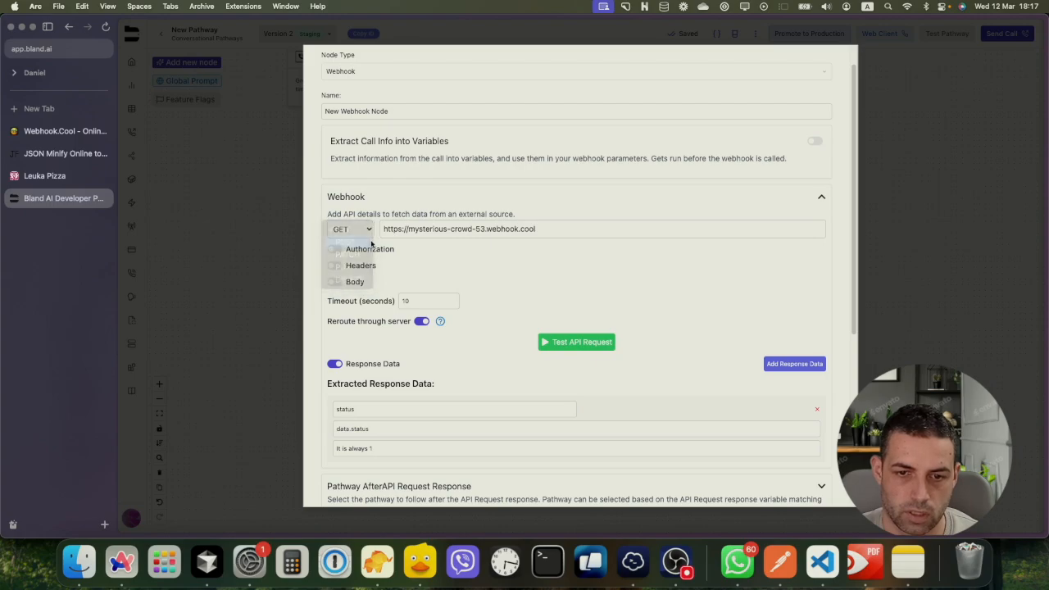
drag(451, 229, 542, 229)
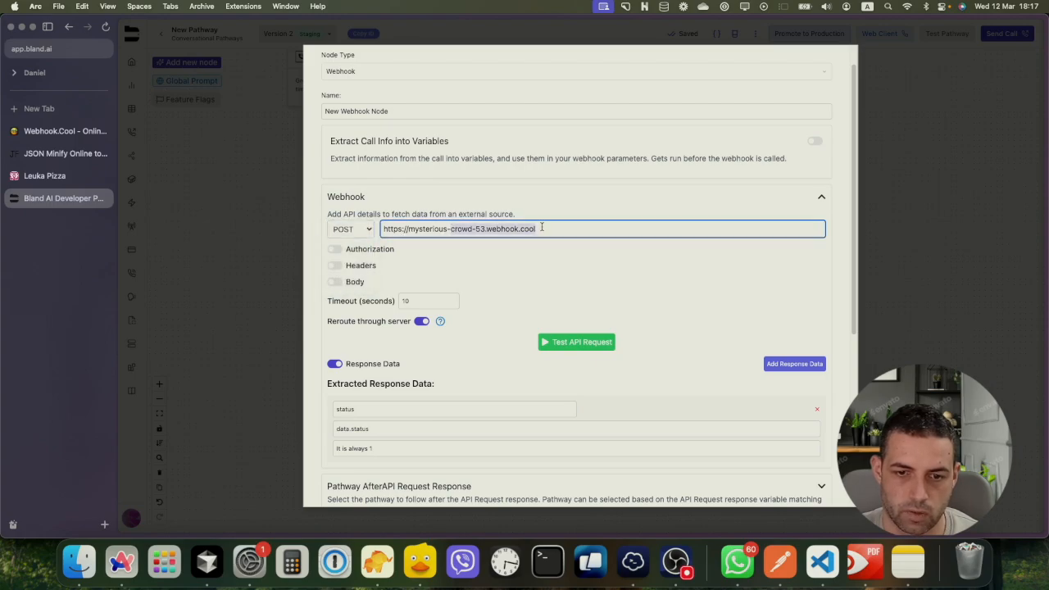
scroll(366, 332, down, 1)
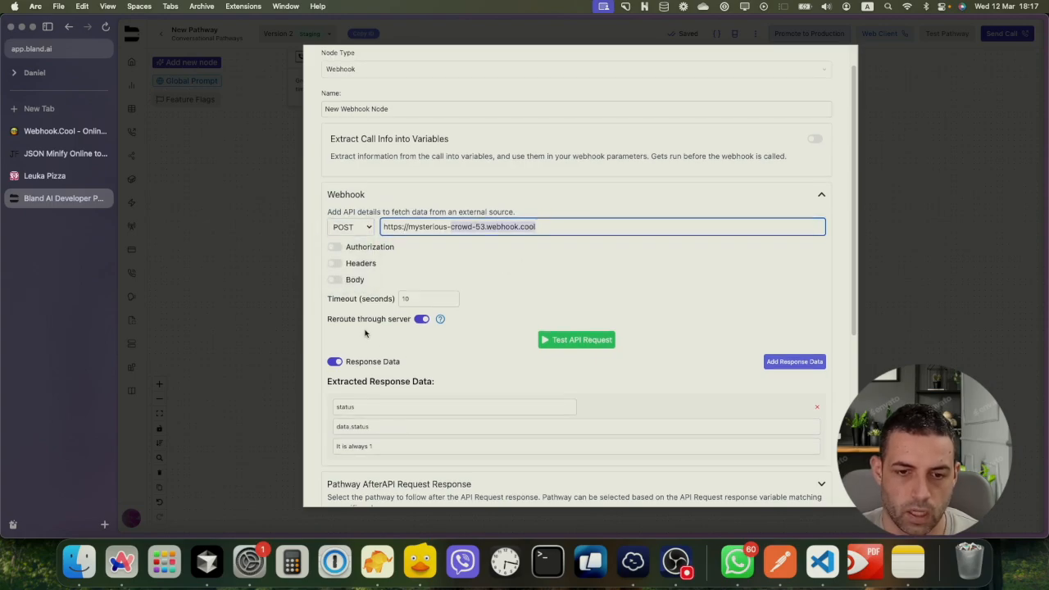
click(336, 280)
Start the webhook body JSON with an empty "name" key
click(361, 299)
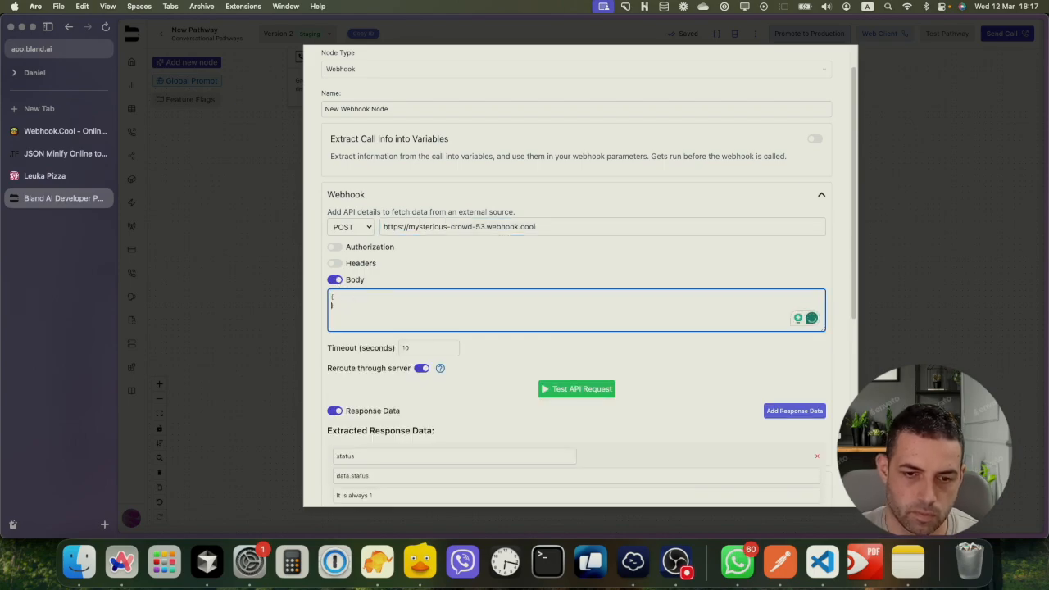
key(Return)
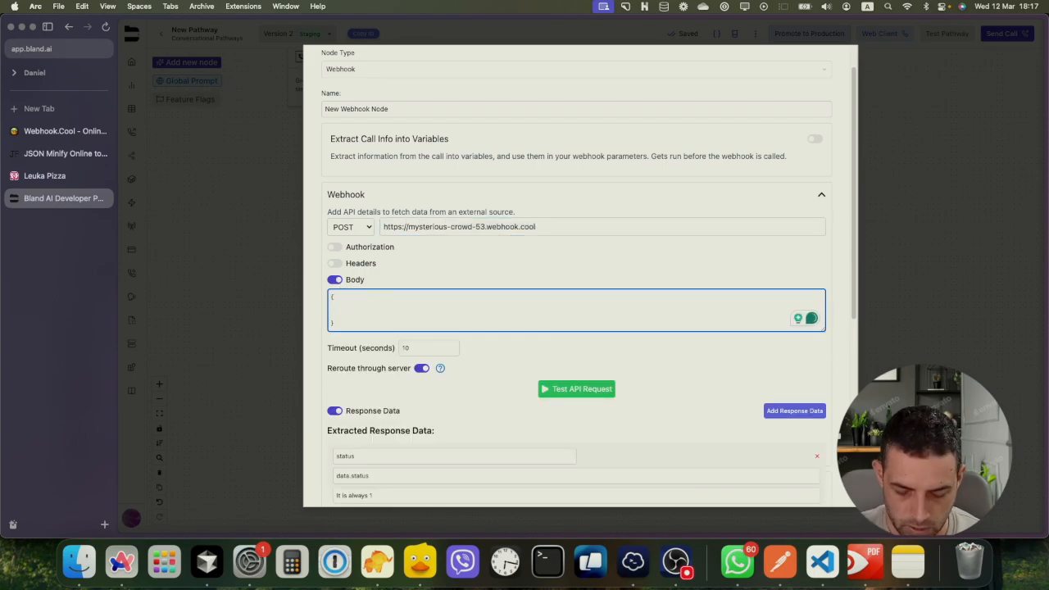
text("n)
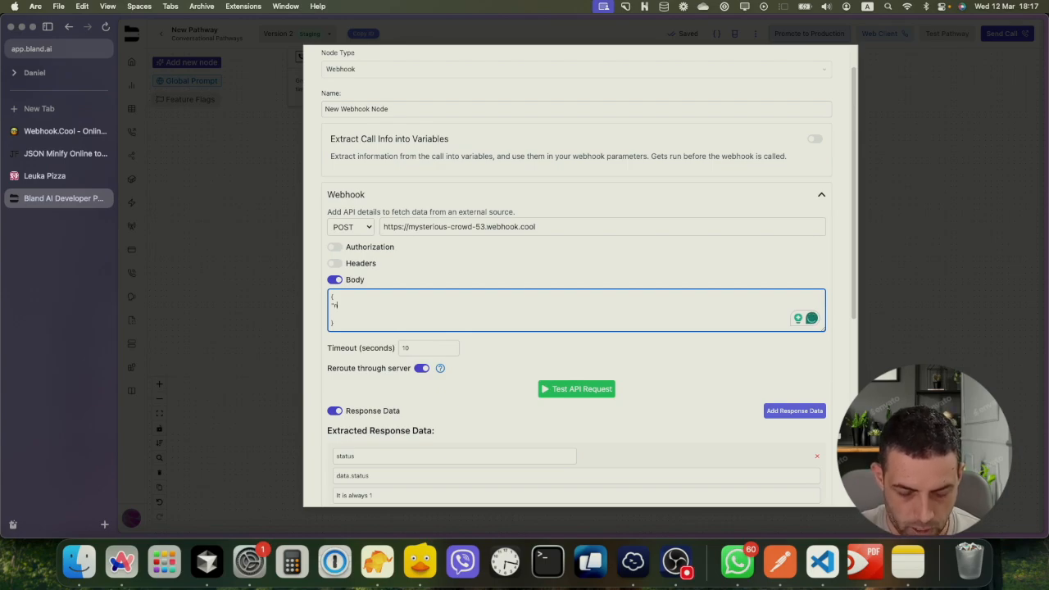
text(ame":"")
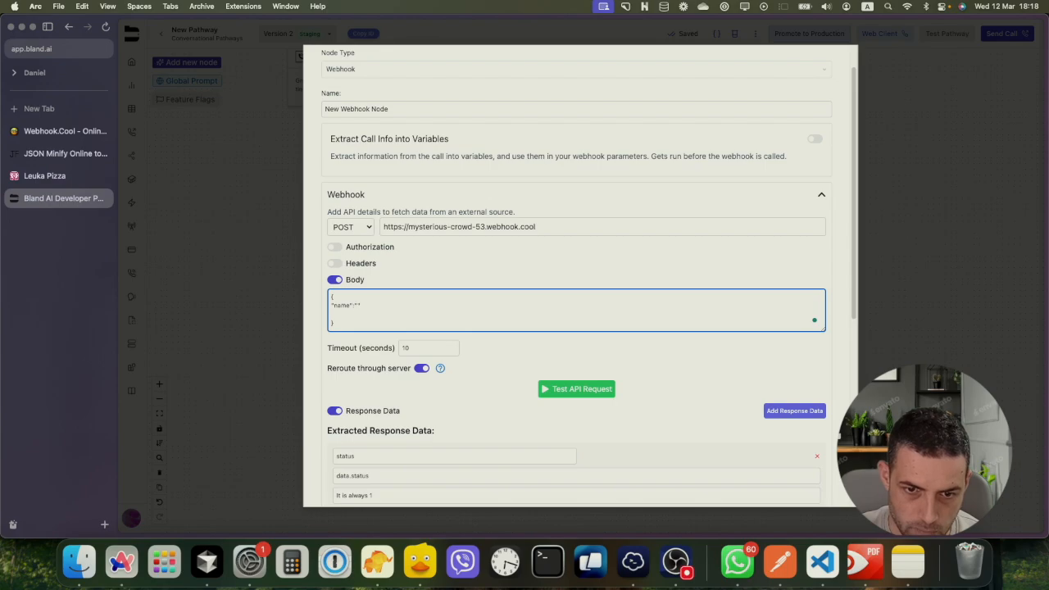
key(super+equal)
key(super+equal)
key(super+equal)
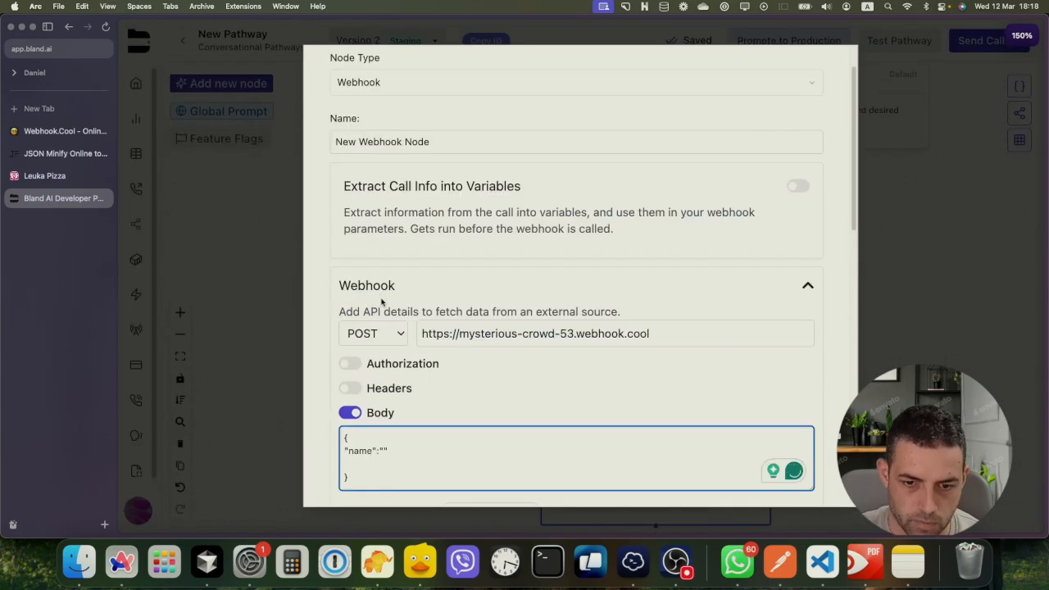
text(,)
key(Return)
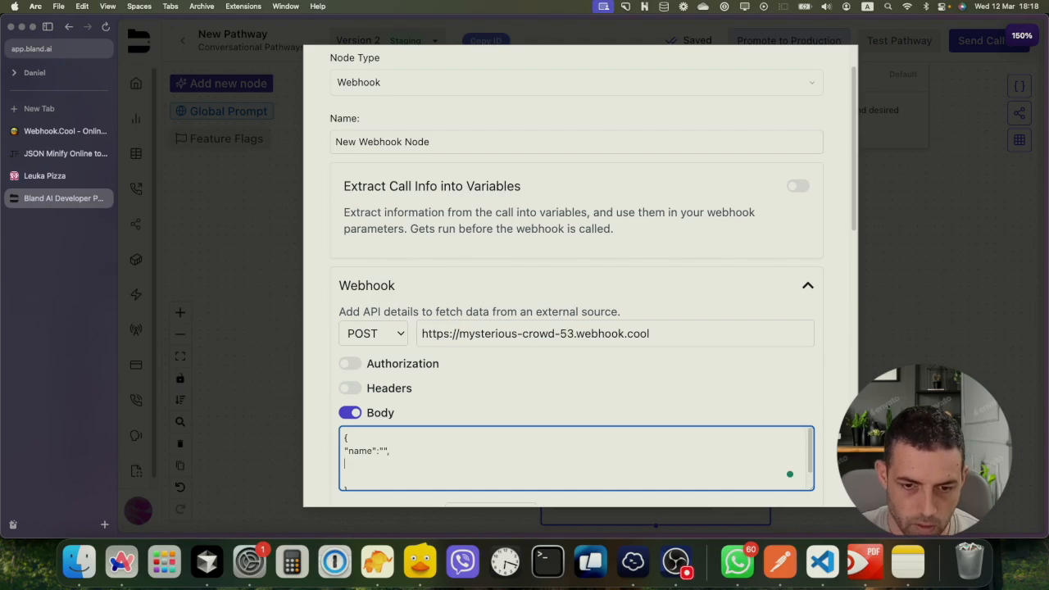
Add empty time, order, is_delivery and is_pickup keys to the body JSON
text(")
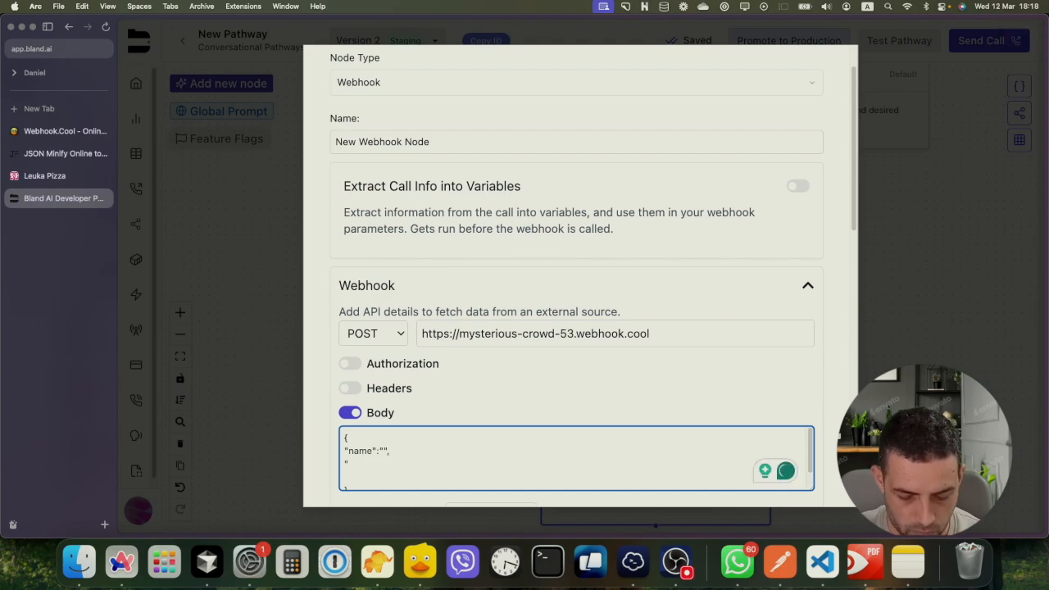
text(time":"",)
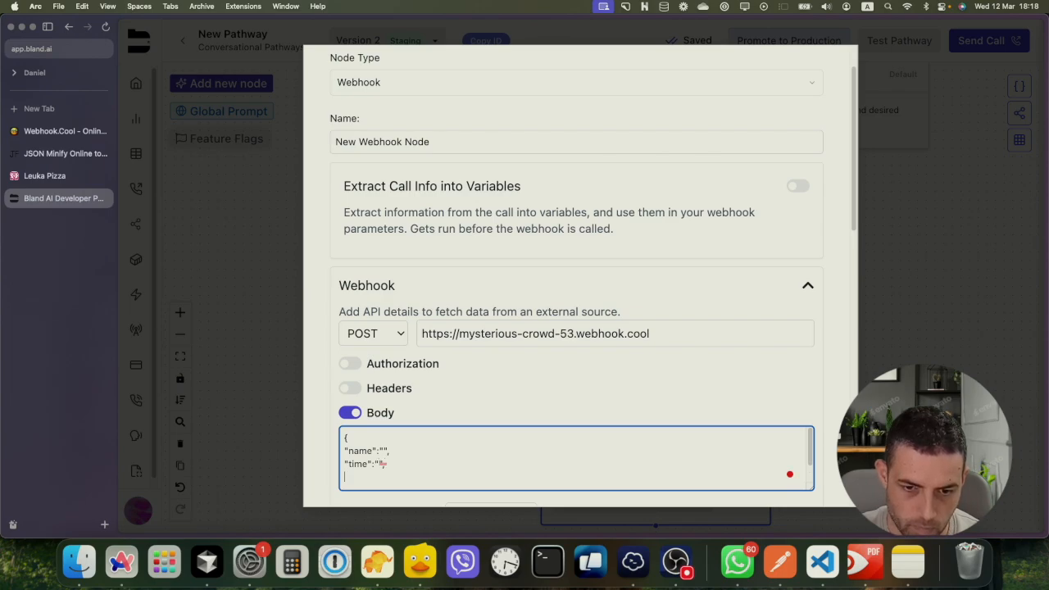
text(order":"",)
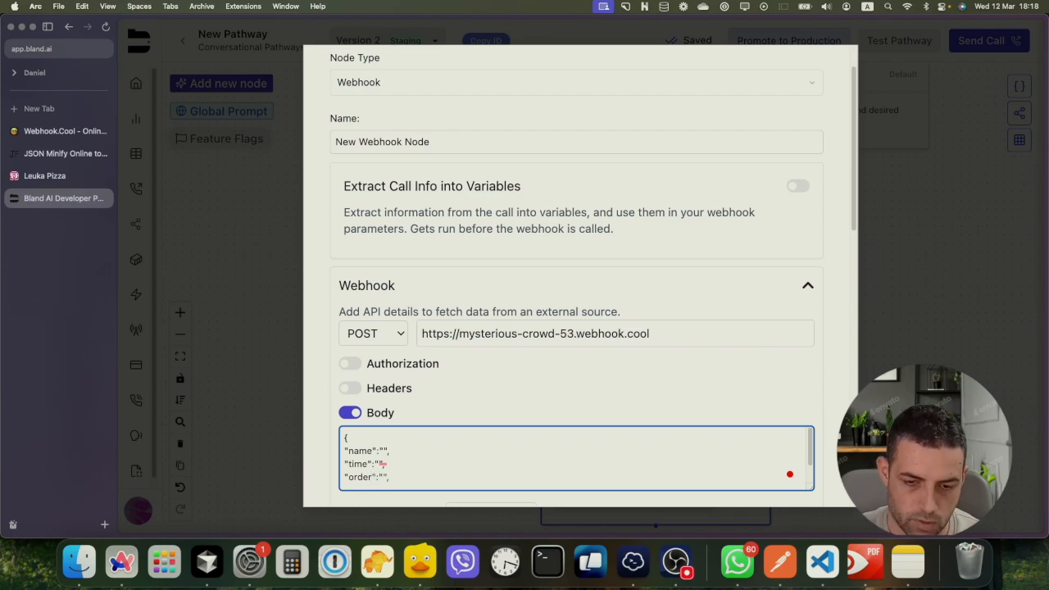
key(Return)
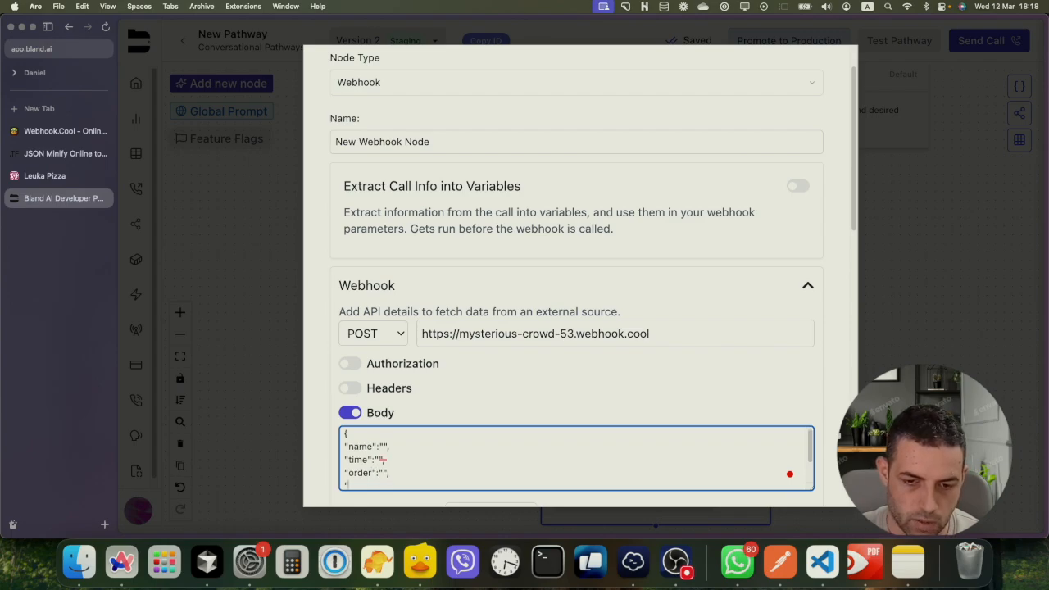
text(is)
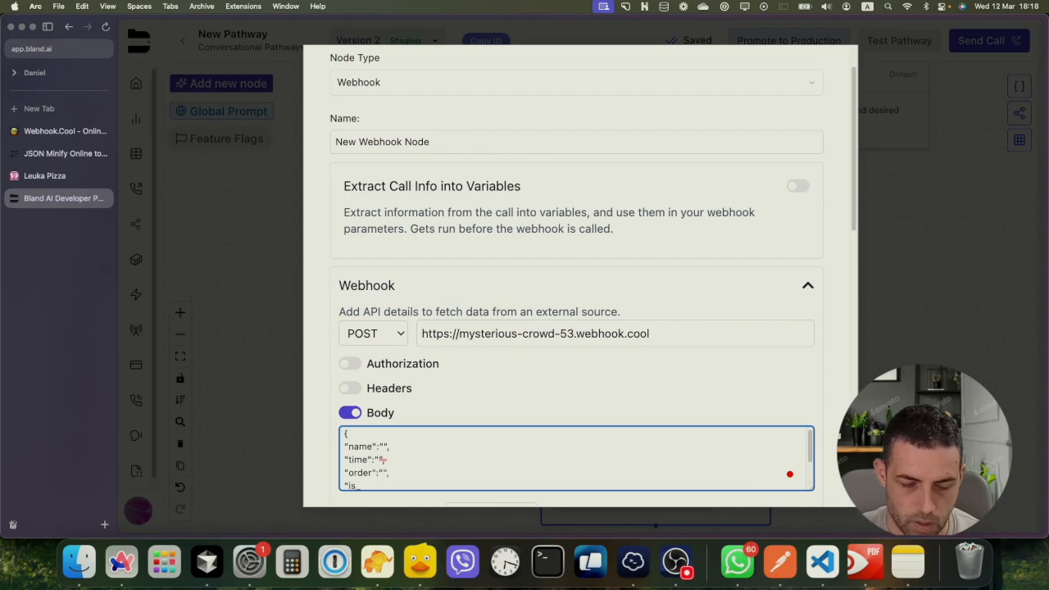
text(_)
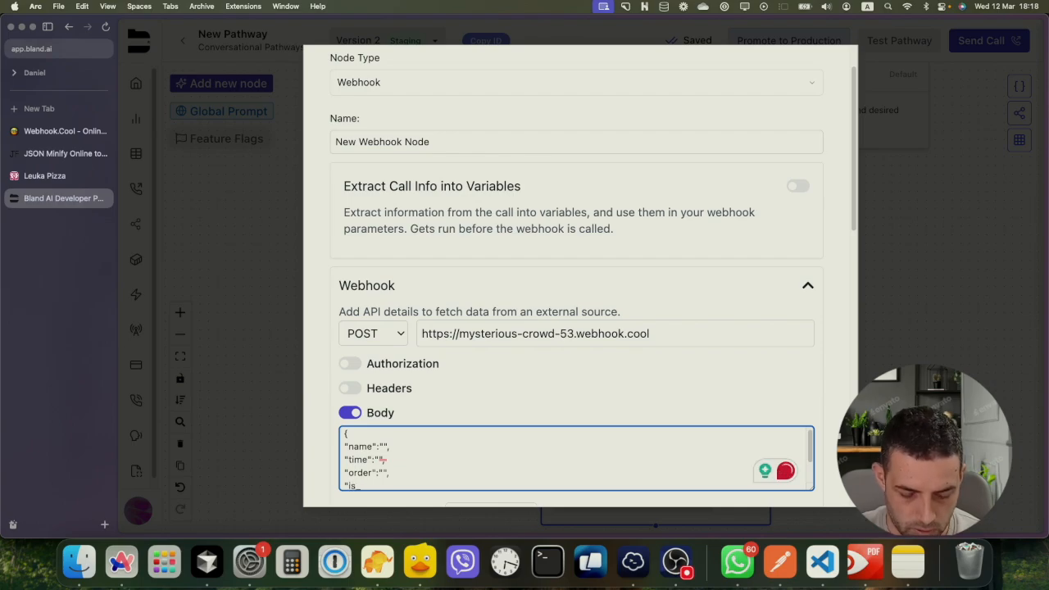
text(delivery)
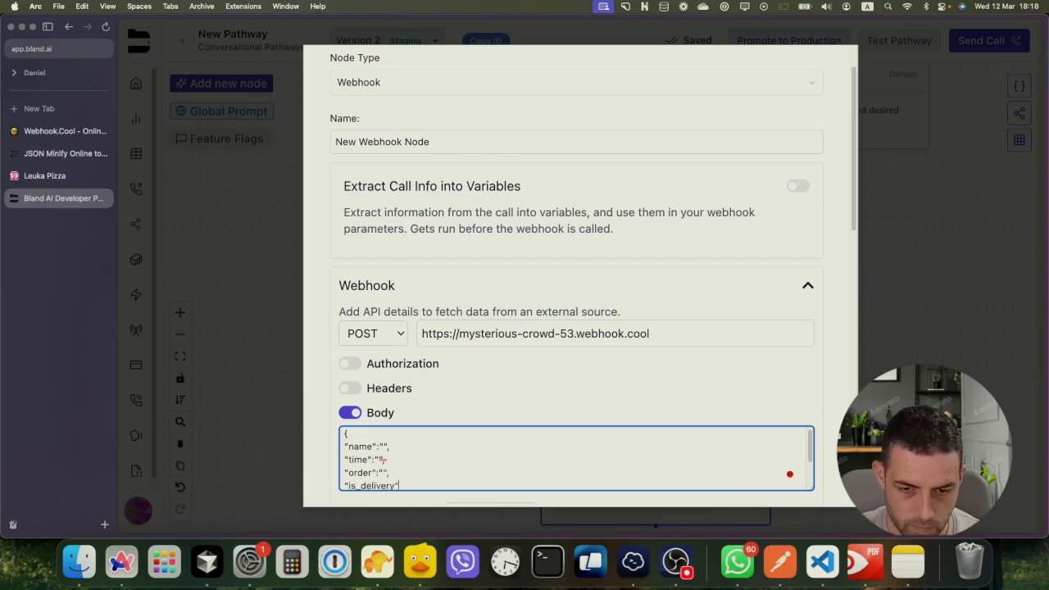
text(":)
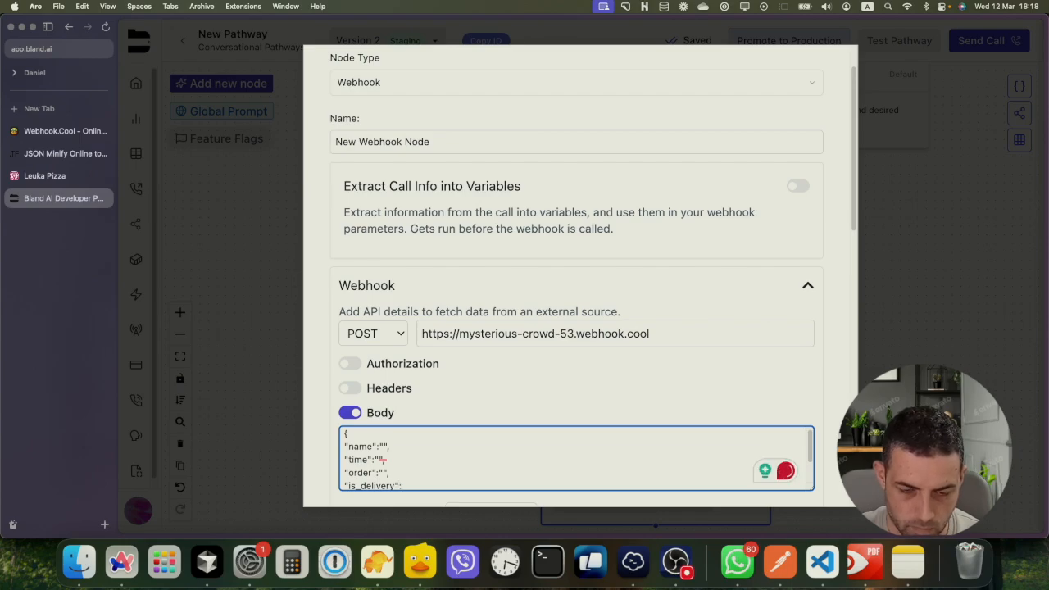
text("",)
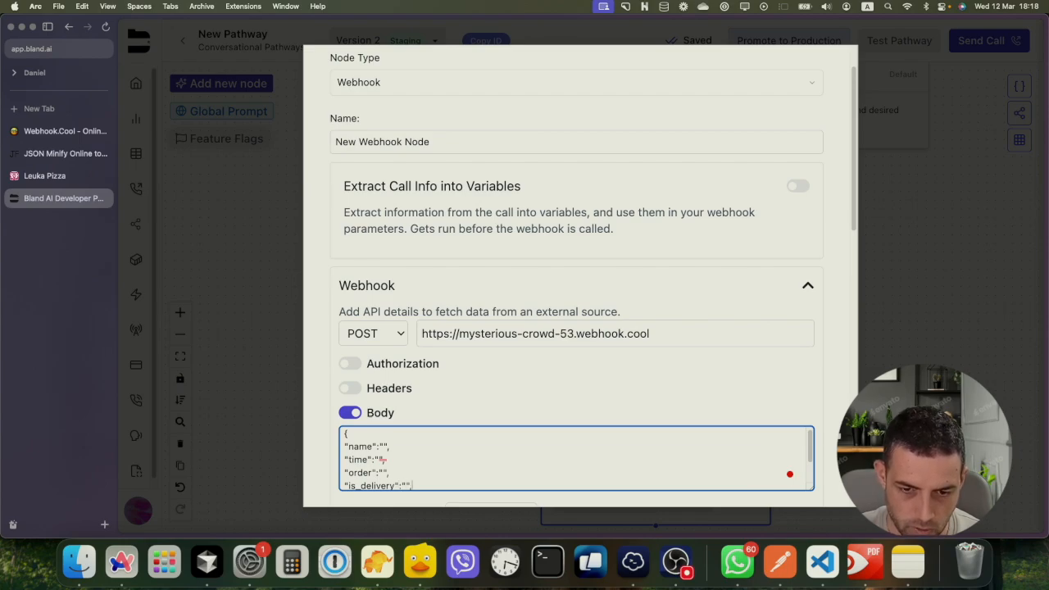
key(Return)
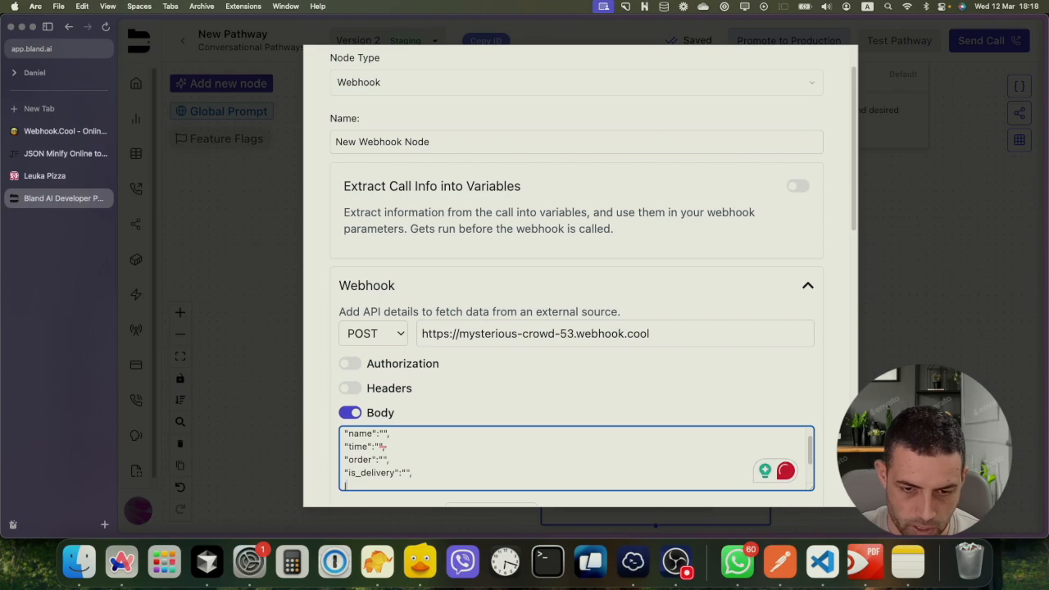
text("is_pickup":"",)
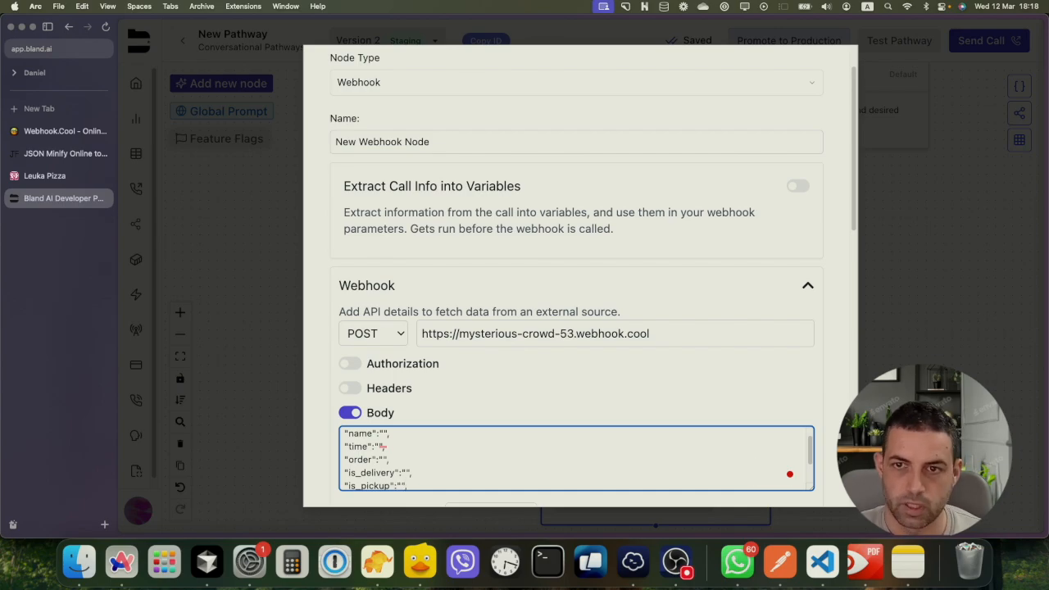
scroll(511, 288, down, 15)
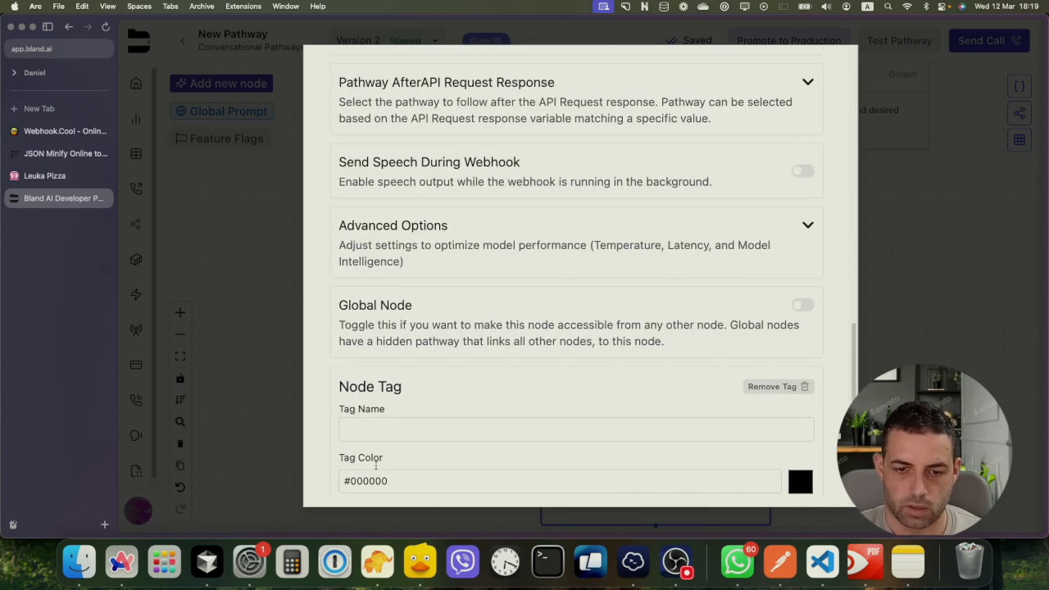
scroll(376, 465, down, 2)
click(350, 479)
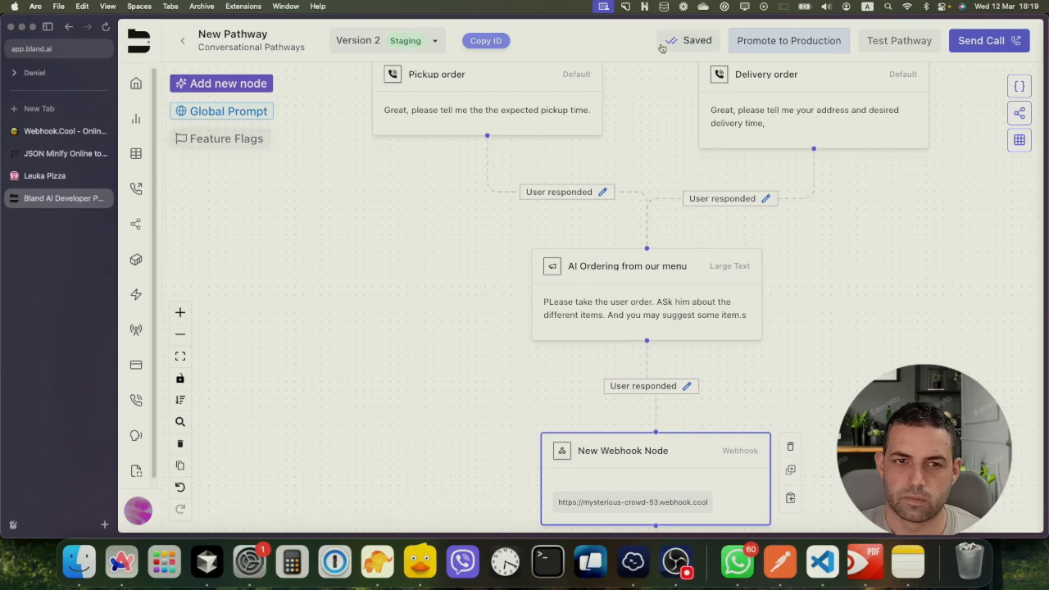
scroll(647, 63, up, 2)
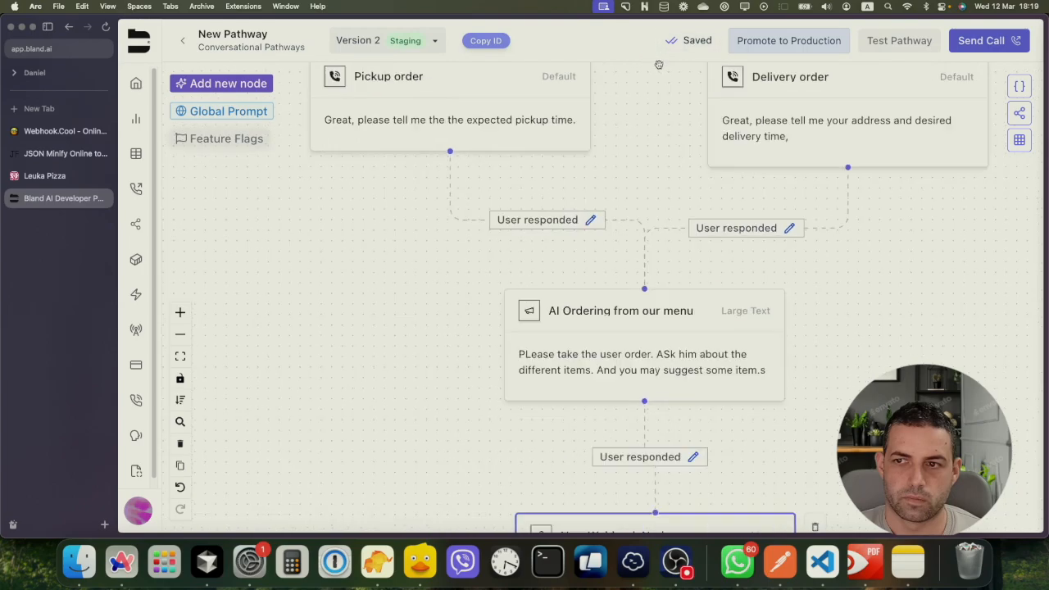
scroll(671, 72, down, 1)
drag(670, 87, 670, 330)
drag(849, 150, 847, 173)
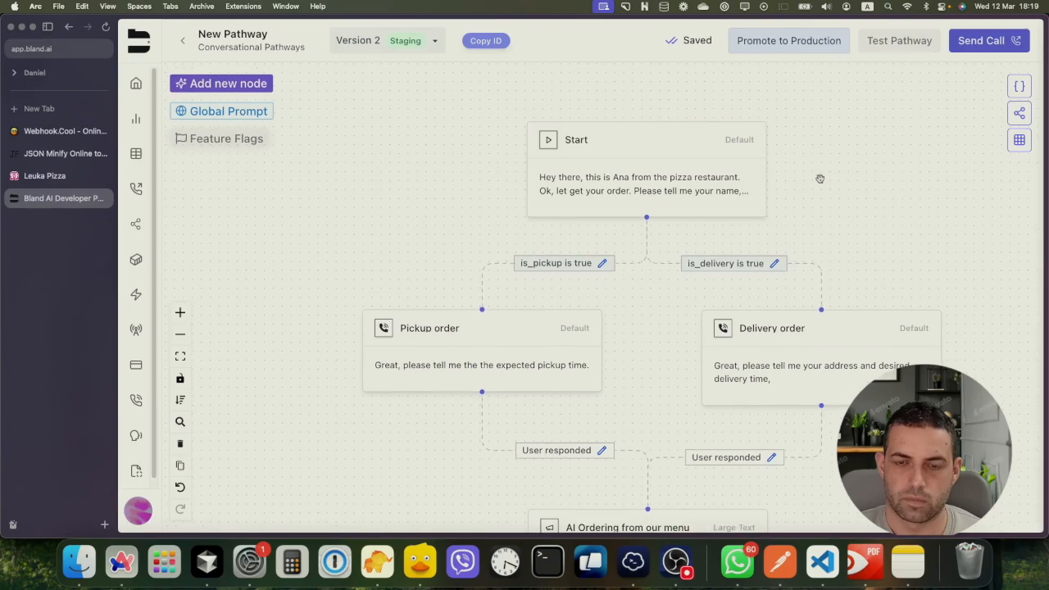
key(super+minus)
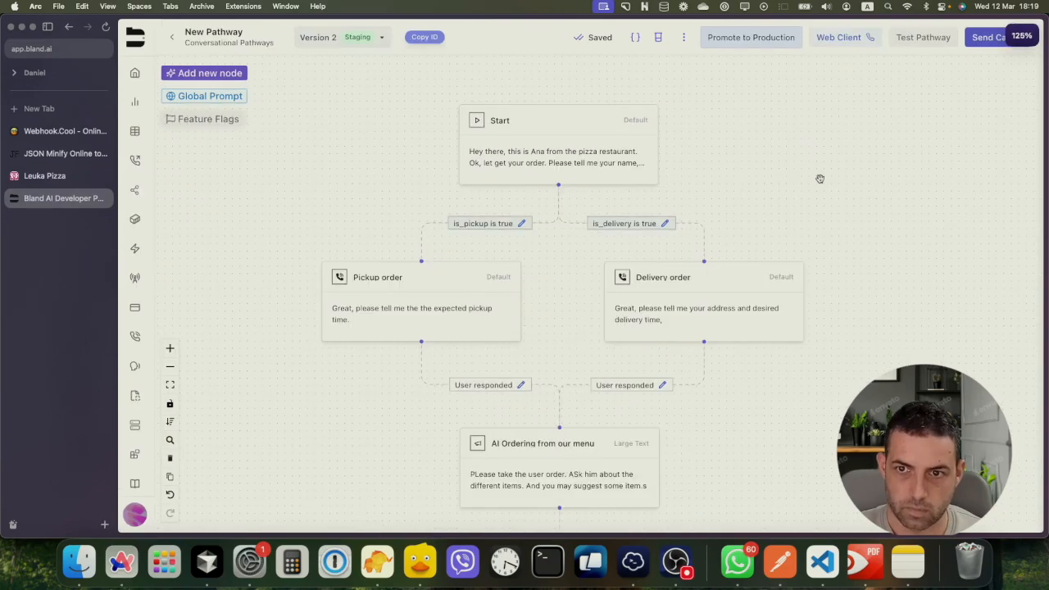
click(635, 38)
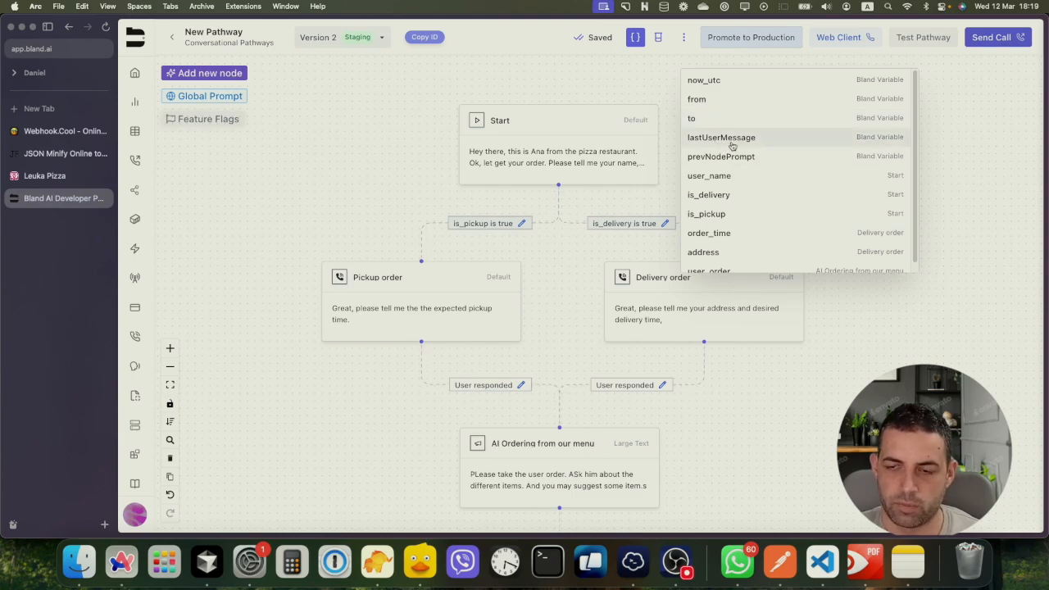
scroll(738, 162, down, 1)
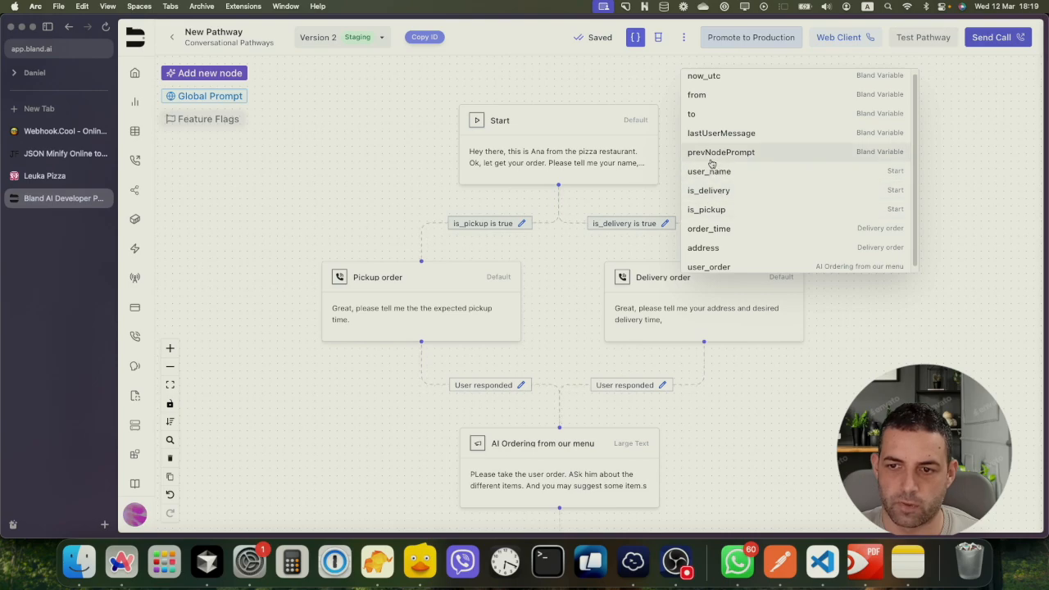
scroll(722, 197, down, 1)
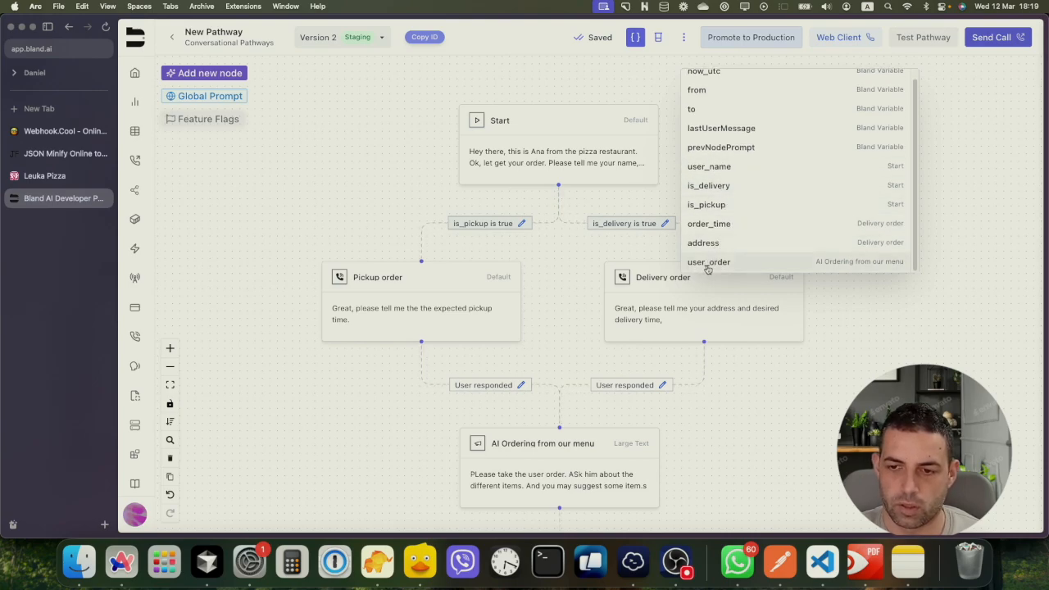
click(580, 467)
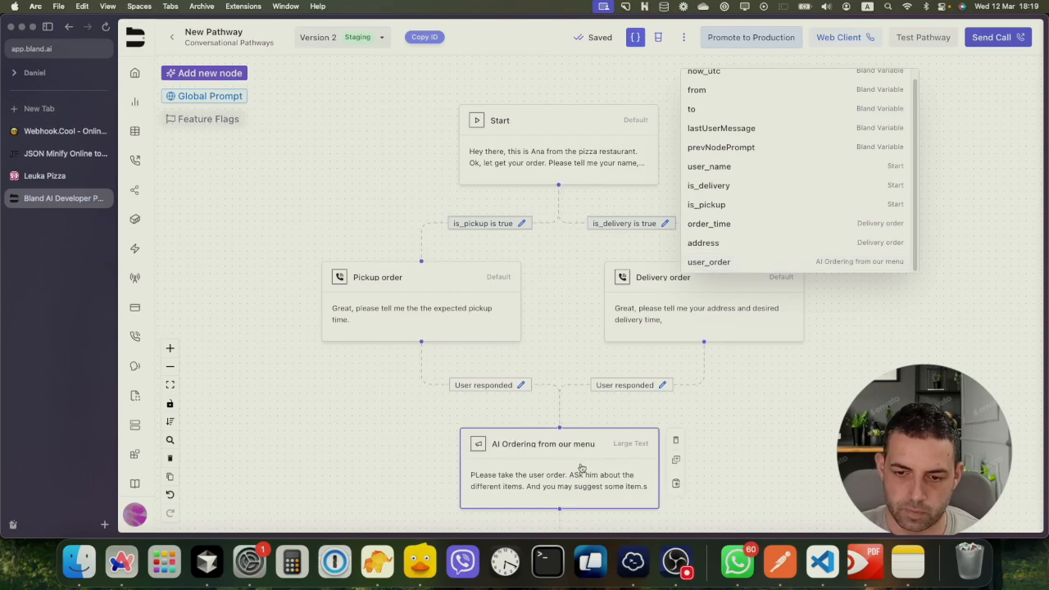
double_click(579, 467)
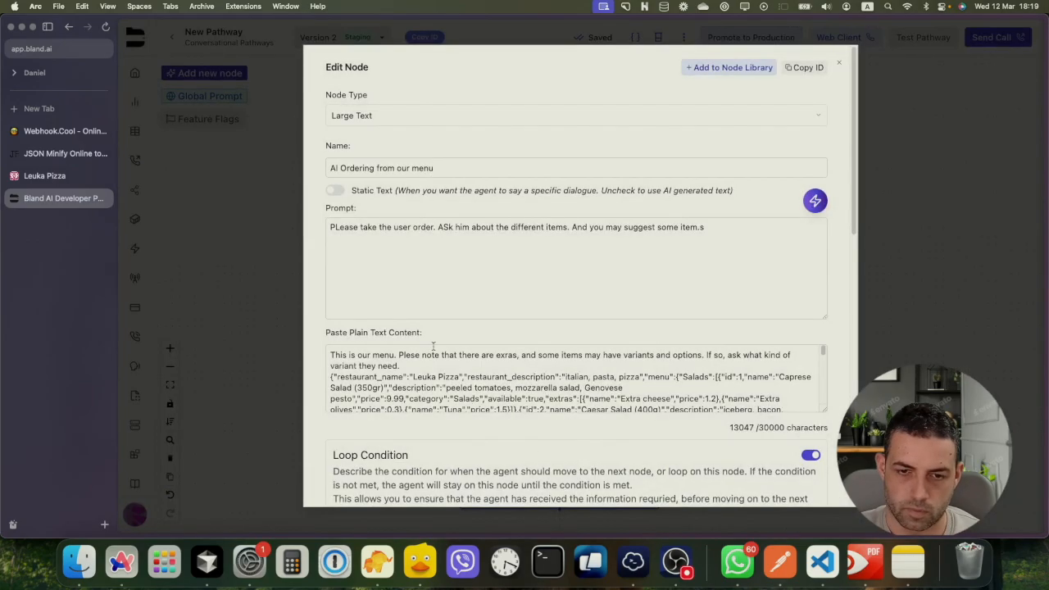
click(906, 163)
scroll(636, 274, down, 5)
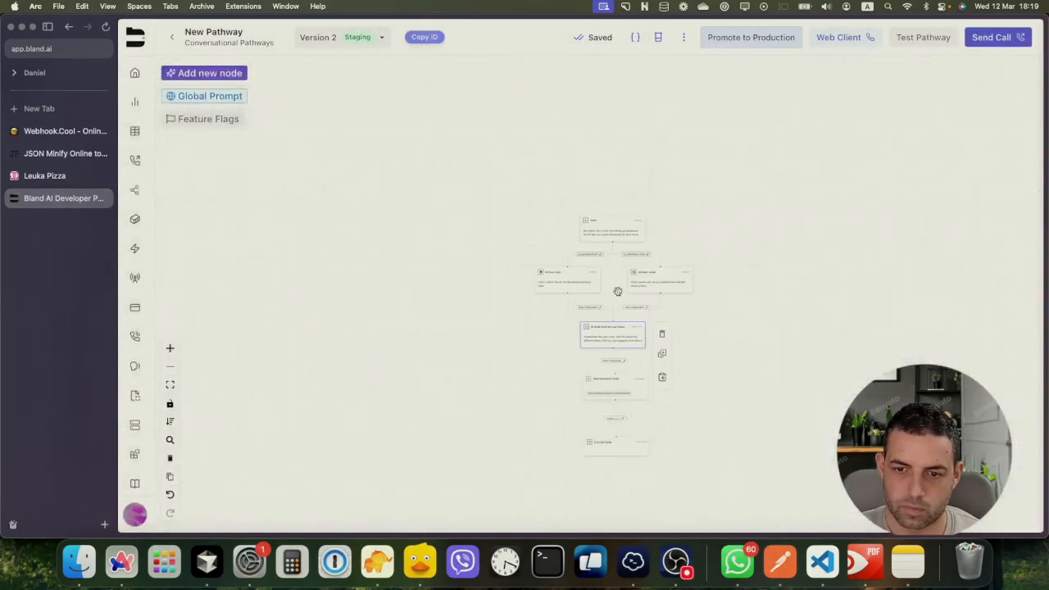
scroll(619, 291, up, 5)
scroll(770, 355, down, 6)
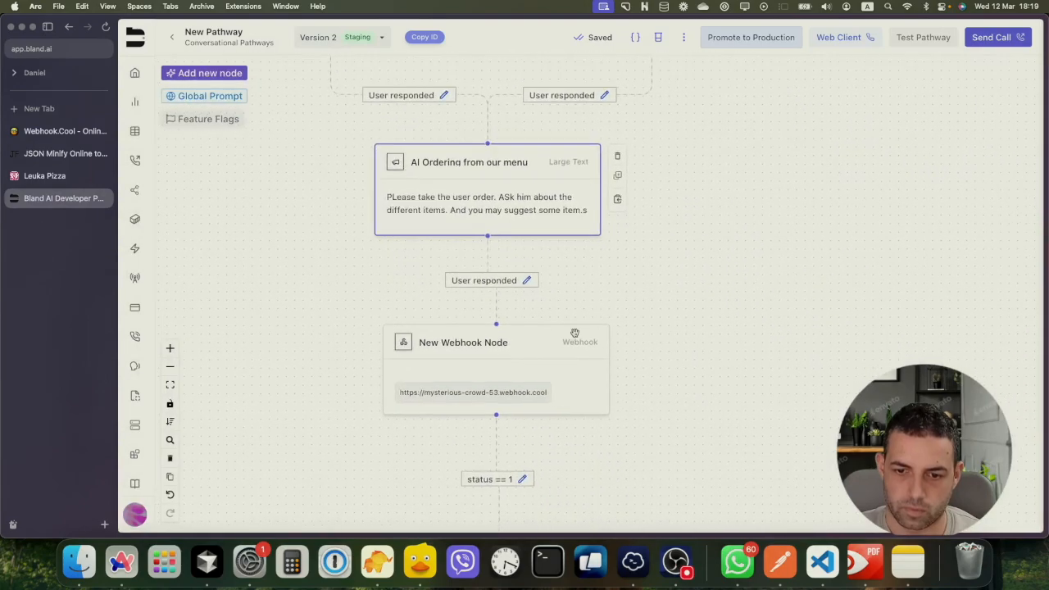
Open the webhook node's body and set the order value to {{user_order}}
double_click(506, 394)
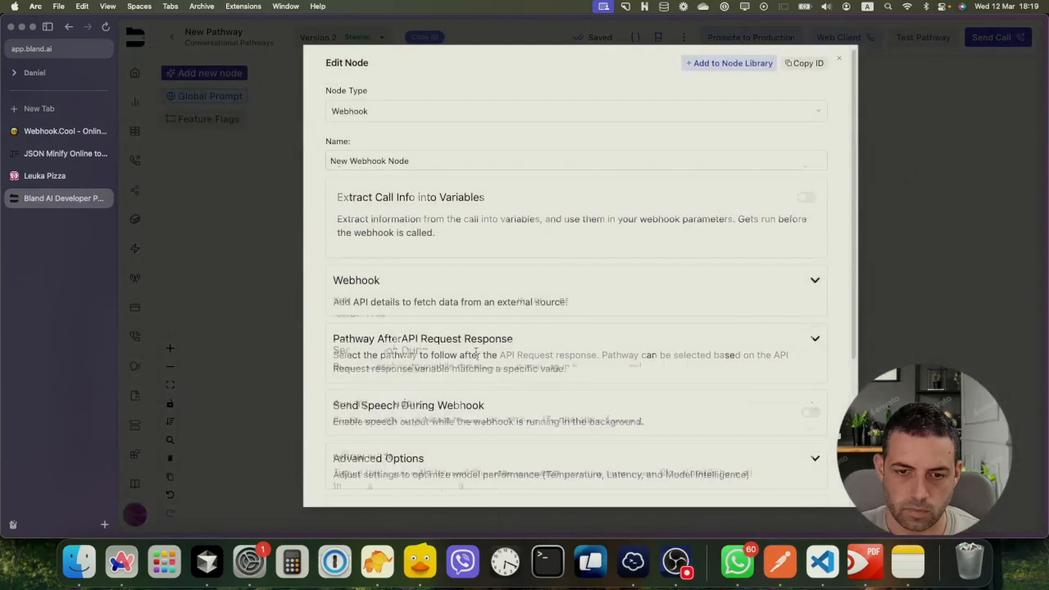
scroll(475, 344, down, 3)
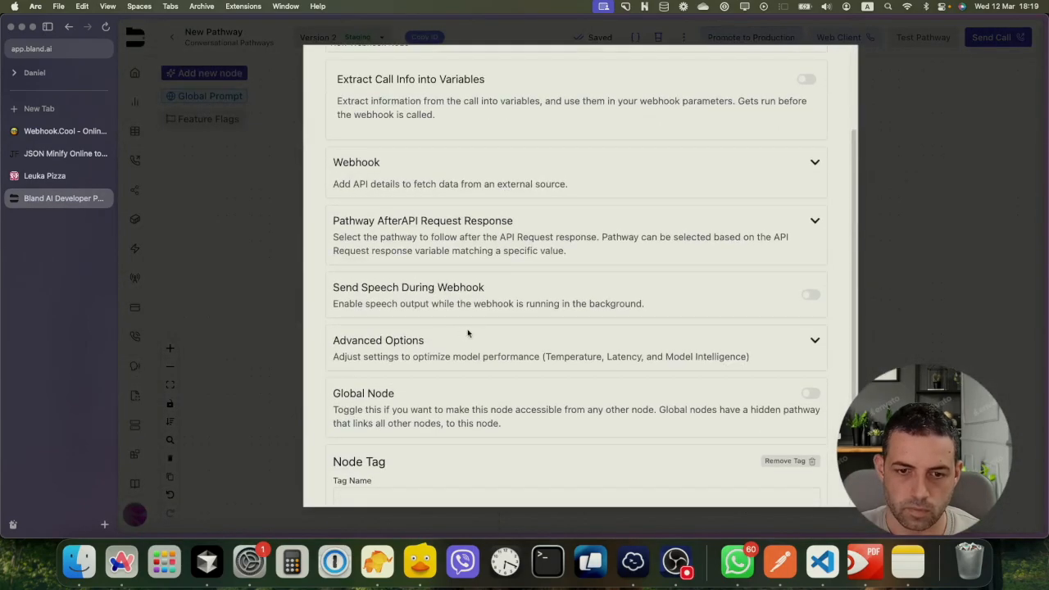
click(813, 162)
scroll(367, 309, down, 2)
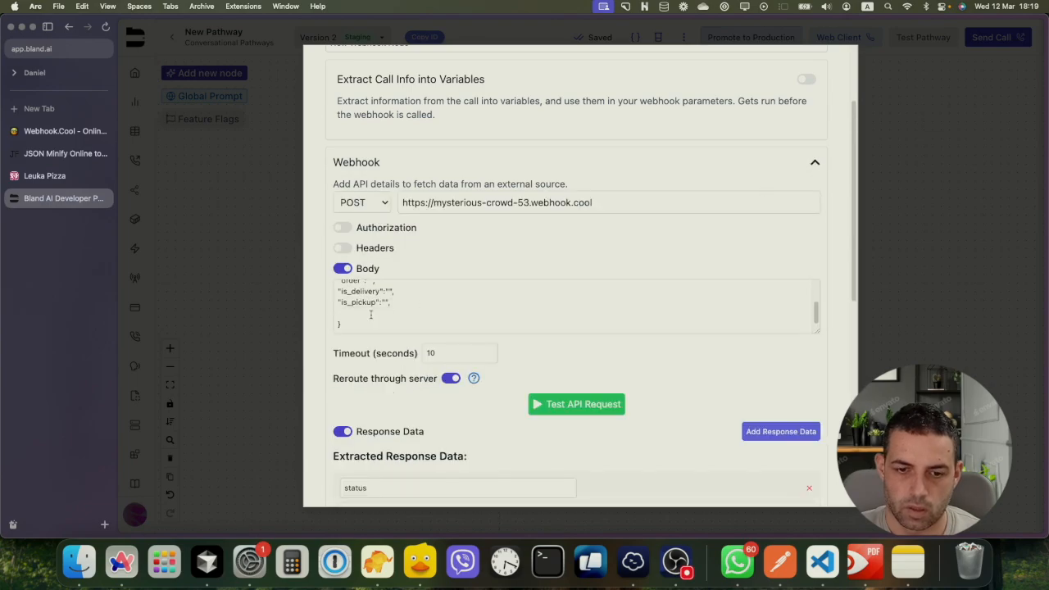
scroll(379, 297, up, 2)
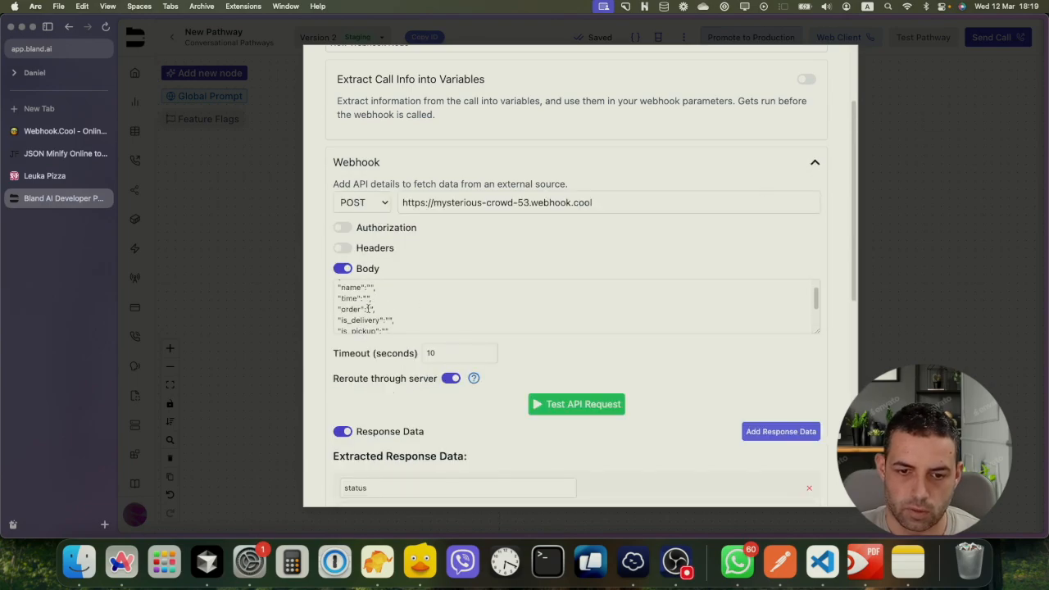
click(368, 309)
text({{)
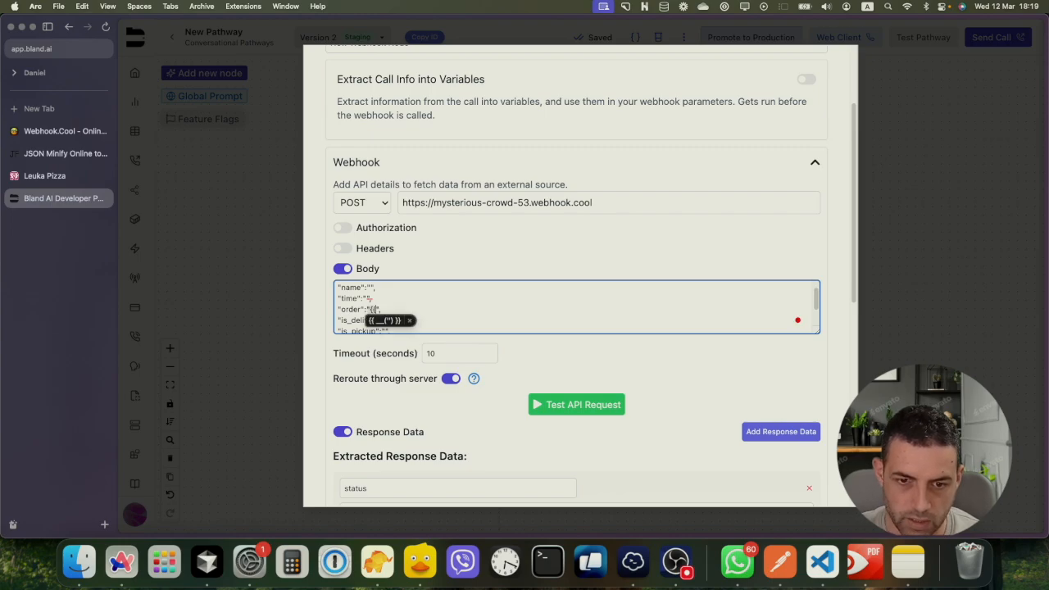
key(Escape)
text(u)
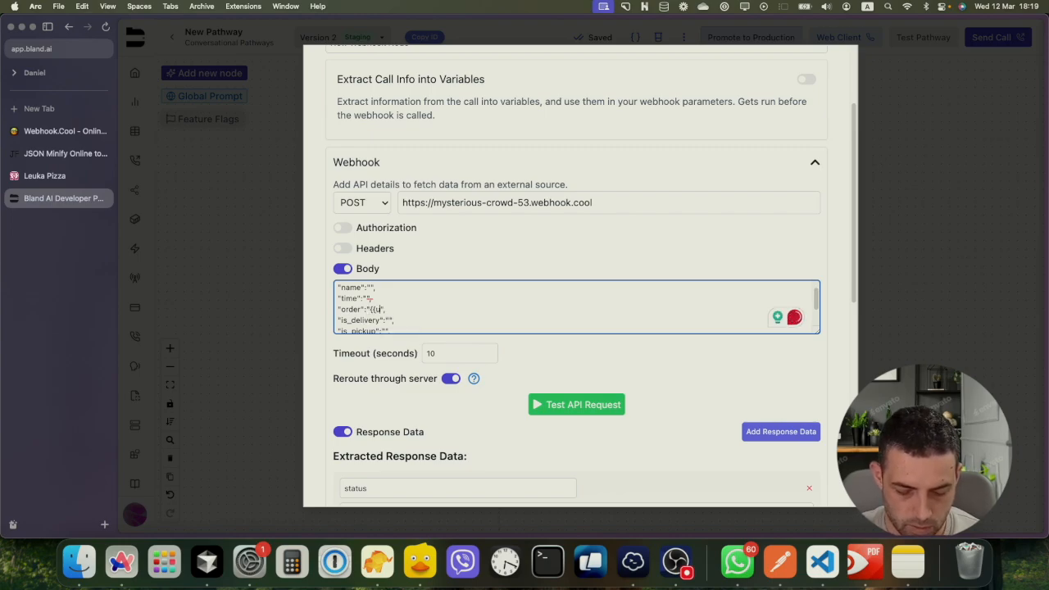
text(ser_o)
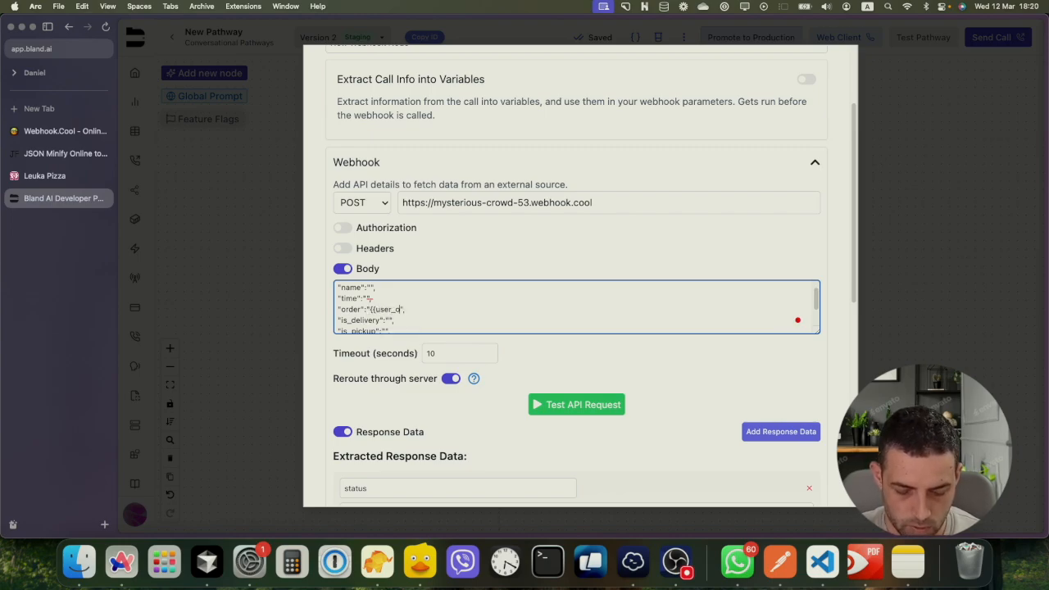
text(rder)
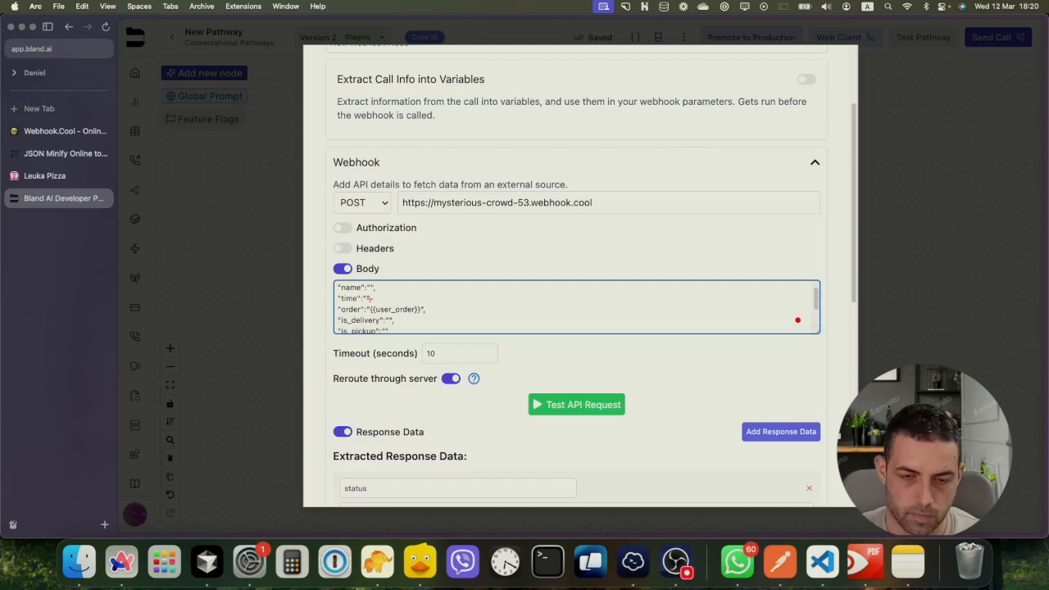
Fill the name and time values with {{user_name}} and {{order_time}}, then save the node
click(371, 287)
text({{)
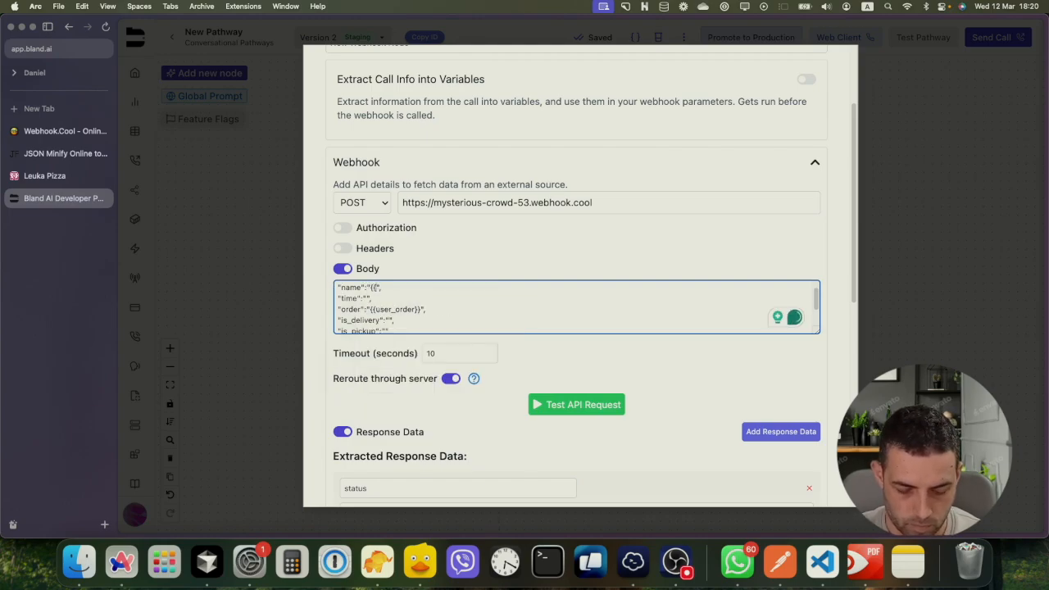
text(user_n)
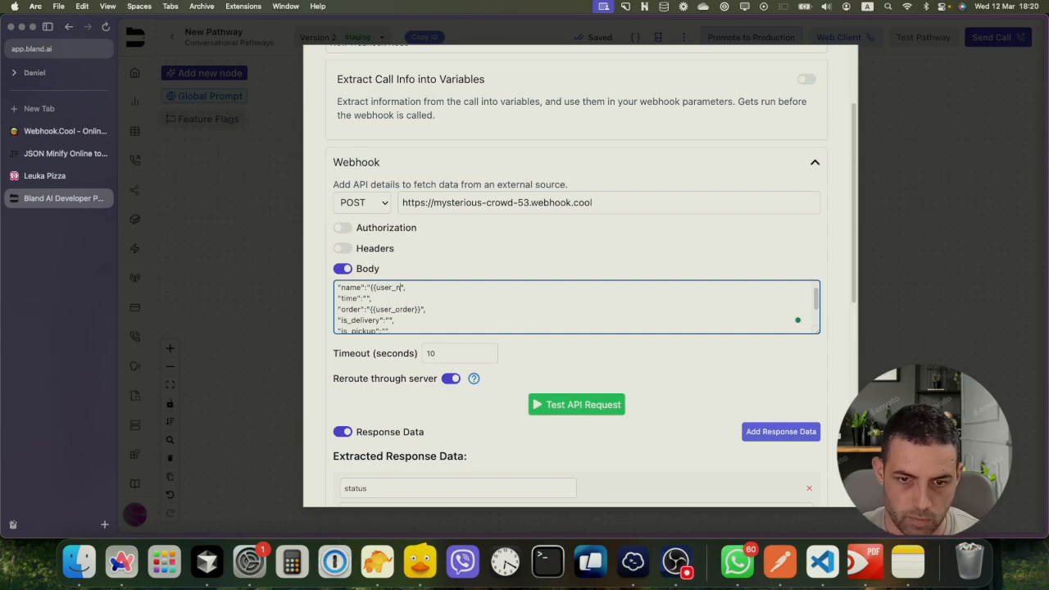
text(ame}})
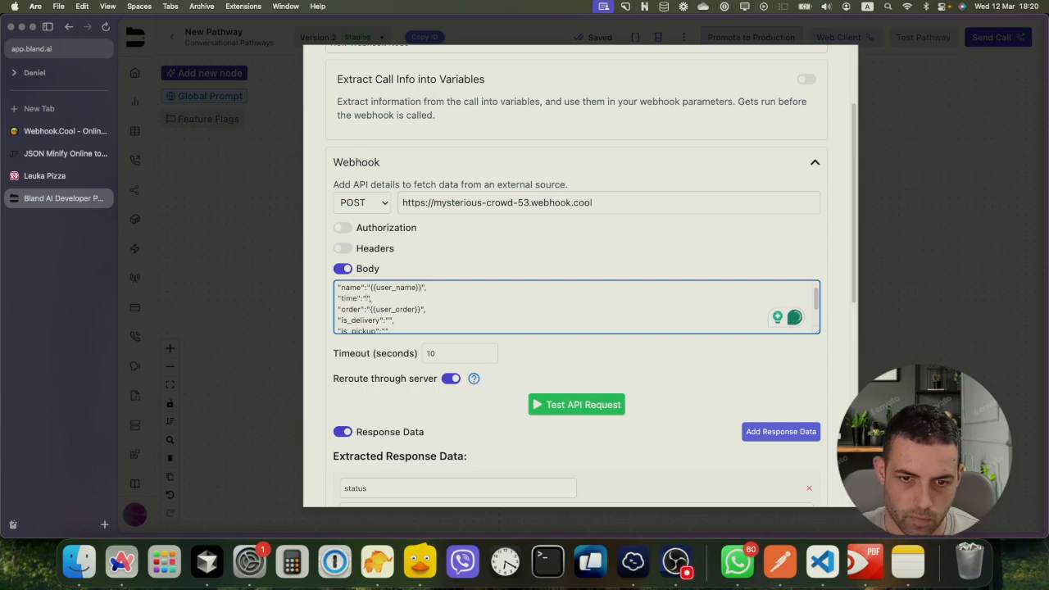
click(366, 298)
text({{)
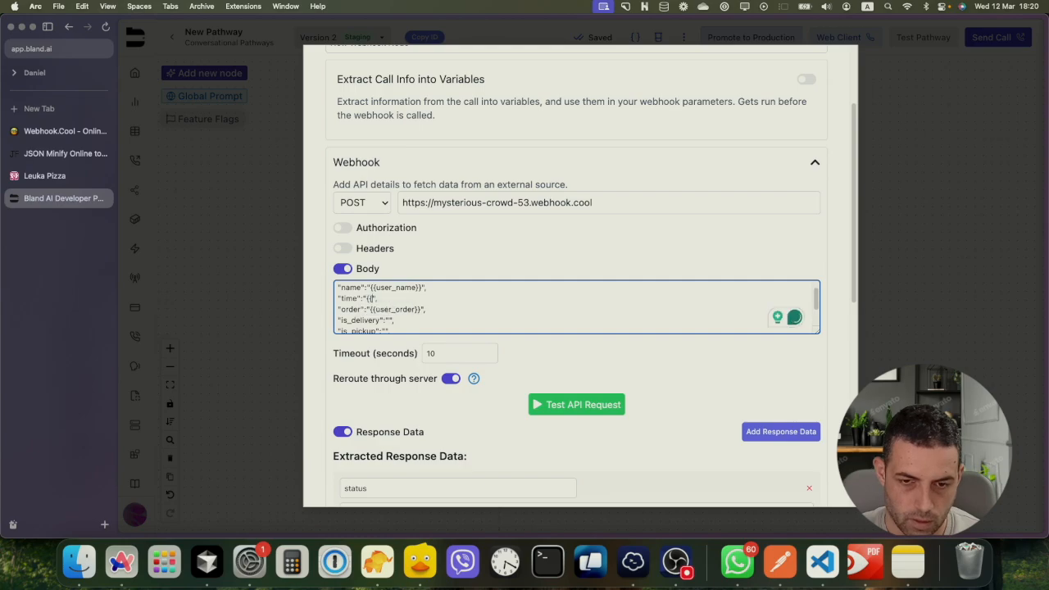
text(order_)
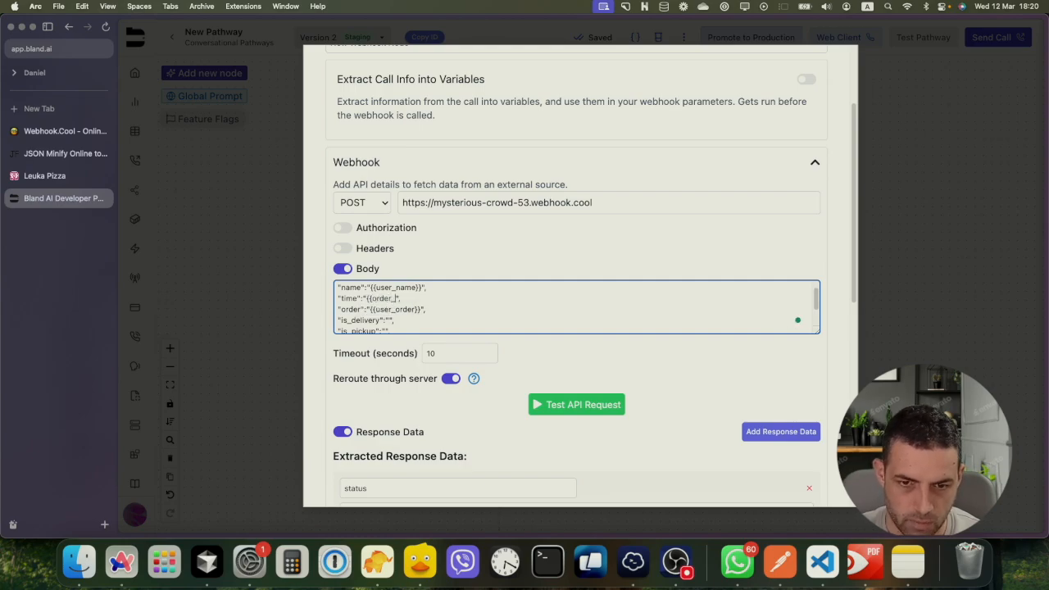
text(time)
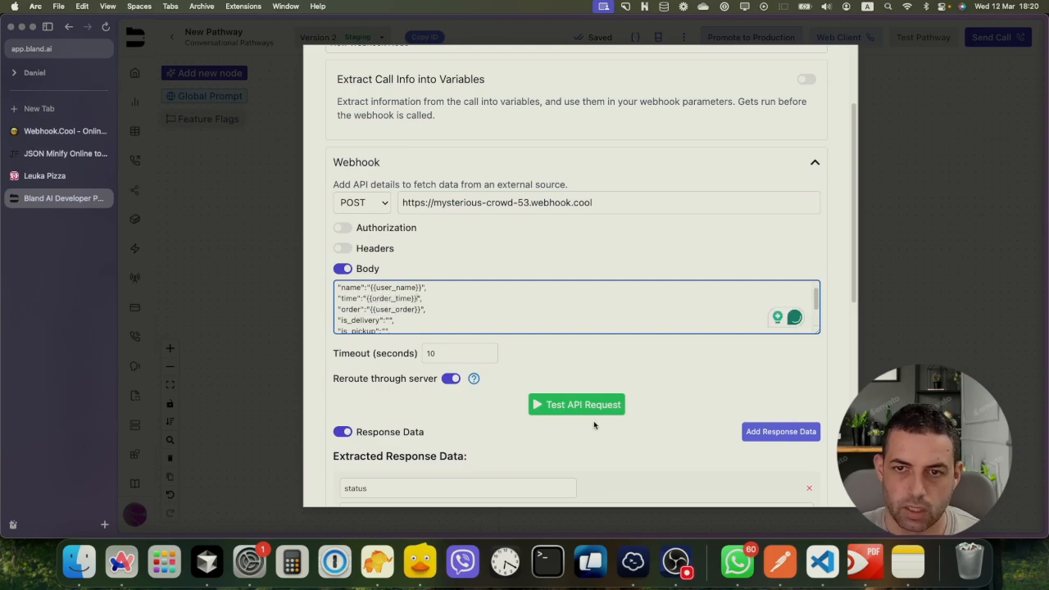
scroll(437, 437, down, 10)
scroll(406, 454, down, 1)
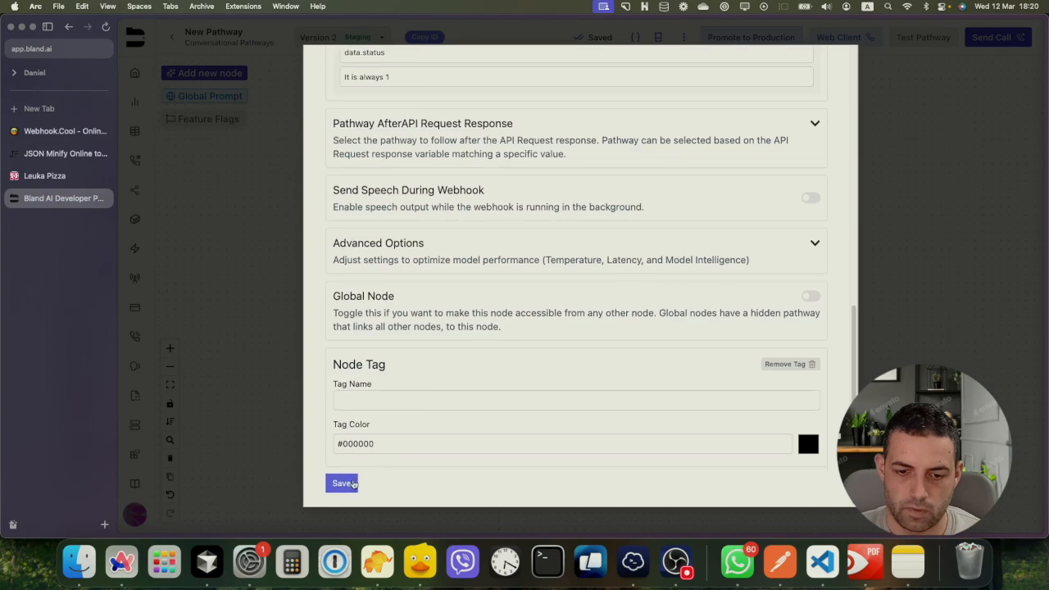
click(352, 483)
Review the pathway variables list and reopen the webhook node's request details
click(619, 37)
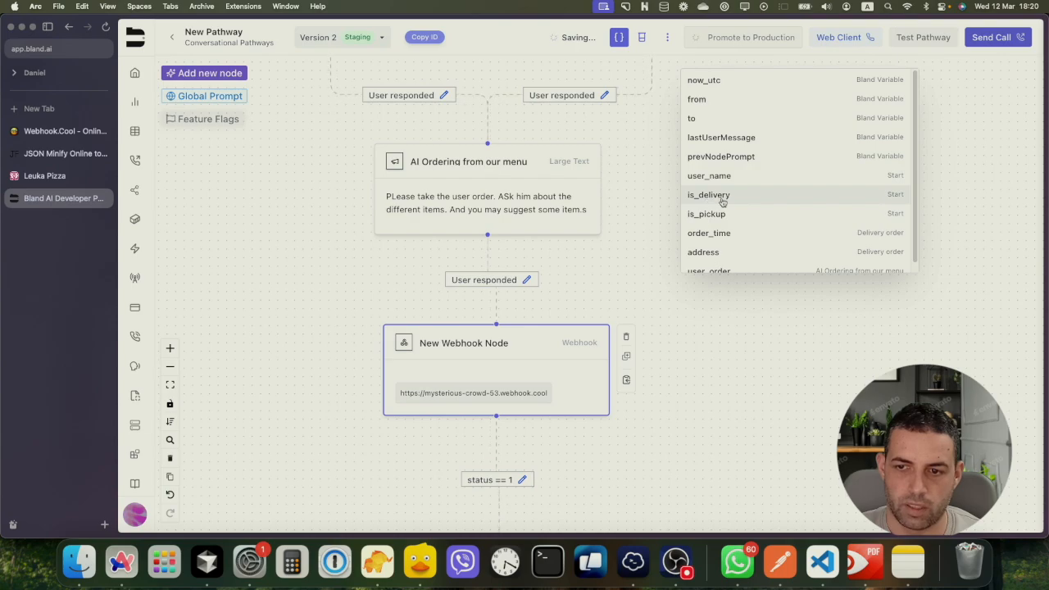
click(554, 350)
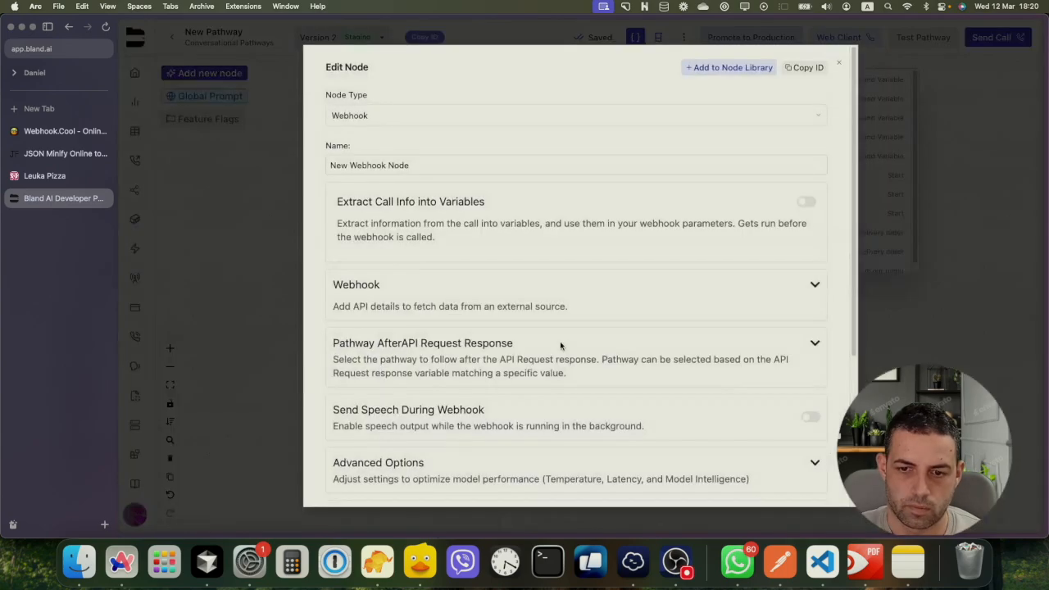
click(812, 286)
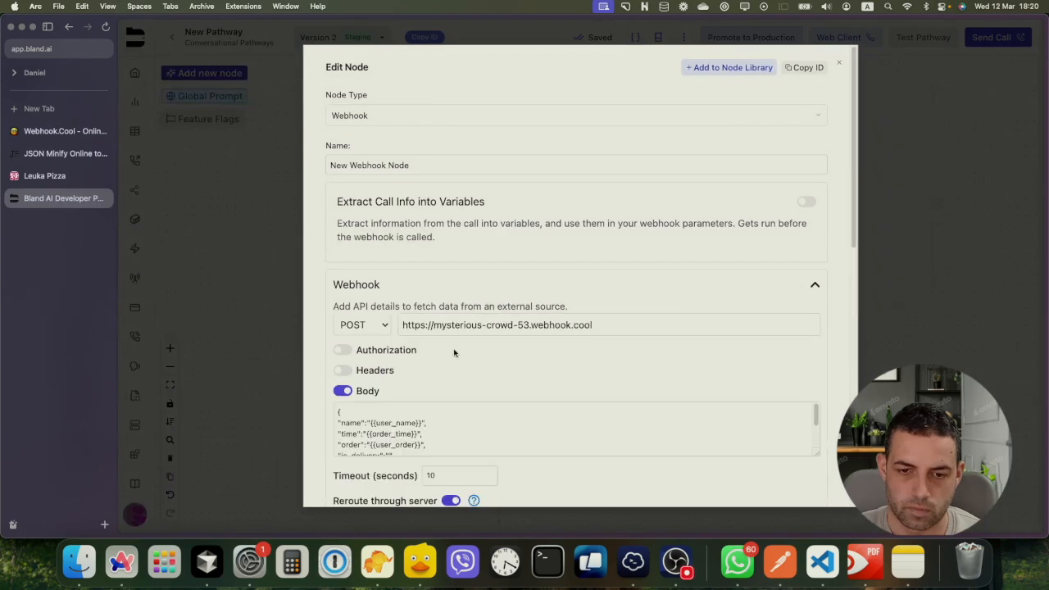
scroll(427, 411, down, 3)
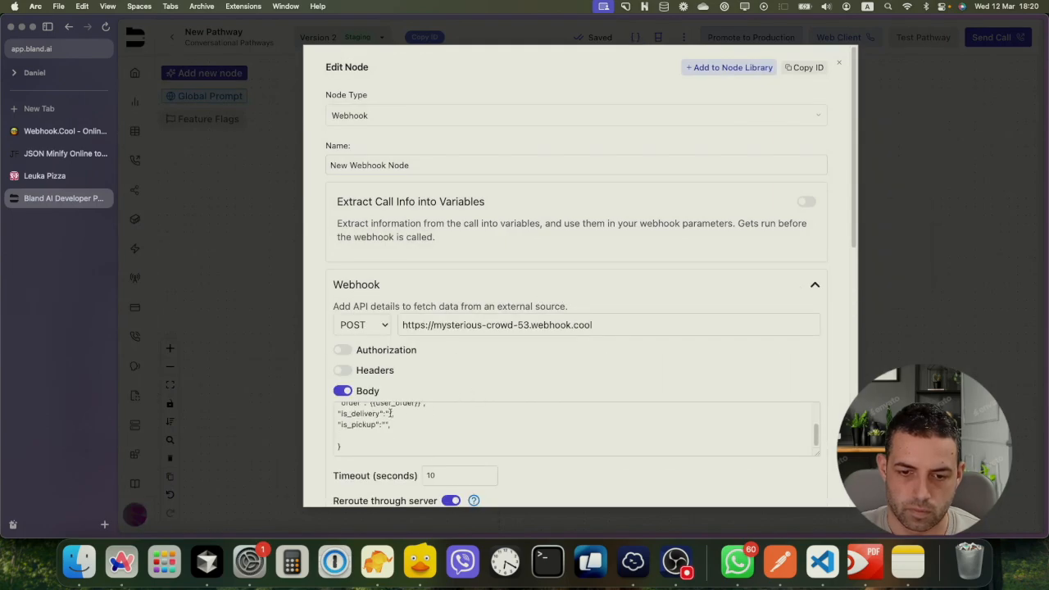
Set the body's is_delivery and is_pickup values to {{is_delivery}} and {{is_pickup}}, then save
click(390, 412)
text(is_picku)
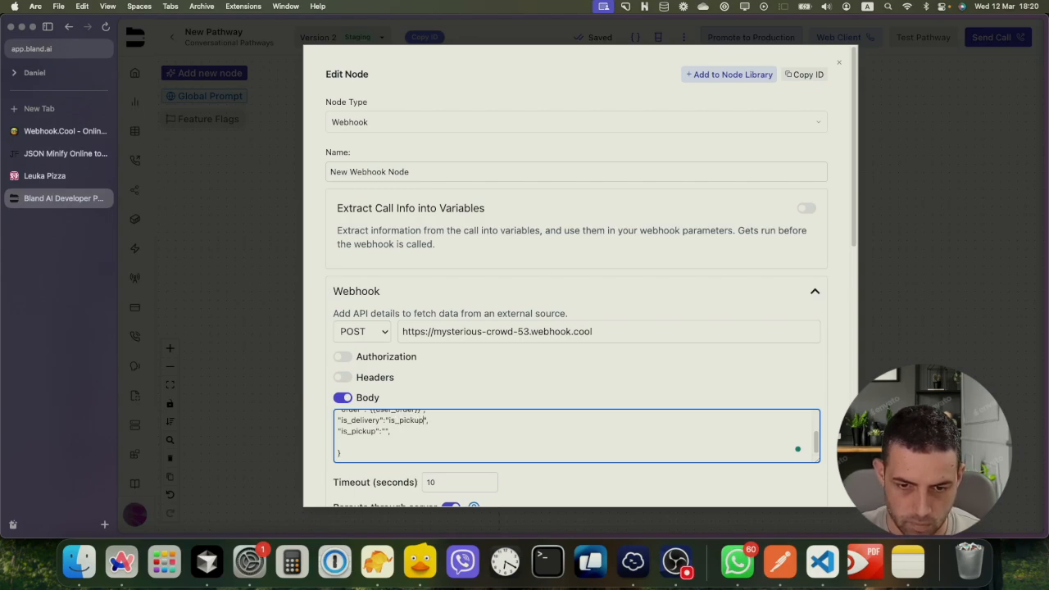
double_click(398, 420)
text({{)
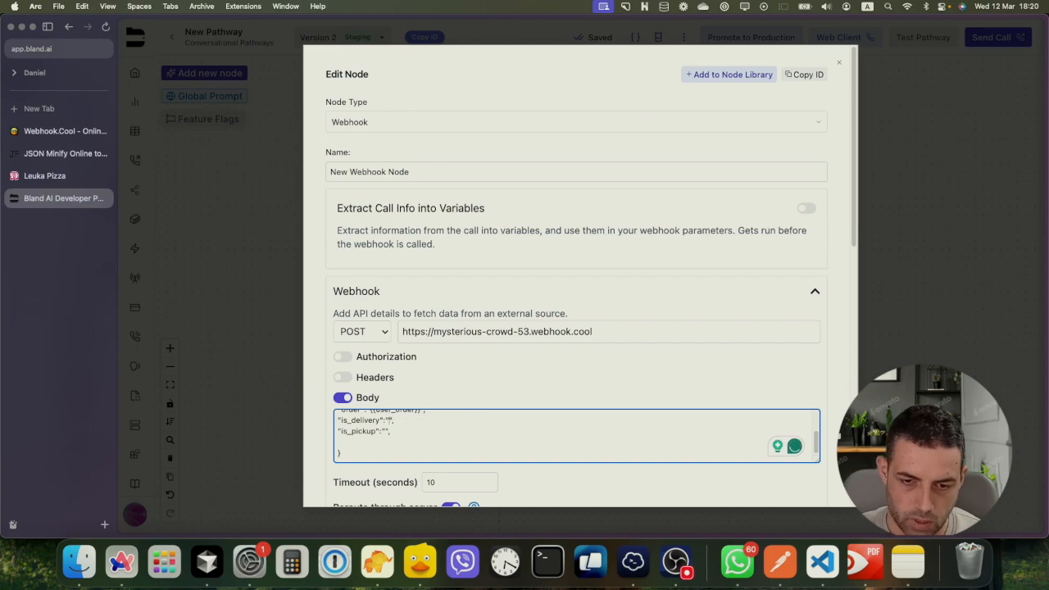
text(is_pic)
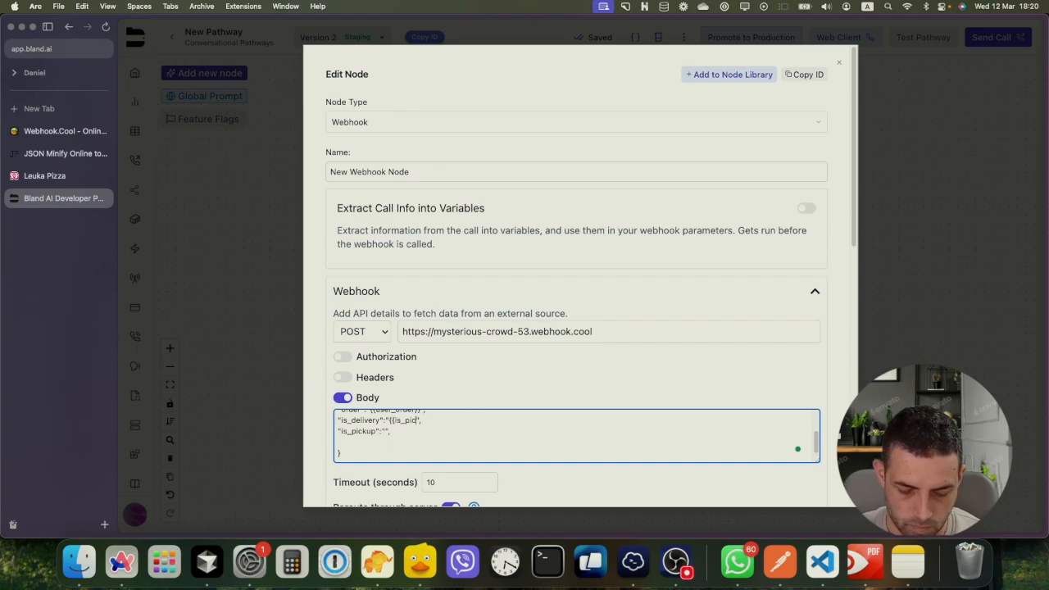
text(kup}}", "is_pickup":")
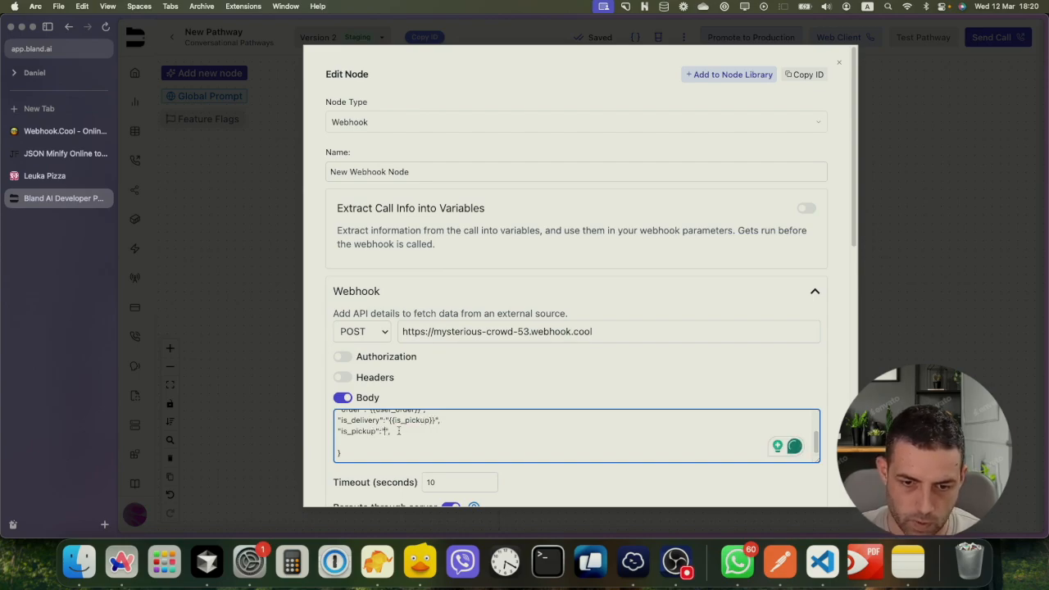
text({{)
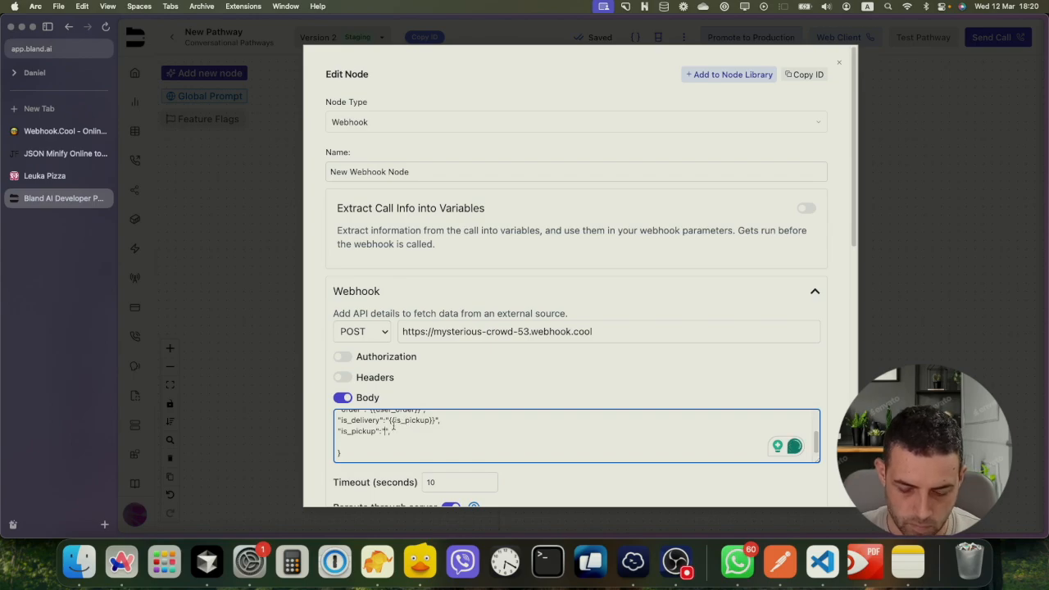
text(is_pickup)
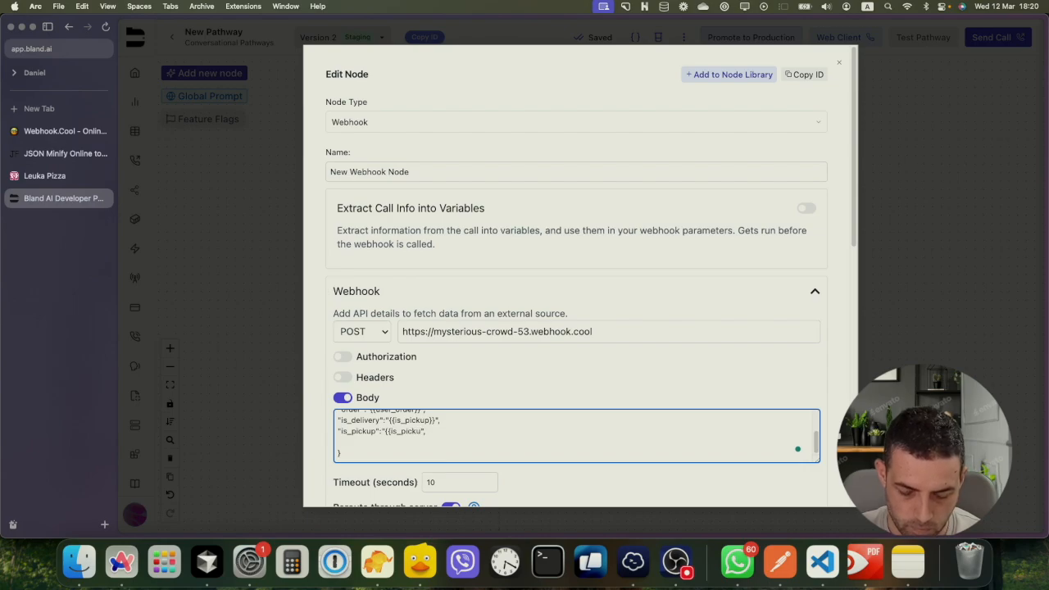
double_click(410, 419)
text(is_)
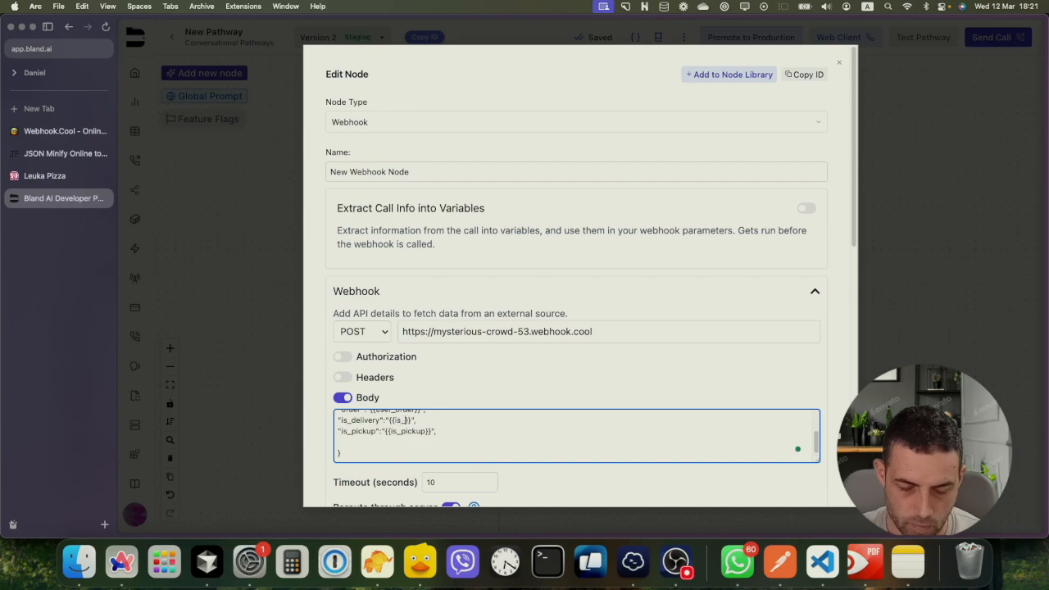
text(delivery)
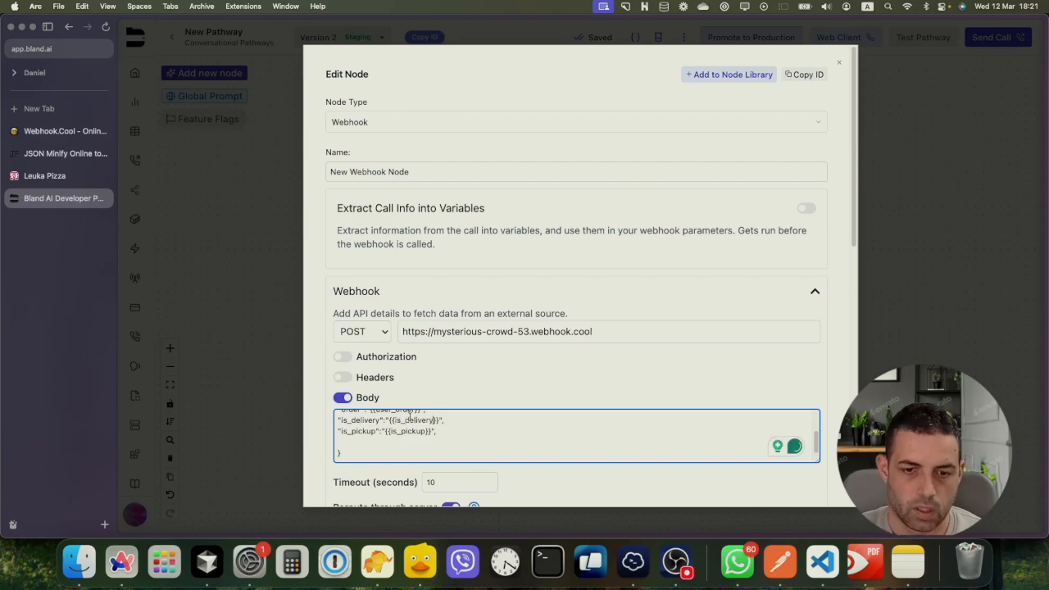
scroll(392, 439, down, 15)
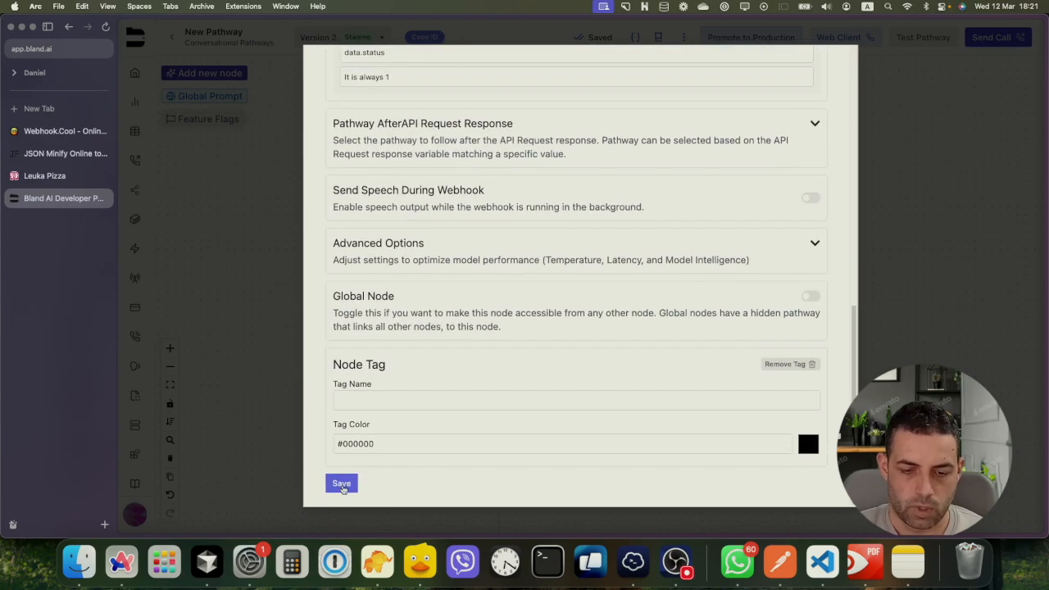
click(341, 484)
drag(603, 435, 581, 360)
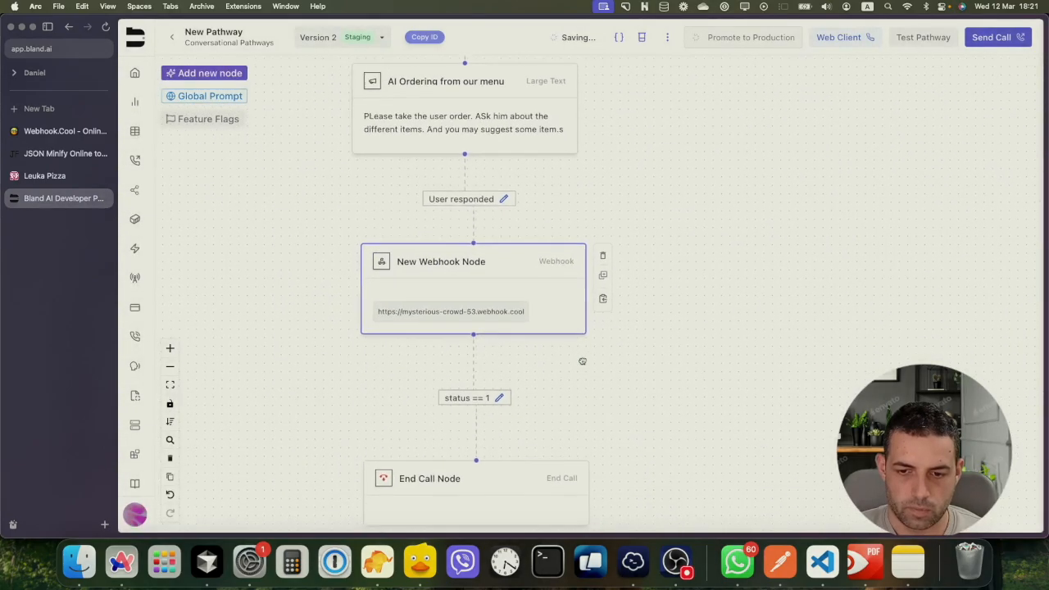
Enable Send Speech During Webhook with static text 'Give me a sec' and save the node
click(535, 286)
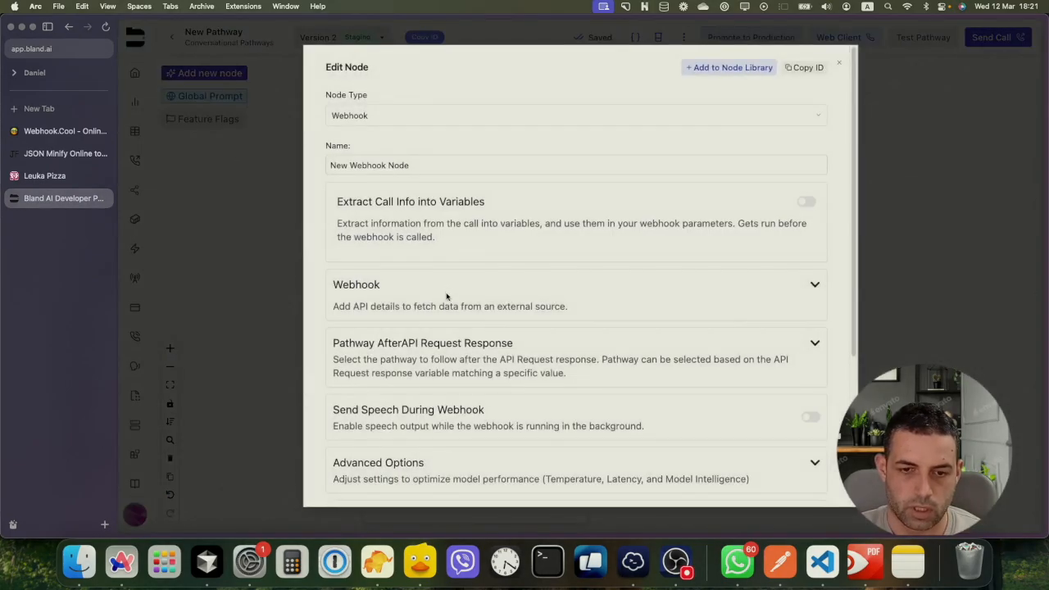
scroll(459, 311, down, 1)
scroll(459, 311, down, 3)
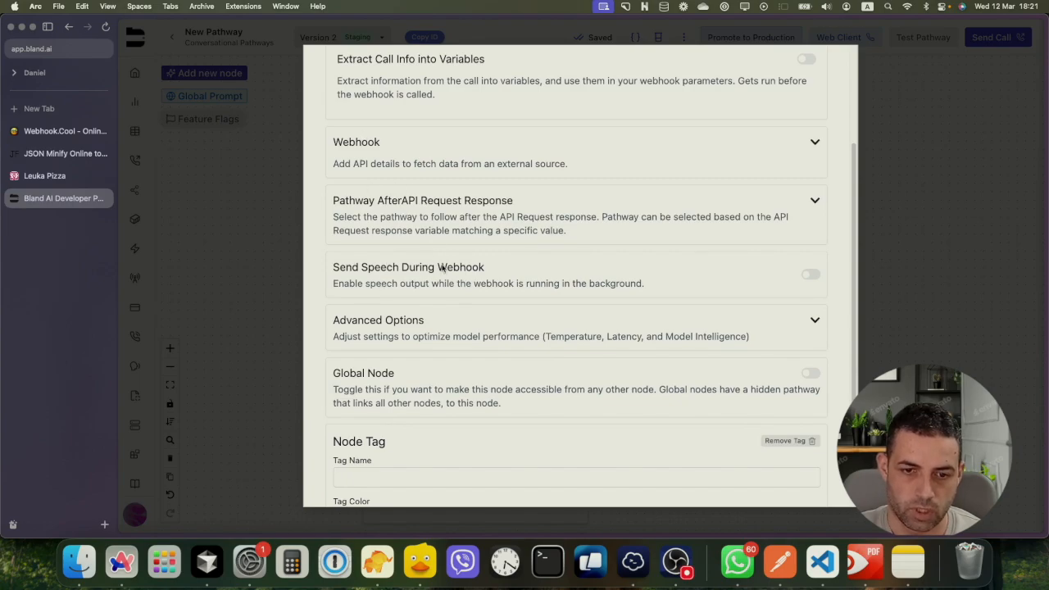
drag(361, 271, 449, 271)
click(809, 275)
click(467, 354)
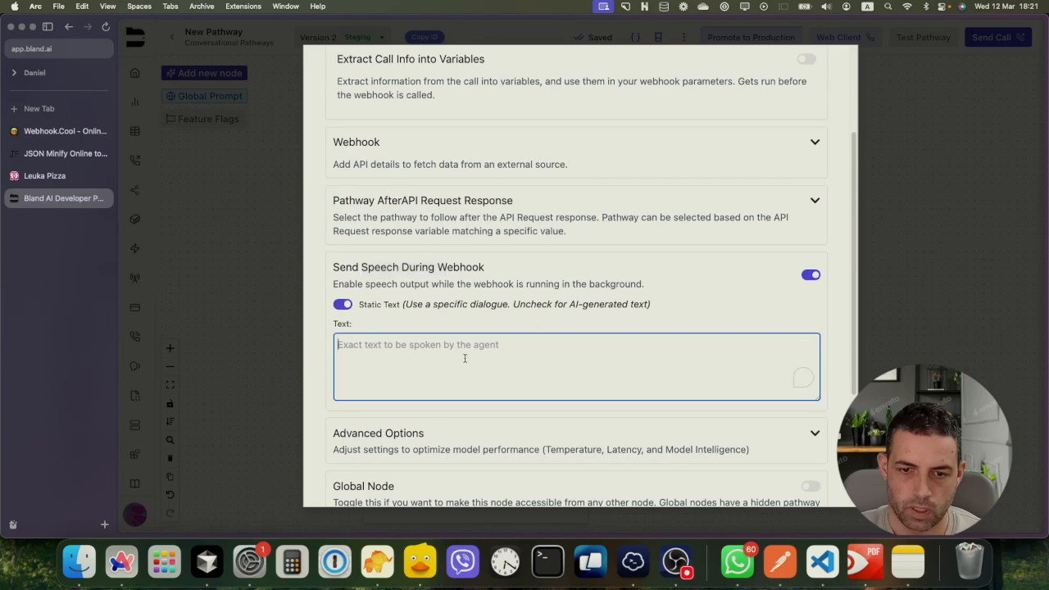
text(Give me a sec)
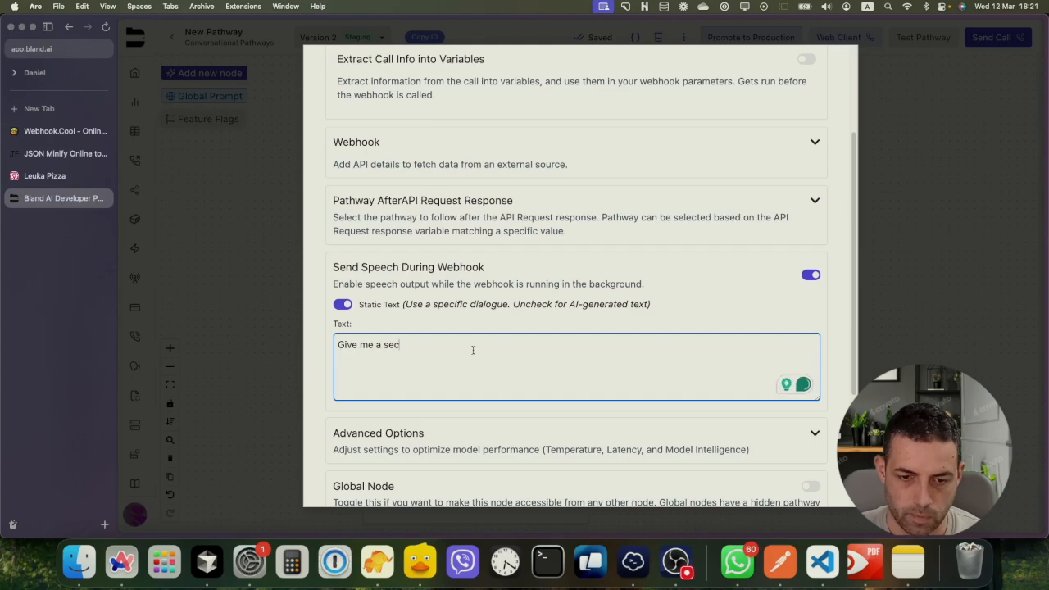
scroll(470, 348, down, 3)
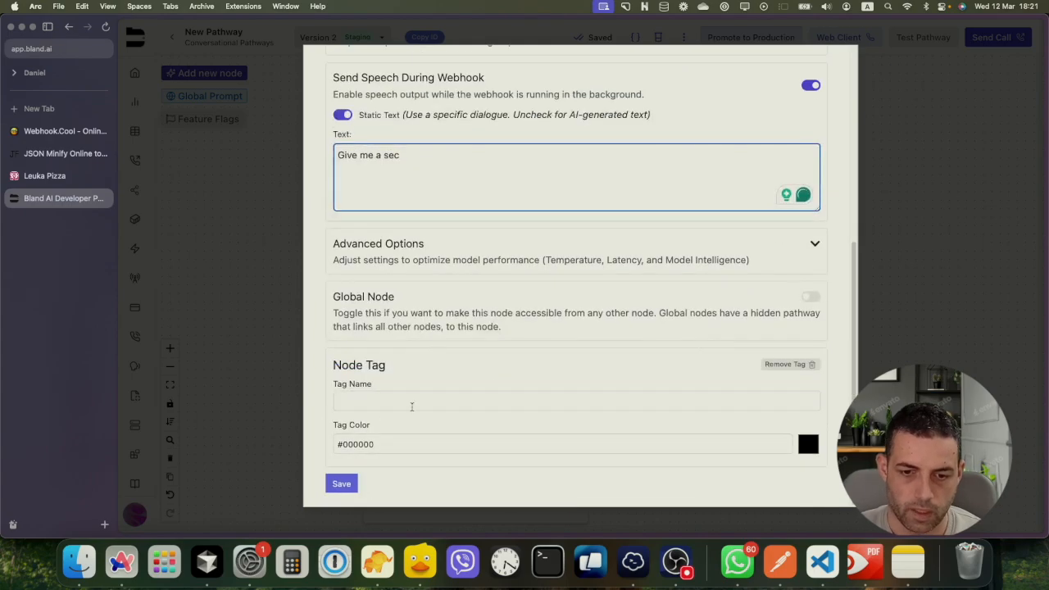
click(347, 483)
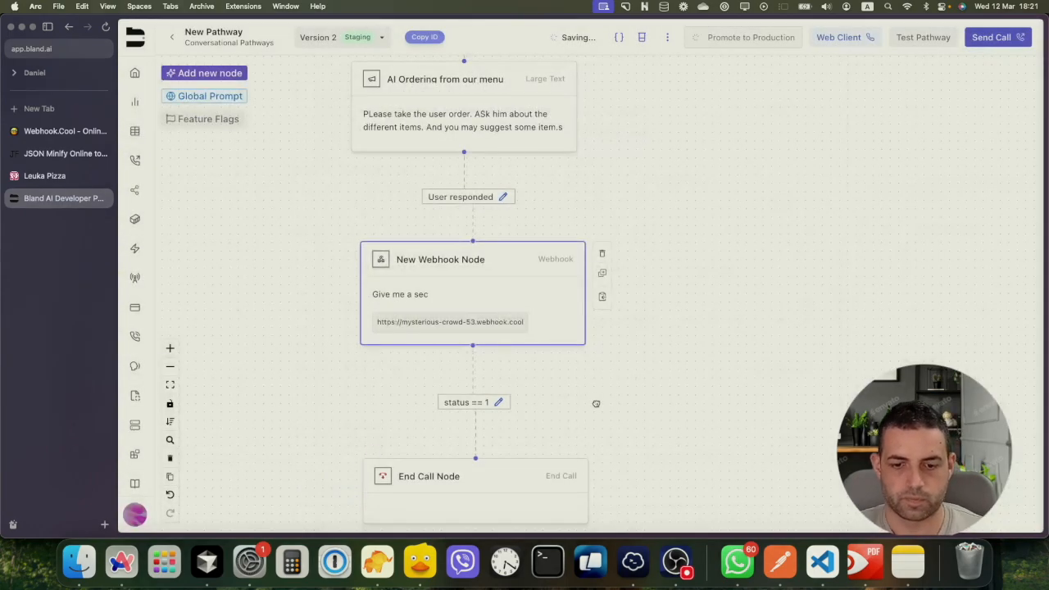
drag(585, 393, 578, 320)
Set the End Call node's text to 'Your order is received.' and save it
click(414, 397)
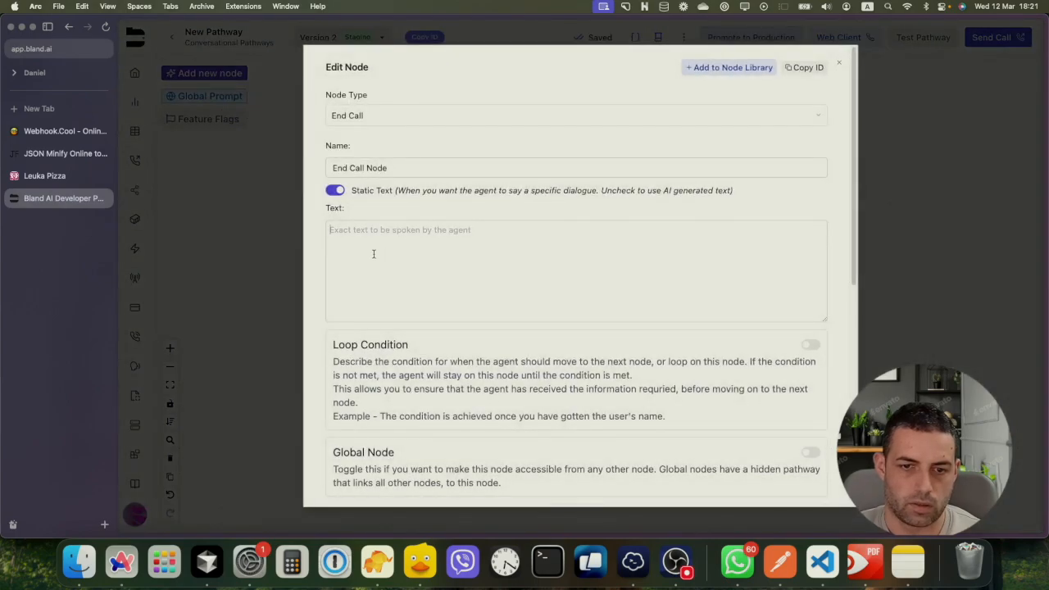
click(373, 254)
text(Your )
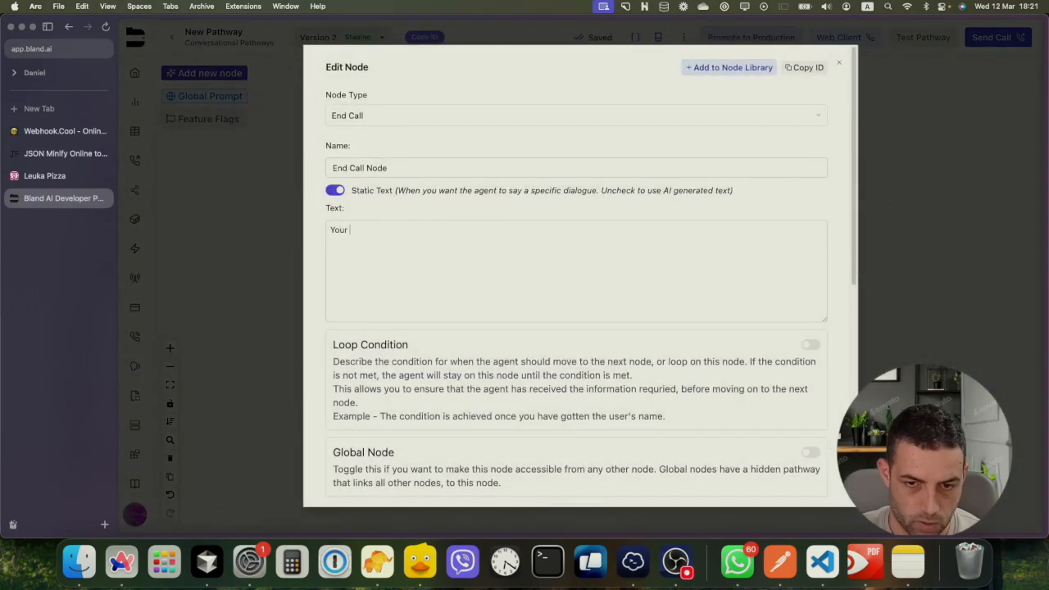
text(order is)
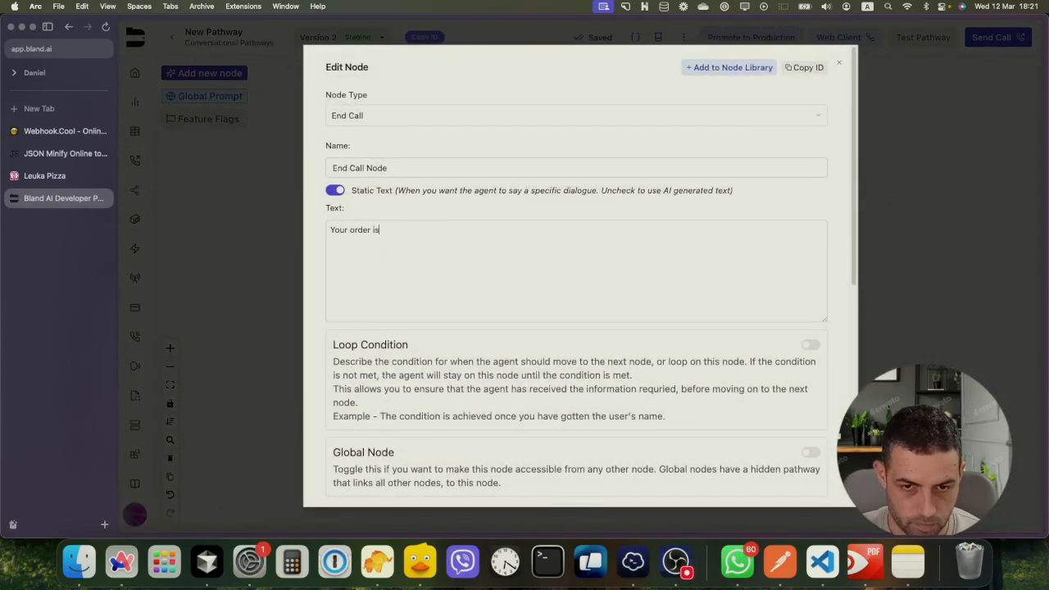
text( received. )
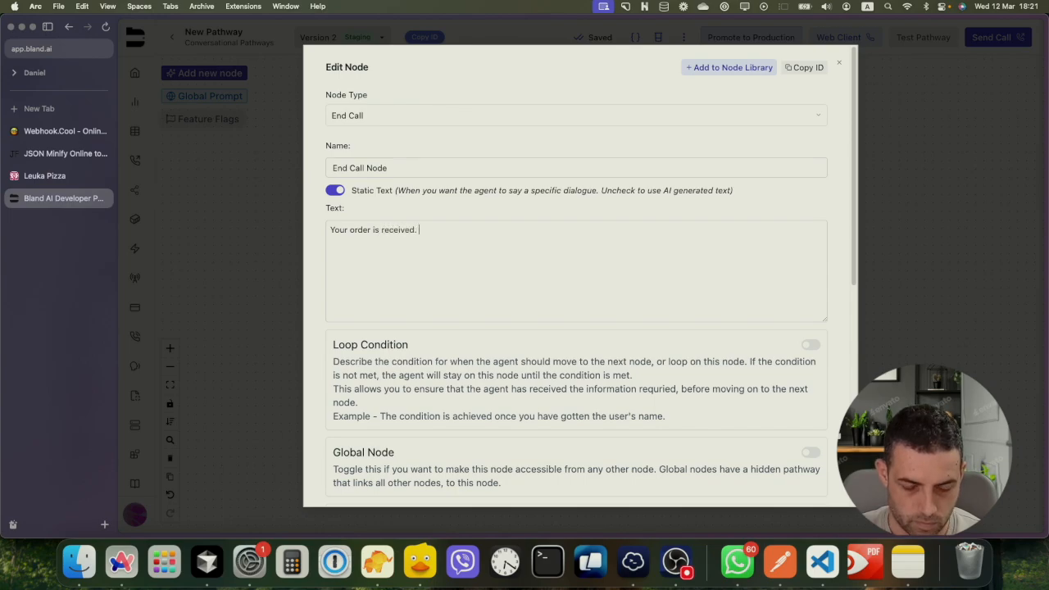
text(You)
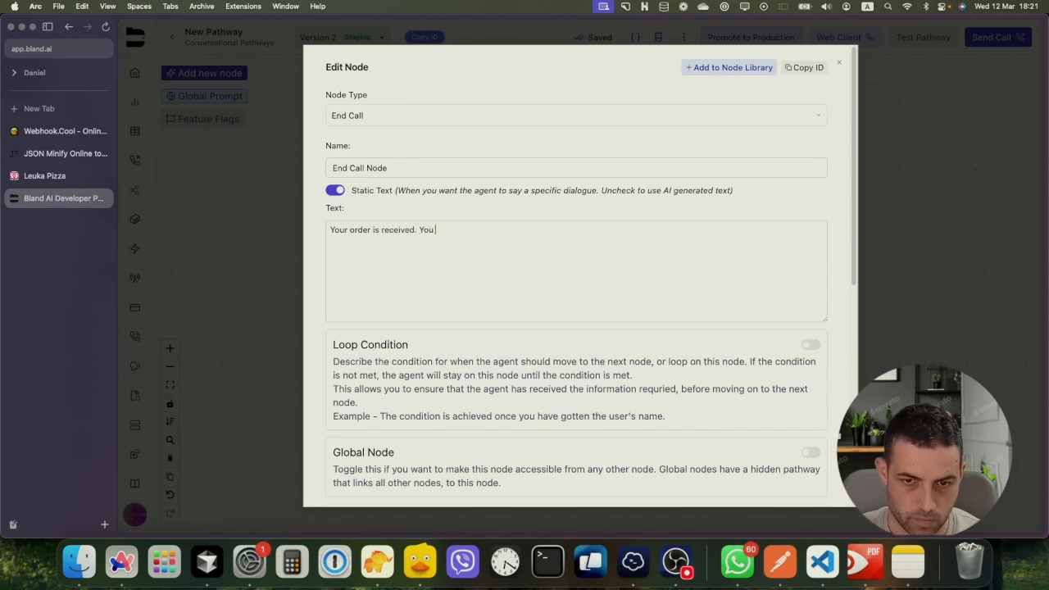
key(BackSpace)
key(BackSpace)
key(BackSpace)
scroll(427, 322, down, 5)
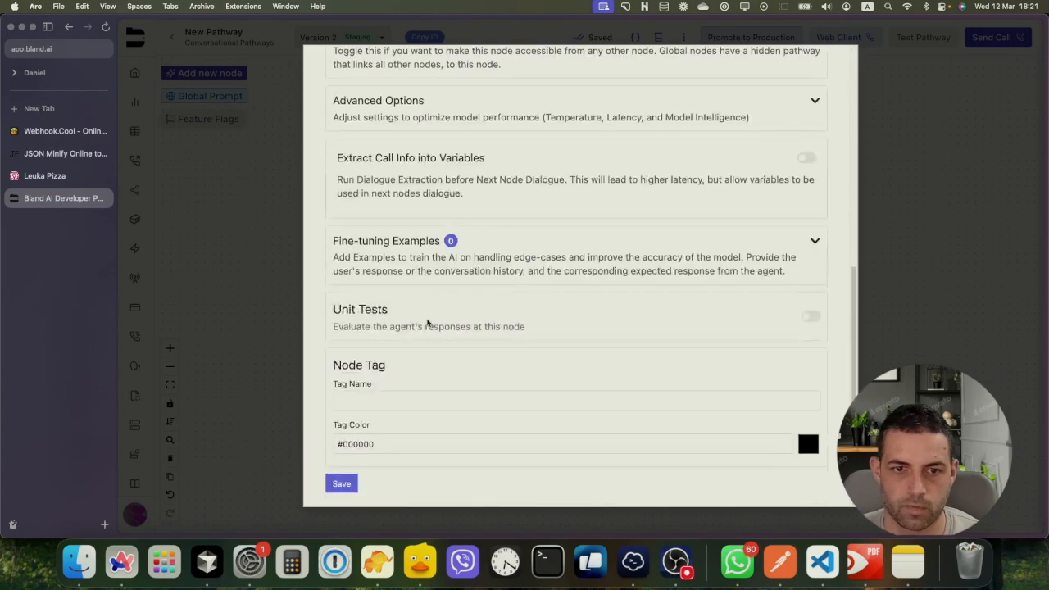
click(341, 483)
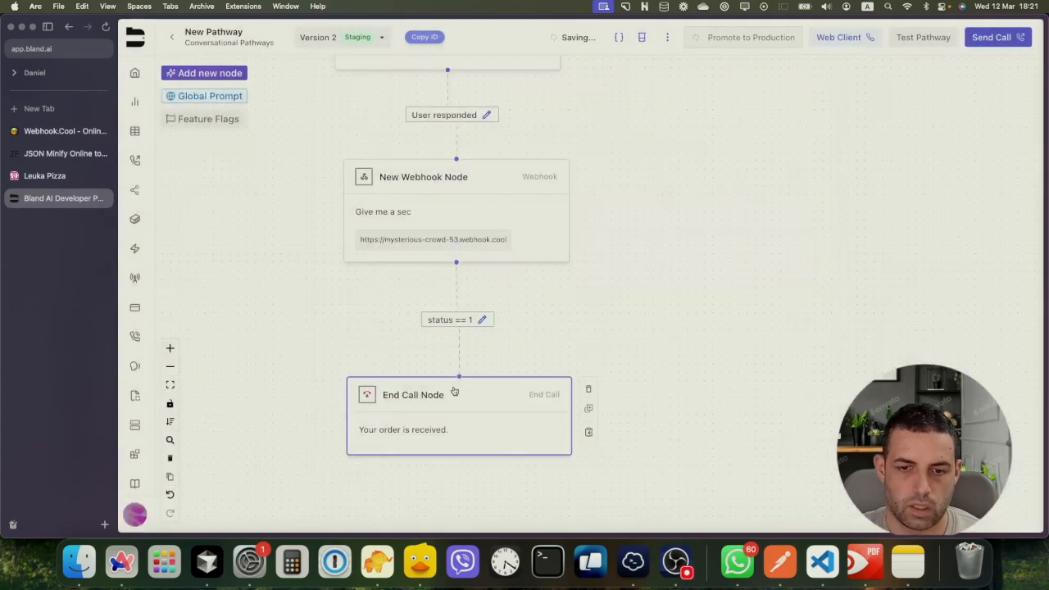
scroll(630, 199, up, 3)
scroll(630, 199, down, 3)
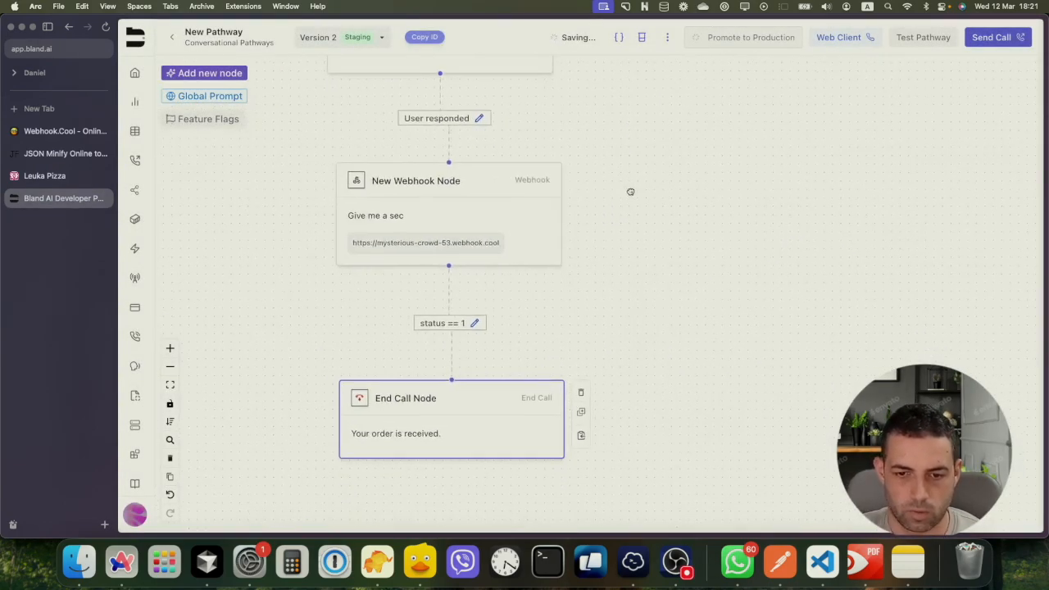
scroll(630, 192, up, 5)
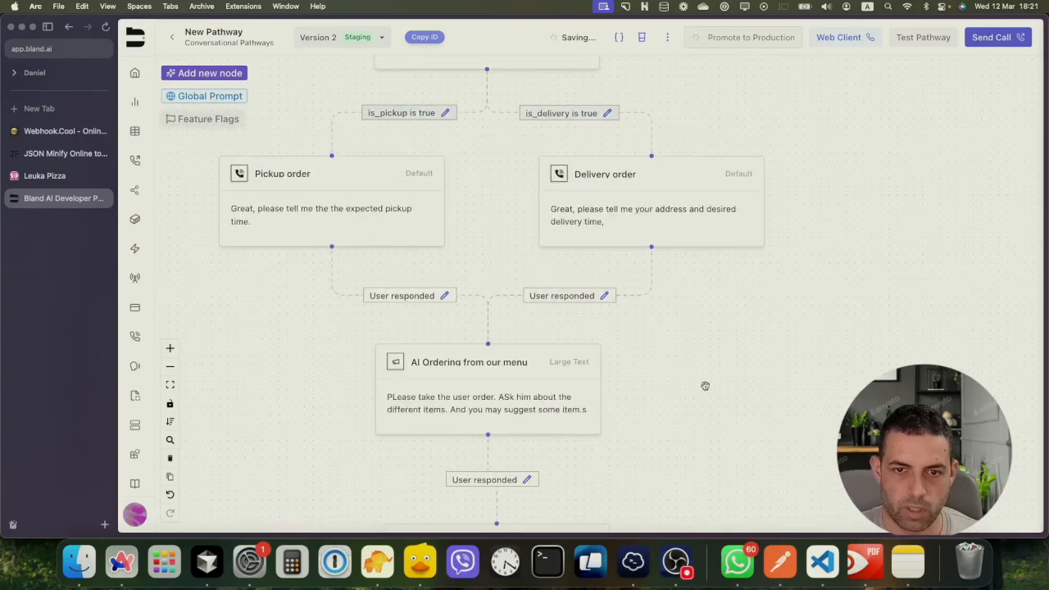
scroll(704, 385, up, 3)
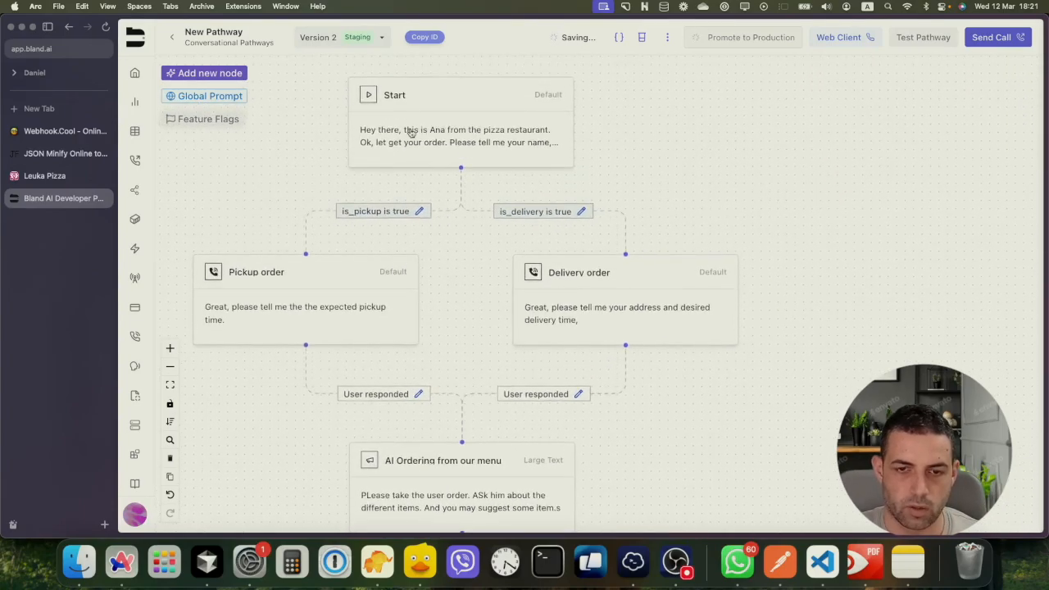
Inspect the Start node, then bring the New Webhook Node into view and list the pathway variables
click(411, 133)
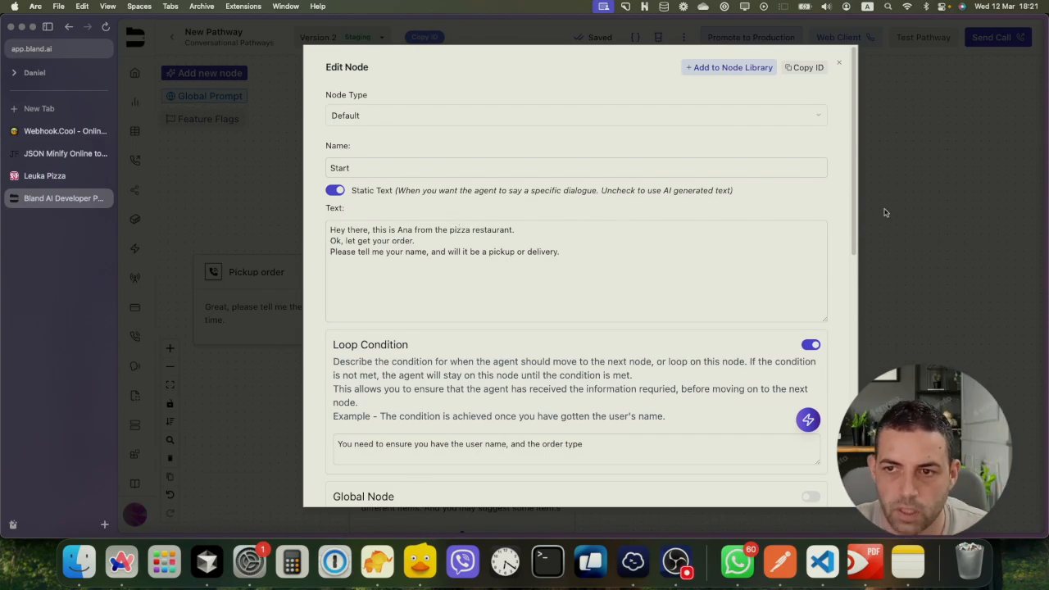
scroll(781, 252, down, 5)
click(931, 204)
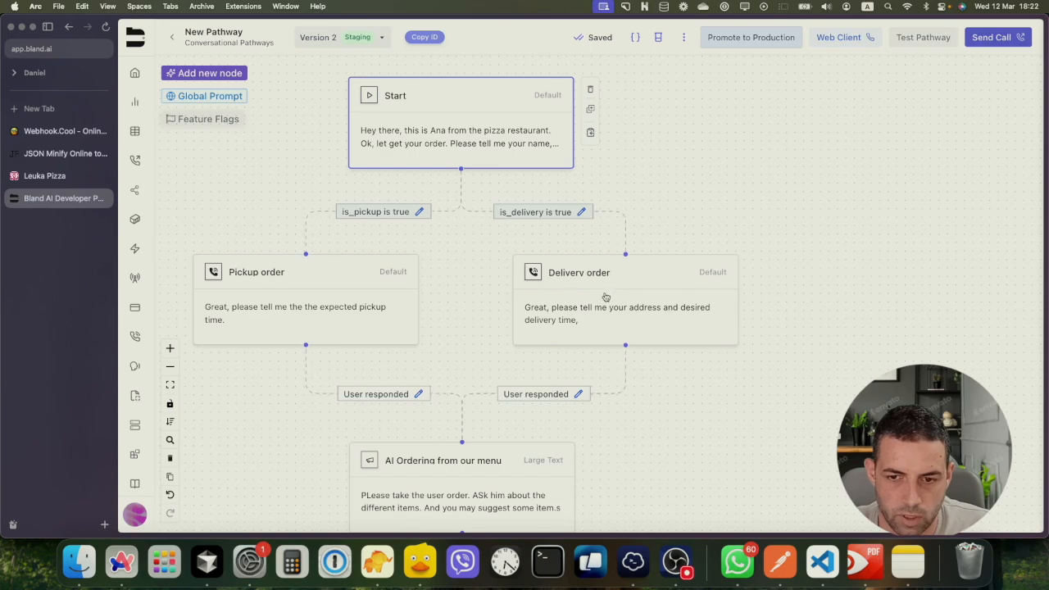
scroll(485, 348, down, 3)
drag(618, 445, 579, 278)
click(635, 38)
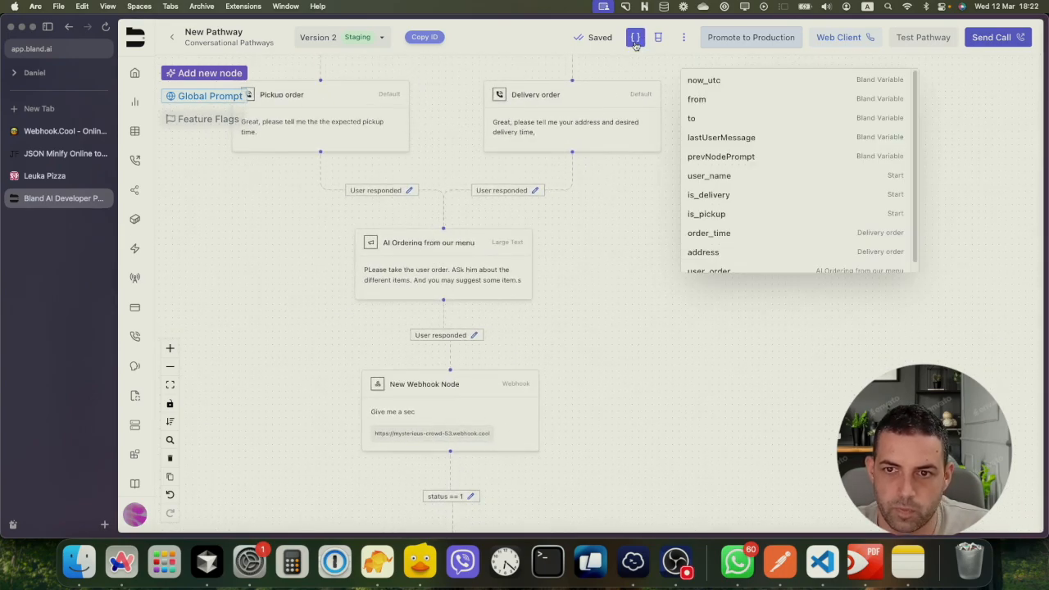
scroll(710, 249, down, 1)
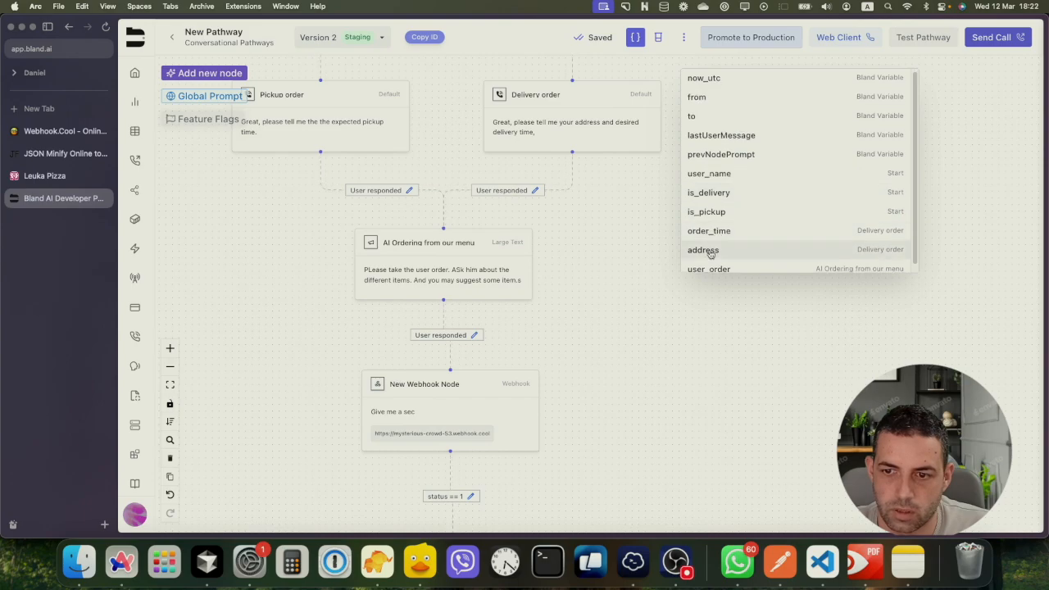
click(436, 414)
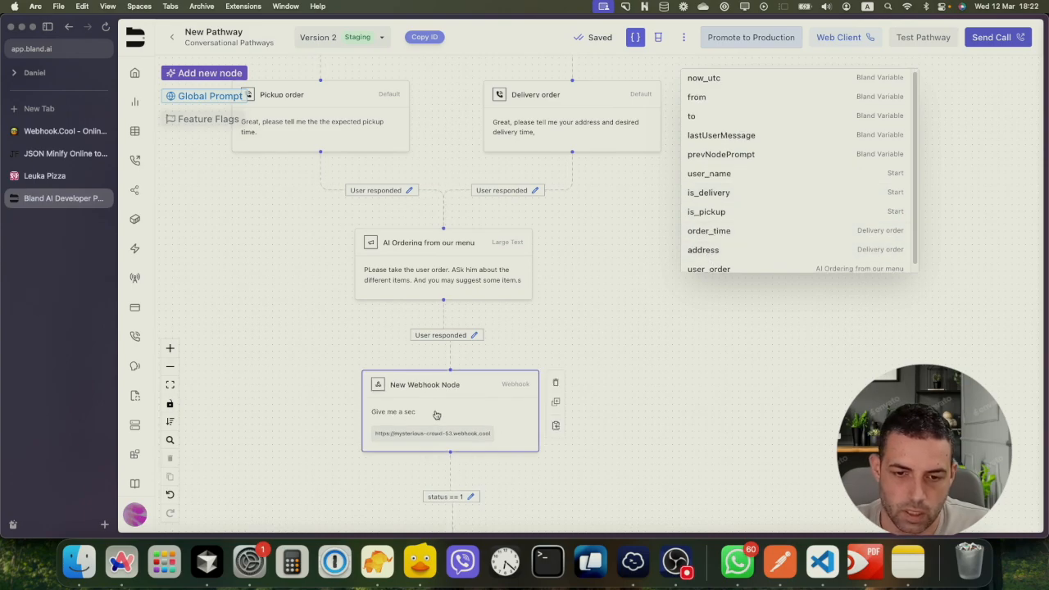
Open the New Webhook Node and expand its webhook request body
double_click(436, 414)
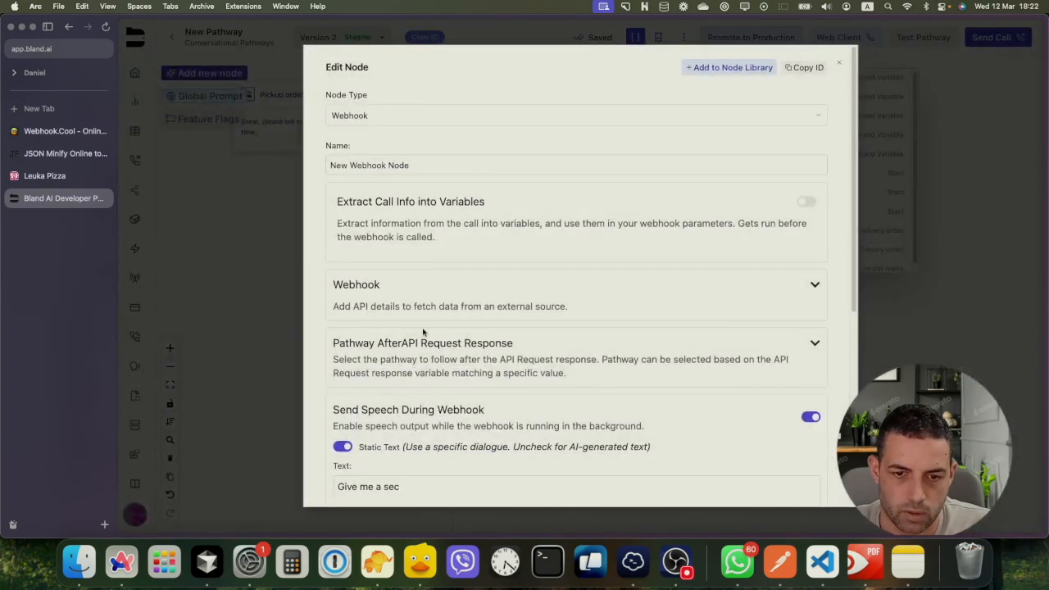
click(813, 282)
scroll(459, 328, down, 3)
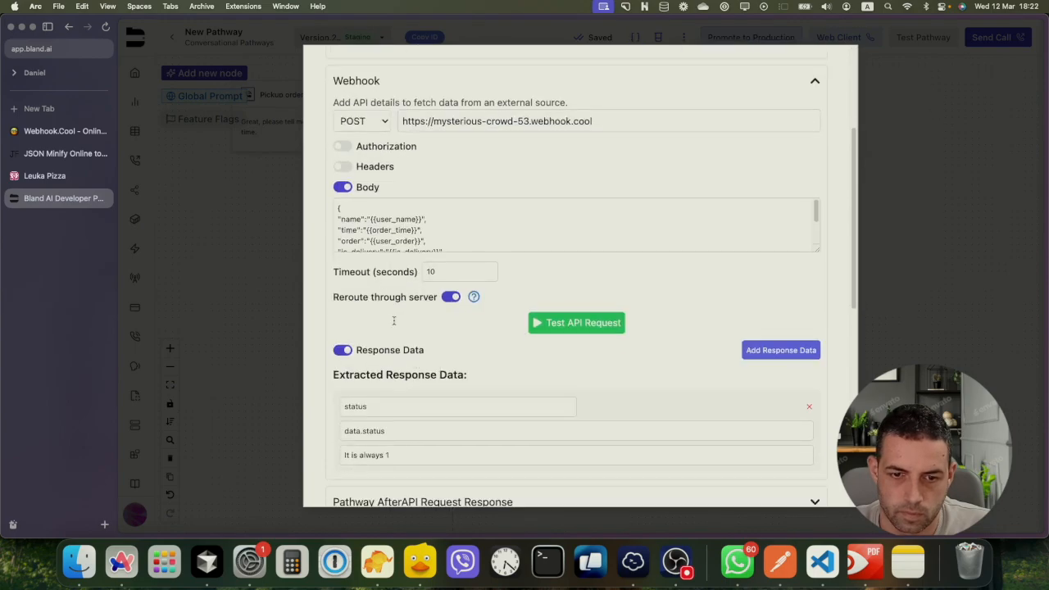
scroll(407, 236, down, 1)
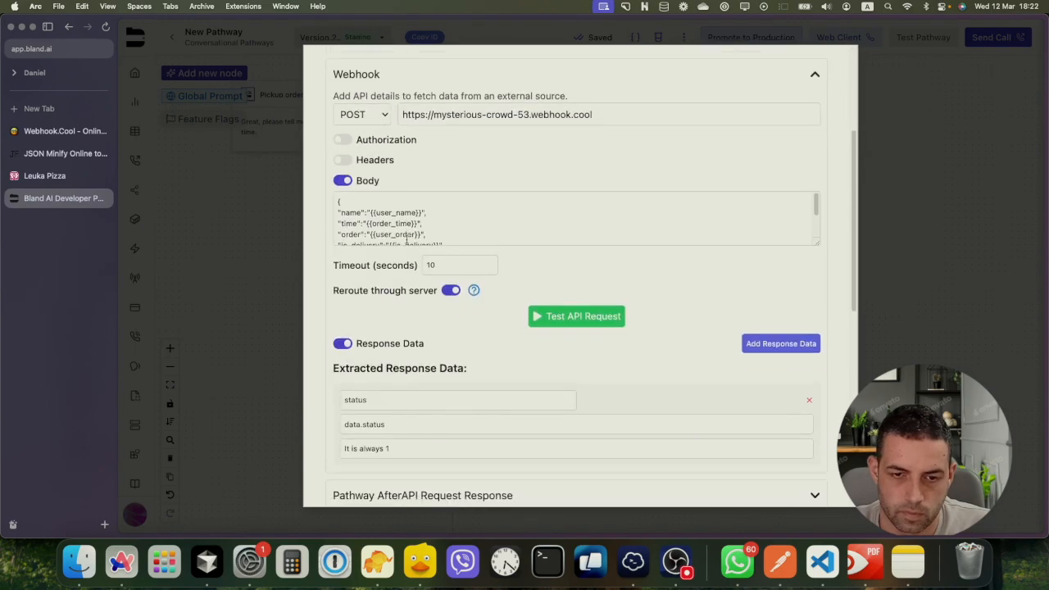
Add "address":"{{address}}" after the time field in the body and save the node
click(436, 204)
key(Return)
text(")
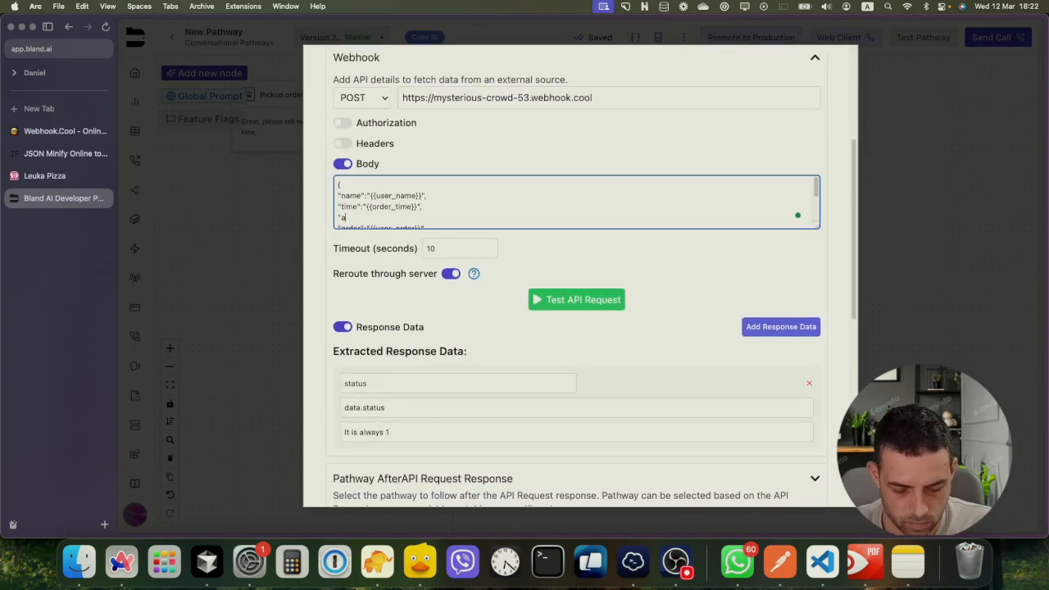
text(address)
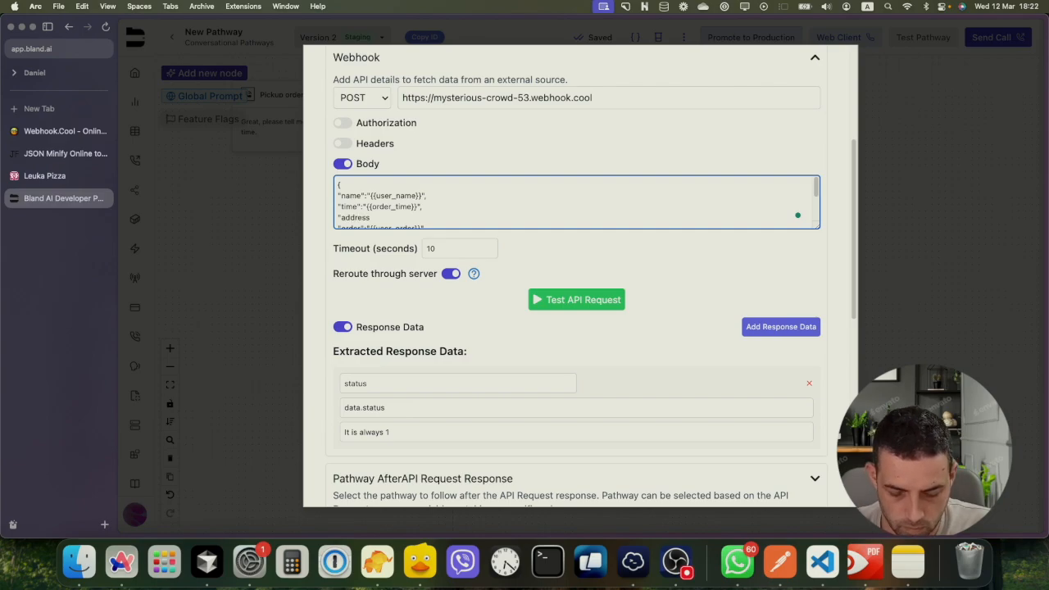
text(":)
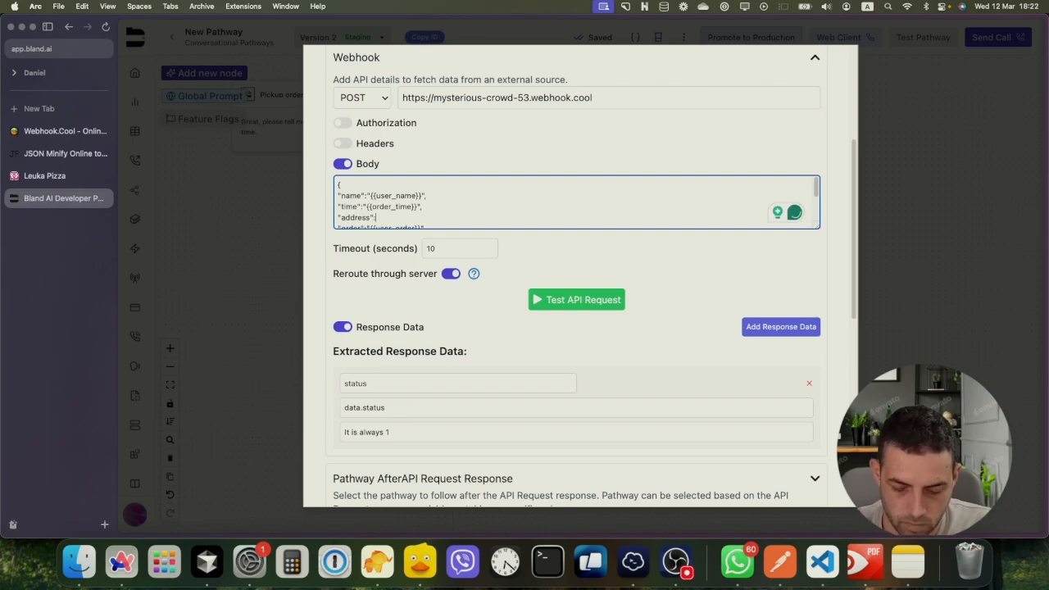
text(")
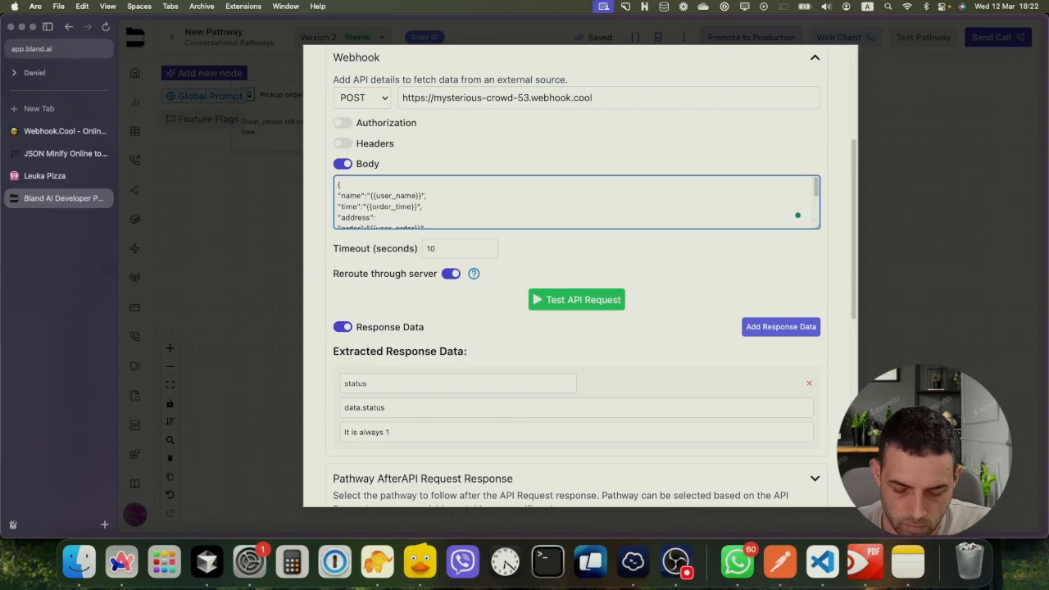
text(",)
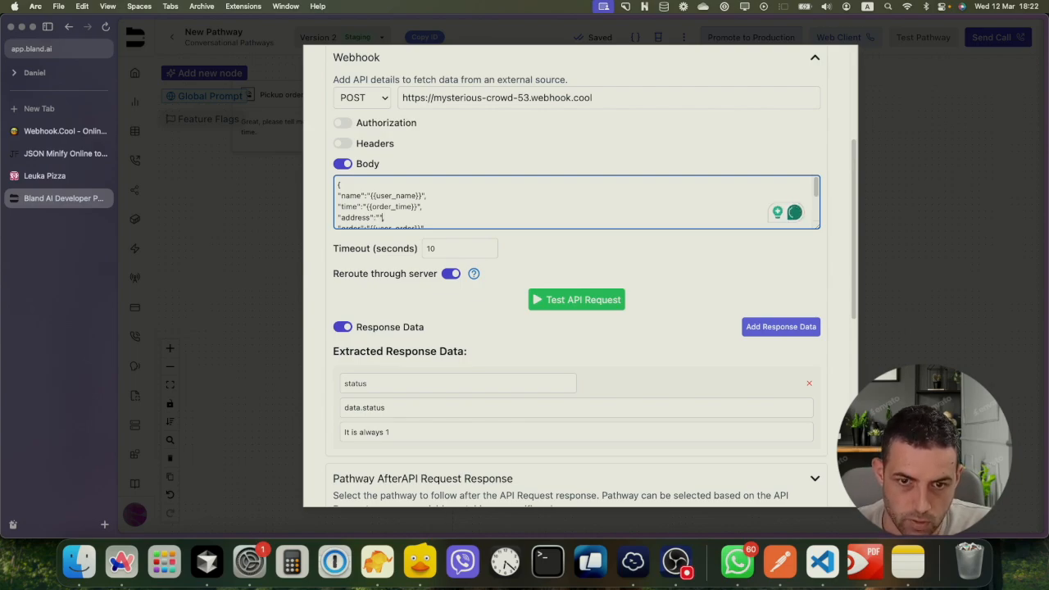
key(Left)
key(Left)
text({{)
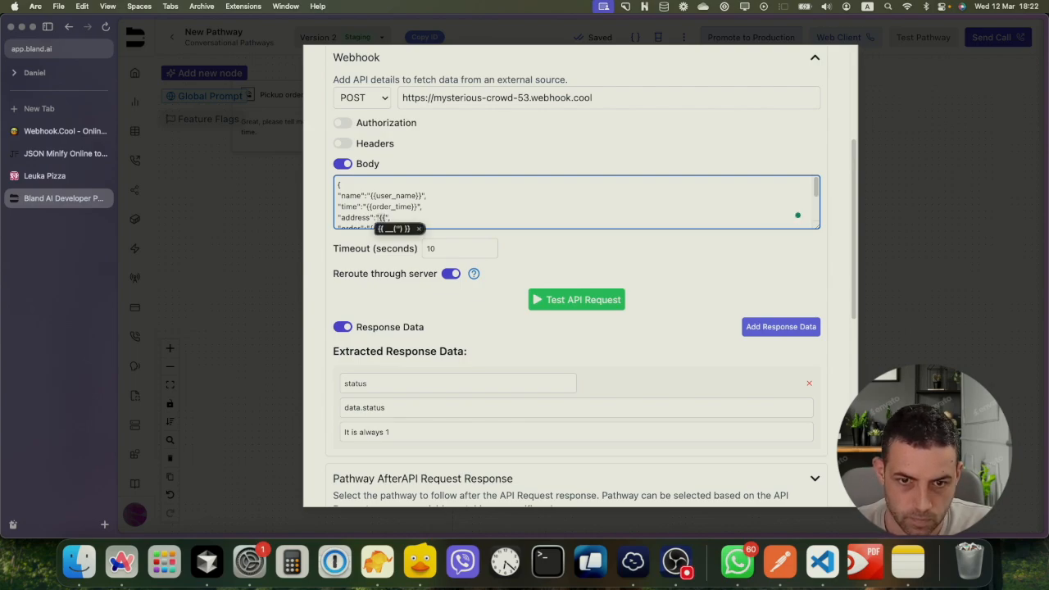
text(address)
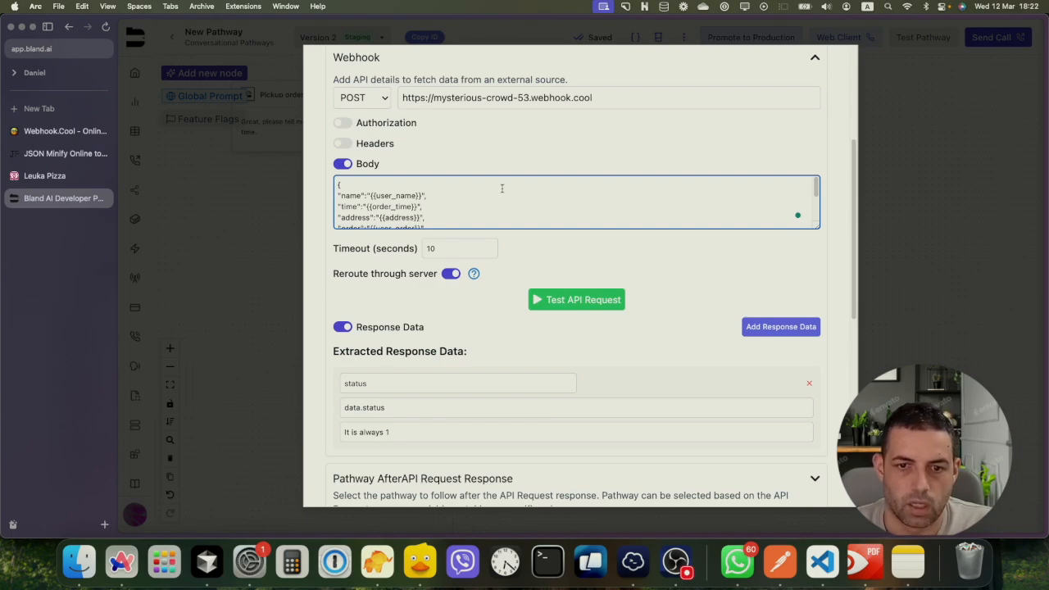
scroll(818, 199, down, 1)
mouse_move(819, 200)
mouse_down()
mouse_move(818, 210)
mouse_move(818, 194)
mouse_up()
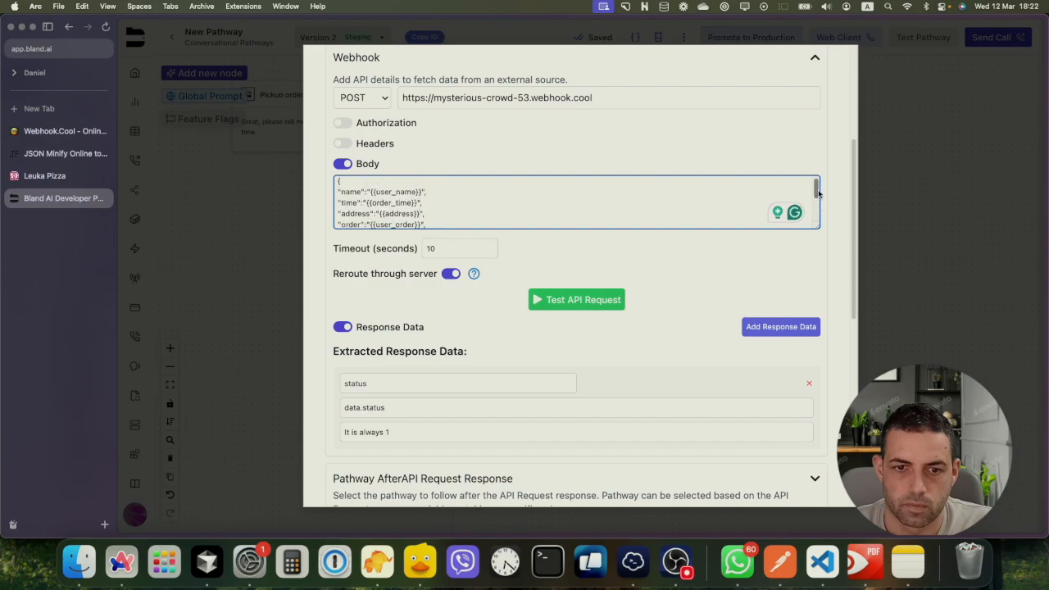
scroll(688, 331, down, 10)
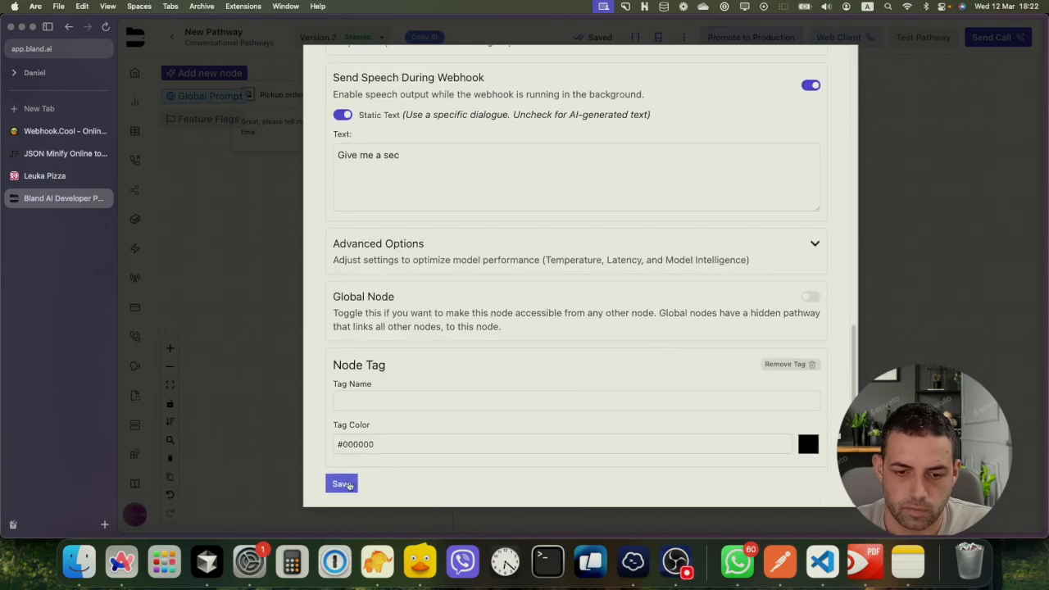
click(342, 484)
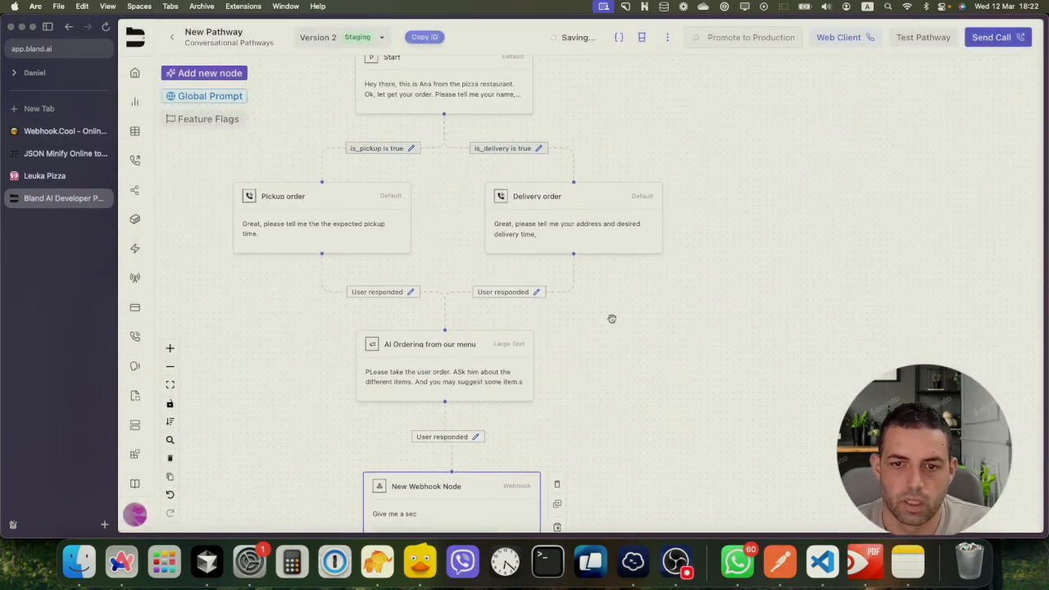
Correct 'Pllease' to 'Please' at the start of the AI Ordering from our menu prompt
click(449, 349)
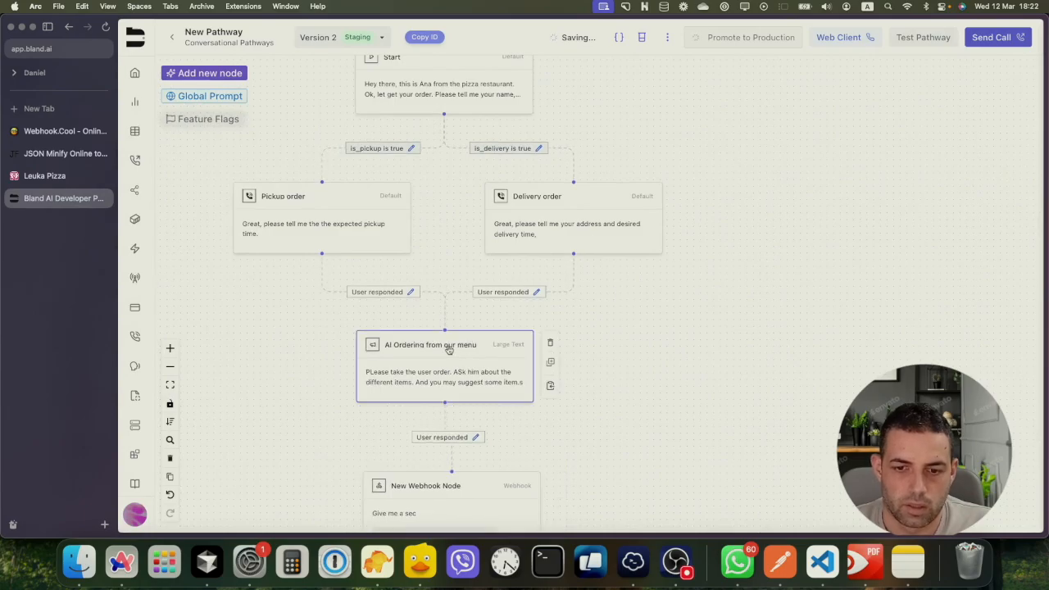
double_click(449, 349)
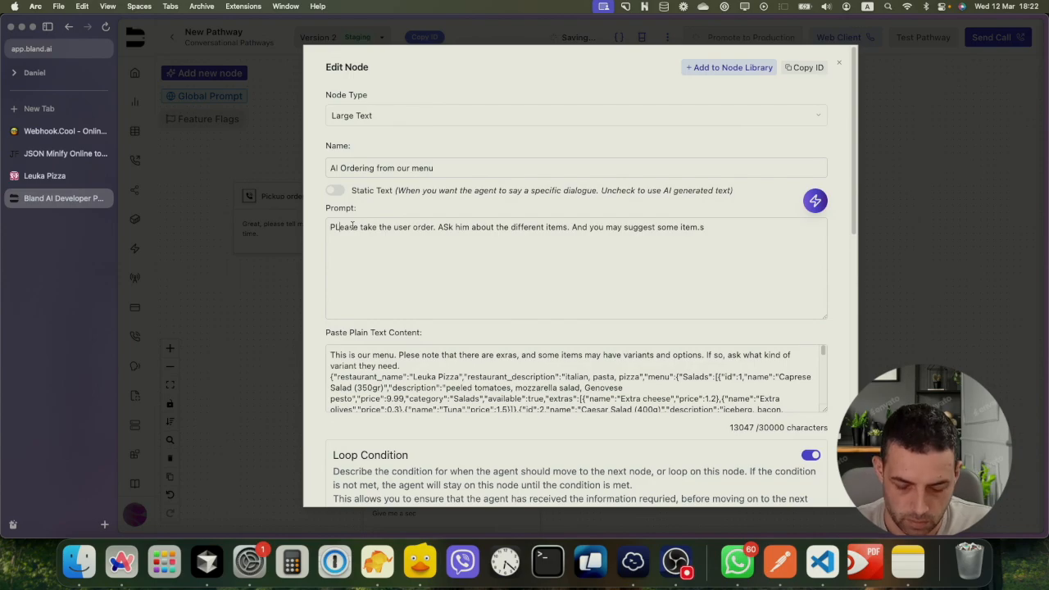
key(BackSpace)
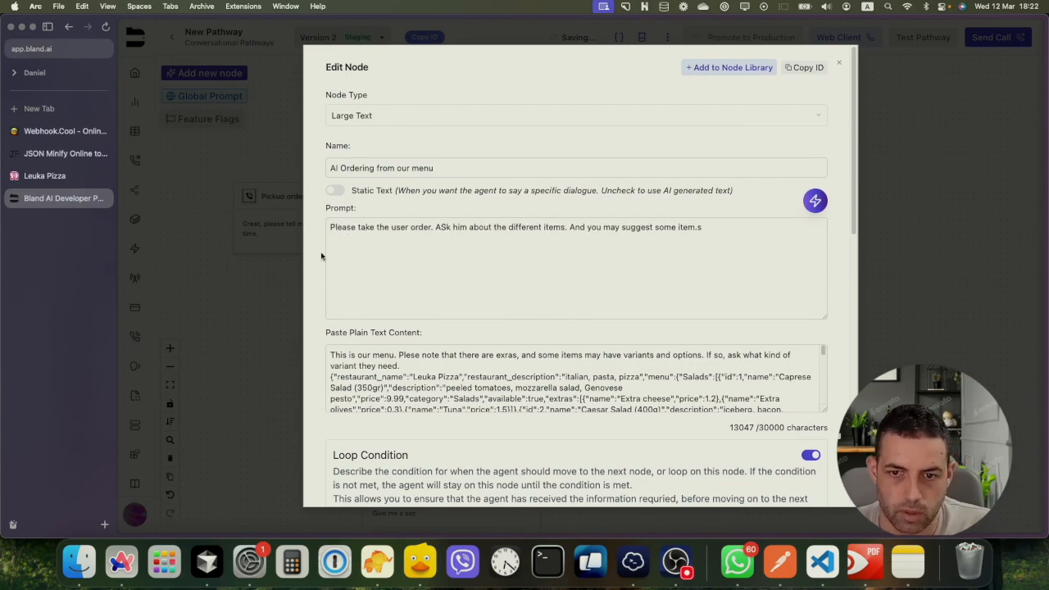
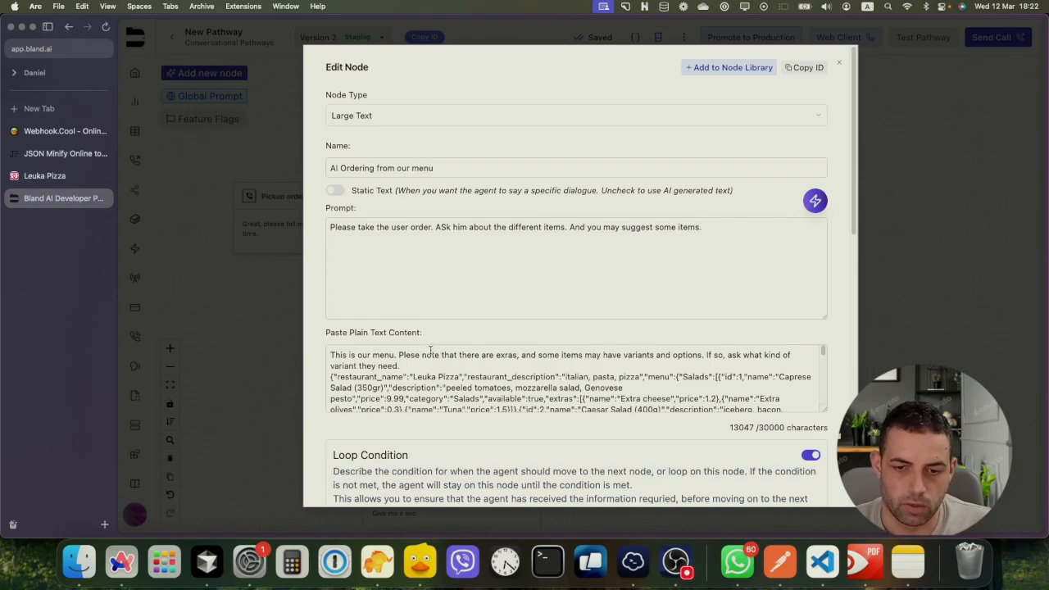
Scroll through the ordering node's settings, expanding and collapsing Advanced Options
scroll(368, 418, down, 3)
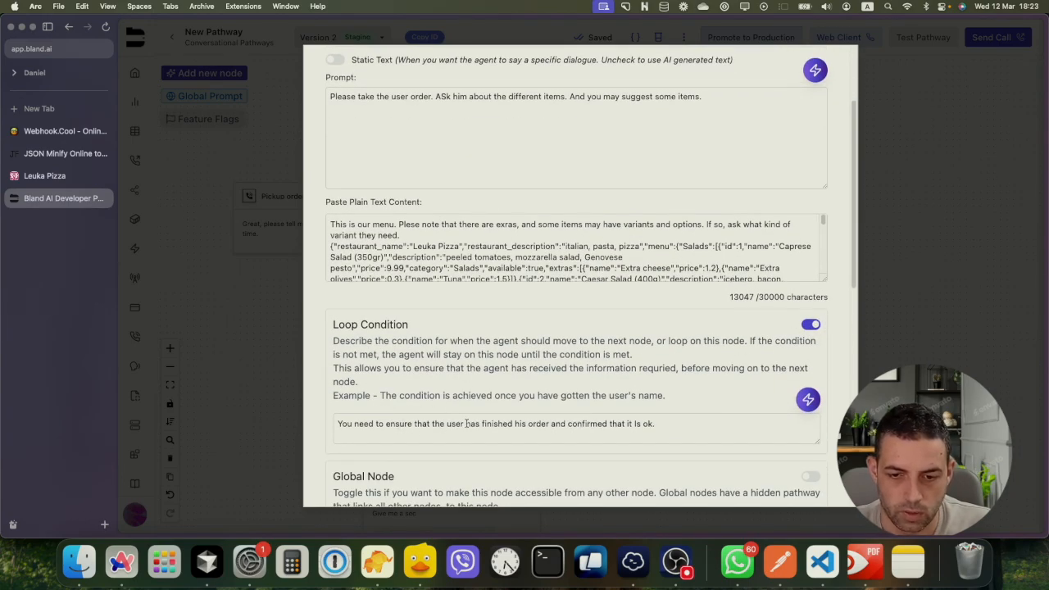
scroll(553, 400, down, 3)
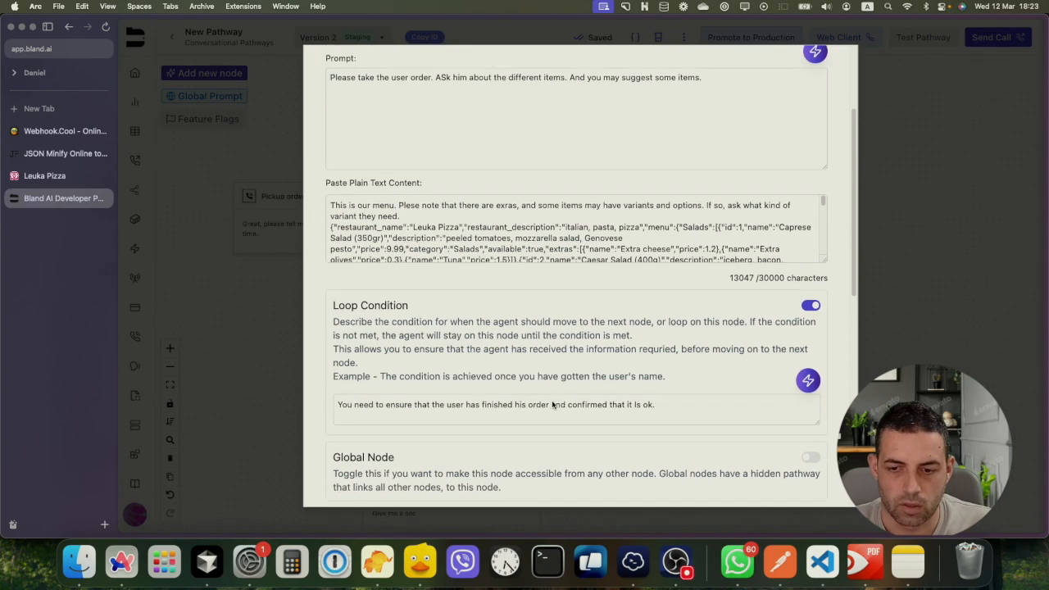
scroll(365, 365, down, 1)
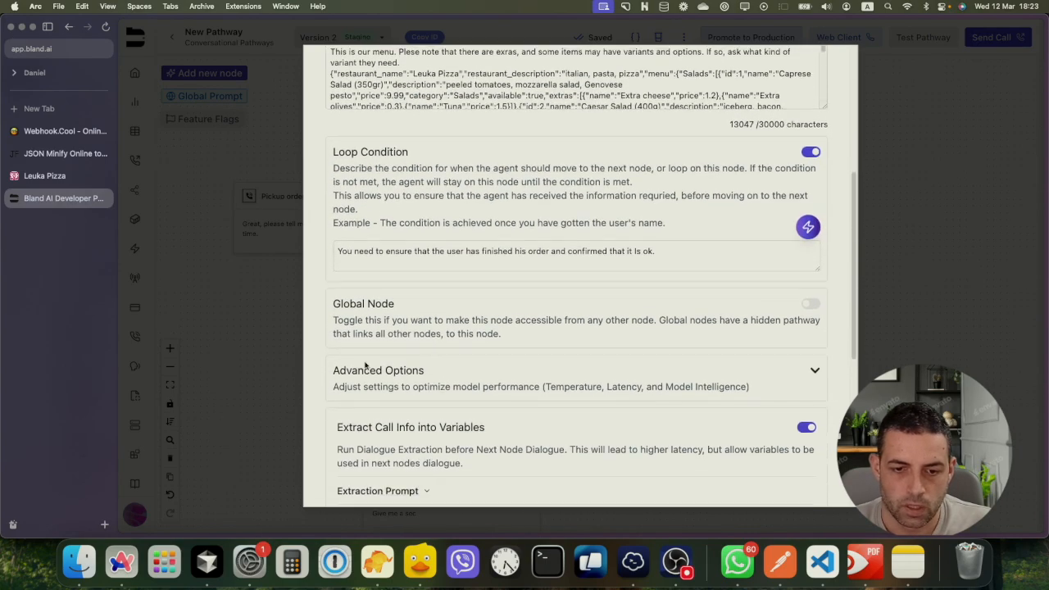
click(803, 369)
scroll(742, 362, down, 3)
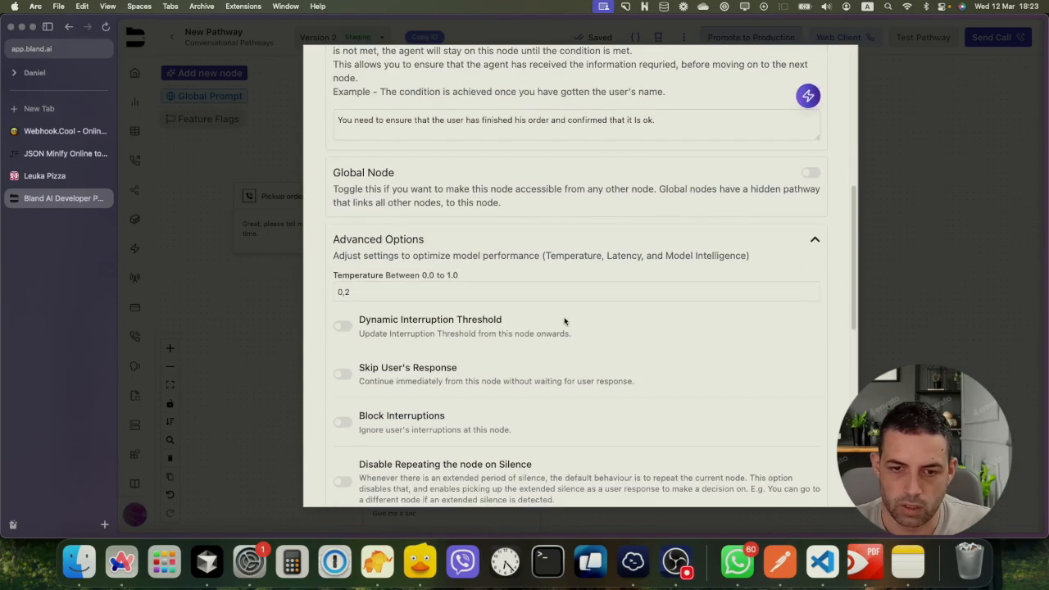
scroll(682, 271, down, 4)
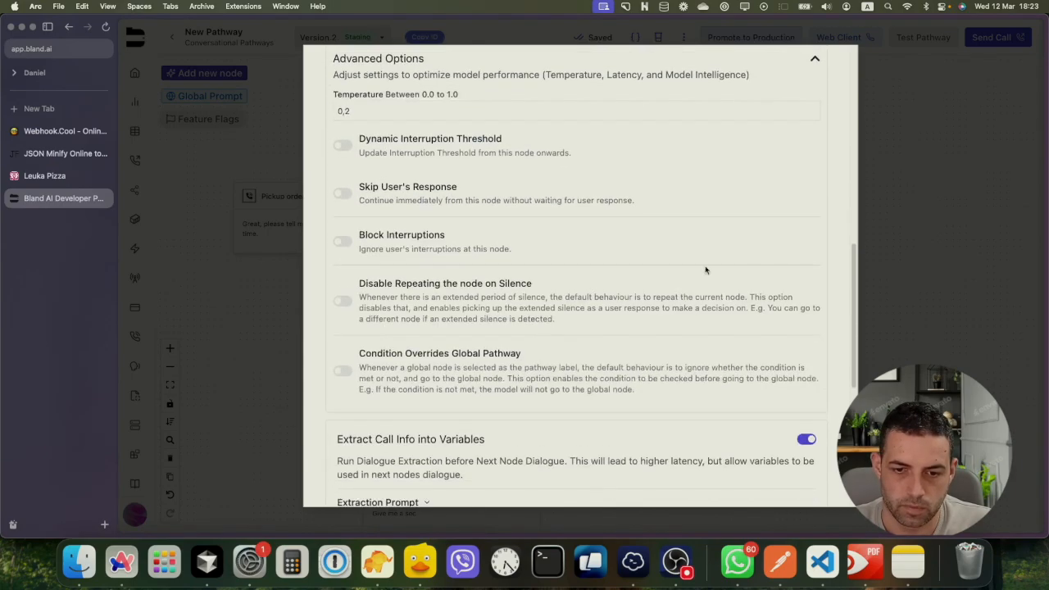
scroll(760, 190, up, 8)
click(815, 384)
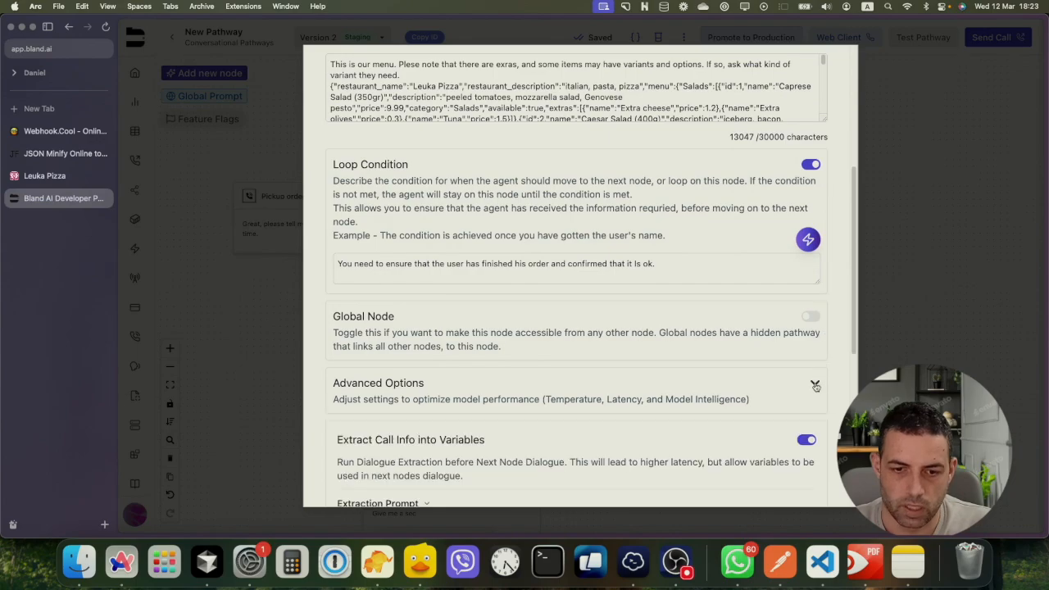
Expand Variables to check the user_order variable, then close the node editor
scroll(616, 348, down, 5)
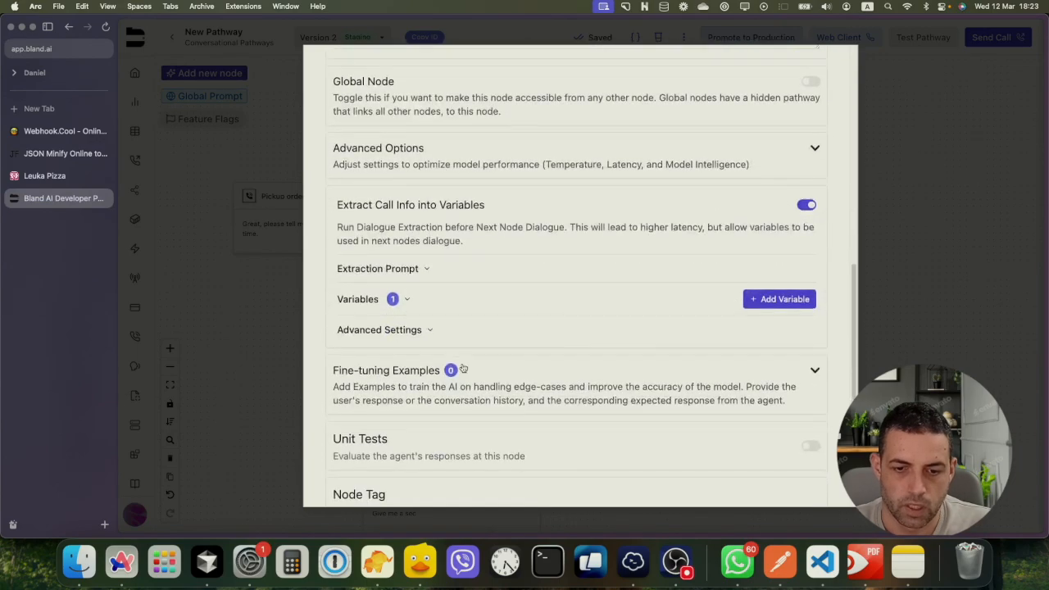
click(405, 299)
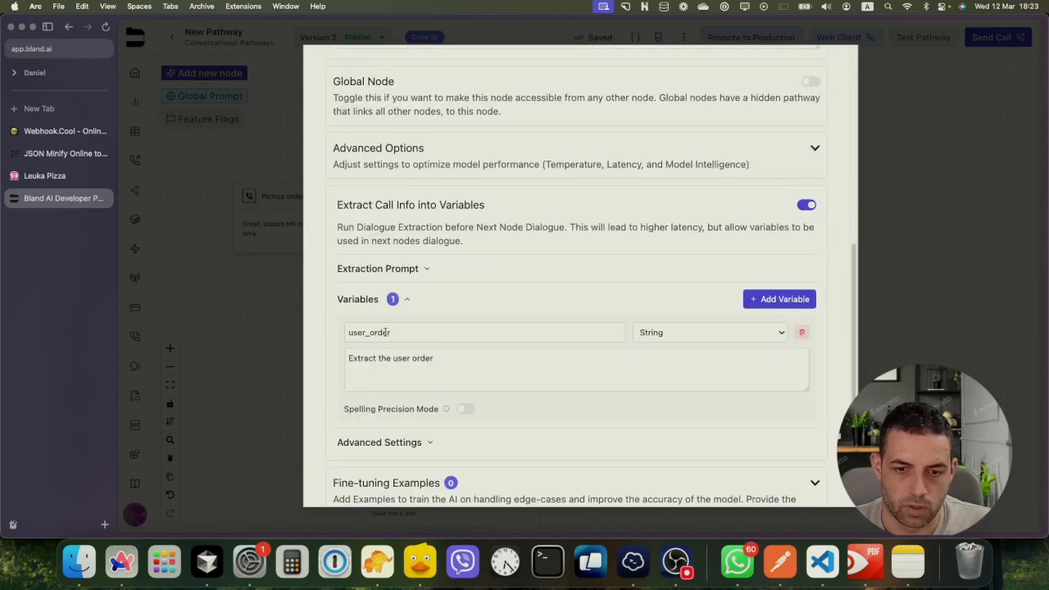
double_click(357, 332)
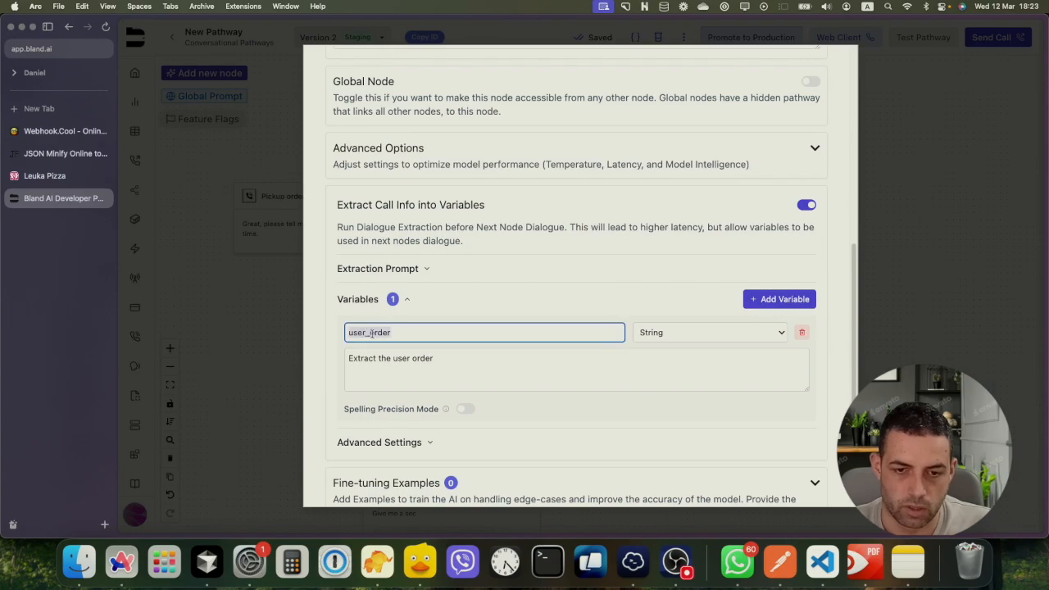
click(275, 335)
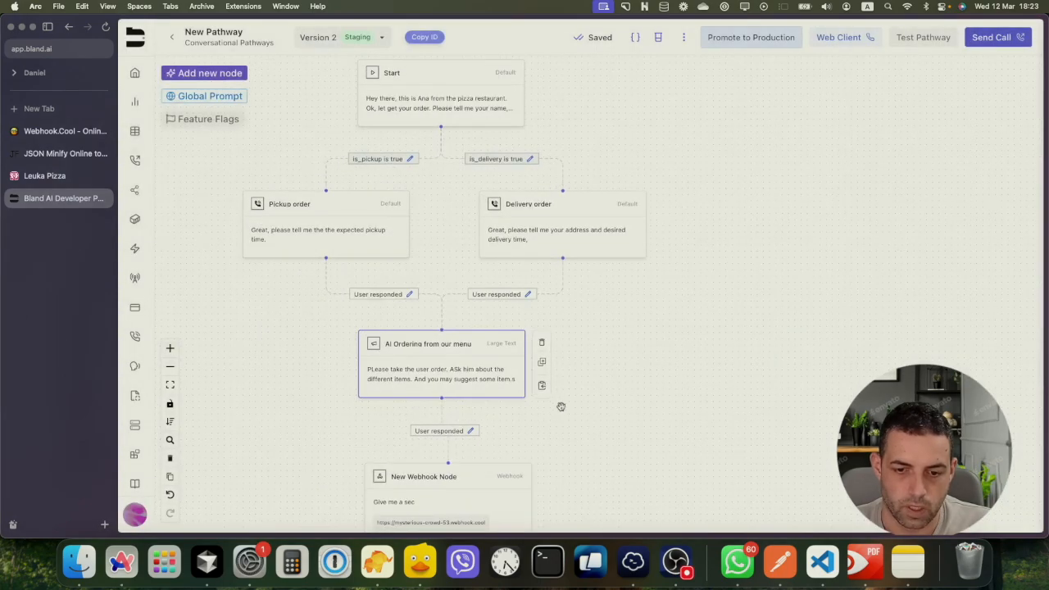
Bring the webhook and end-call nodes into view and re-save the pizza-ordering pathway
scroll(570, 282, down, 3)
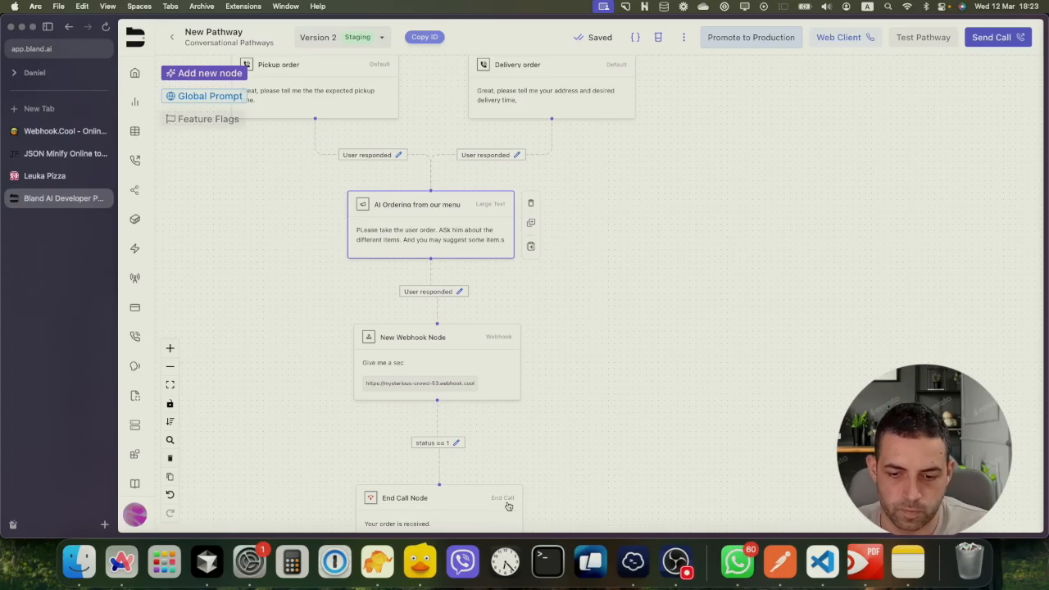
click(675, 561)
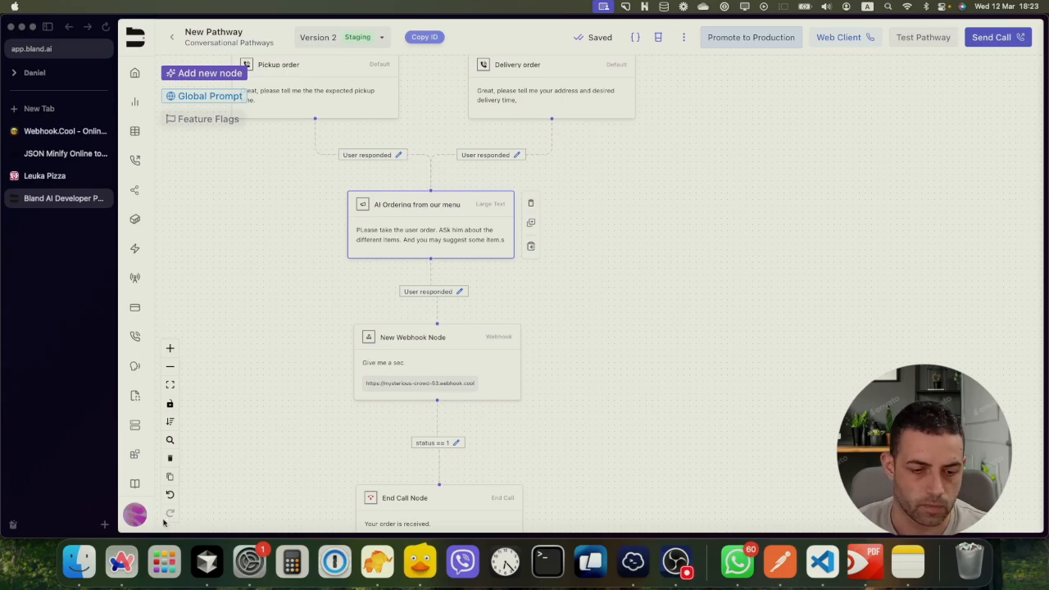
click(121, 561)
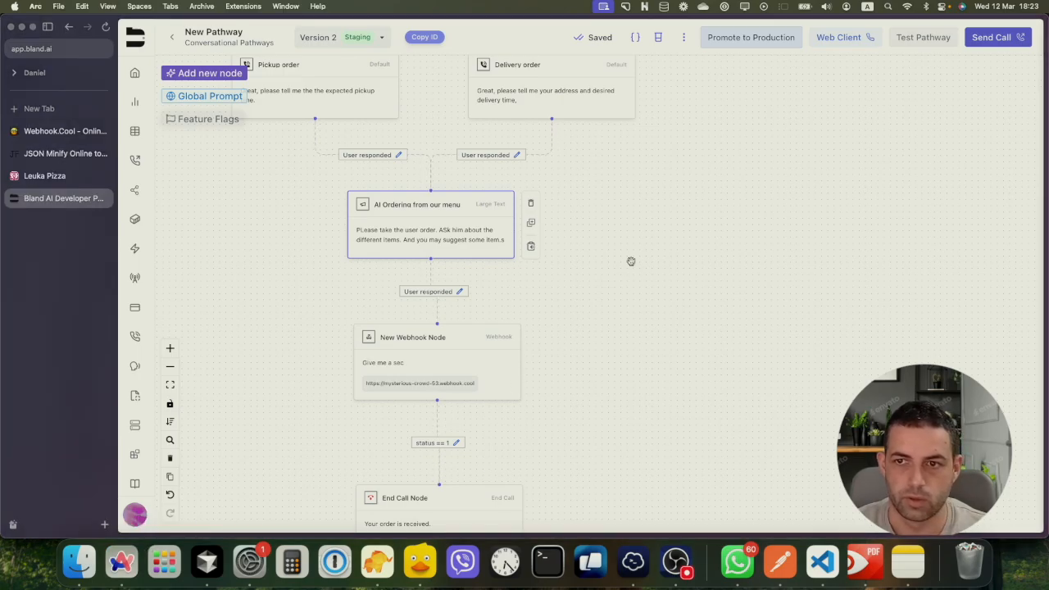
scroll(630, 261, up, 3)
scroll(631, 261, left, 3)
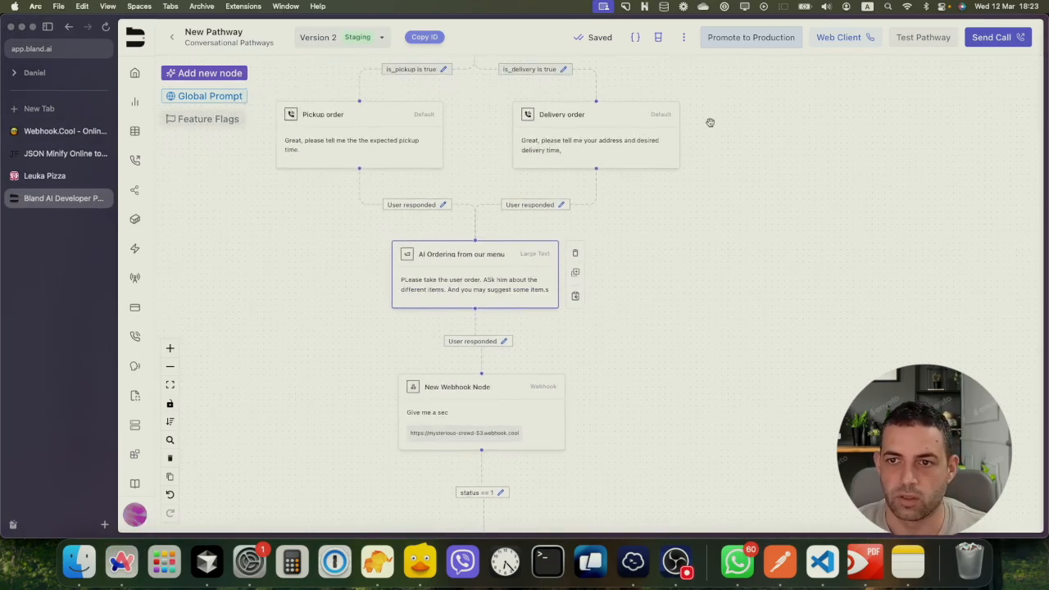
click(597, 37)
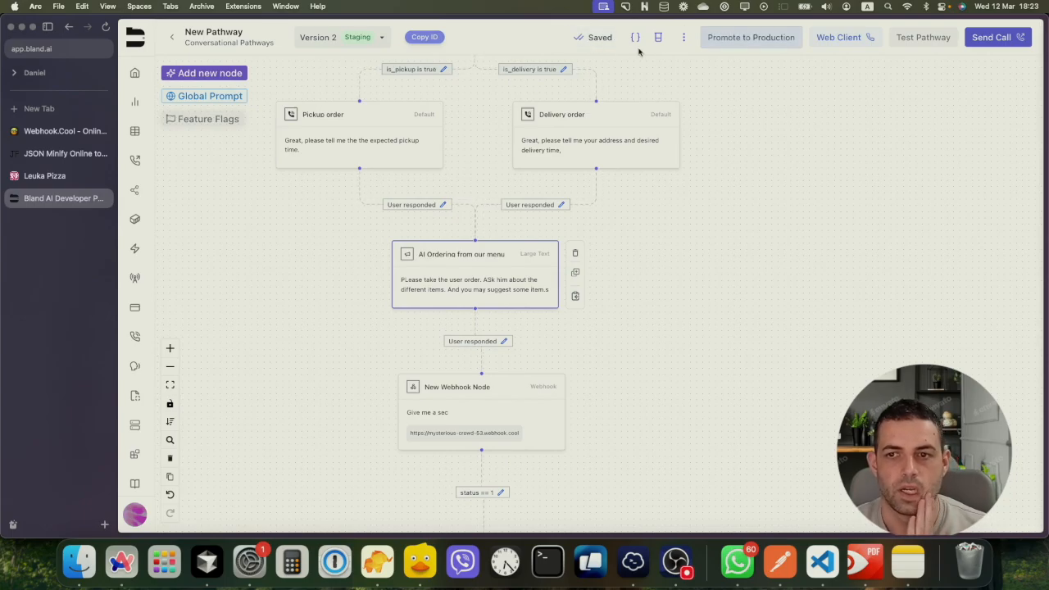
click(769, 41)
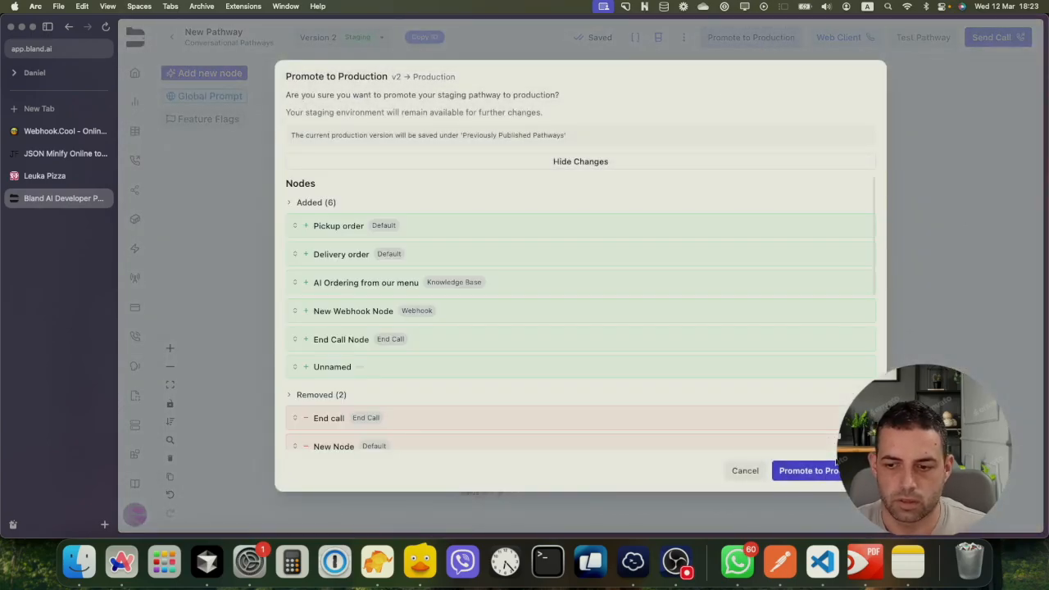
scroll(717, 349, down, 5)
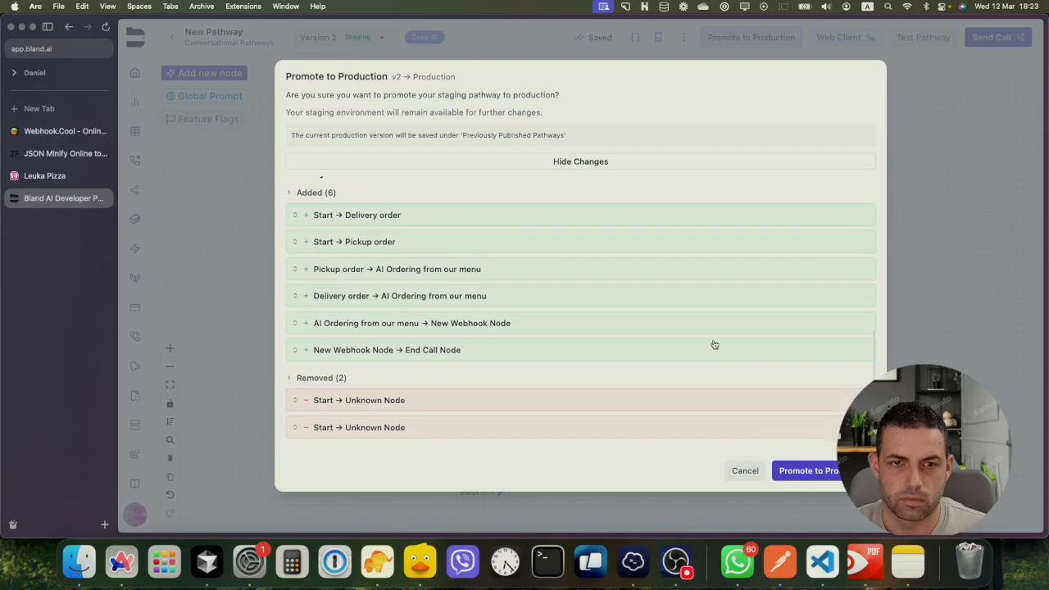
click(747, 471)
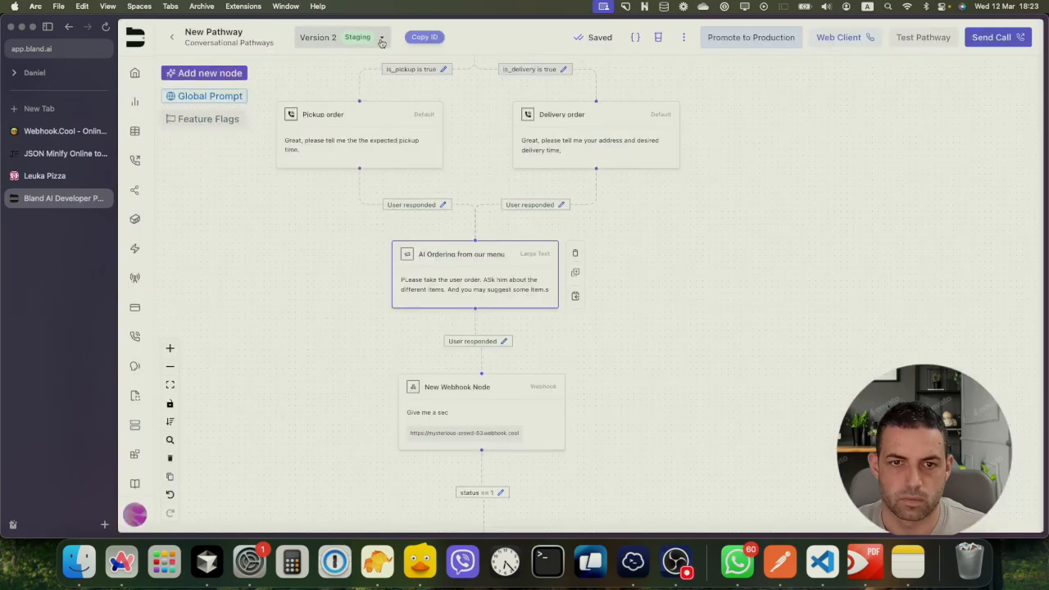
click(380, 41)
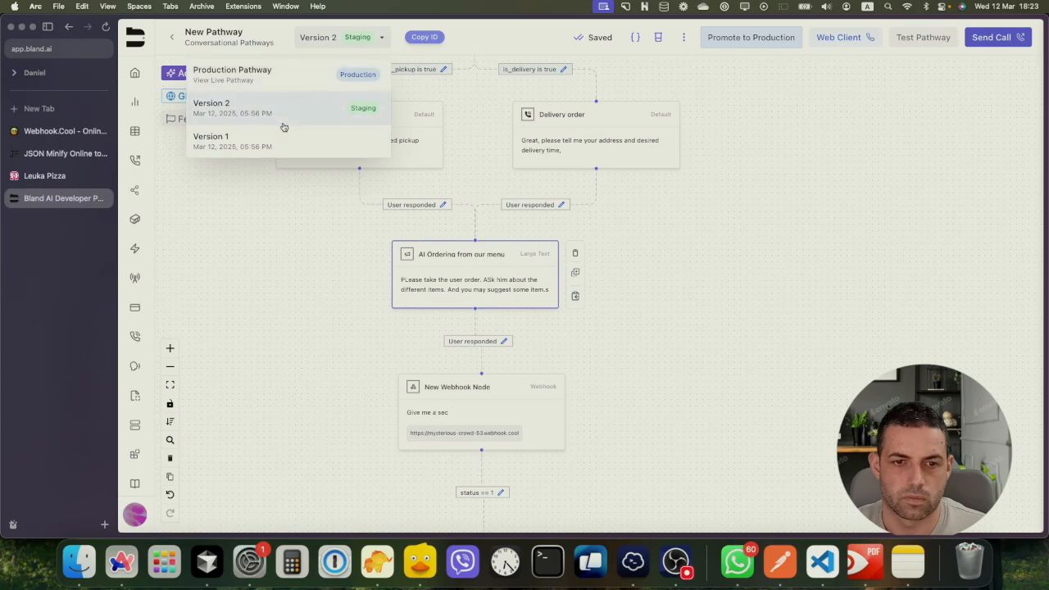
click(276, 214)
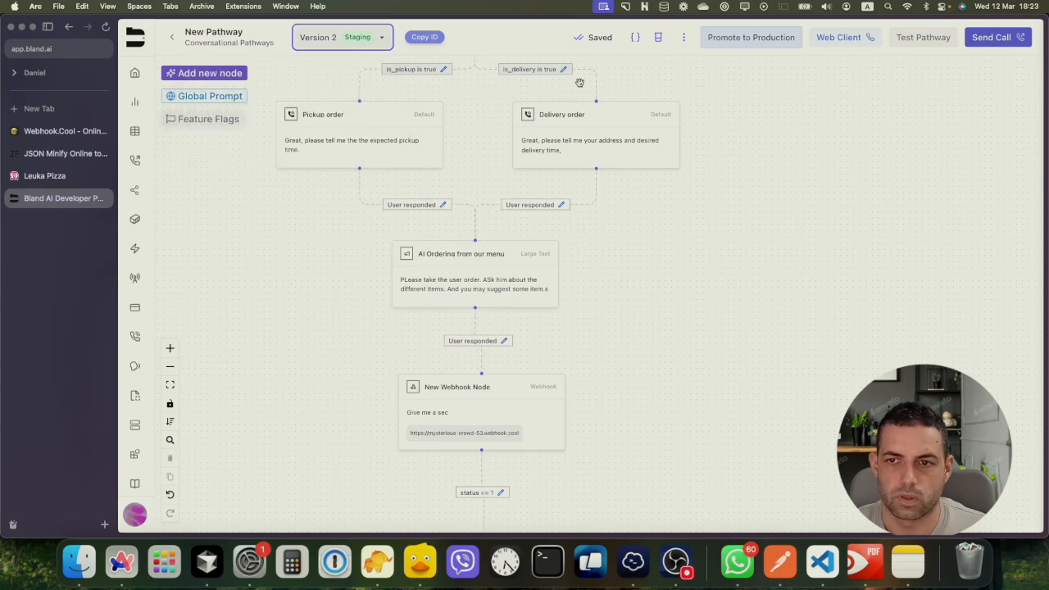
Start a new test call using the SI number configuration and pathway Version 2
click(990, 40)
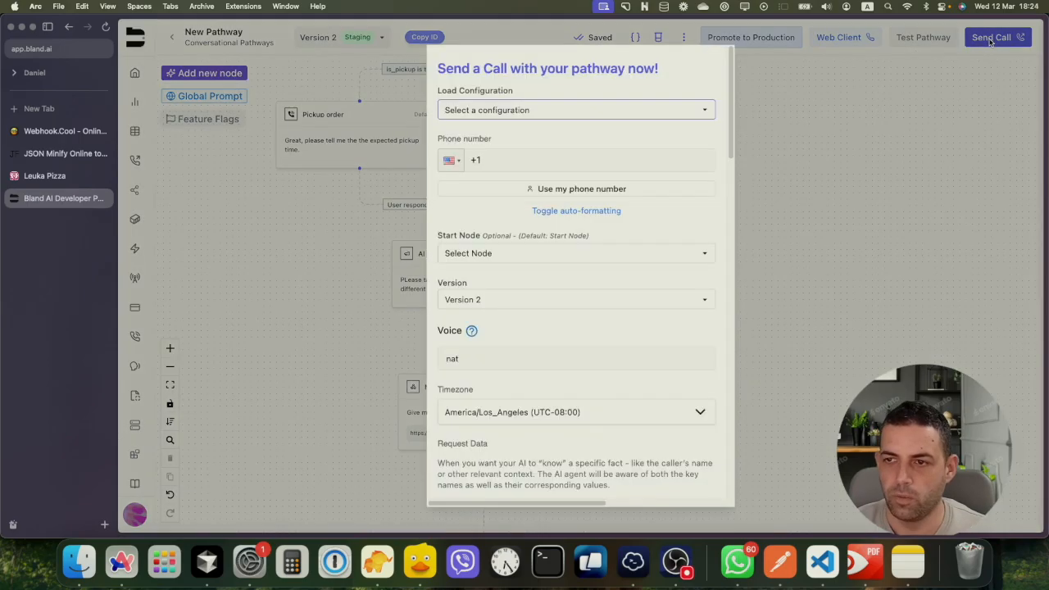
click(502, 112)
click(498, 129)
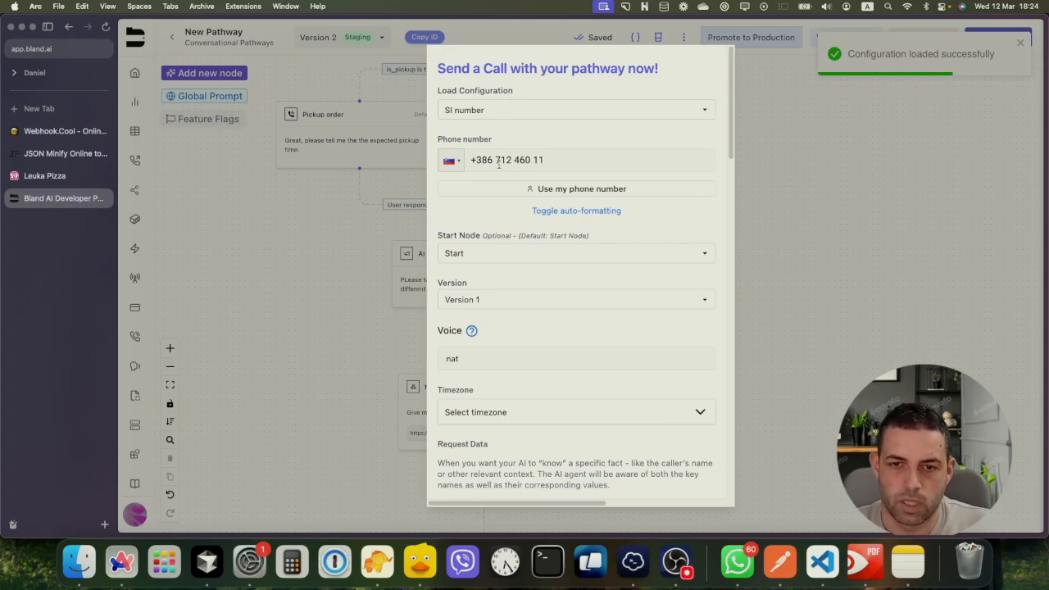
click(494, 300)
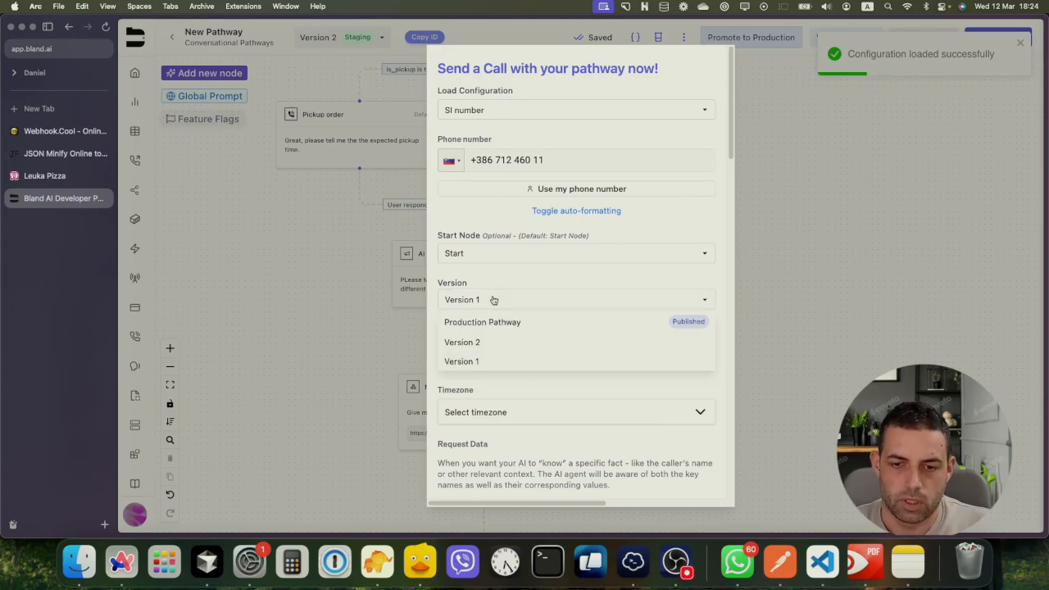
click(495, 343)
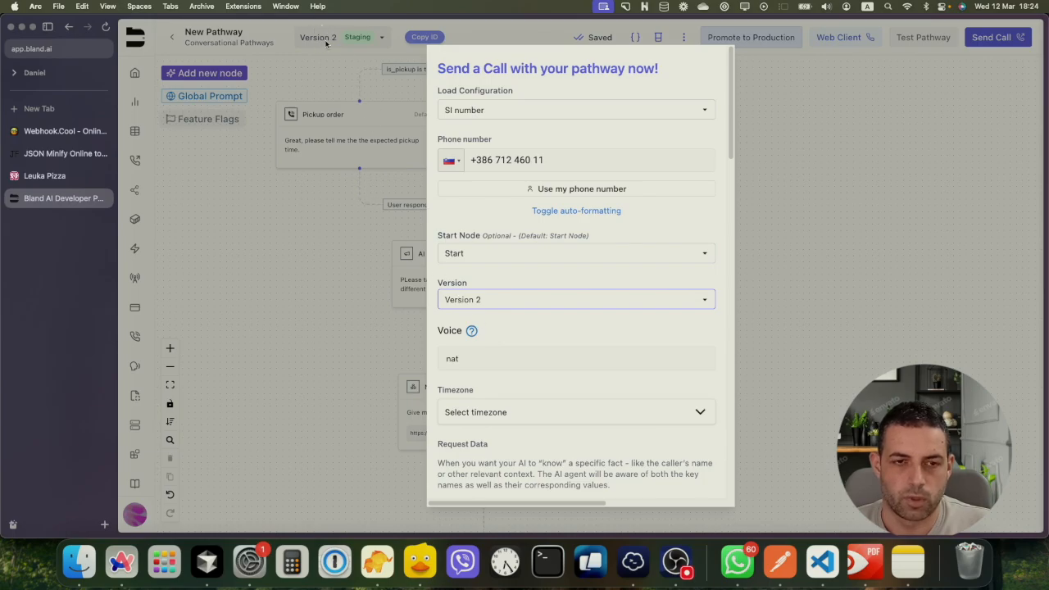
Look over the Voice and Timezone options, leaving the nat voice unchanged
scroll(494, 235, down, 2)
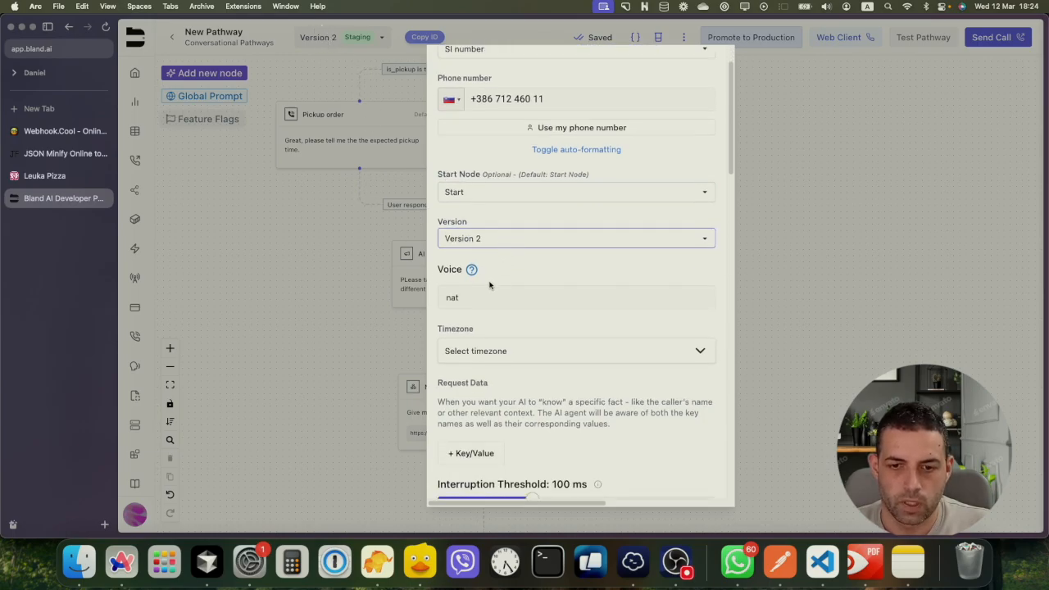
click(483, 300)
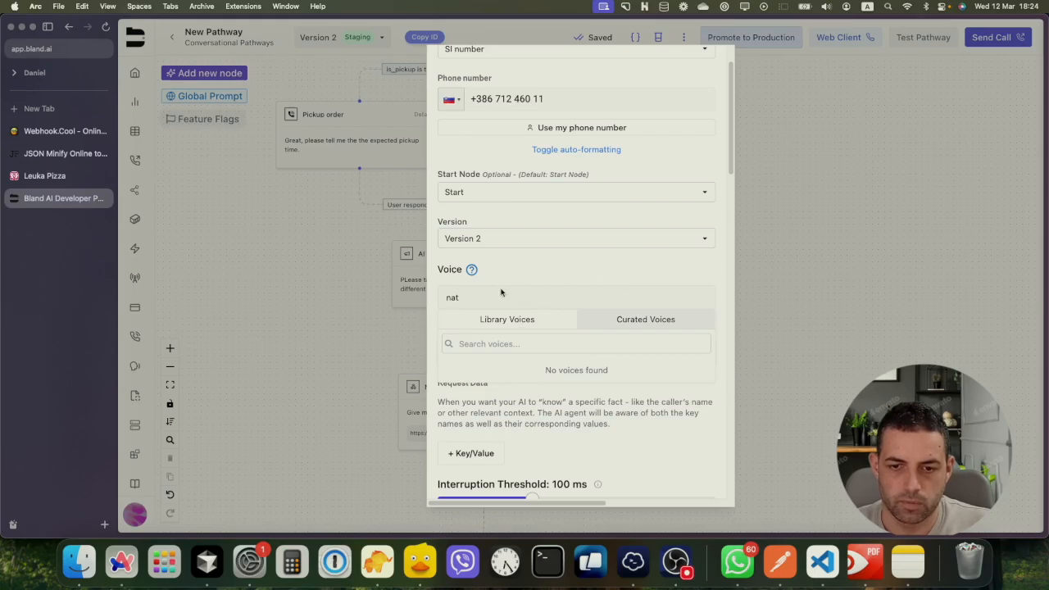
scroll(519, 330, down, 3)
click(539, 338)
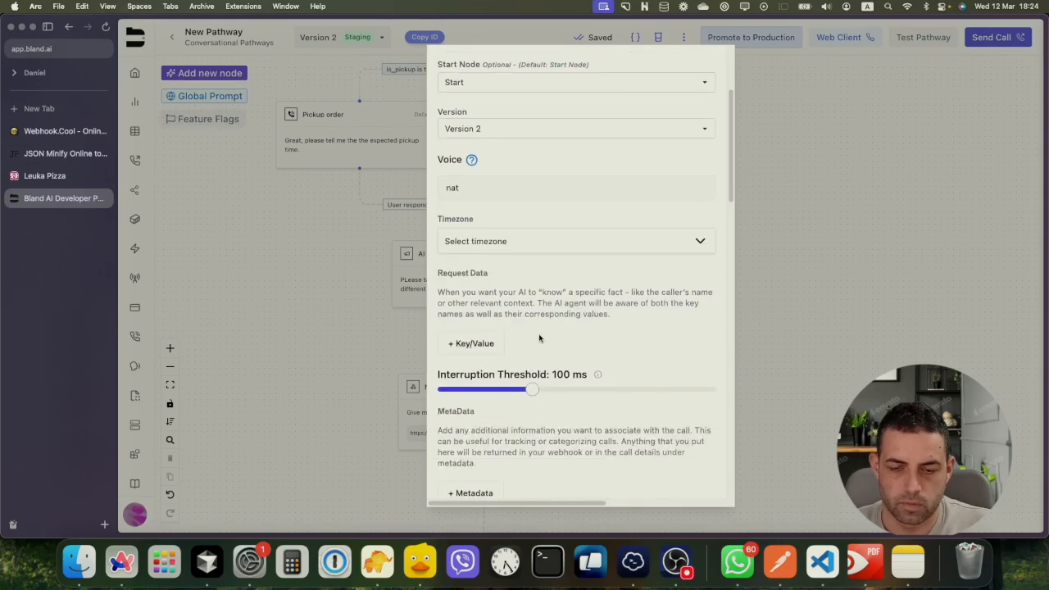
click(491, 244)
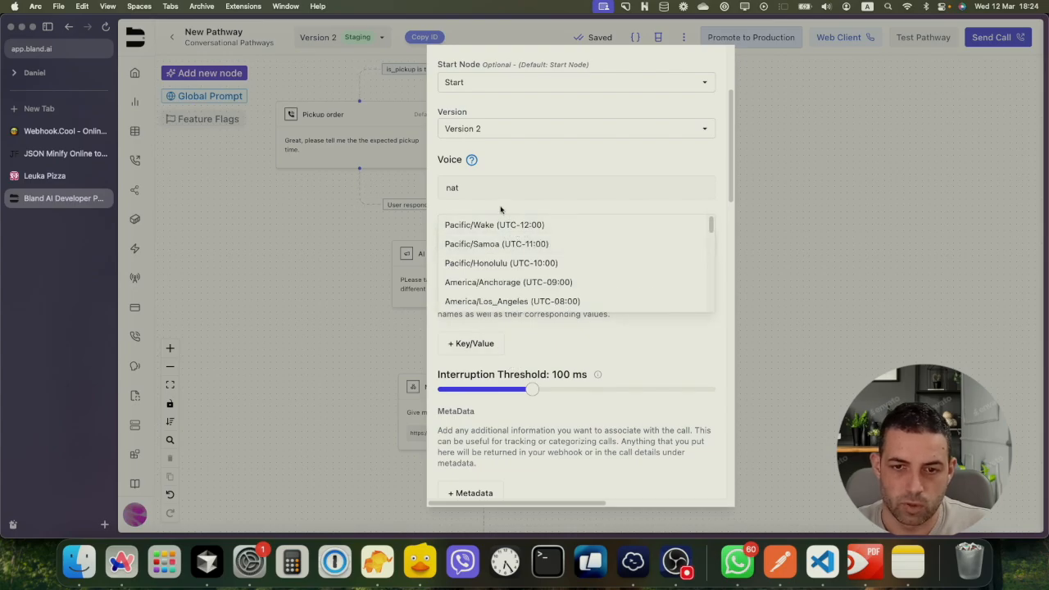
click(494, 210)
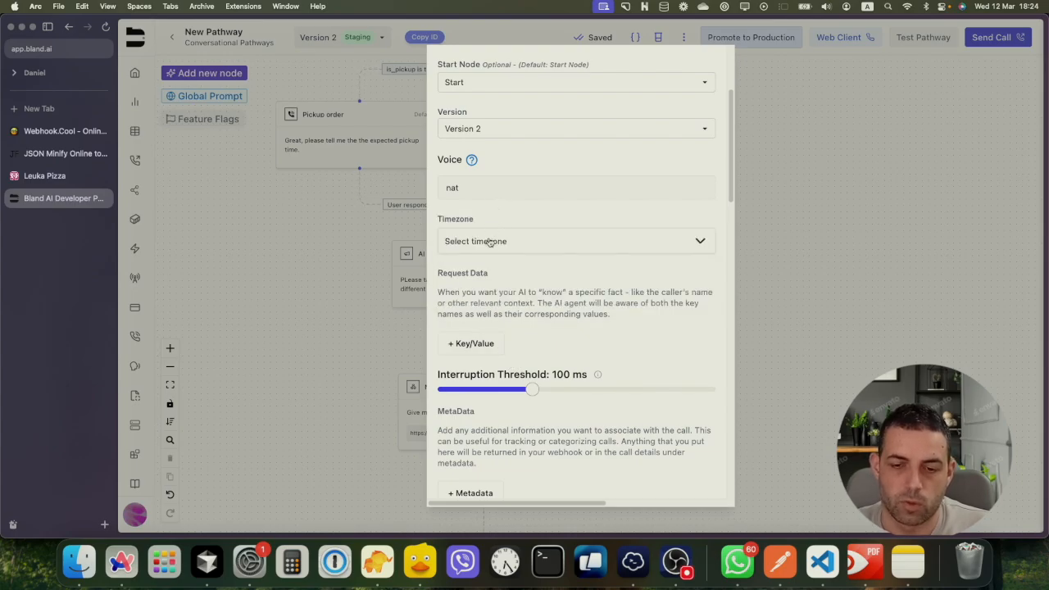
Send the configured test call so the pathway logs display its call ID
scroll(529, 305, down, 3)
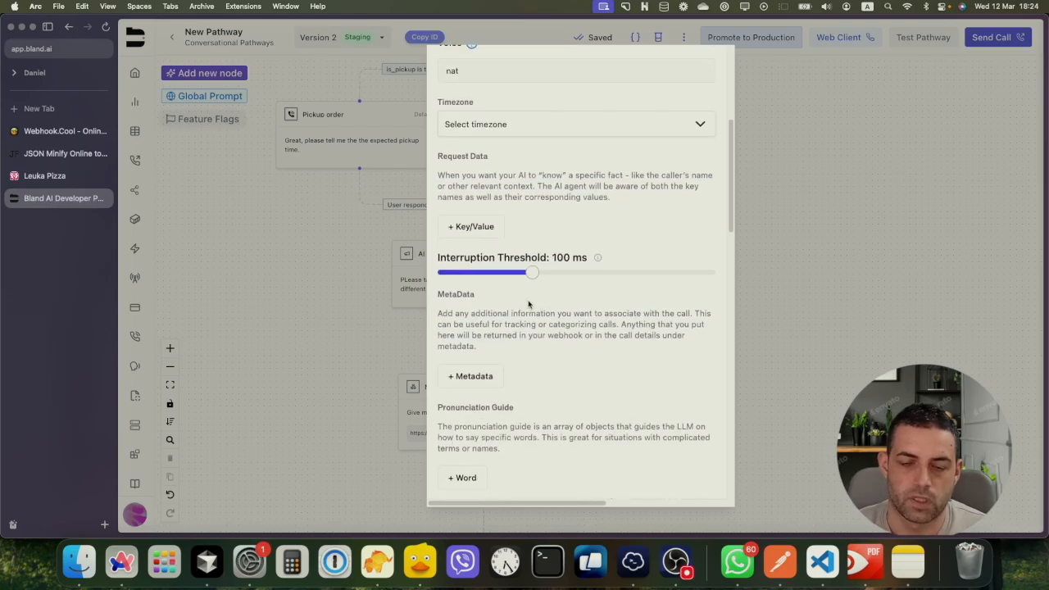
scroll(508, 211, up, 3)
scroll(600, 268, up, 1)
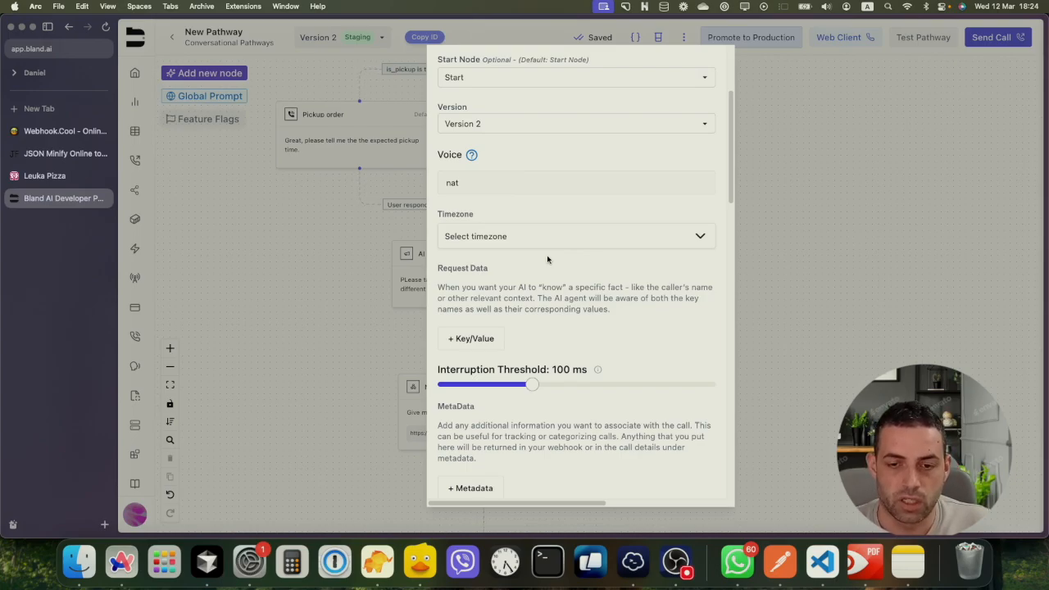
scroll(554, 278, down, 5)
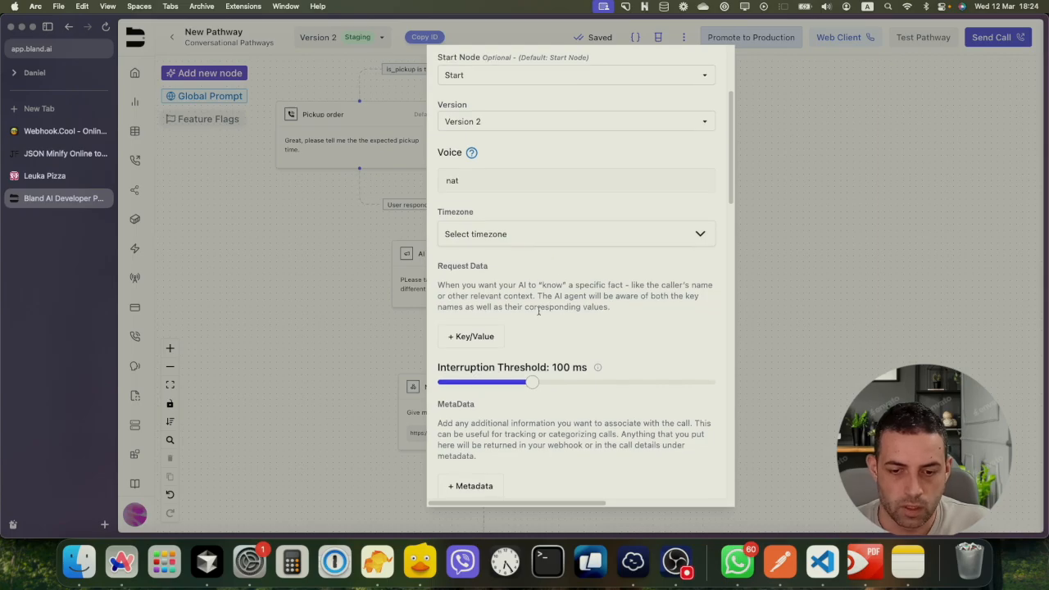
scroll(525, 311, down, 6)
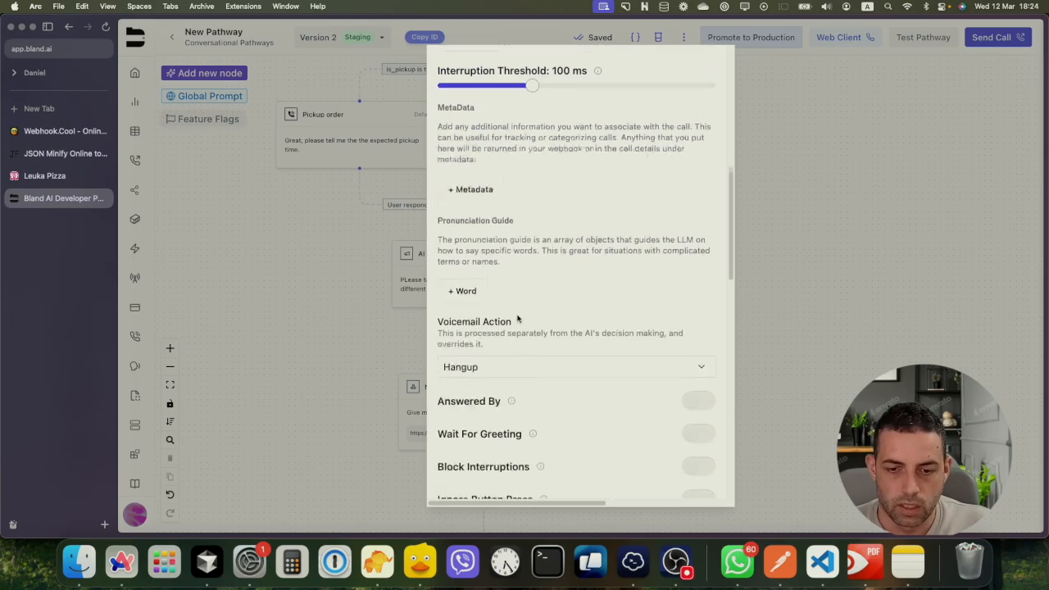
scroll(517, 319, down, 10)
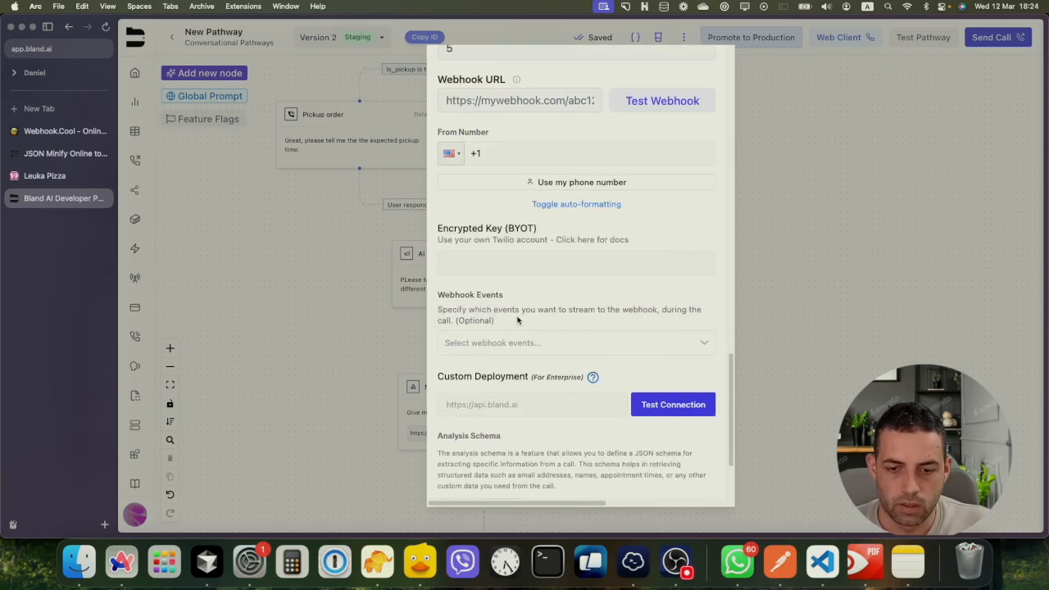
scroll(521, 299, up, 5)
scroll(525, 308, down, 3)
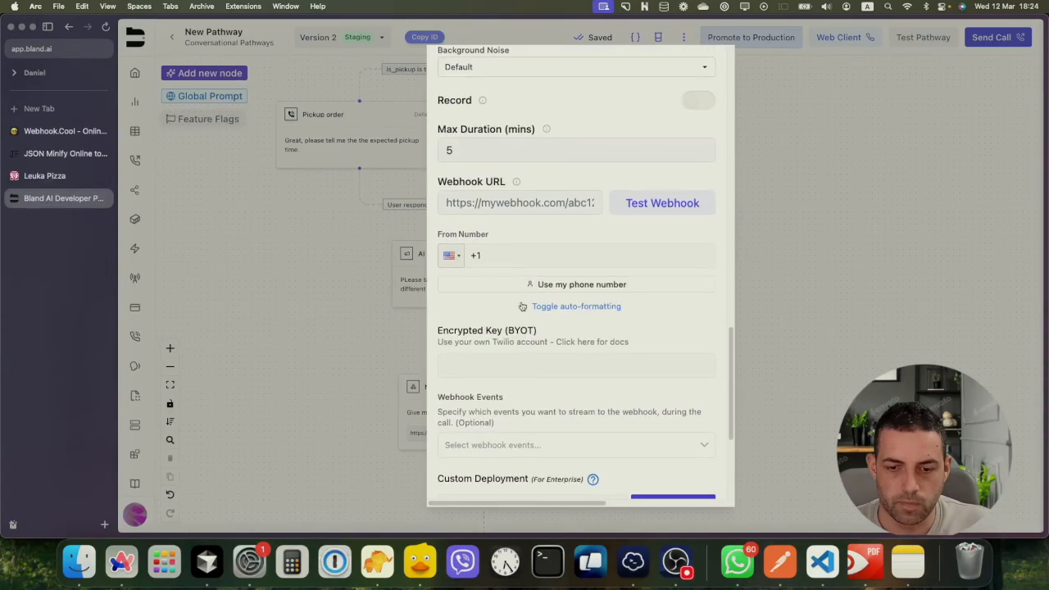
scroll(525, 309, down, 4)
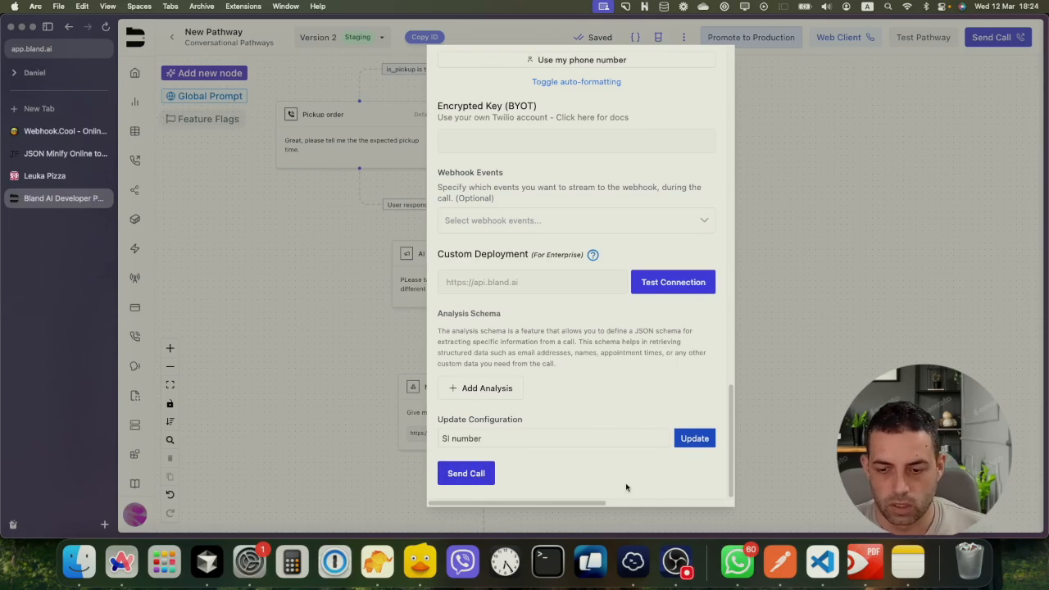
click(675, 561)
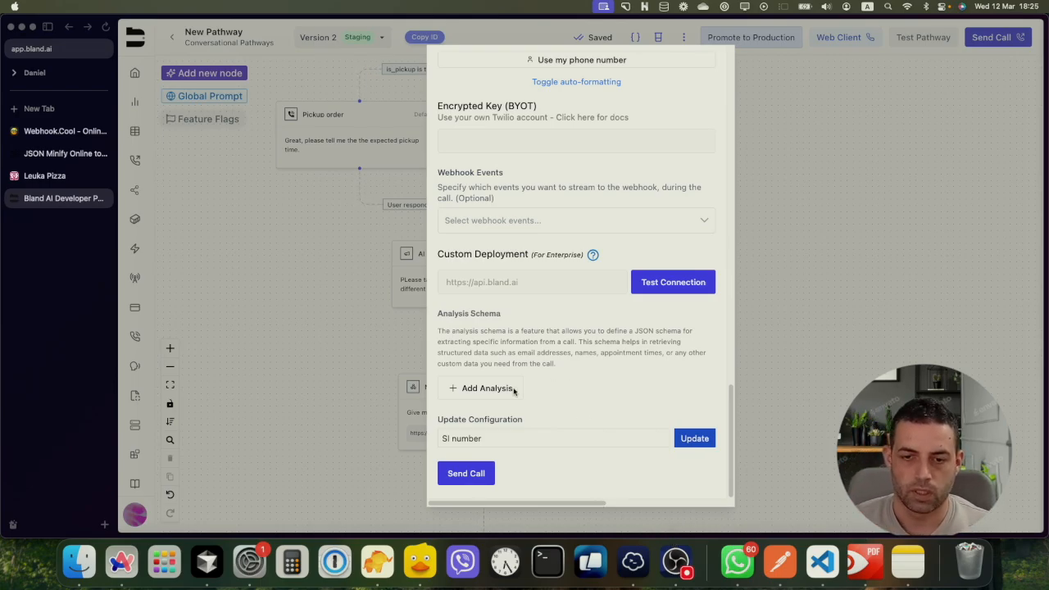
click(120, 569)
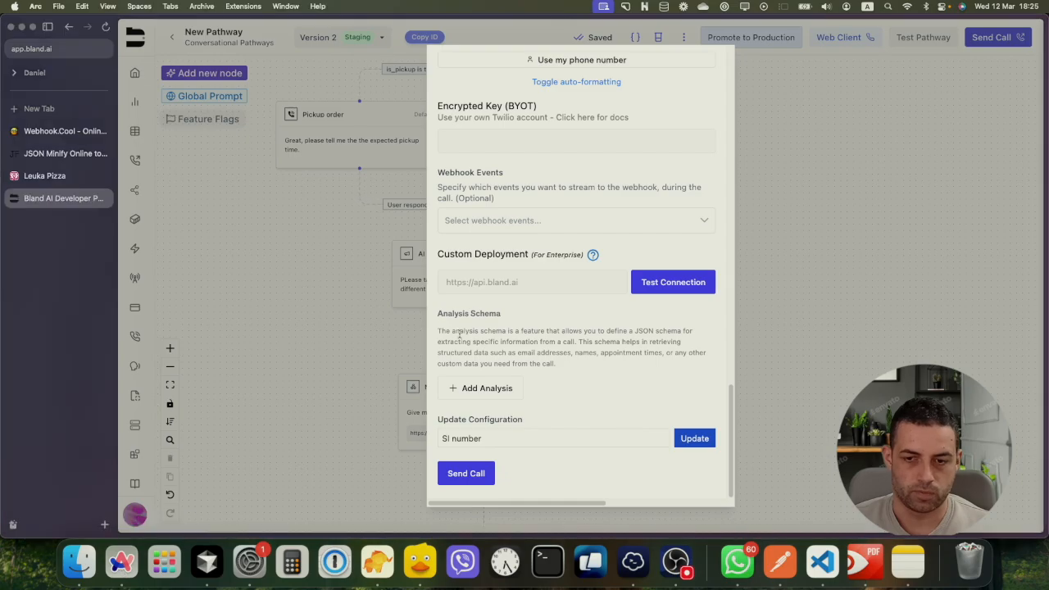
click(466, 479)
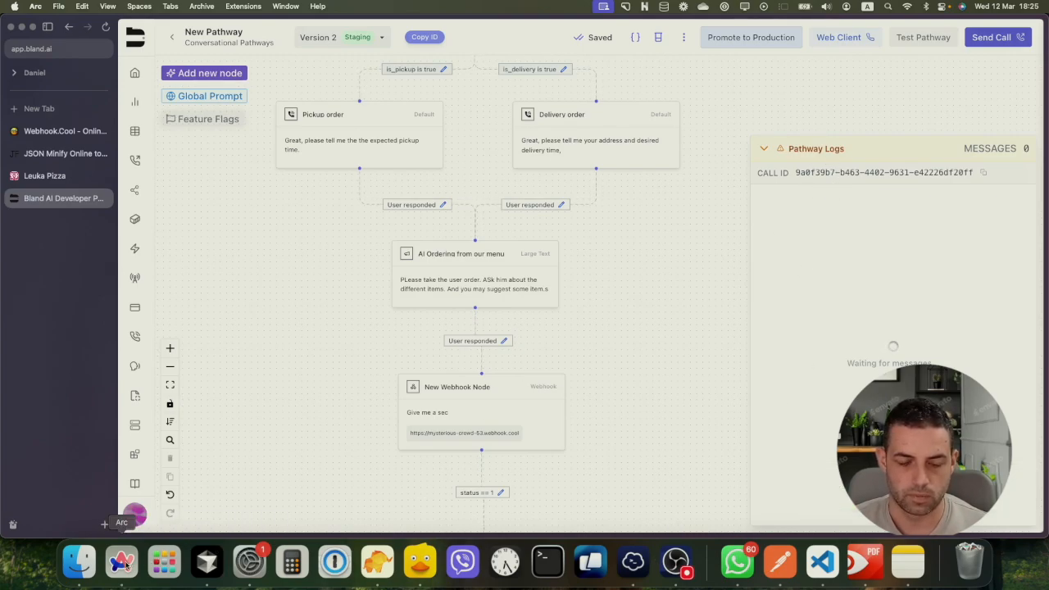
Follow the Start, Delivery order and Webhook nodes as the call logs is_delivery true
click(677, 562)
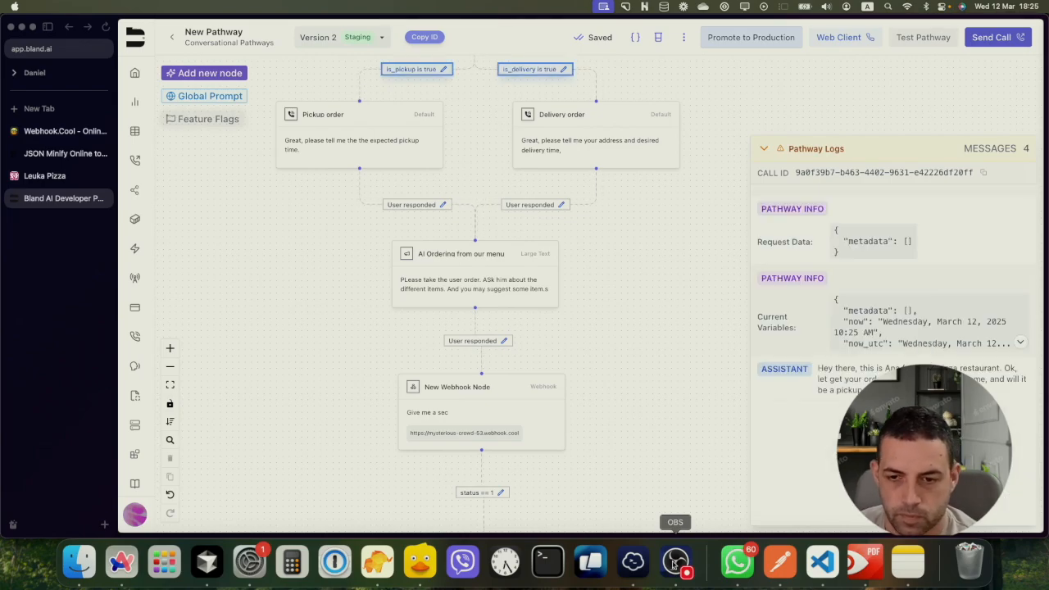
click(123, 563)
drag(481, 156, 482, 320)
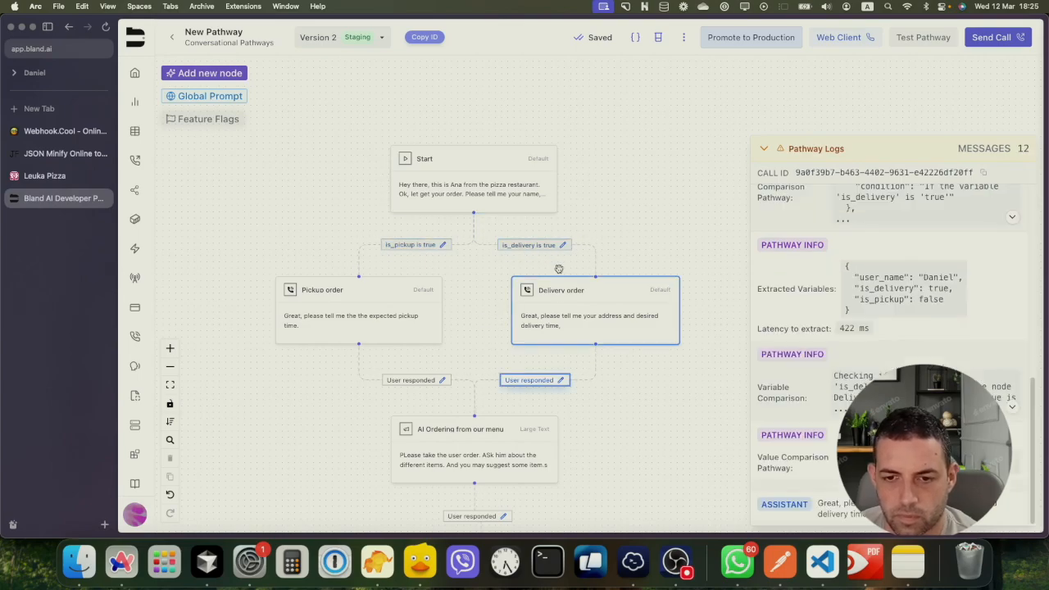
drag(643, 367, 652, 299)
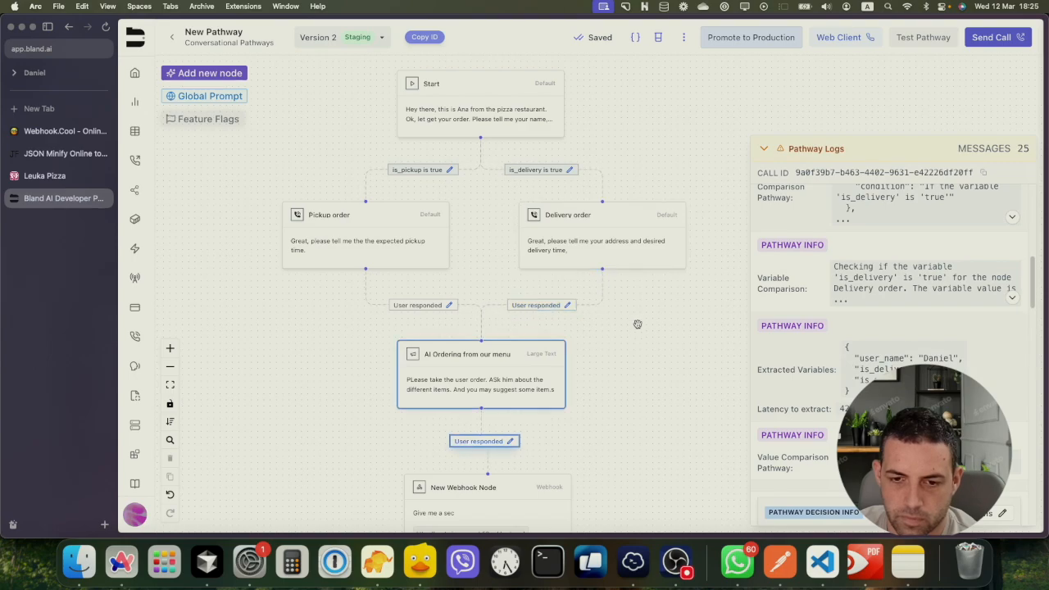
drag(608, 382, 609, 273)
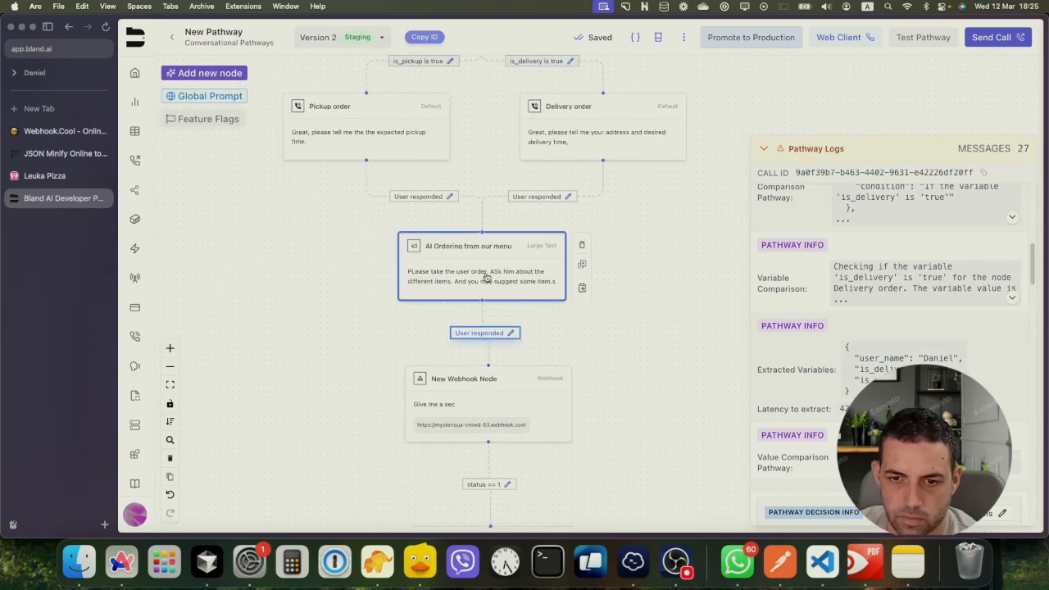
Open the Leuka Pizza tab and browse the salad and pizza cards with their prices
mouse_move(148, 260)
click(50, 175)
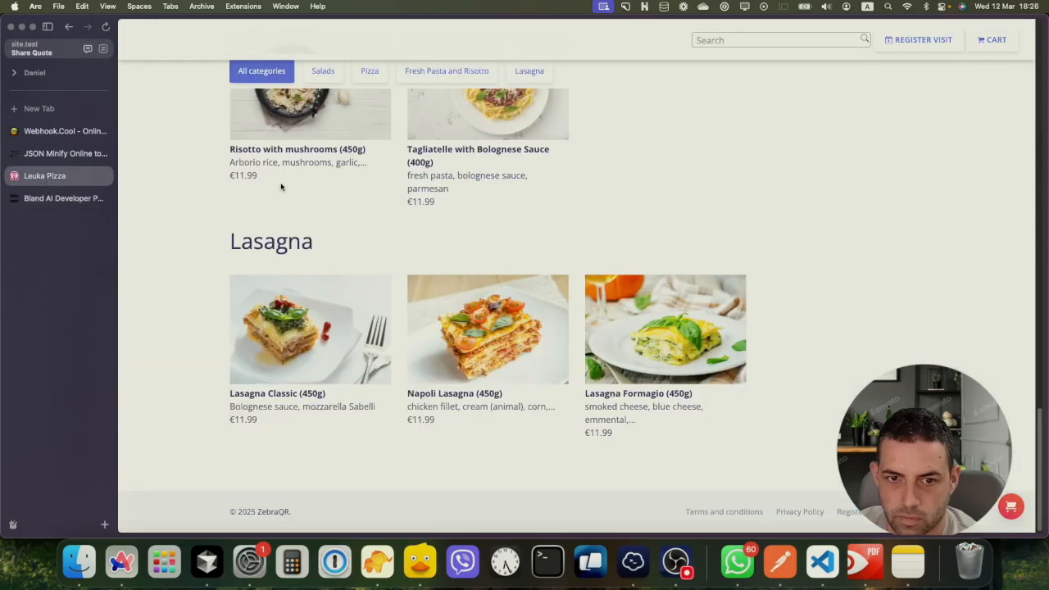
scroll(672, 201, up, 3)
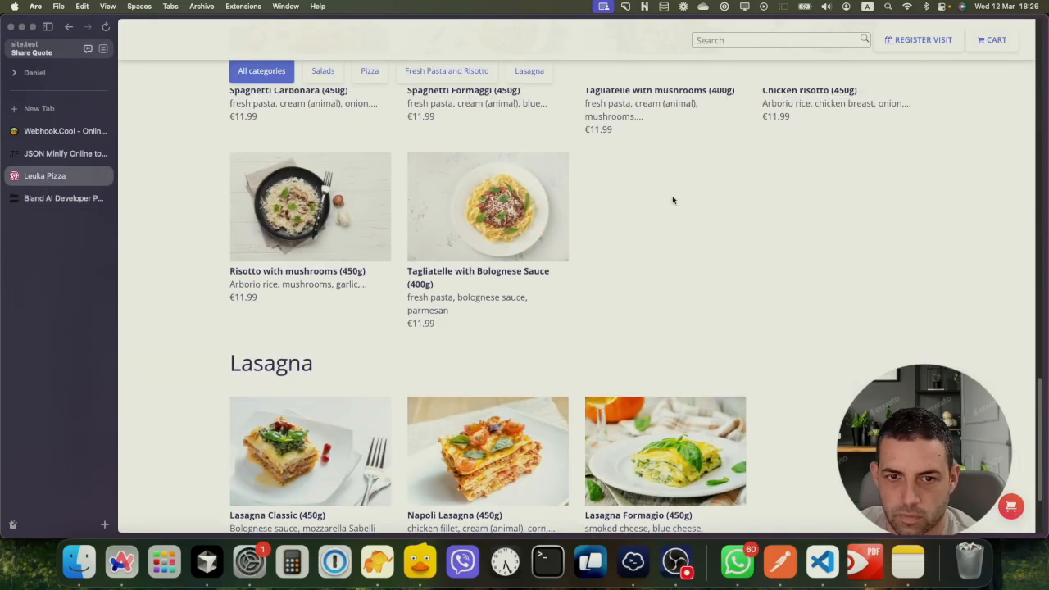
scroll(679, 224, up, 15)
scroll(655, 254, down, 5)
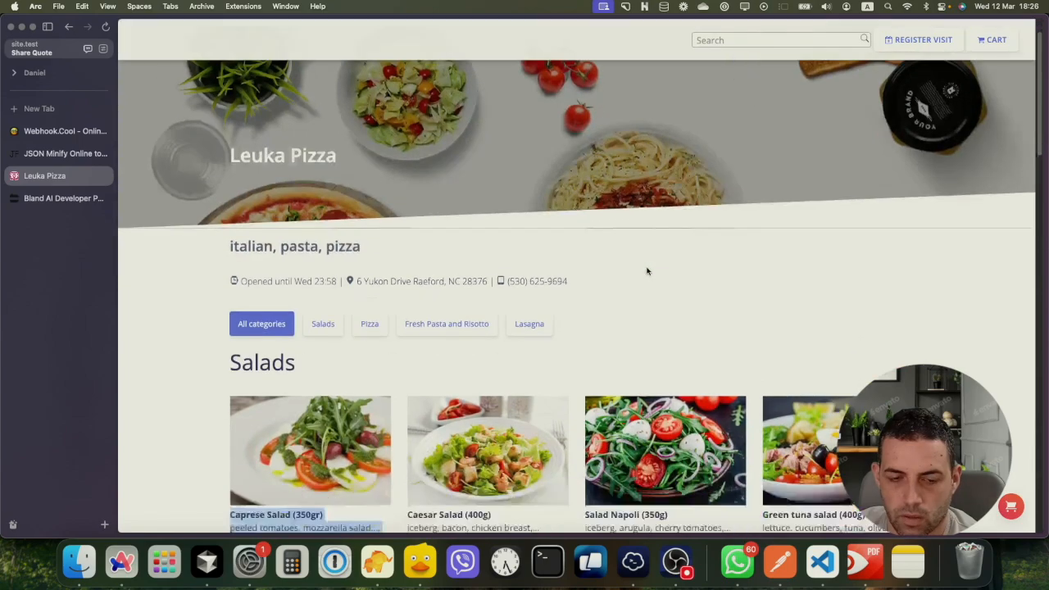
click(717, 312)
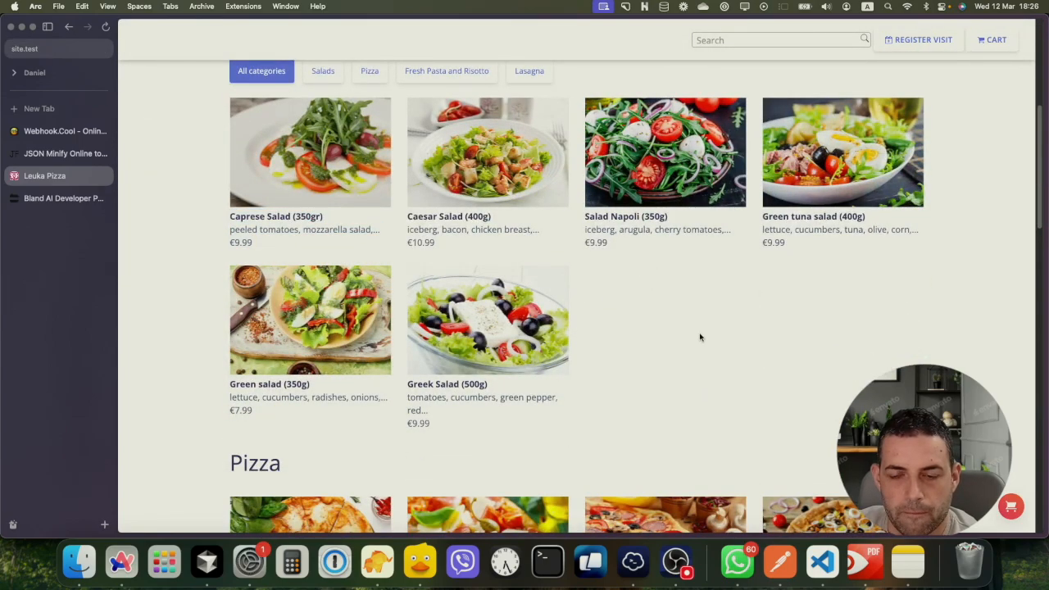
drag(680, 384, 641, 199)
click(680, 313)
scroll(681, 316, down, 10)
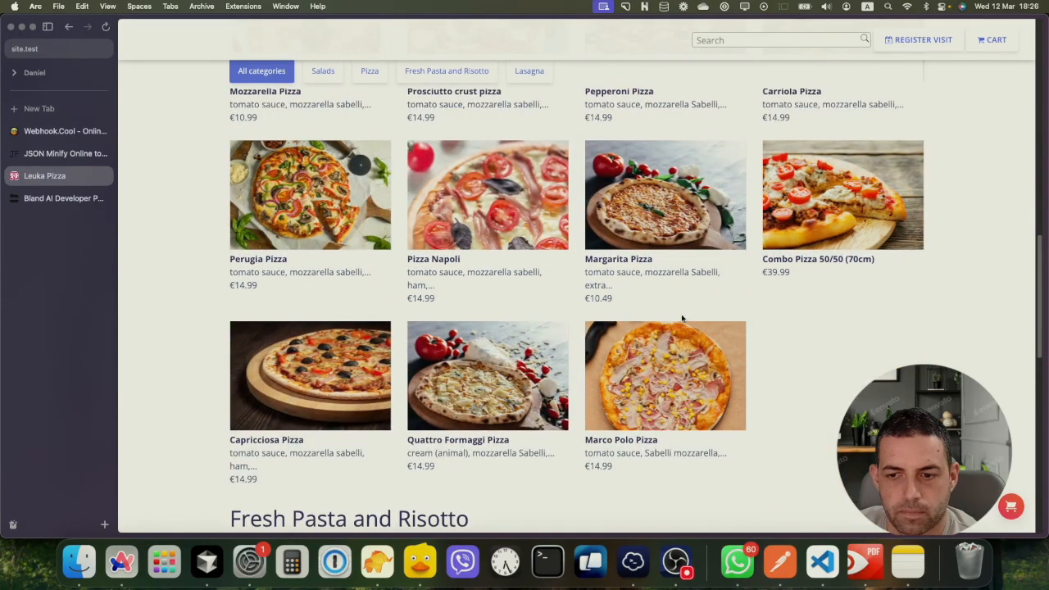
scroll(682, 318, up, 10)
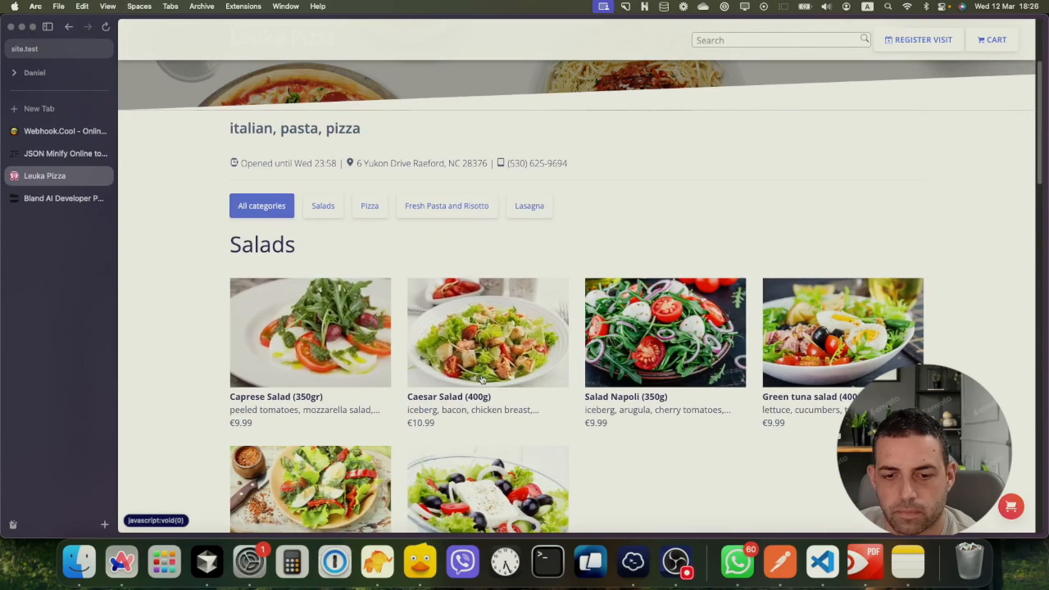
click(306, 360)
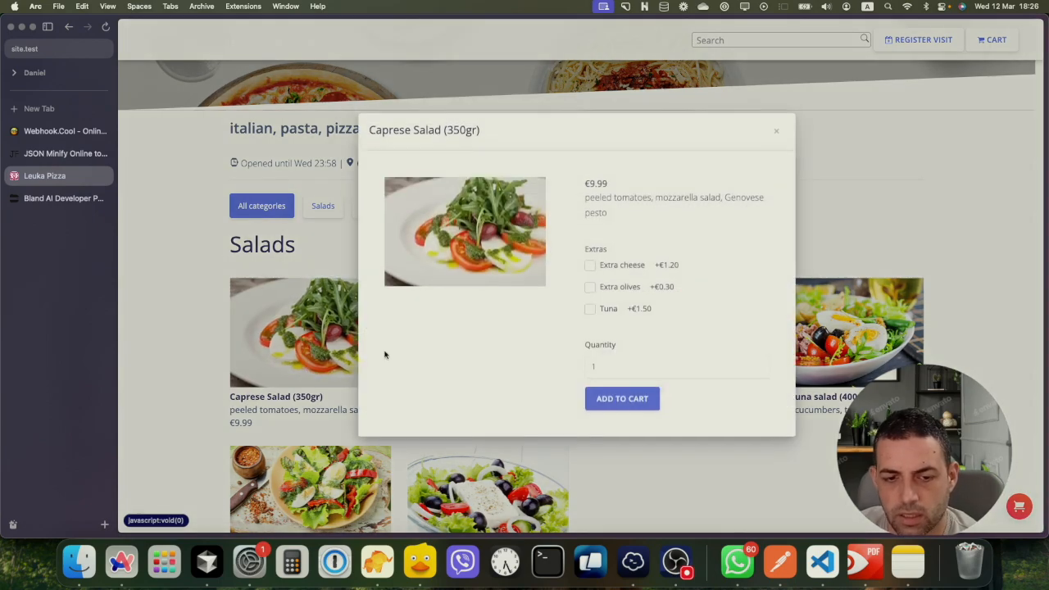
drag(583, 185, 618, 188)
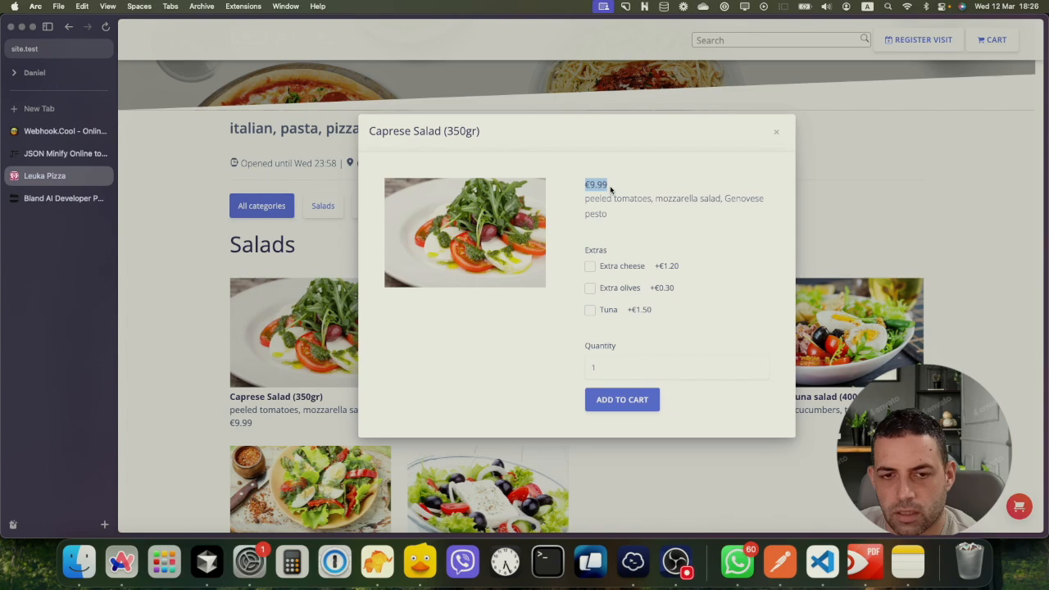
click(590, 186)
drag(590, 185, 607, 189)
double_click(596, 199)
click(603, 202)
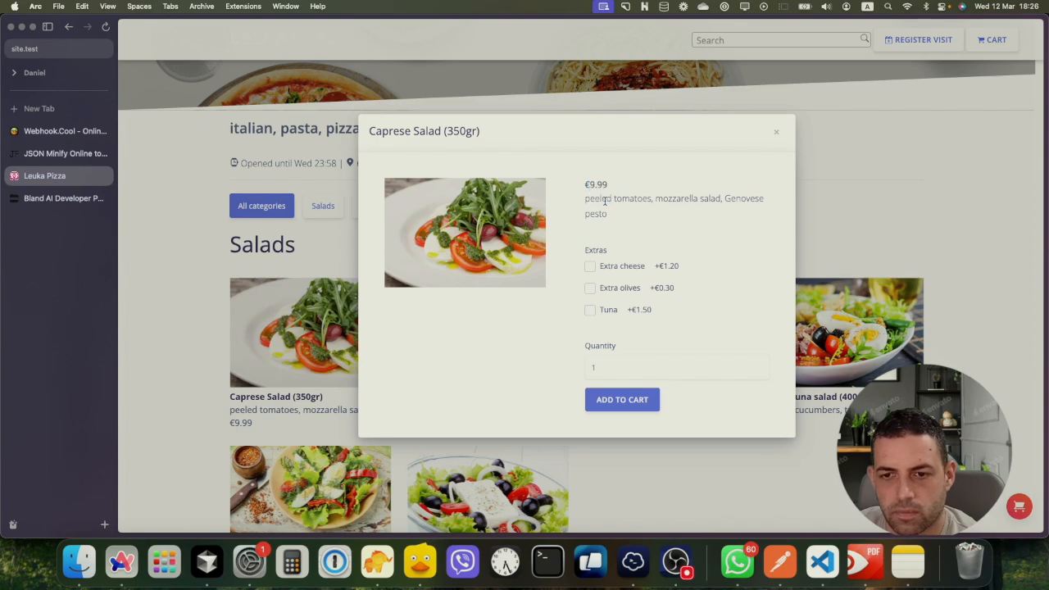
drag(662, 198, 737, 217)
click(664, 227)
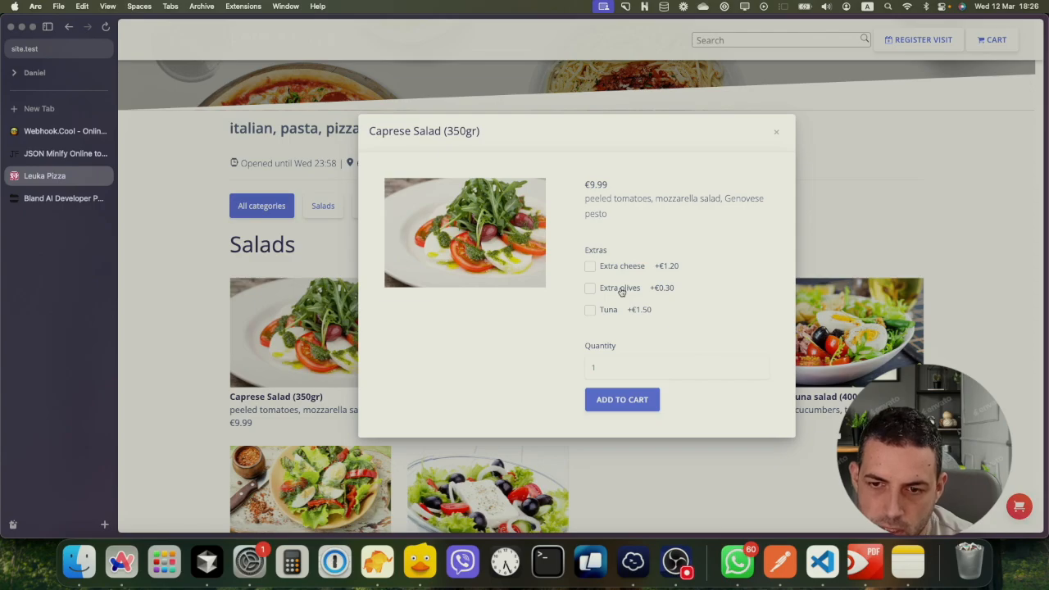
click(778, 136)
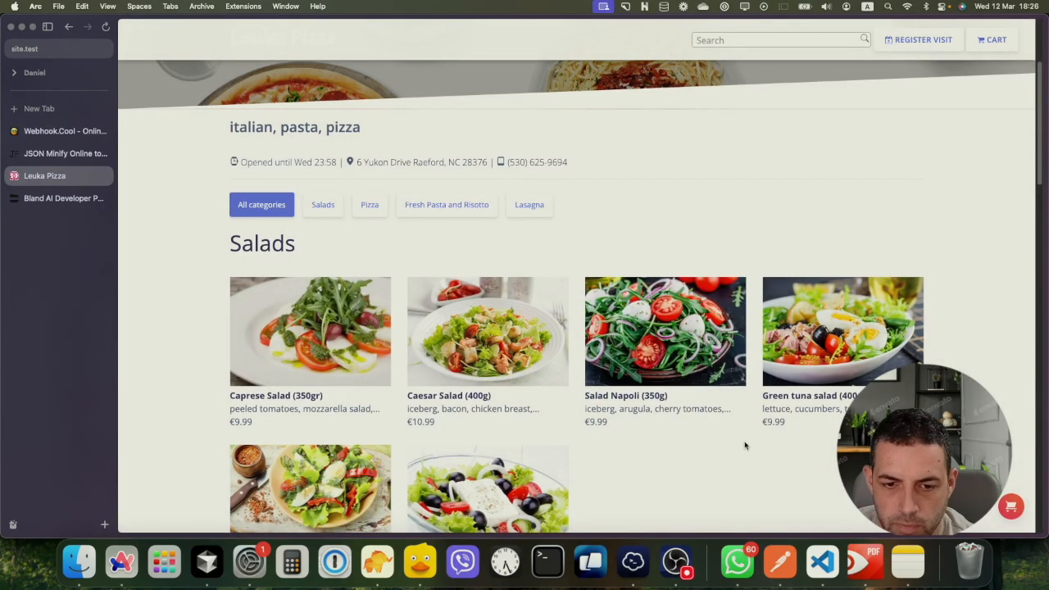
Scroll the menu and briefly view the Mozzarella Pizza details
scroll(729, 426, down, 5)
scroll(724, 415, down, 3)
scroll(753, 405, up, 1)
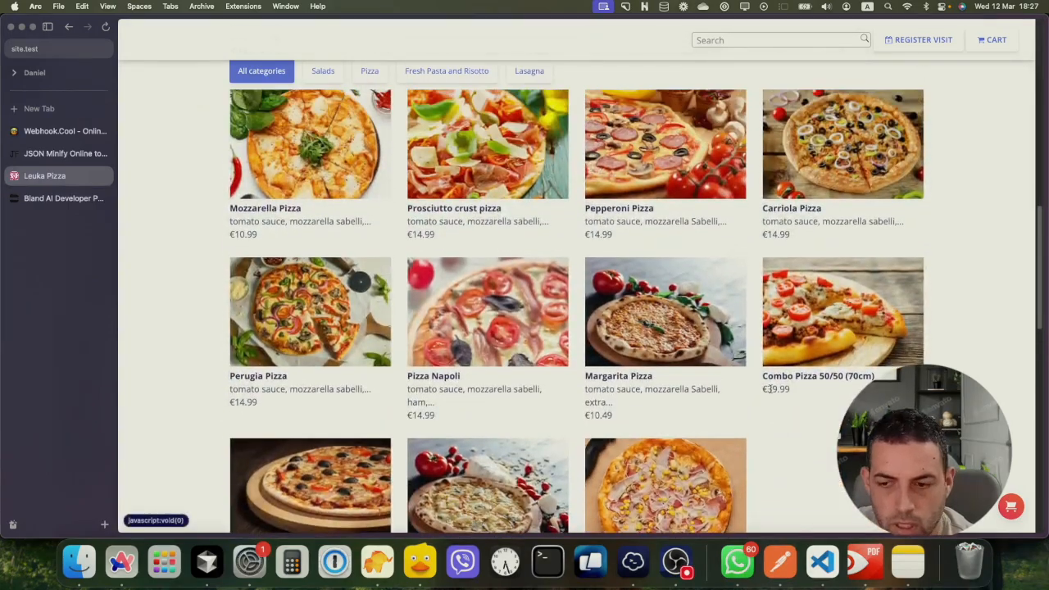
scroll(792, 393, down, 2)
scroll(381, 257, up, 4)
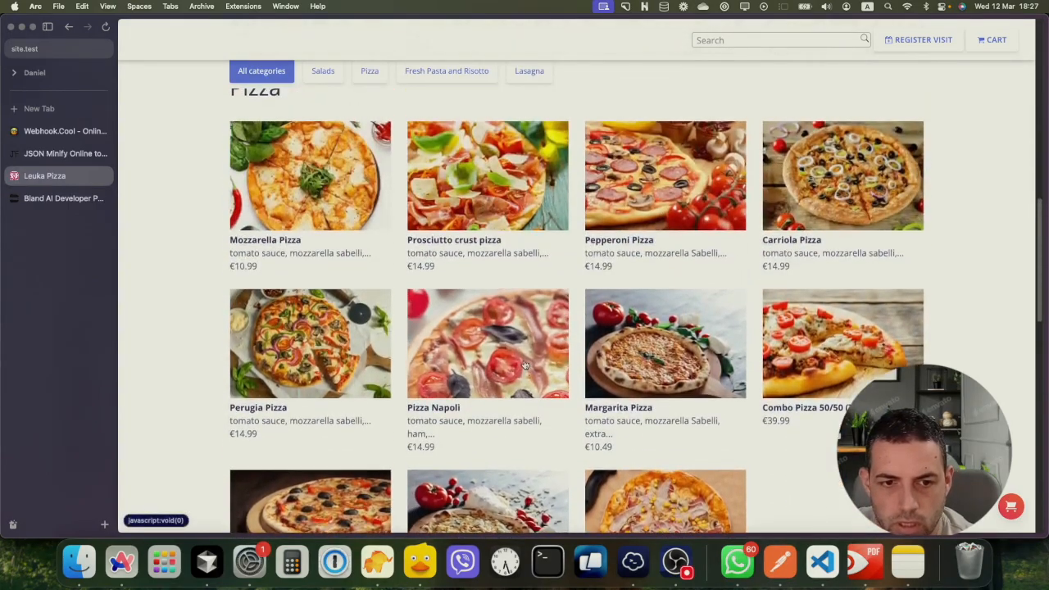
click(320, 212)
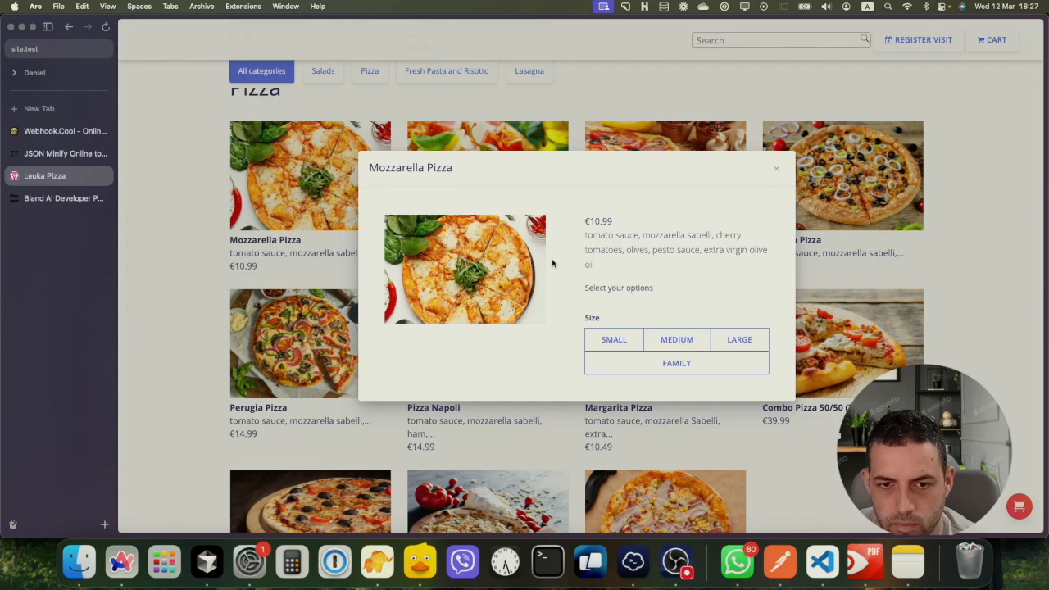
click(776, 169)
Add extra cheese to the Caprese Salad, bringing its price to €11.19
scroll(544, 168, up, 8)
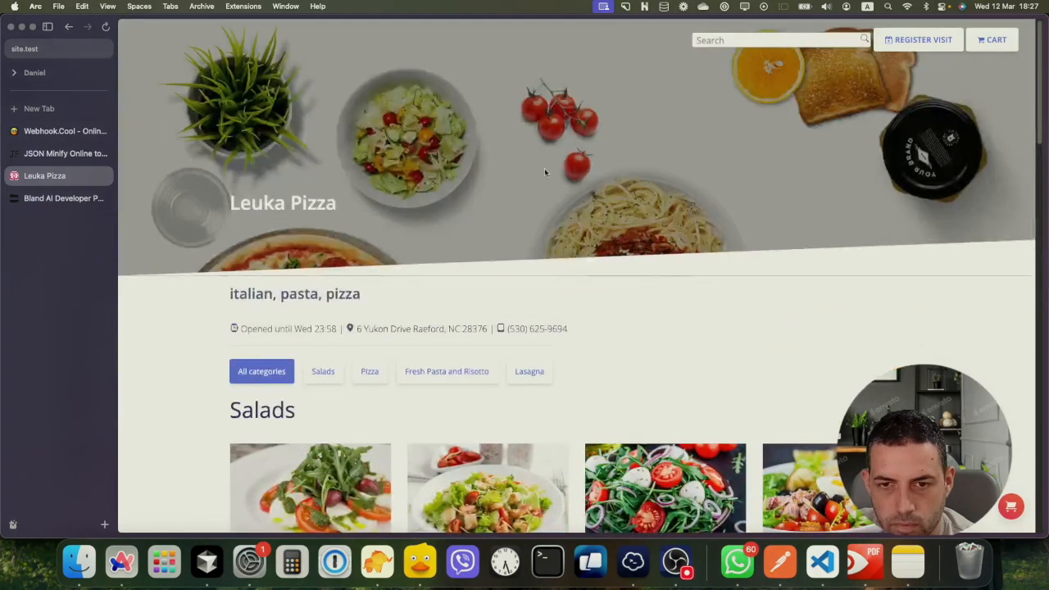
click(315, 483)
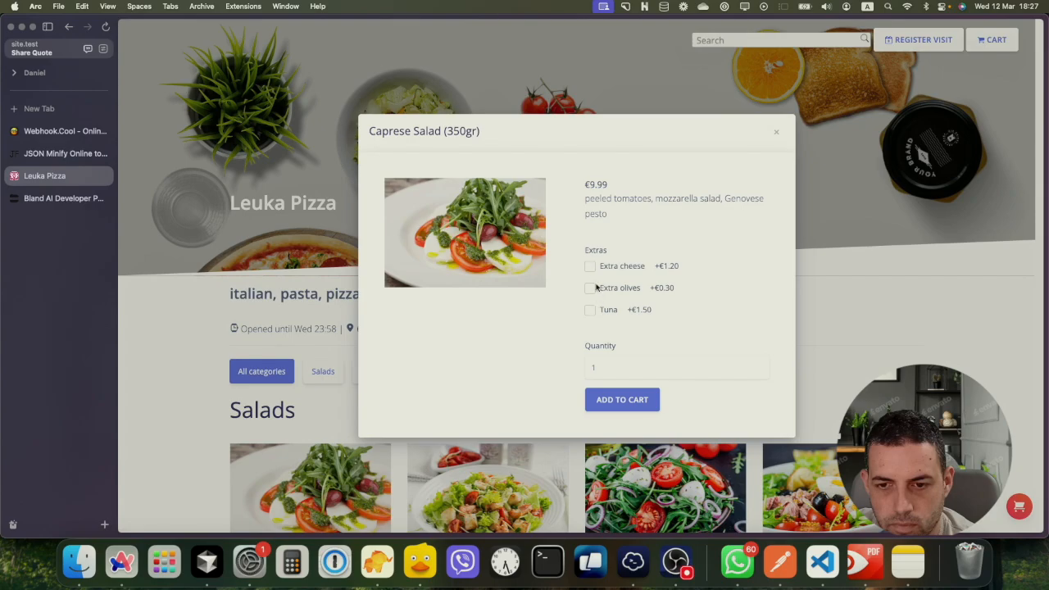
click(590, 265)
drag(582, 184, 622, 184)
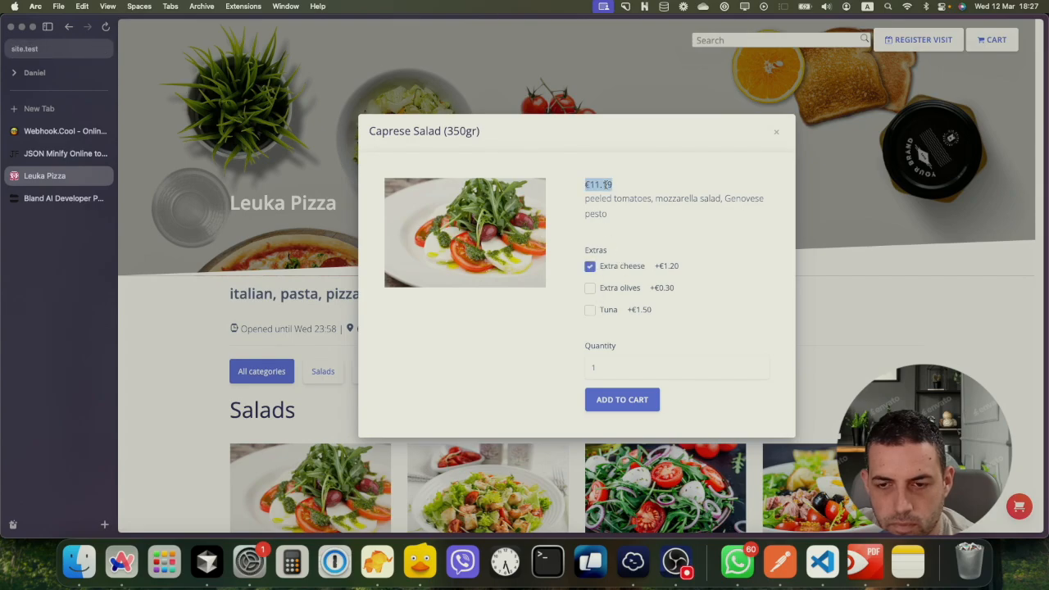
click(776, 132)
Scroll back to the Pizza section and open the Mozzarella Pizza's ordering options
scroll(680, 312, down, 5)
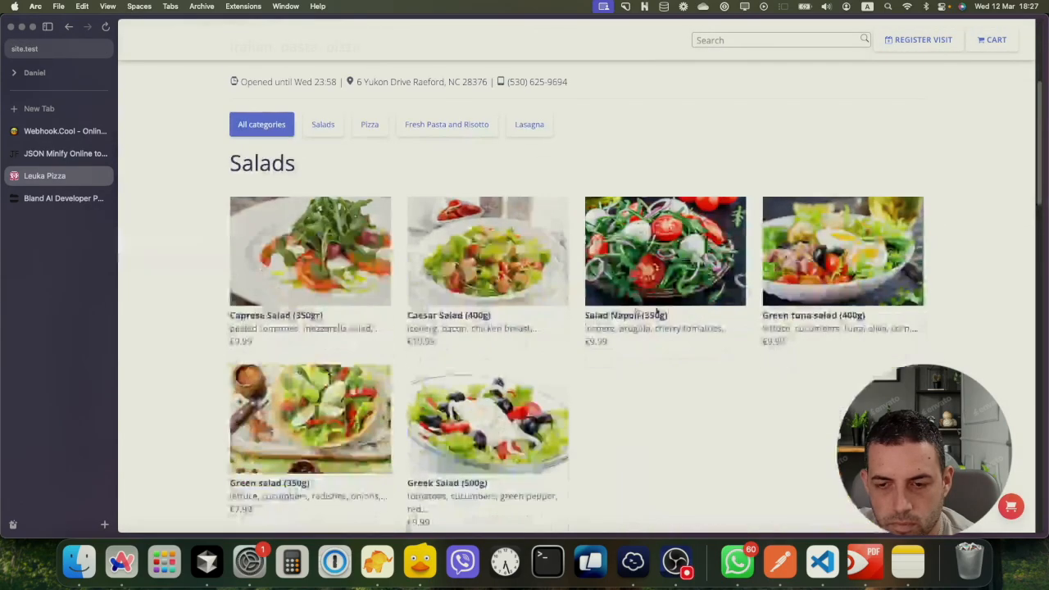
scroll(538, 327, down, 3)
scroll(537, 332, up, 1)
scroll(534, 344, down, 1)
scroll(531, 390, up, 1)
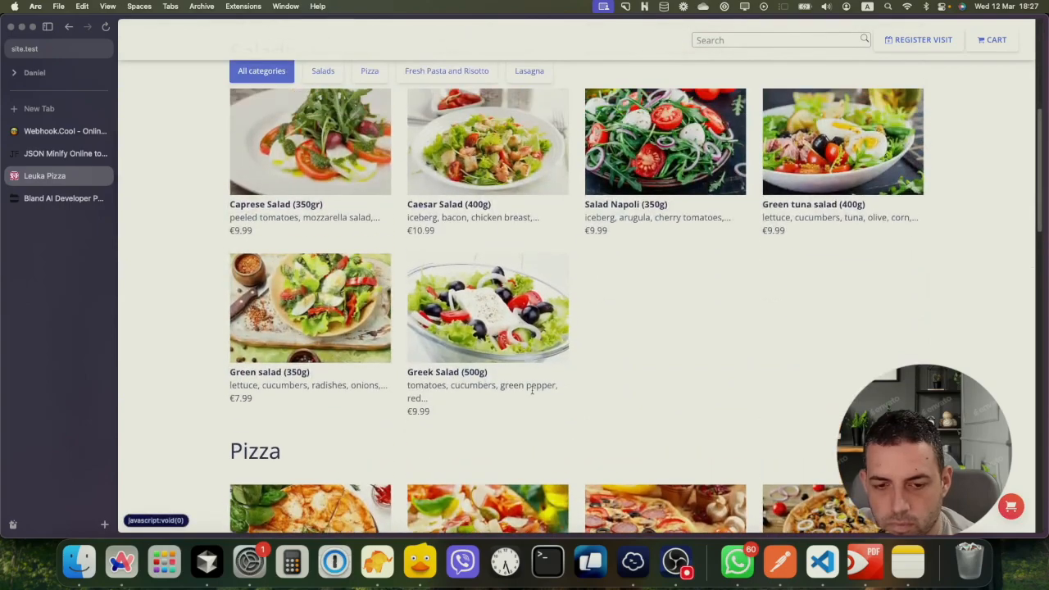
scroll(573, 369, up, 2)
scroll(631, 354, up, 3)
scroll(488, 357, down, 3)
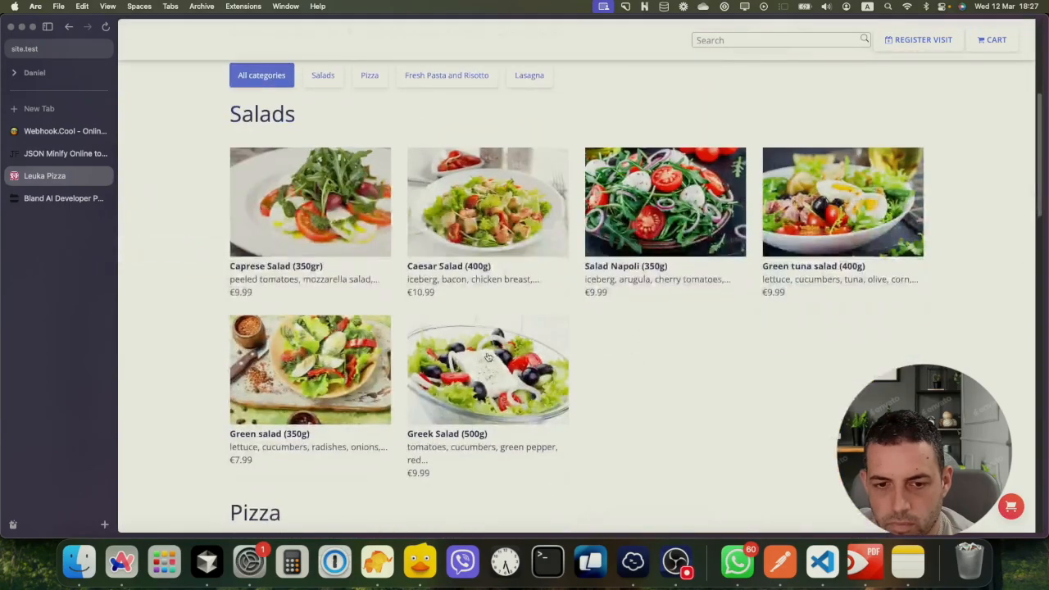
scroll(488, 357, down, 6)
scroll(440, 349, up, 2)
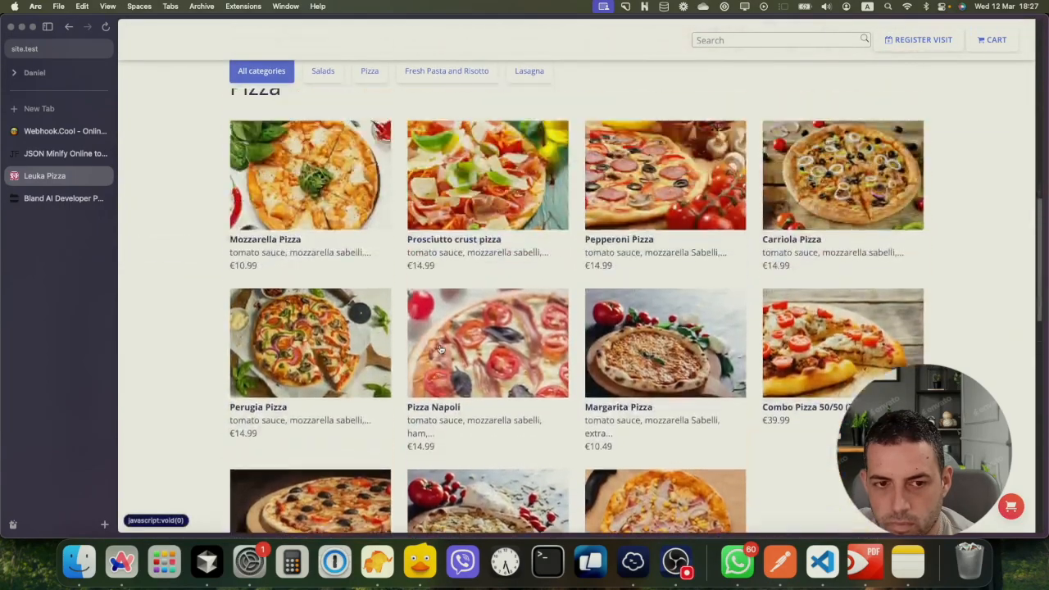
click(352, 196)
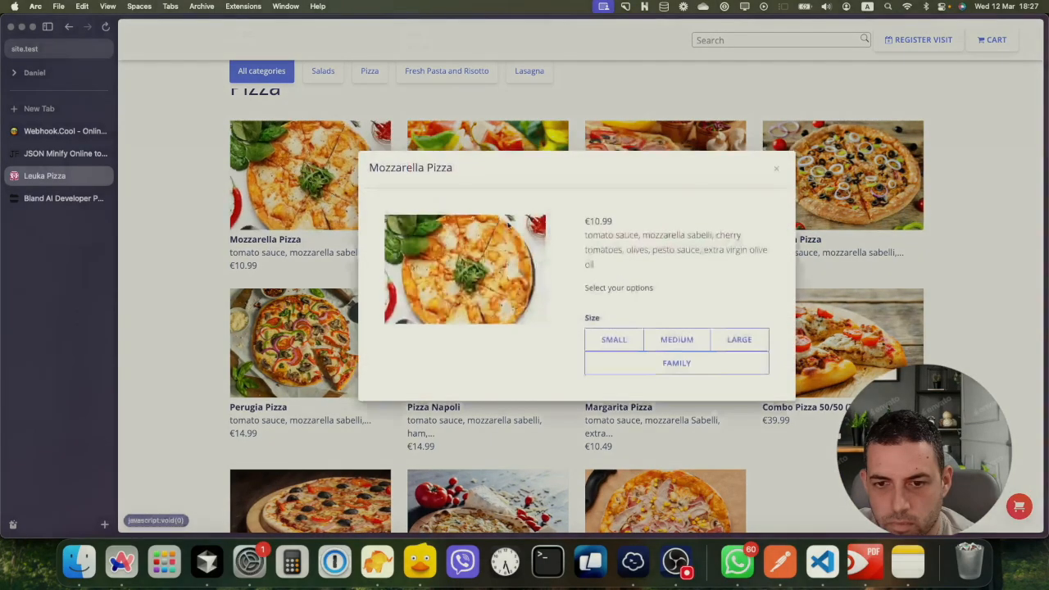
Configure two large, thin-crust Mozzarella Pizzas with mushroom
click(616, 338)
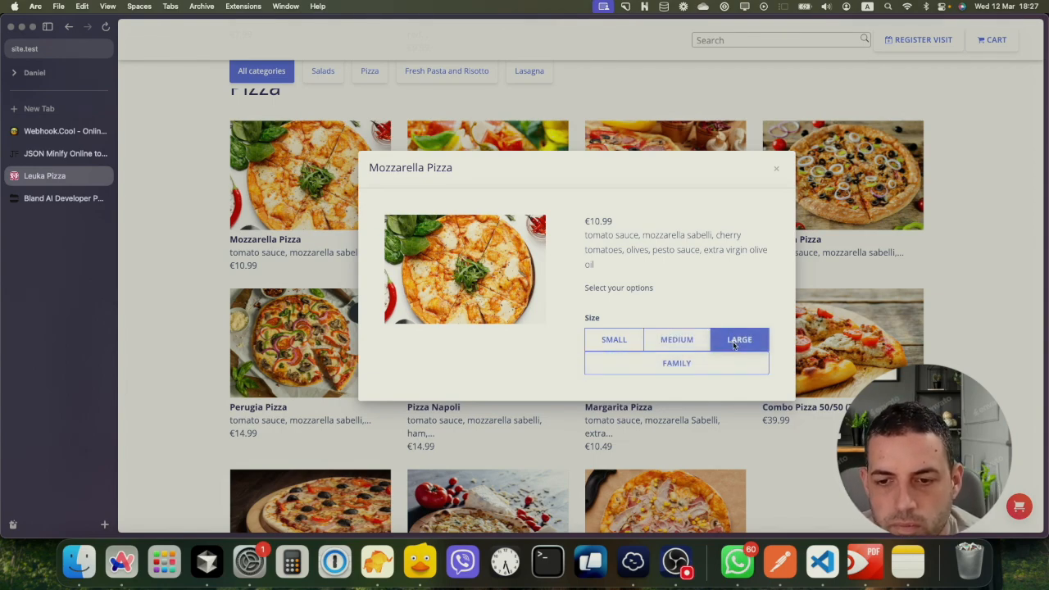
click(734, 344)
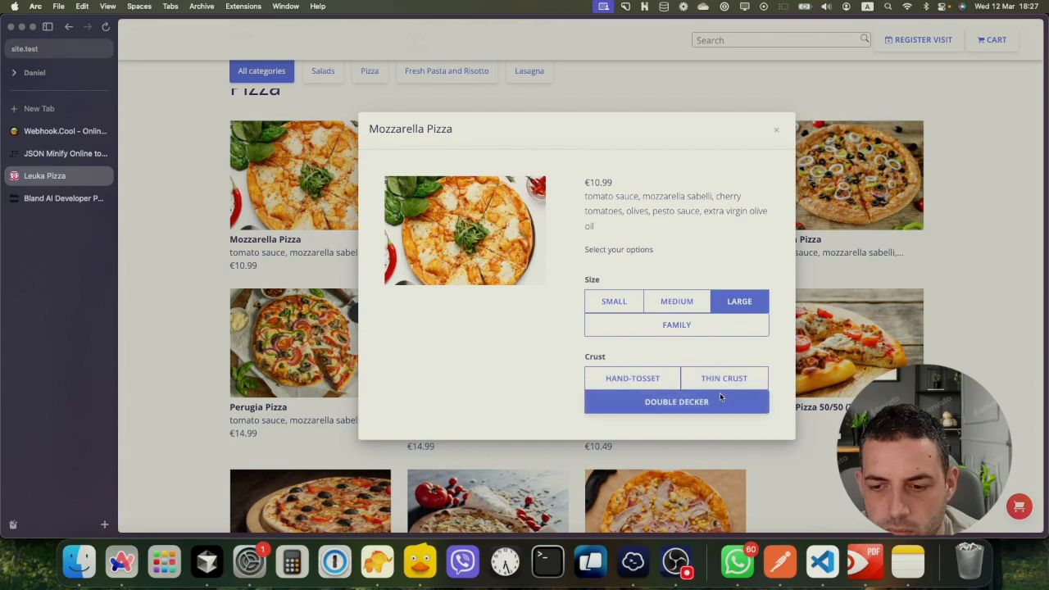
click(721, 379)
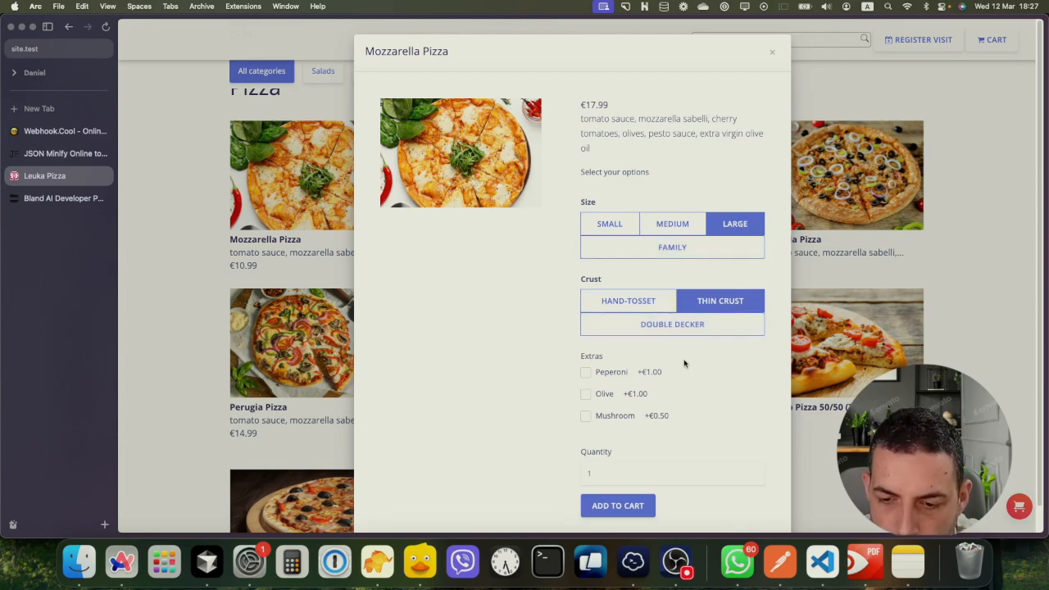
click(585, 417)
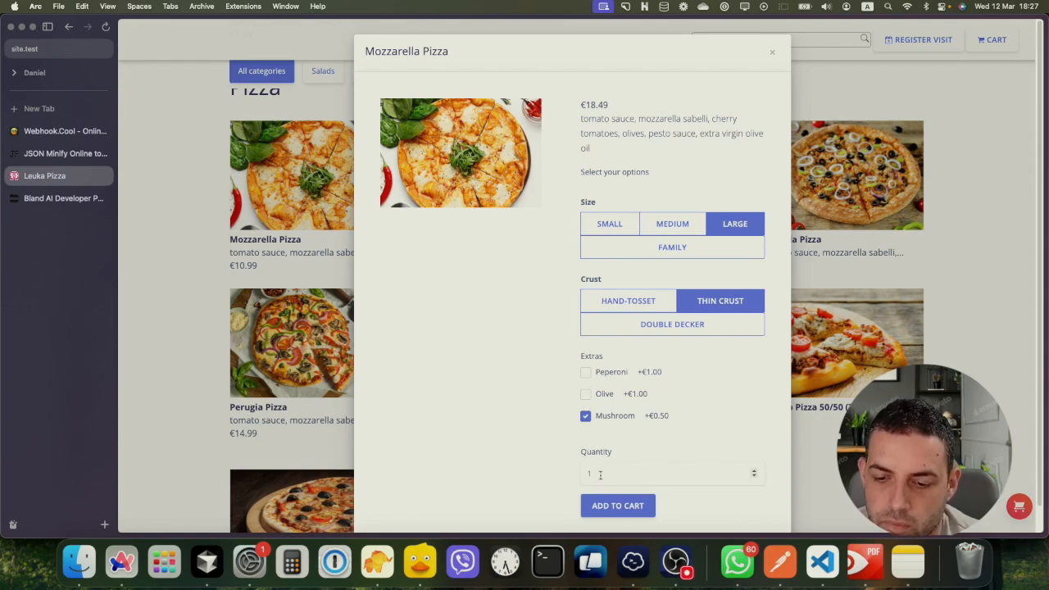
click(752, 469)
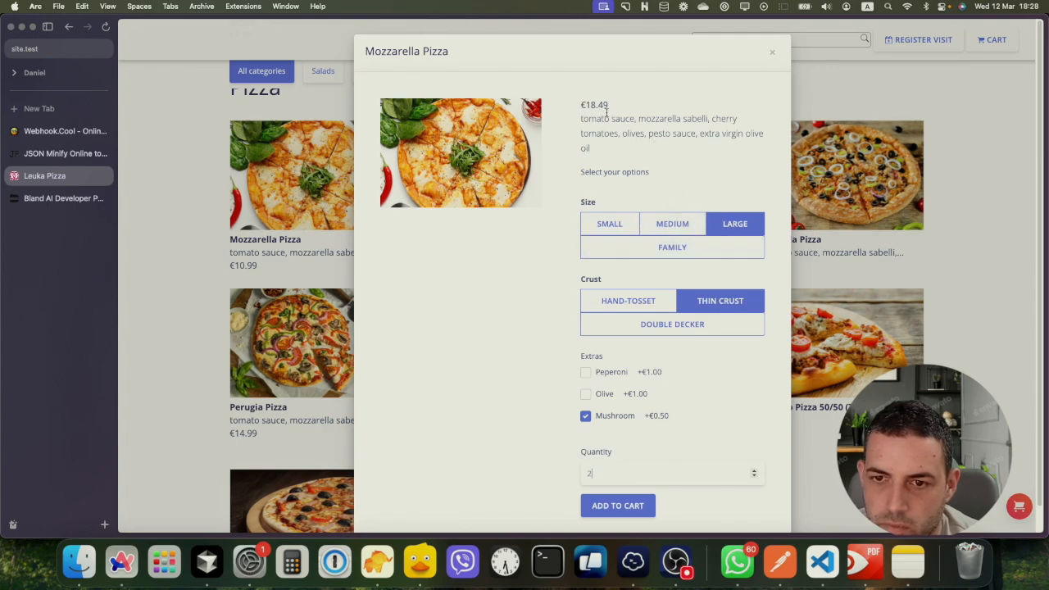
Confirm the €18.49 price by toggling mushroom off and on, then close without adding
drag(583, 104, 598, 112)
click(585, 416)
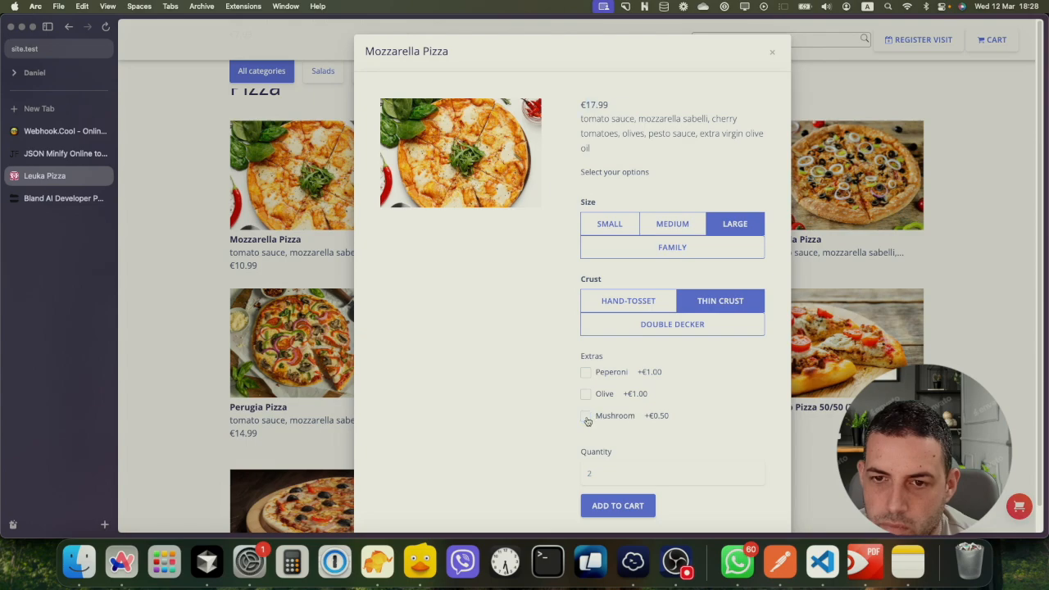
click(585, 416)
drag(584, 105, 614, 107)
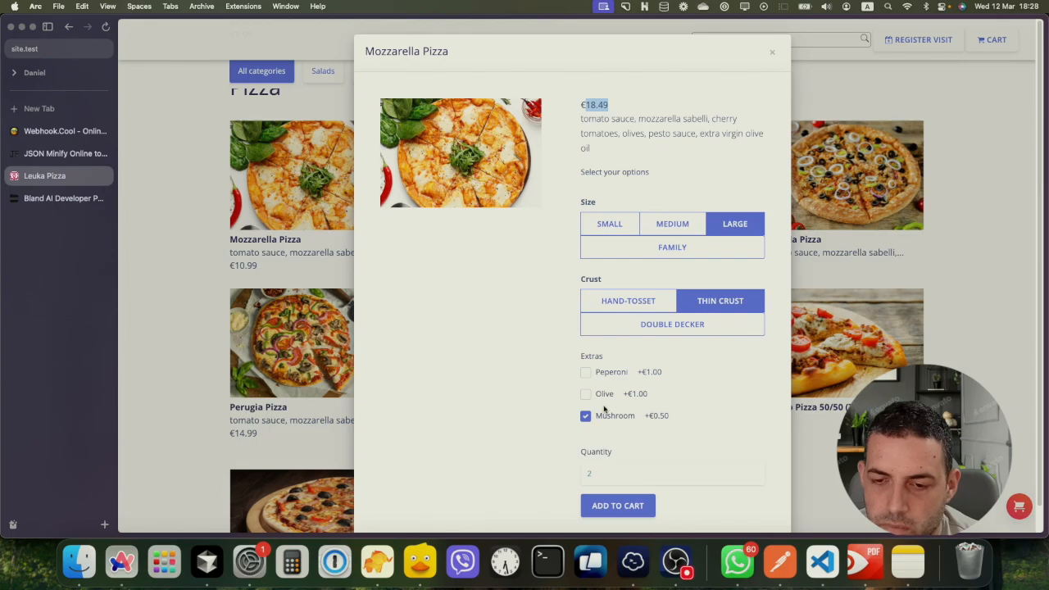
scroll(611, 419, down, 1)
click(824, 425)
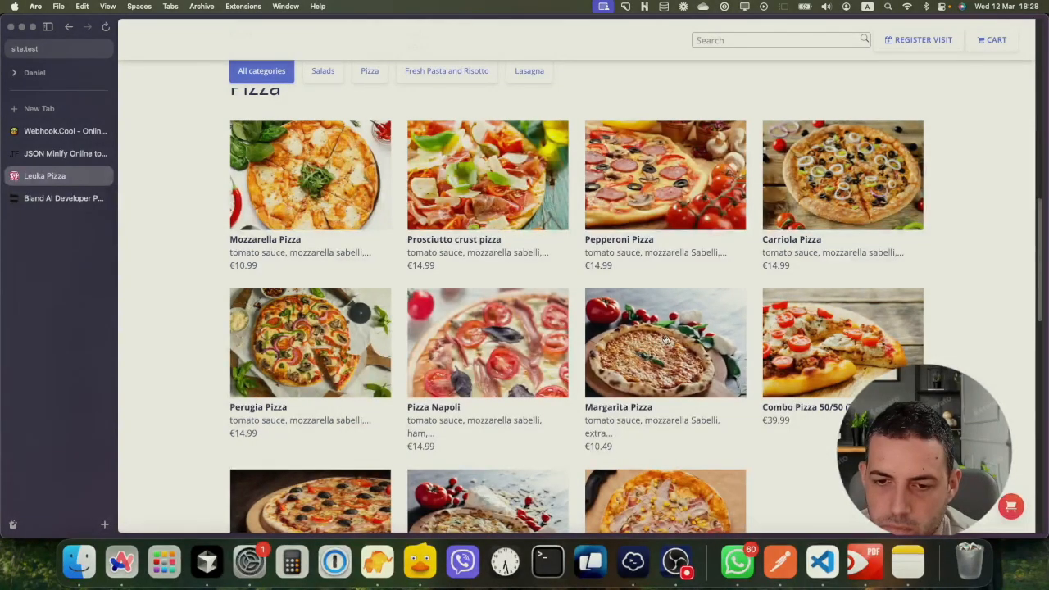
Scroll the Leuka Pizza menu down to Lasagna, then switch to the JSON Minify menu data
scroll(680, 332, down, 3)
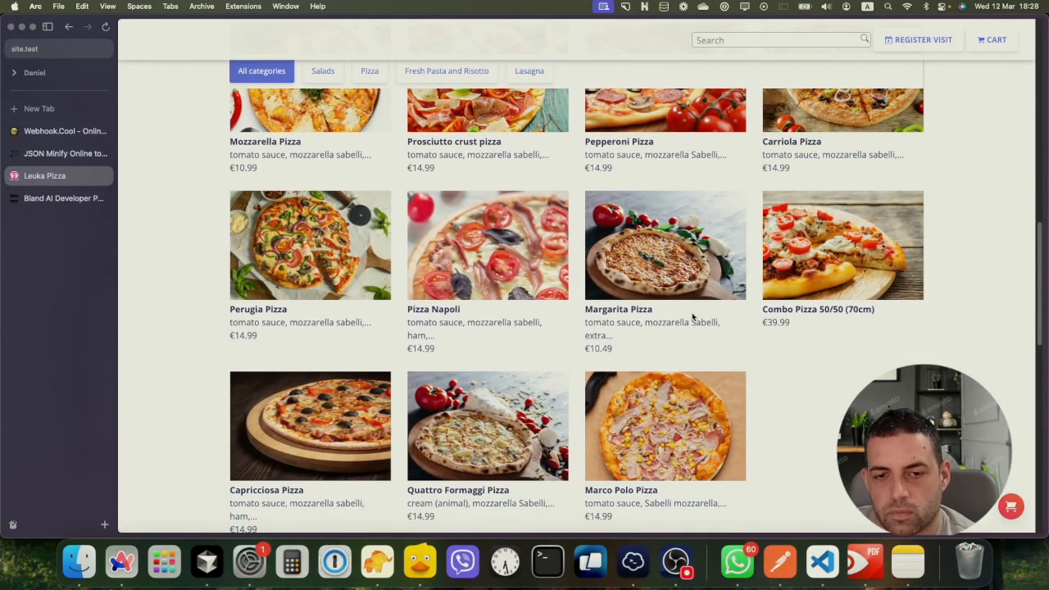
scroll(693, 324, up, 8)
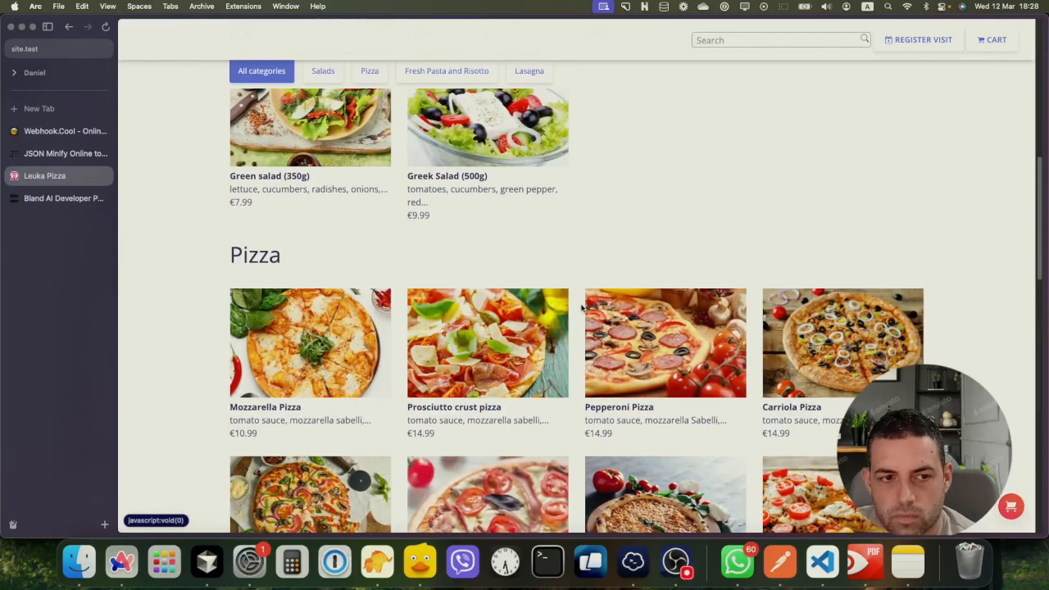
scroll(635, 320, up, 5)
scroll(628, 306, up, 10)
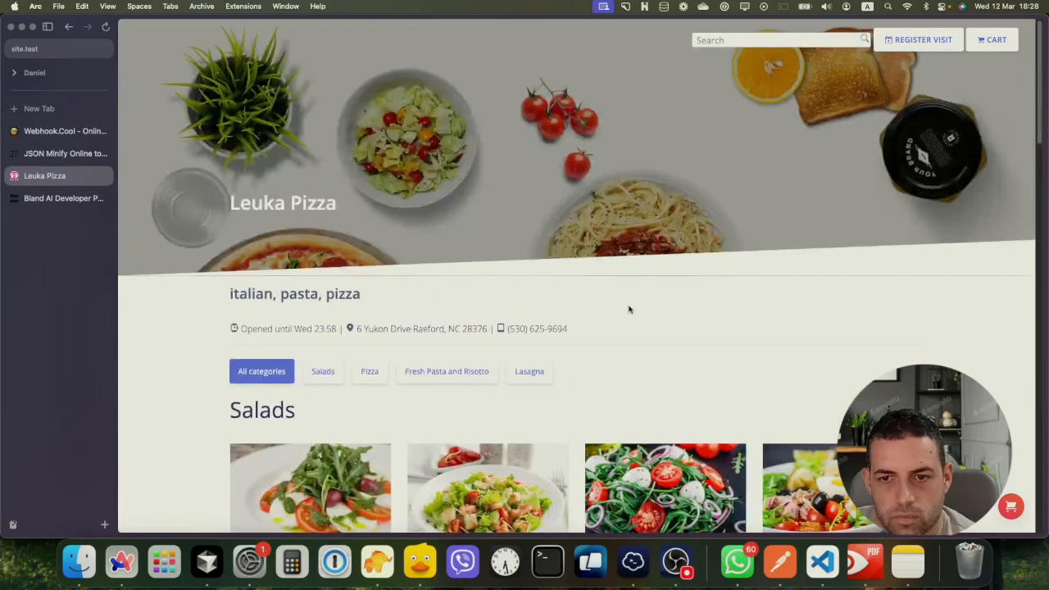
scroll(627, 307, down, 18)
scroll(631, 313, down, 20)
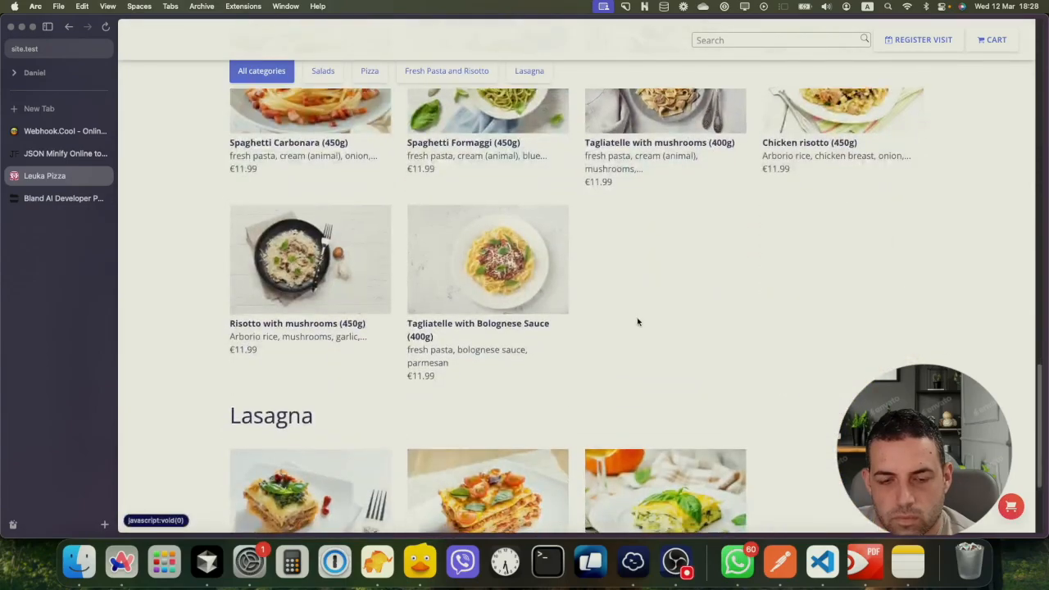
scroll(637, 319, down, 5)
scroll(713, 278, up, 7)
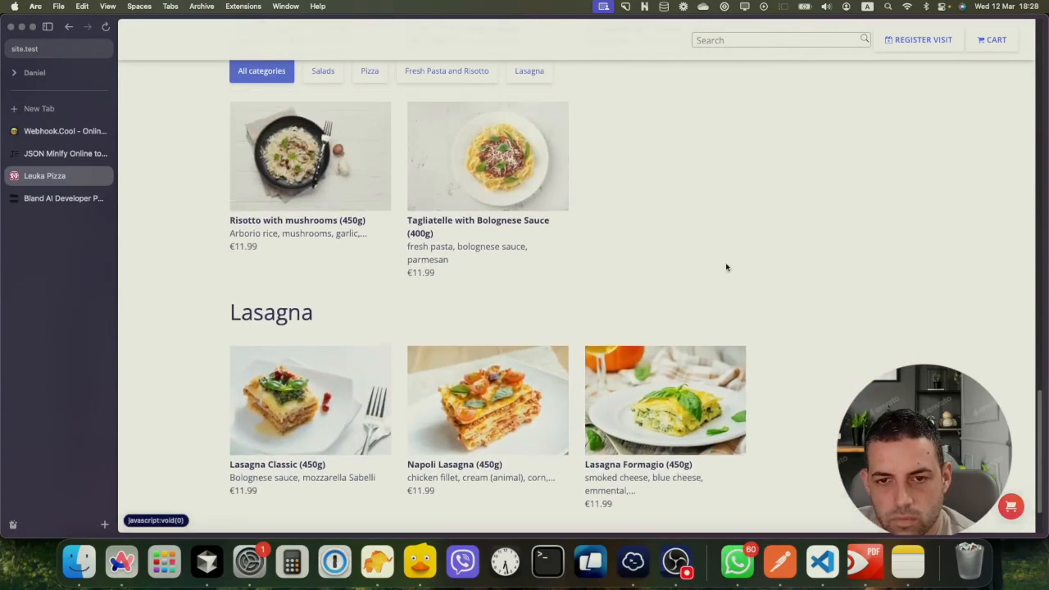
scroll(739, 293, up, 6)
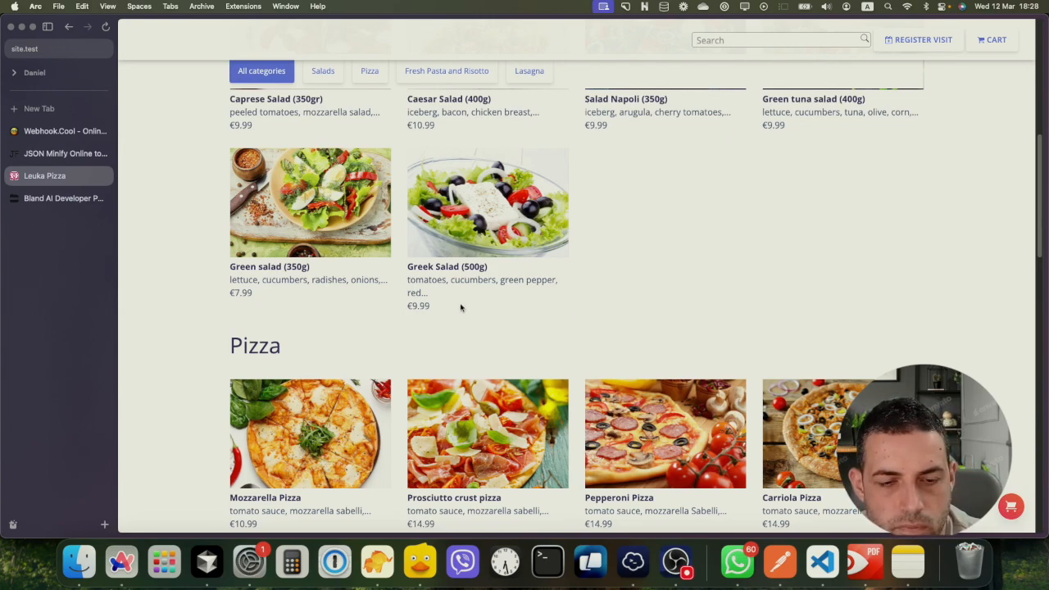
click(57, 153)
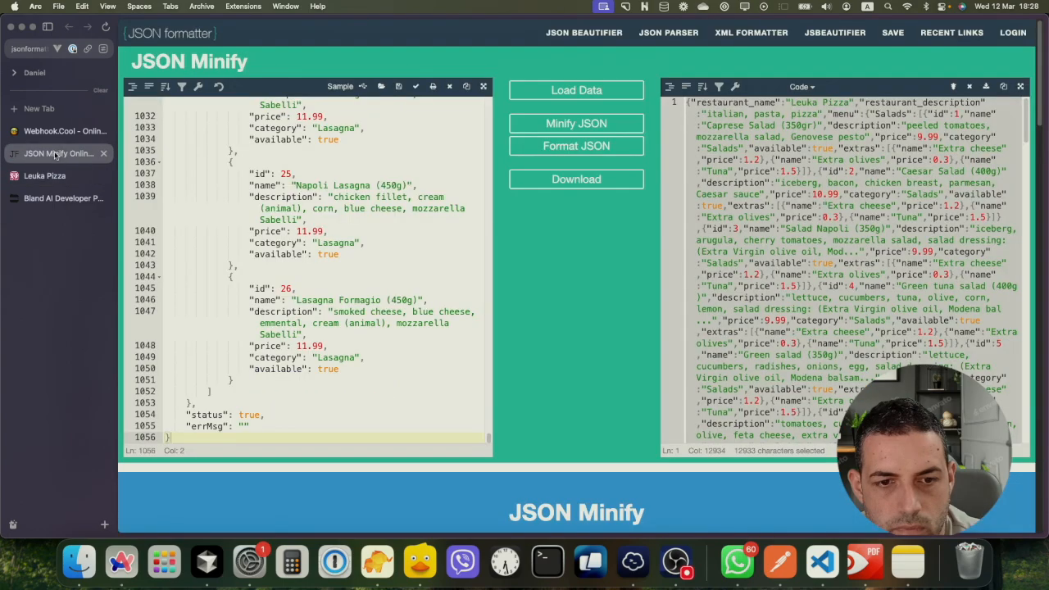
Check the newest Bland POST body in Webhook.Cool, then return to the Bland AI pathway
click(53, 131)
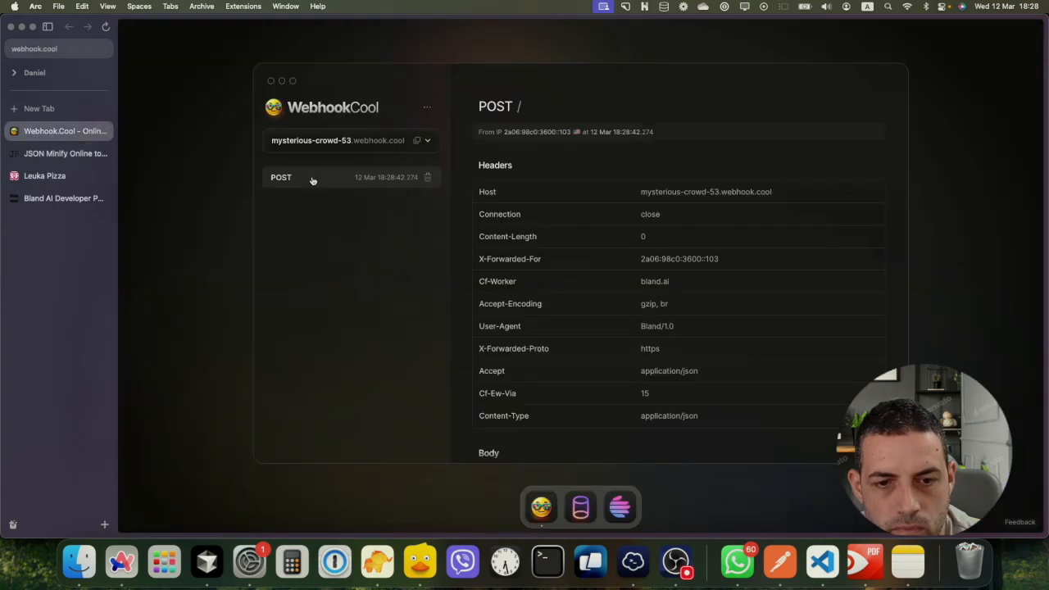
scroll(630, 252, down, 2)
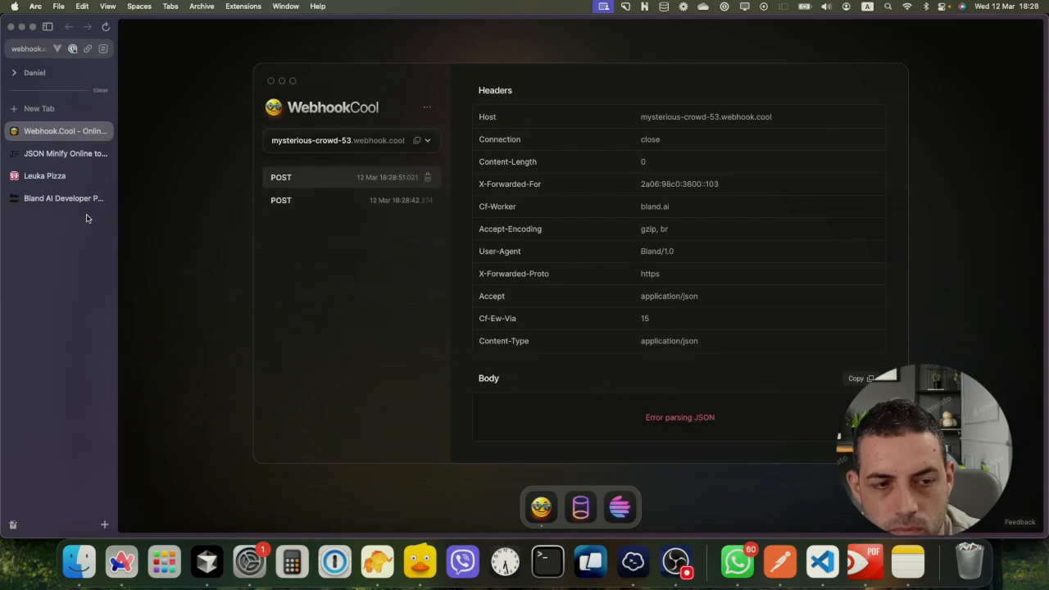
click(54, 199)
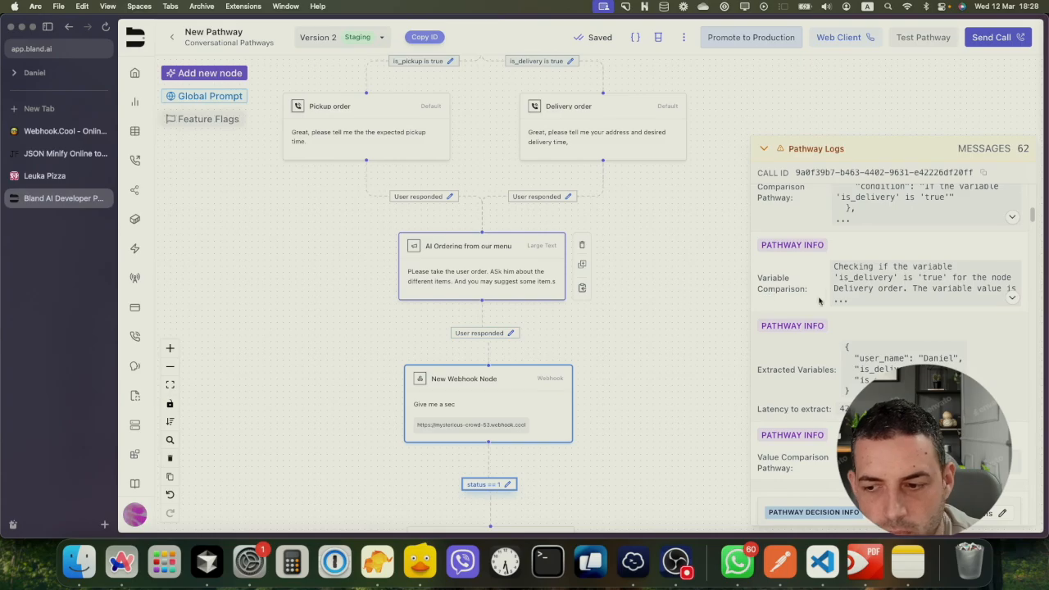
Scroll the Pathway Logs to the Webhook Response Data entry showing 200 OK
scroll(894, 297, down, 20)
scroll(928, 344, down, 15)
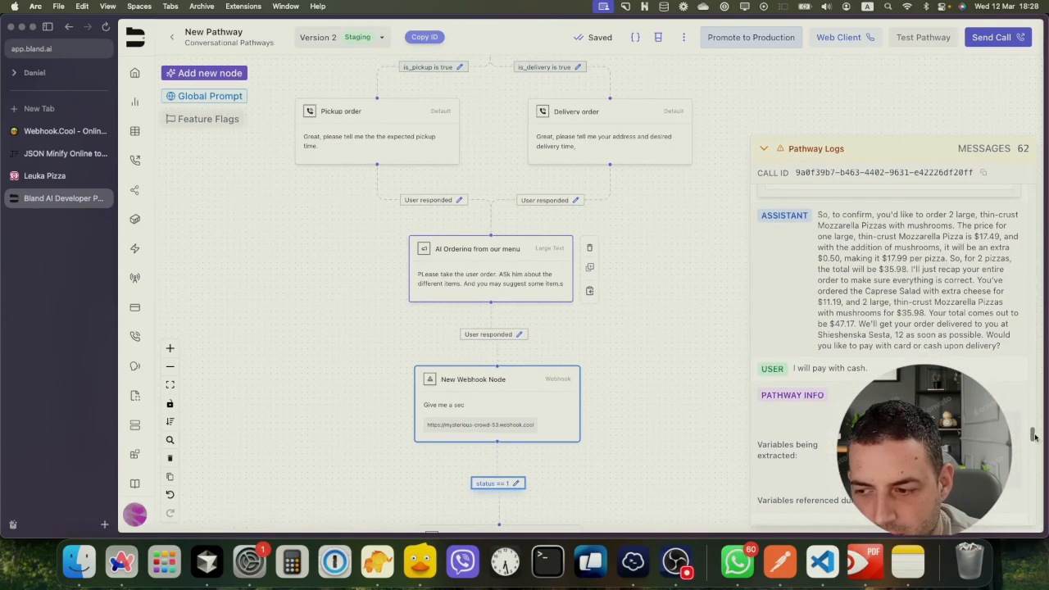
drag(1034, 434, 1044, 518)
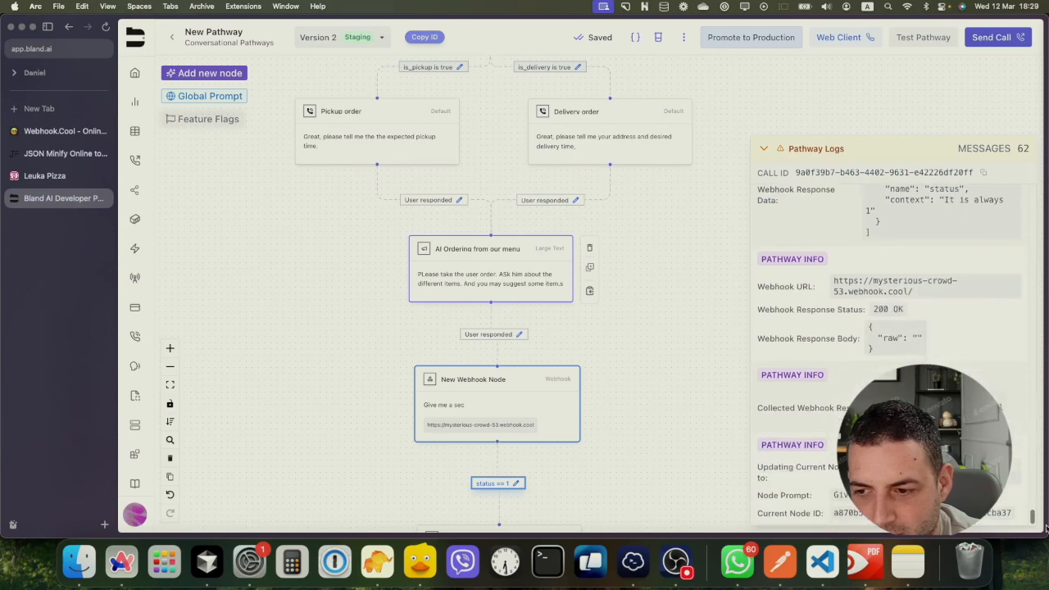
scroll(962, 348, up, 2)
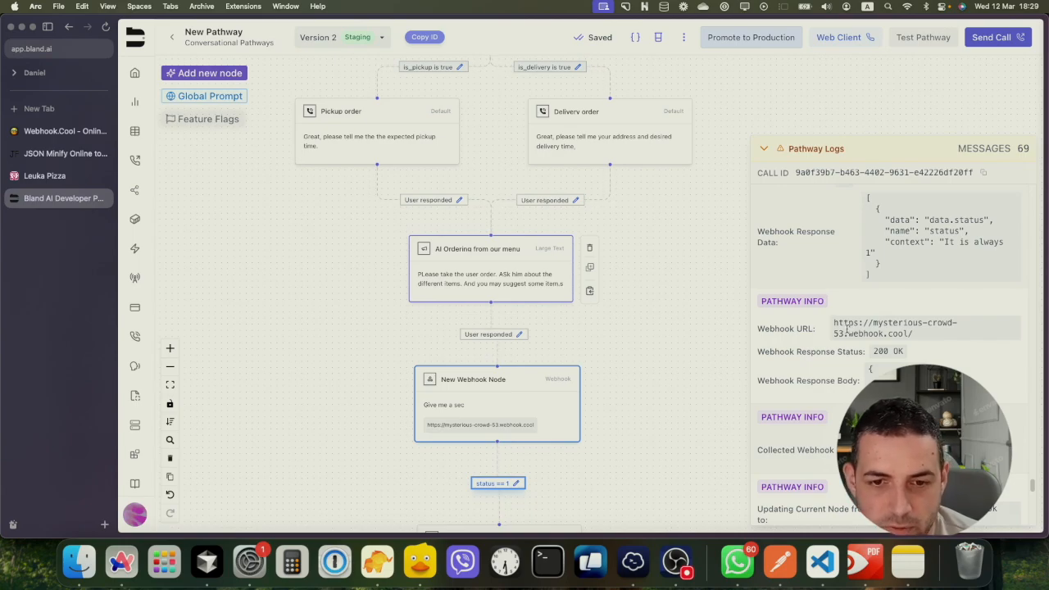
click(472, 267)
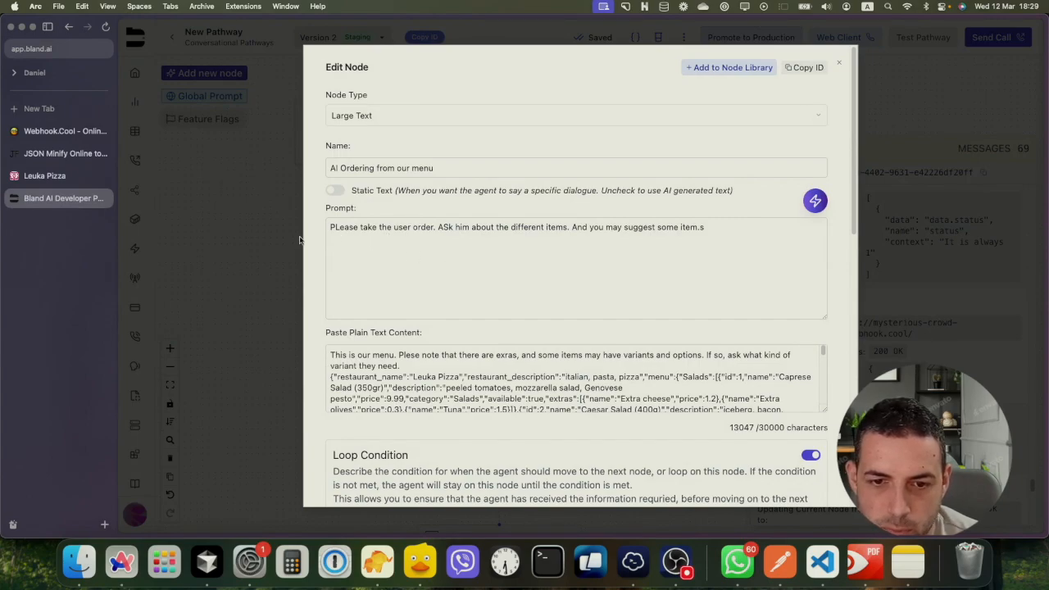
click(266, 248)
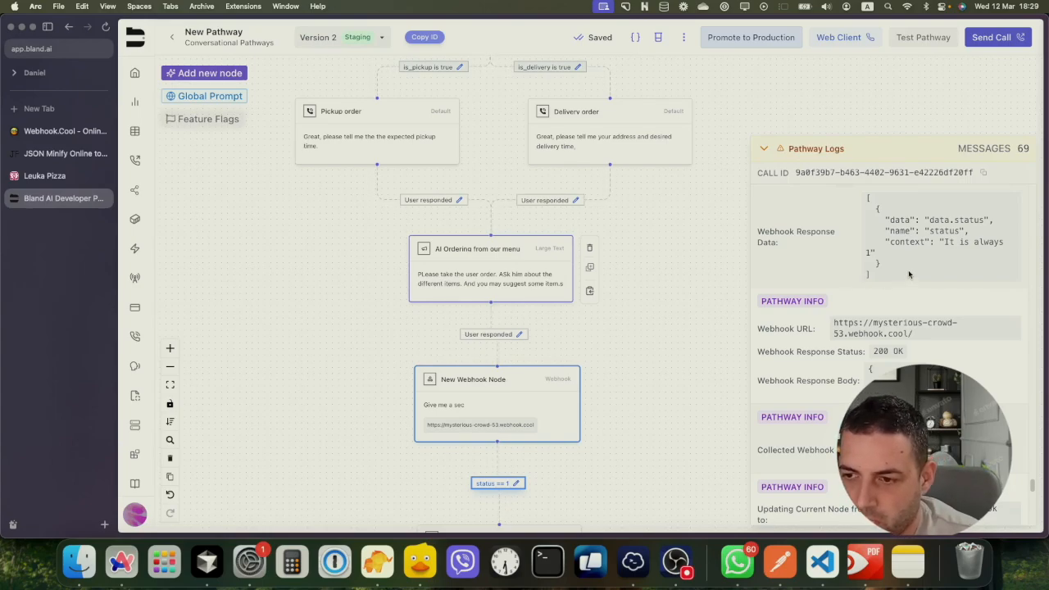
Select the New Webhook Node, then expand the logged webhook body and highlight the delivery address and ordered items
scroll(906, 279, down, 1)
click(506, 388)
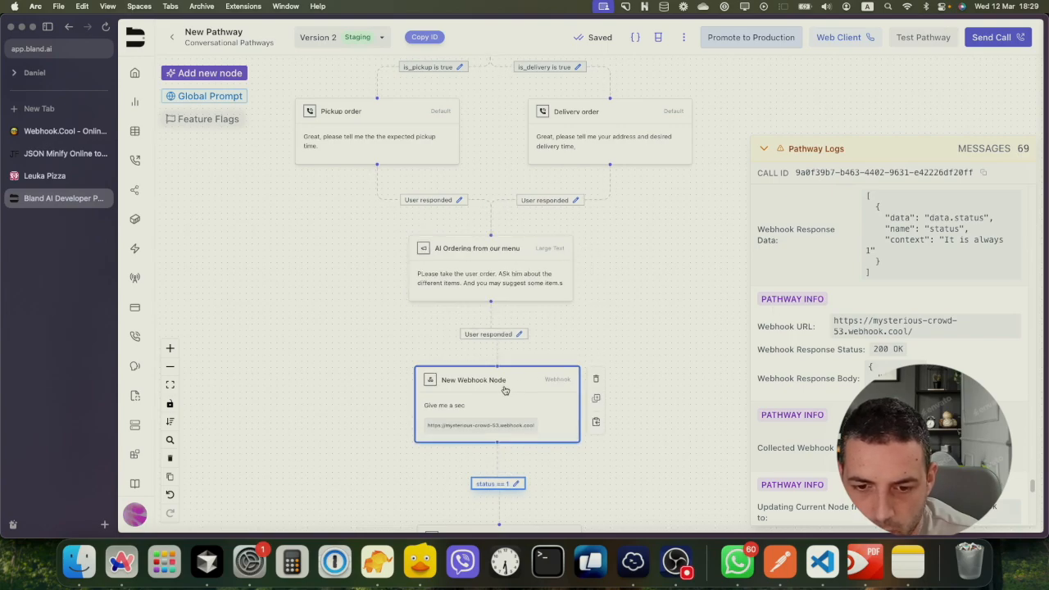
scroll(914, 262, up, 1)
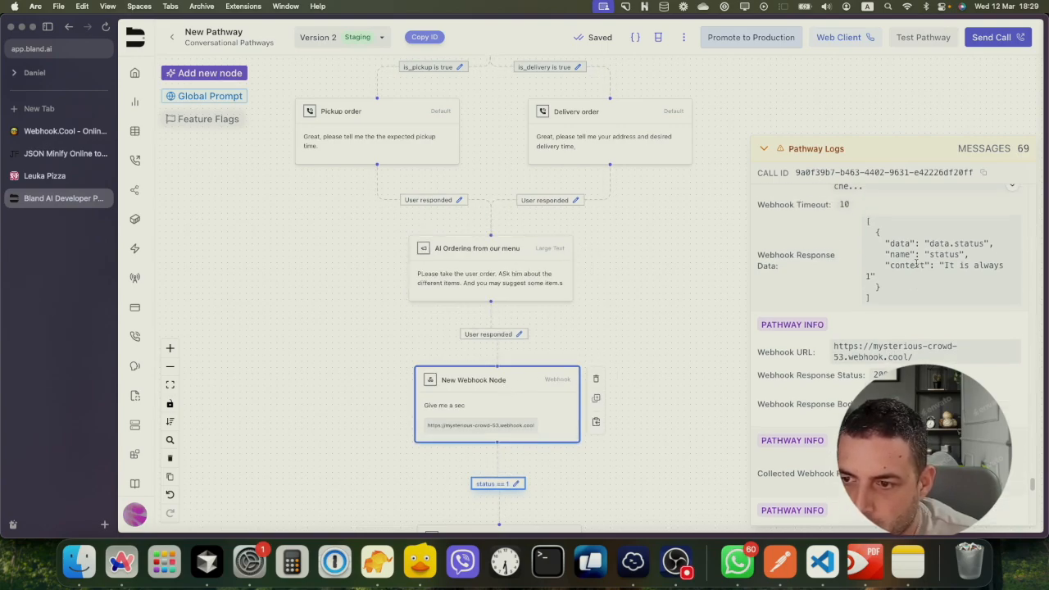
scroll(928, 261, up, 1)
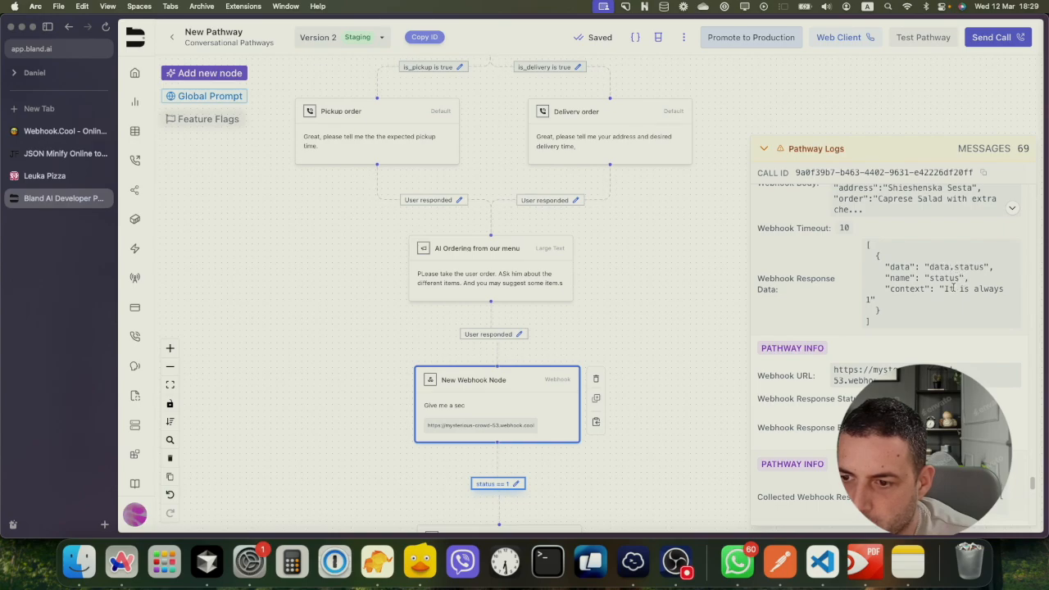
scroll(950, 283, up, 1)
scroll(941, 286, up, 1)
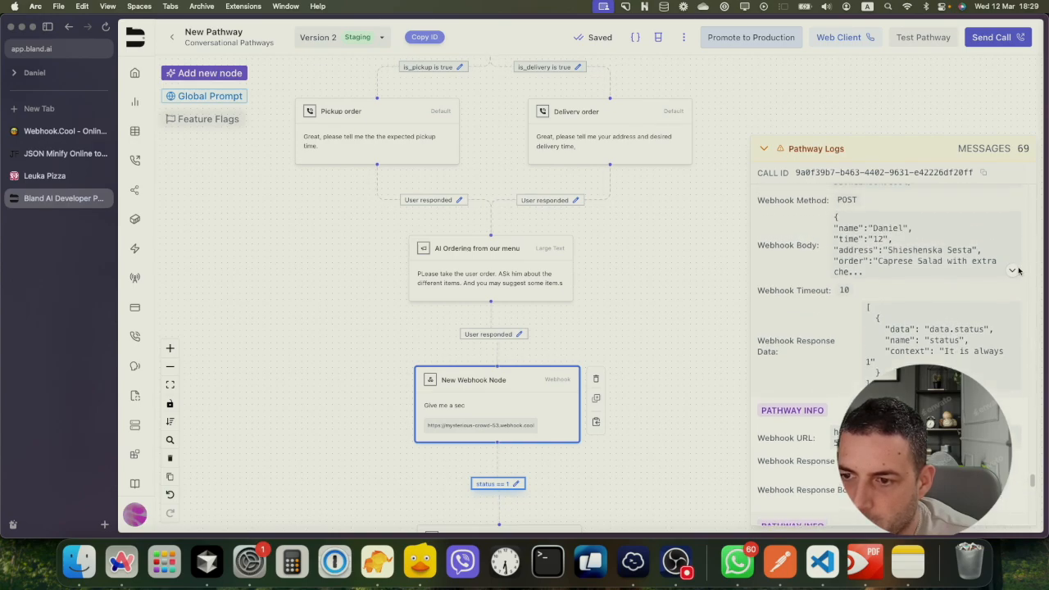
click(1012, 266)
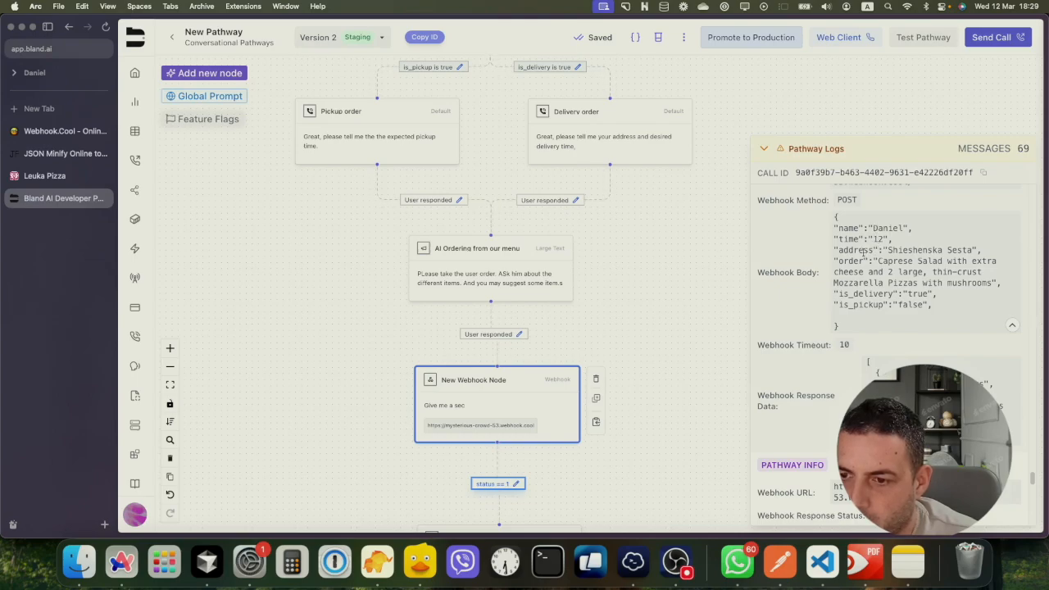
drag(886, 250, 975, 250)
click(901, 260)
drag(893, 260, 847, 294)
Expand the full webhook body JSON in the logs and highlight the customer name
scroll(861, 286, up, 1)
scroll(862, 286, down, 4)
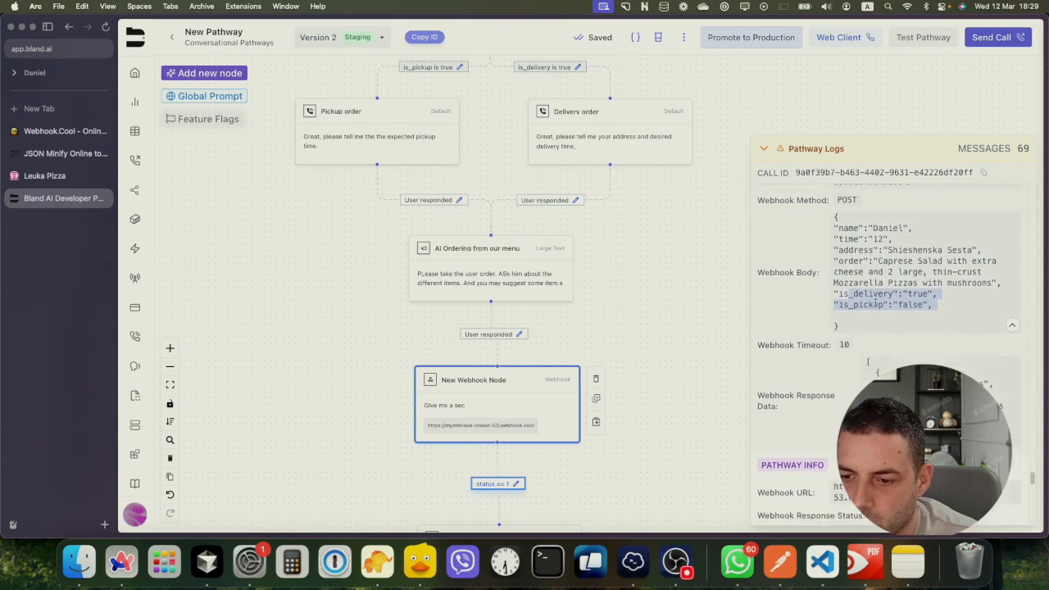
scroll(871, 315, down, 4)
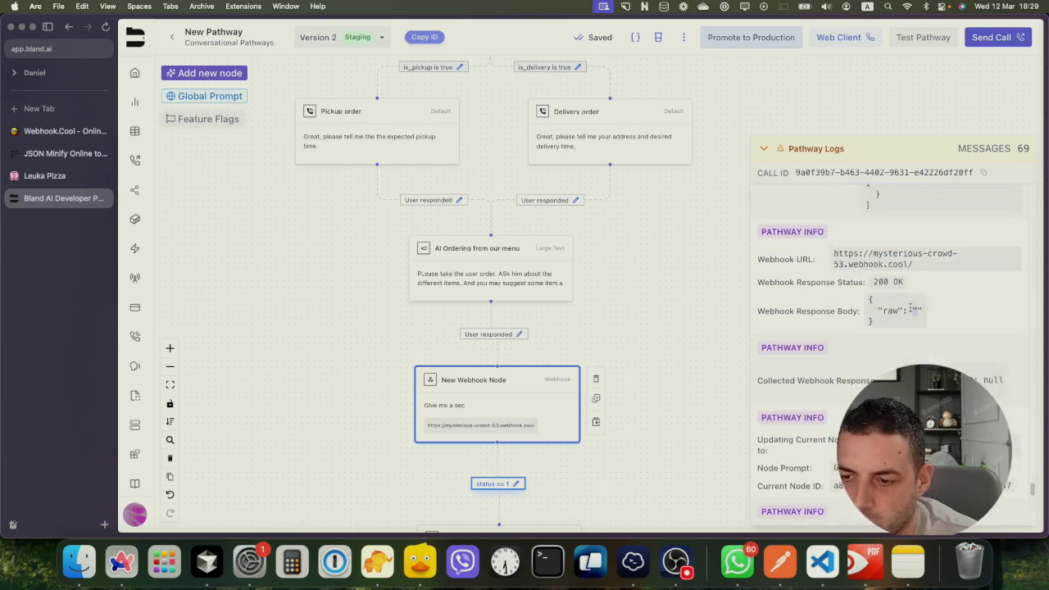
scroll(911, 308, down, 3)
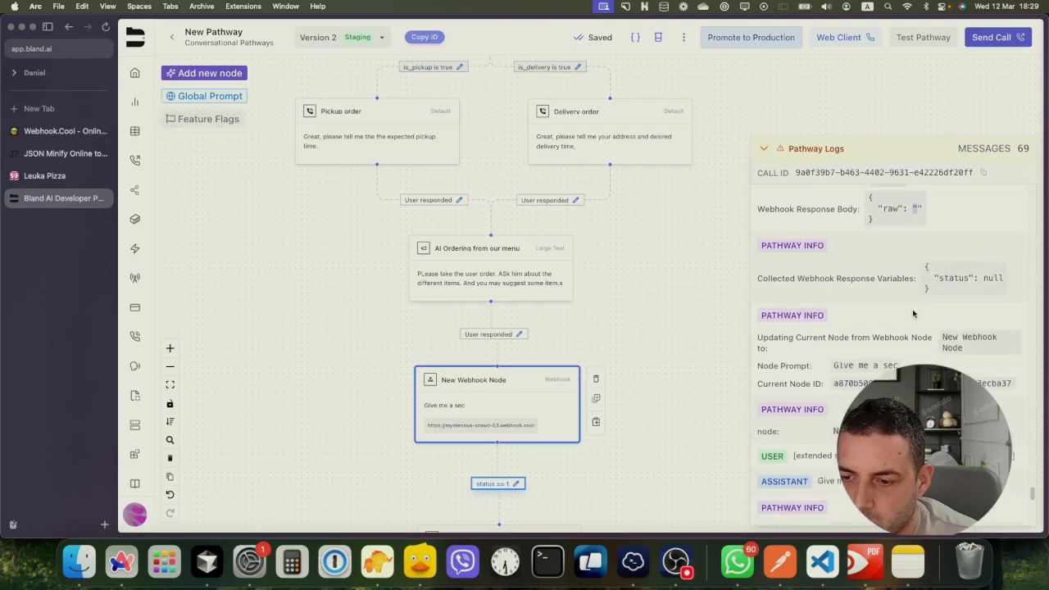
scroll(913, 314, down, 6)
scroll(912, 314, up, 4)
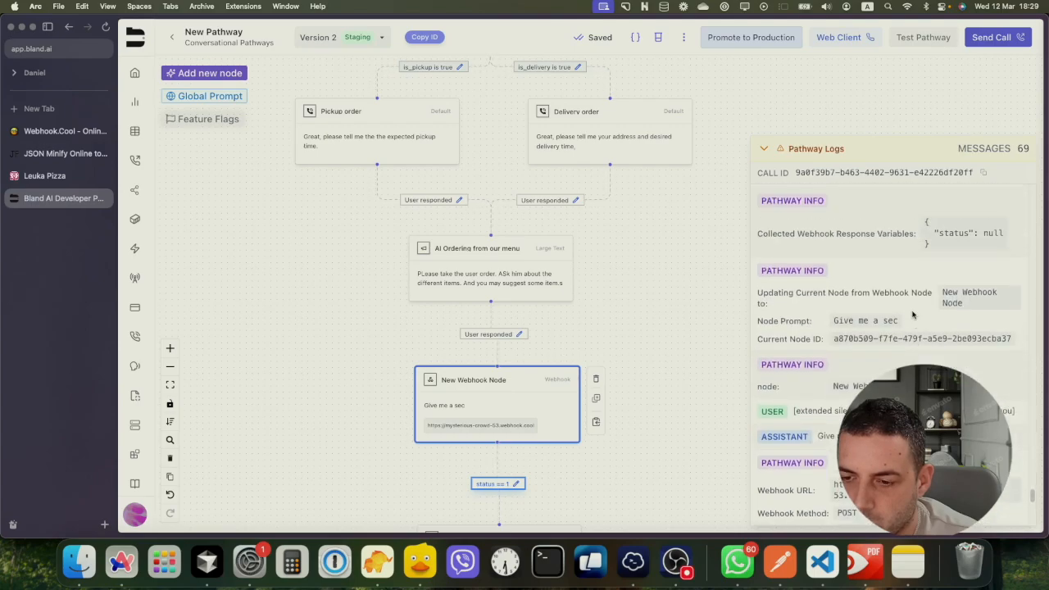
scroll(911, 314, down, 4)
scroll(912, 315, up, 8)
scroll(912, 314, down, 2)
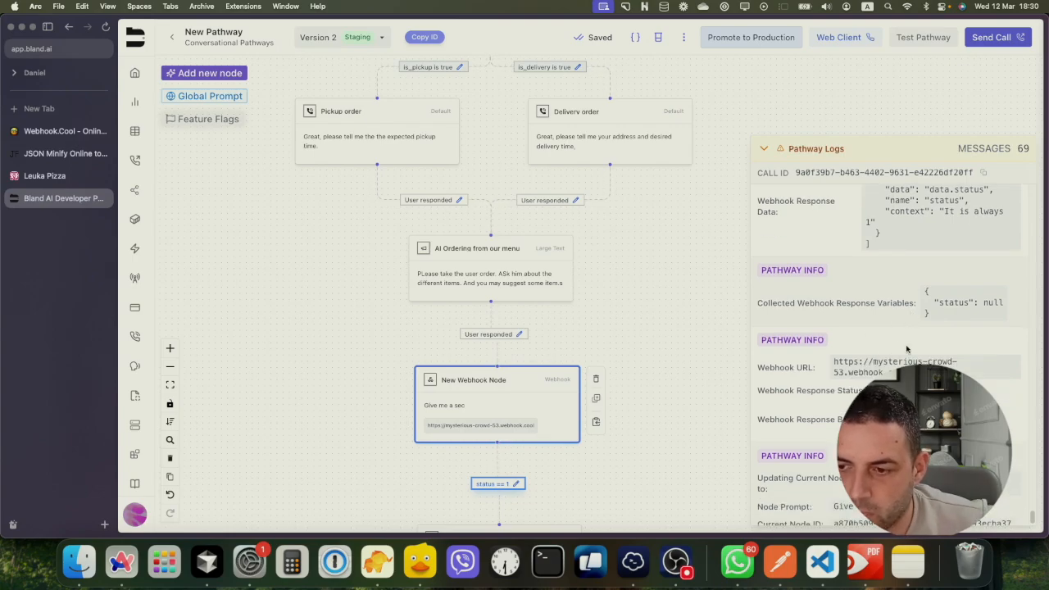
scroll(917, 310, up, 7)
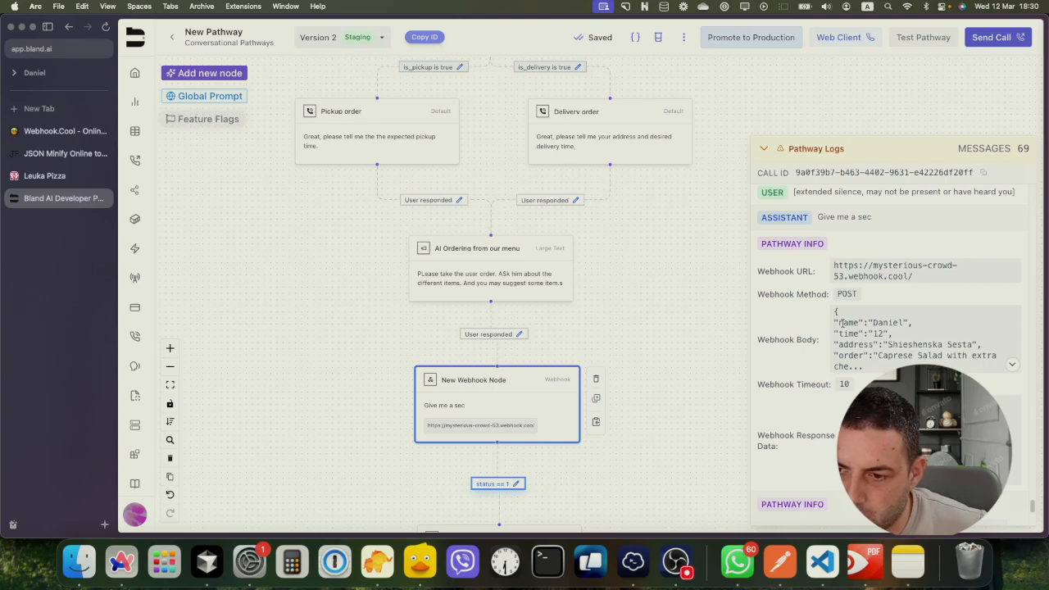
click(1010, 364)
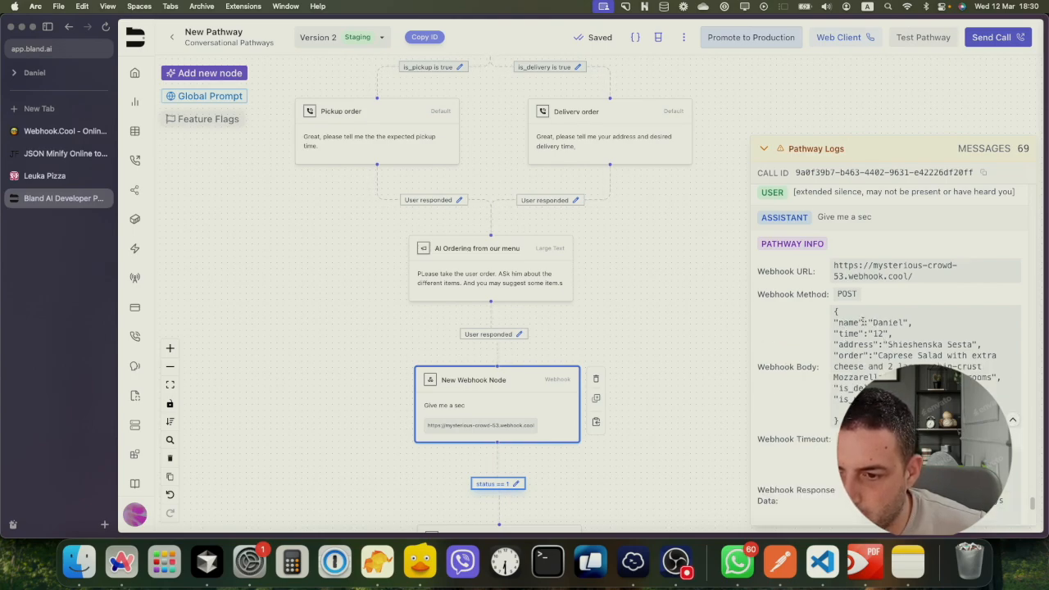
drag(872, 322, 888, 322)
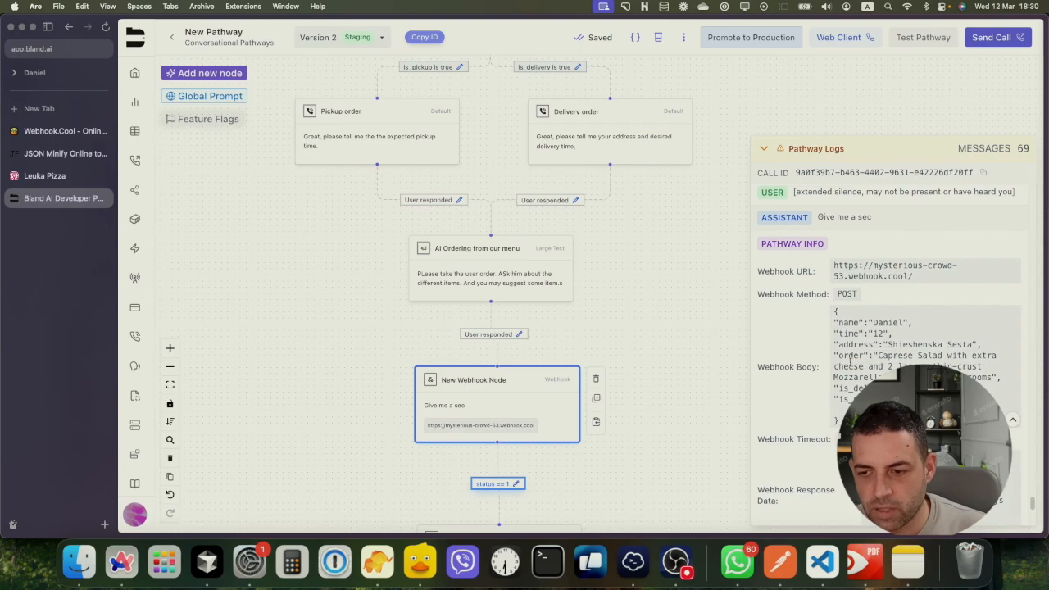
Open the New Webhook Node's settings and expand its webhook request details
double_click(531, 396)
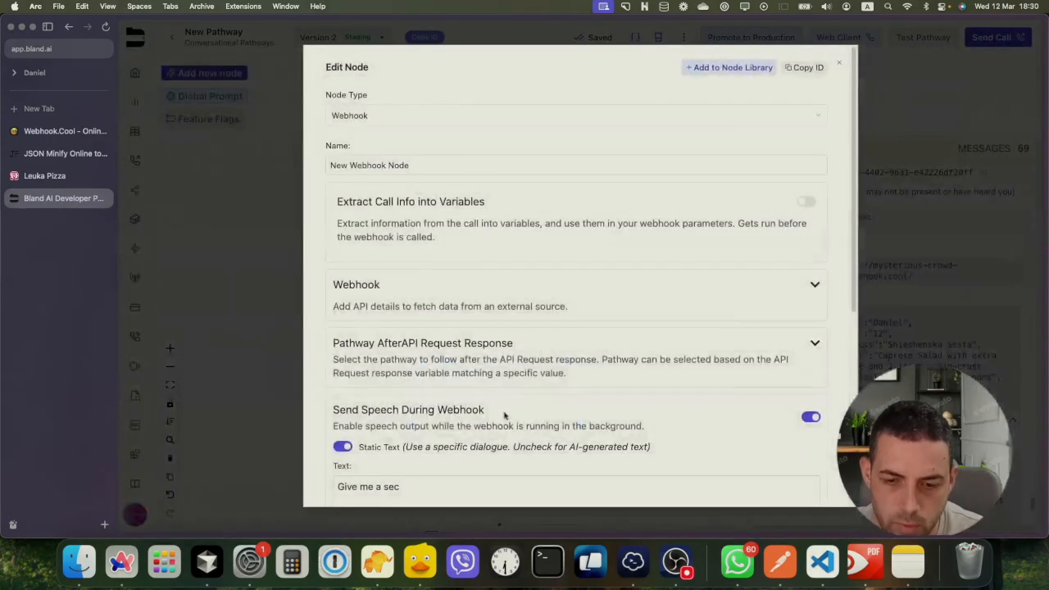
scroll(508, 367, down, 10)
scroll(565, 245, up, 8)
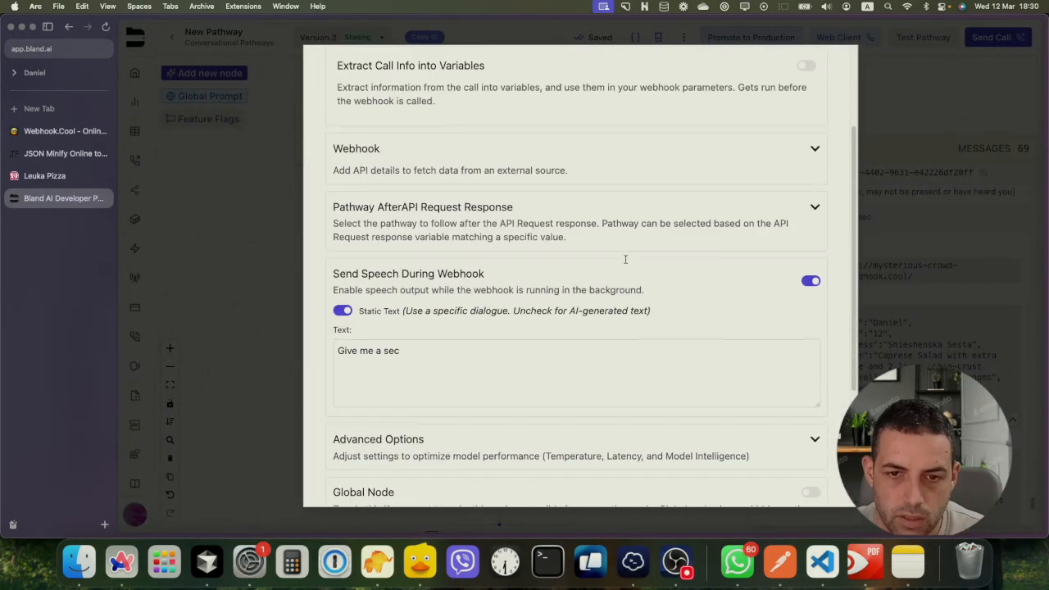
click(815, 245)
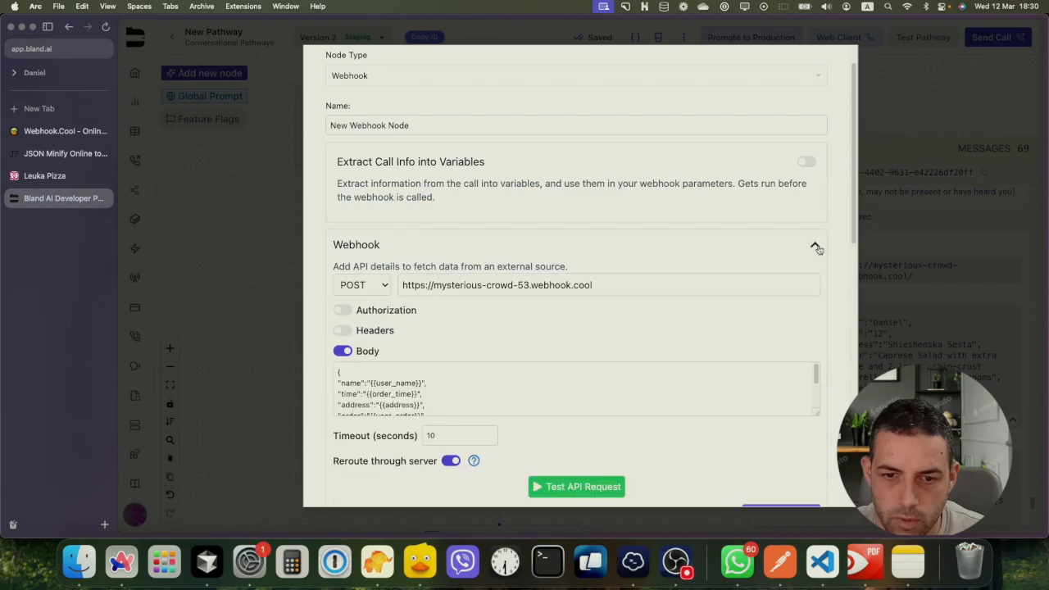
scroll(447, 383, down, 5)
Delete the trailing comma and blank line after is_pickup in the body JSON, and save the node
click(442, 385)
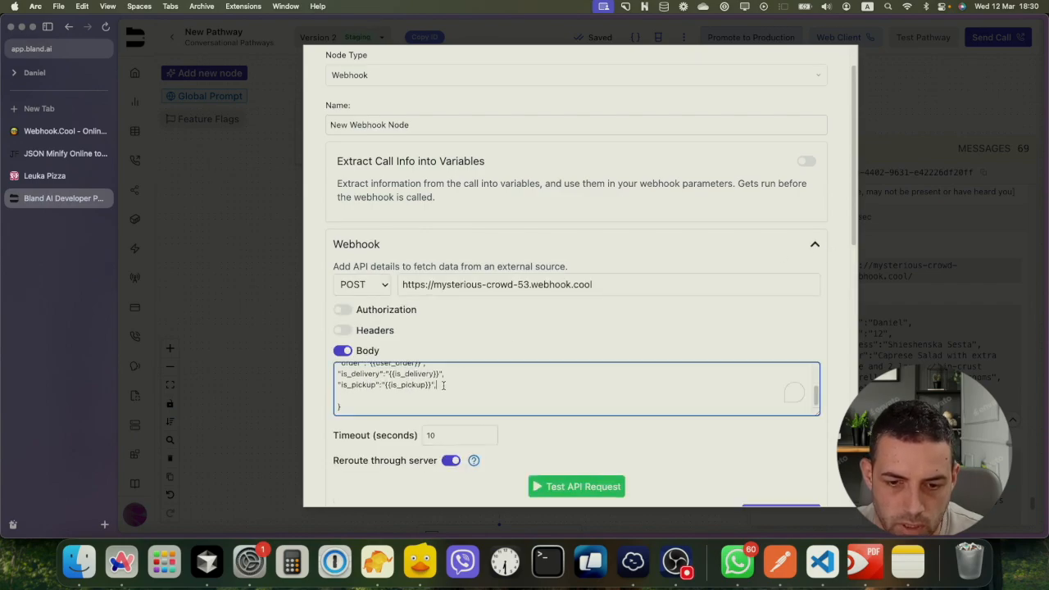
key(BackSpace)
click(383, 395)
key(BackSpace)
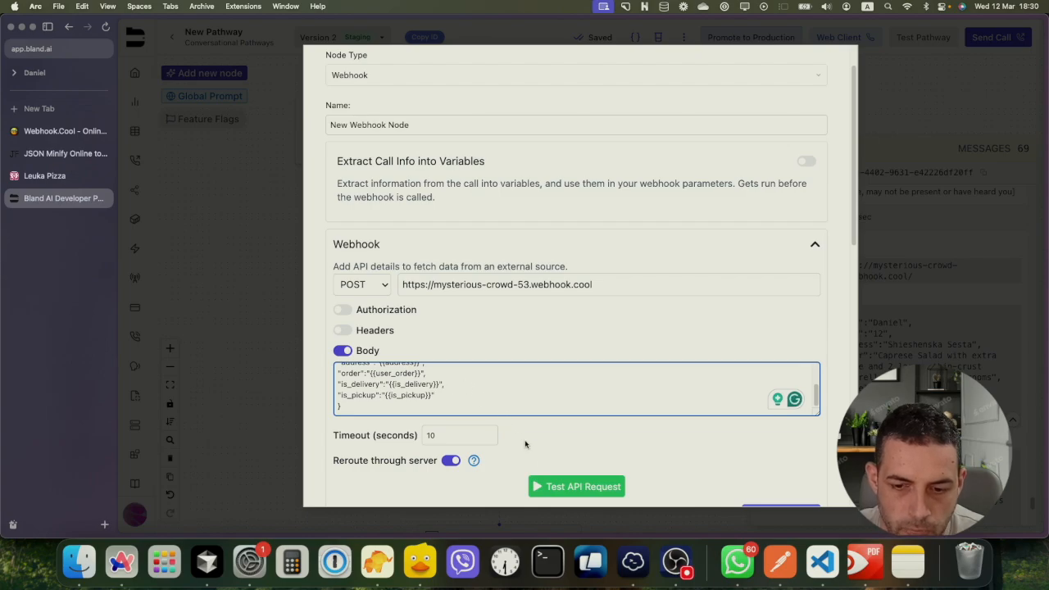
scroll(557, 439, down, 1)
scroll(557, 439, down, 10)
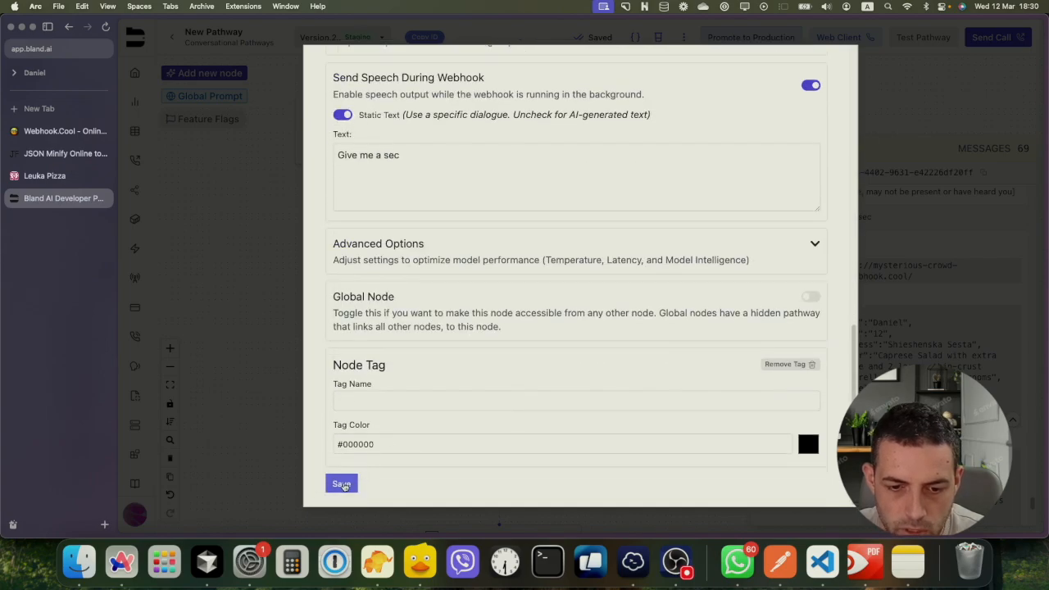
click(340, 482)
scroll(573, 246, up, 3)
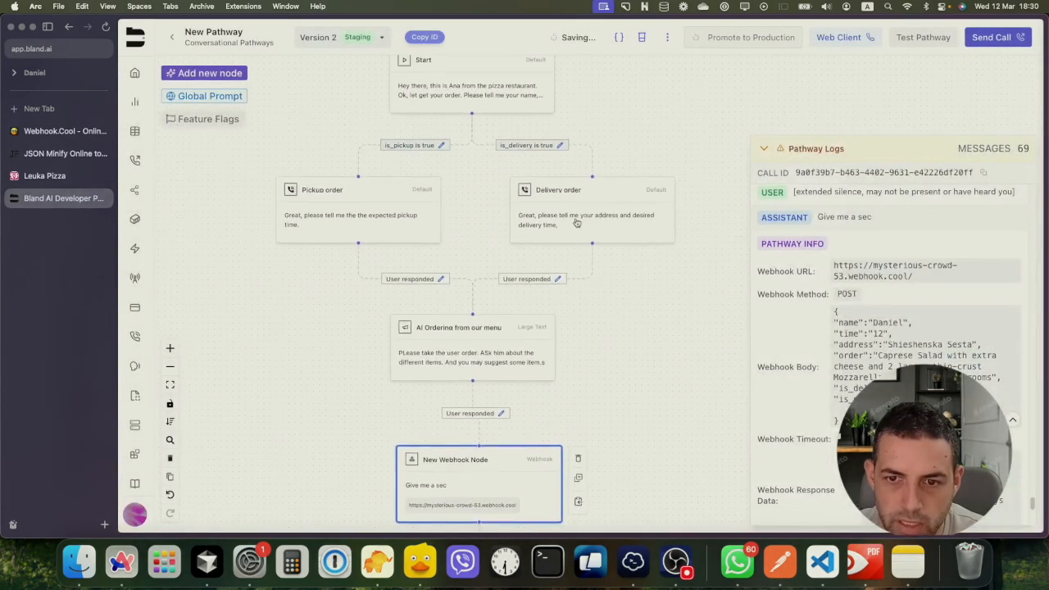
click(564, 190)
Add a full stop to the Delivery order loop condition, making it 'User needs to provider his address and time.'
double_click(564, 190)
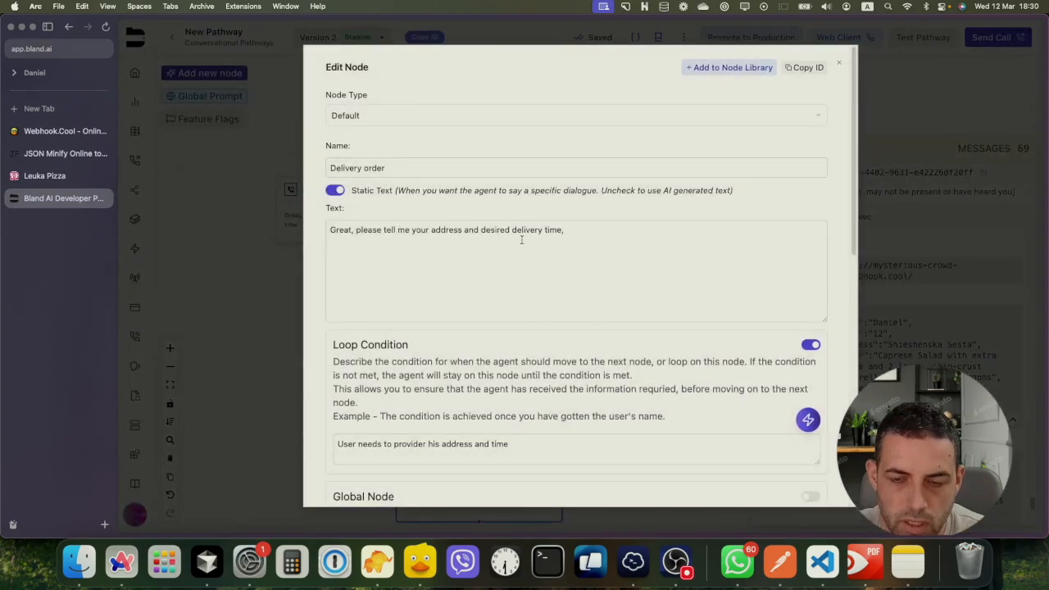
scroll(508, 279, down, 5)
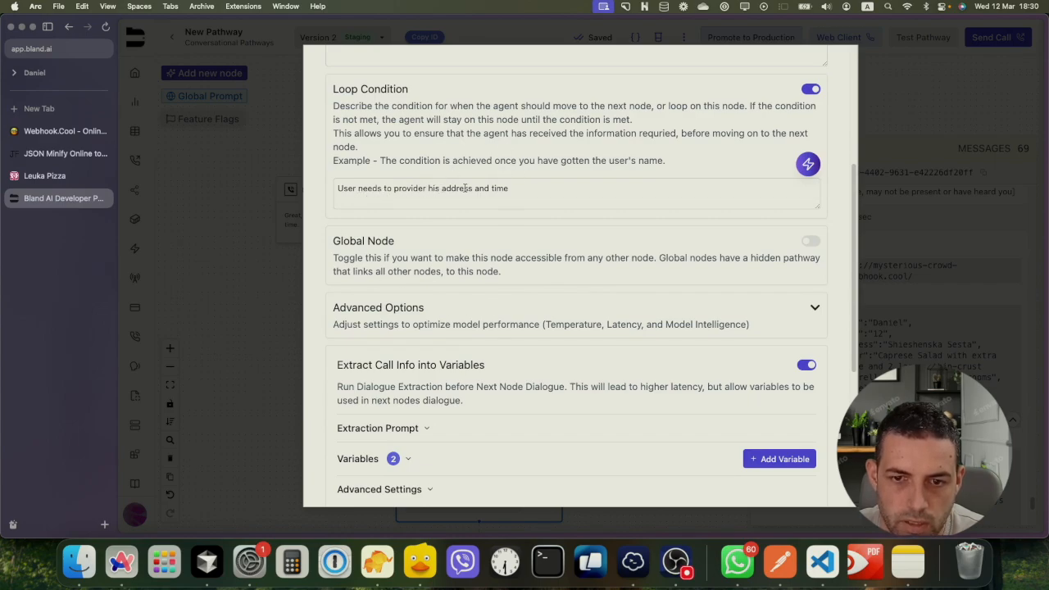
click(502, 189)
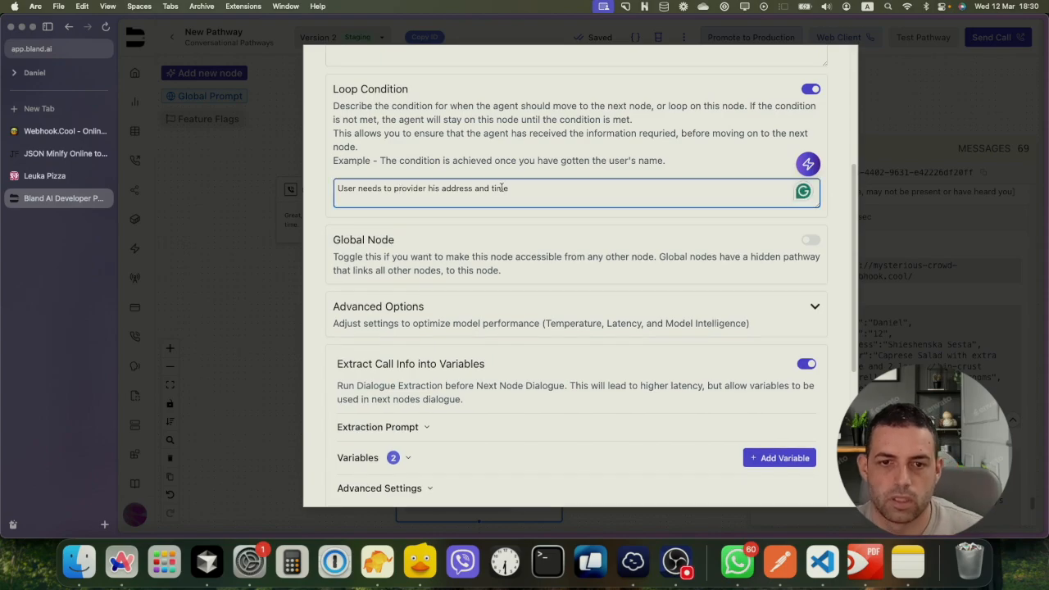
scroll(496, 195, up, 1)
click(523, 255)
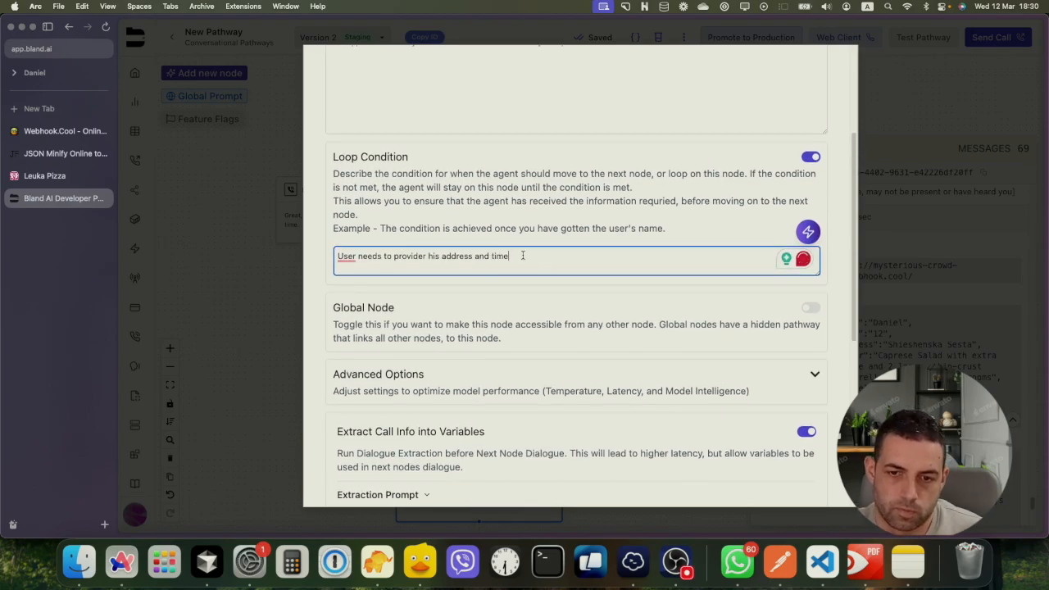
text(.)
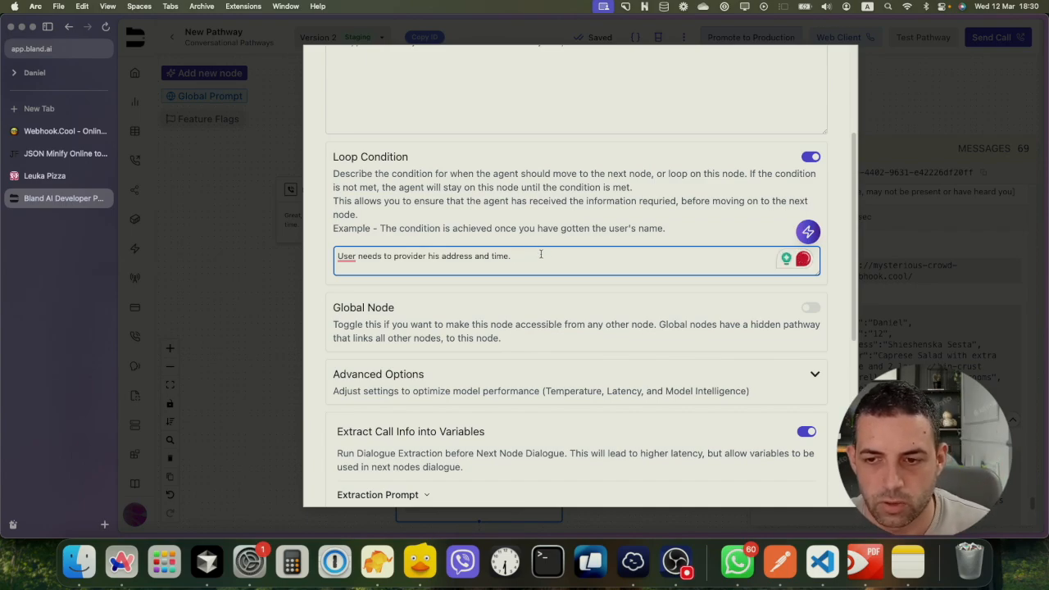
click(272, 253)
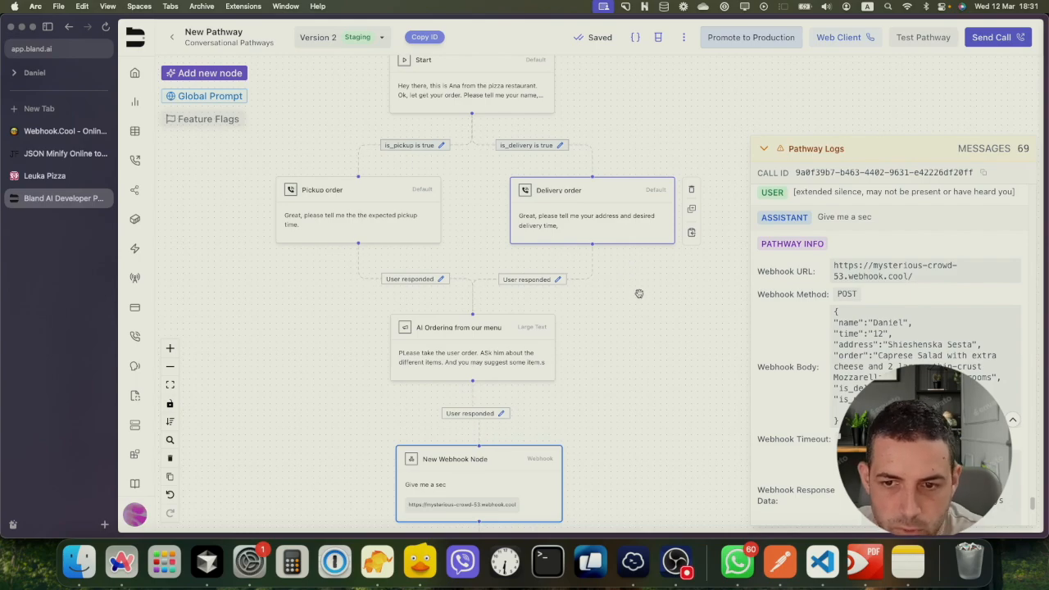
scroll(638, 294, down, 1)
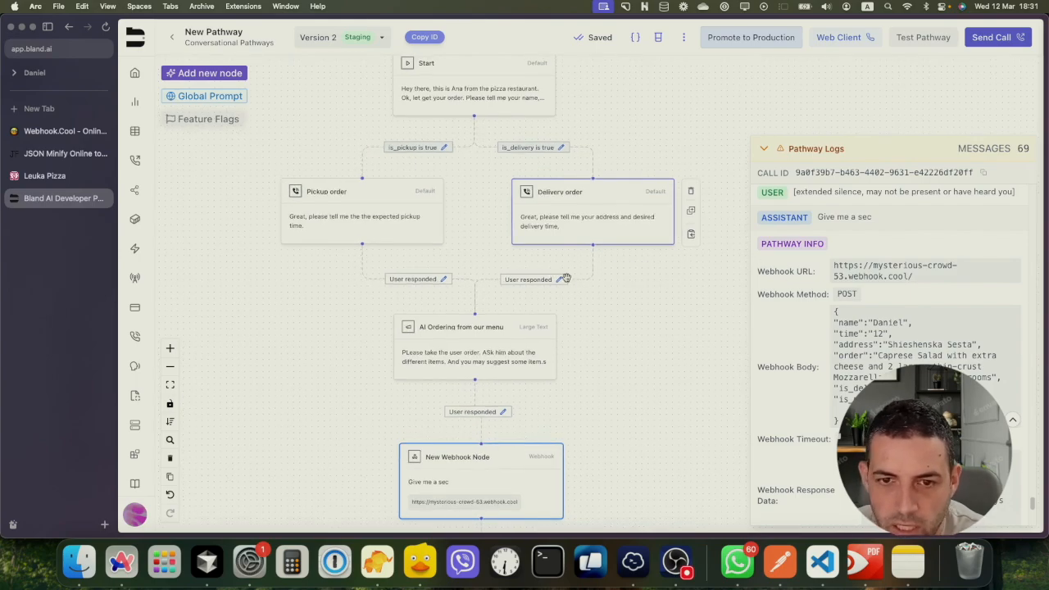
scroll(611, 291, down, 2)
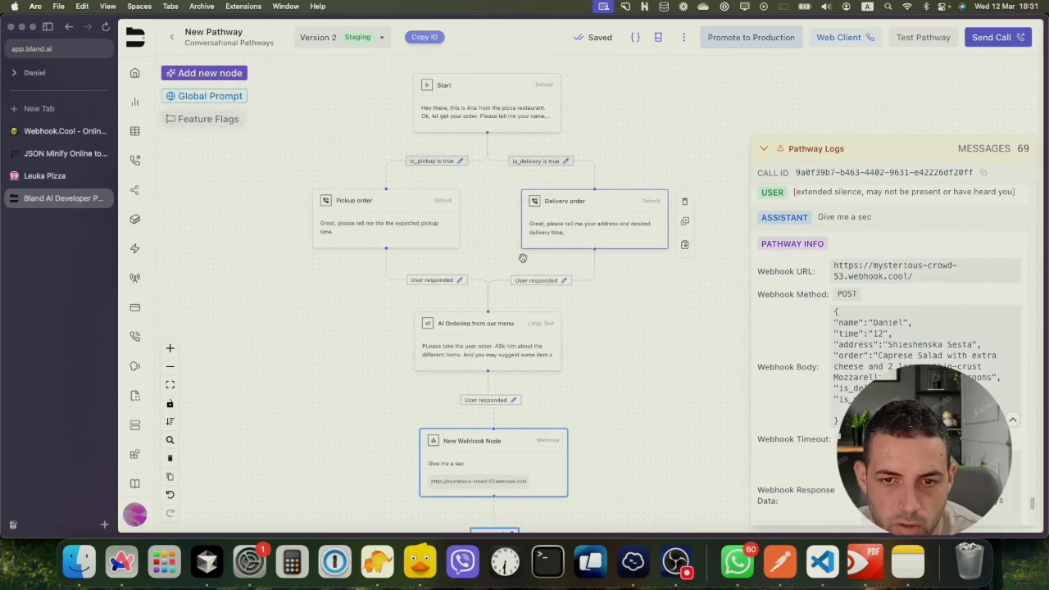